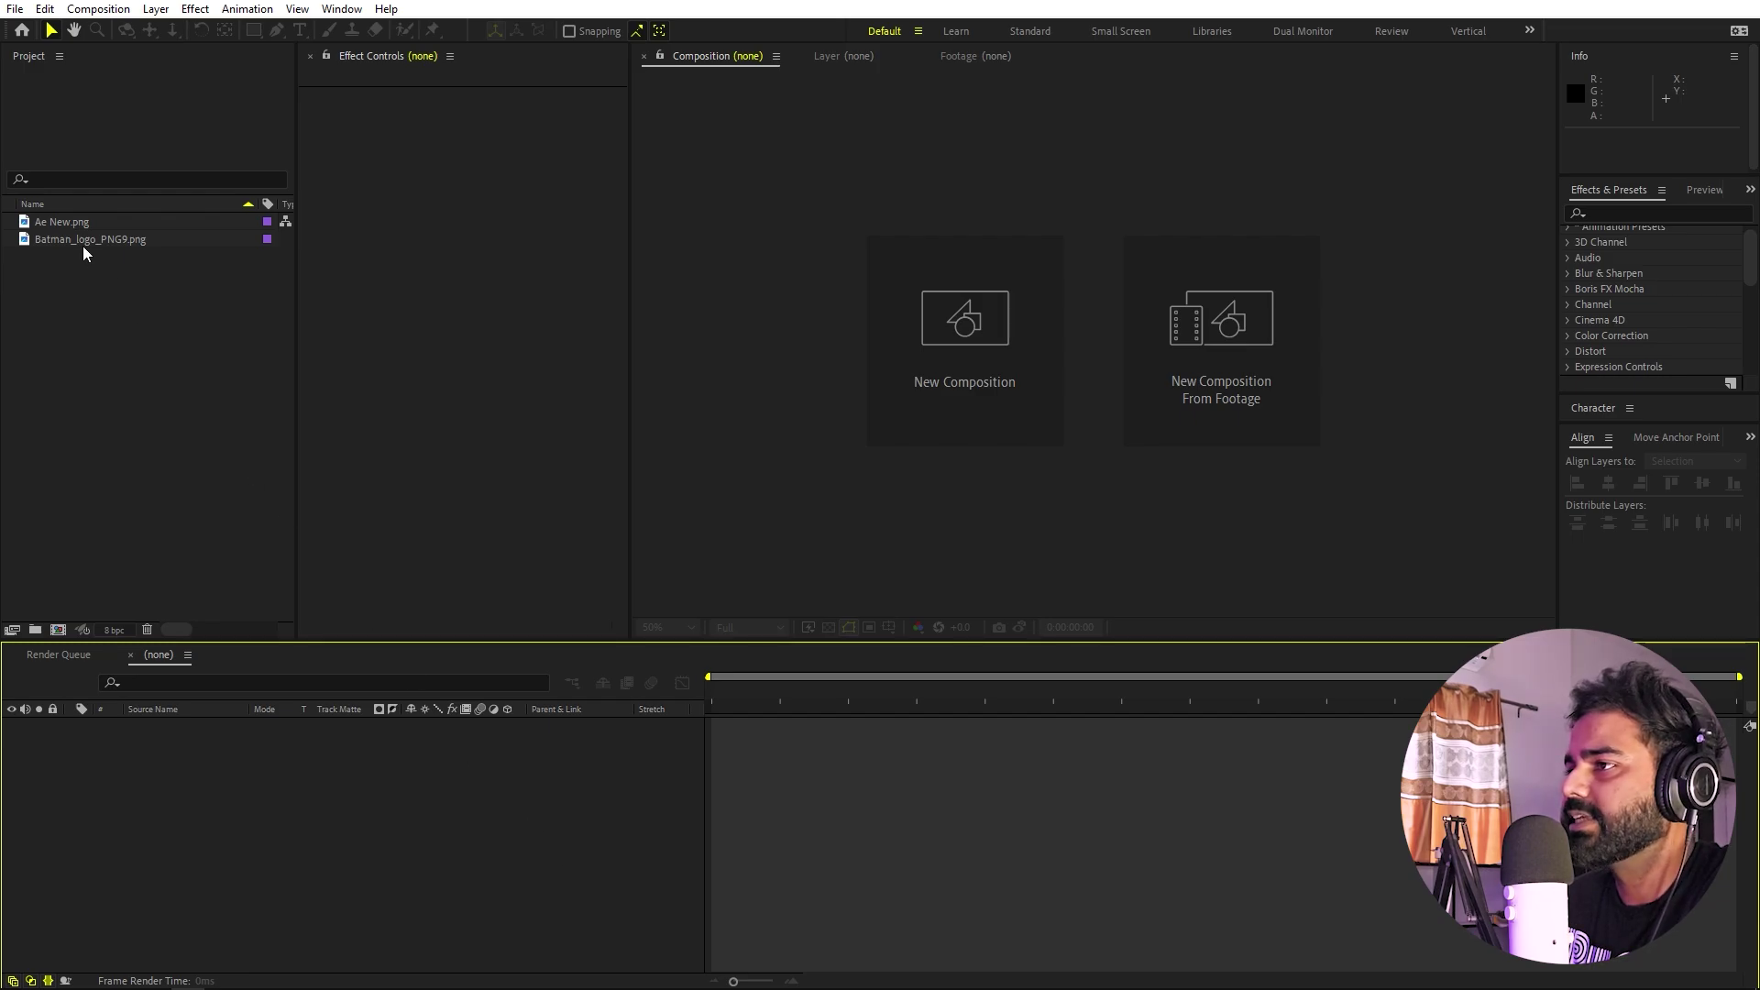
- Preview the imported Batman_logo_PNG9.png footage (2500 x 868) in its own viewer
double_click(79, 239)
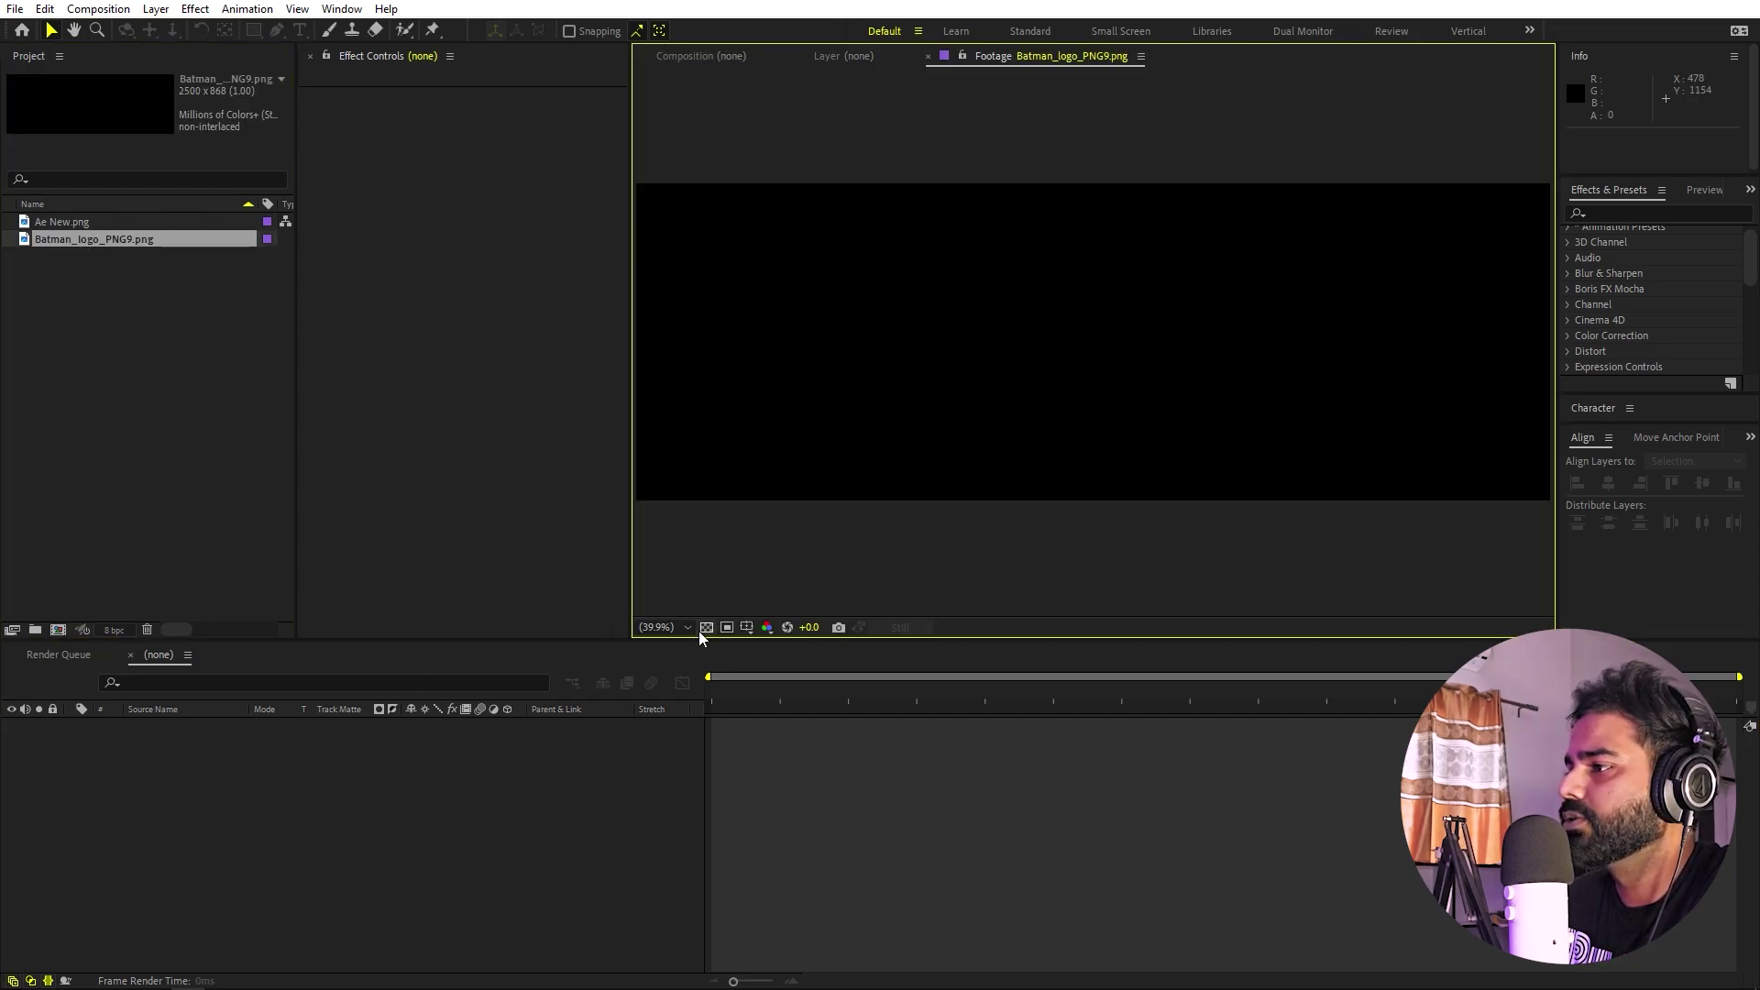
- Show the transparency grid, preview Ae New.png, then return to the empty composition view
click(705, 628)
double_click(61, 223)
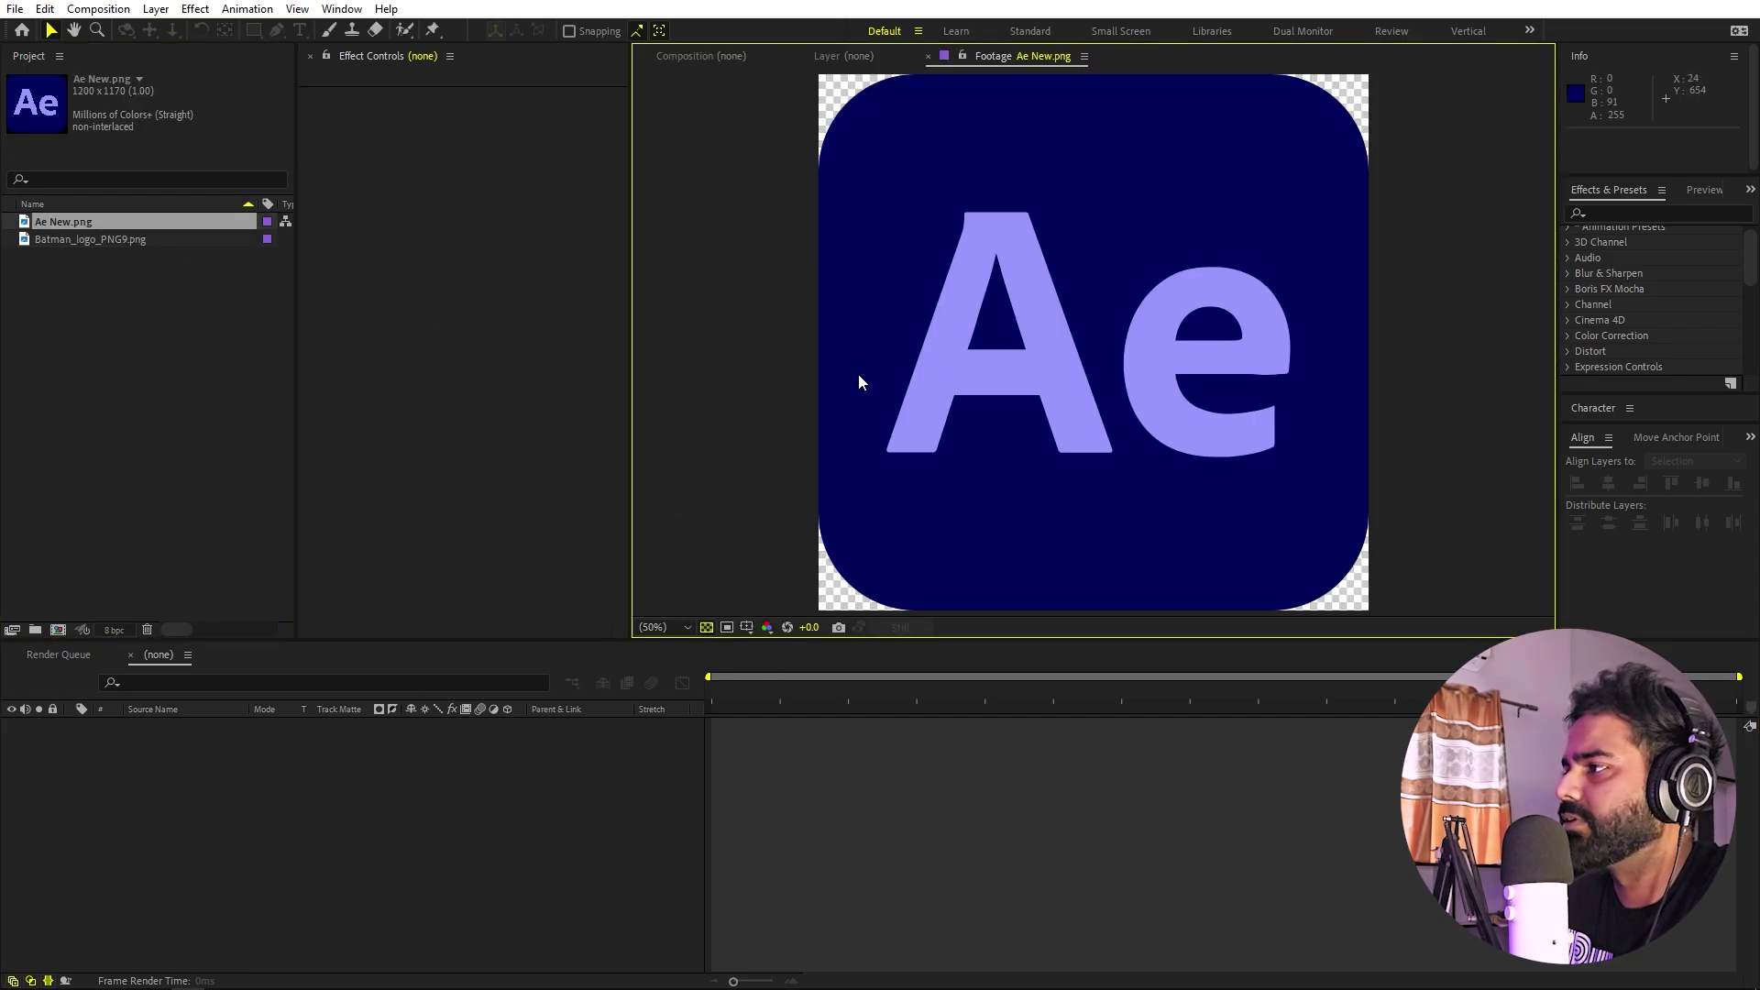
click(37, 370)
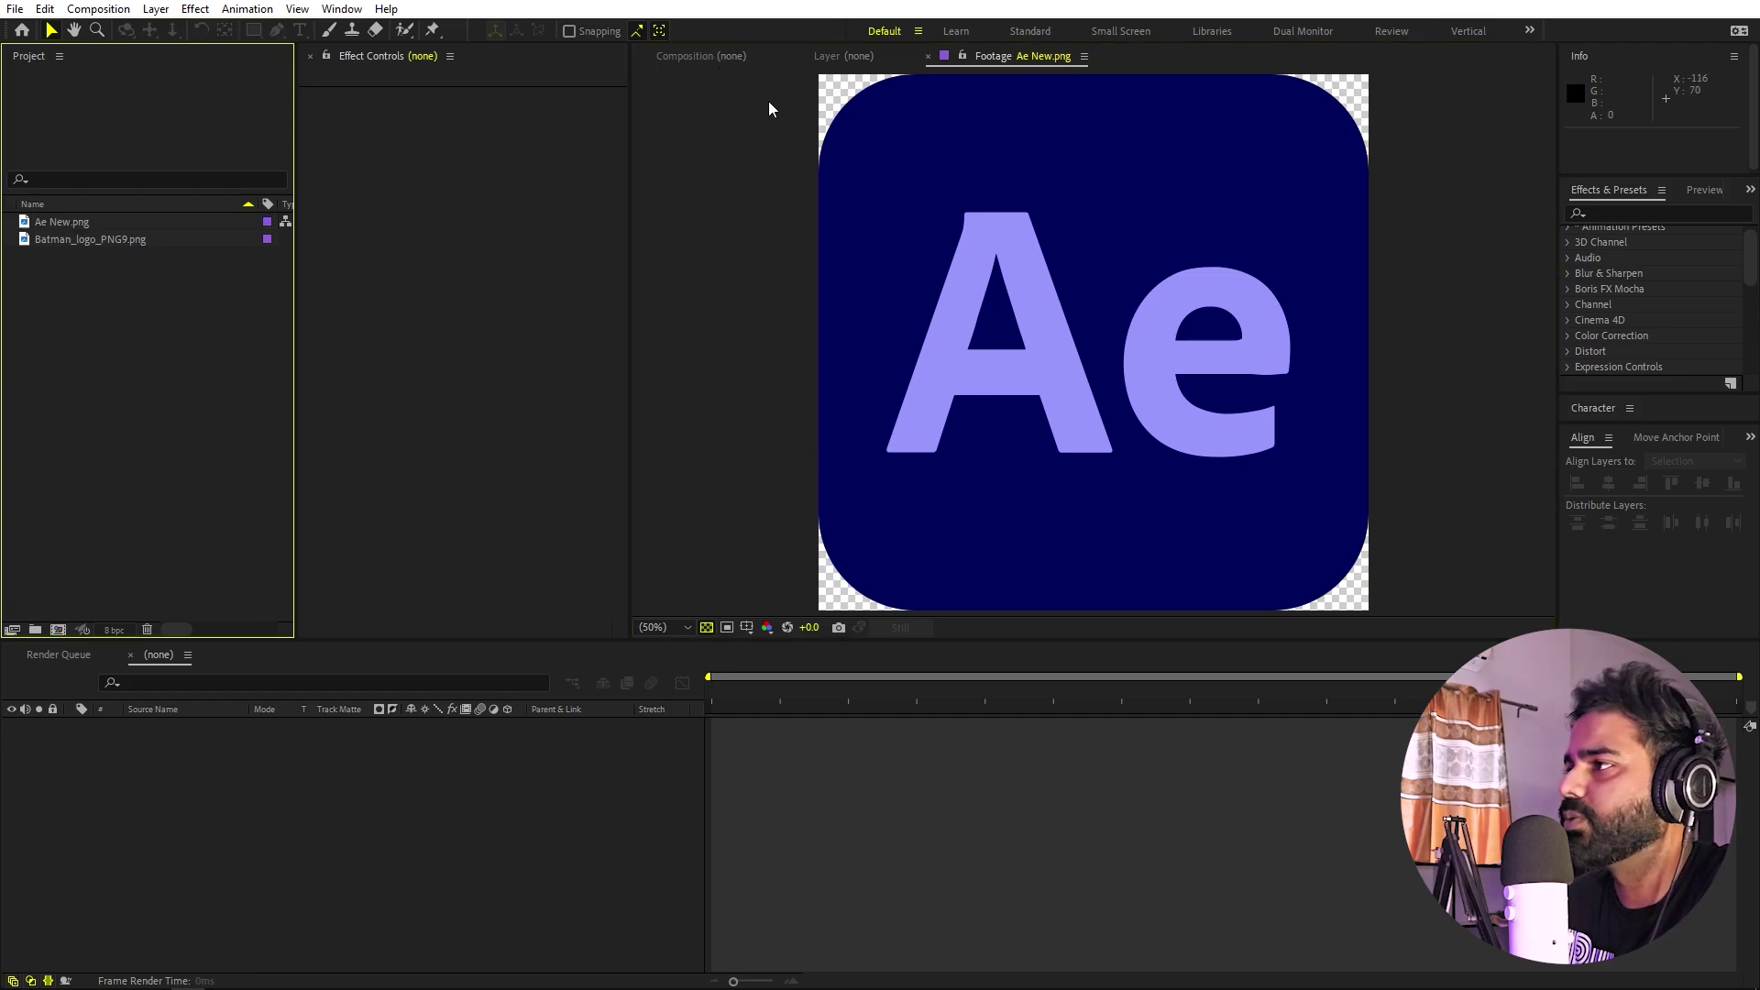
click(684, 55)
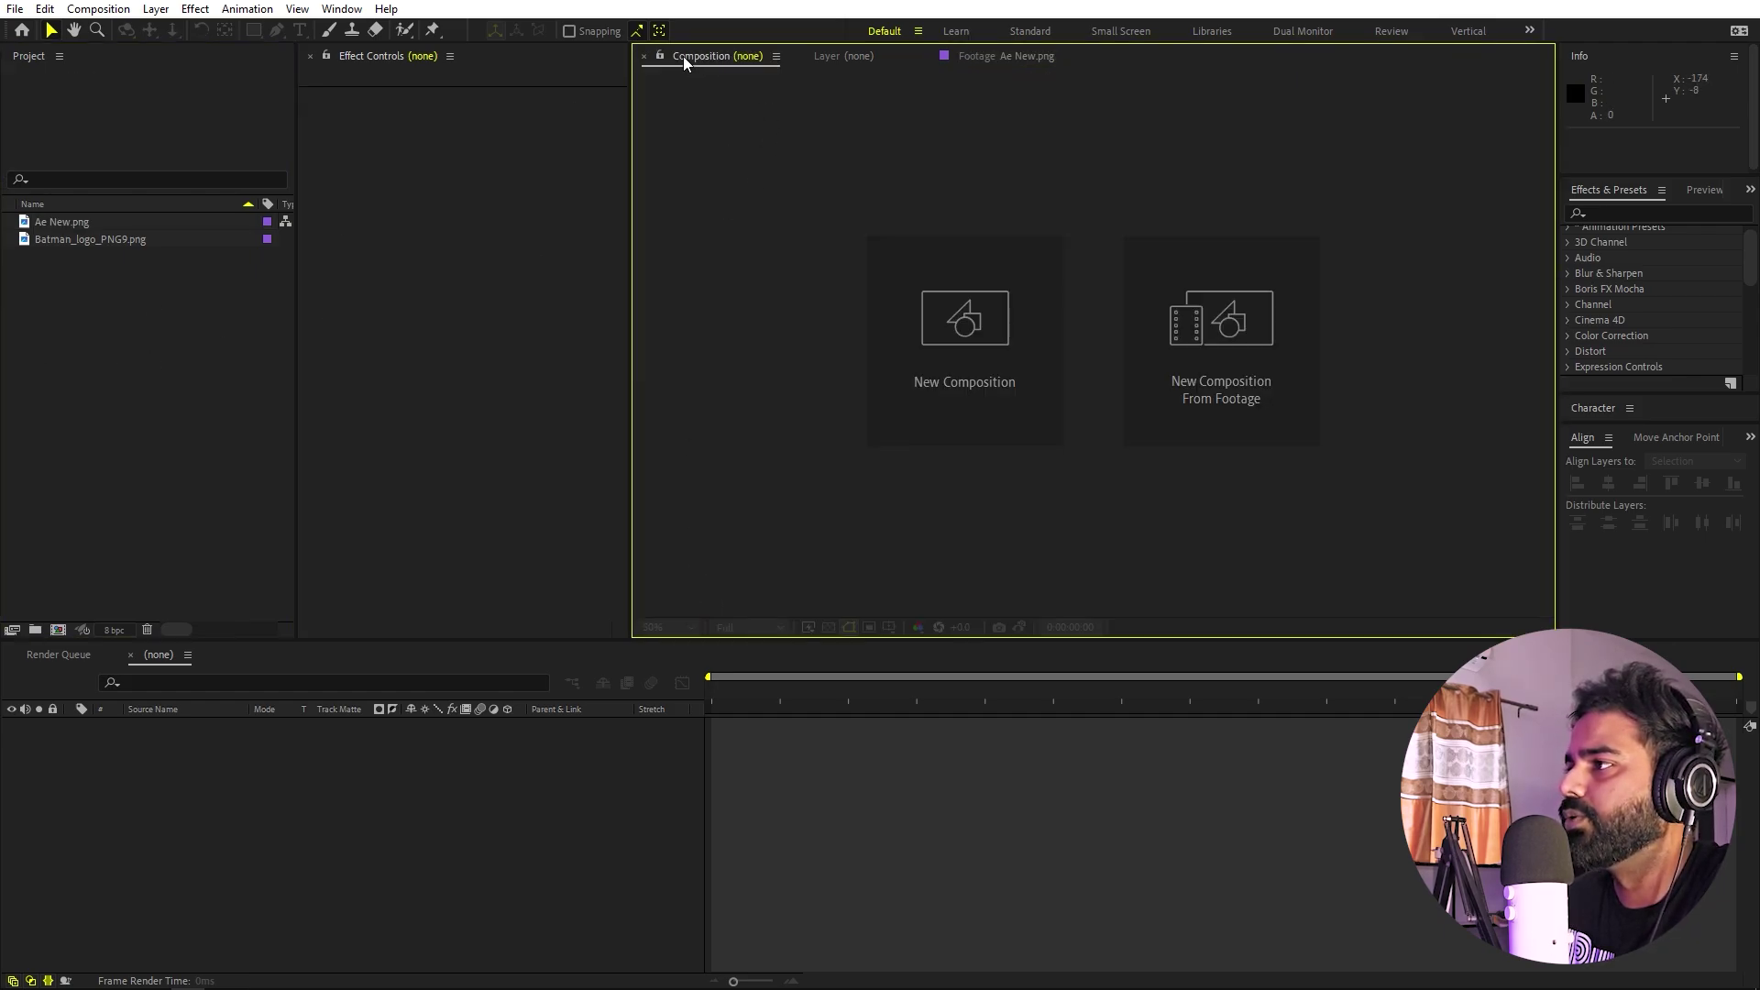
- Create a 1920x1080, 30 fps, 10-second composition named Main
click(96, 10)
click(136, 30)
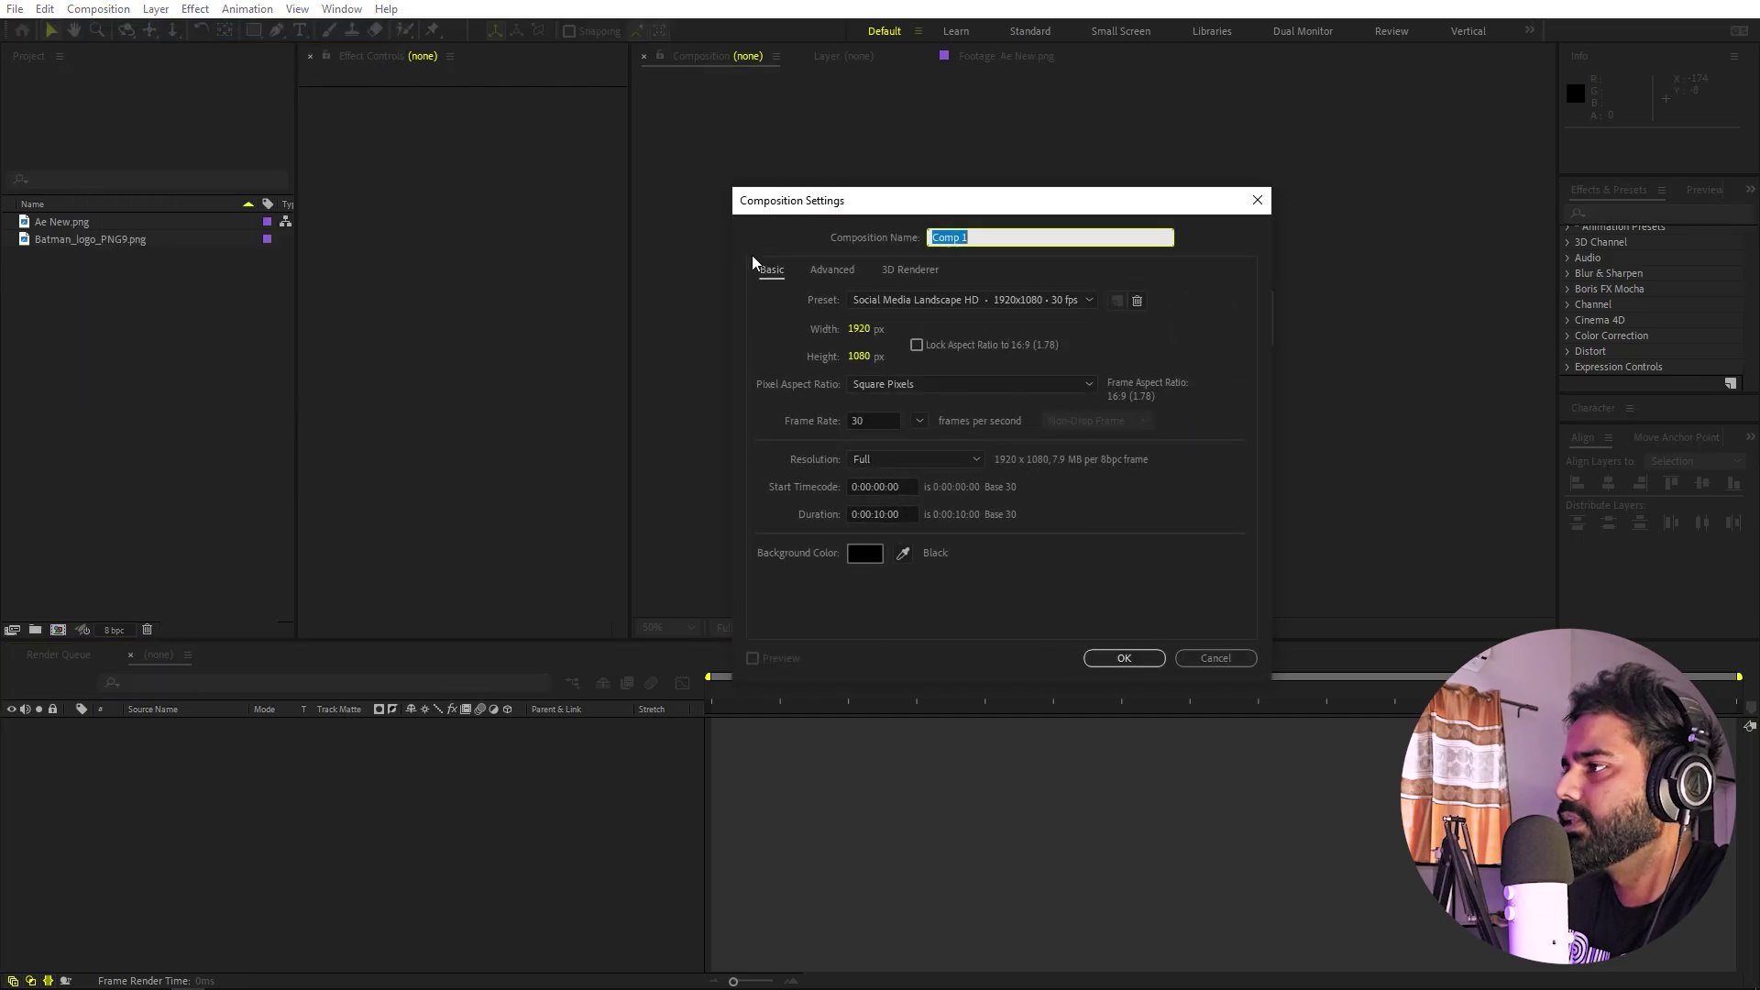
text(Main)
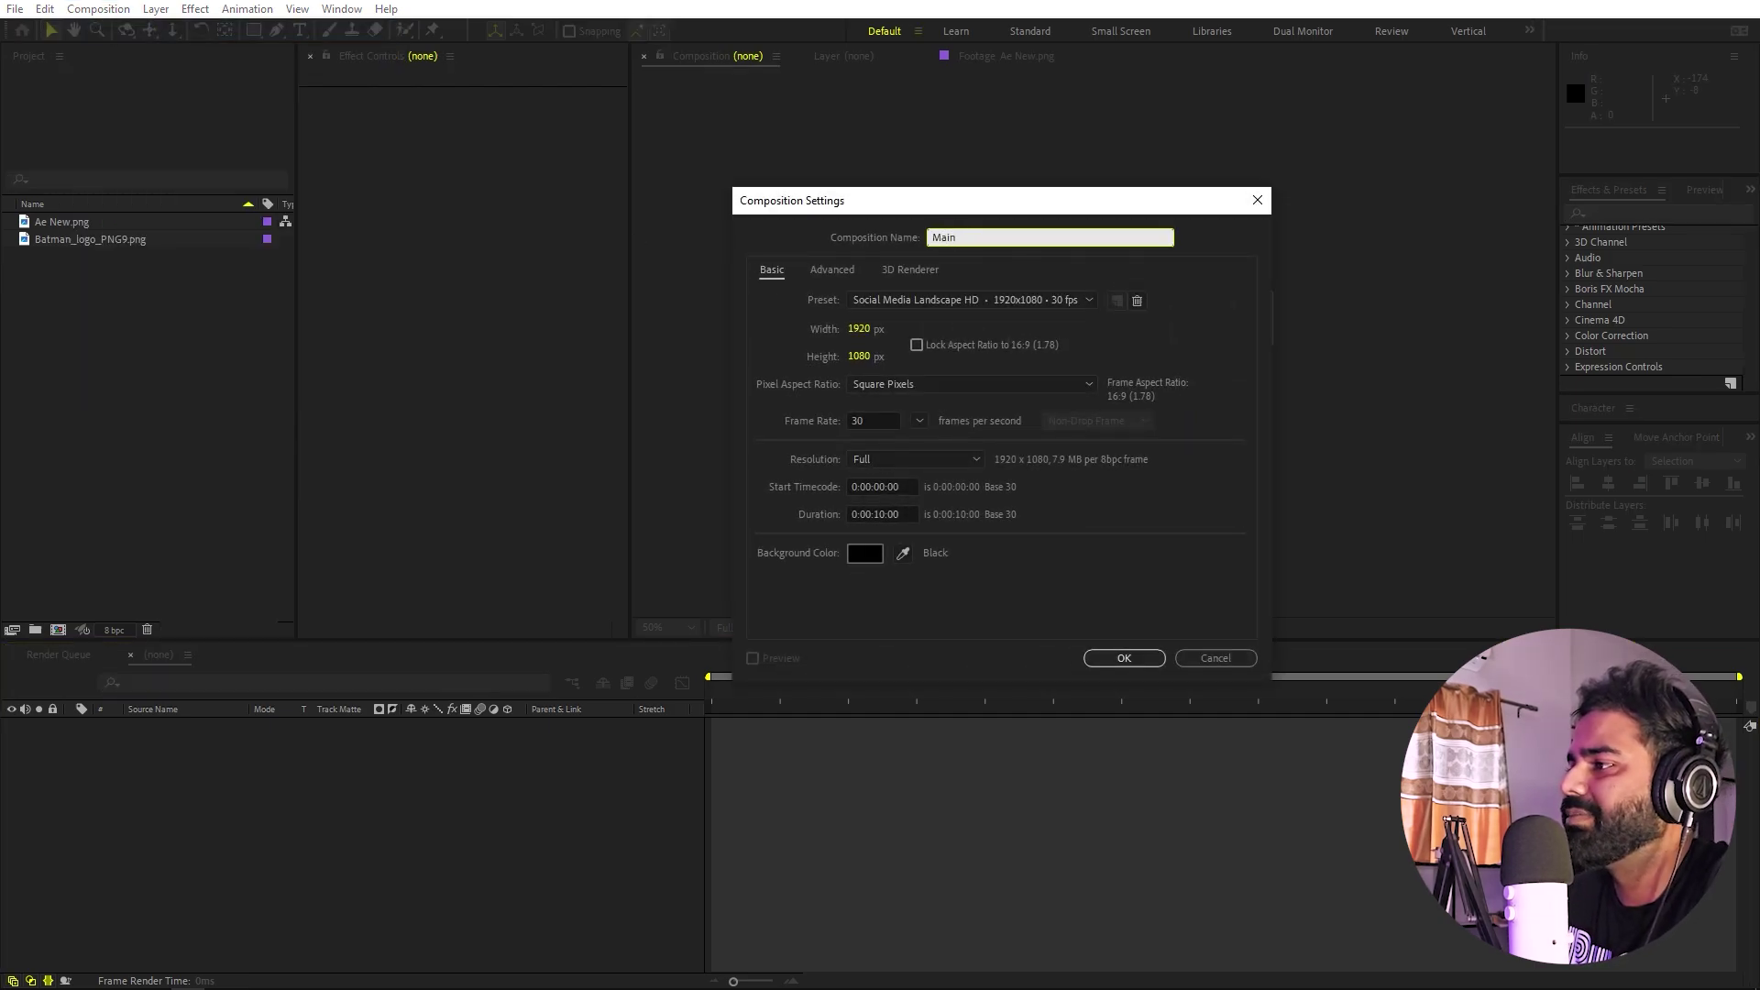
click(1112, 662)
- Create a second 1920x1080, 30 fps, 10-second composition named Logo
click(176, 365)
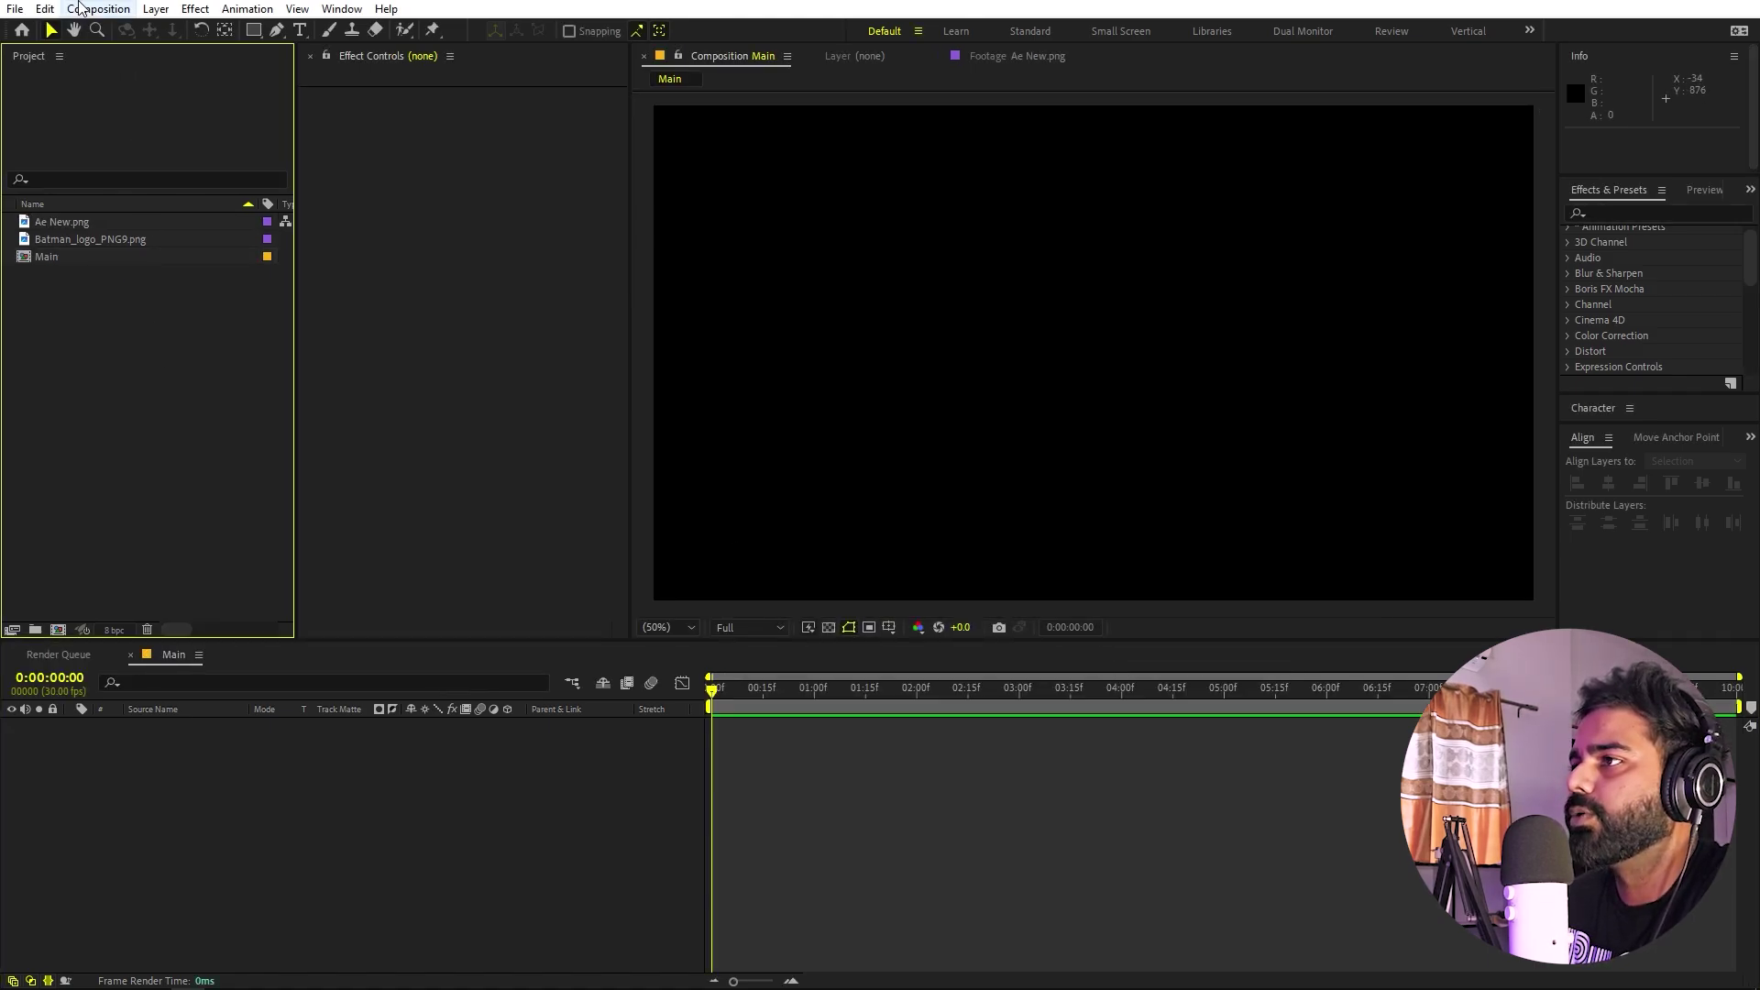
click(79, 8)
click(112, 28)
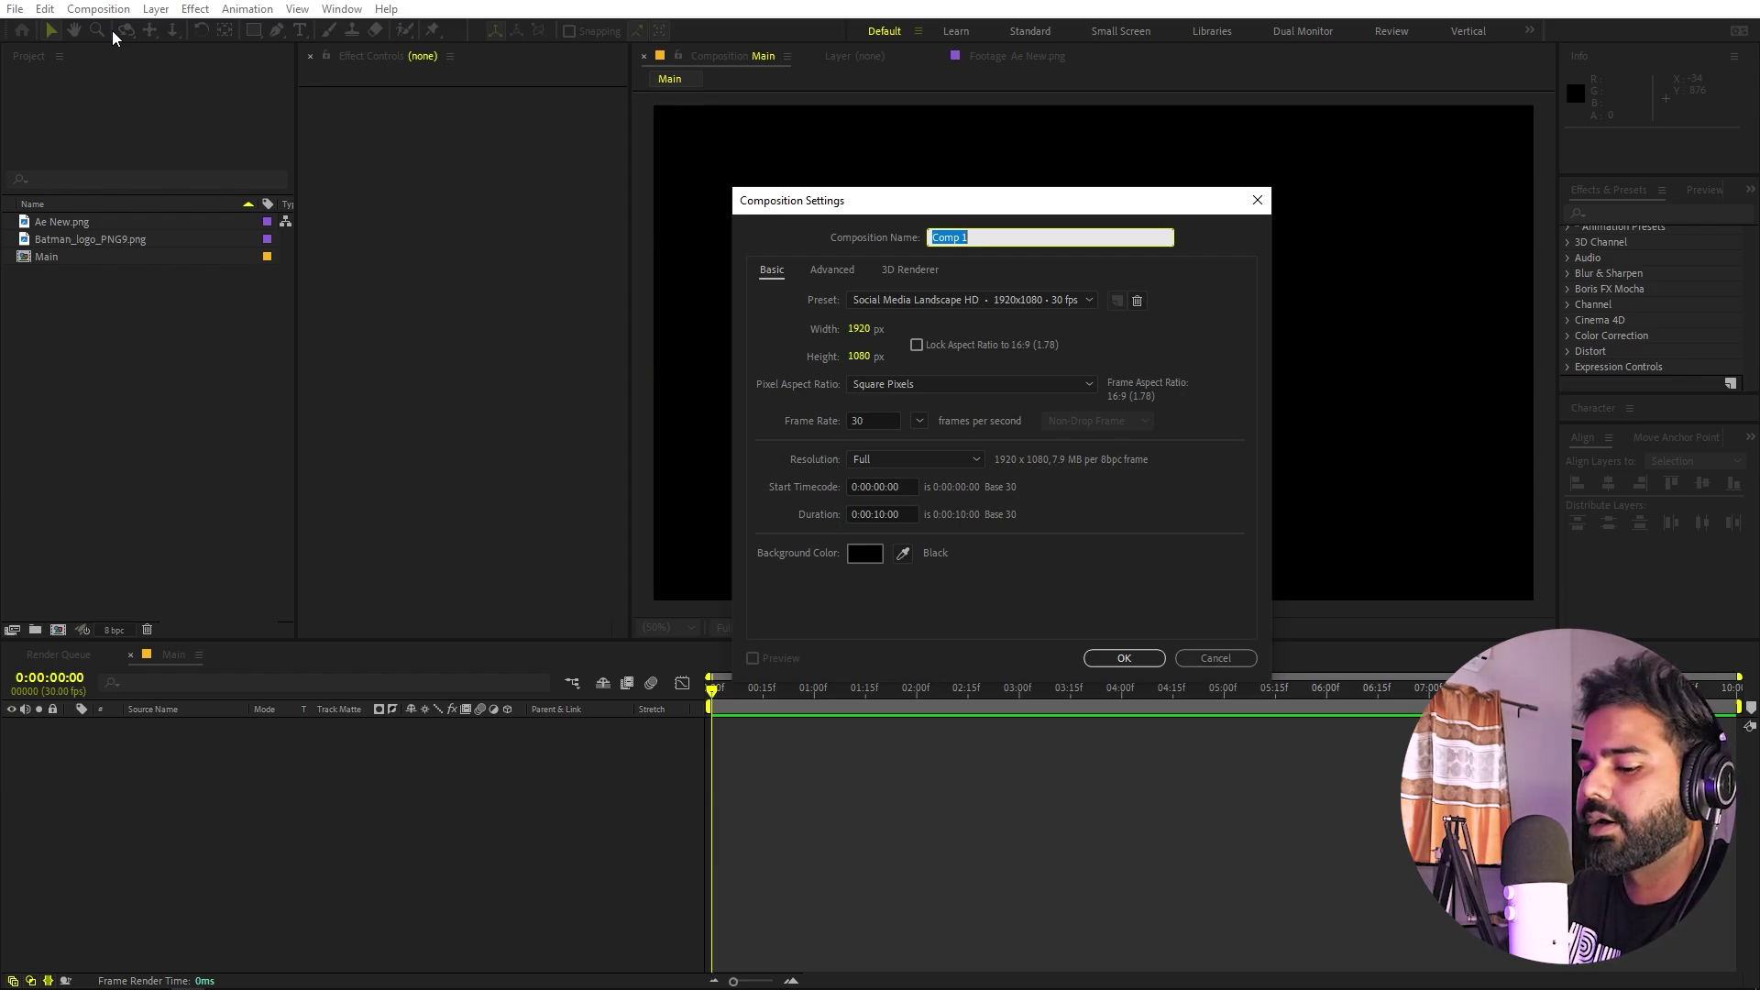
text(Logo)
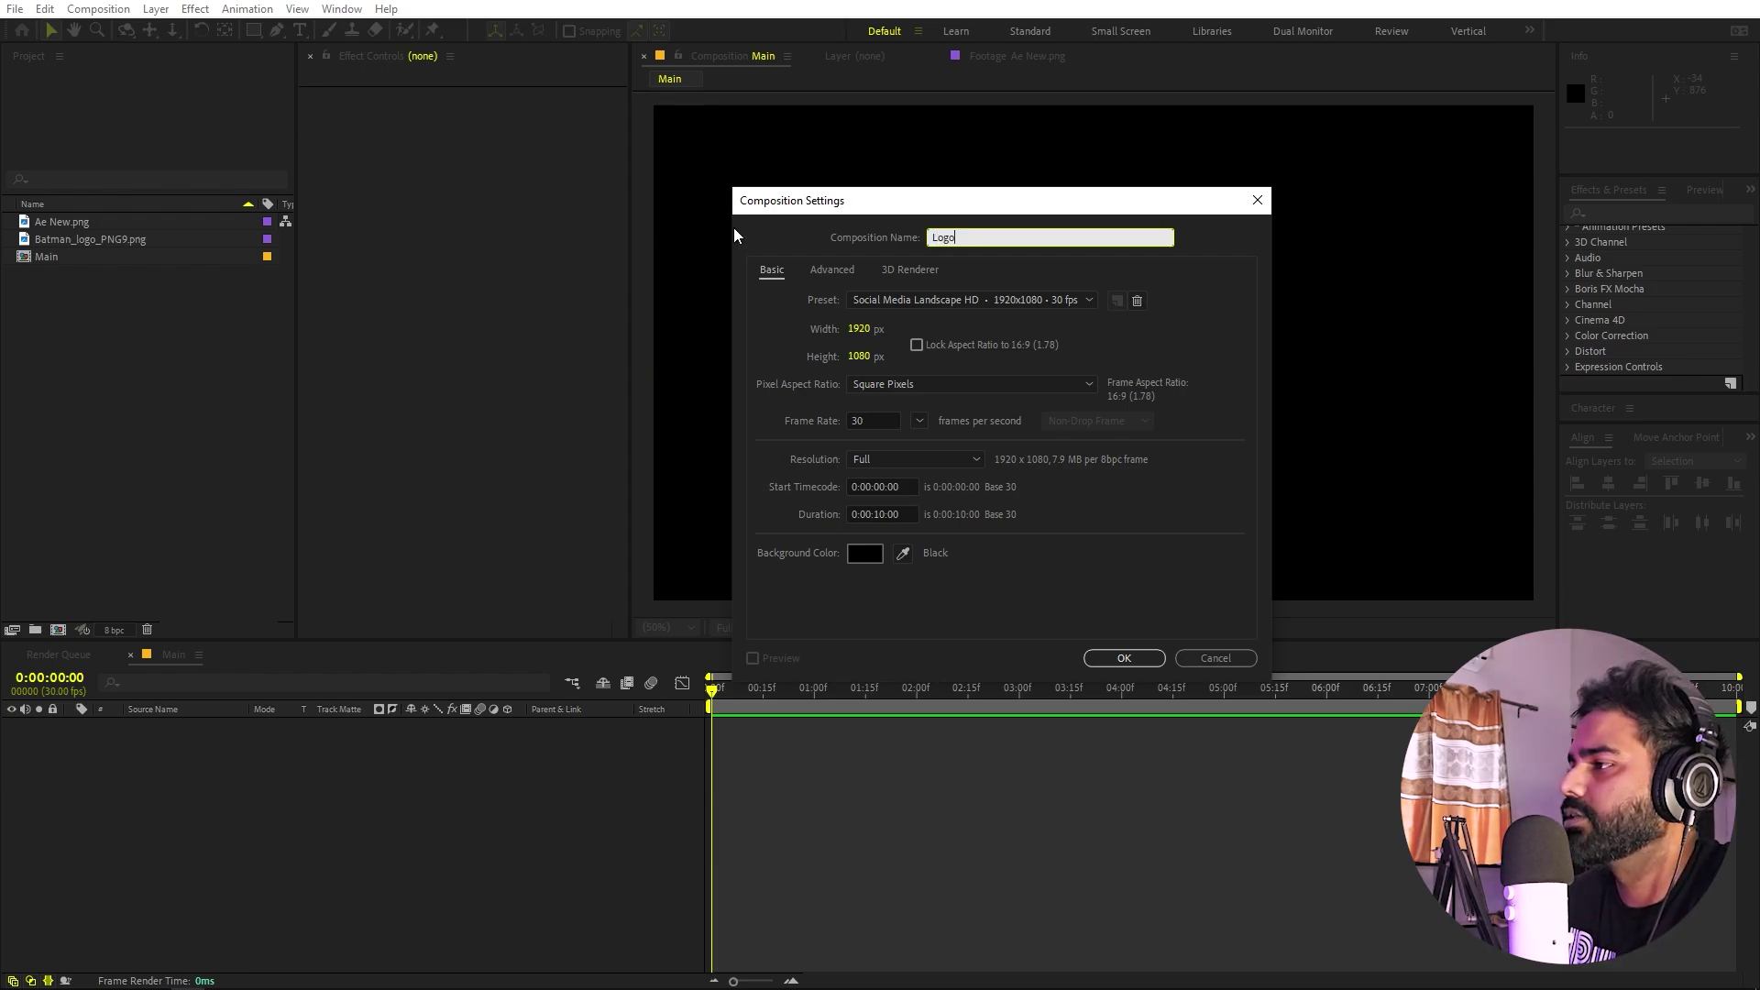
click(1124, 658)
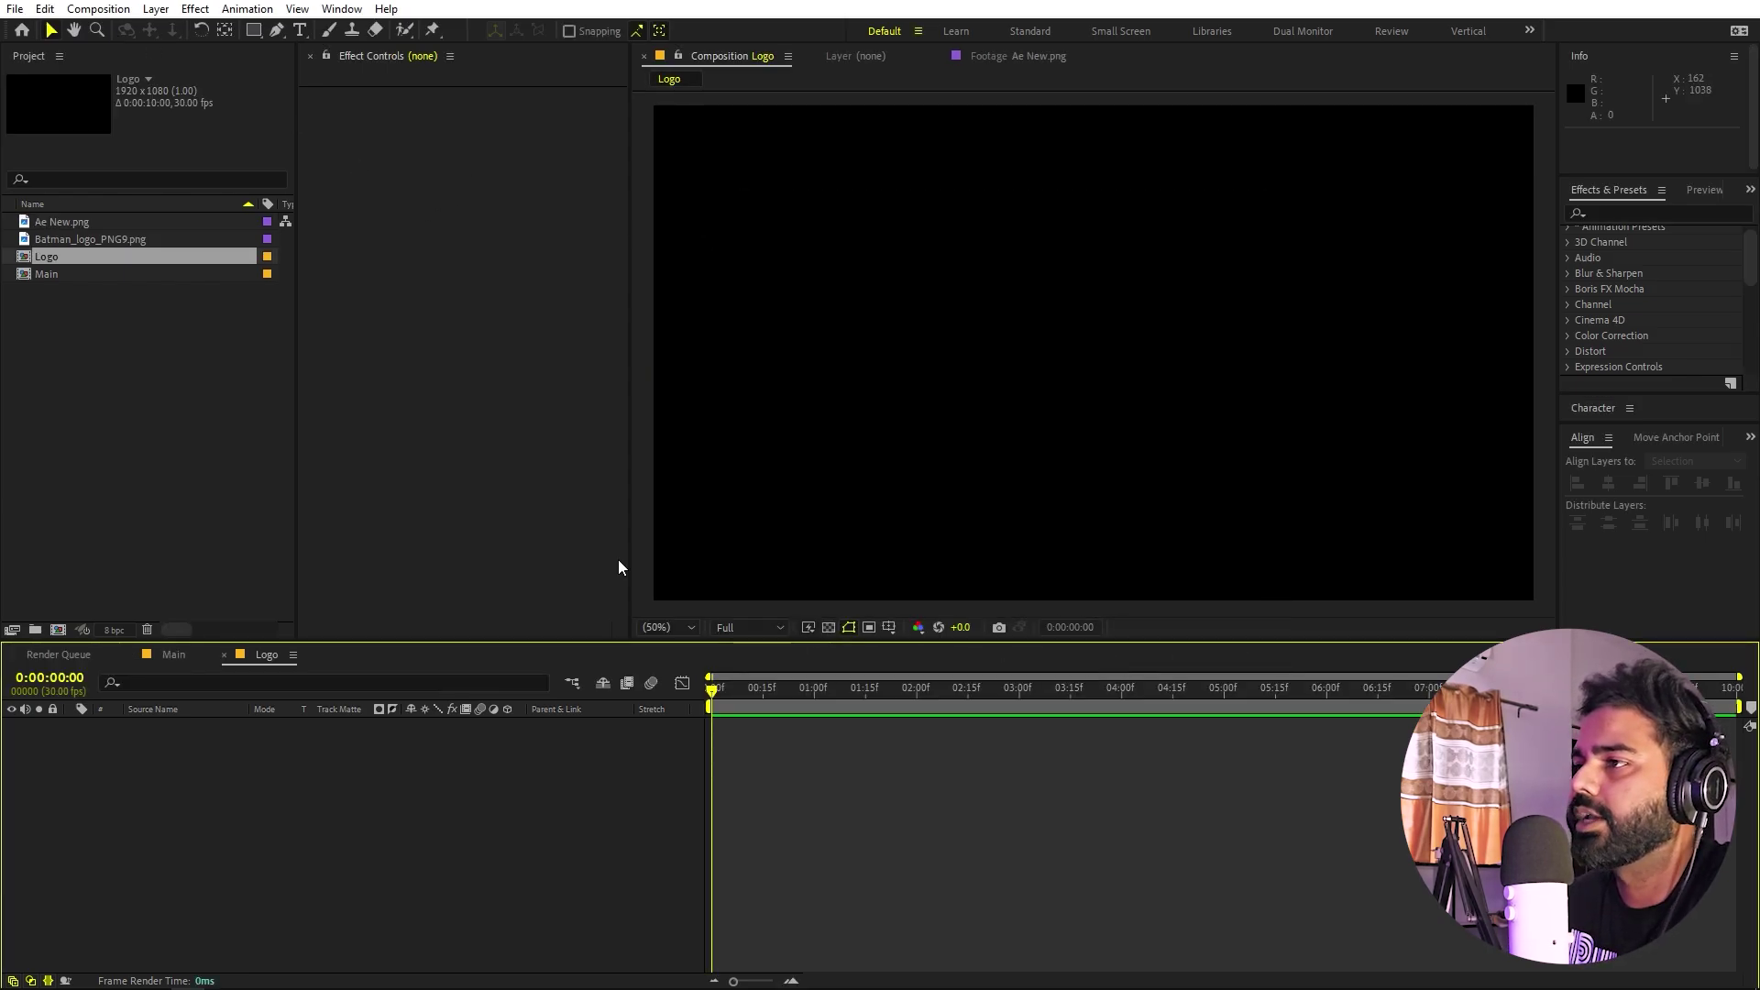
- Add the Batman logo image as a layer in the Logo composition
click(62, 259)
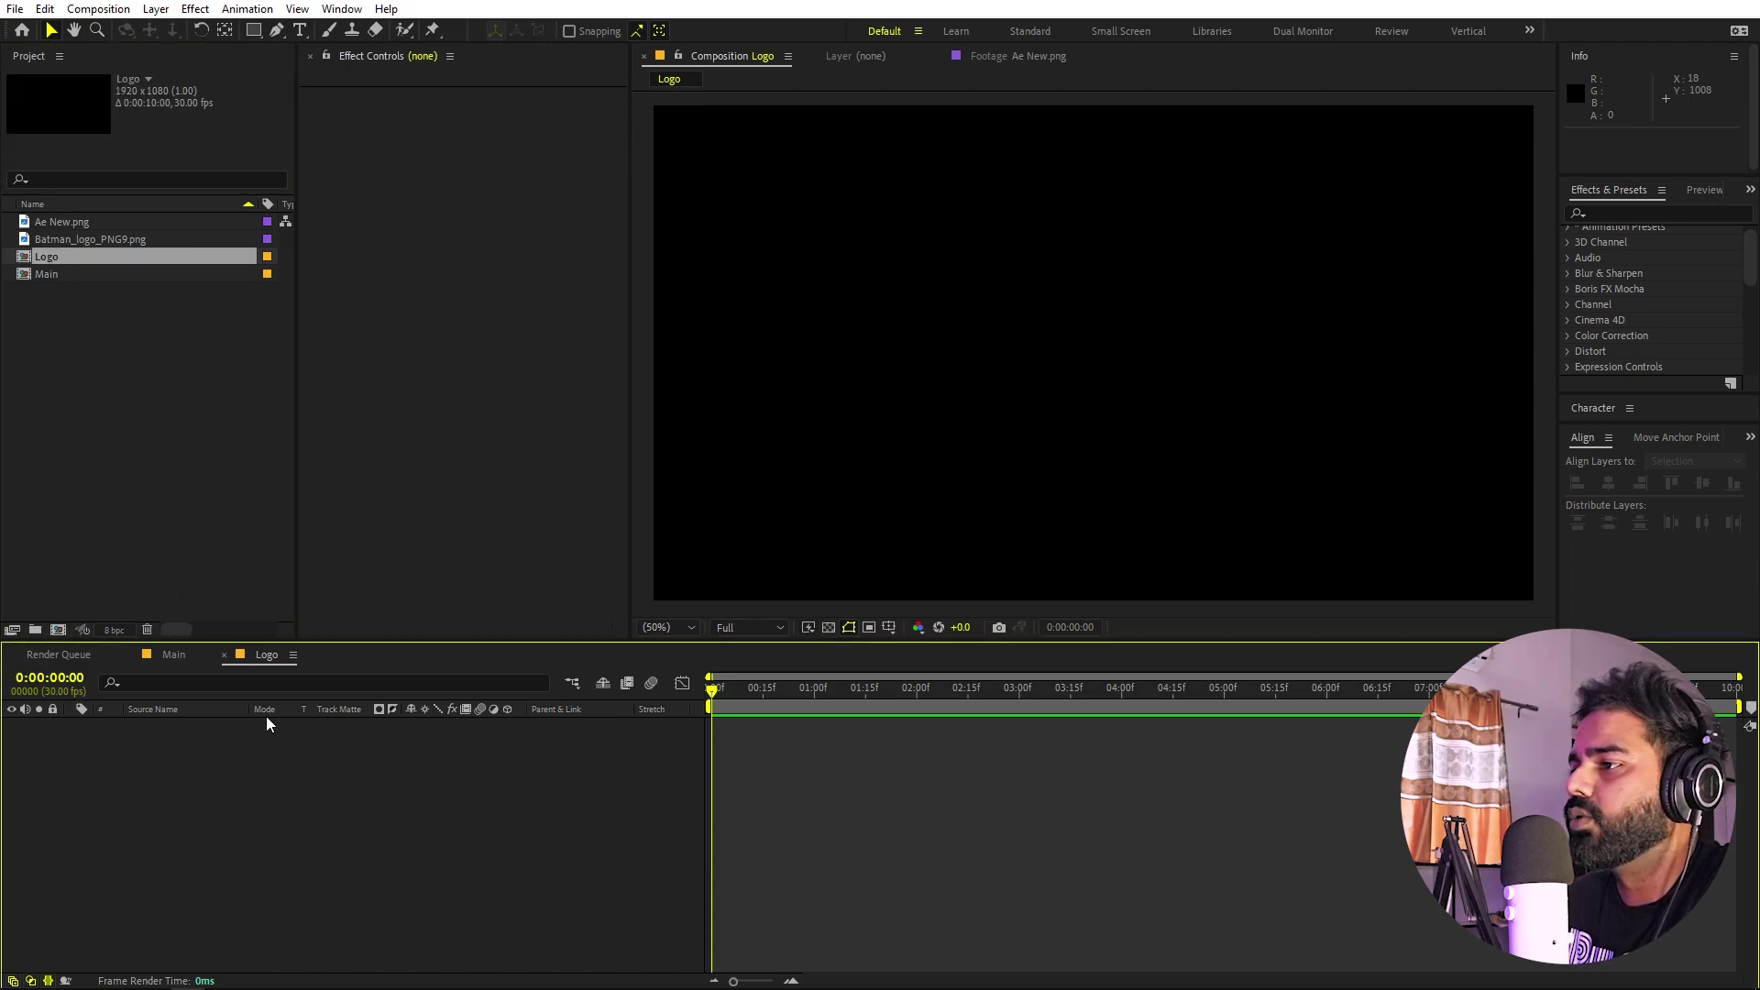
click(81, 314)
drag(88, 238, 222, 800)
- Apply the Fill effect to the Batman logo layer
click(1655, 213)
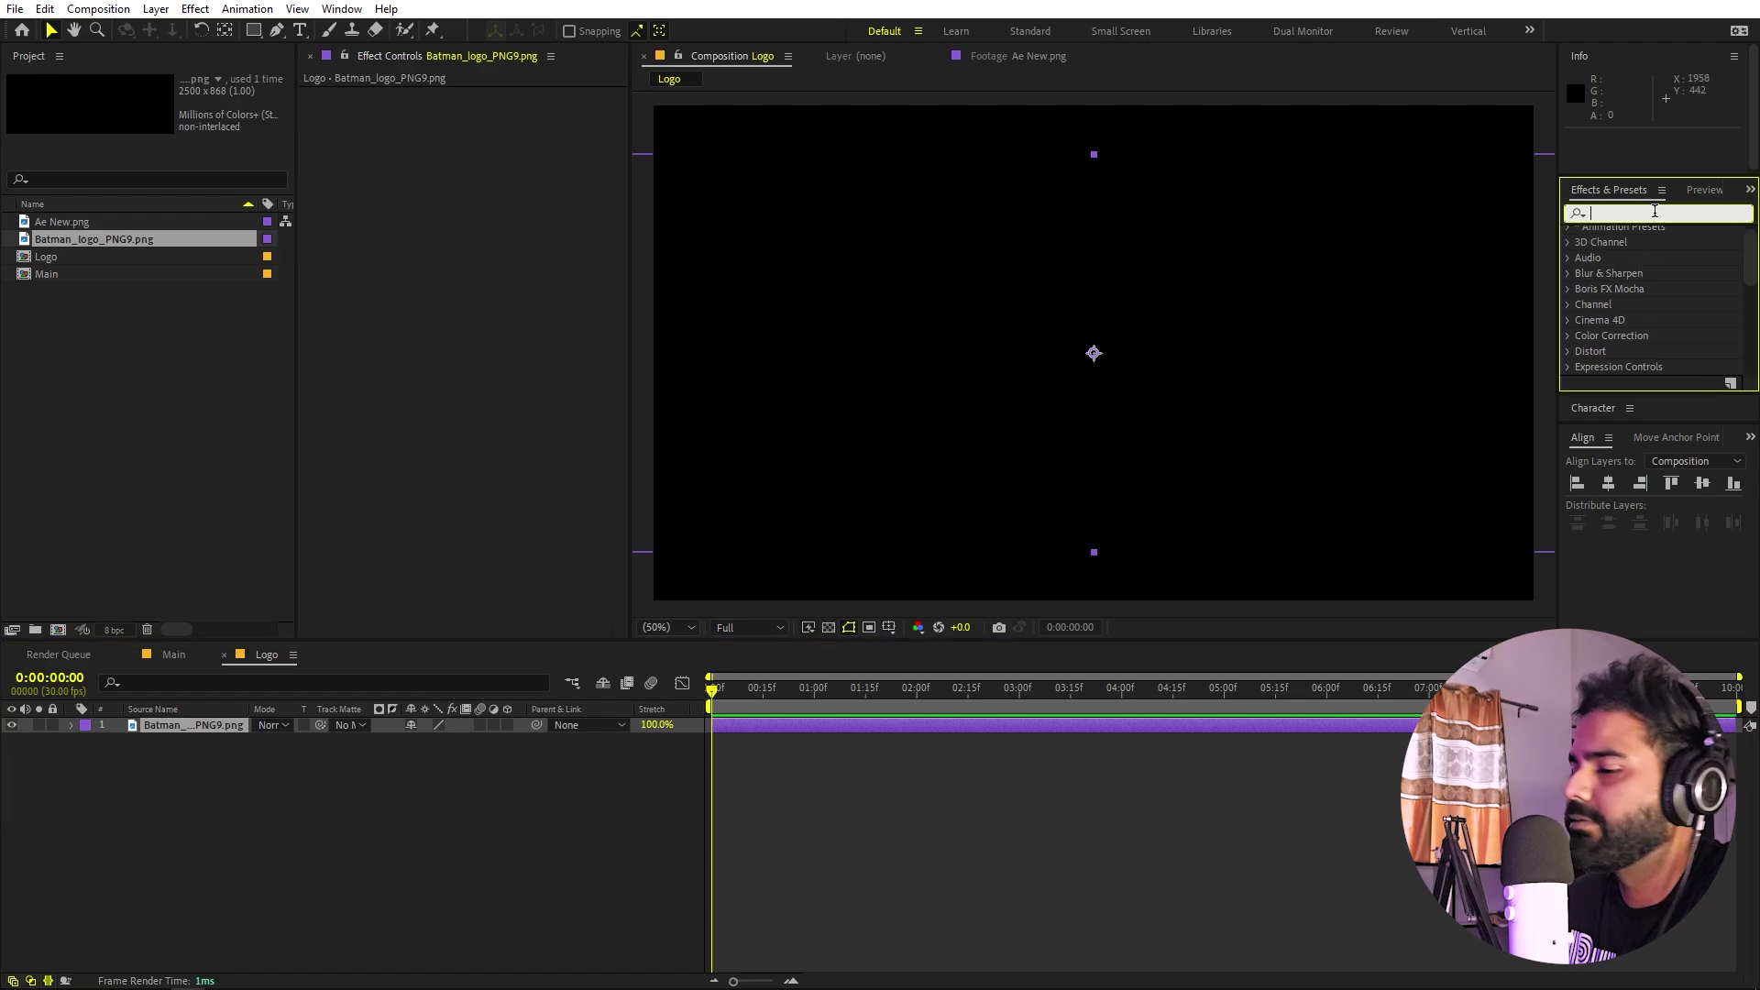
text(g)
key(BackSpace)
text(fill)
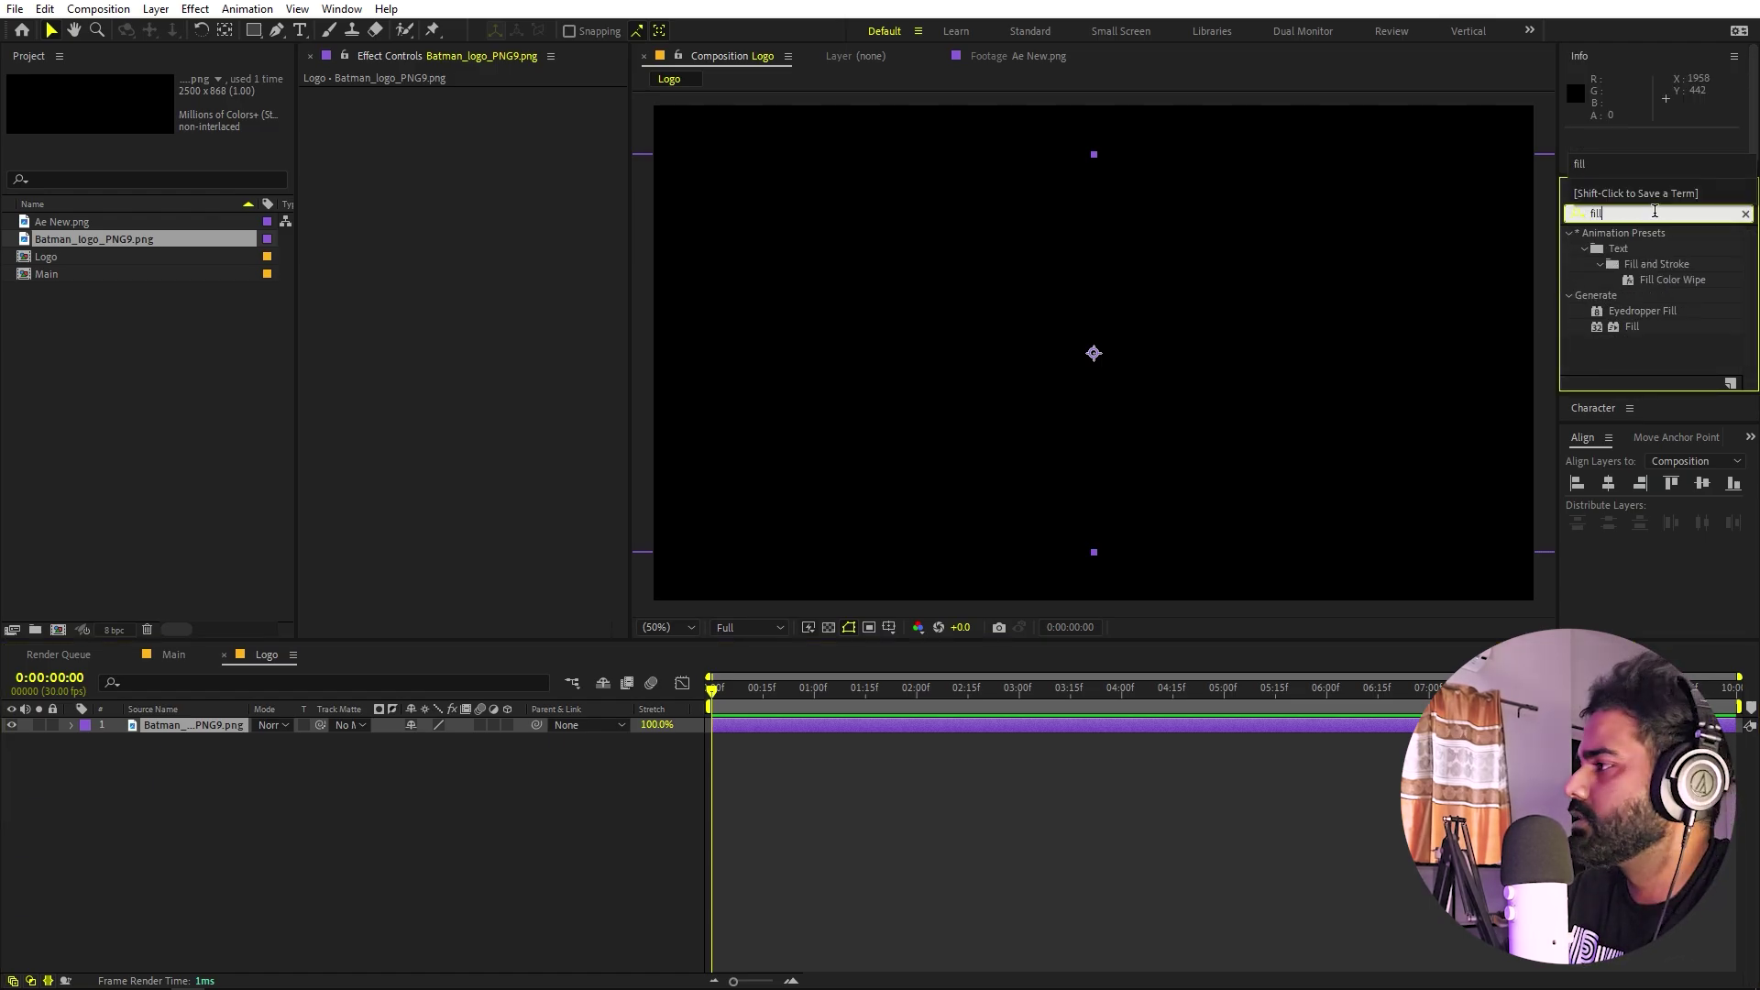
drag(1632, 326, 1009, 413)
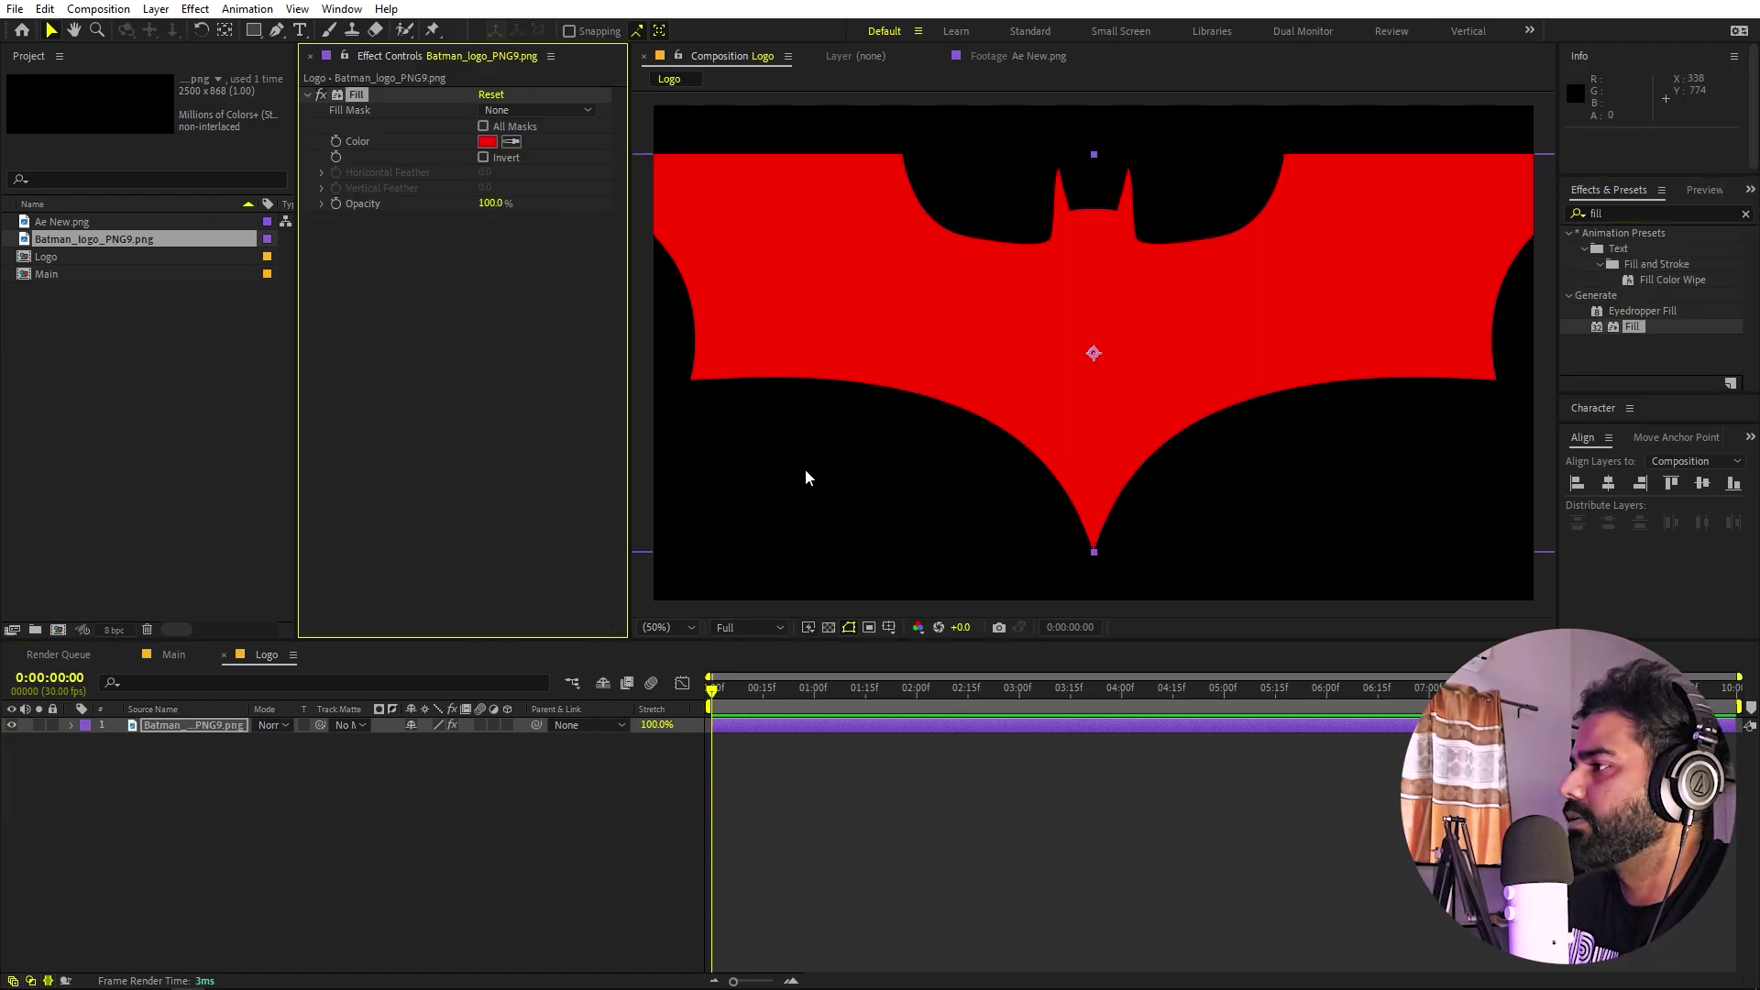
- Scale the logo to 32.6% and set the Fill colour to white
key(s)
drag(433, 741, 378, 741)
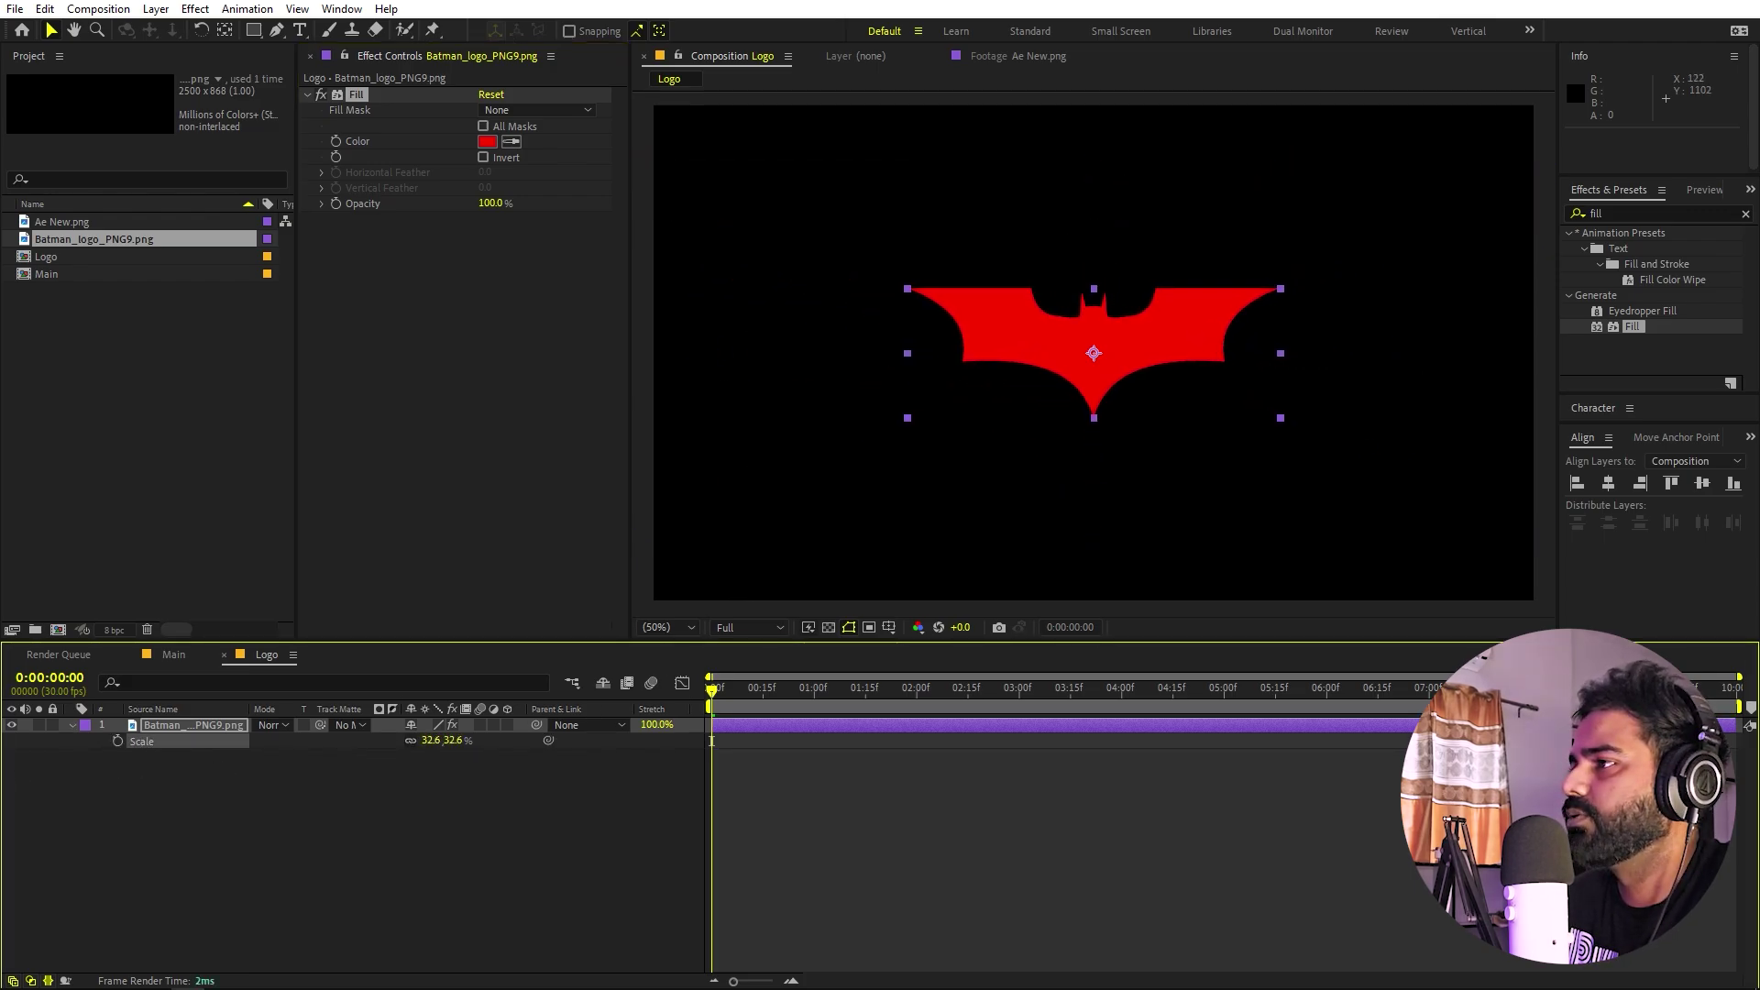
click(487, 141)
click(68, 466)
click(468, 468)
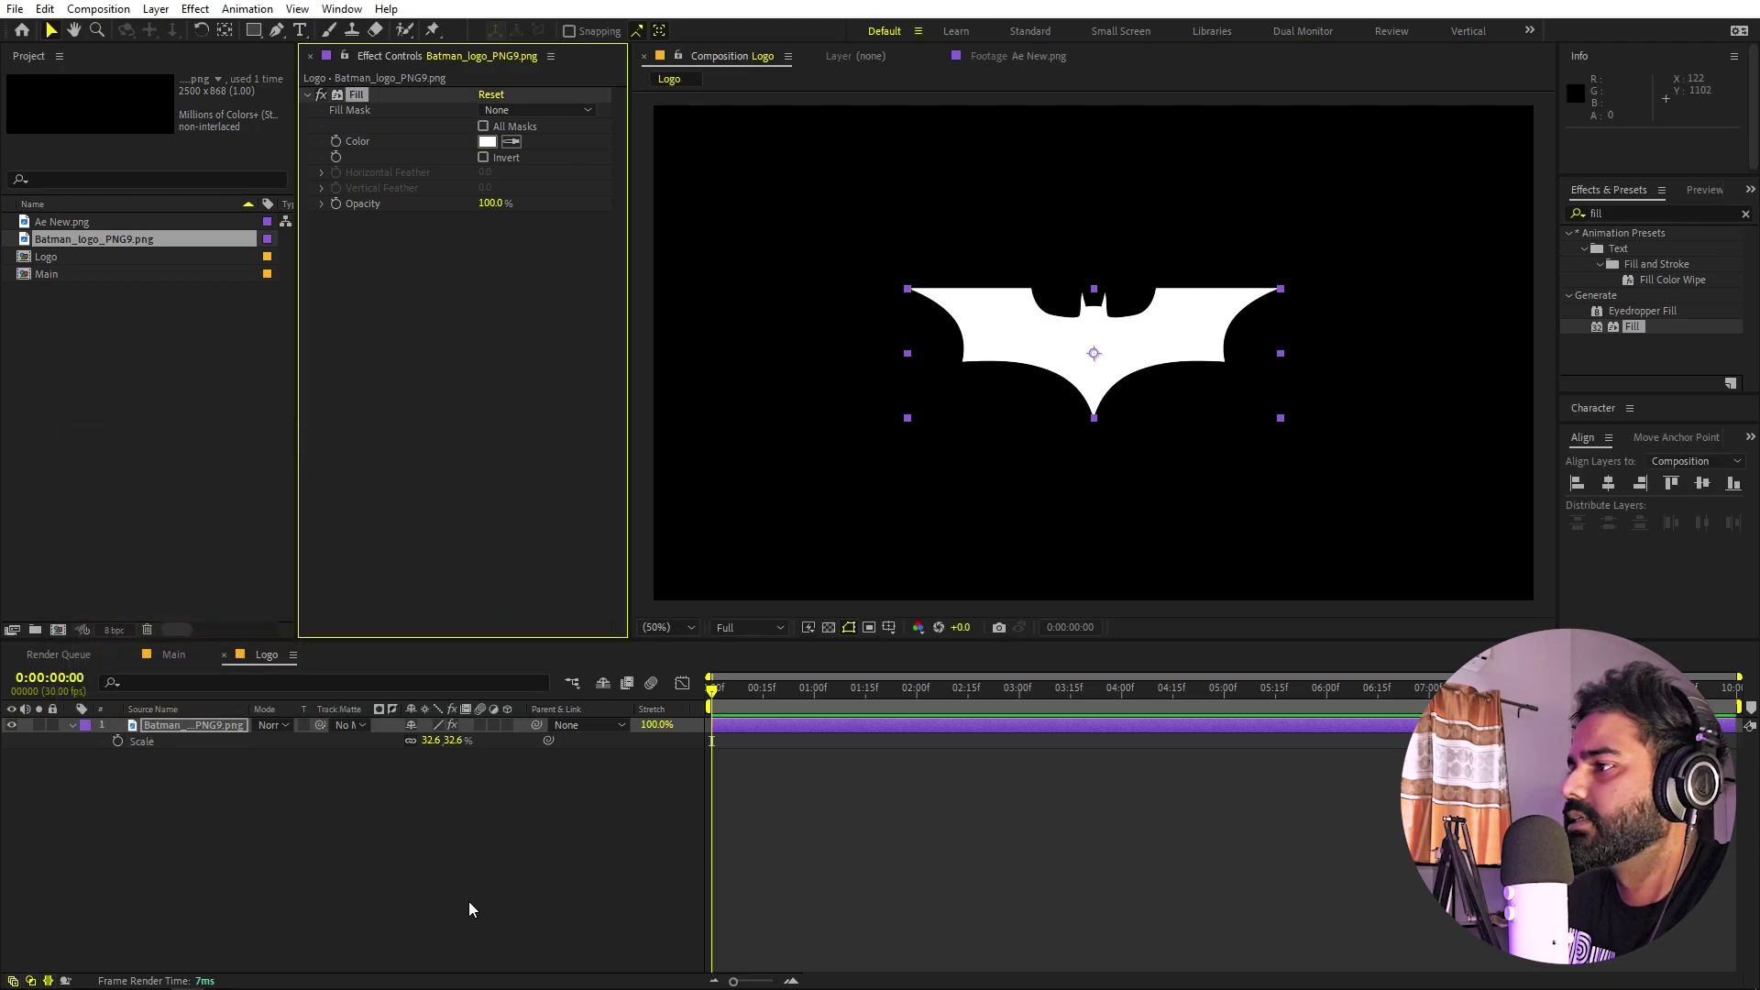
click(550, 871)
- Nest the Logo composition as a layer inside the Main composition
click(174, 654)
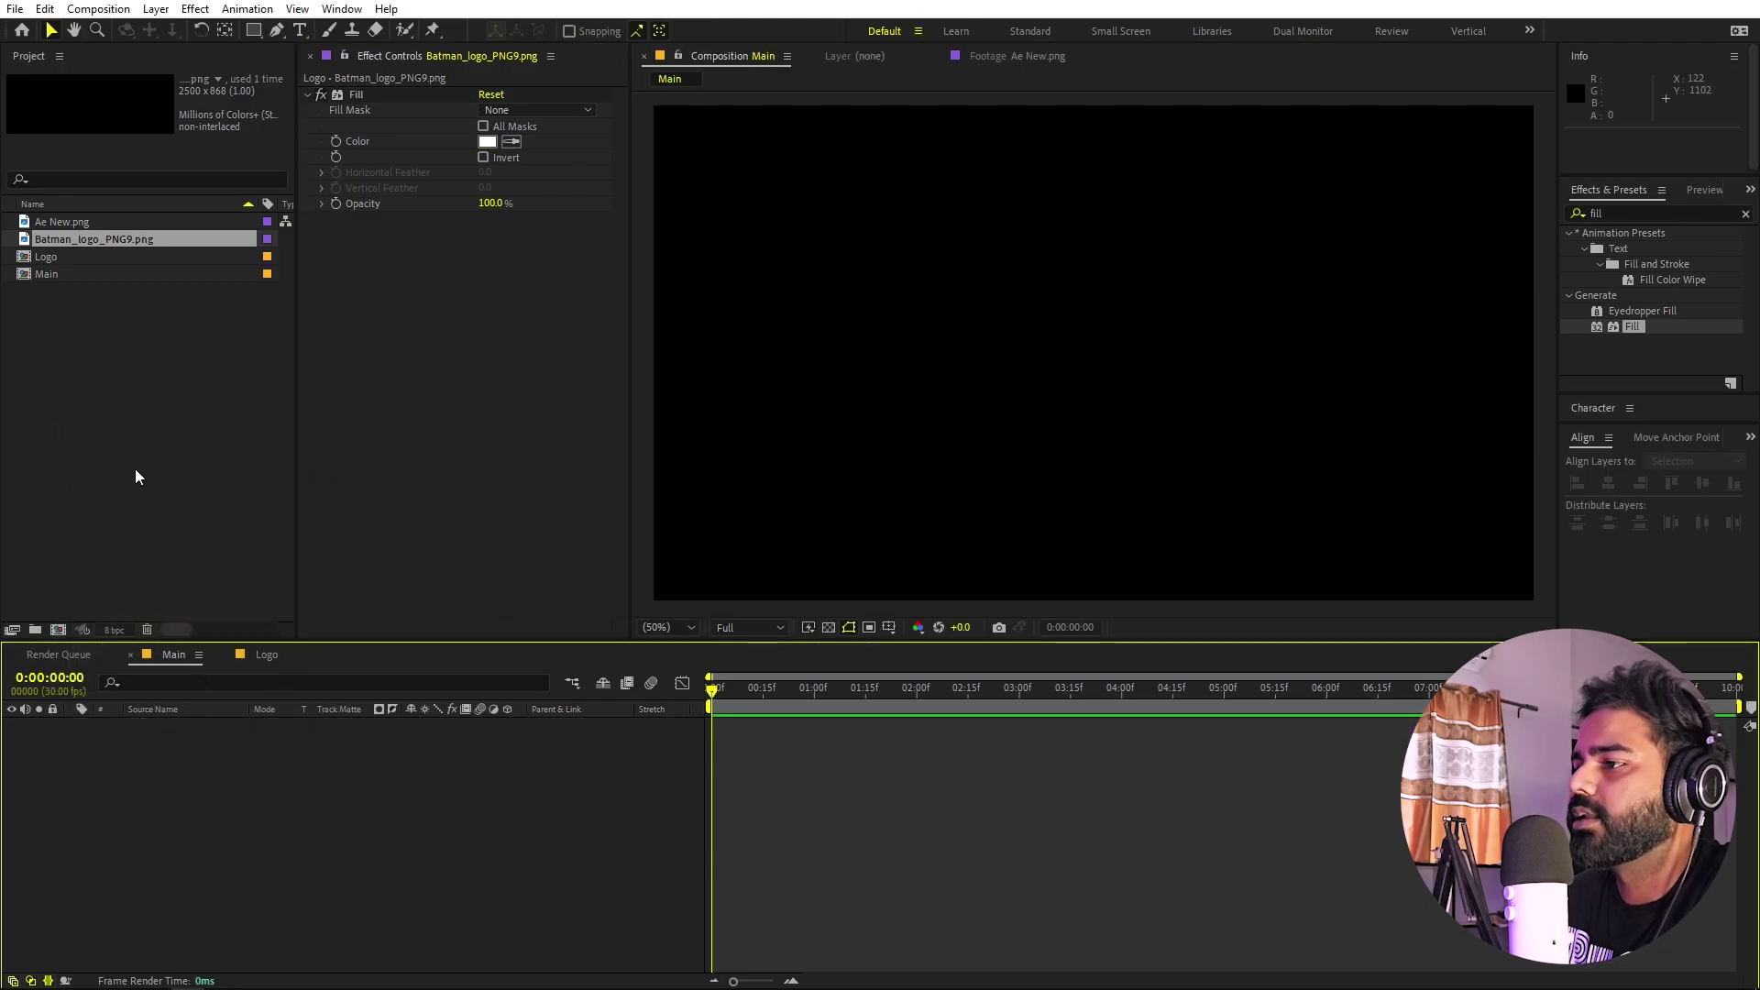
click(187, 588)
click(53, 257)
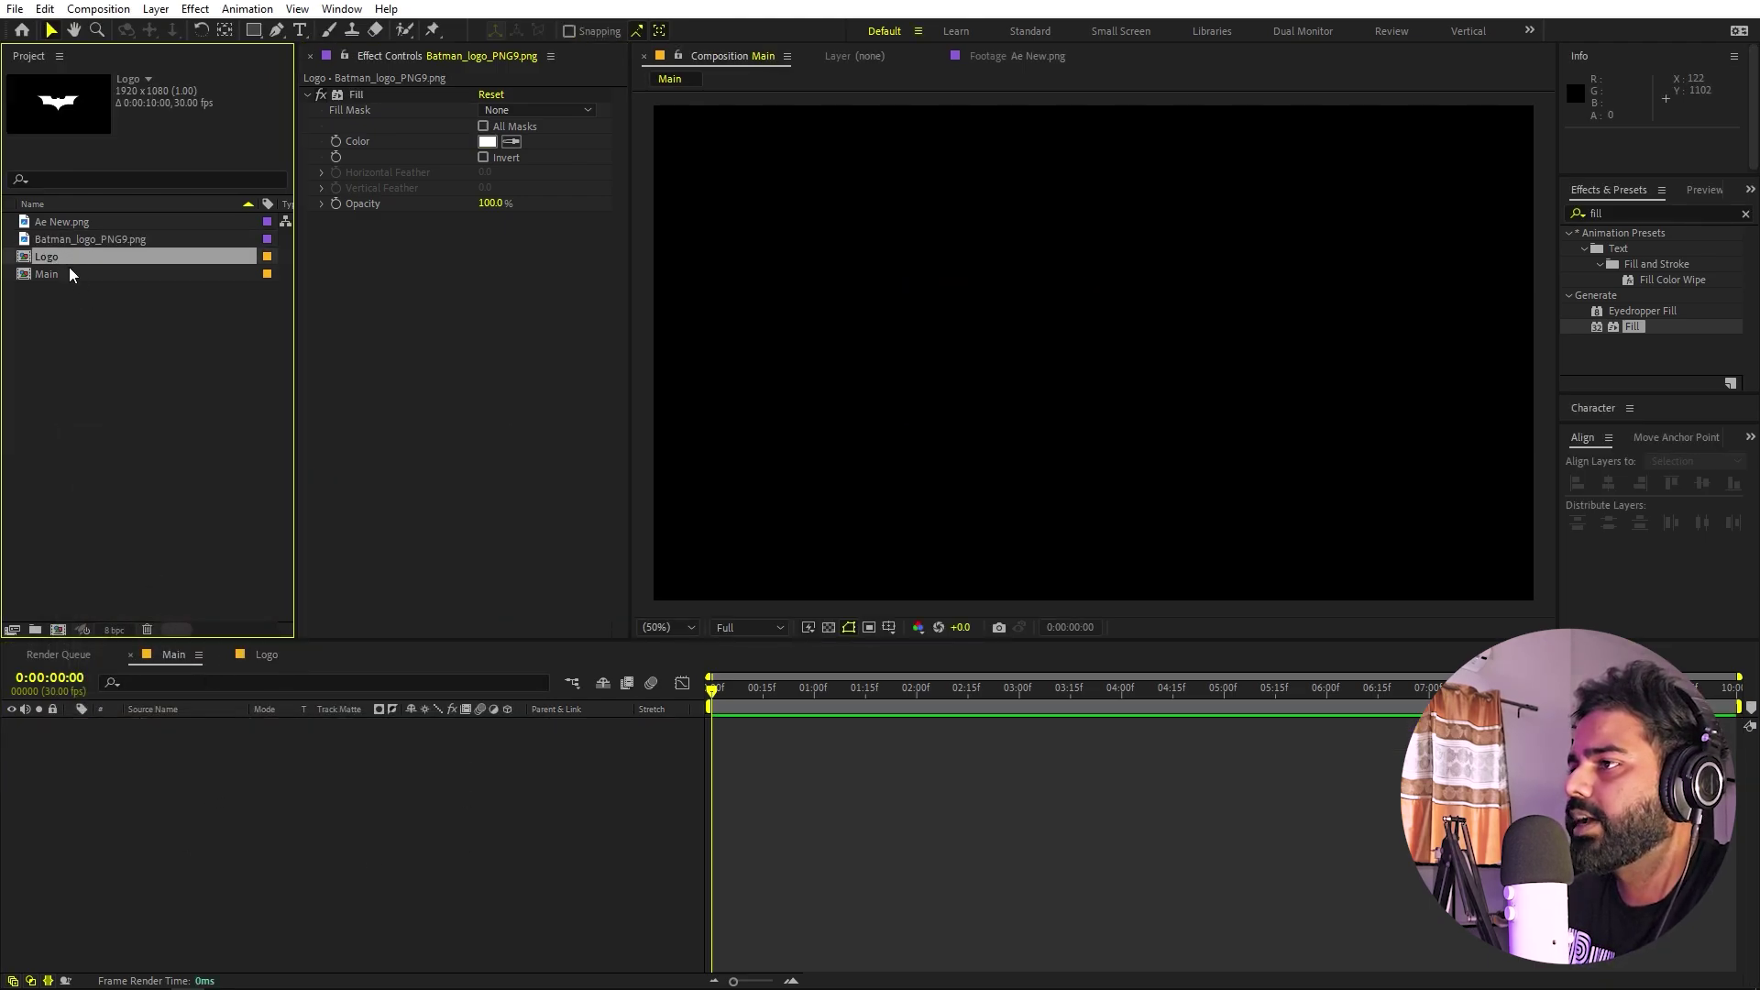
drag(49, 258, 280, 788)
click(281, 787)
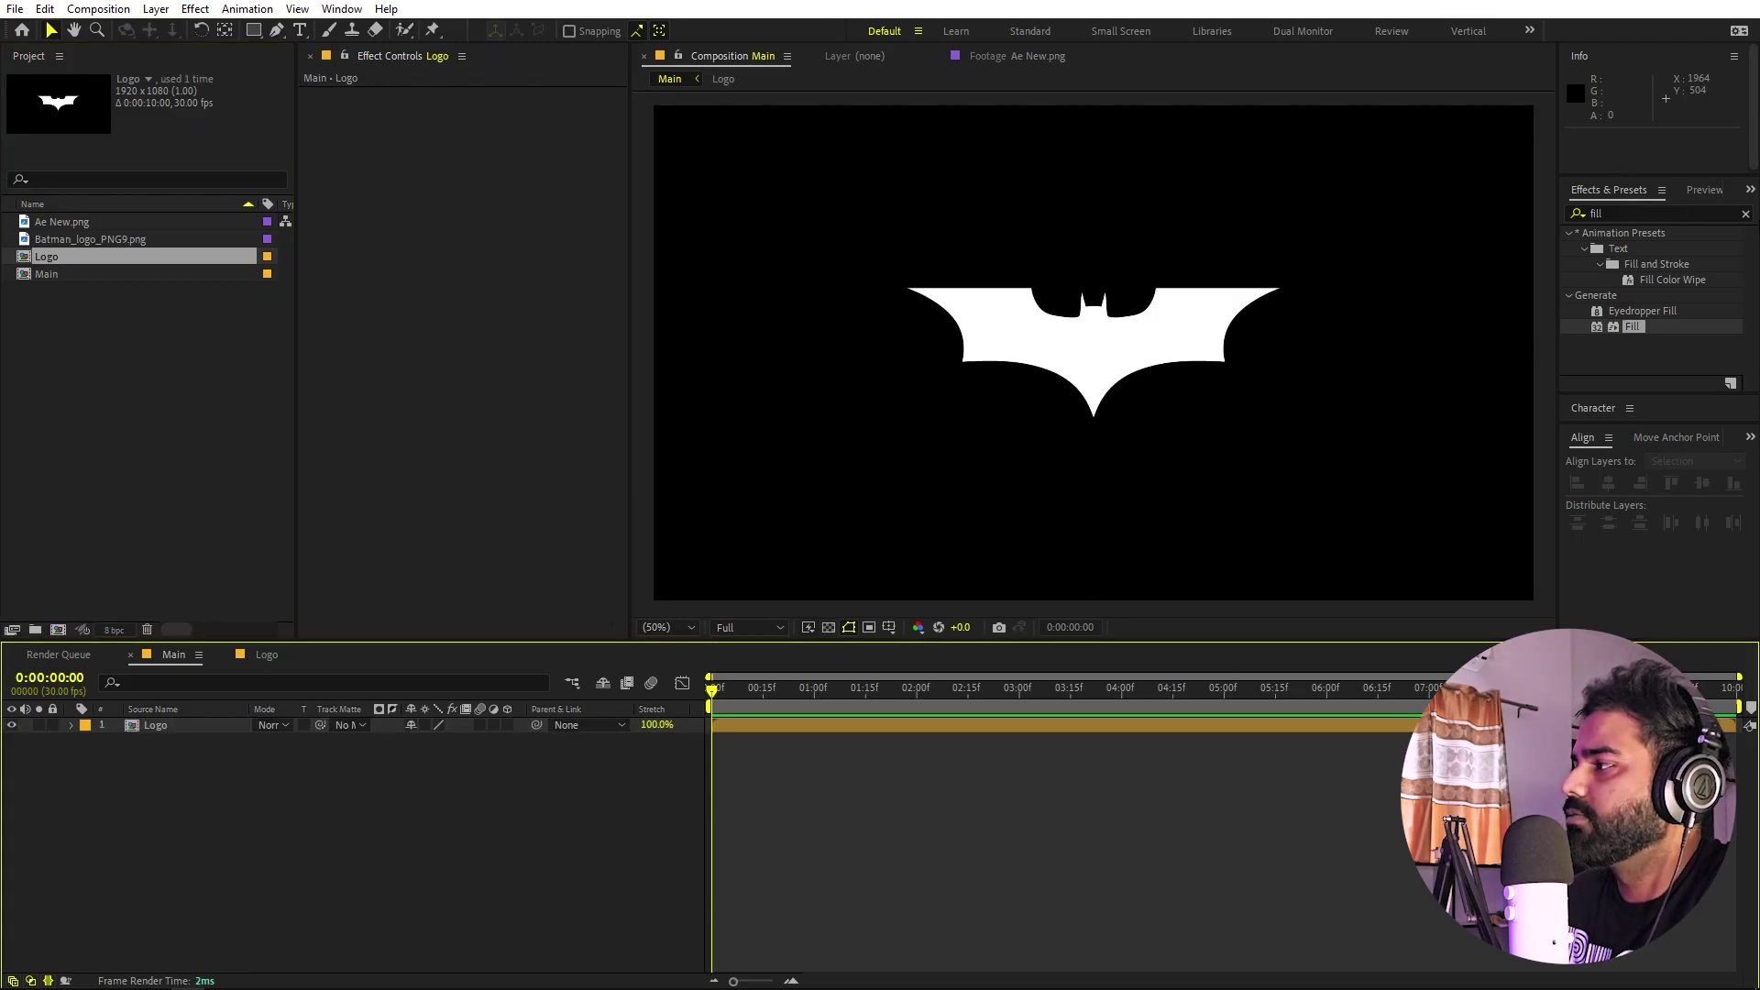
- Apply Find Edges to the Logo layer with Invert enabled for a white outline
click(1745, 214)
click(1623, 214)
text(find ed)
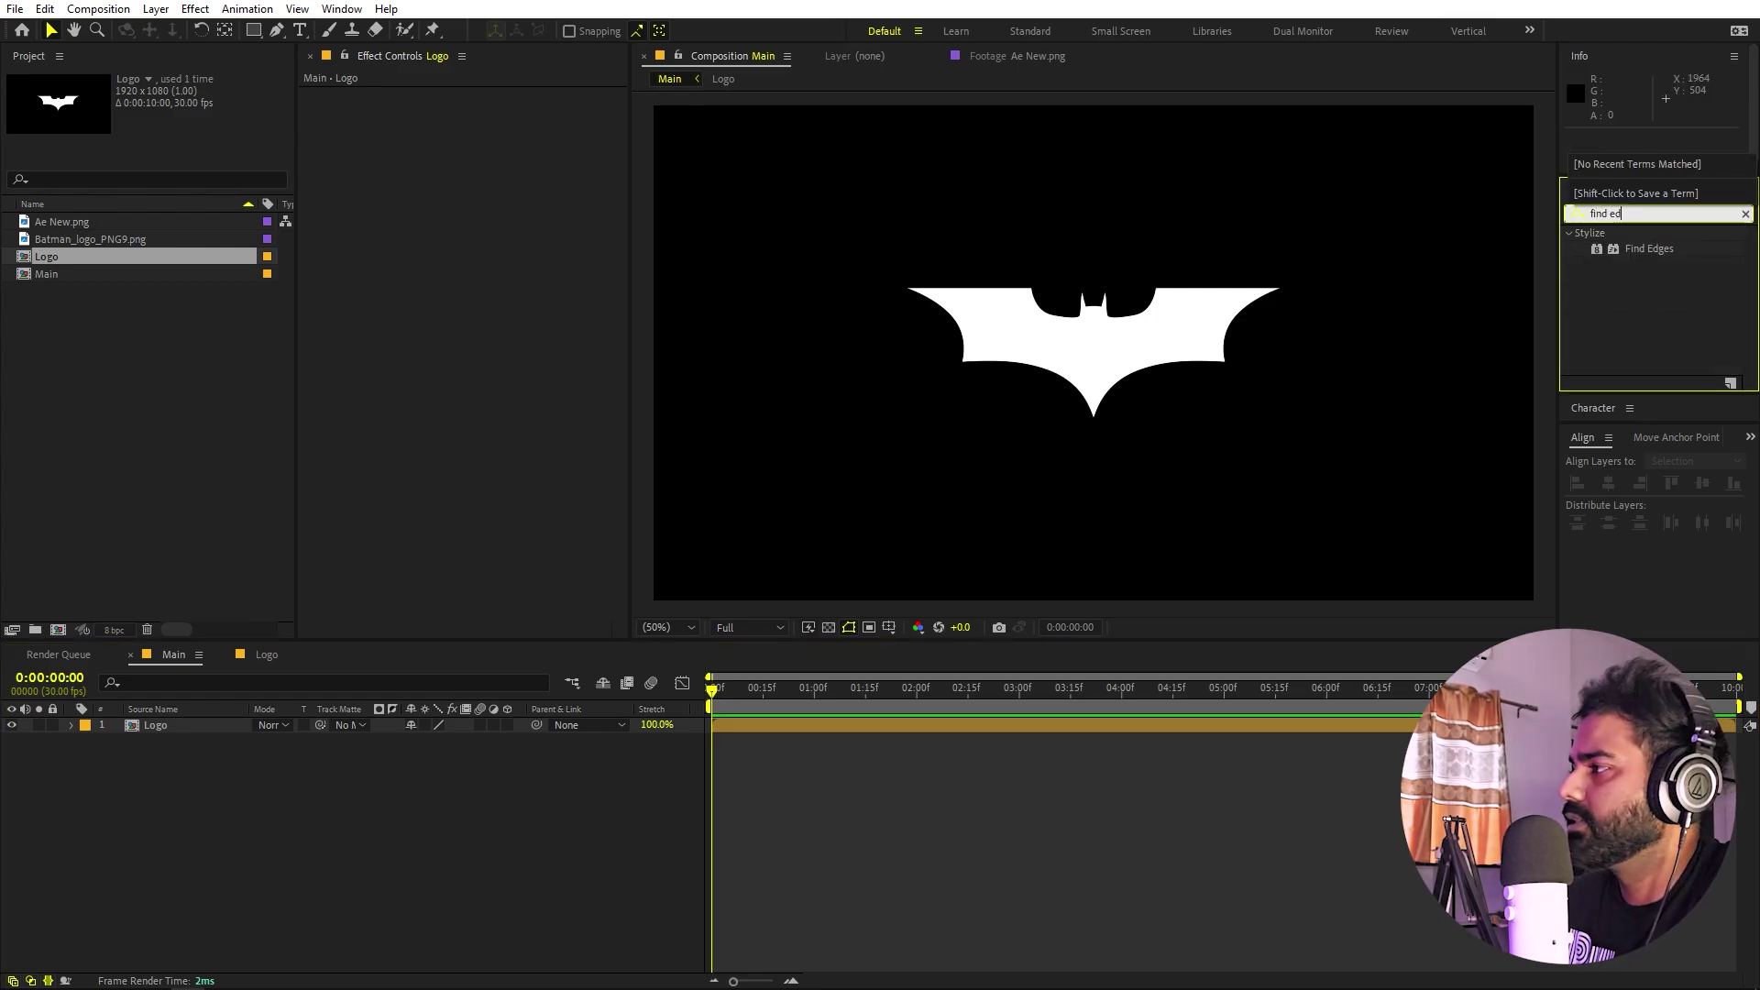
drag(1677, 252, 1194, 337)
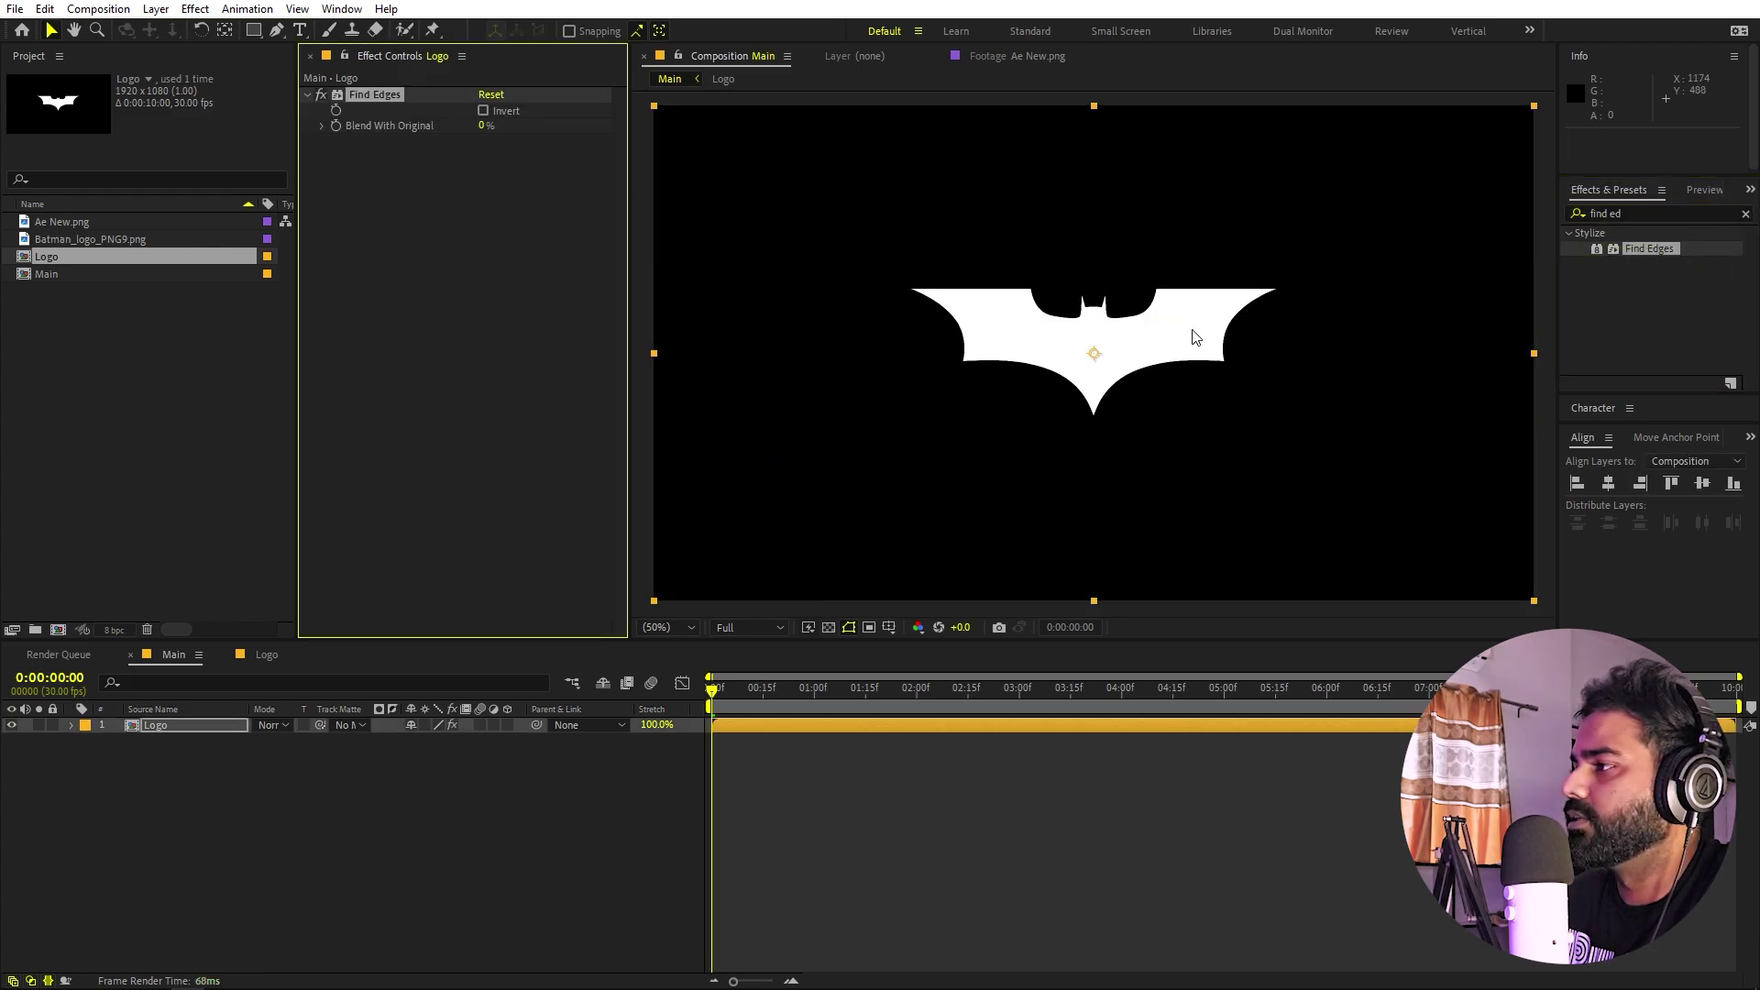
click(483, 111)
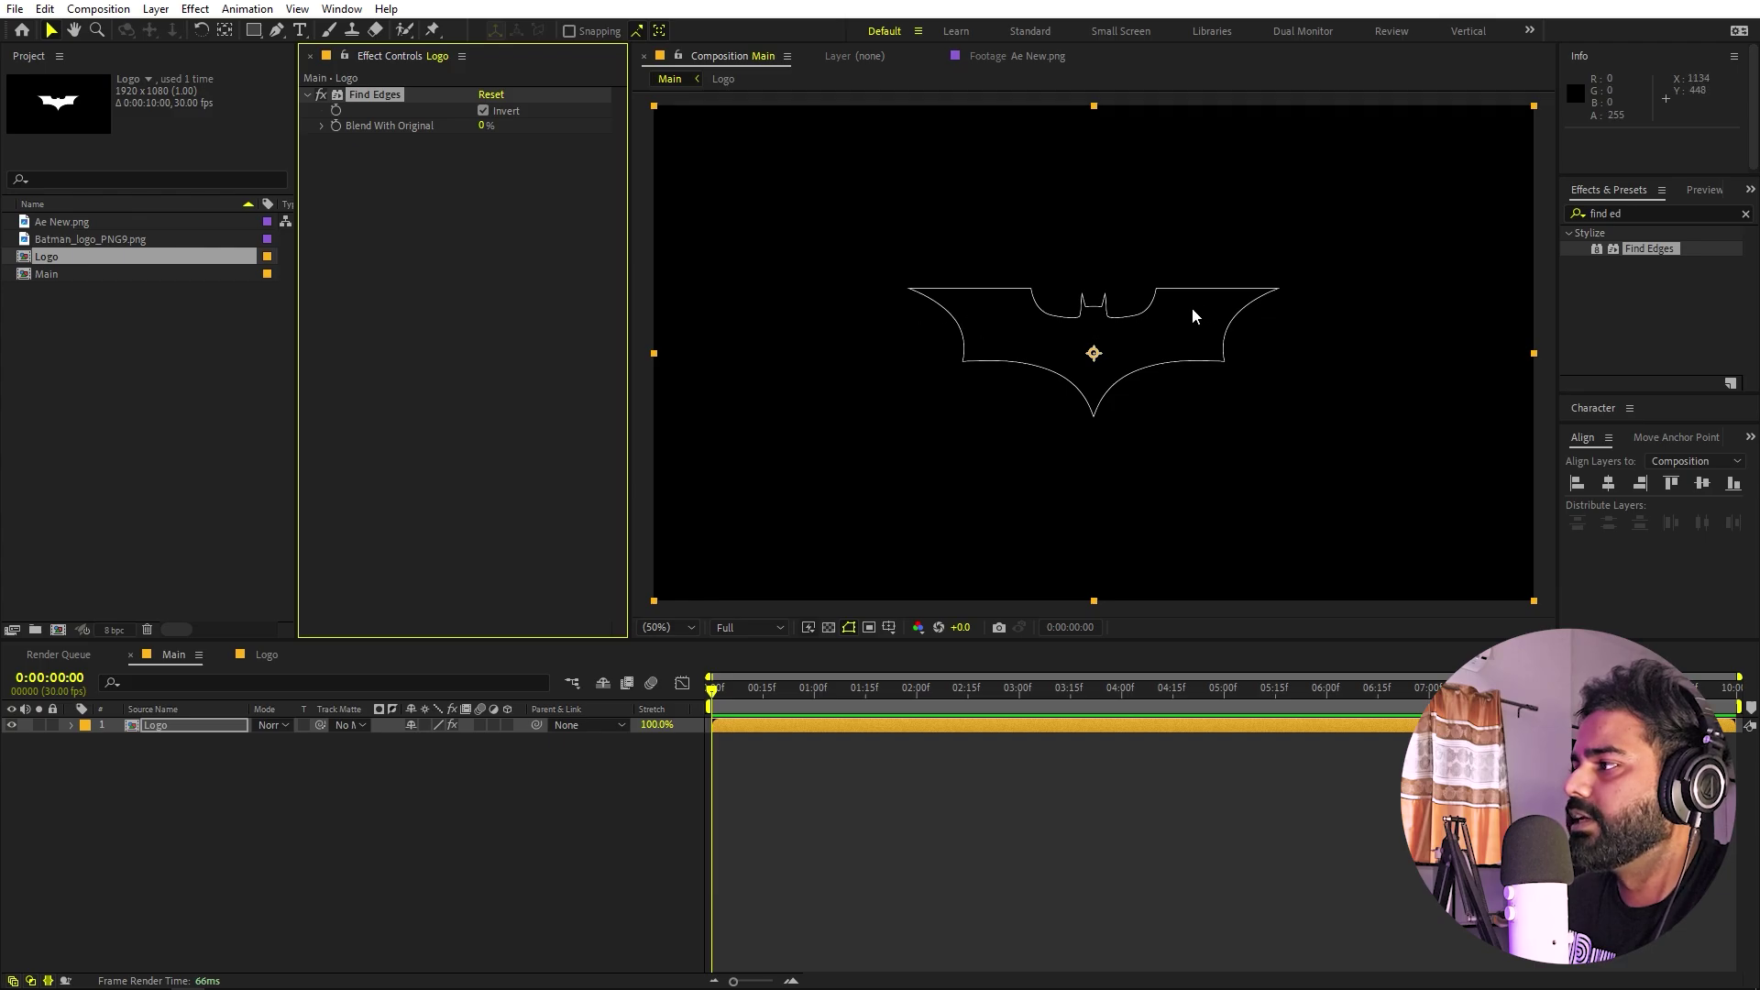
click(1641, 213)
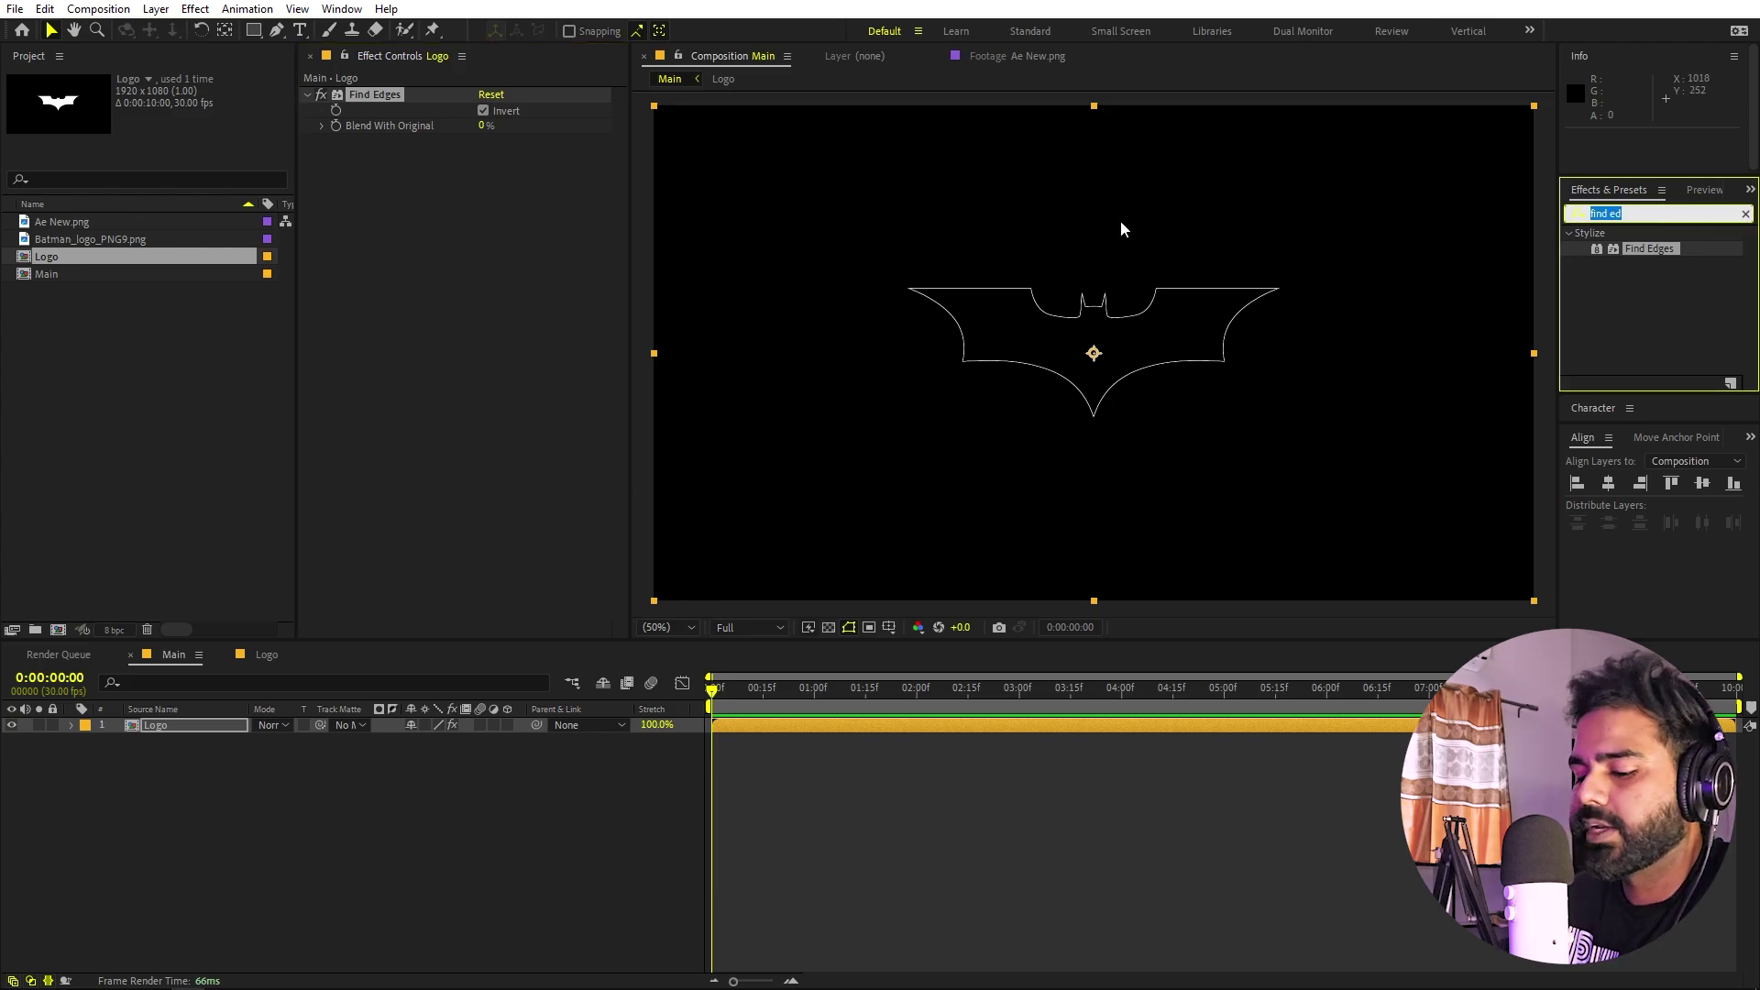
- Apply the Vegas effect to the Logo layer
text(vegas)
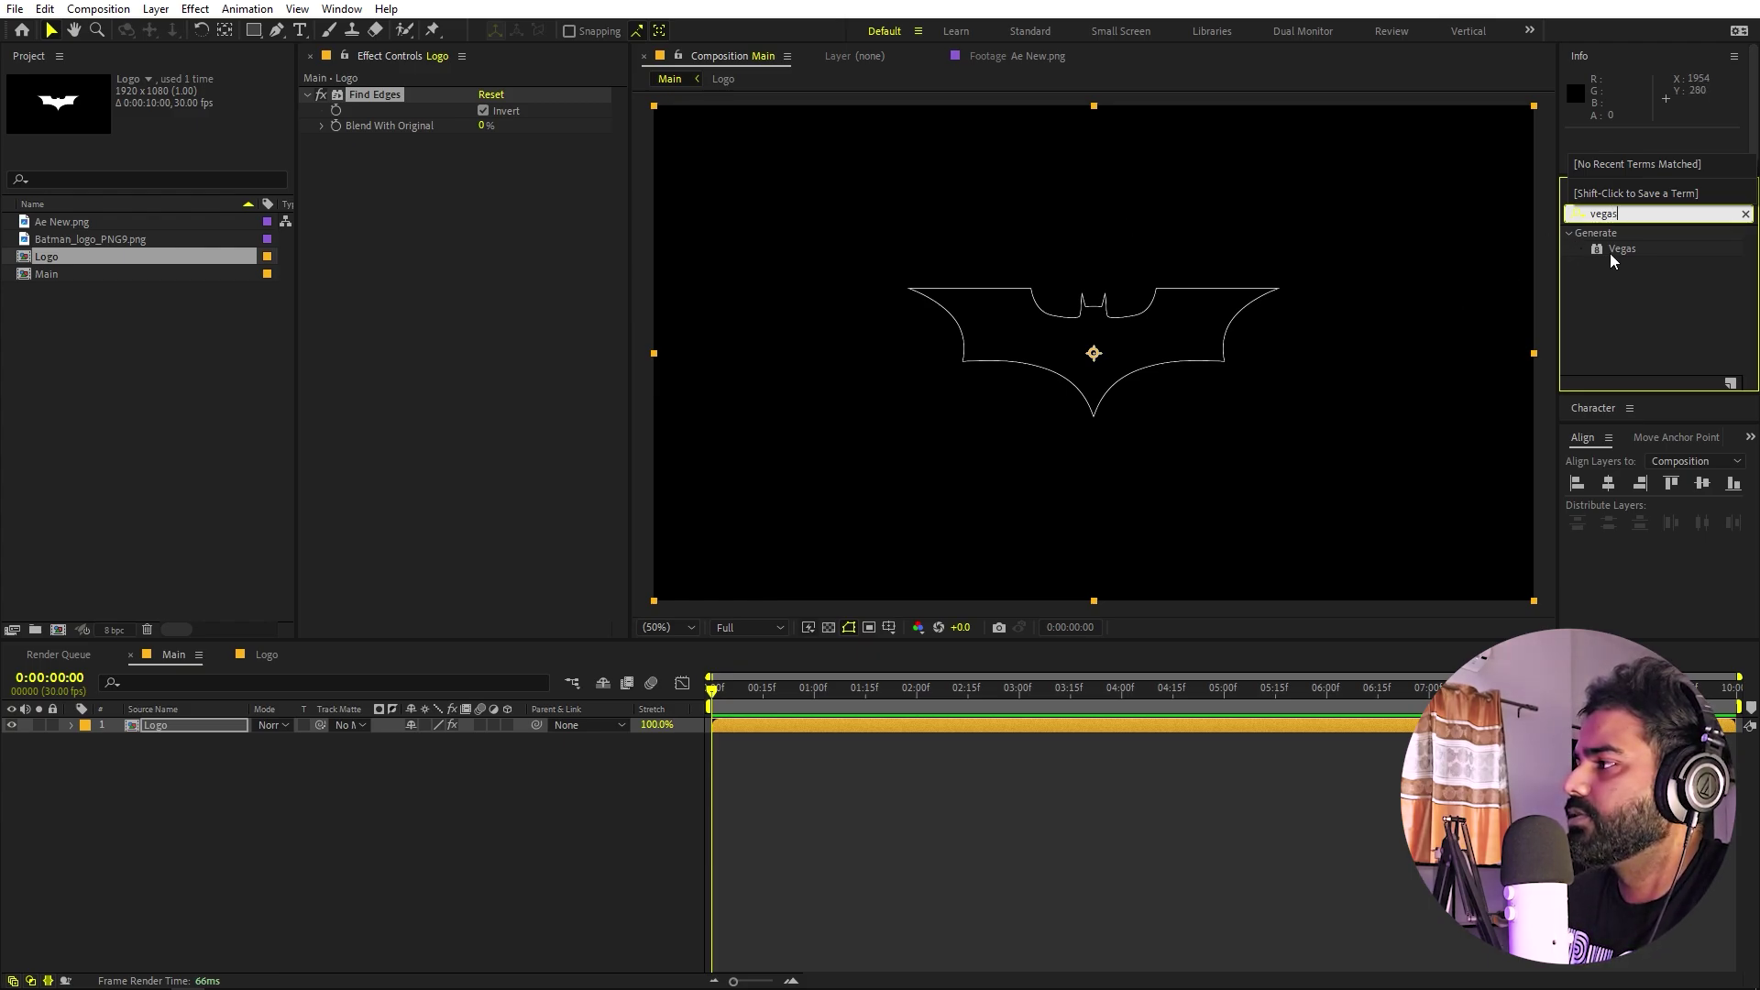
drag(1610, 253, 501, 392)
scroll(976, 324, up, 4)
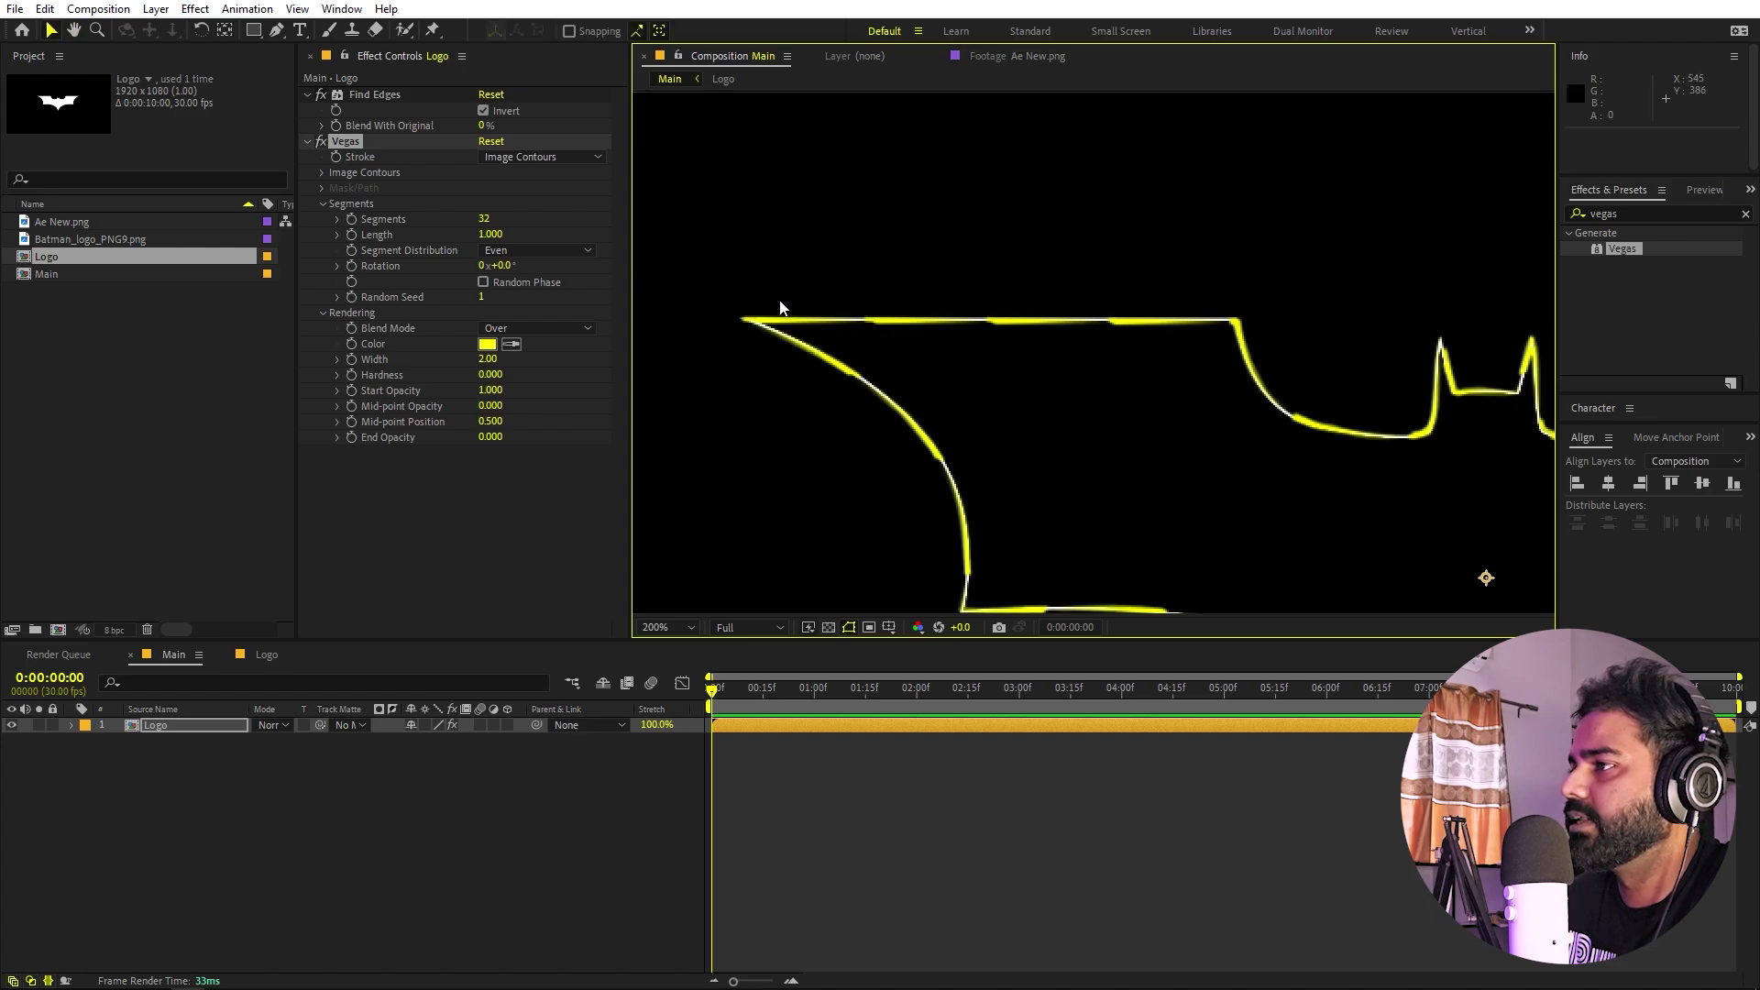
mouse_move(503, 265)
mouse_down()
mouse_move(478, 265)
mouse_move(463, 222)
mouse_up()
key(ctrl+z)
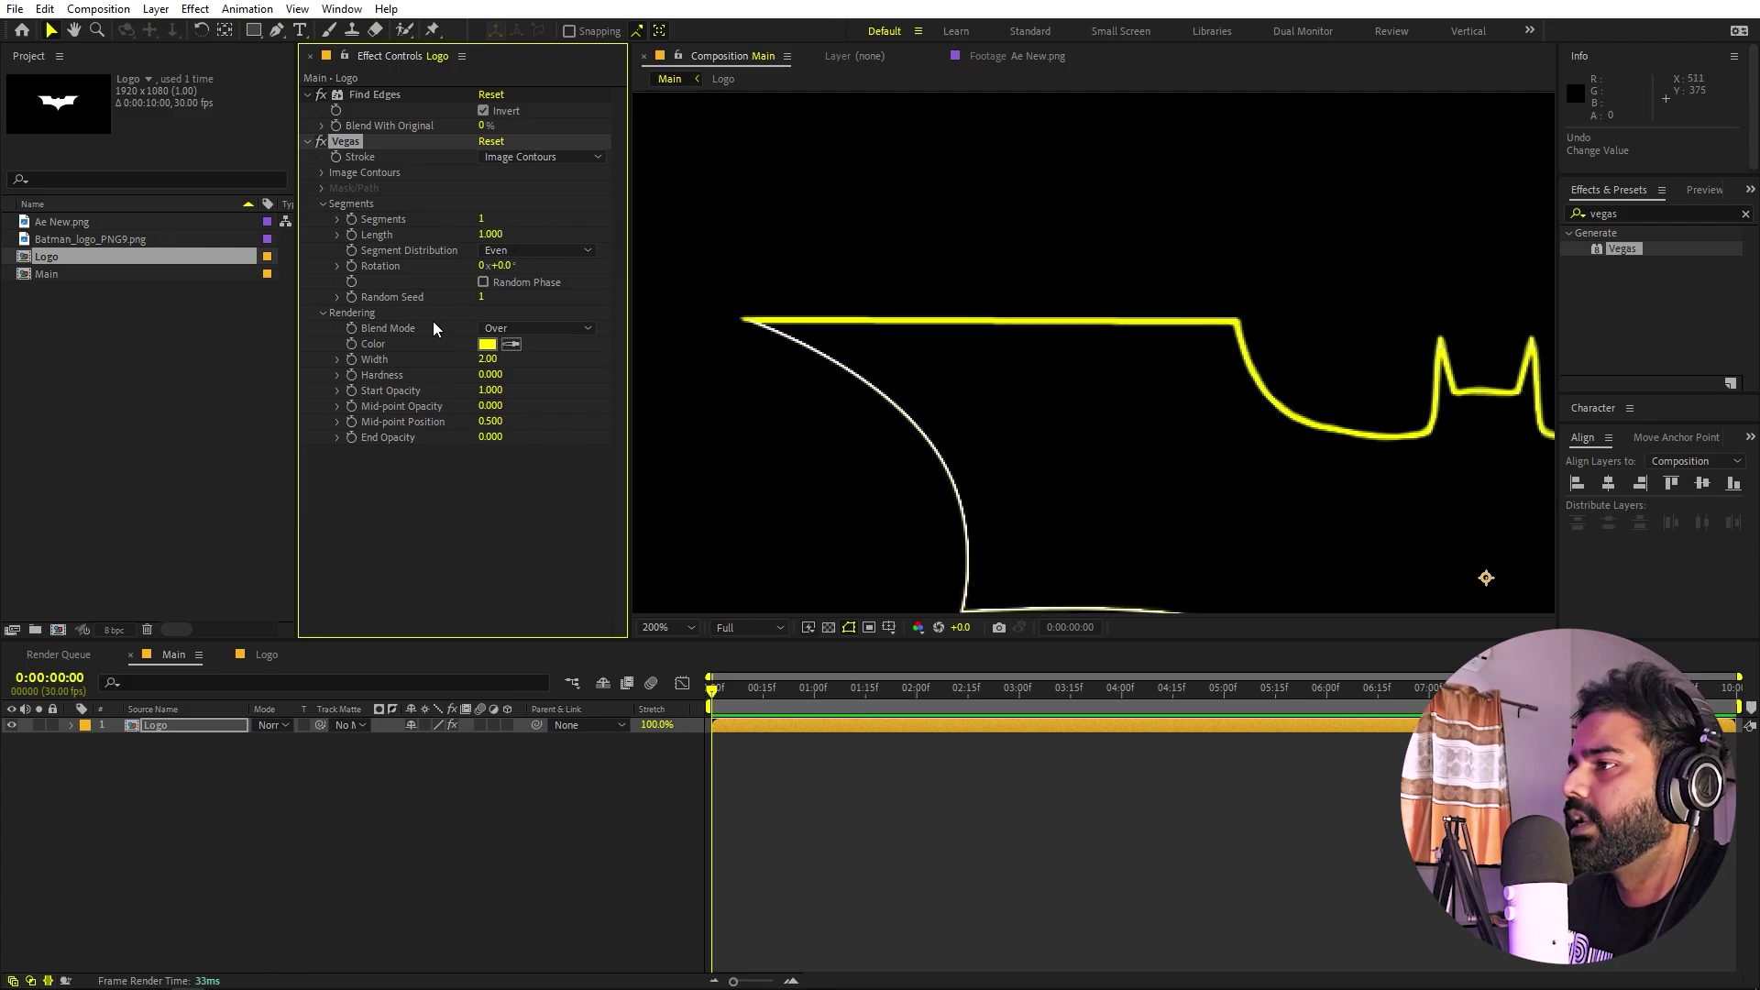
- Set the Vegas blend mode to Transparent and Start Opacity to 0.330, viewing at 50%
click(544, 326)
click(537, 349)
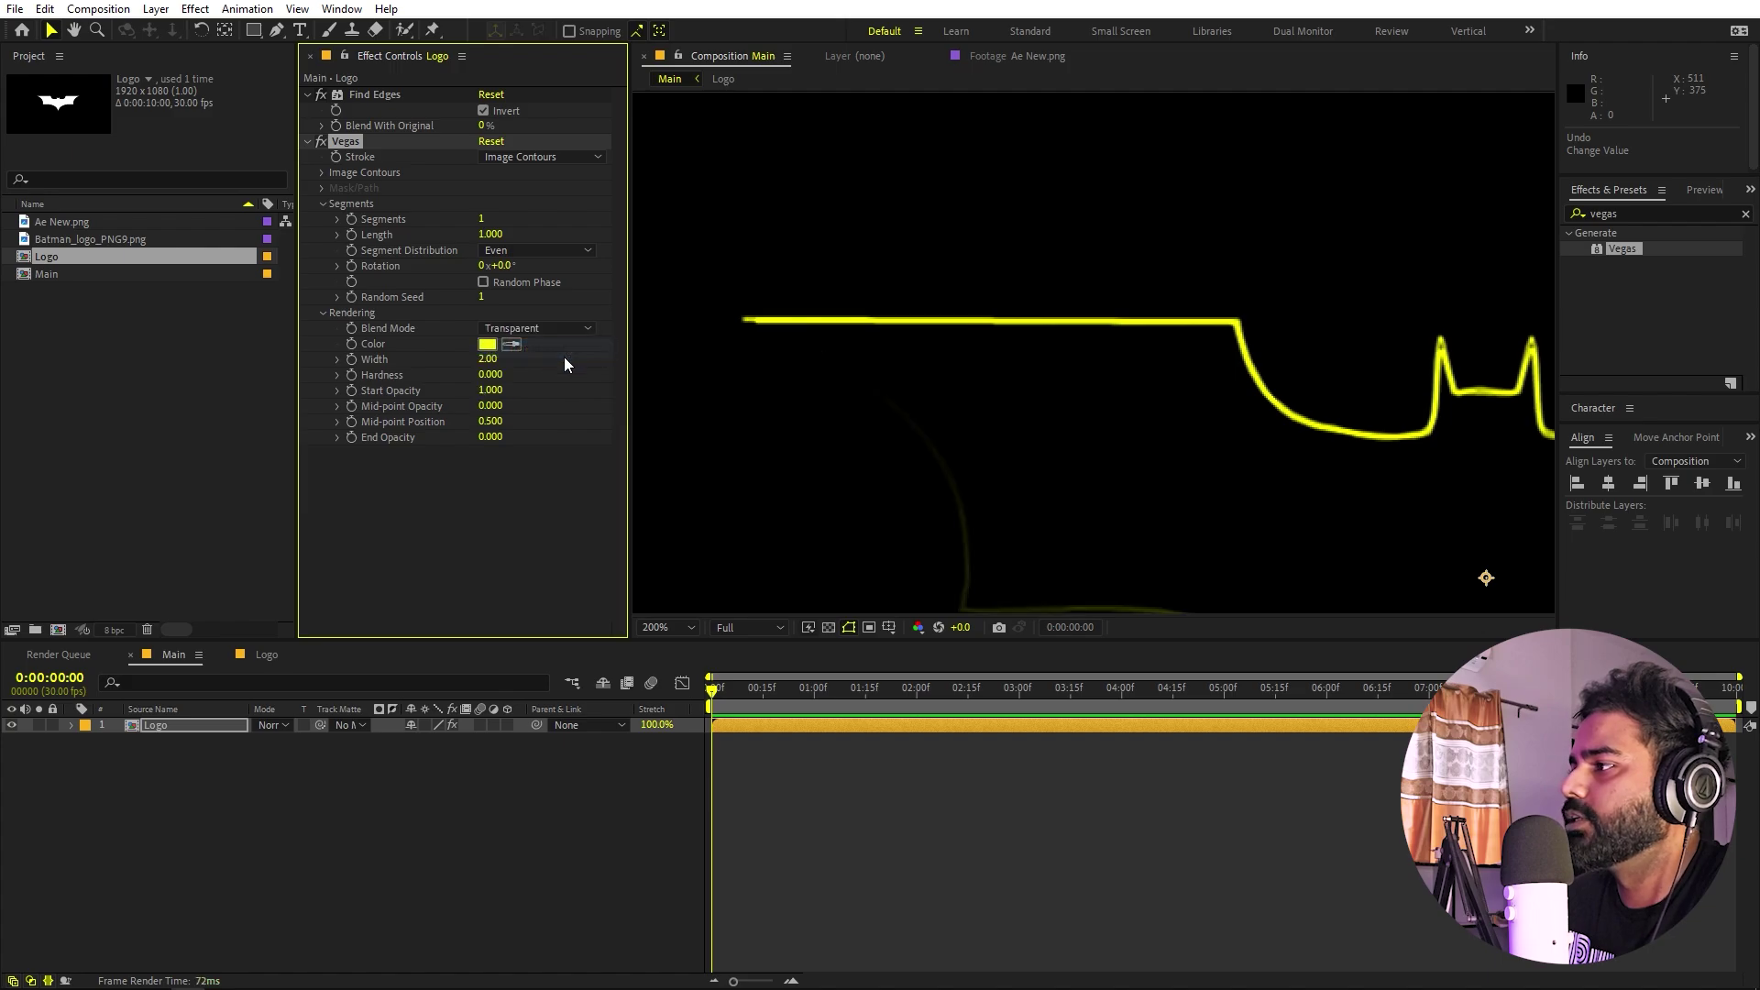
scroll(887, 407, down, 4)
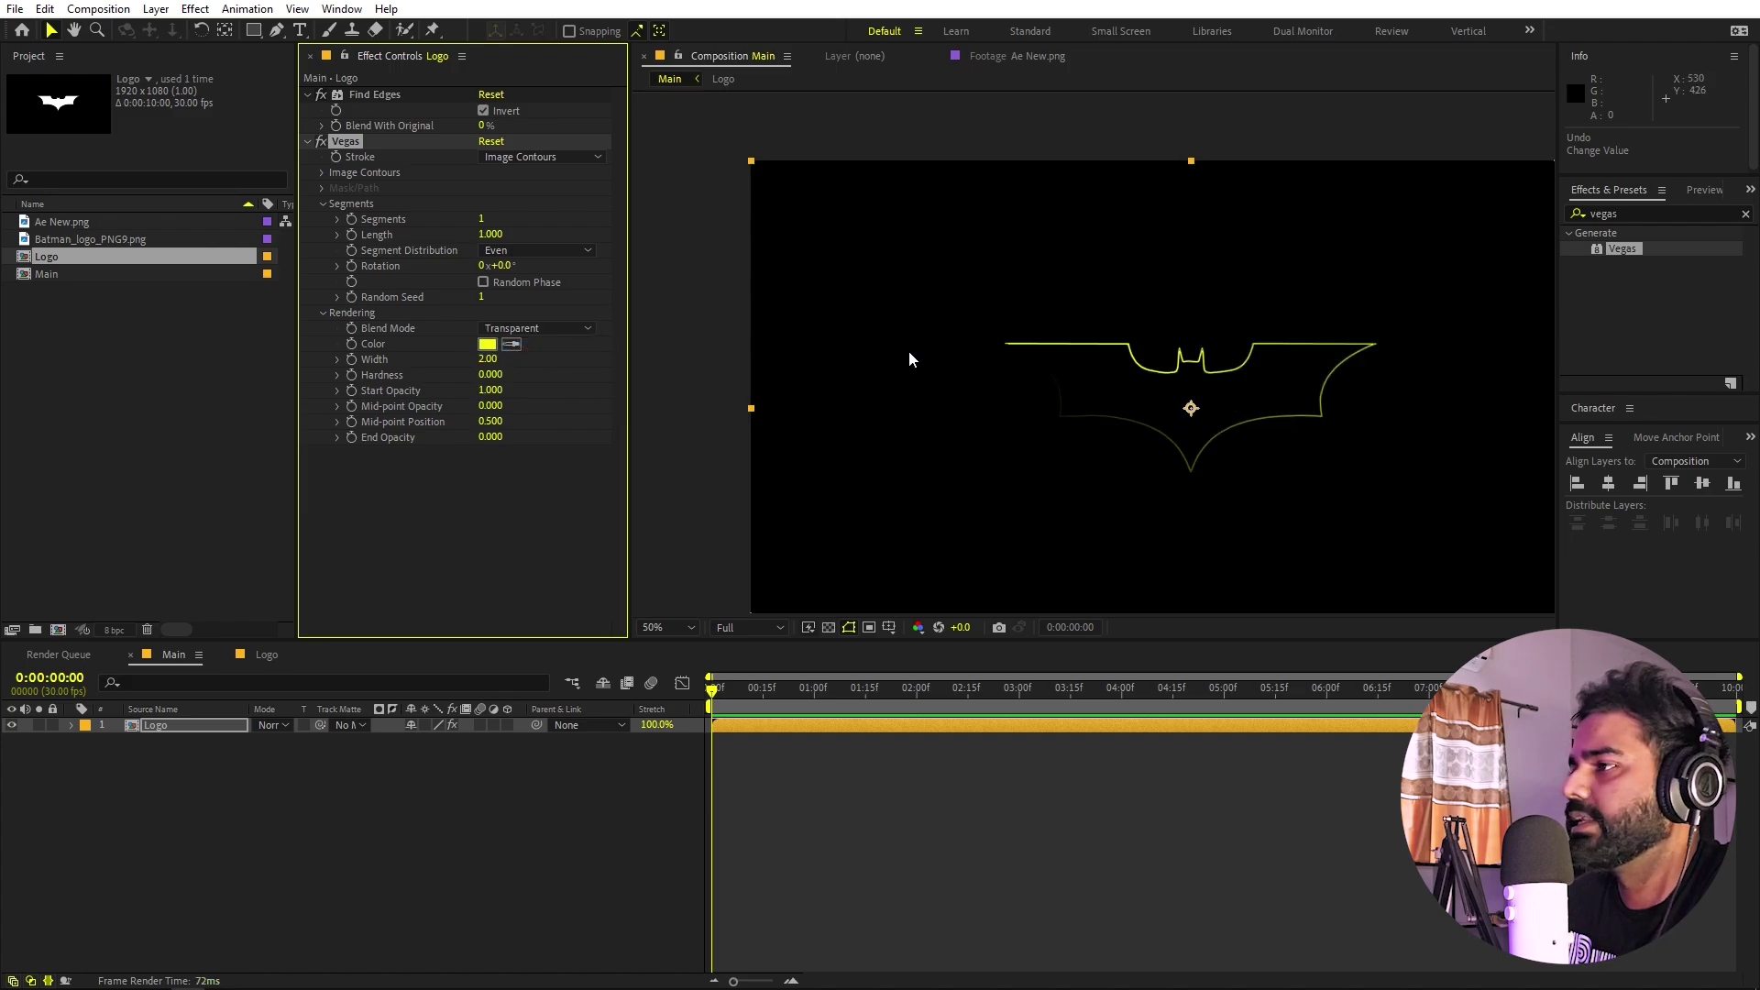
scroll(909, 359, up, 2)
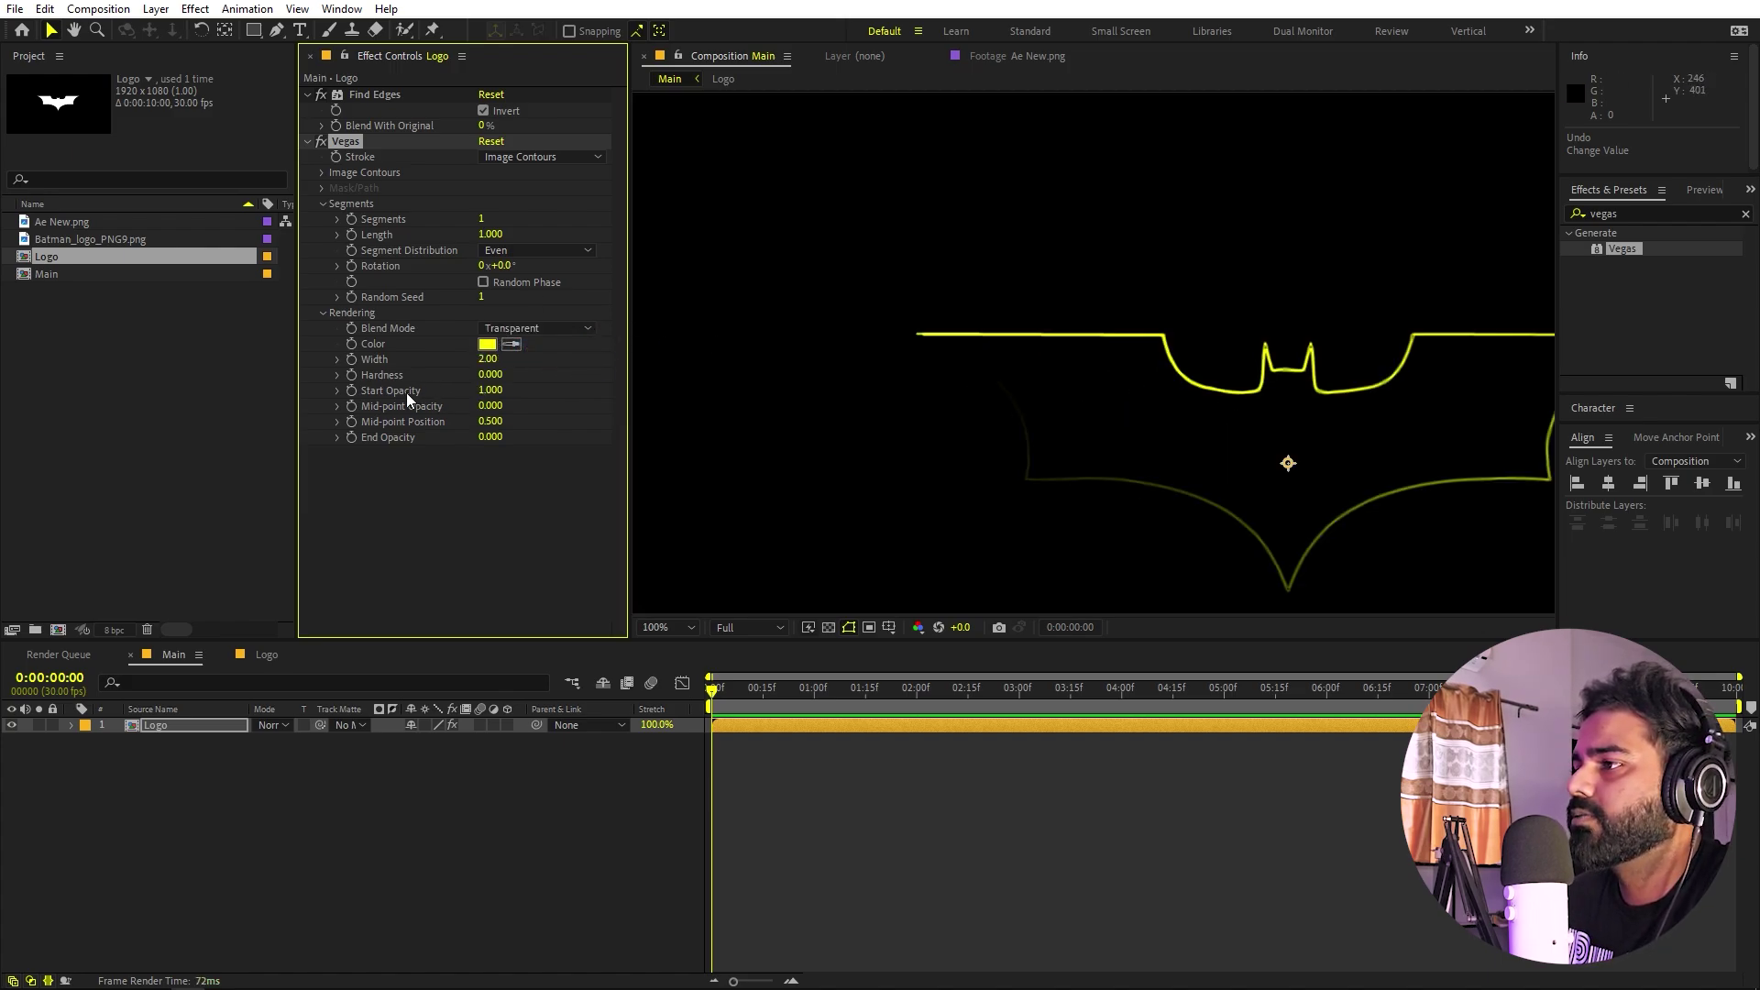
drag(483, 359, 675, 373)
key(ctrl+z)
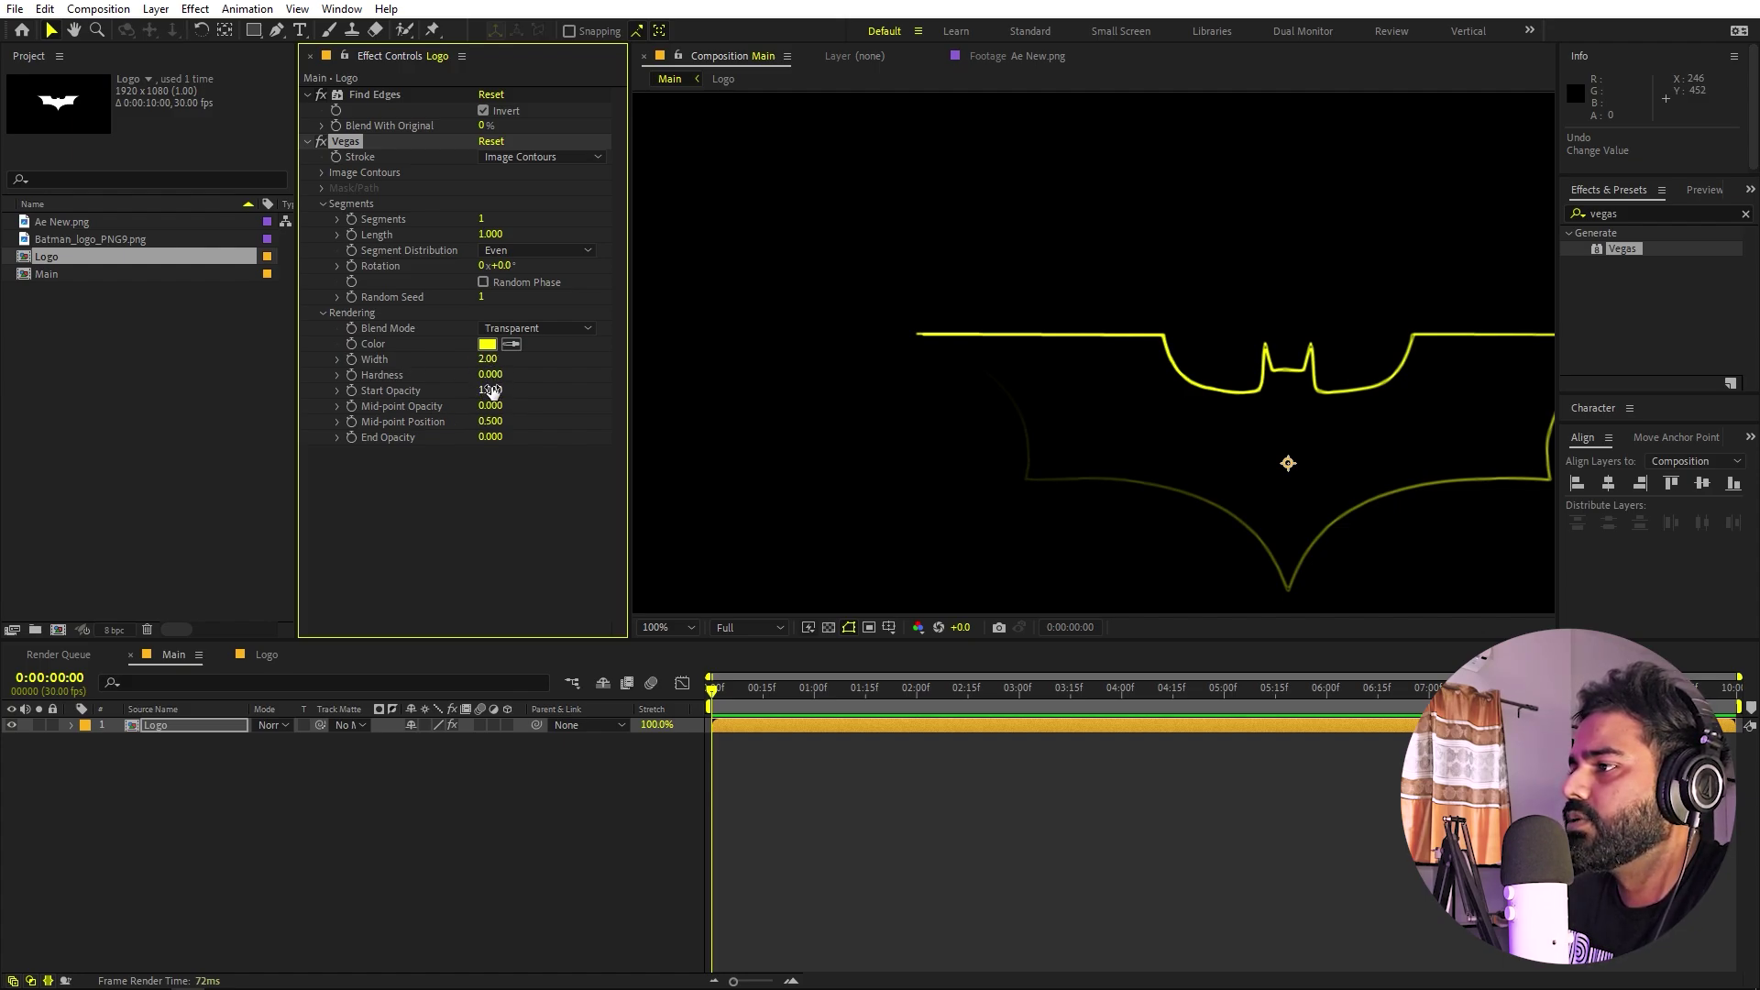
mouse_move(491, 389)
mouse_down()
mouse_move(424, 399)
mouse_move(492, 405)
mouse_move(438, 427)
mouse_move(472, 407)
mouse_move(434, 412)
mouse_move(454, 414)
mouse_up()
key(comma)
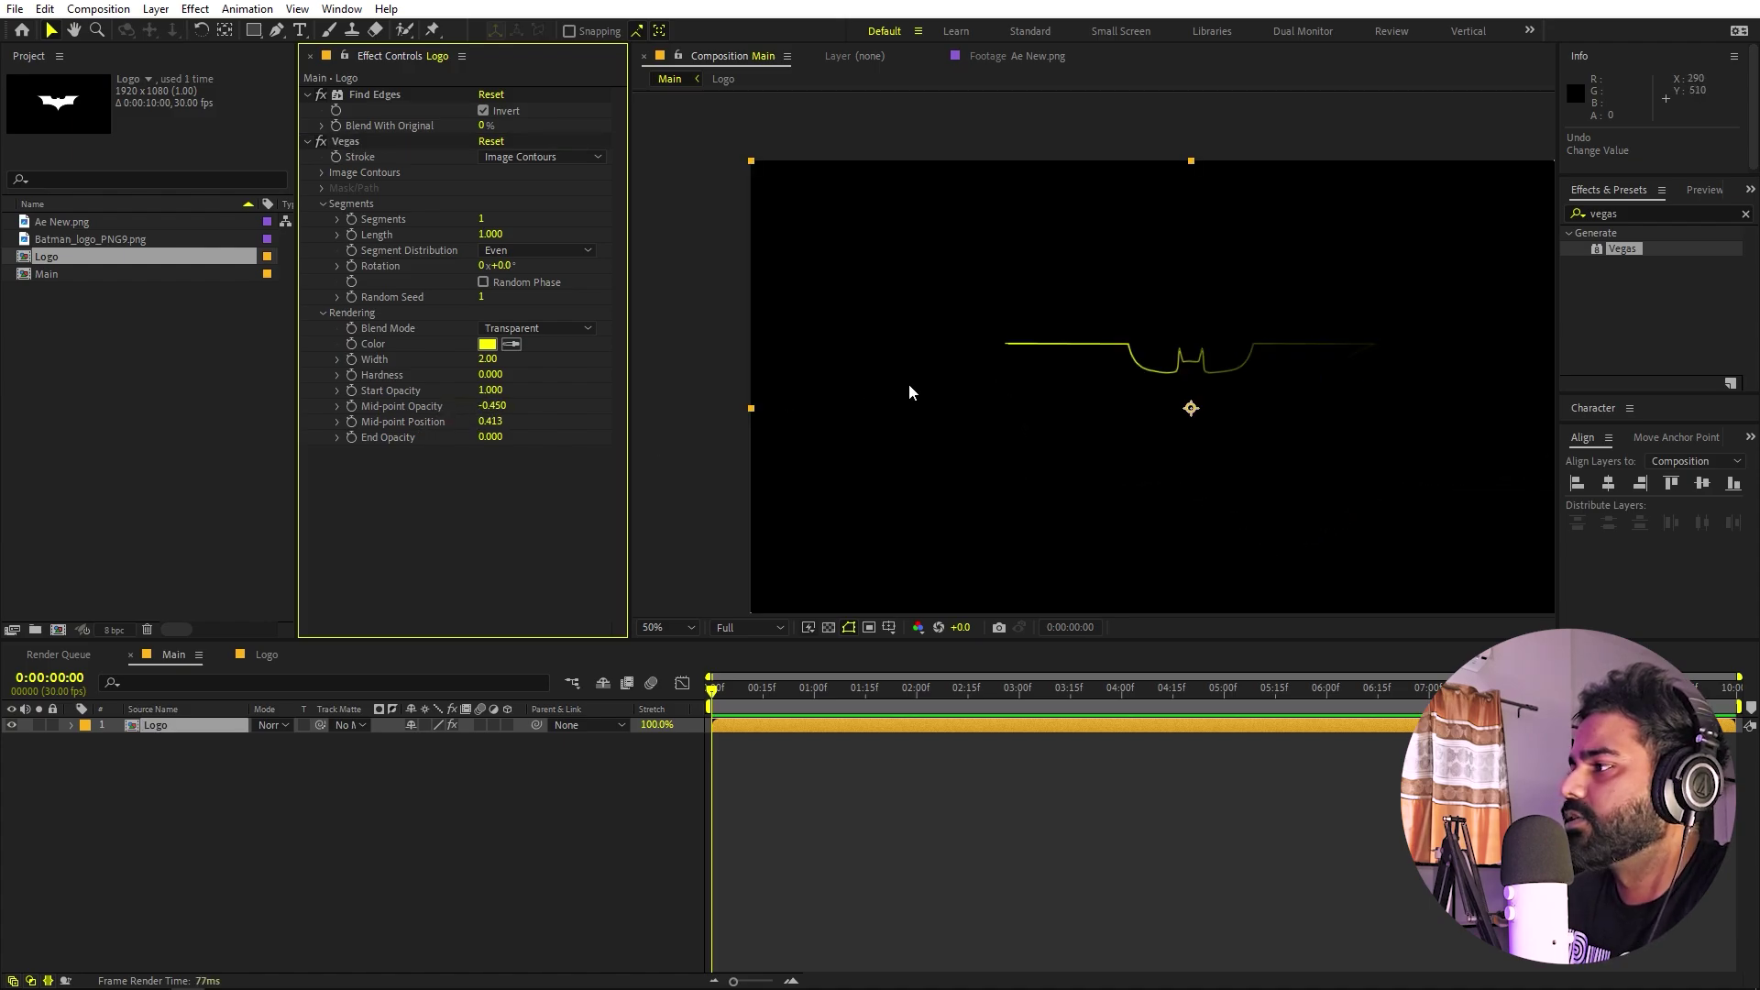
- Color the Vegas stroke red (FF0006) and set a Rotation keyframe at 0°
click(487, 344)
drag(320, 488, 326, 465)
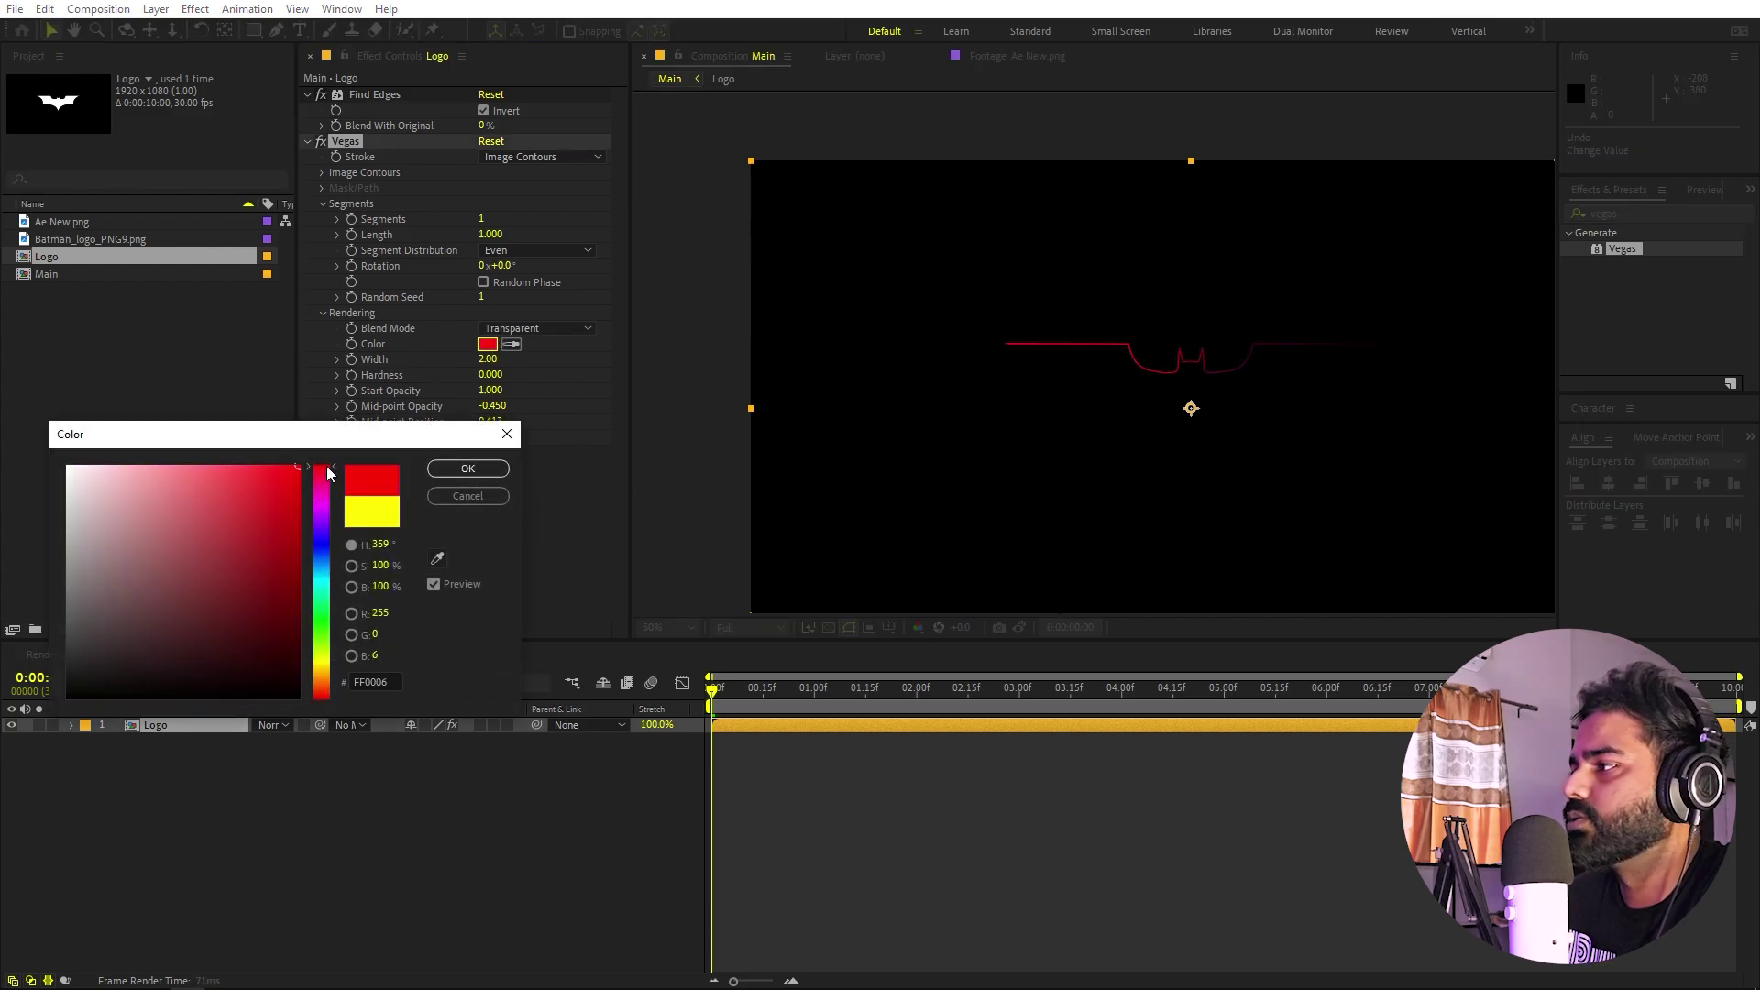
click(468, 467)
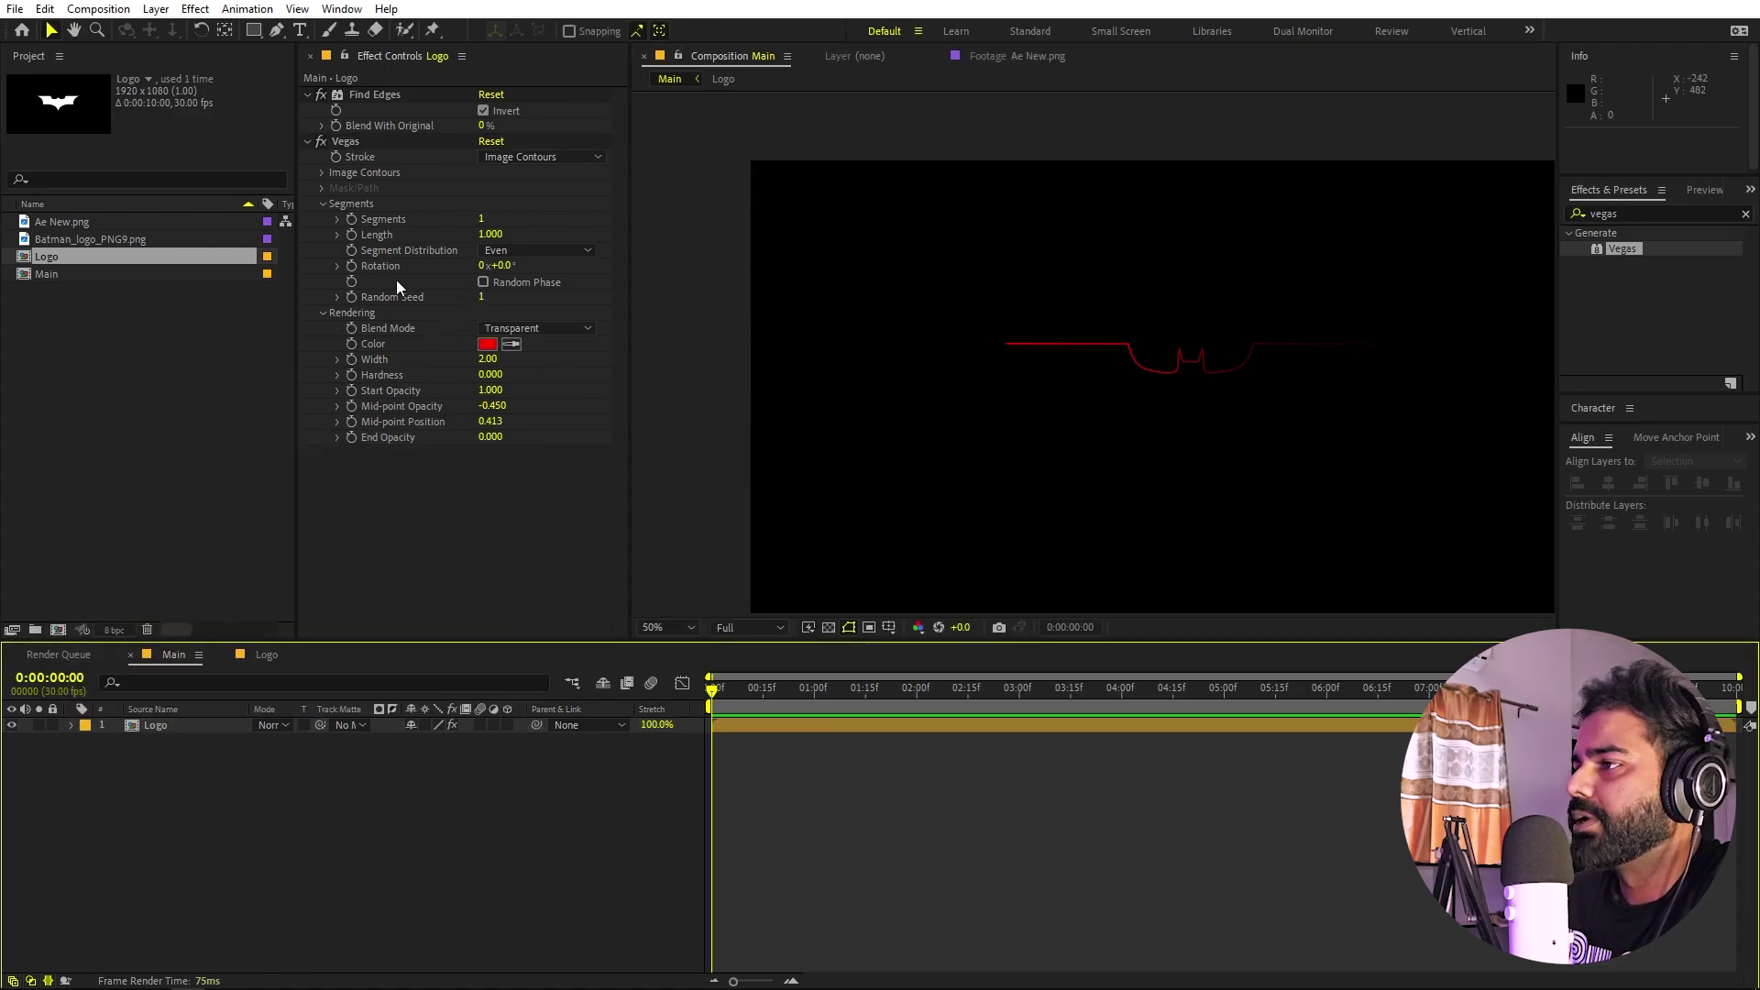
click(354, 265)
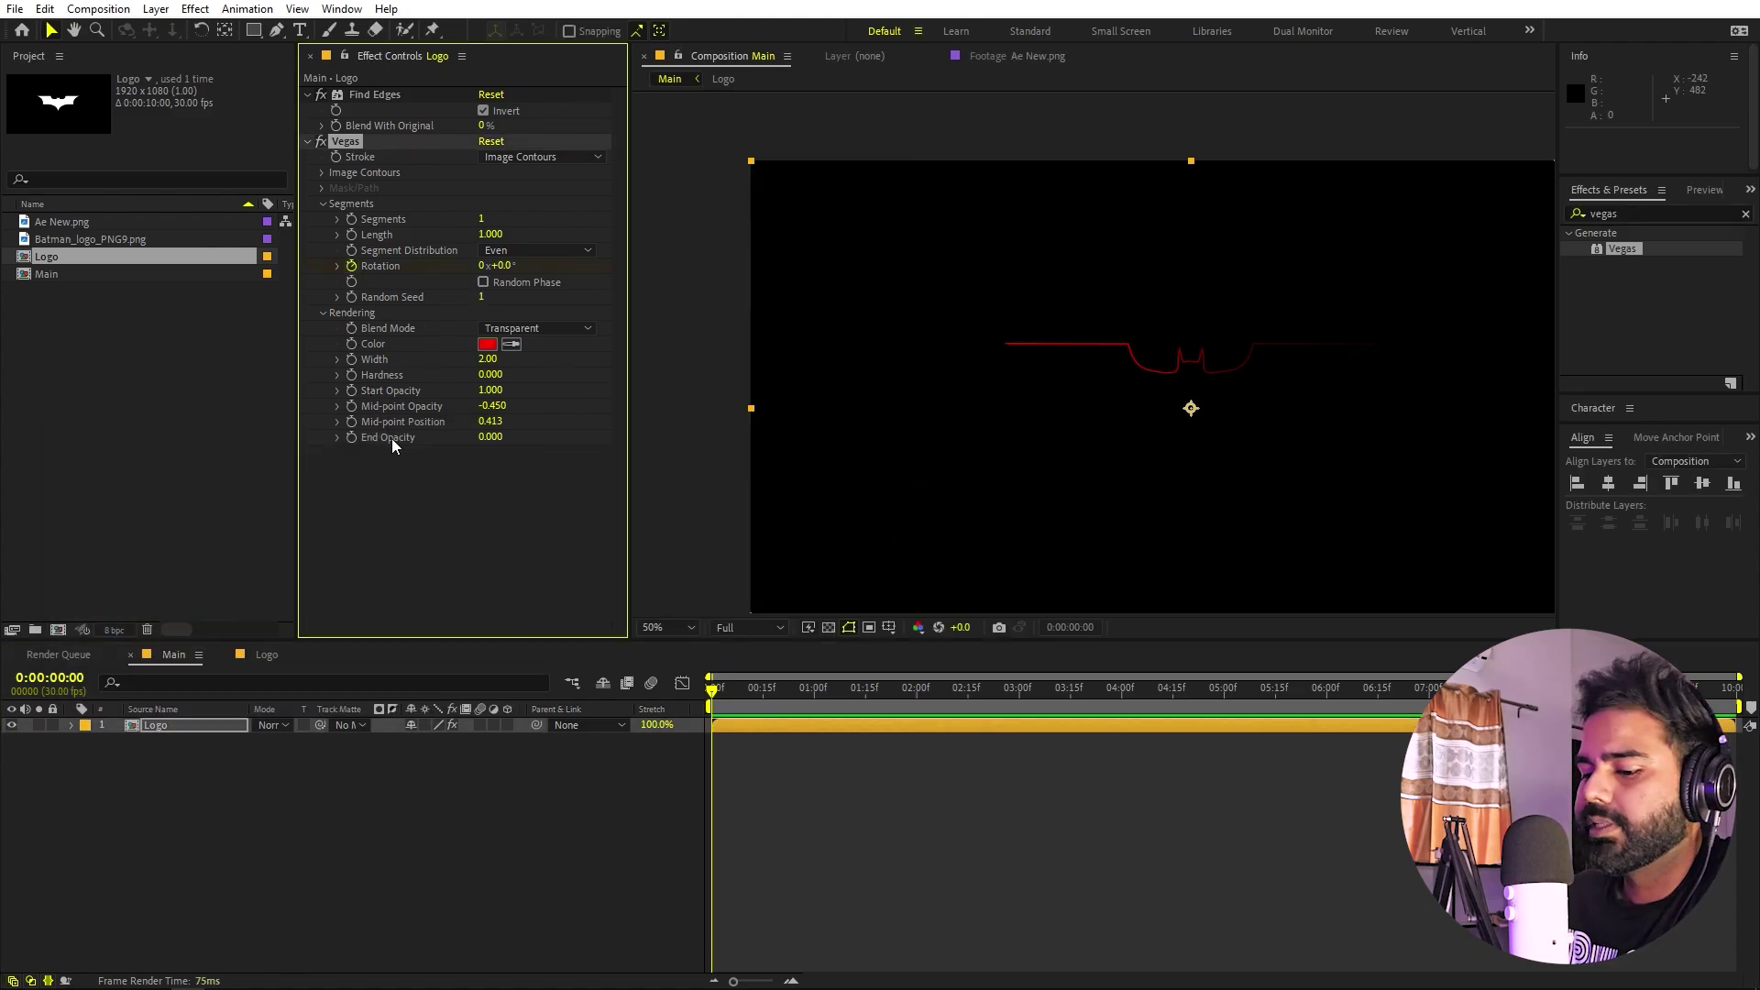
- At 3:01, set the Vegas Rotation to one full revolution (1x)
key(u)
drag(766, 702, 1022, 712)
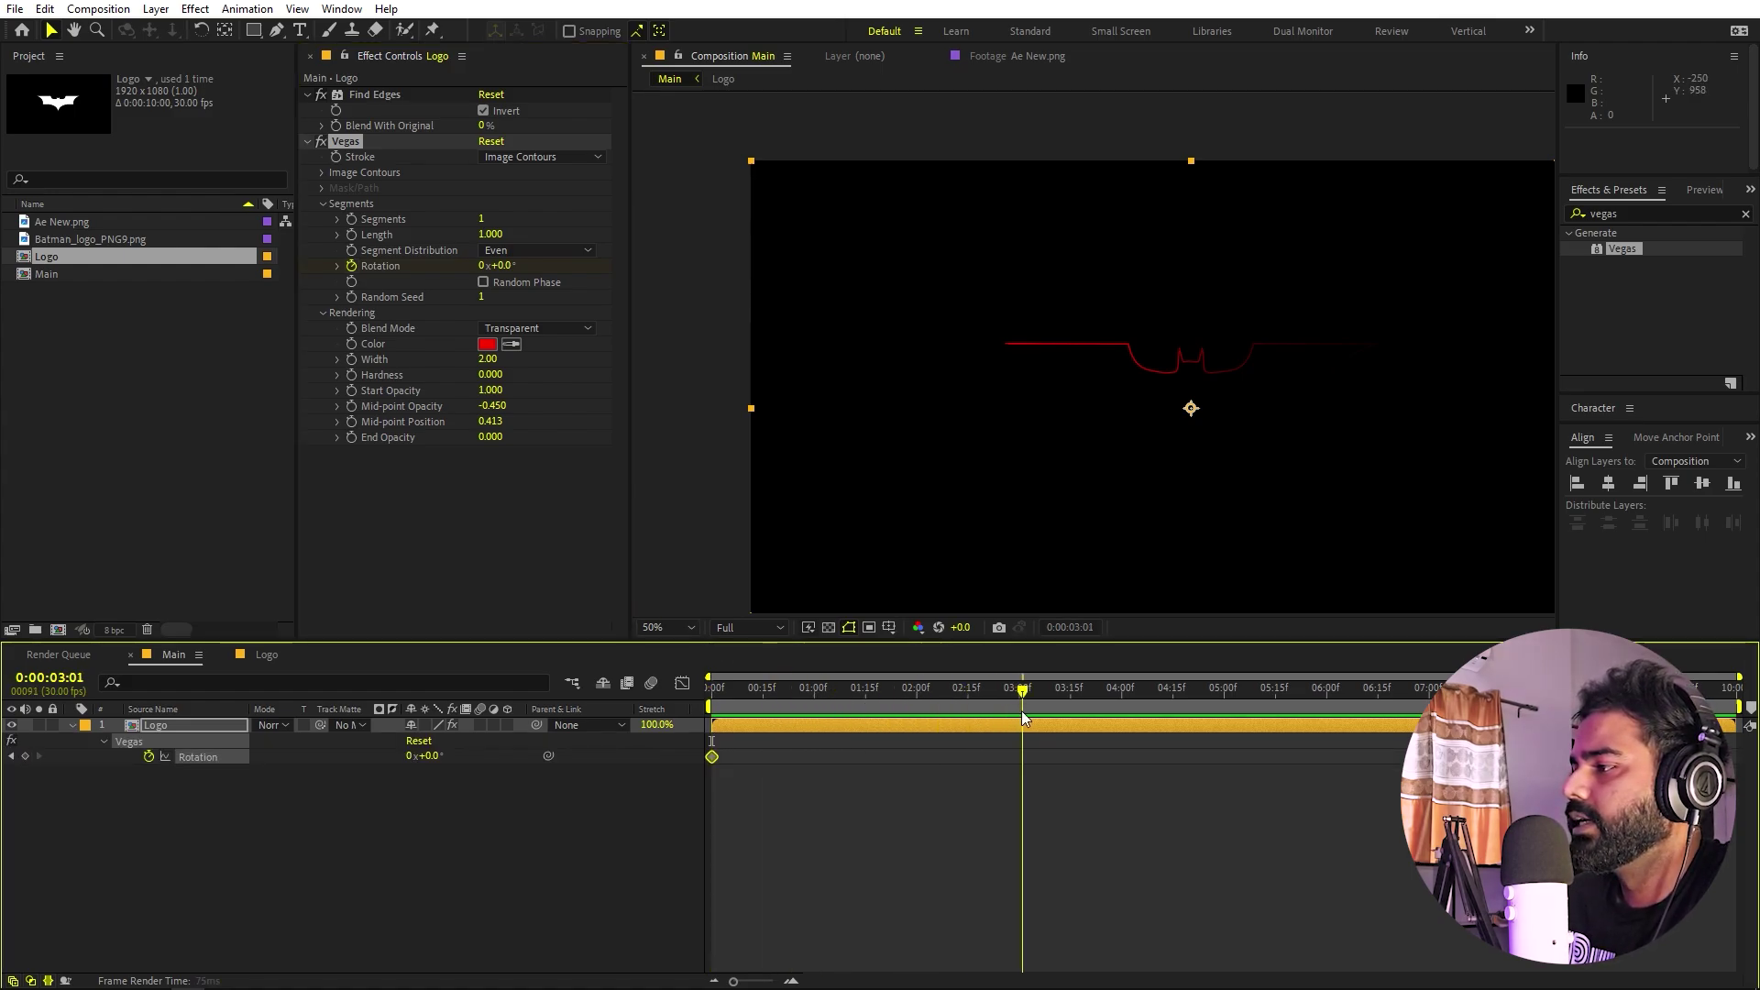
click(507, 265)
mouse_move(507, 265)
mouse_down()
mouse_move(550, 265)
mouse_move(483, 268)
mouse_up()
click(483, 267)
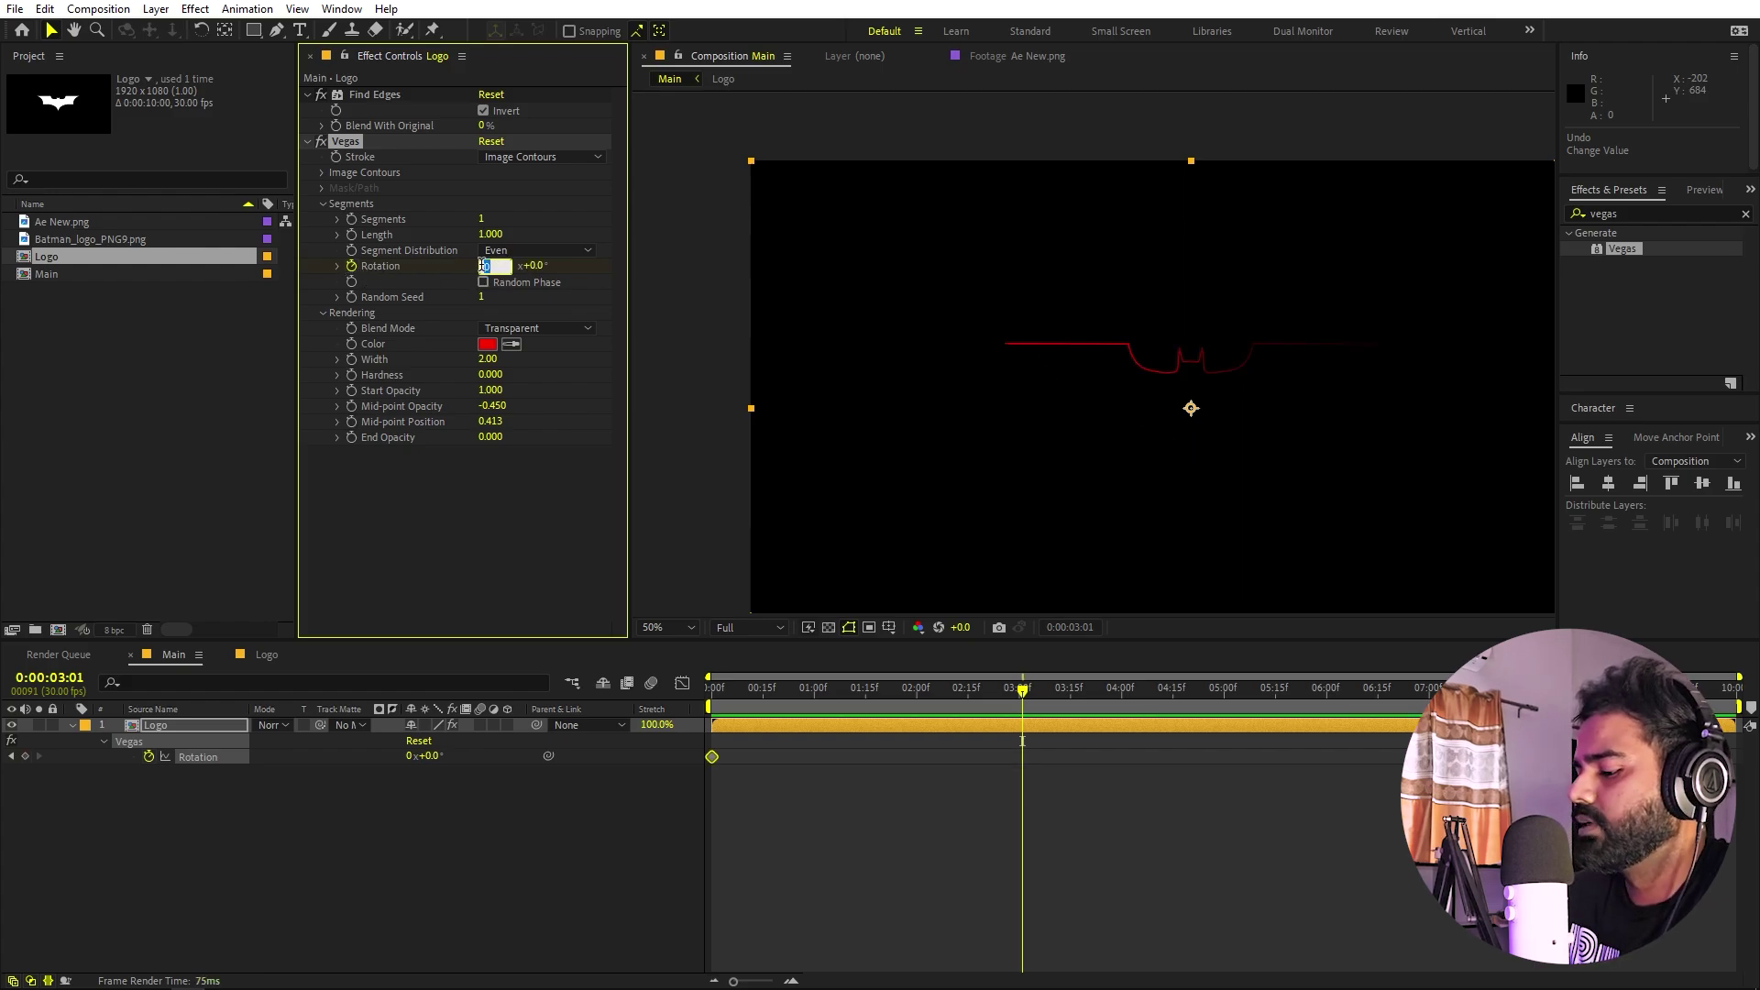
text(1)
key(Return)
- Preview from the start, then set Mid-point Opacity to -0.140 and Length to 0.690
click(477, 721)
key(Home)
key(space)
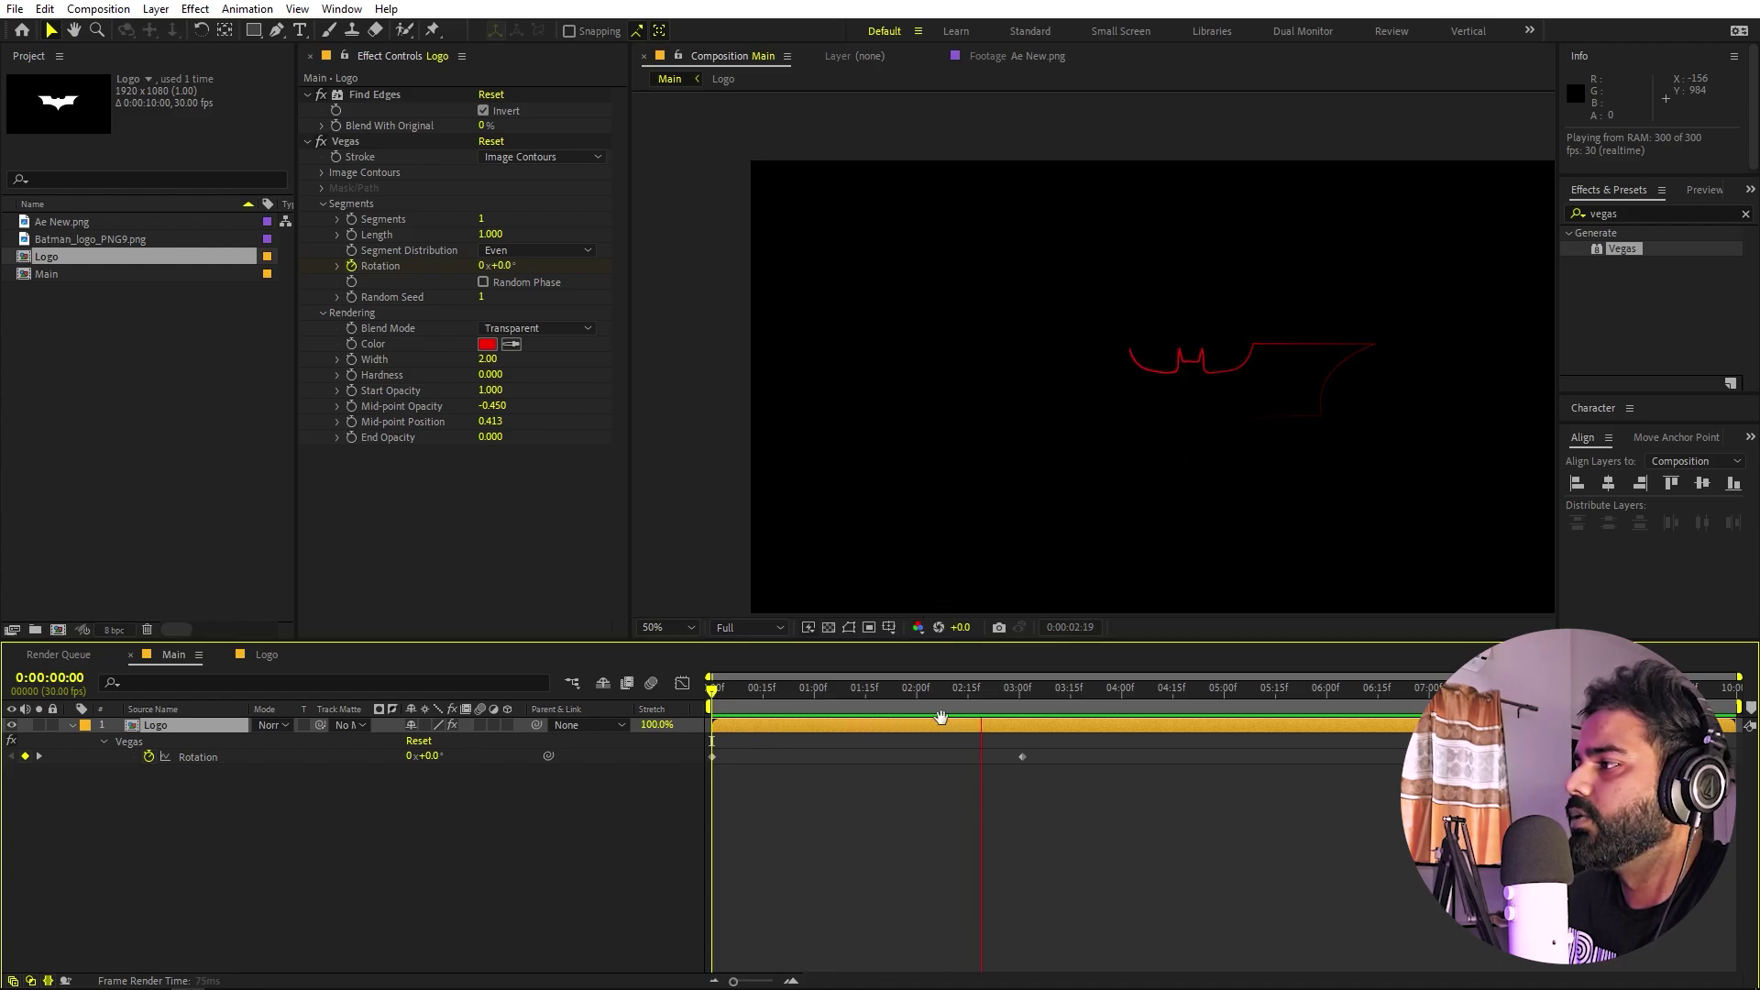
key(space)
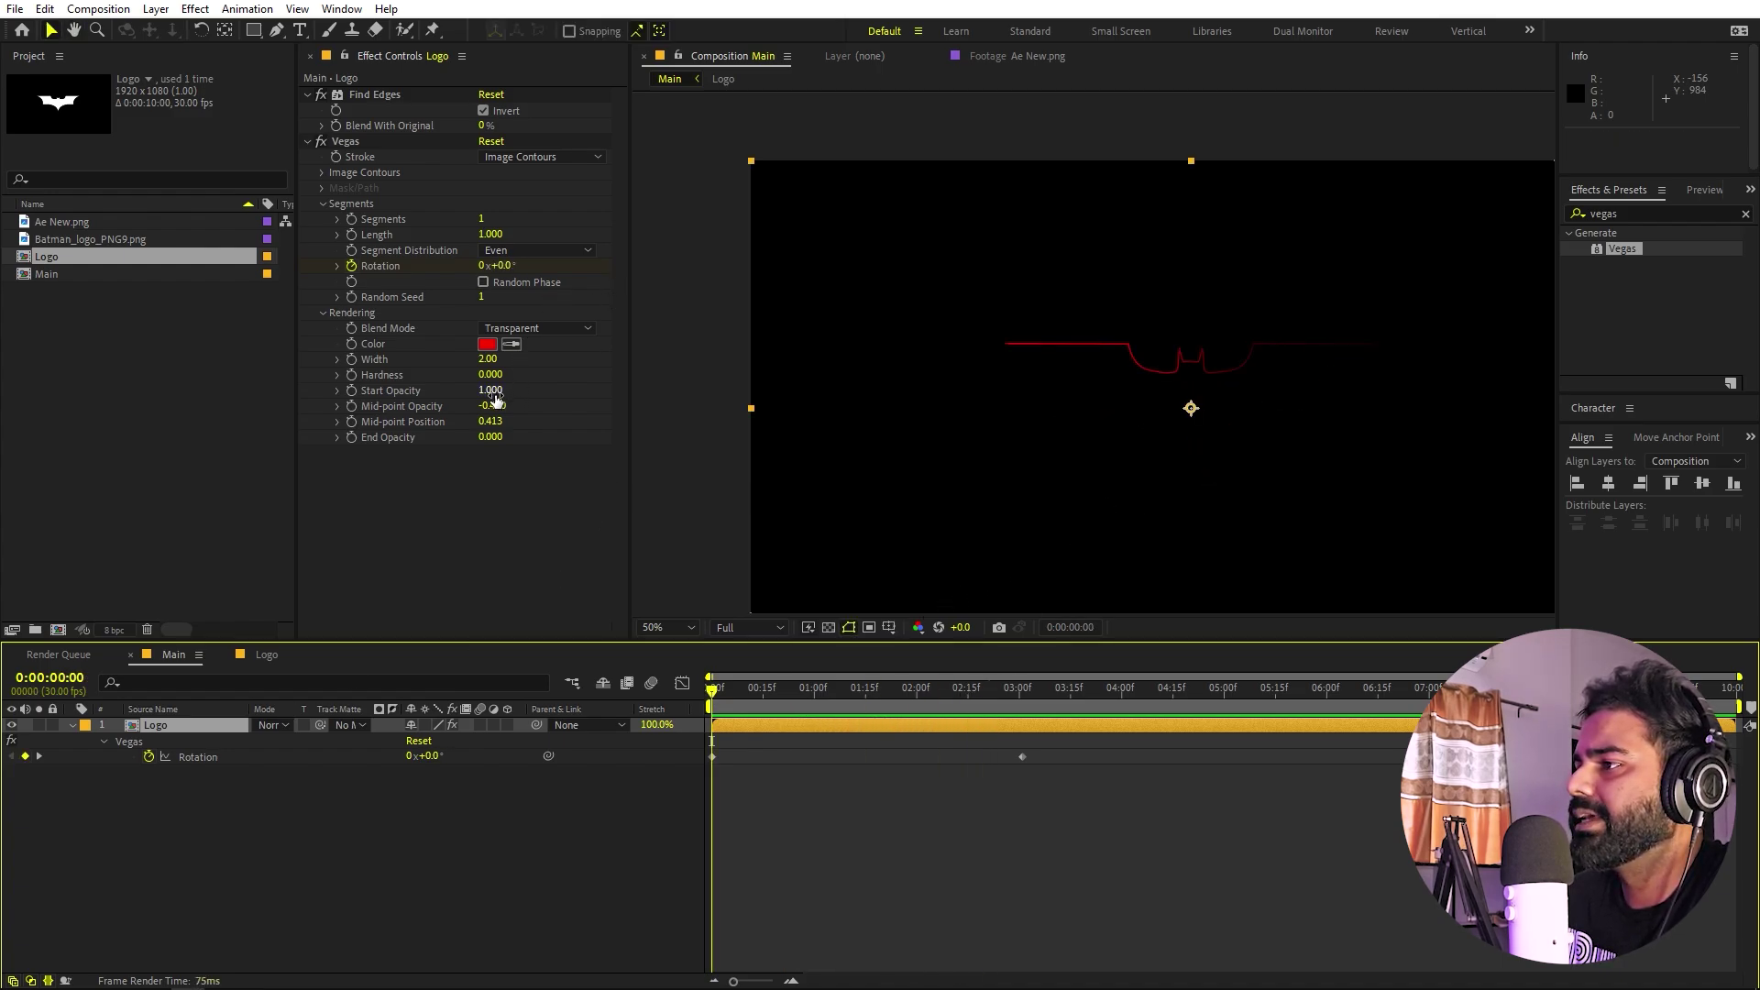
drag(496, 405, 523, 404)
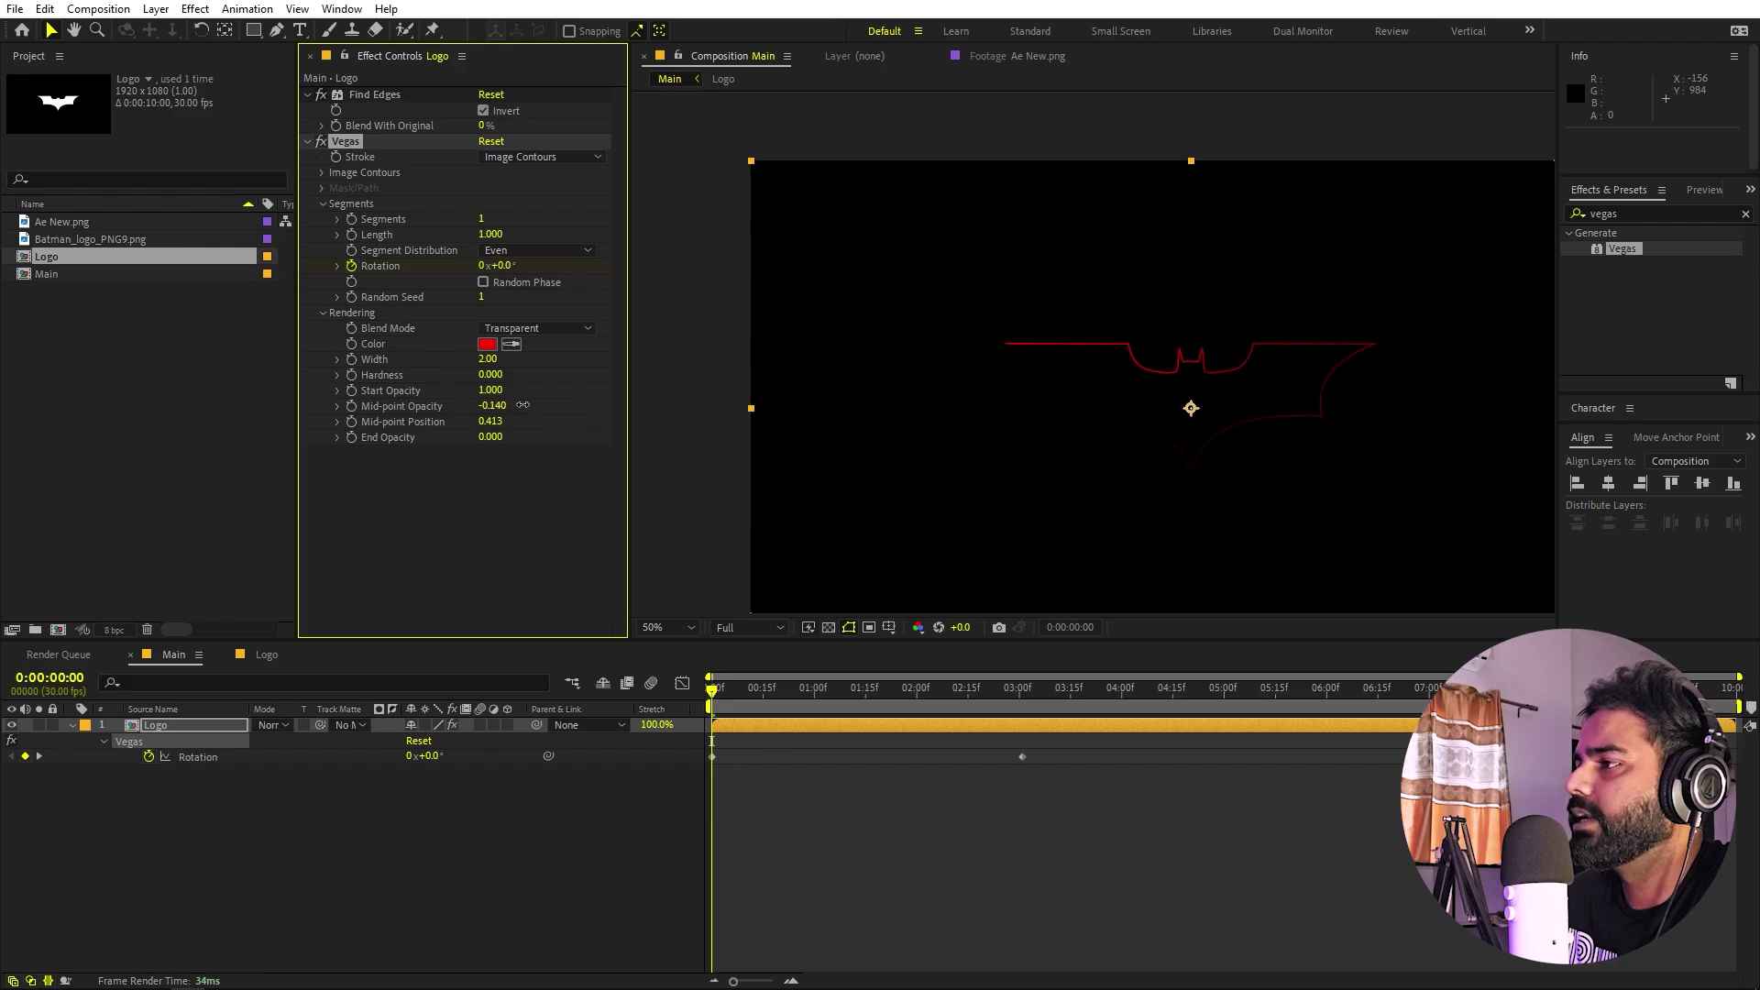
mouse_move(492, 234)
mouse_down()
mouse_move(437, 245)
mouse_move(499, 250)
mouse_move(482, 251)
mouse_up()
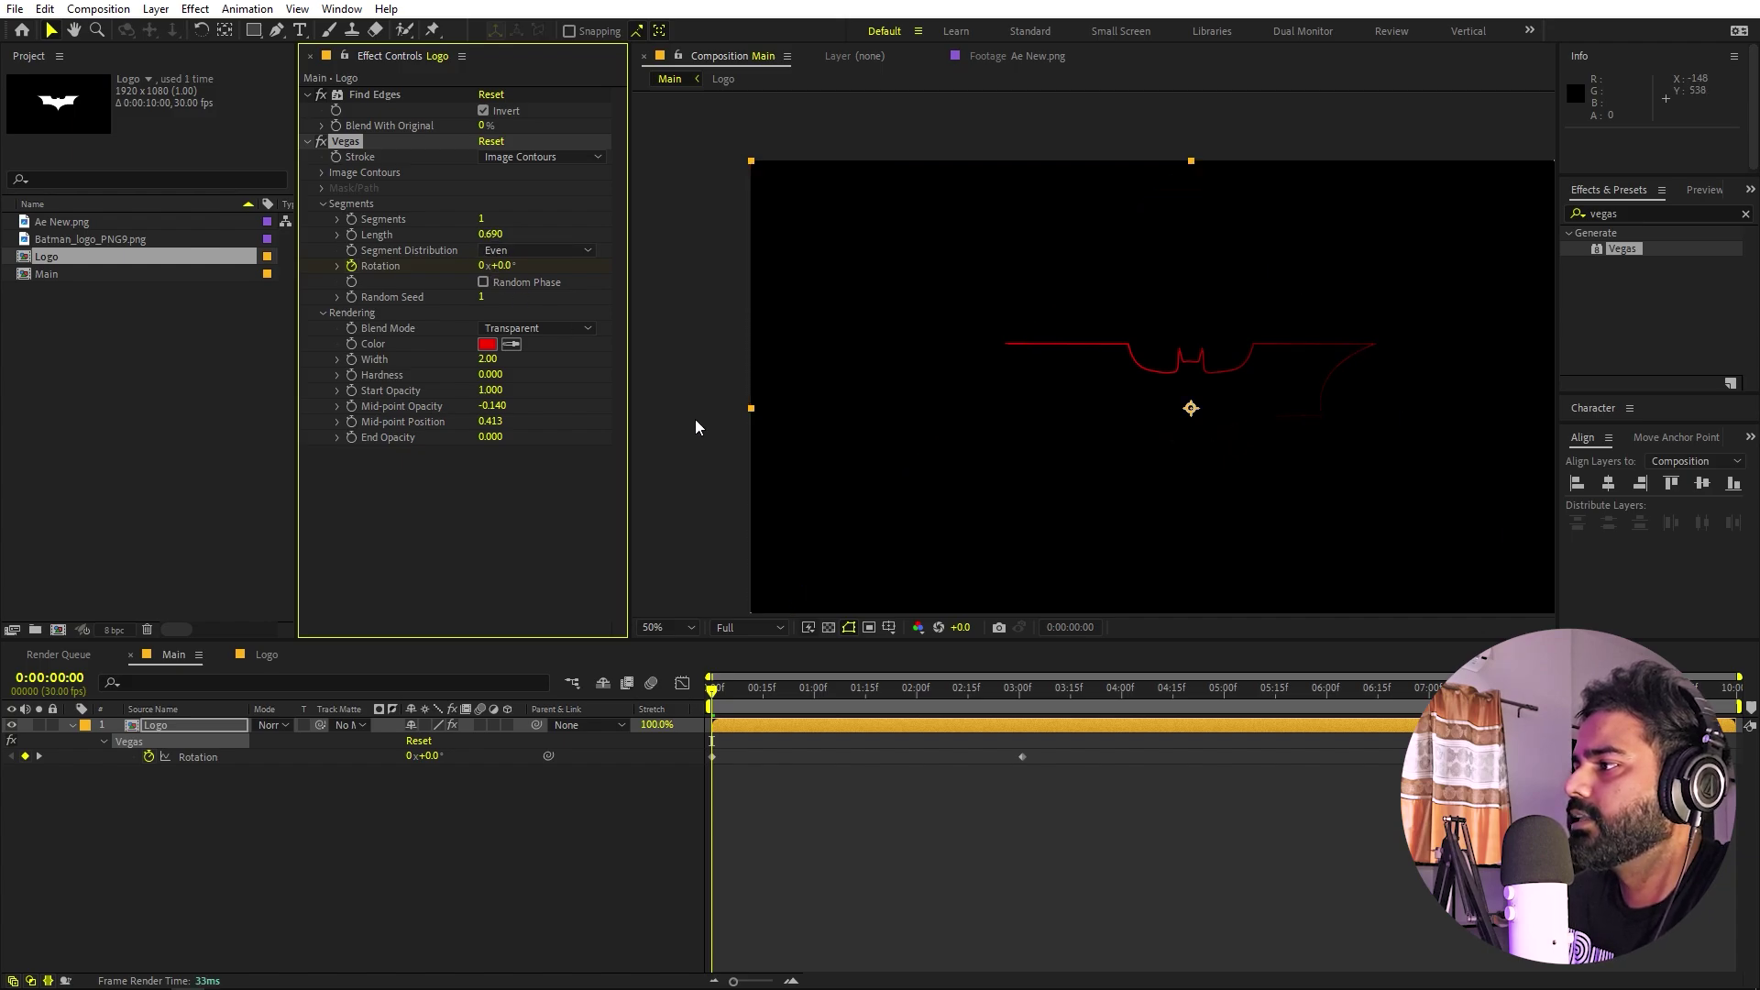
click(456, 532)
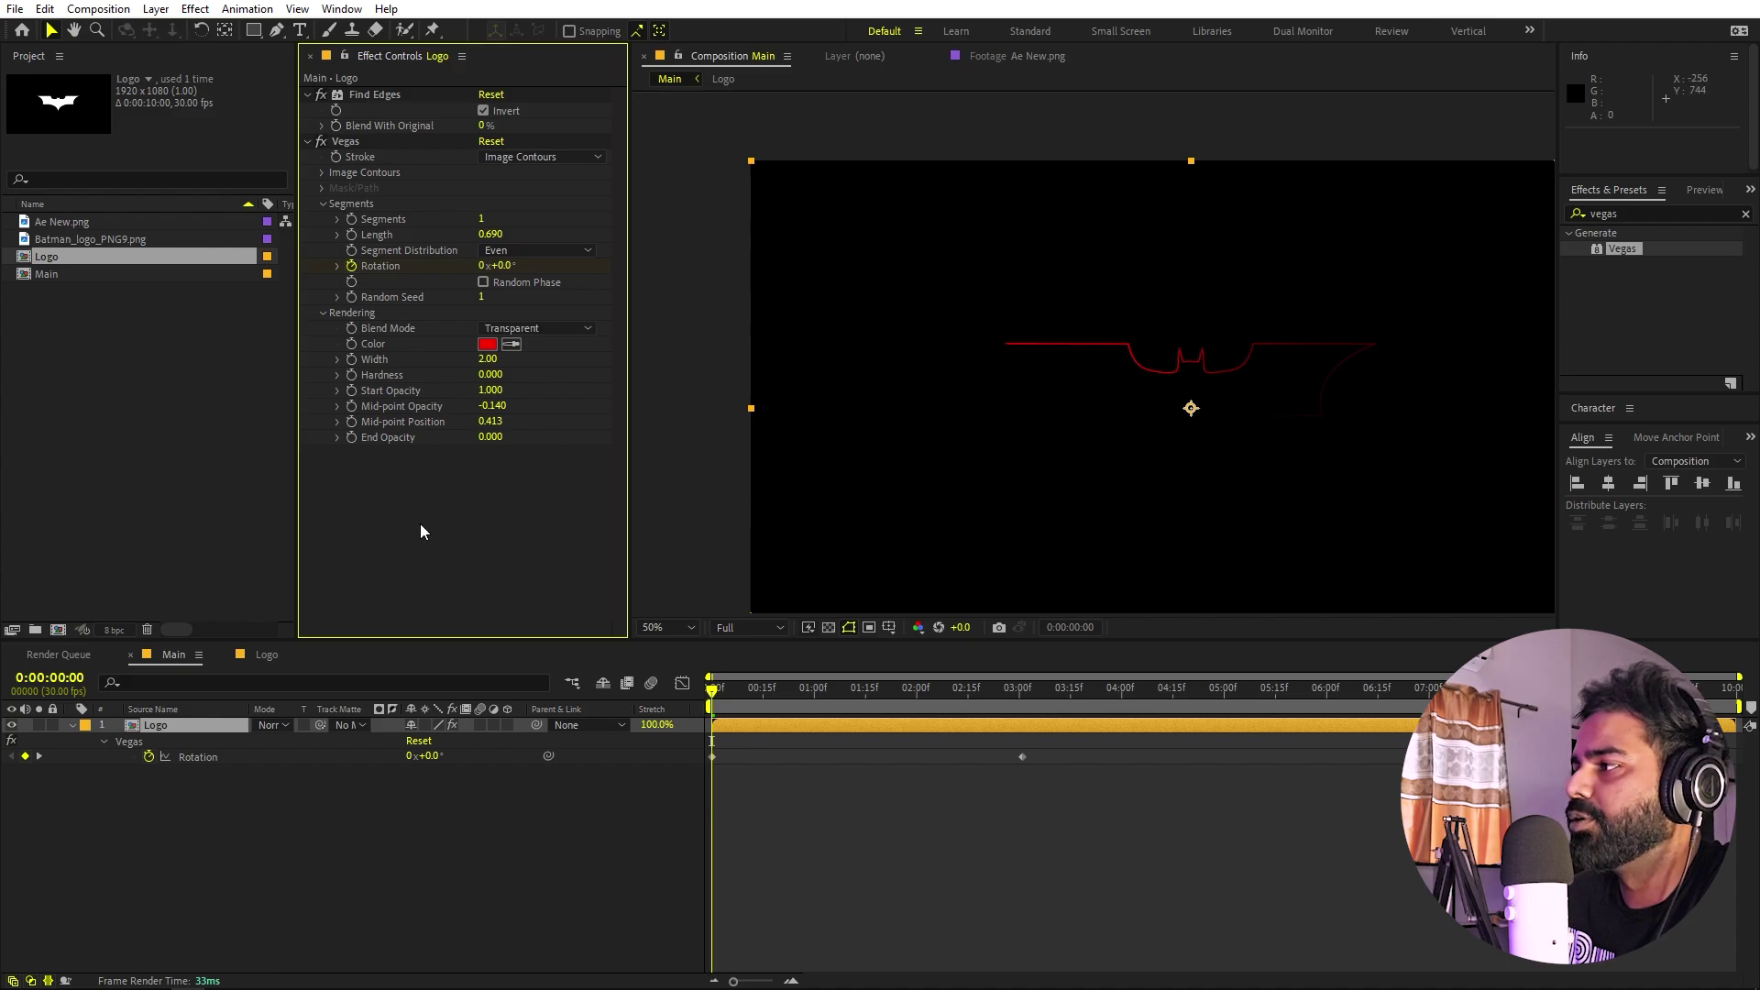
- Zoom and pan around the red stroke to inspect it, then fit the composition back in view
click(192, 730)
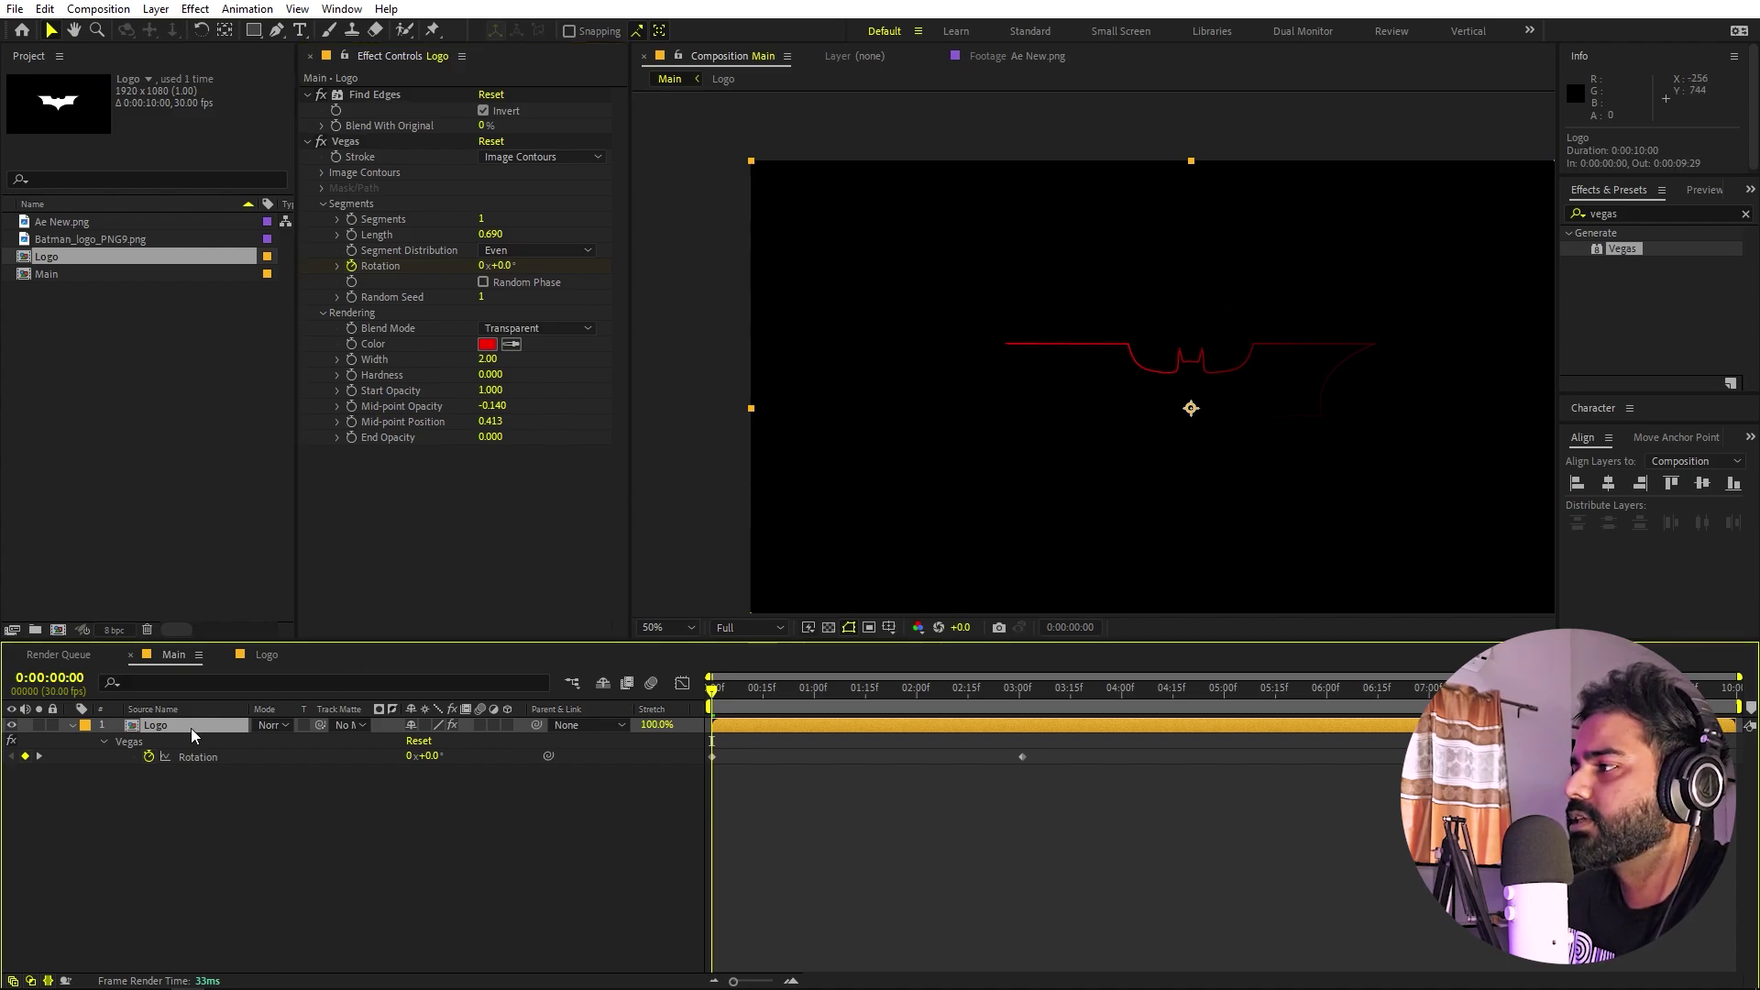
key(period)
key(period)
key(h)
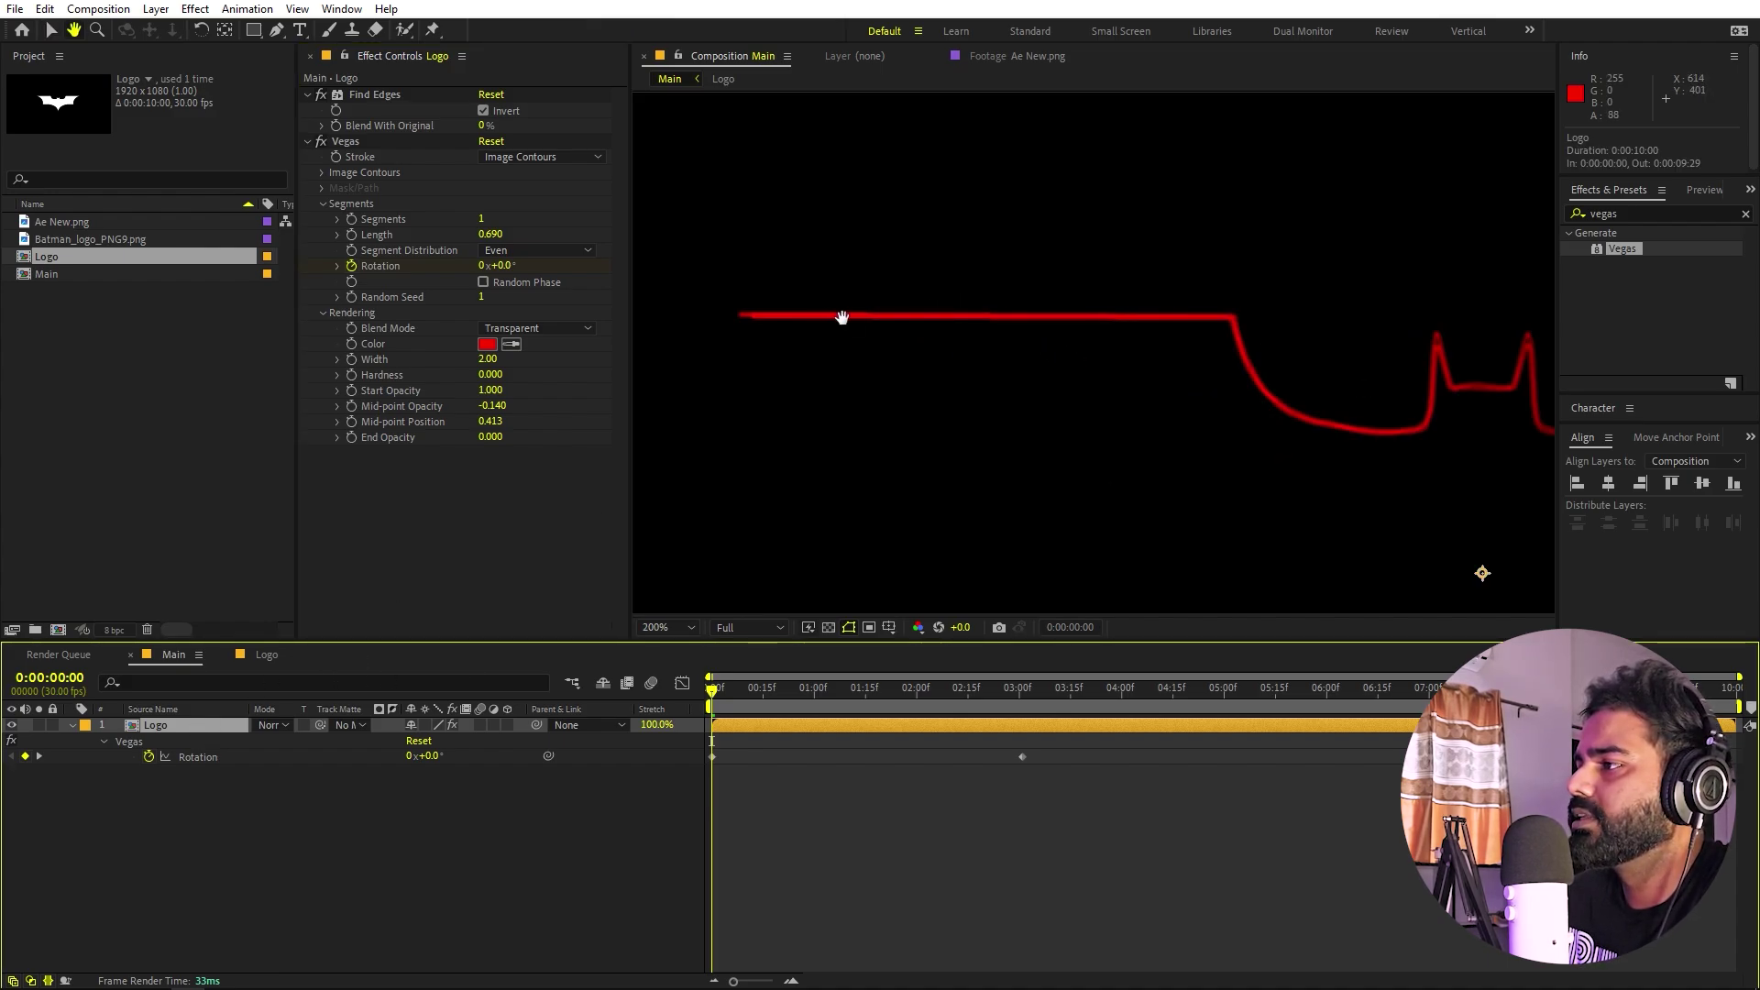
drag(841, 315, 1359, 274)
key(shift+slash)
key(v)
click(684, 630)
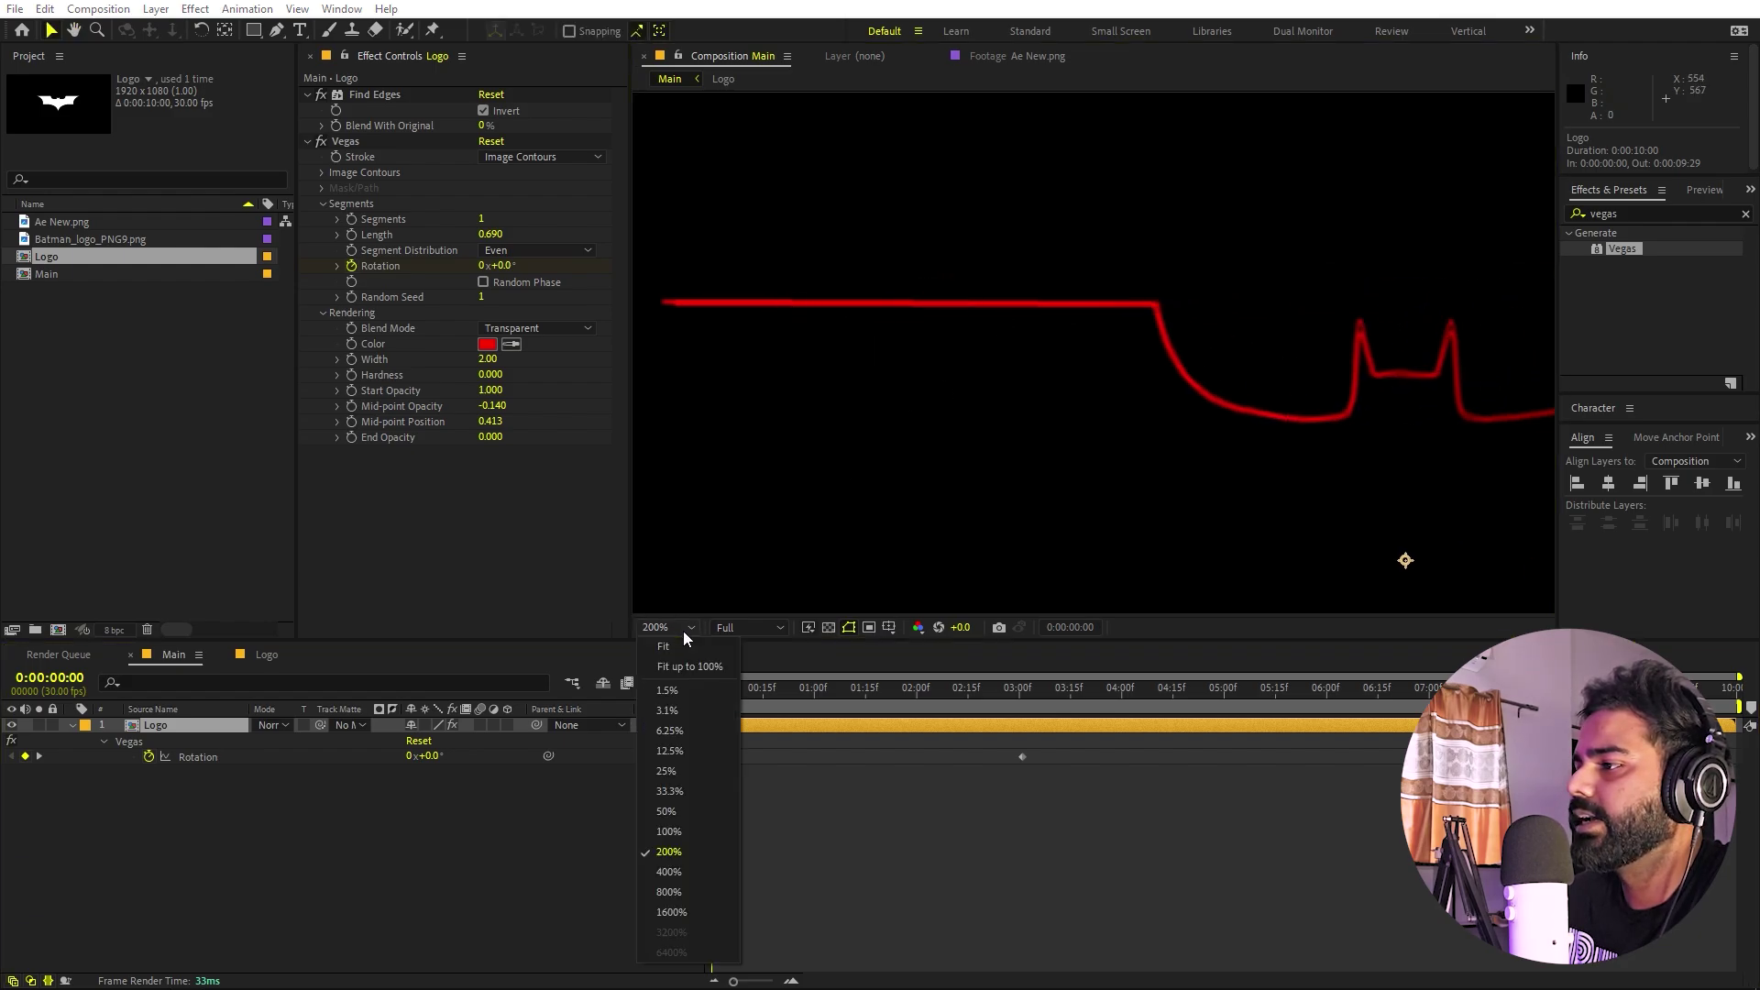
key(Escape)
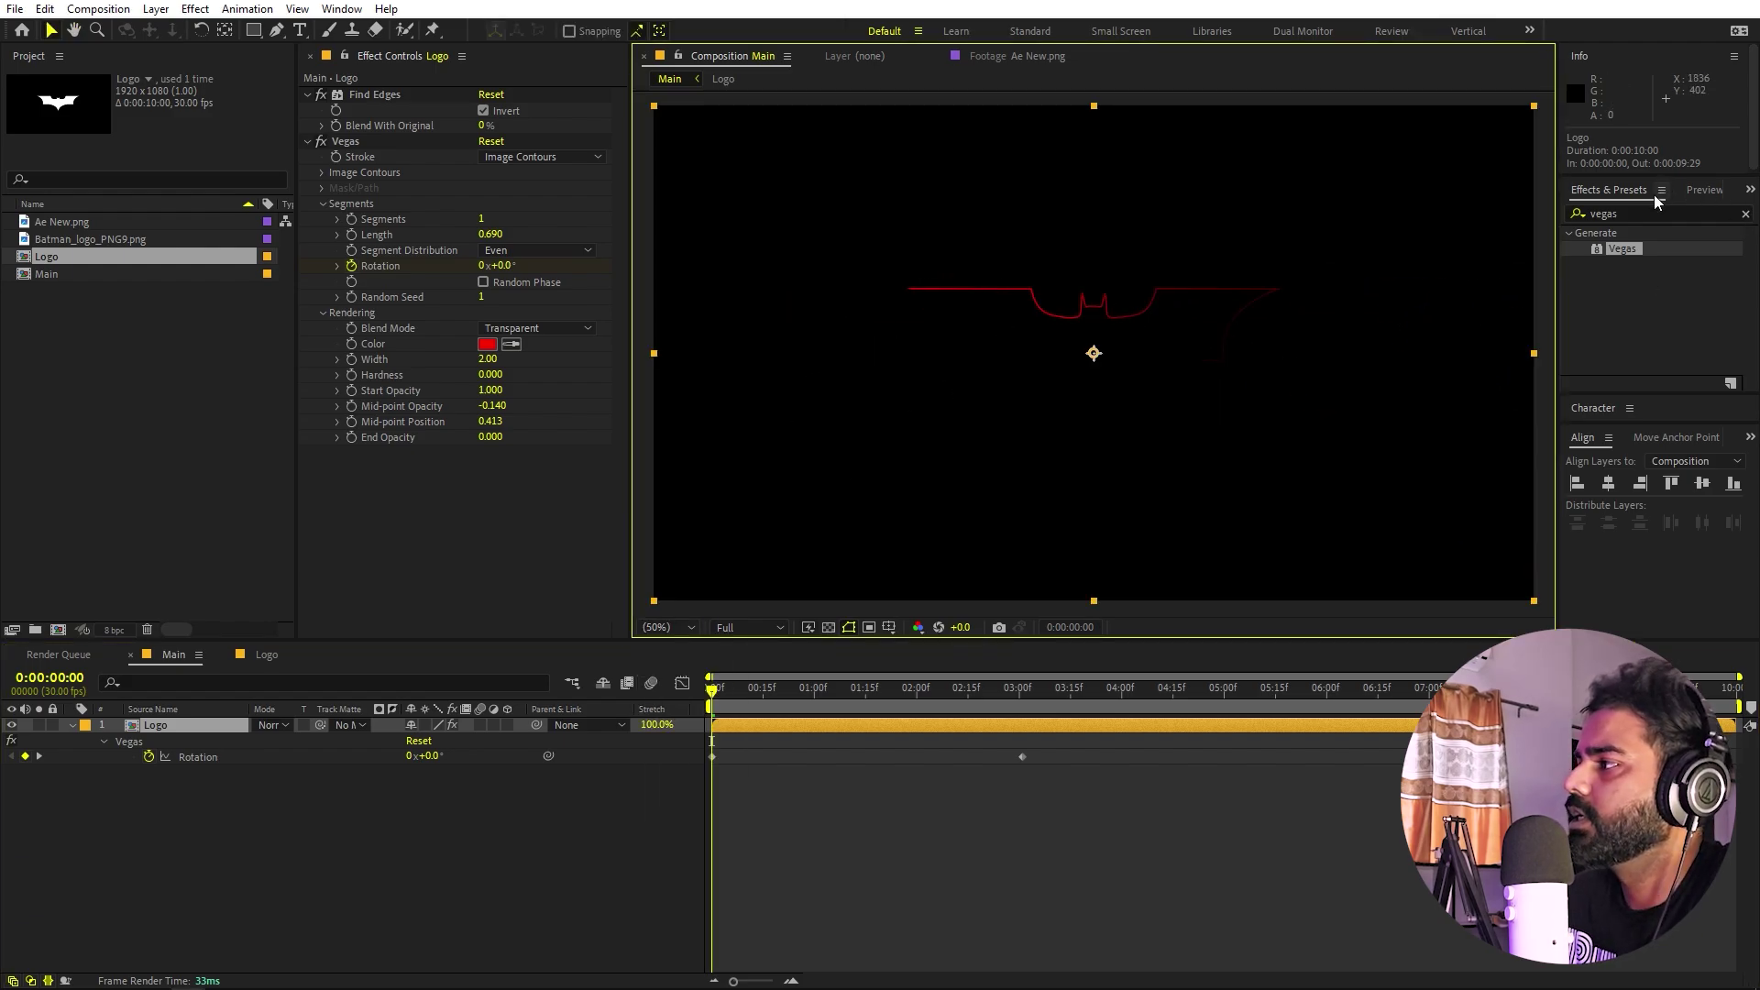
click(1650, 214)
- Apply Turbulent Displace to the Logo layer with Size 2.0
text(t)
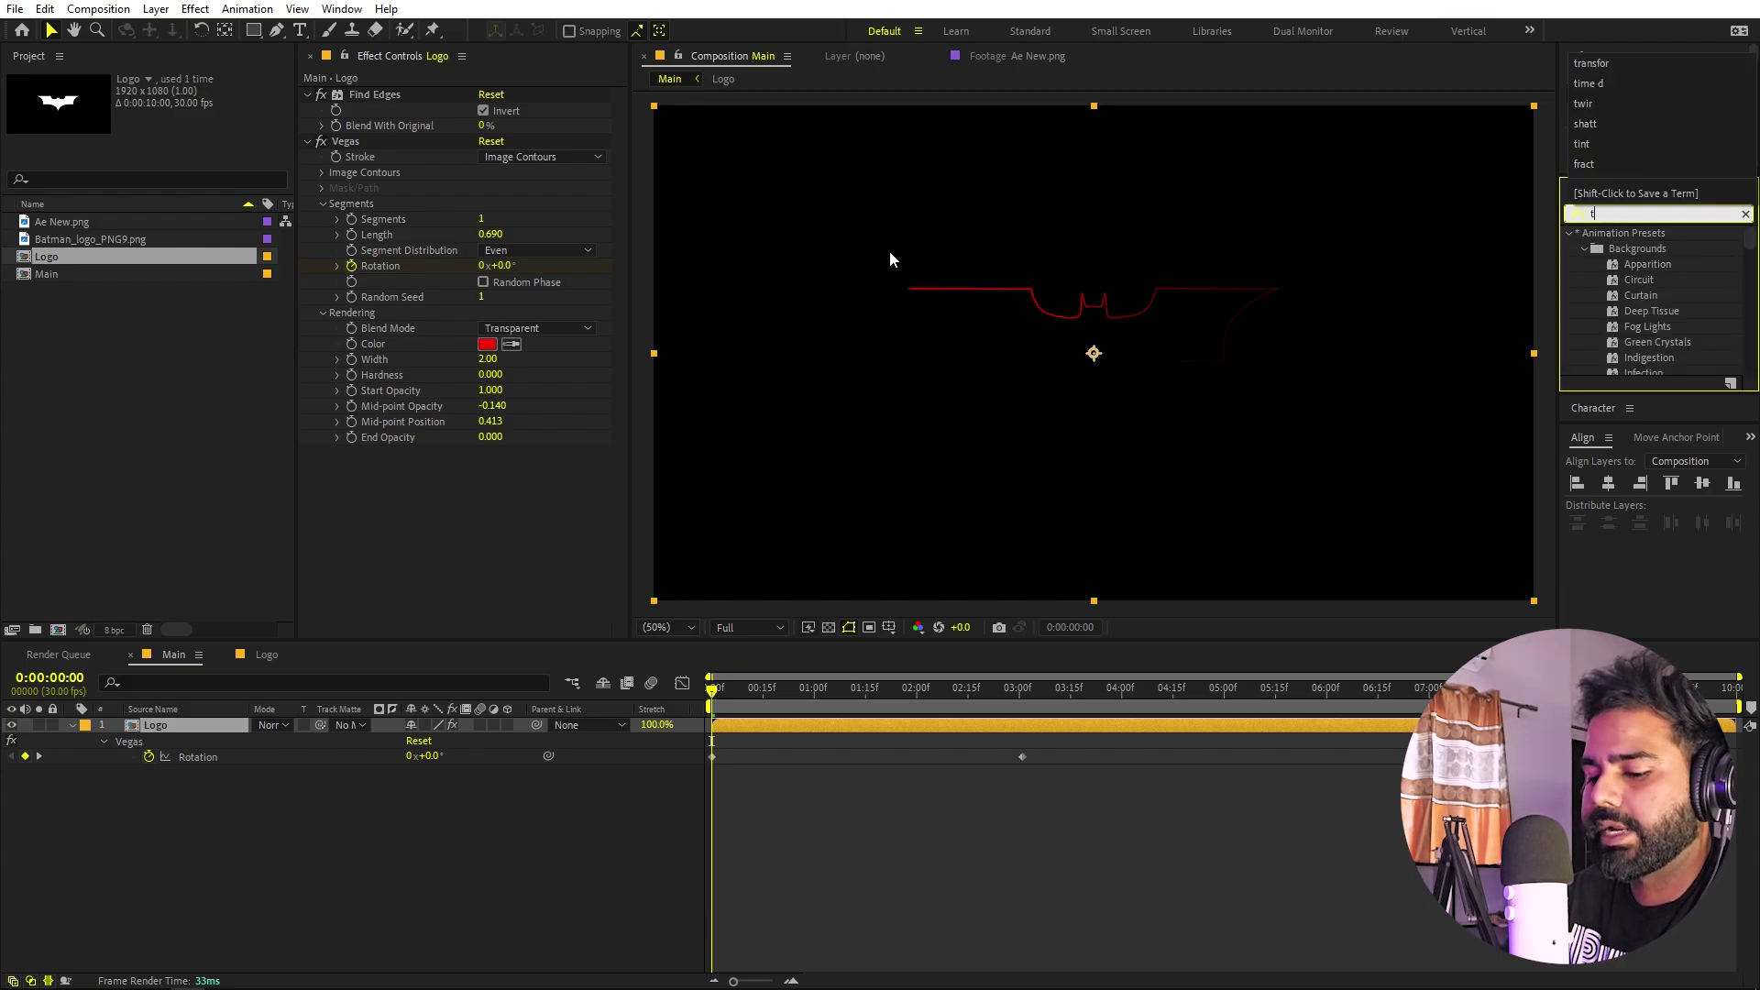
text(urbu)
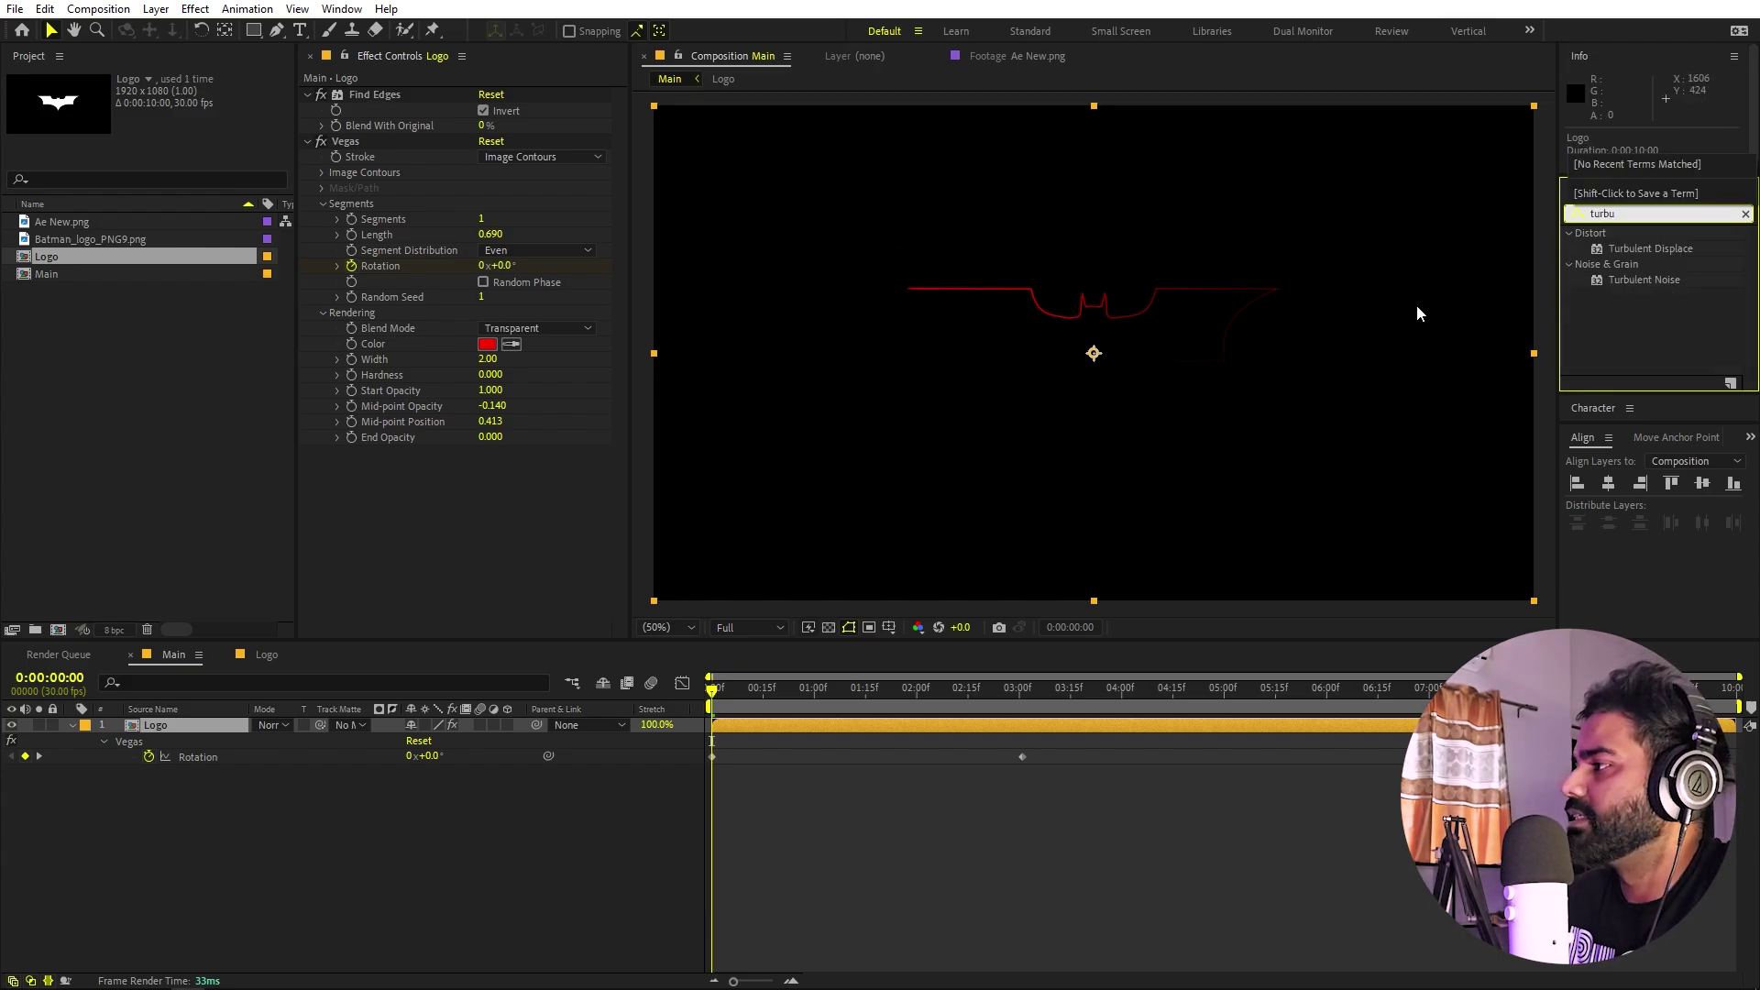
drag(1656, 247, 1092, 392)
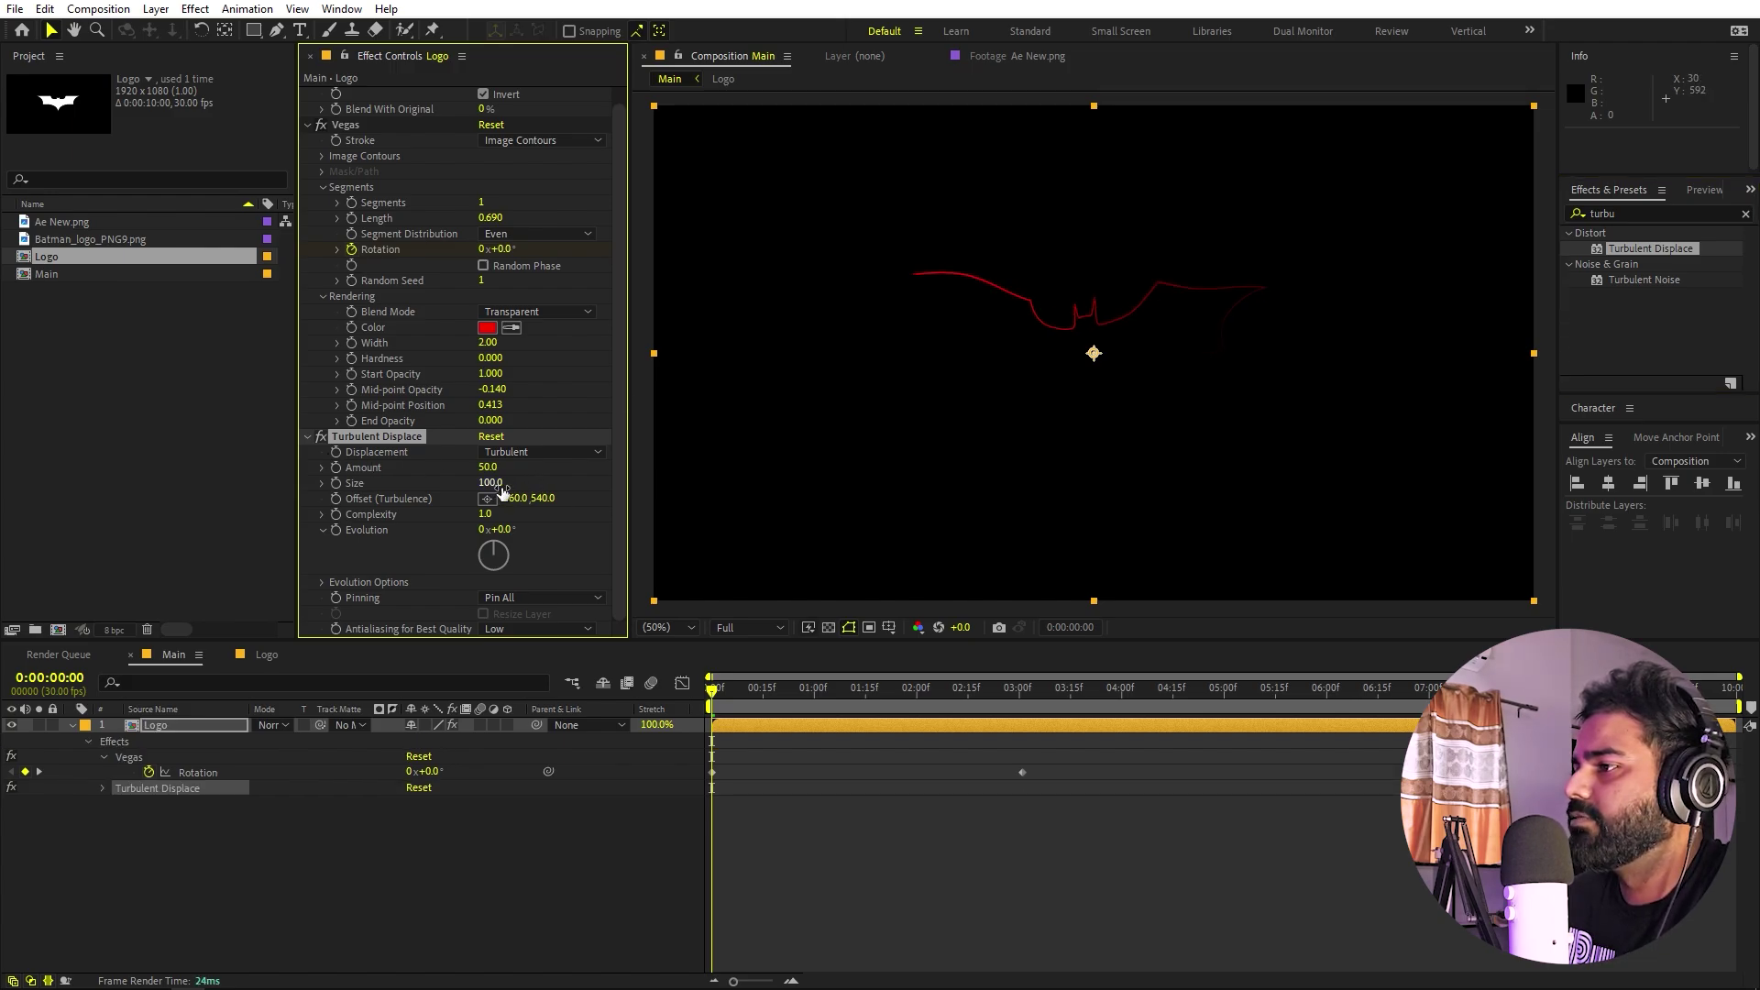
key(slash)
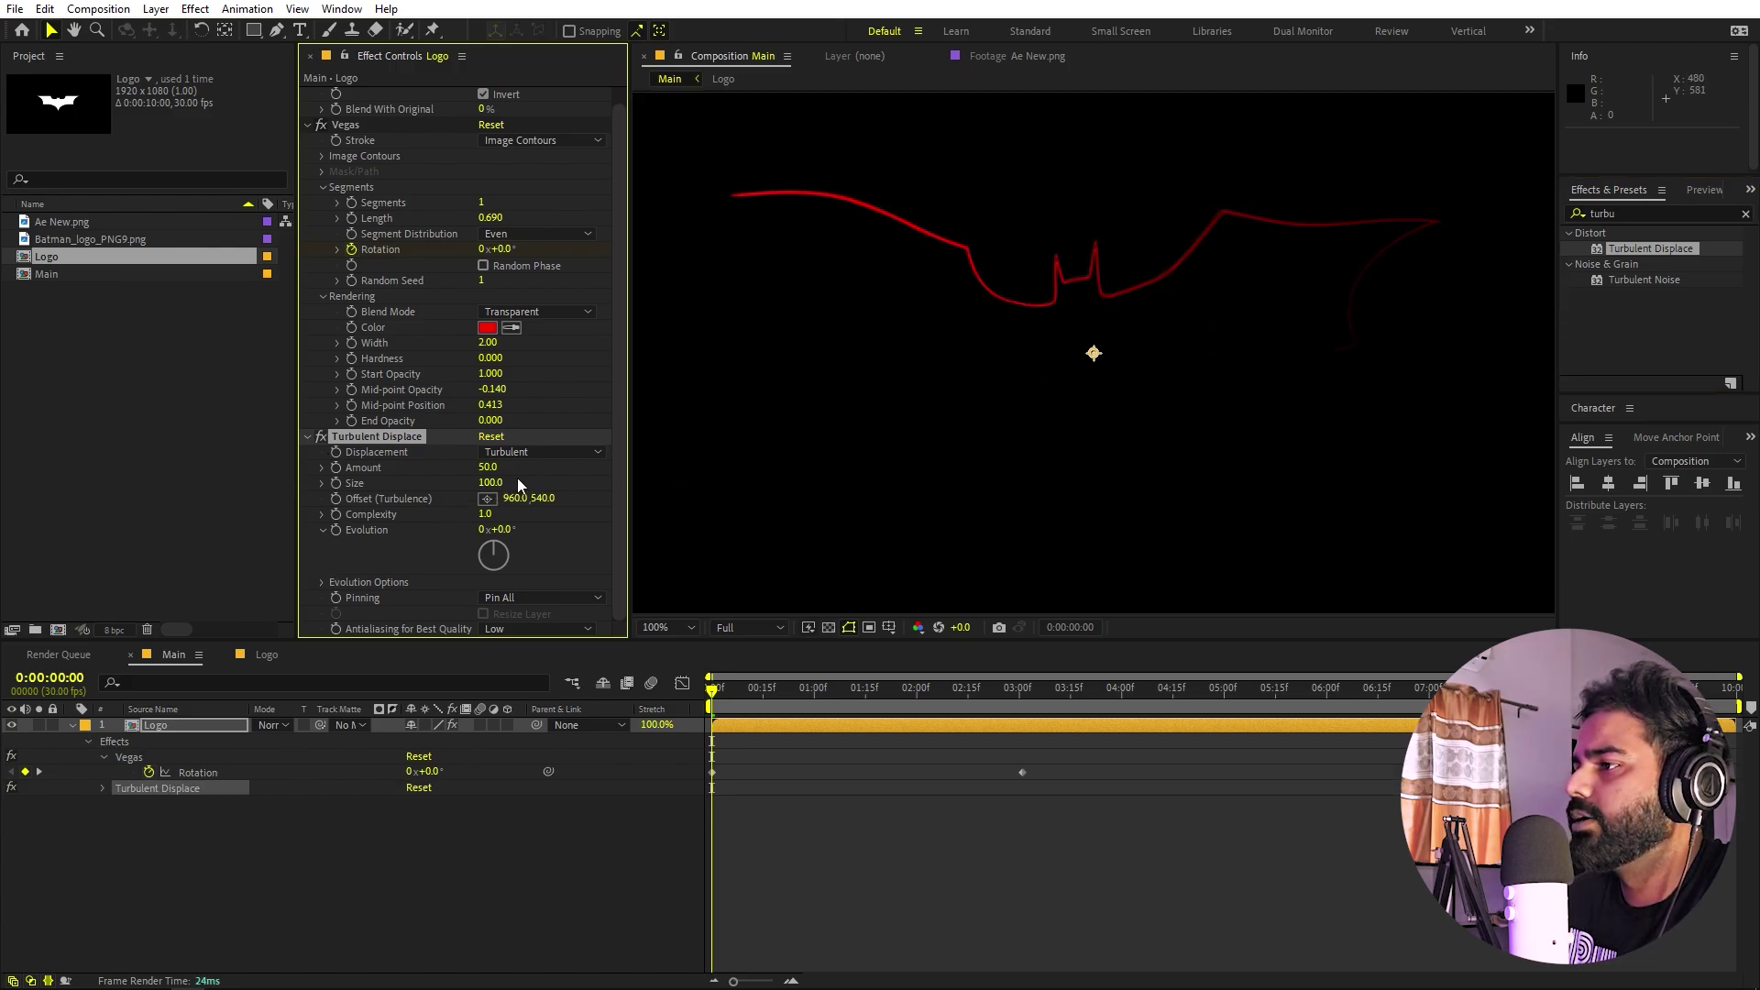
click(490, 482)
text(2)
key(Return)
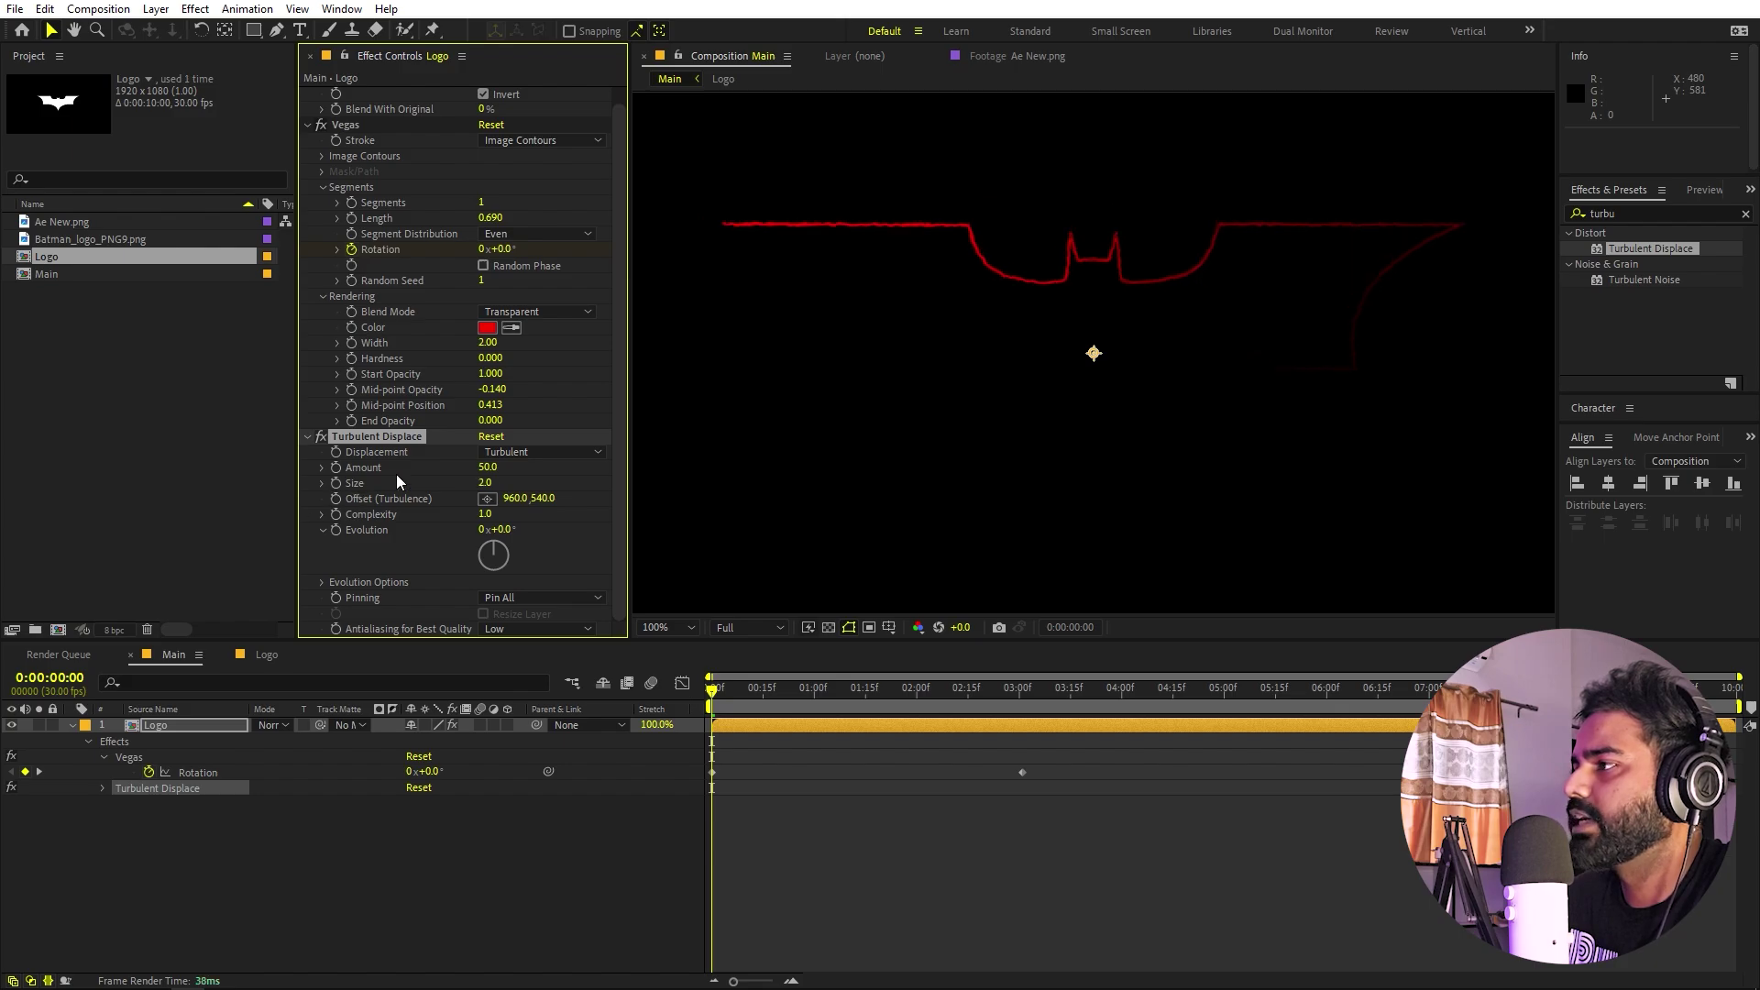
- Set the Turbulent Displace Amount to 98.0 and Complexity to 1.0
mouse_move(487, 469)
mouse_down()
mouse_move(1156, 467)
mouse_move(660, 486)
mouse_move(554, 531)
mouse_up()
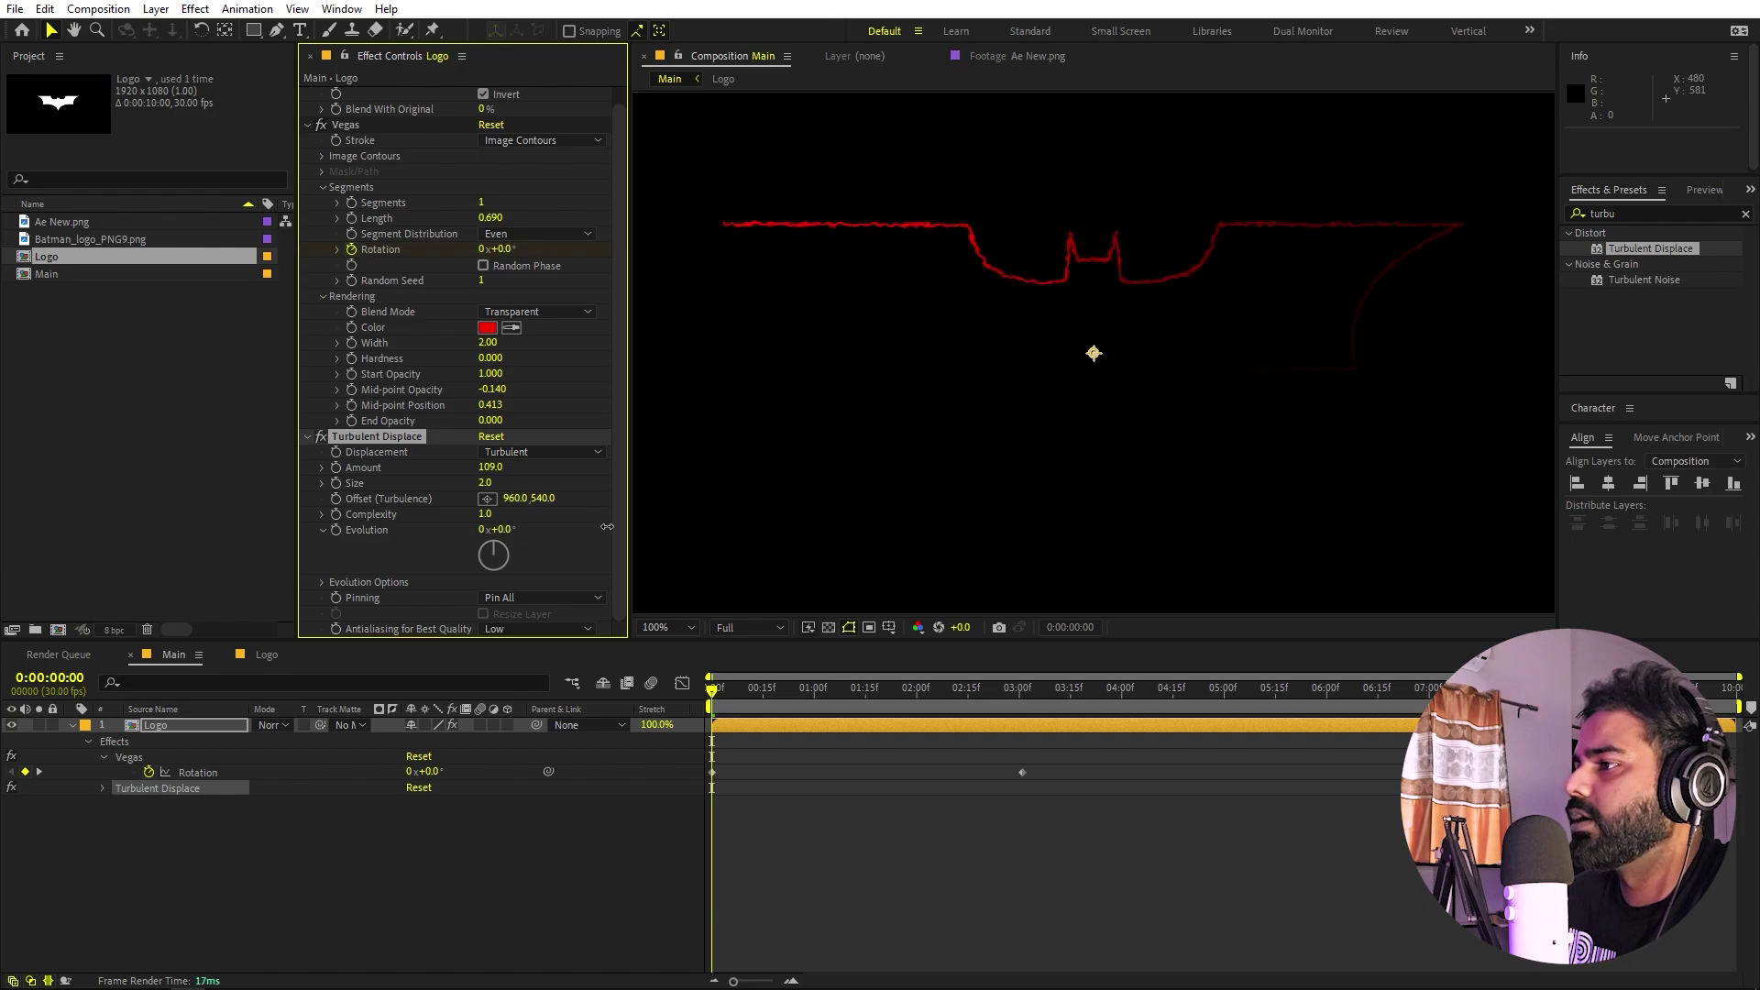
mouse_move(487, 467)
mouse_down()
mouse_move(660, 518)
mouse_move(812, 518)
mouse_up()
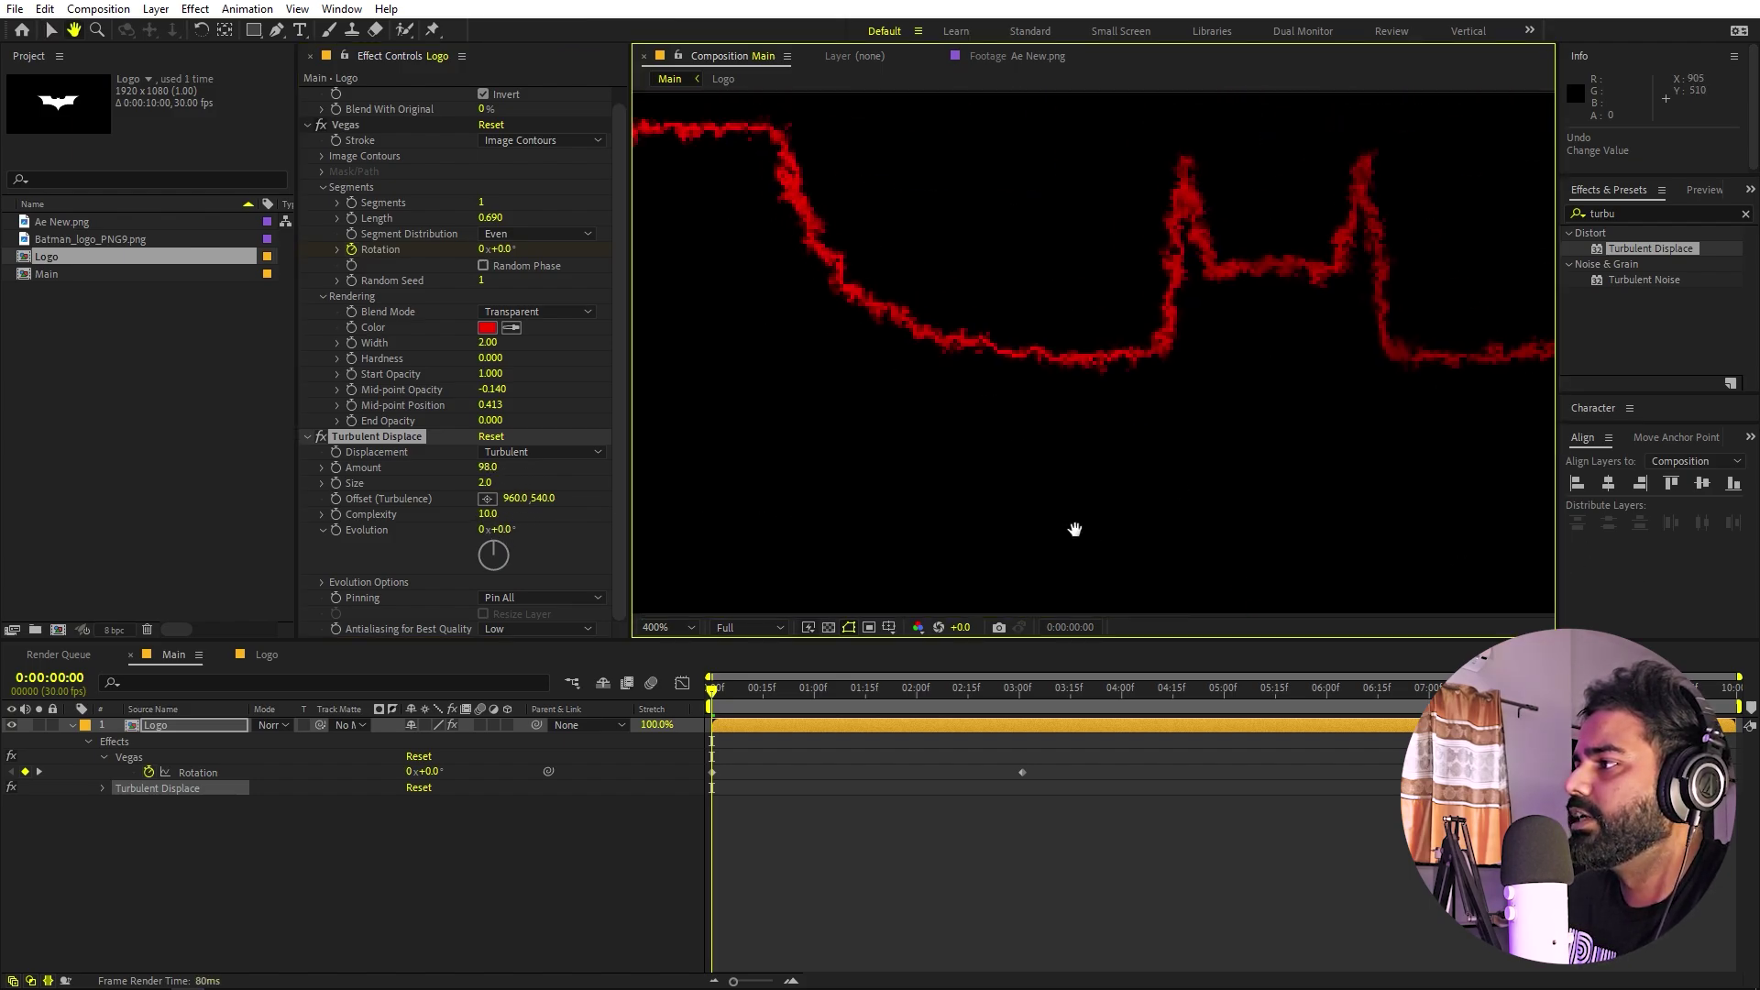
drag(478, 516, 263, 531)
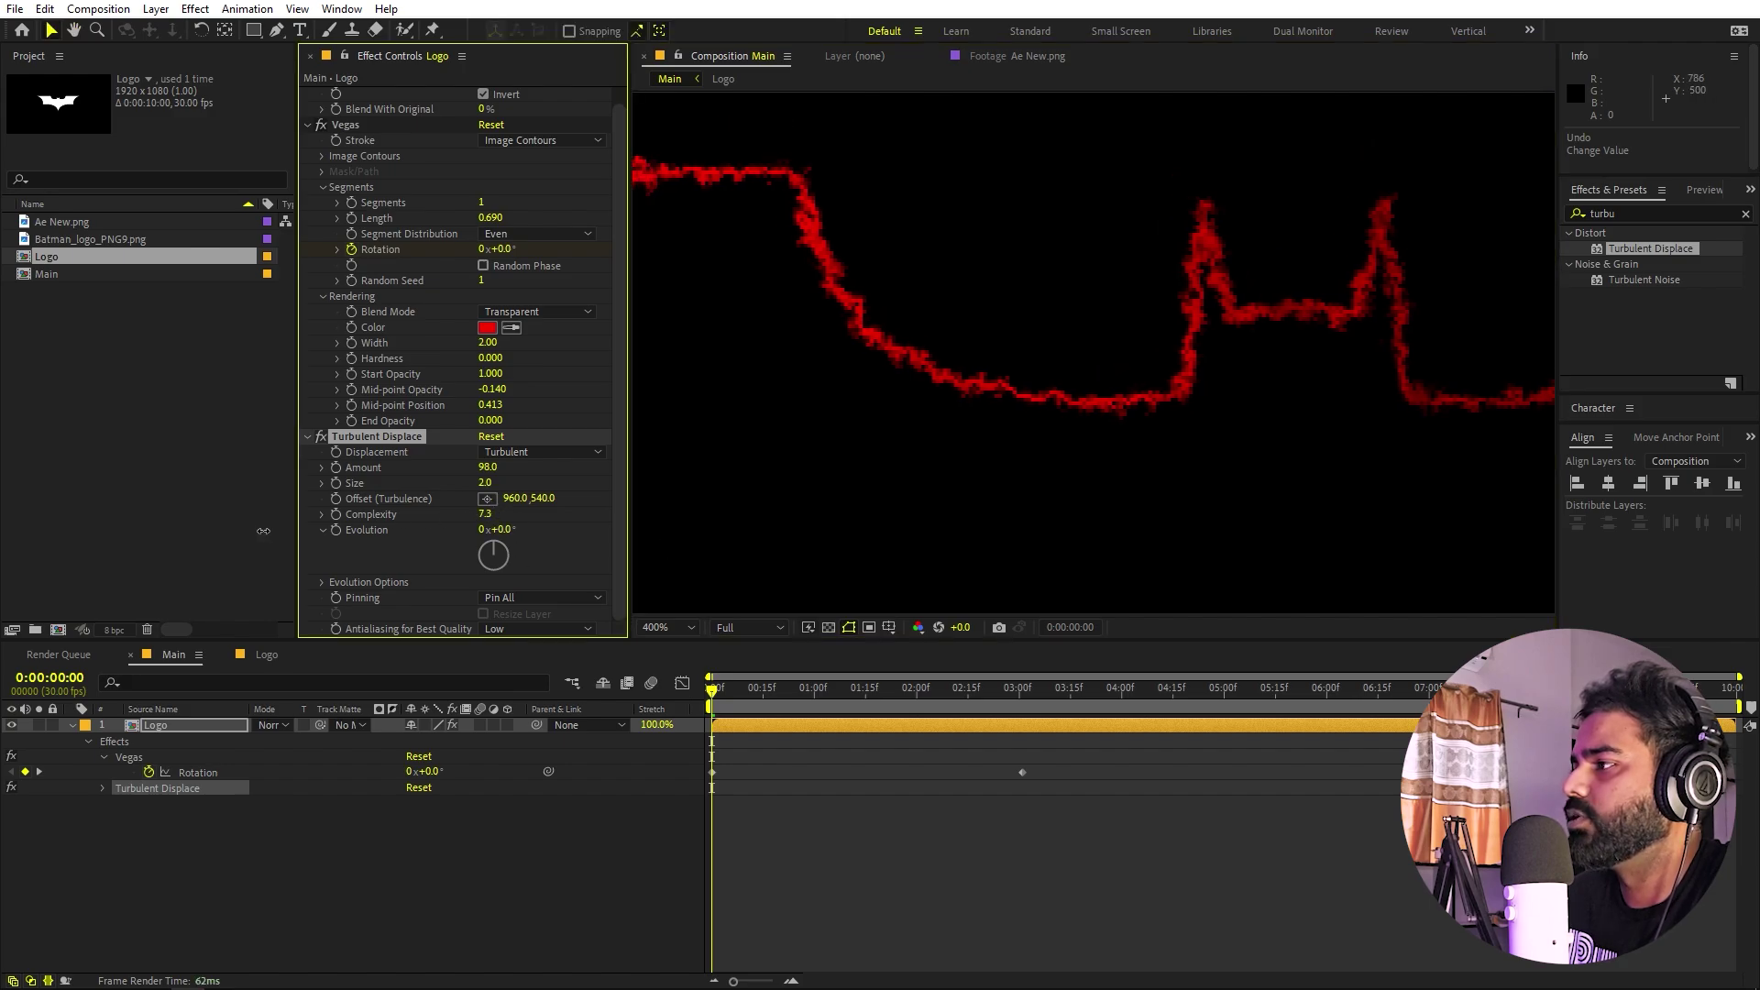
click(482, 515)
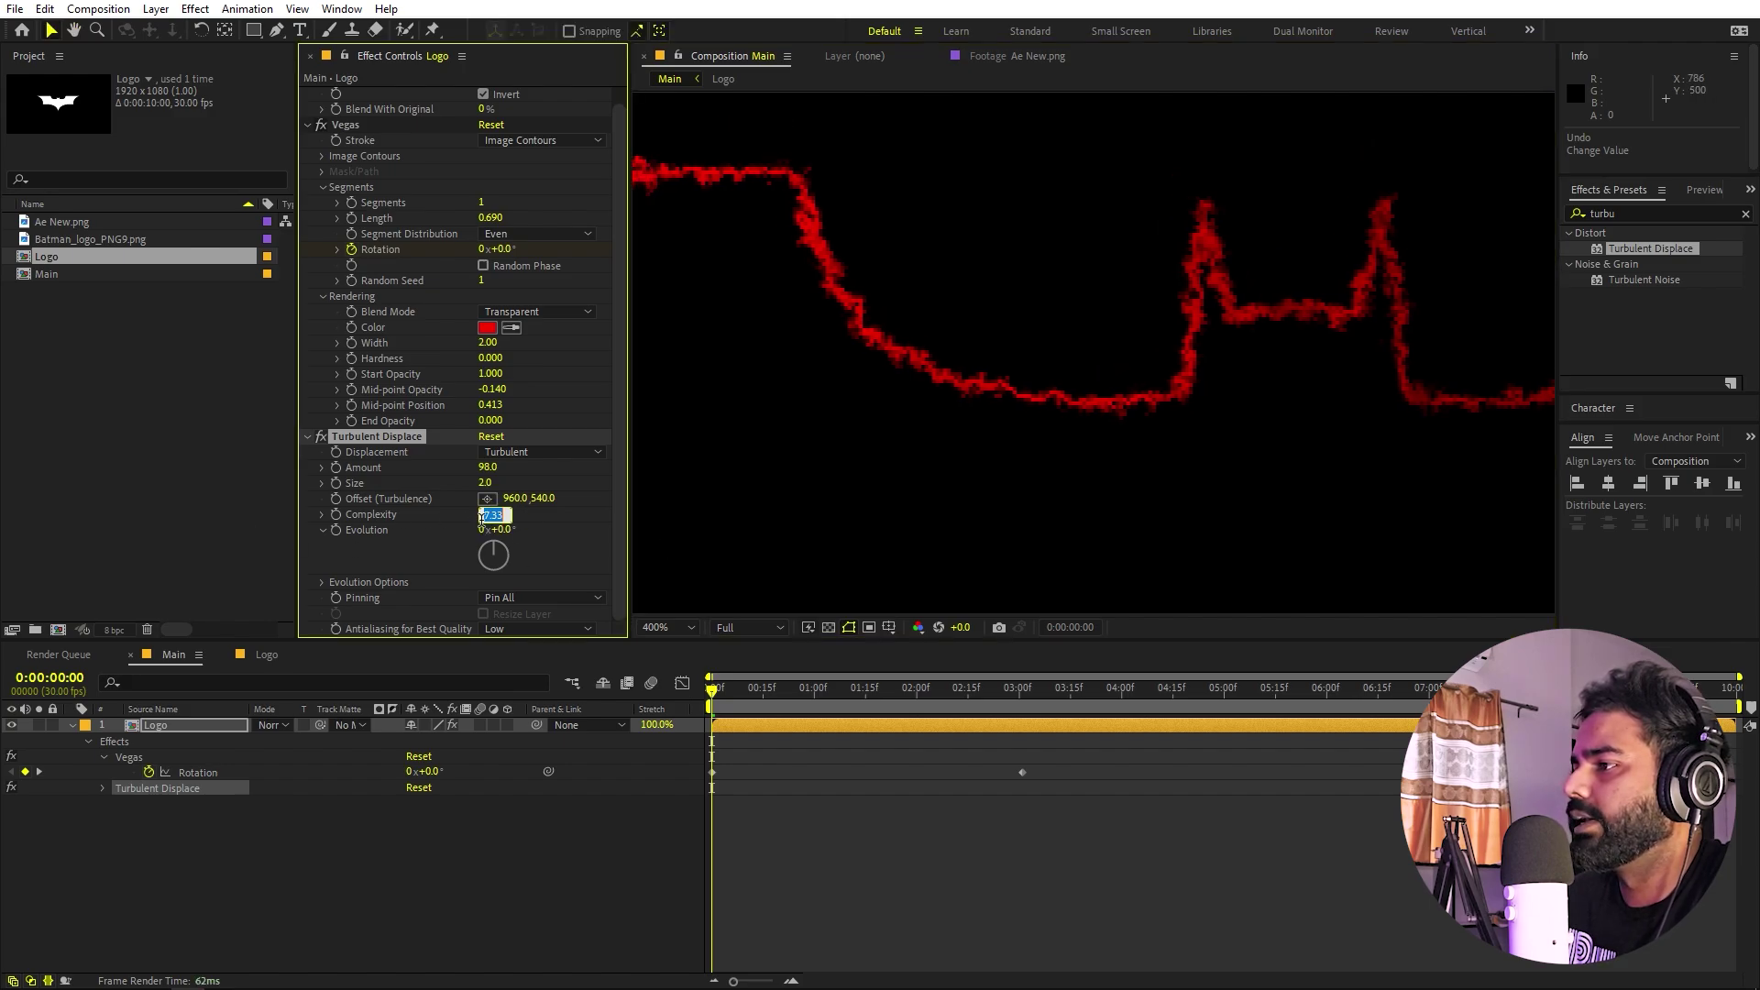
text(1)
key(Return)
scroll(1059, 407, down, 6)
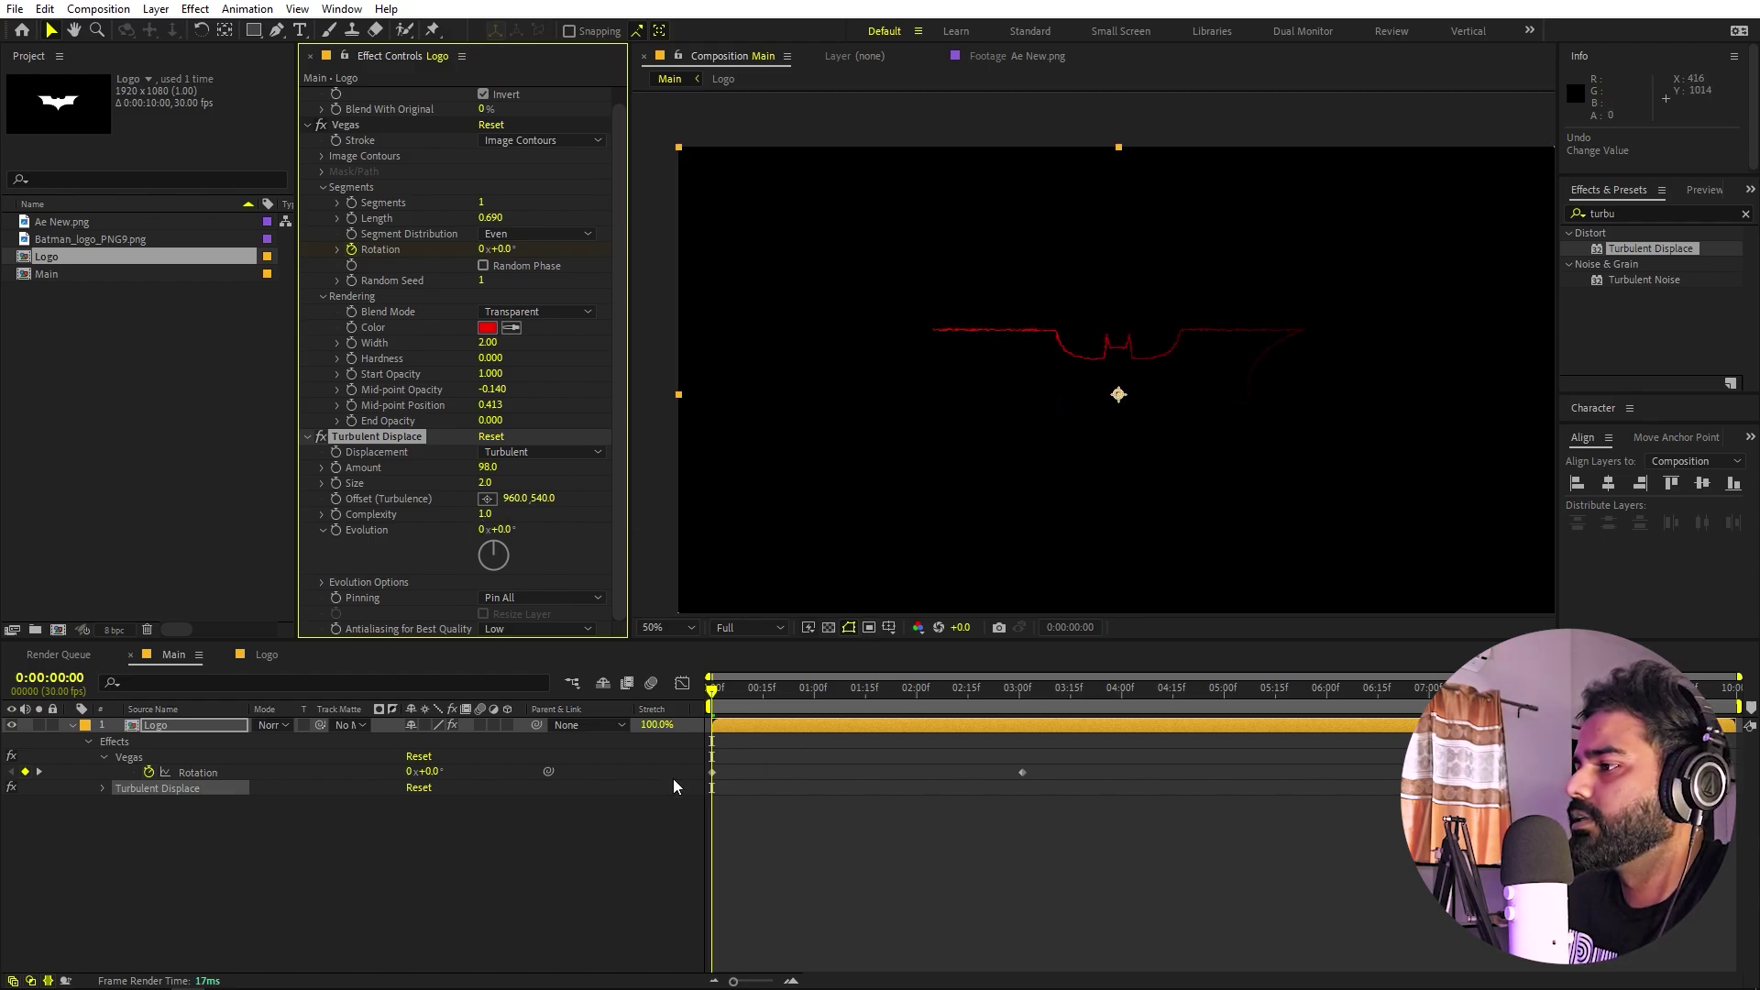
- Fit the composition in the viewer and duplicate the Logo layer
click(165, 729)
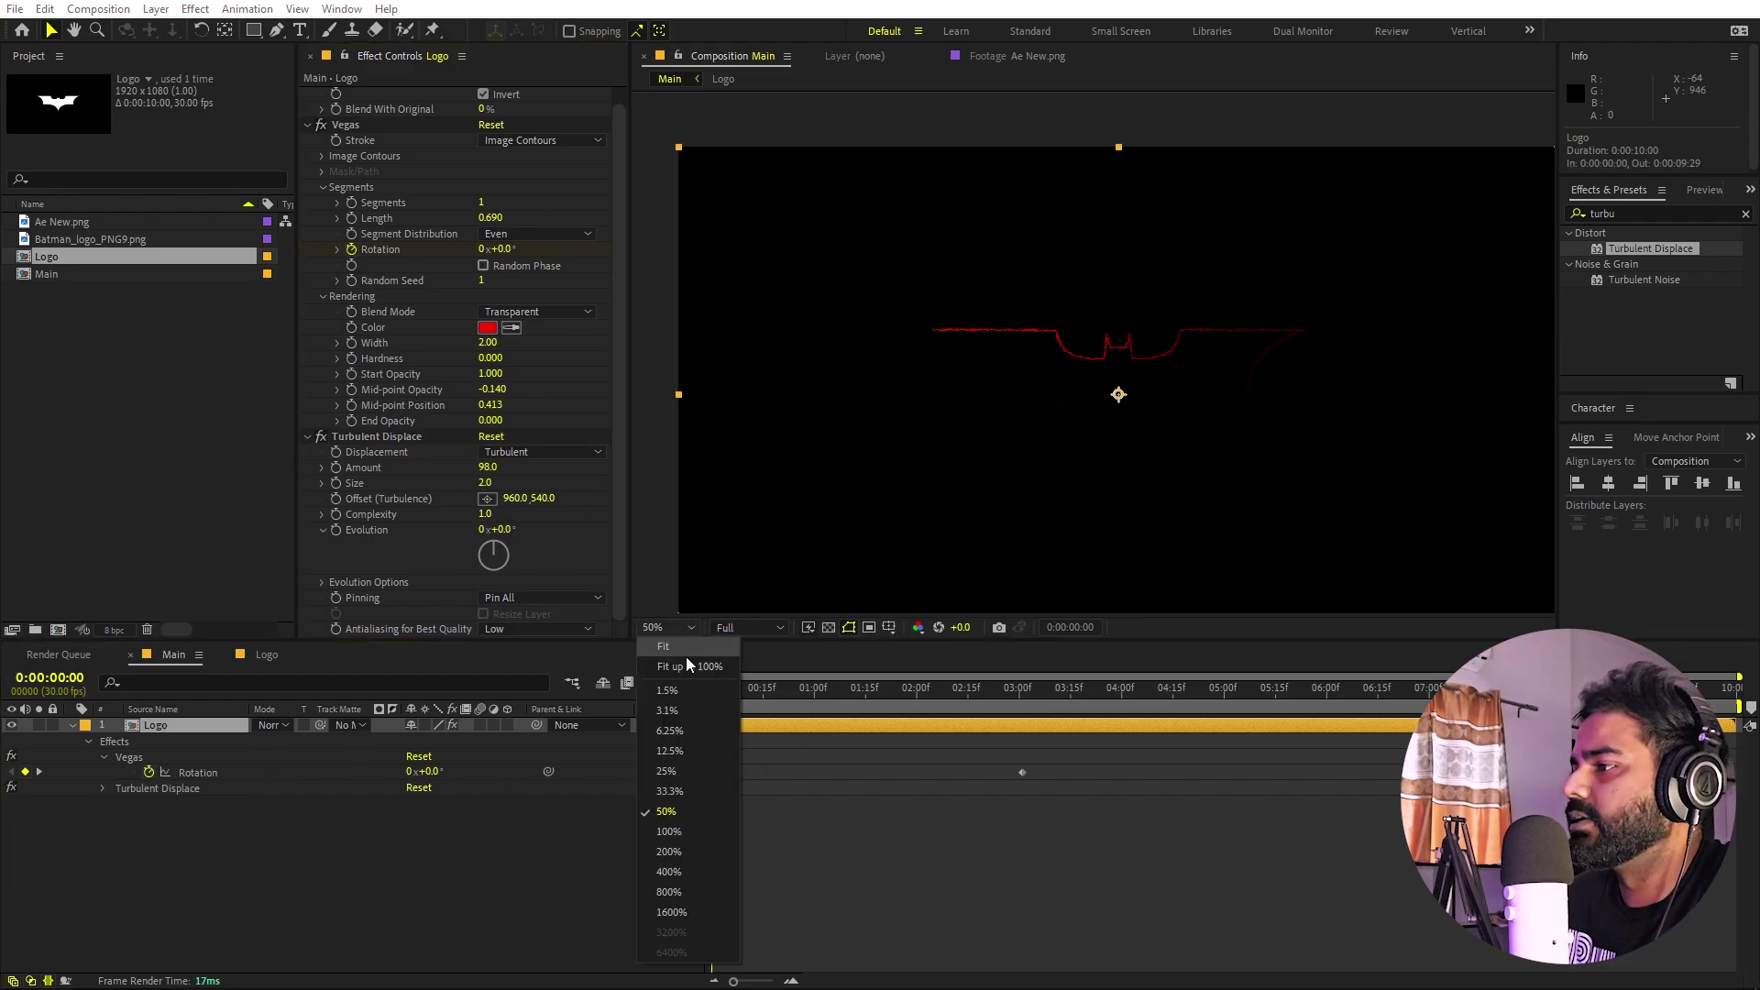
click(1066, 445)
key(shift+slash)
click(183, 729)
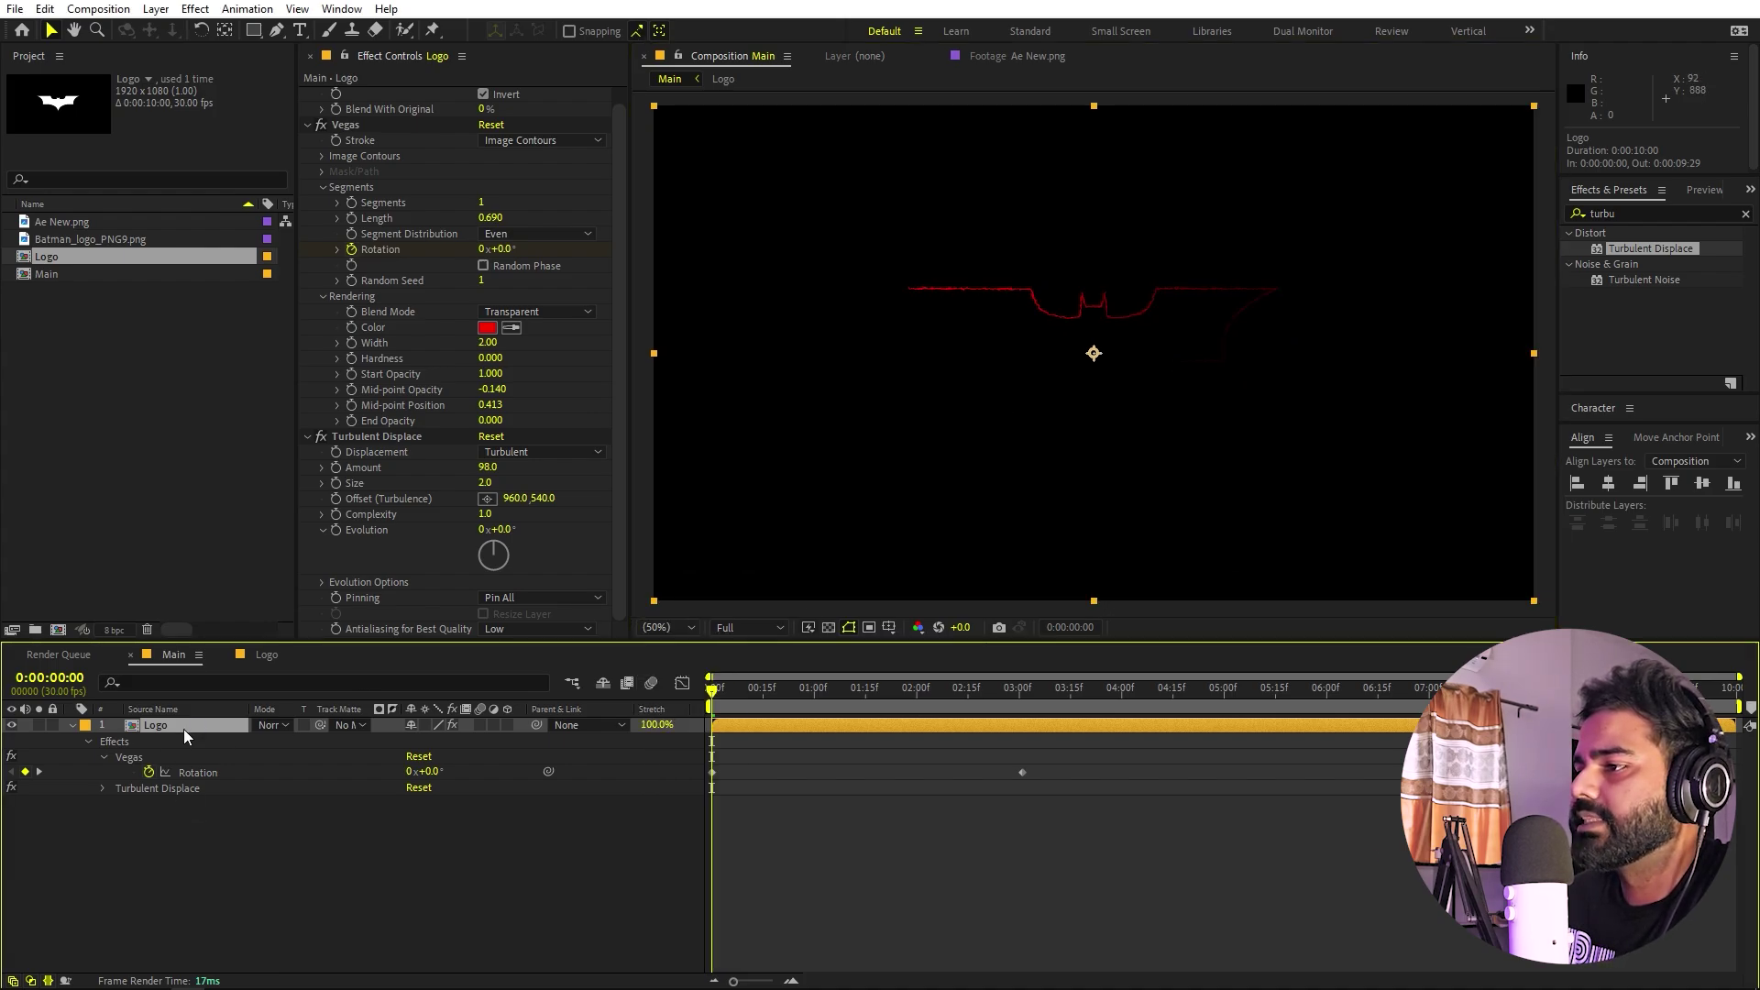
key(ctrl+d)
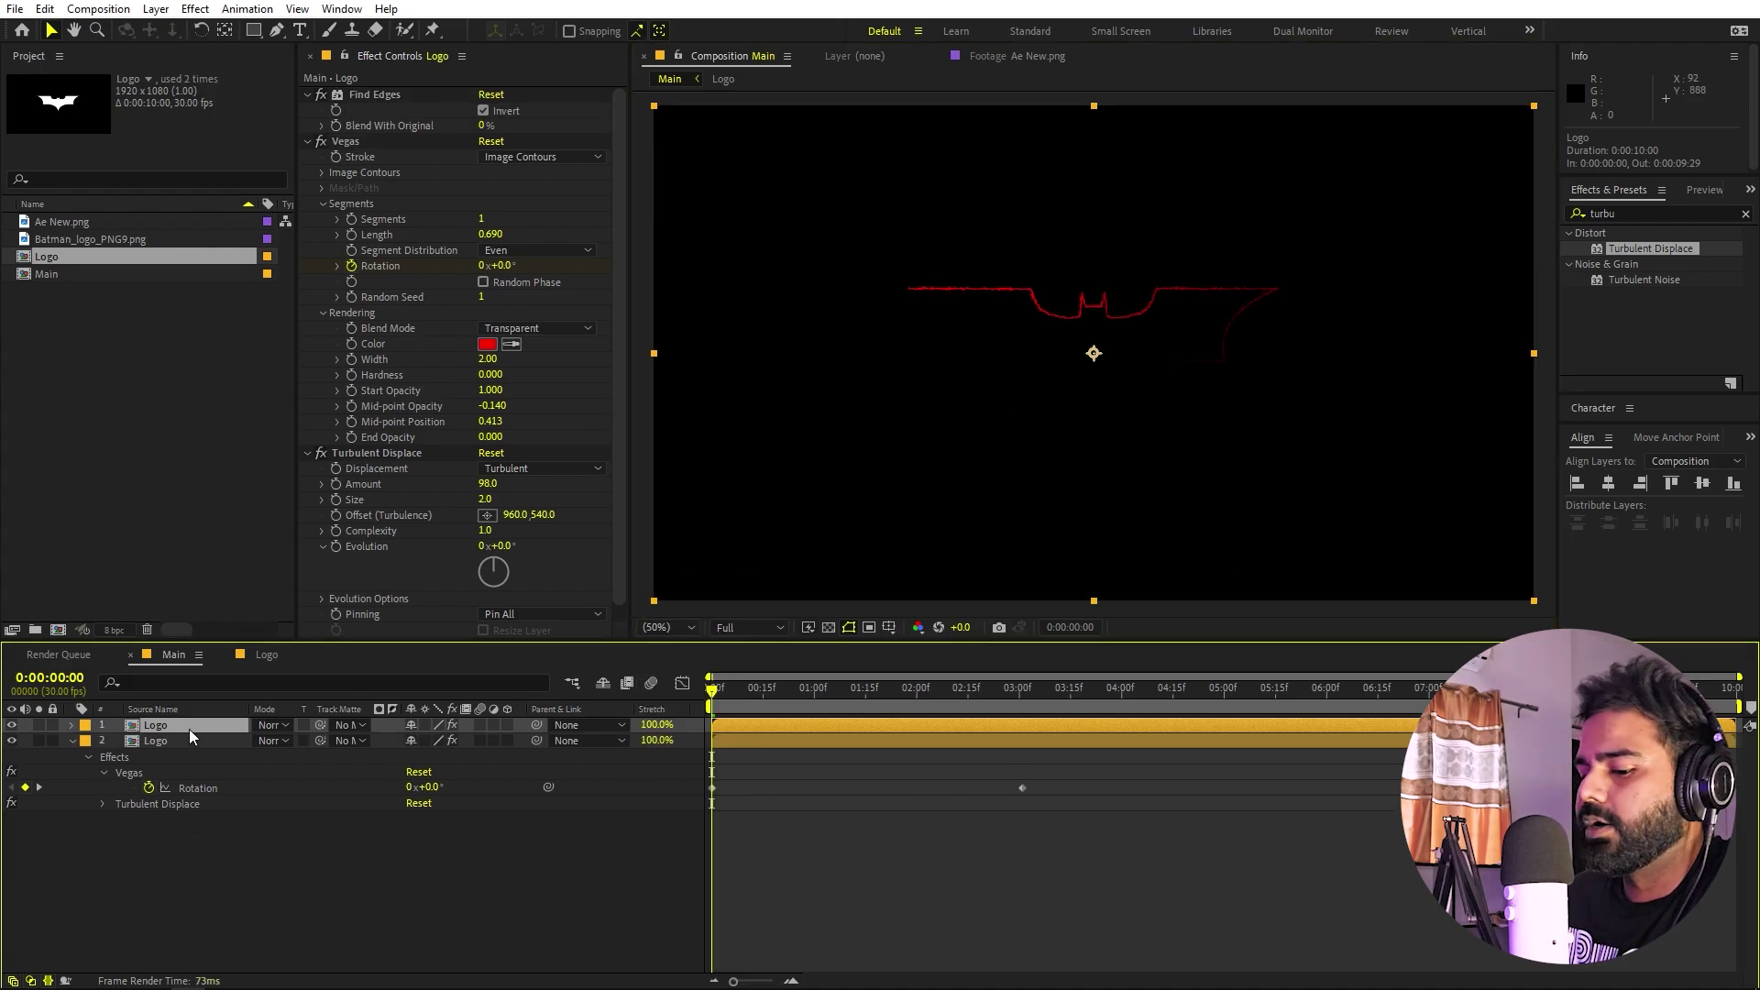
- Offset the top layer's Vegas Rotation keyframes to -152°
key(u)
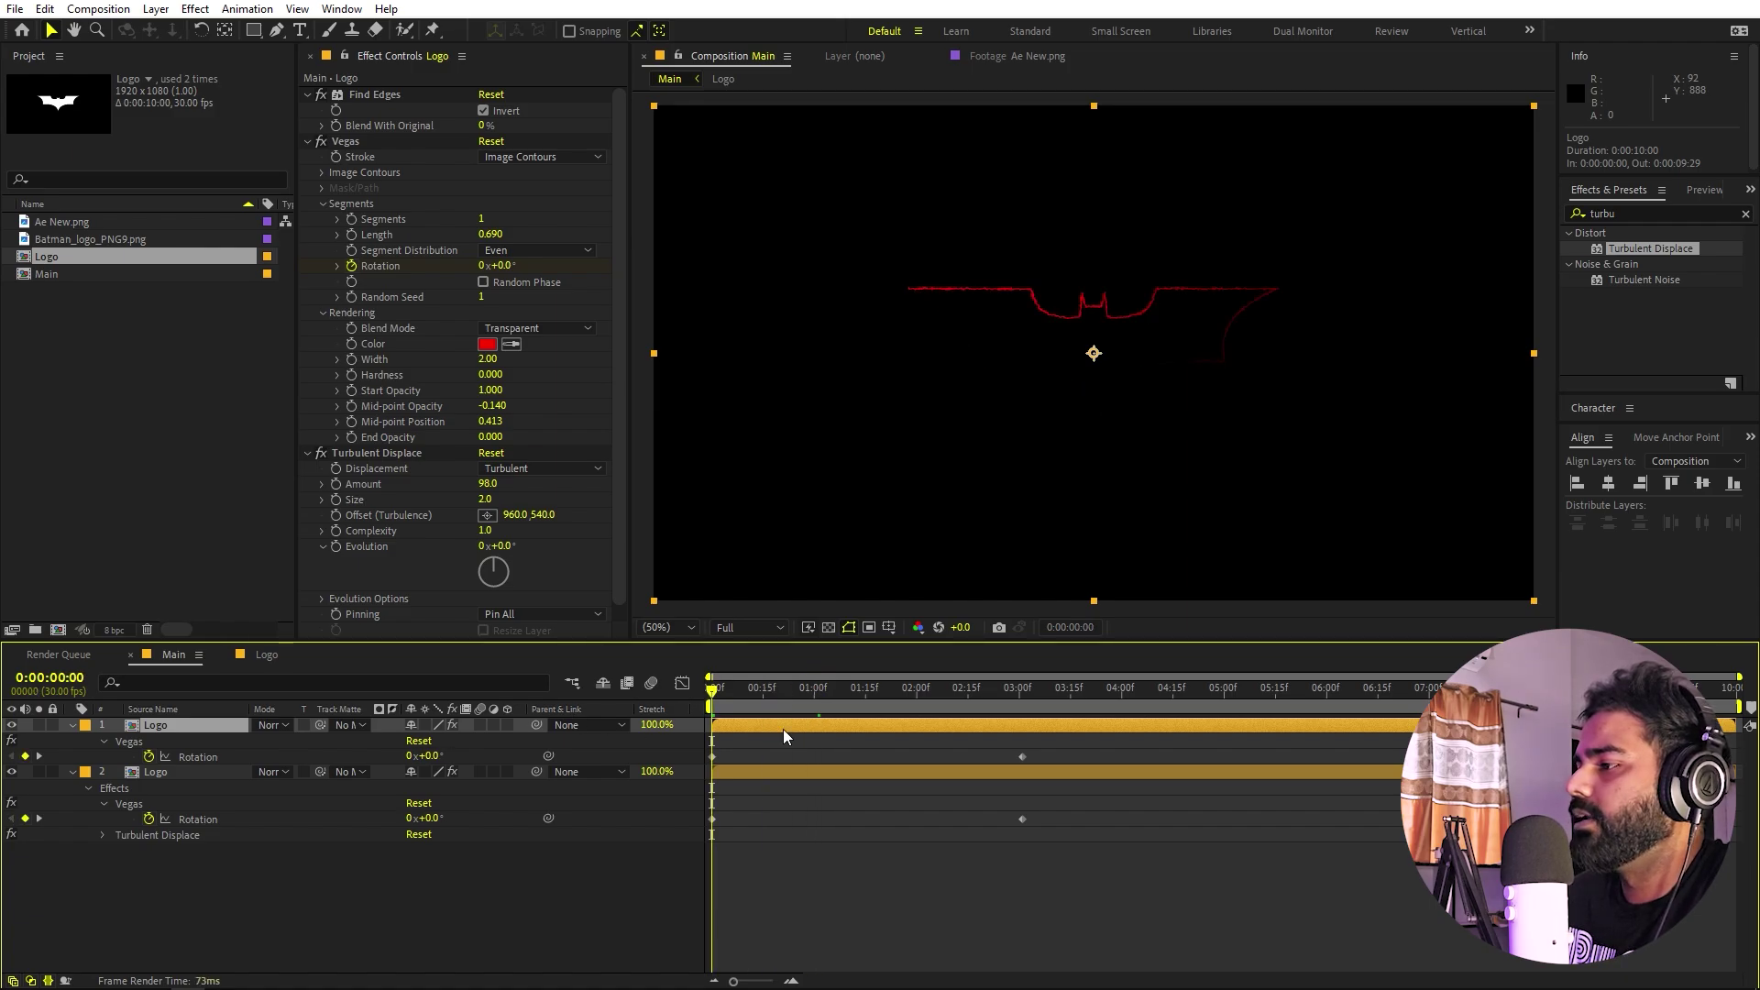
click(477, 758)
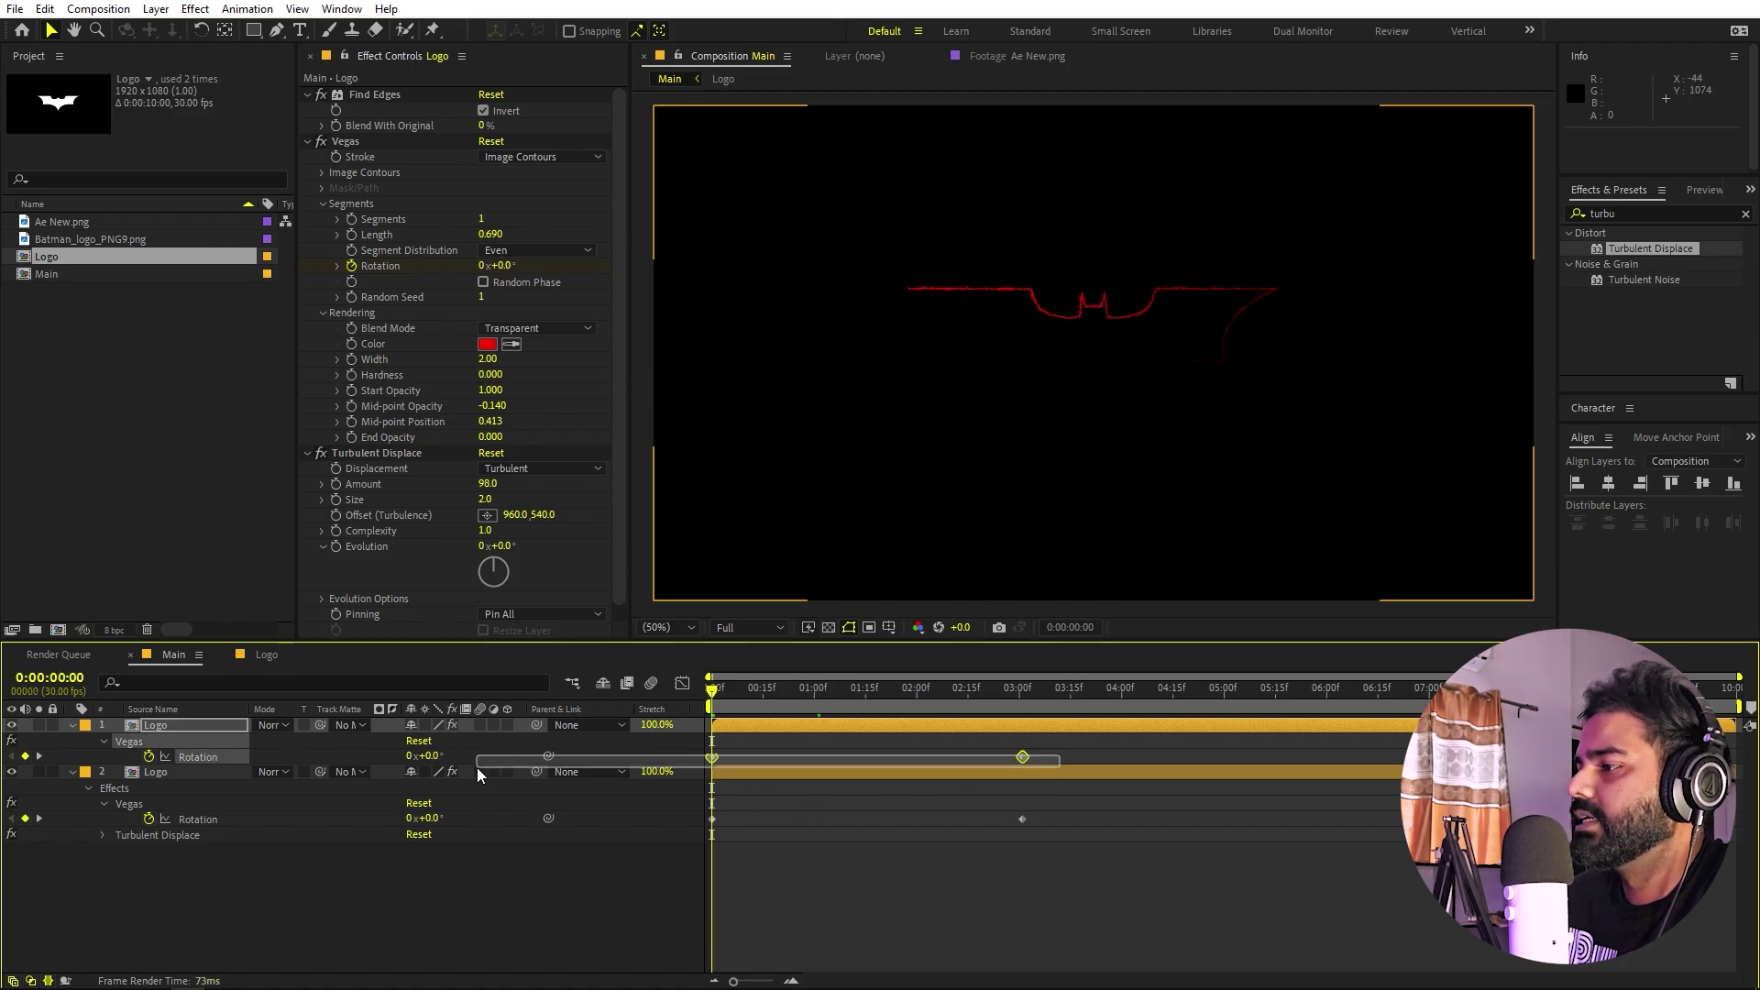
drag(768, 783, 691, 769)
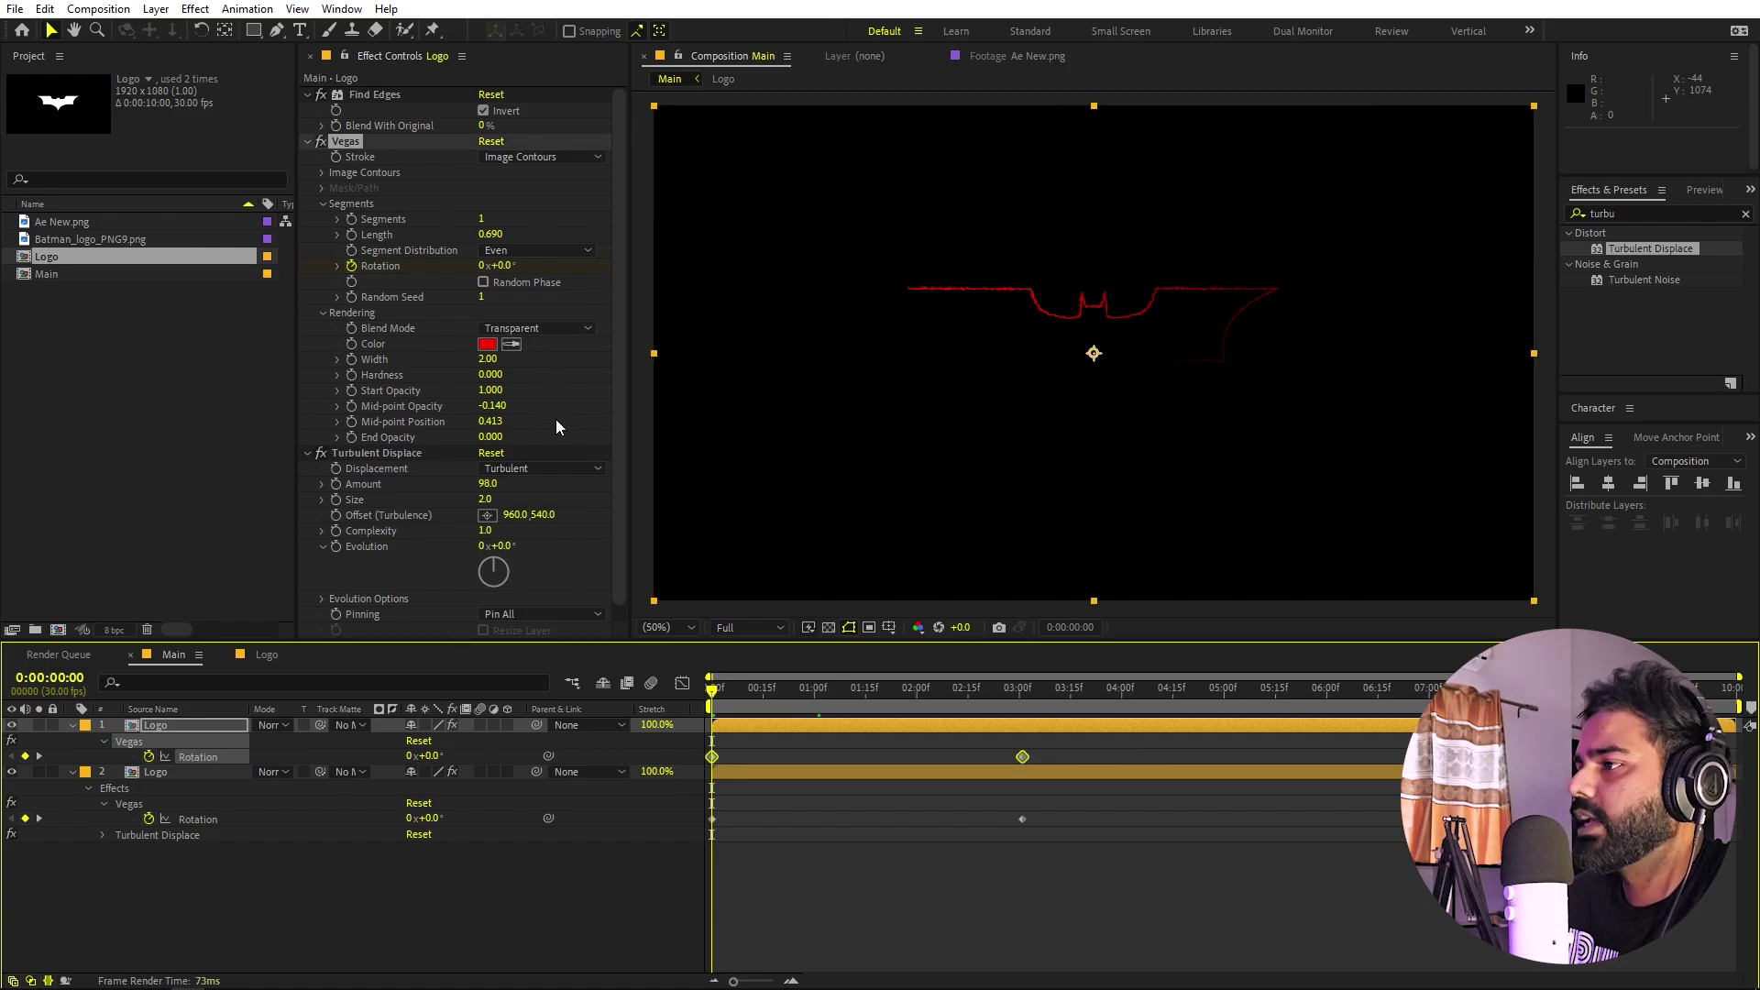
drag(507, 268, 392, 291)
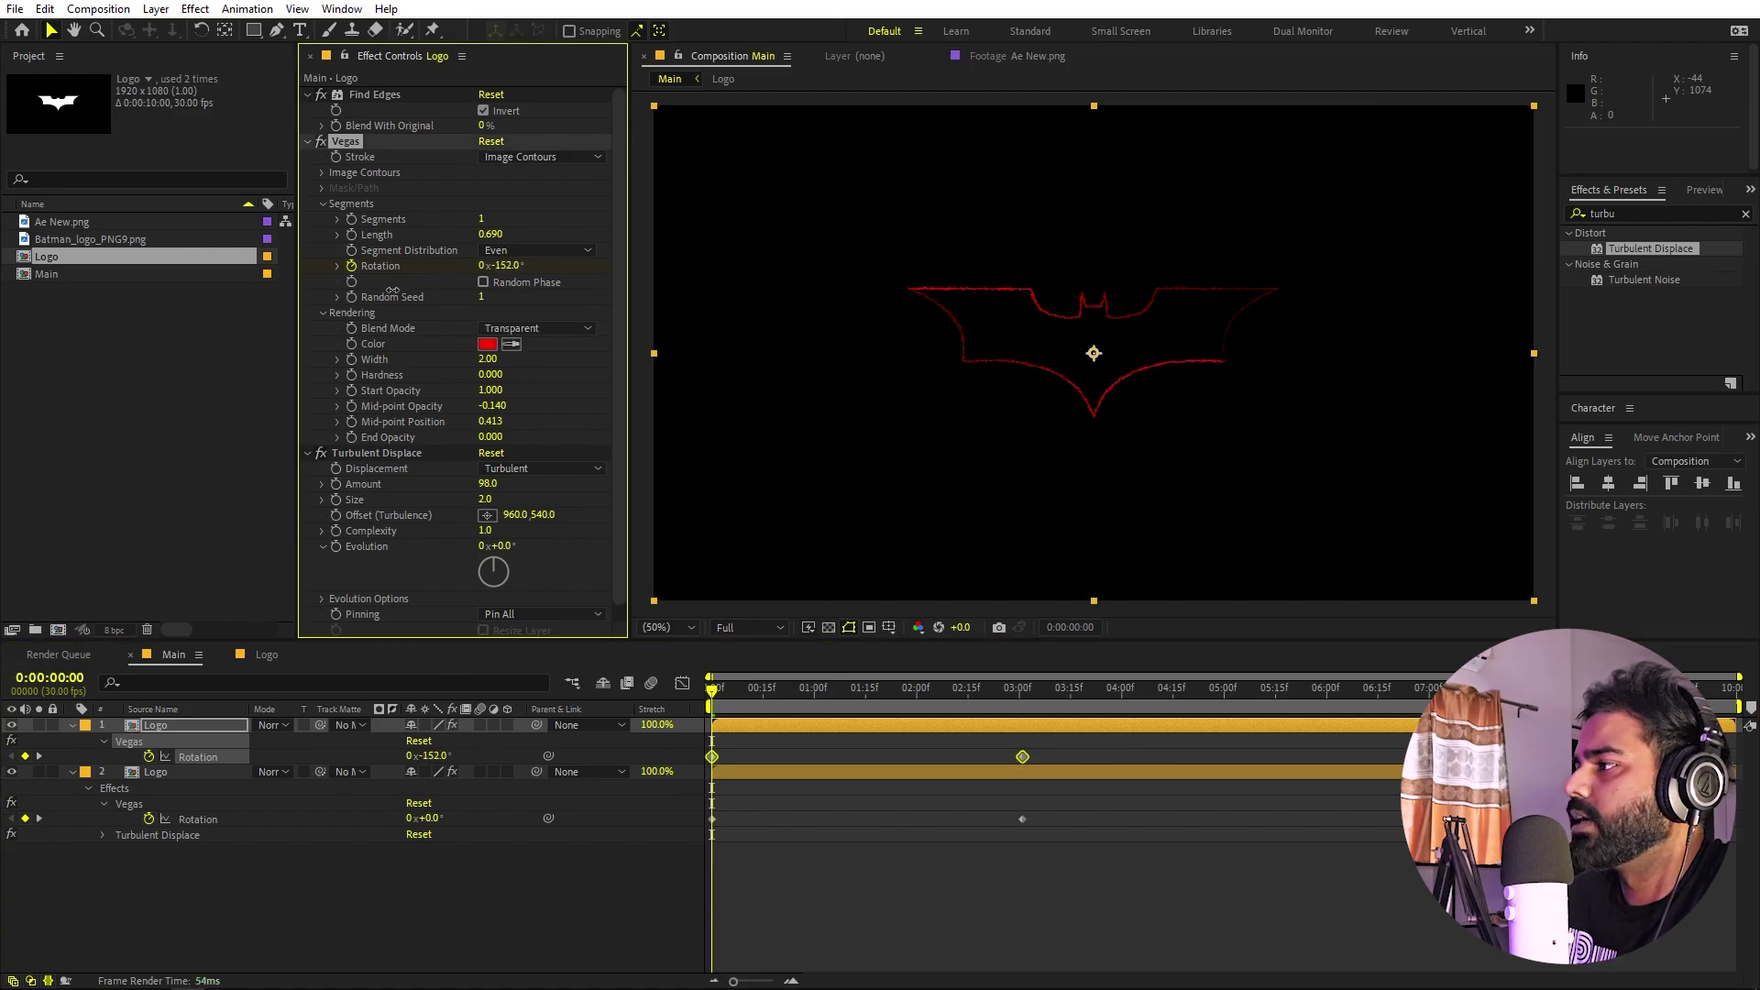
- Make the top layer's Vegas stroke cyan (hue 193°) and preview the animation
click(487, 343)
click(327, 576)
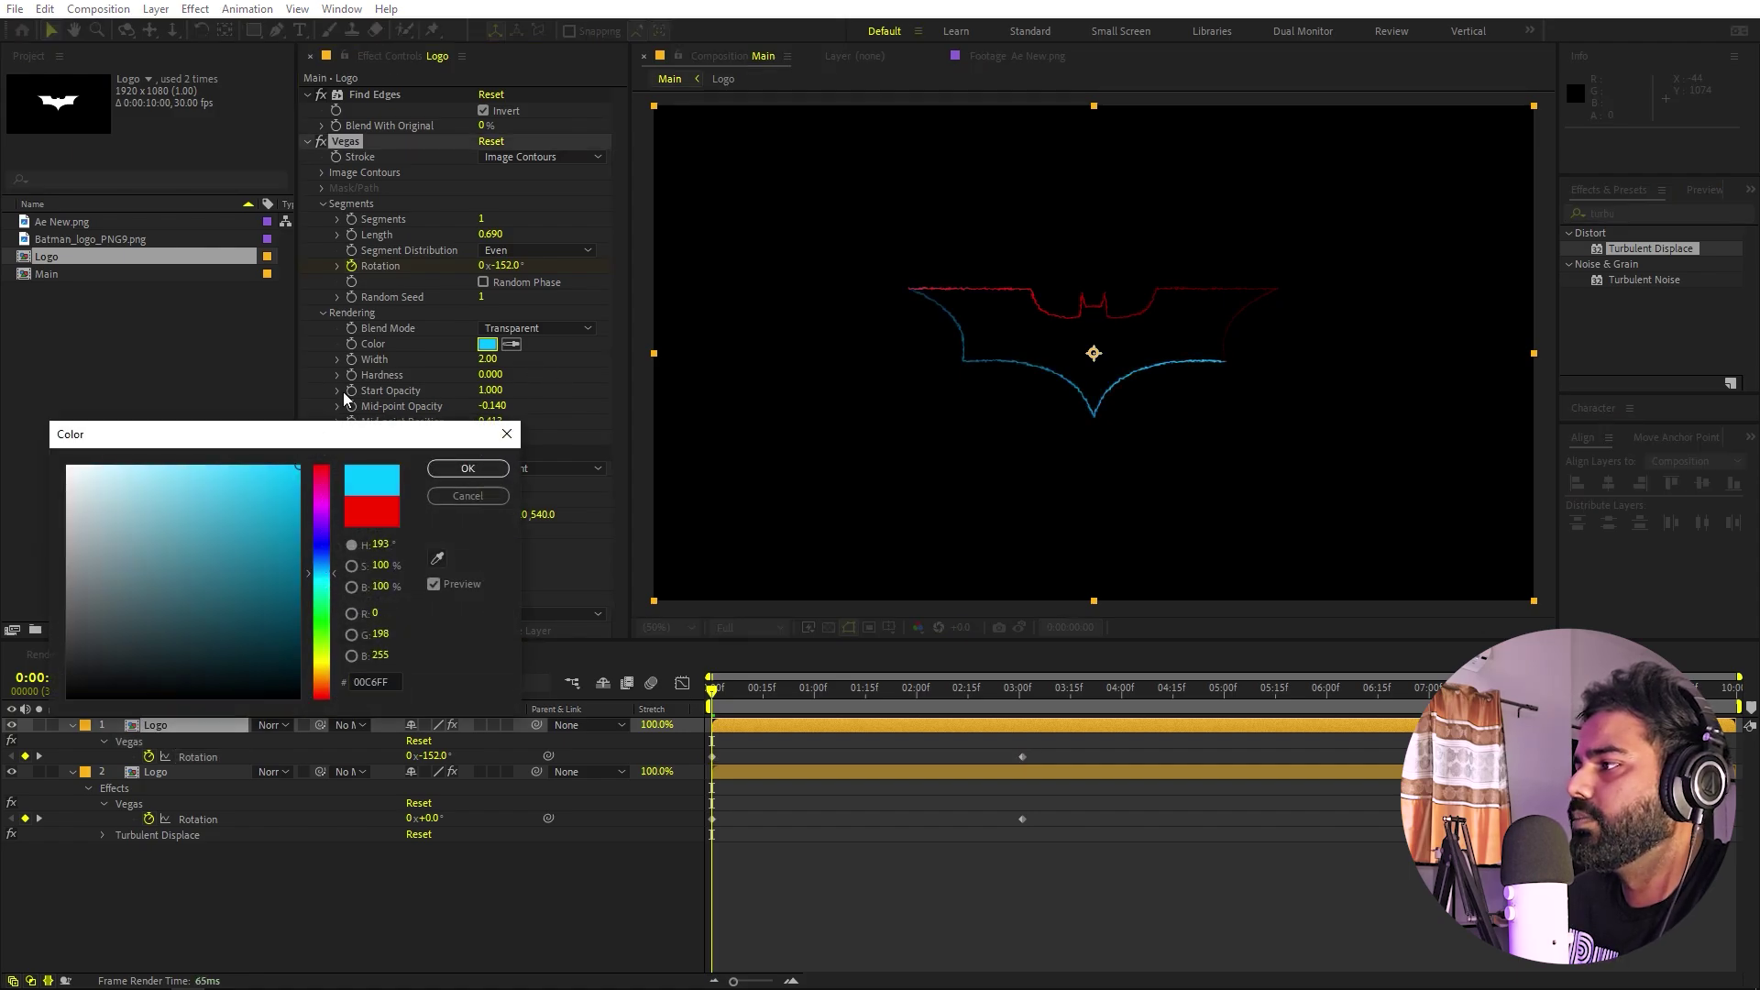
click(429, 473)
key(space)
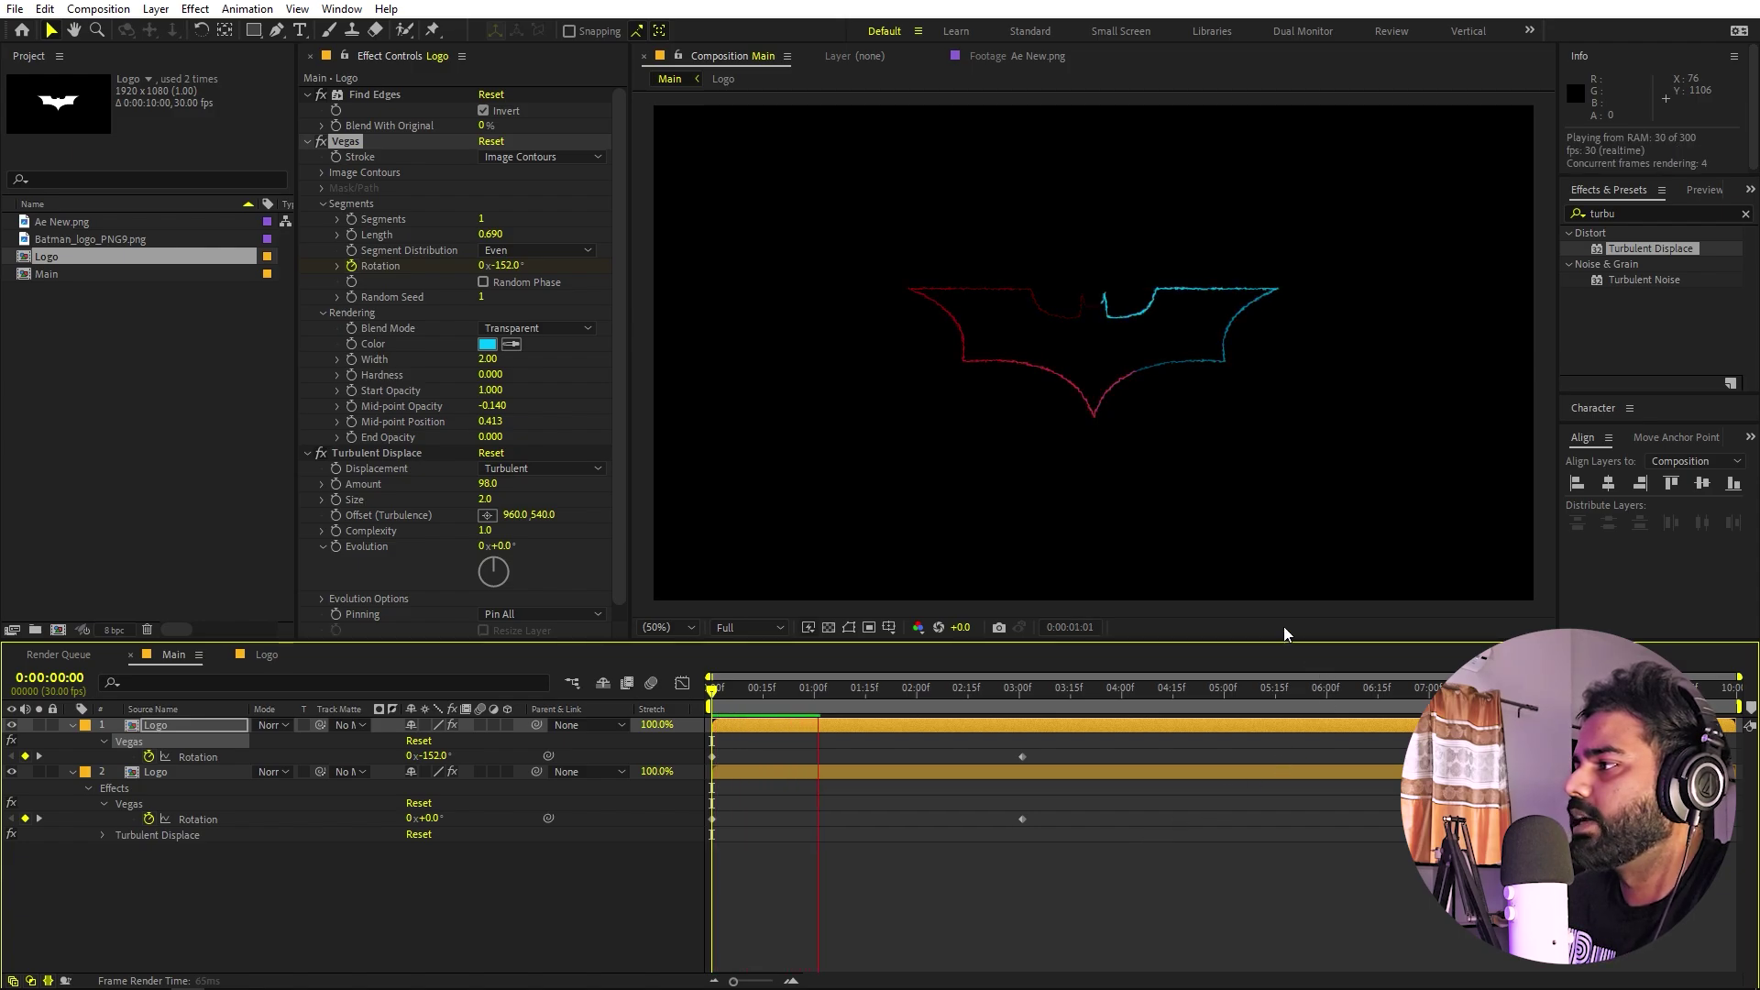
key(space)
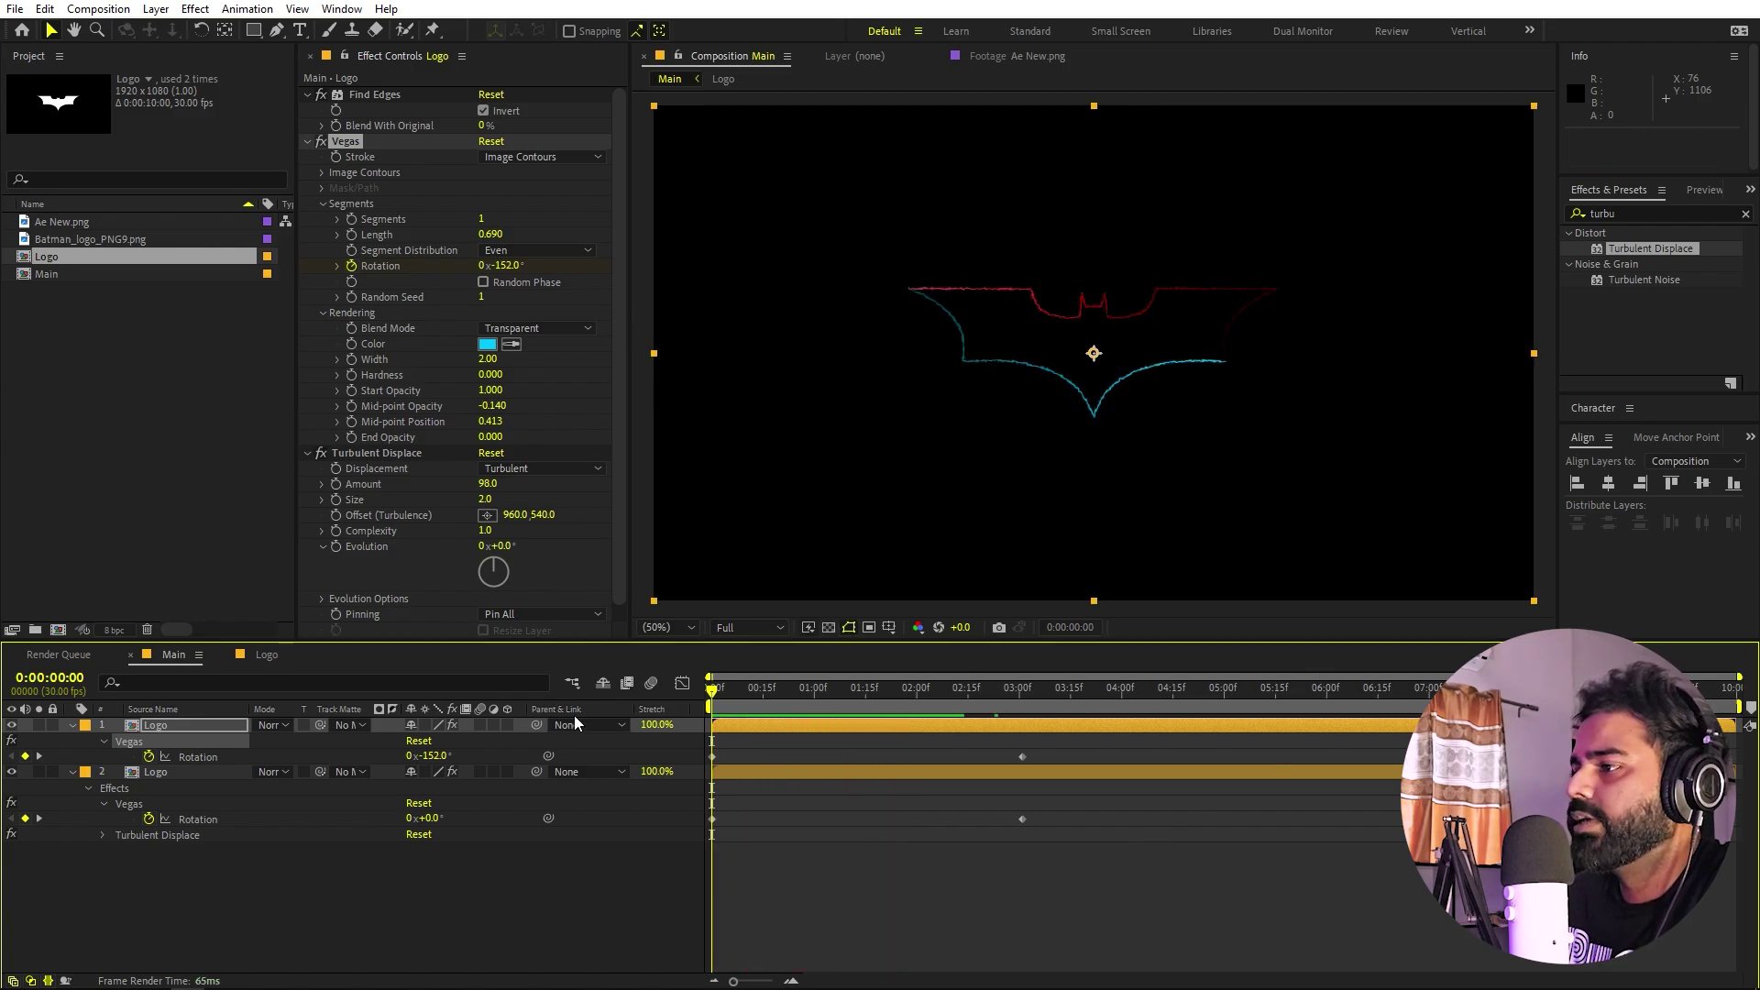
- Enable 3D on both Logo layers and show only their Position properties
click(506, 724)
click(508, 801)
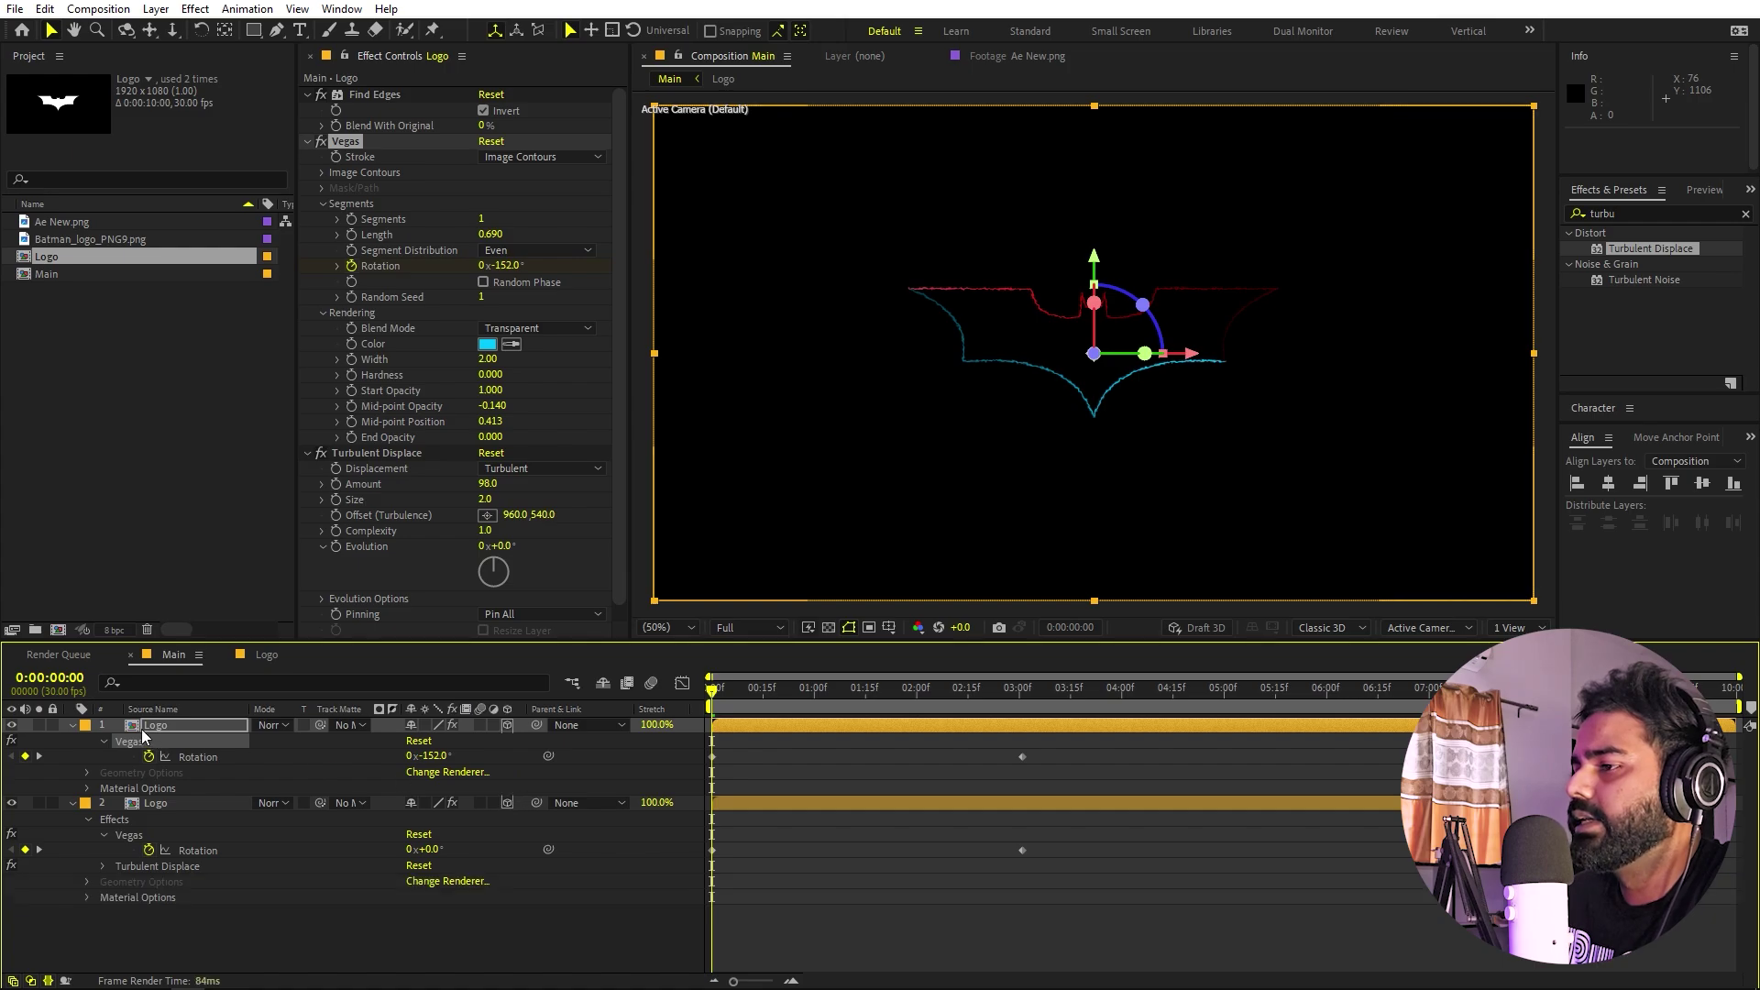
key(ctrl+shift+a)
click(71, 724)
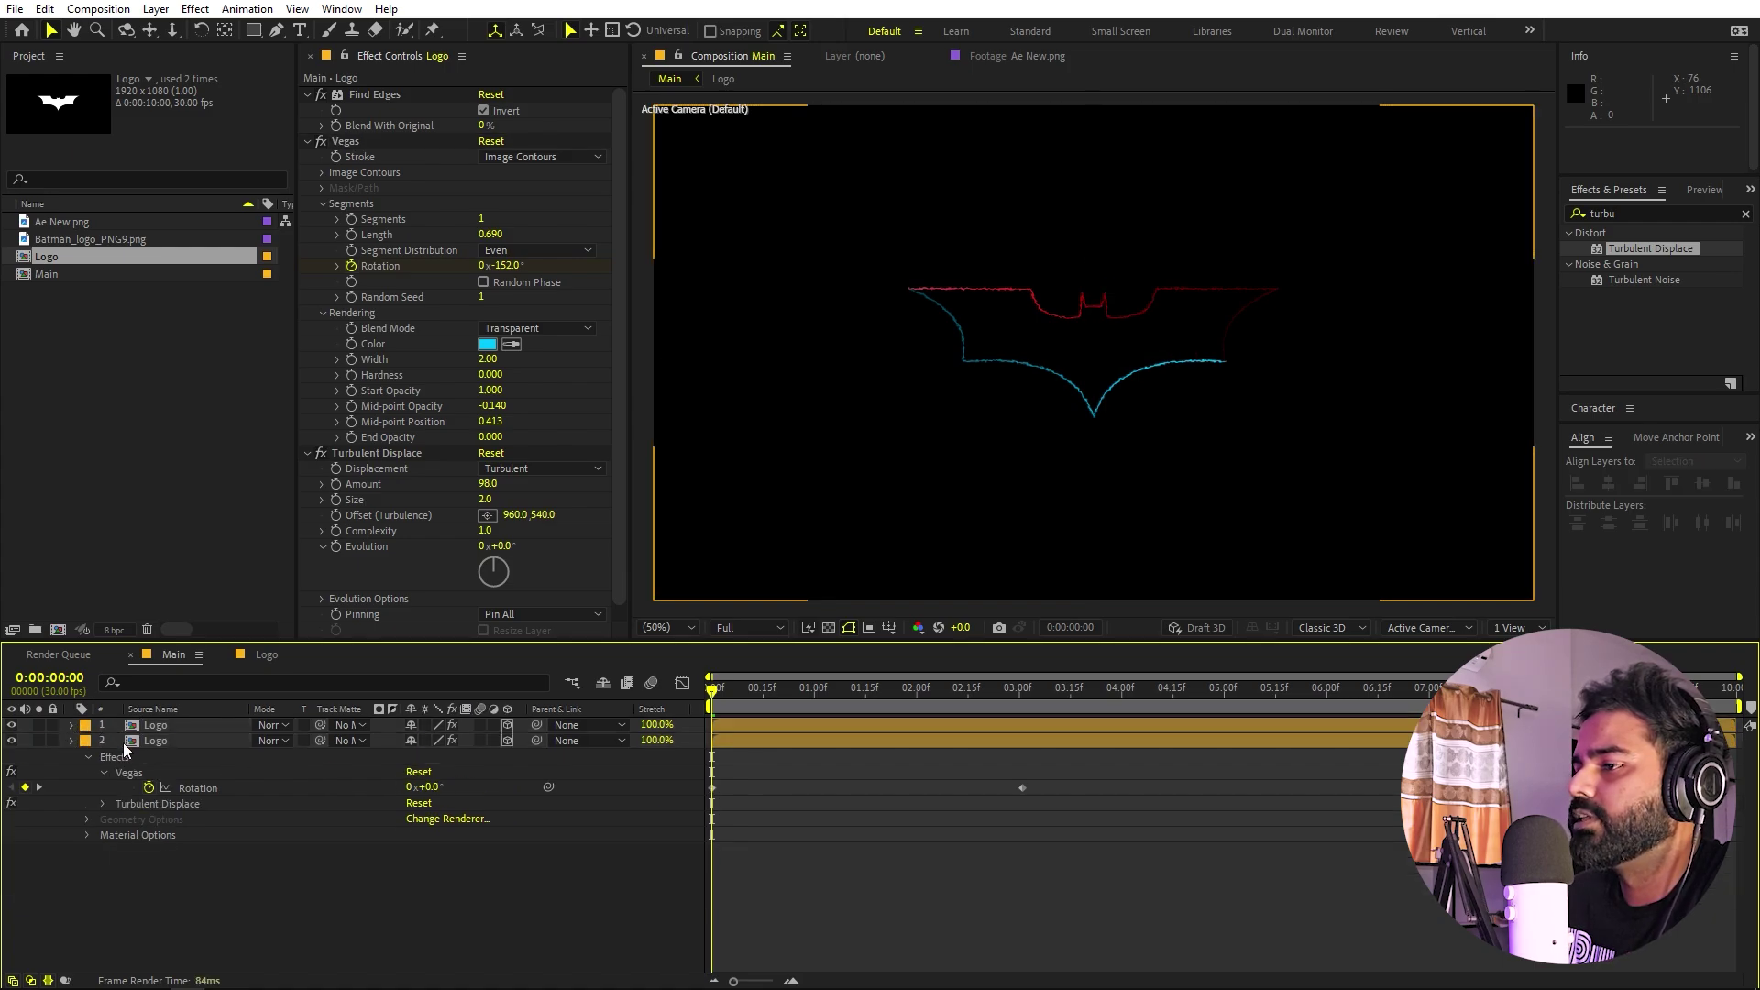
click(173, 726)
shift+click(175, 739)
key(p)
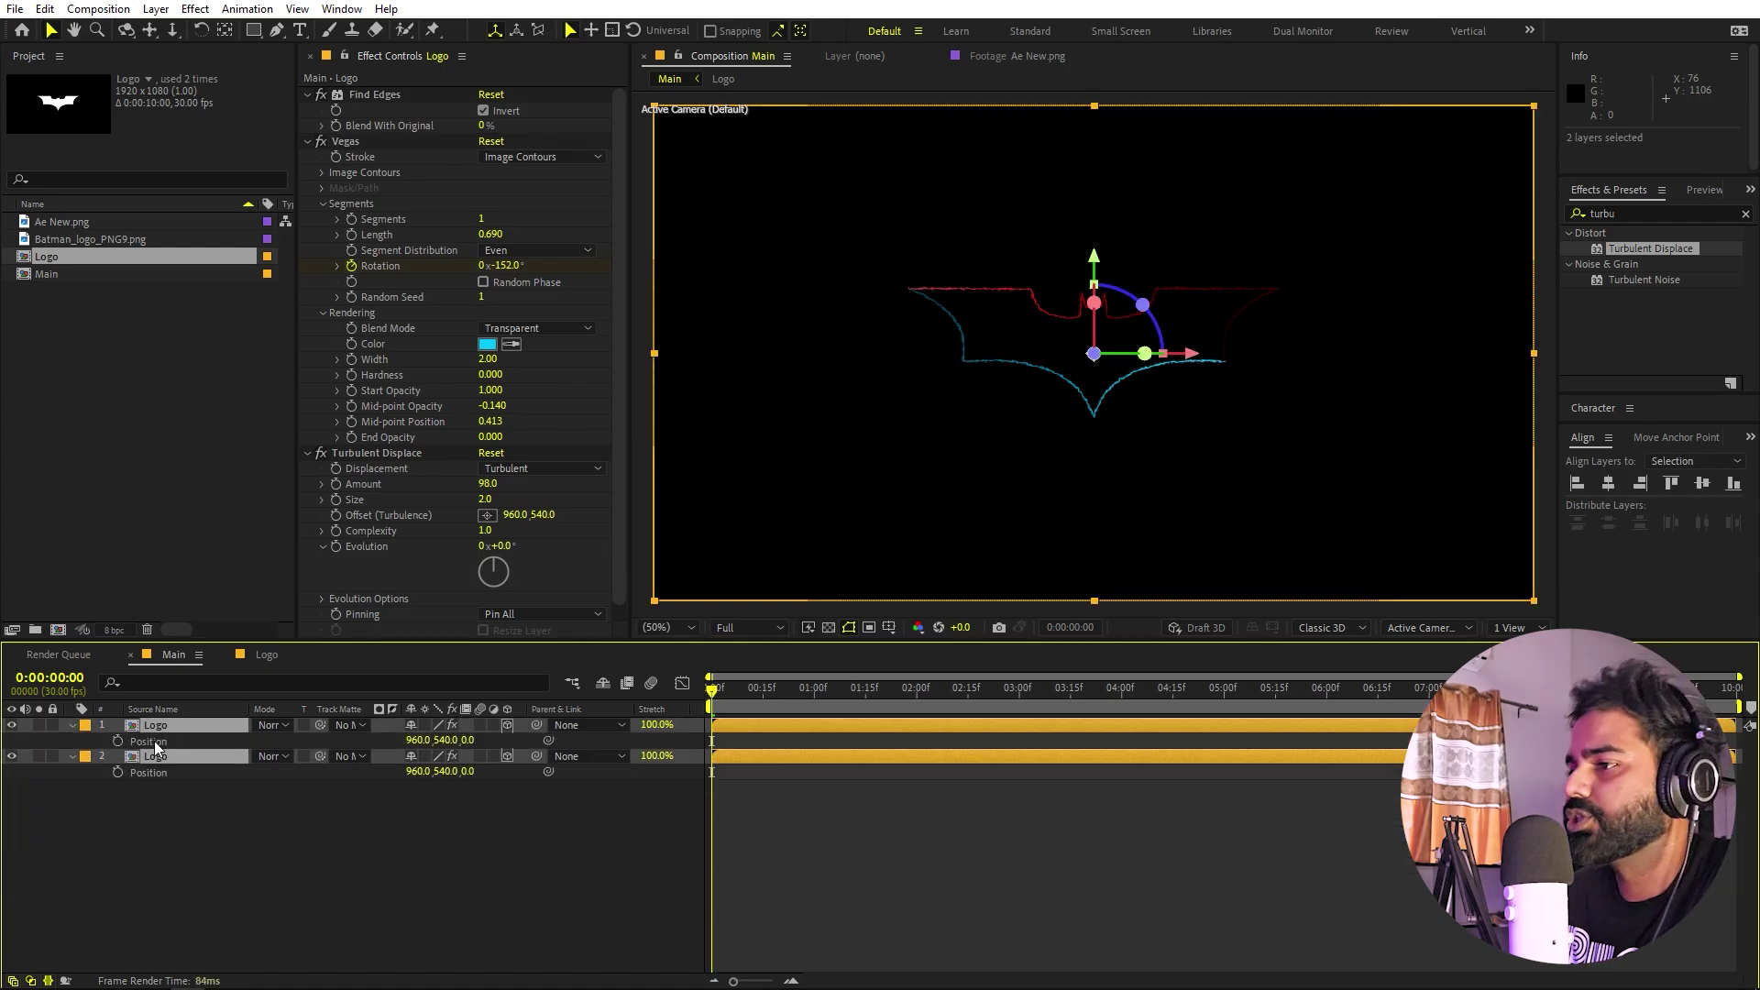
- Add Position keyframes on both Logo layers at 0:00:03:02
mouse_move(900, 687)
mouse_down()
mouse_move(837, 690)
mouse_move(1027, 703)
mouse_up()
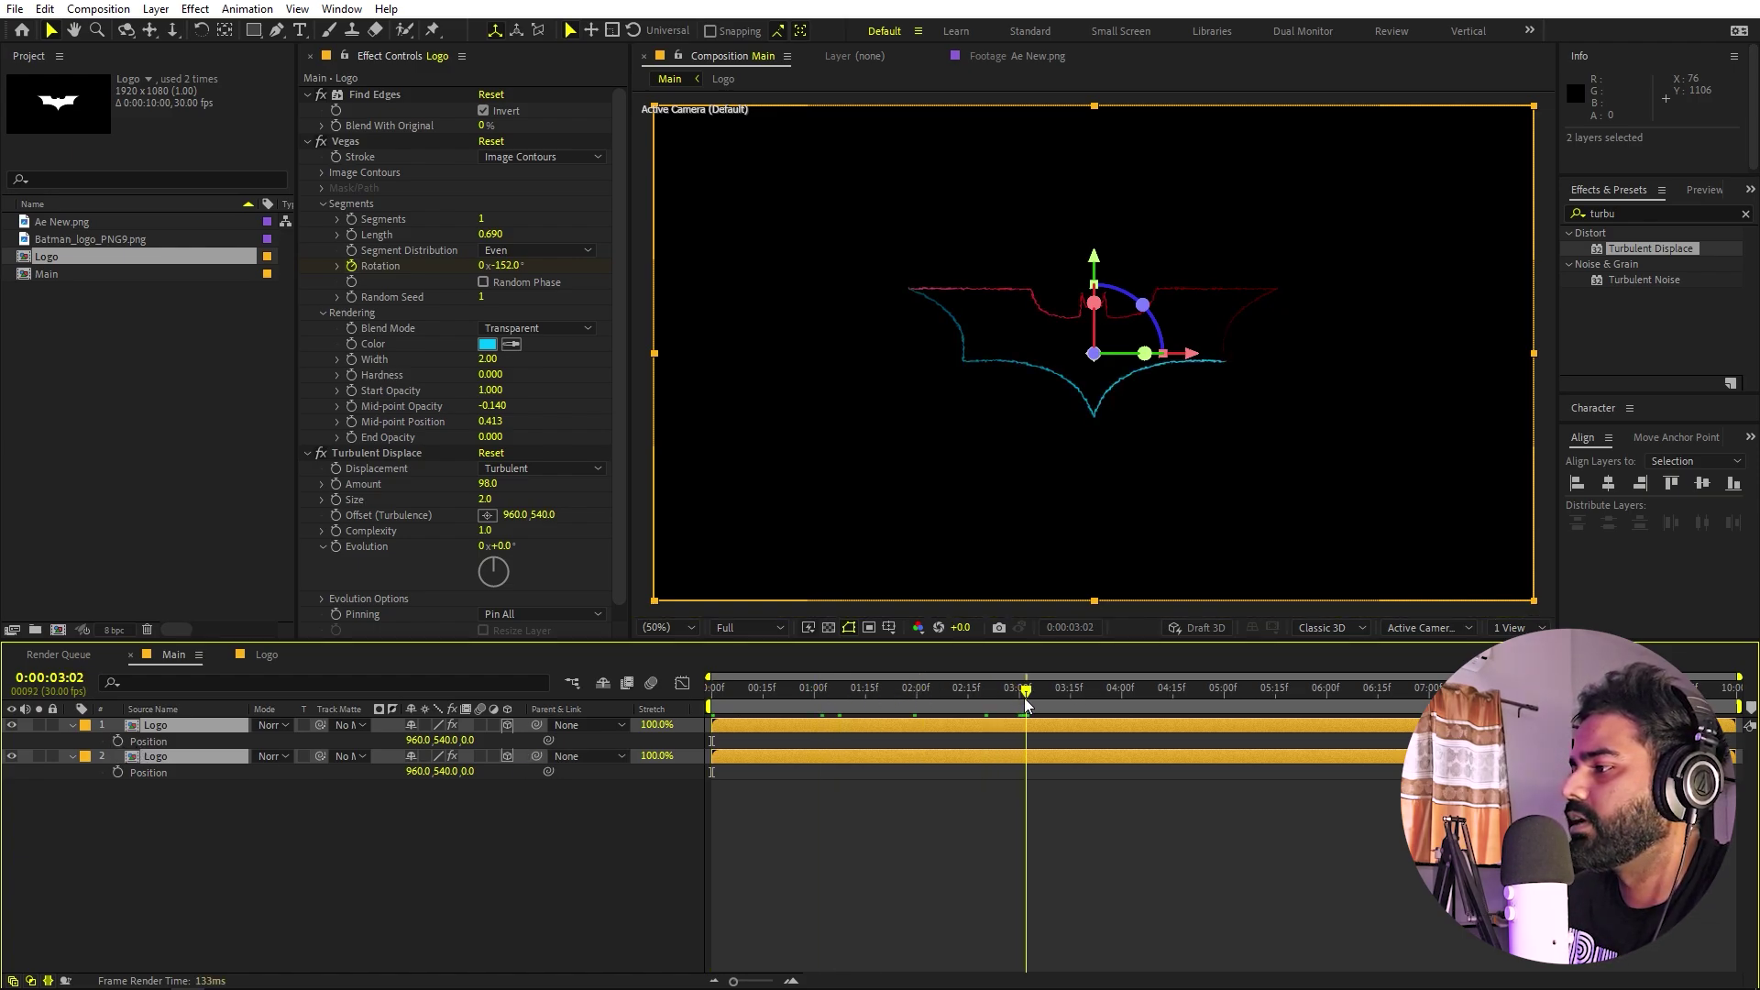
click(117, 741)
key(Home)
click(537, 851)
- Set both layers' Z position to -800 at frame 0 and preview the depth move
mouse_move(468, 741)
mouse_down()
mouse_move(550, 740)
mouse_move(440, 741)
mouse_up()
click(476, 740)
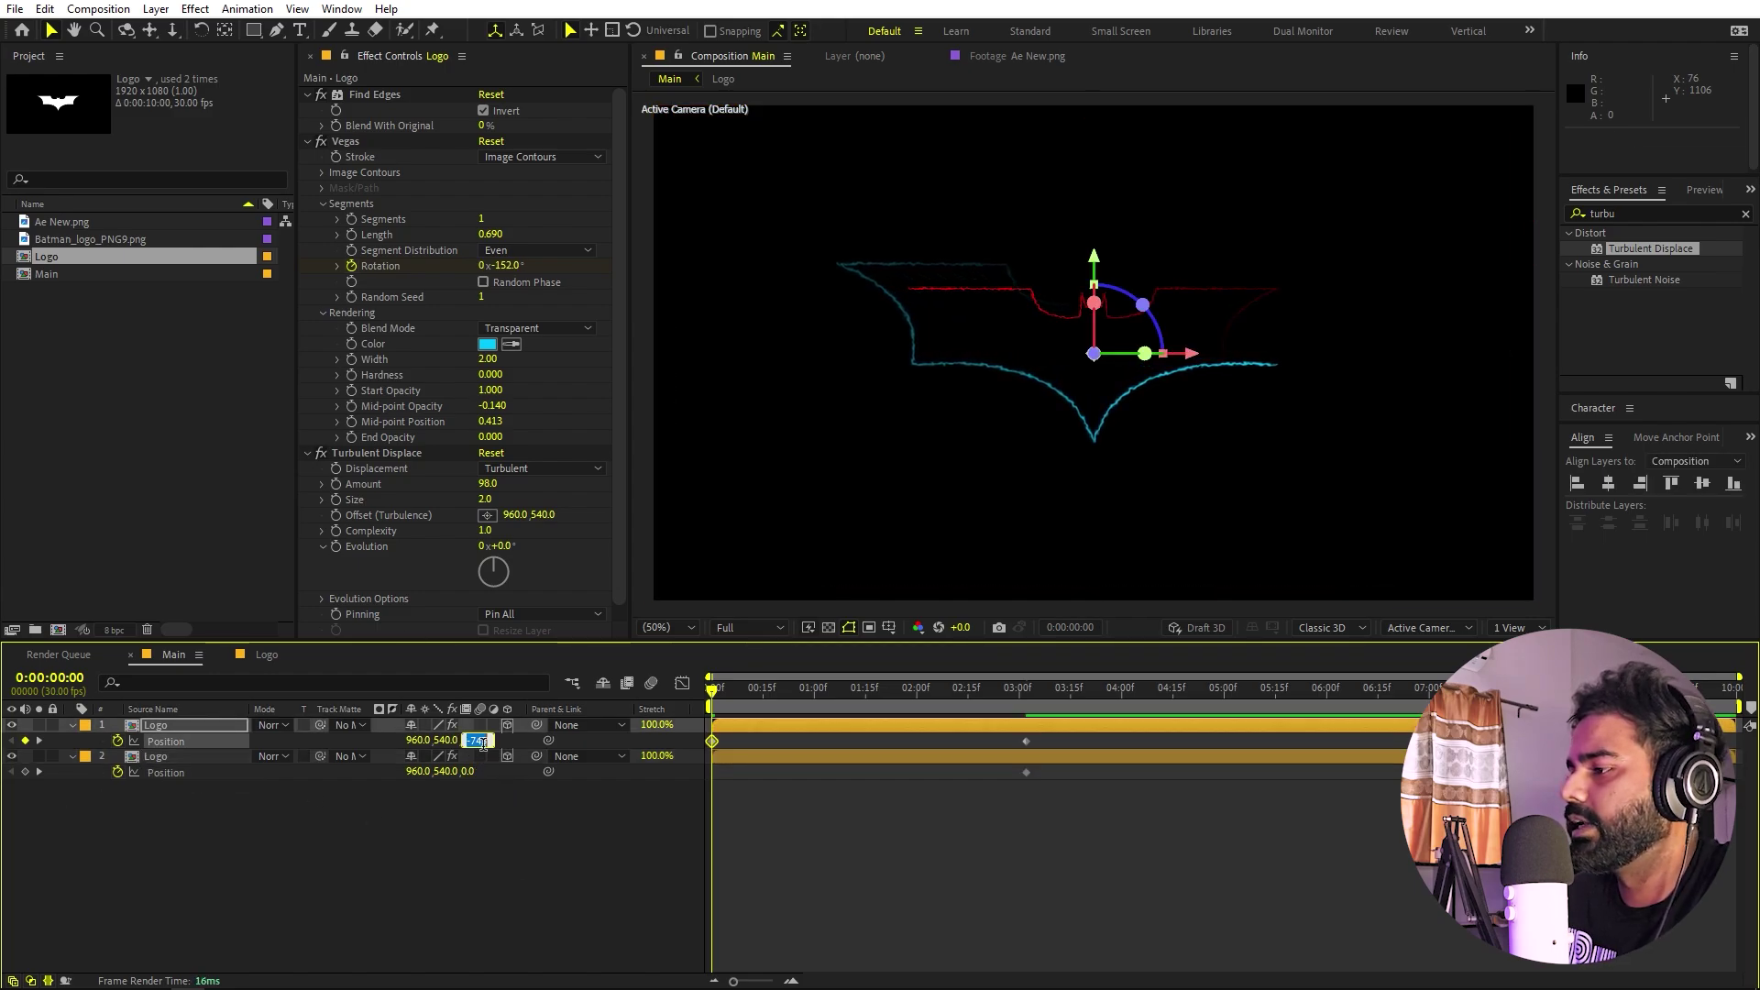
text(-800)
key(Return)
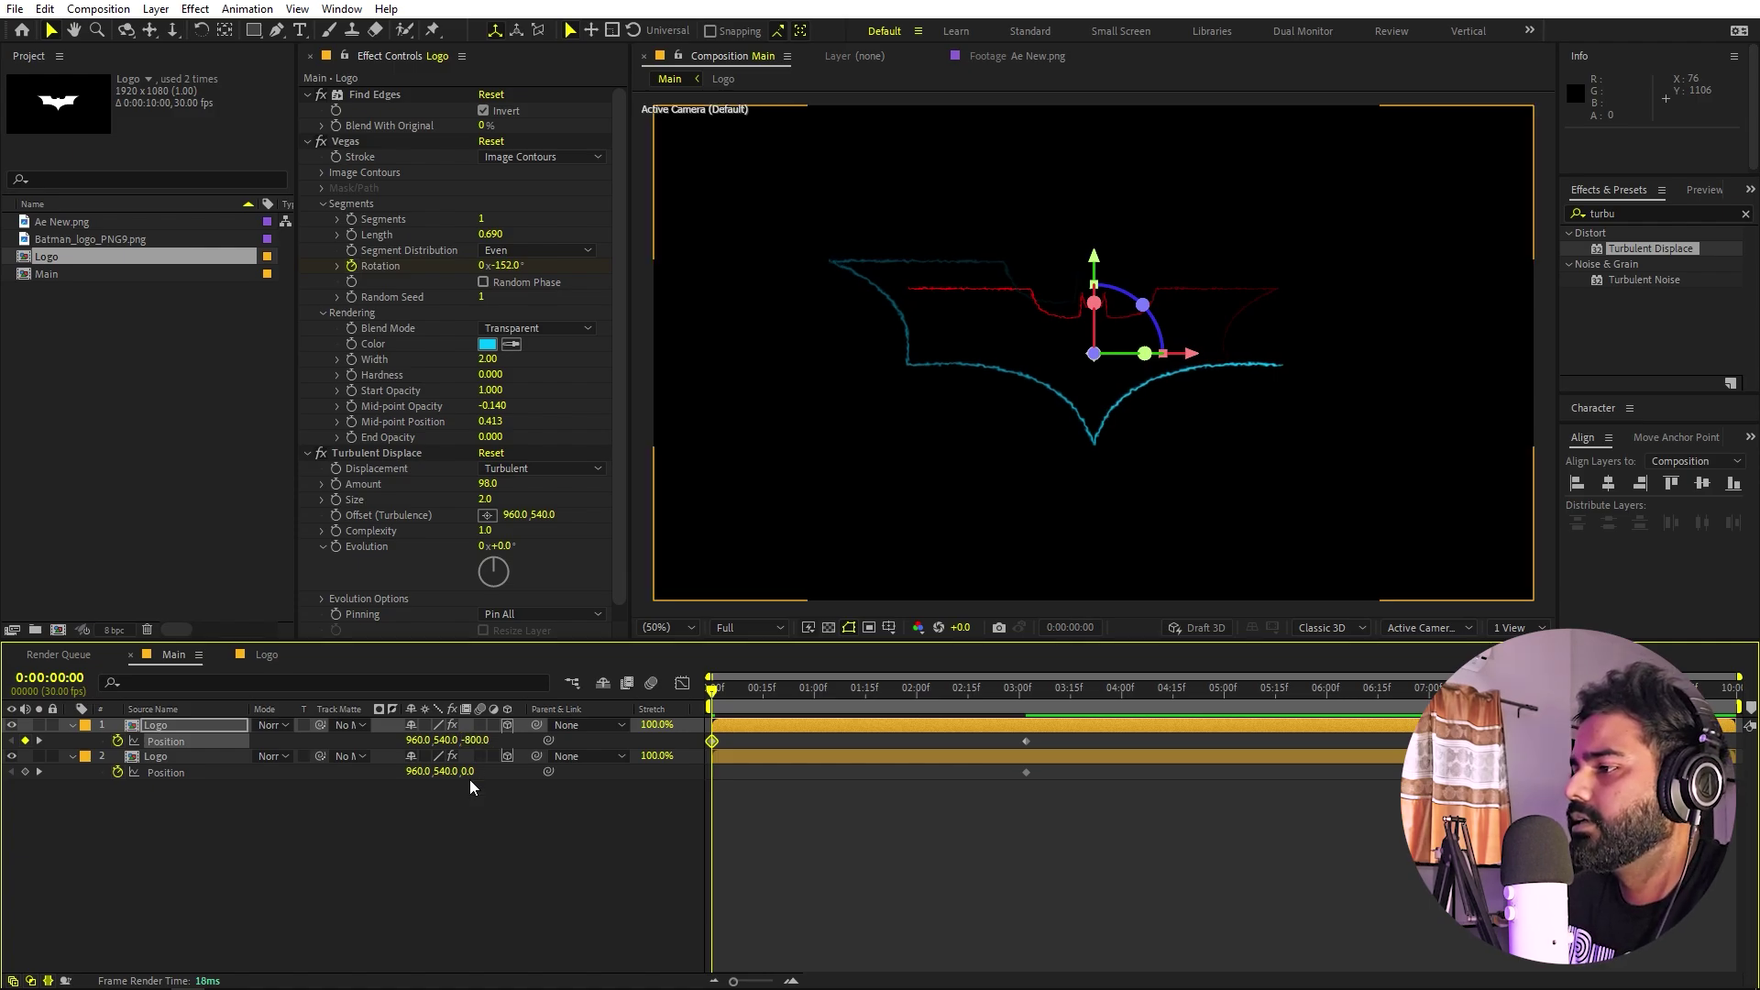
click(468, 771)
text(-8)
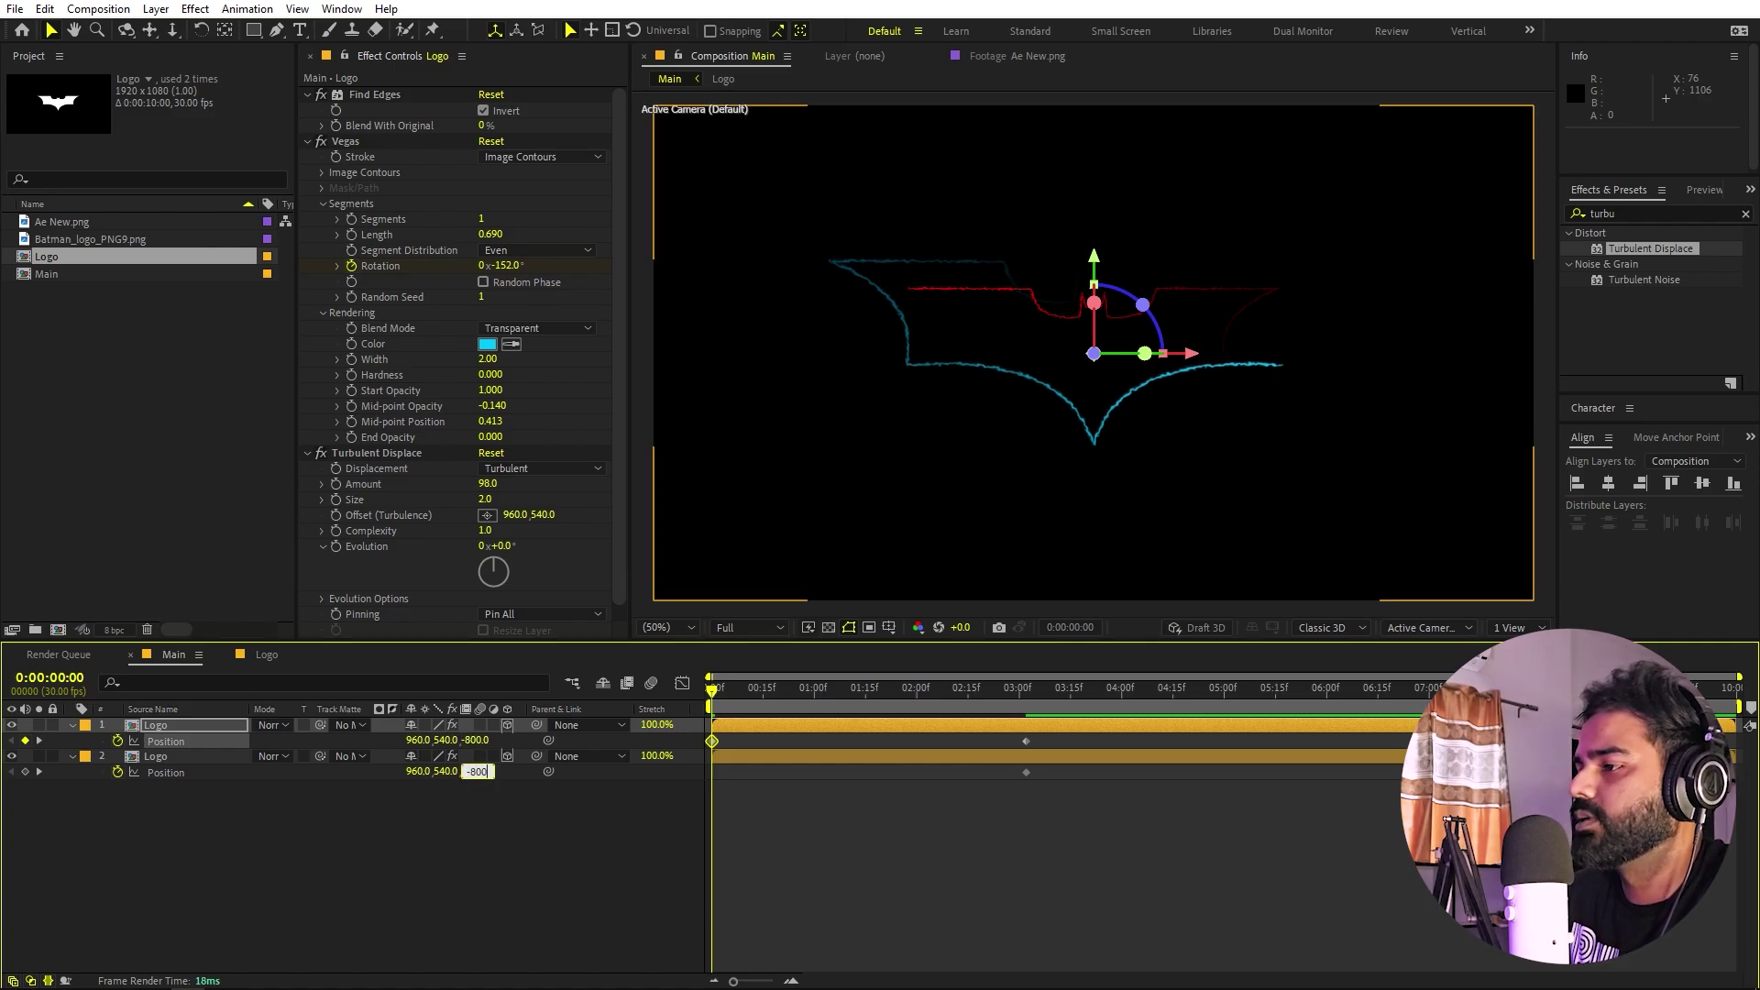
text(00)
key(Return)
click(1218, 838)
key(space)
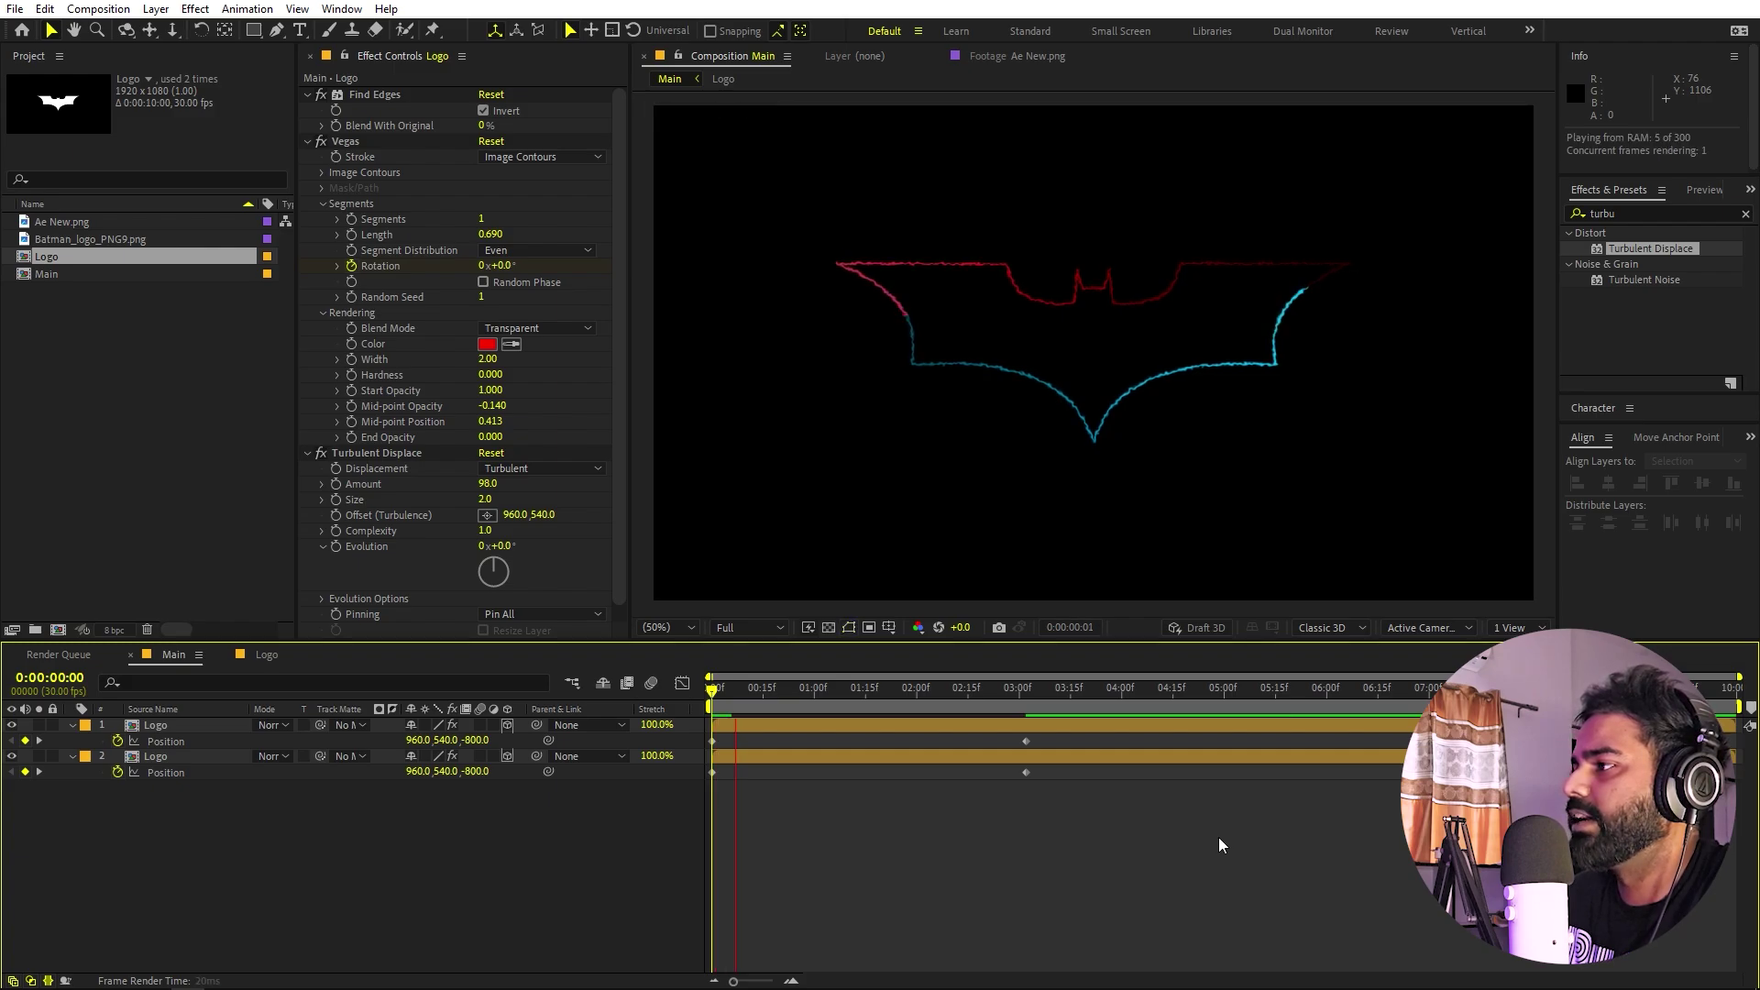
drag(807, 697, 979, 712)
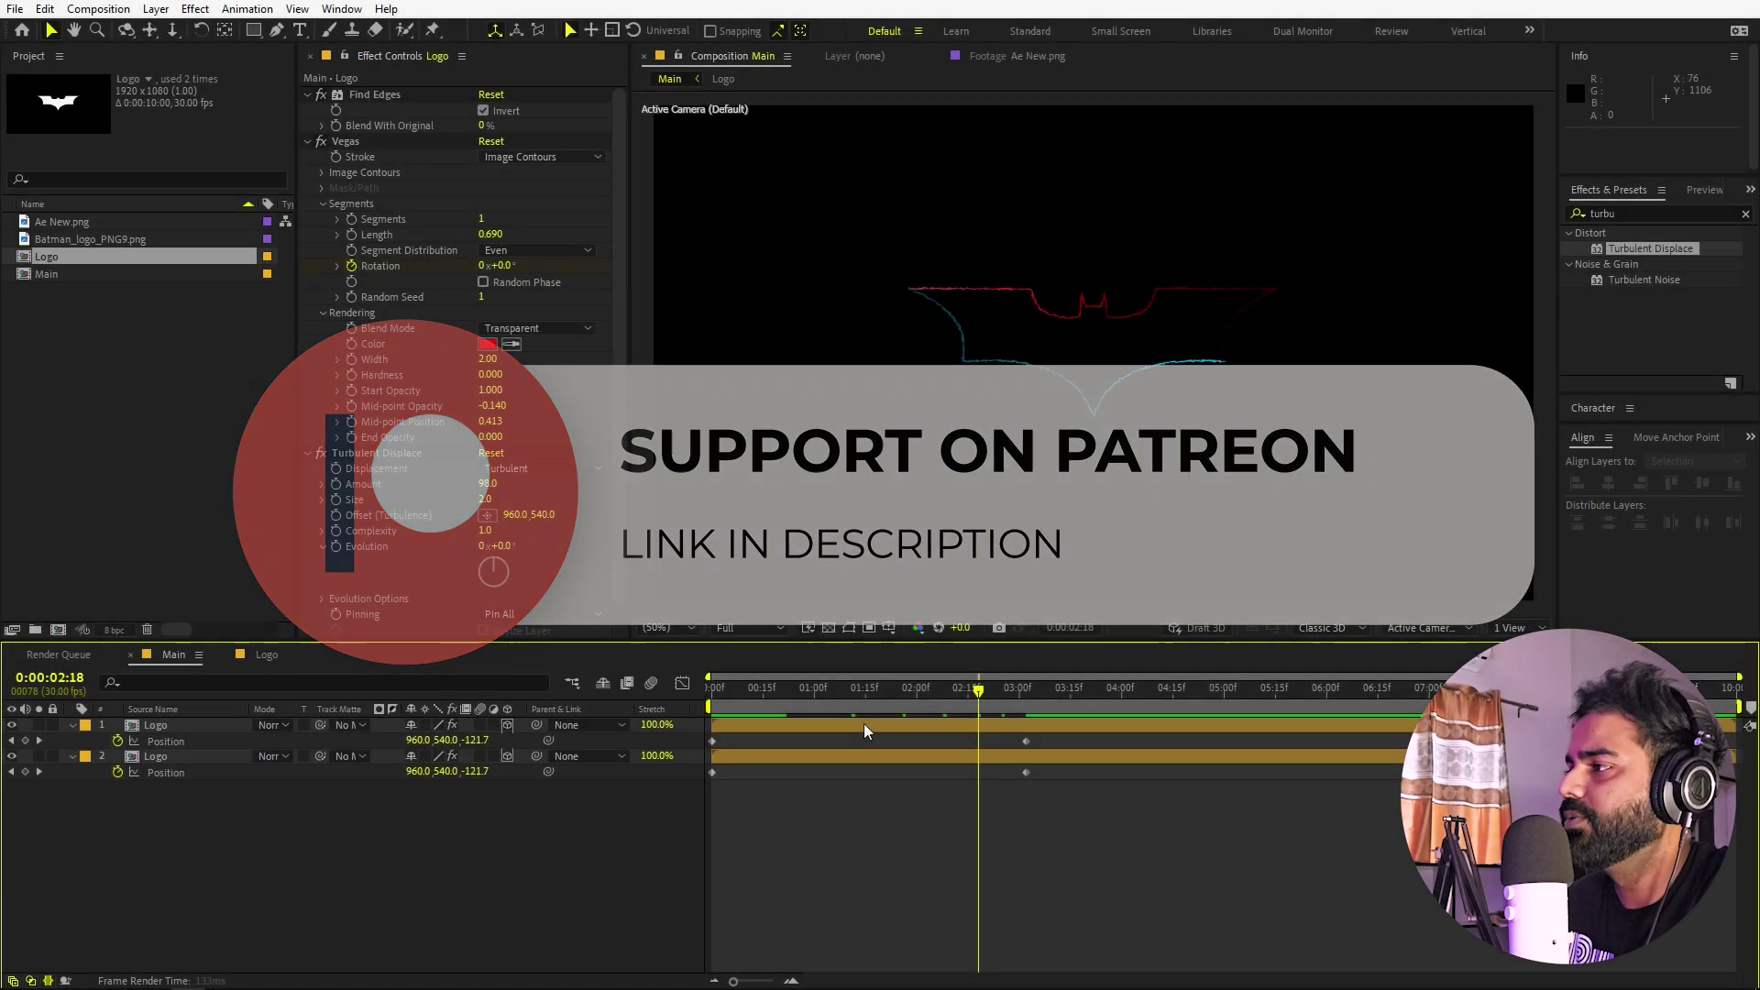
mouse_move(979, 711)
mouse_down()
mouse_move(1032, 711)
mouse_move(709, 728)
mouse_up()
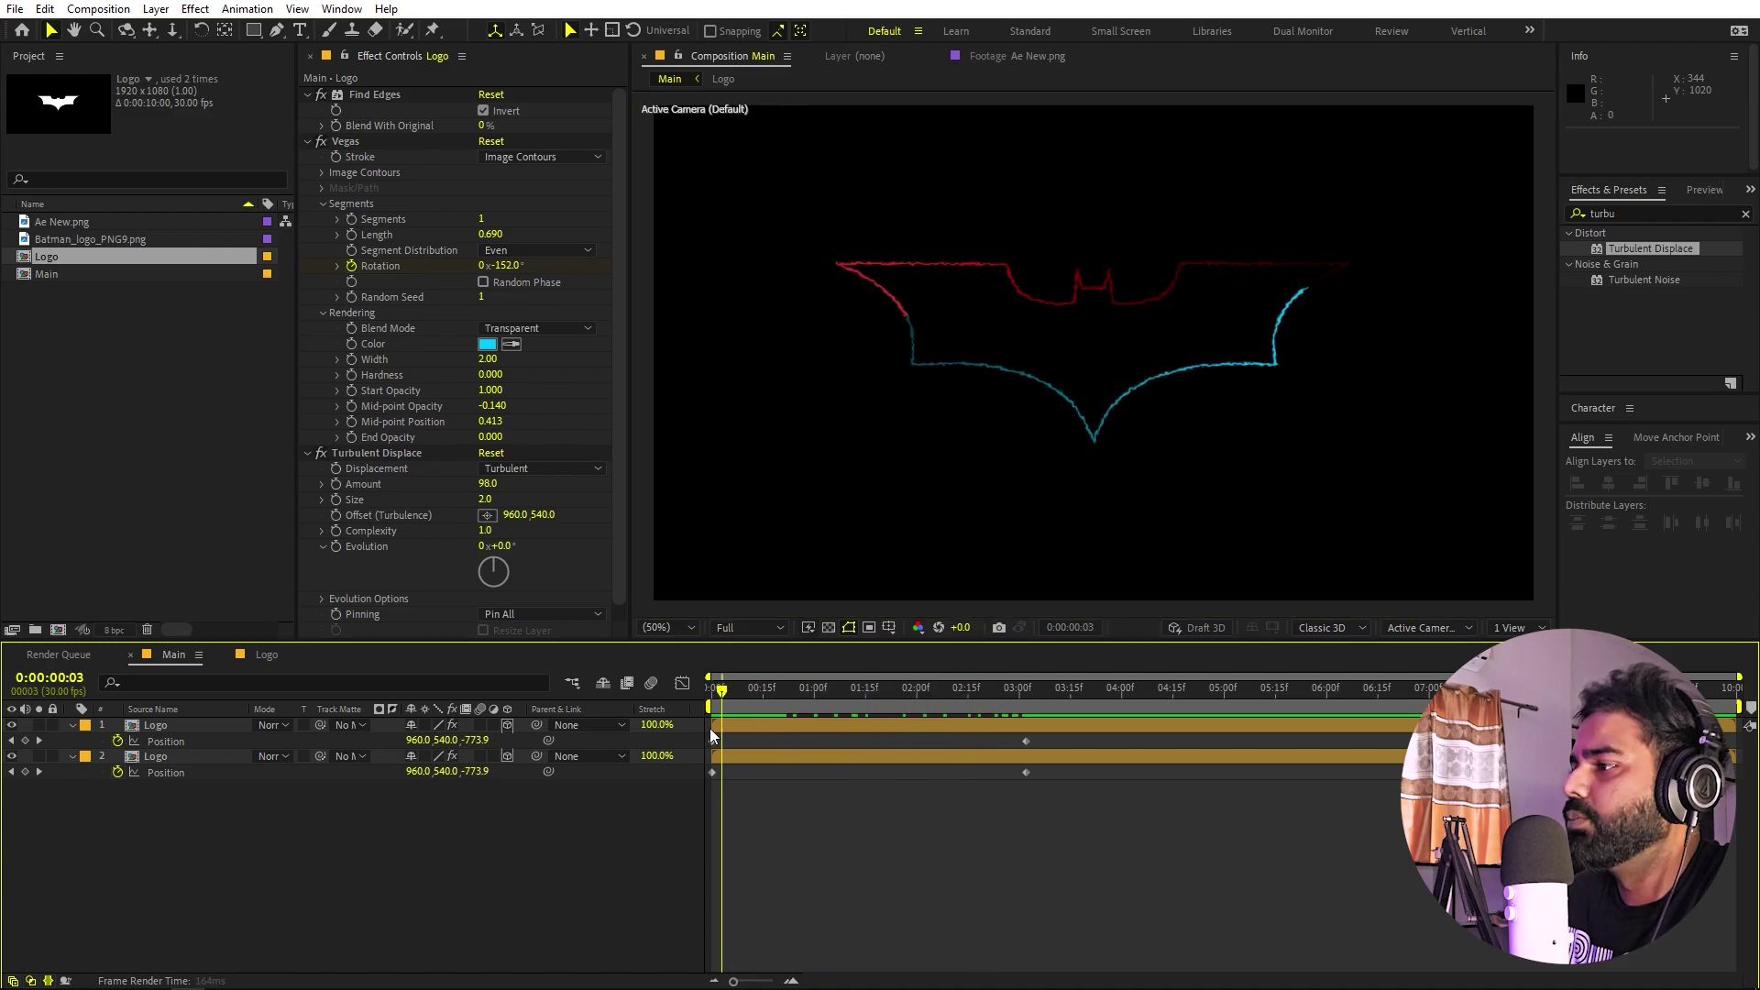
key(ctrl+a)
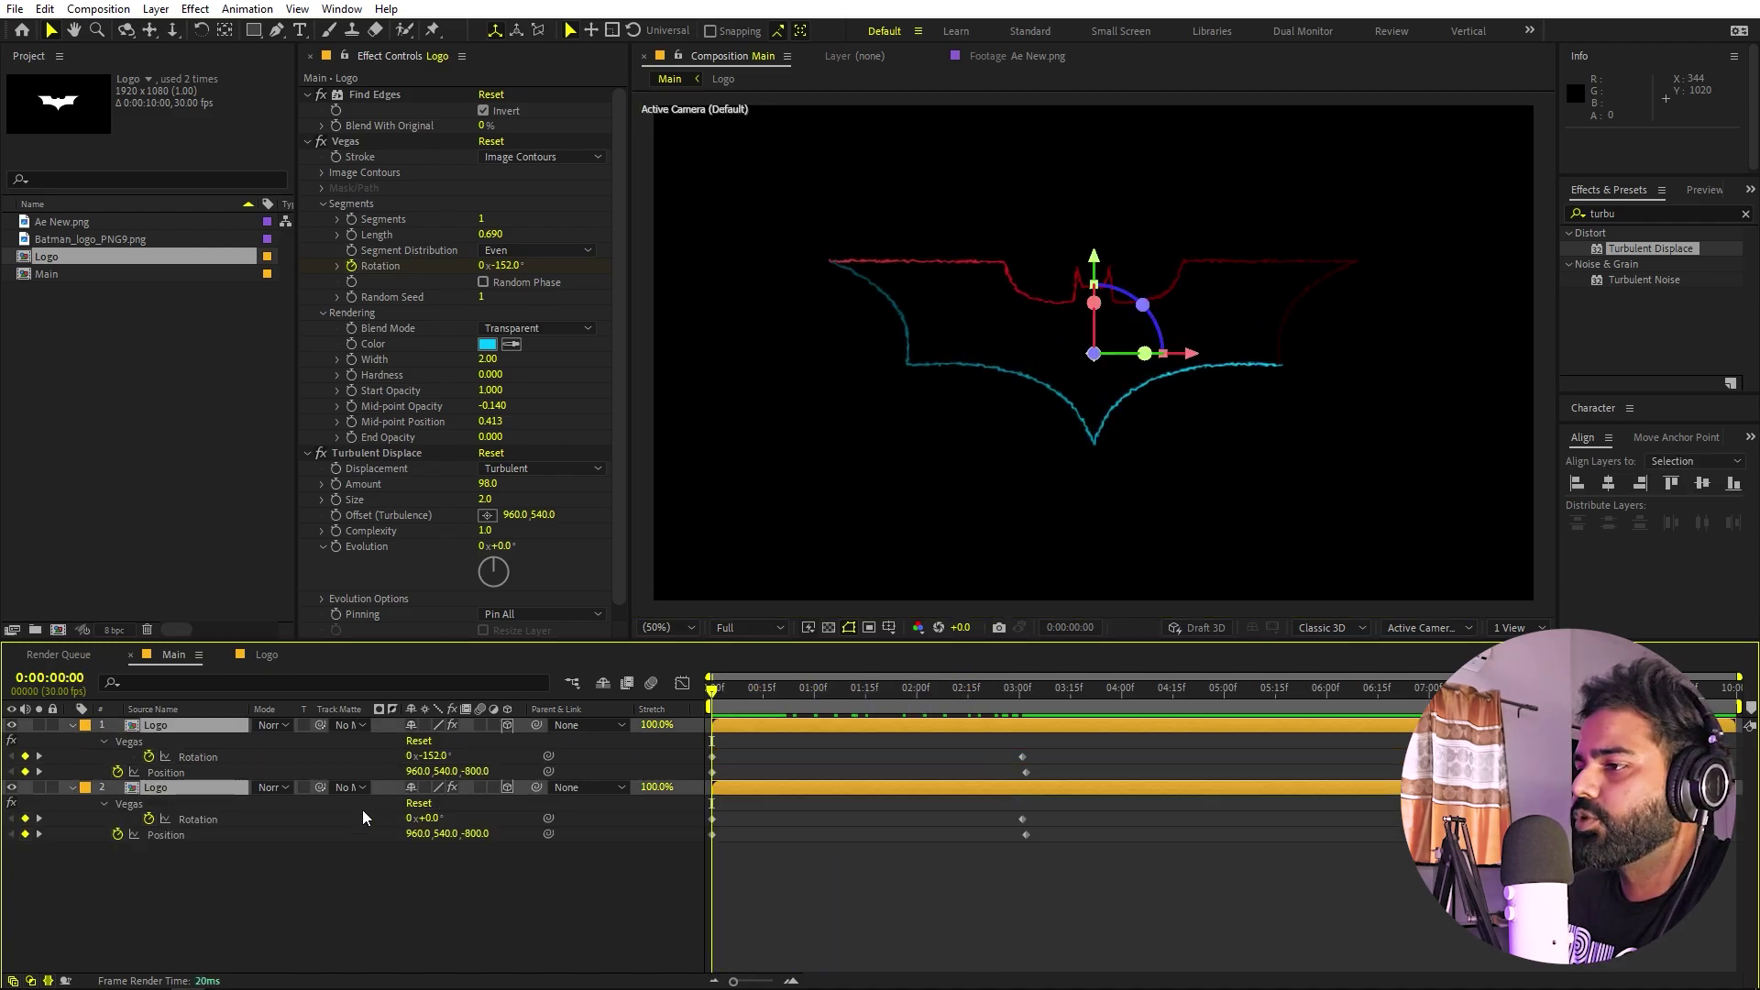
- Duplicate the top Logo layer and reveal the copy's animated properties
key(u)
click(283, 849)
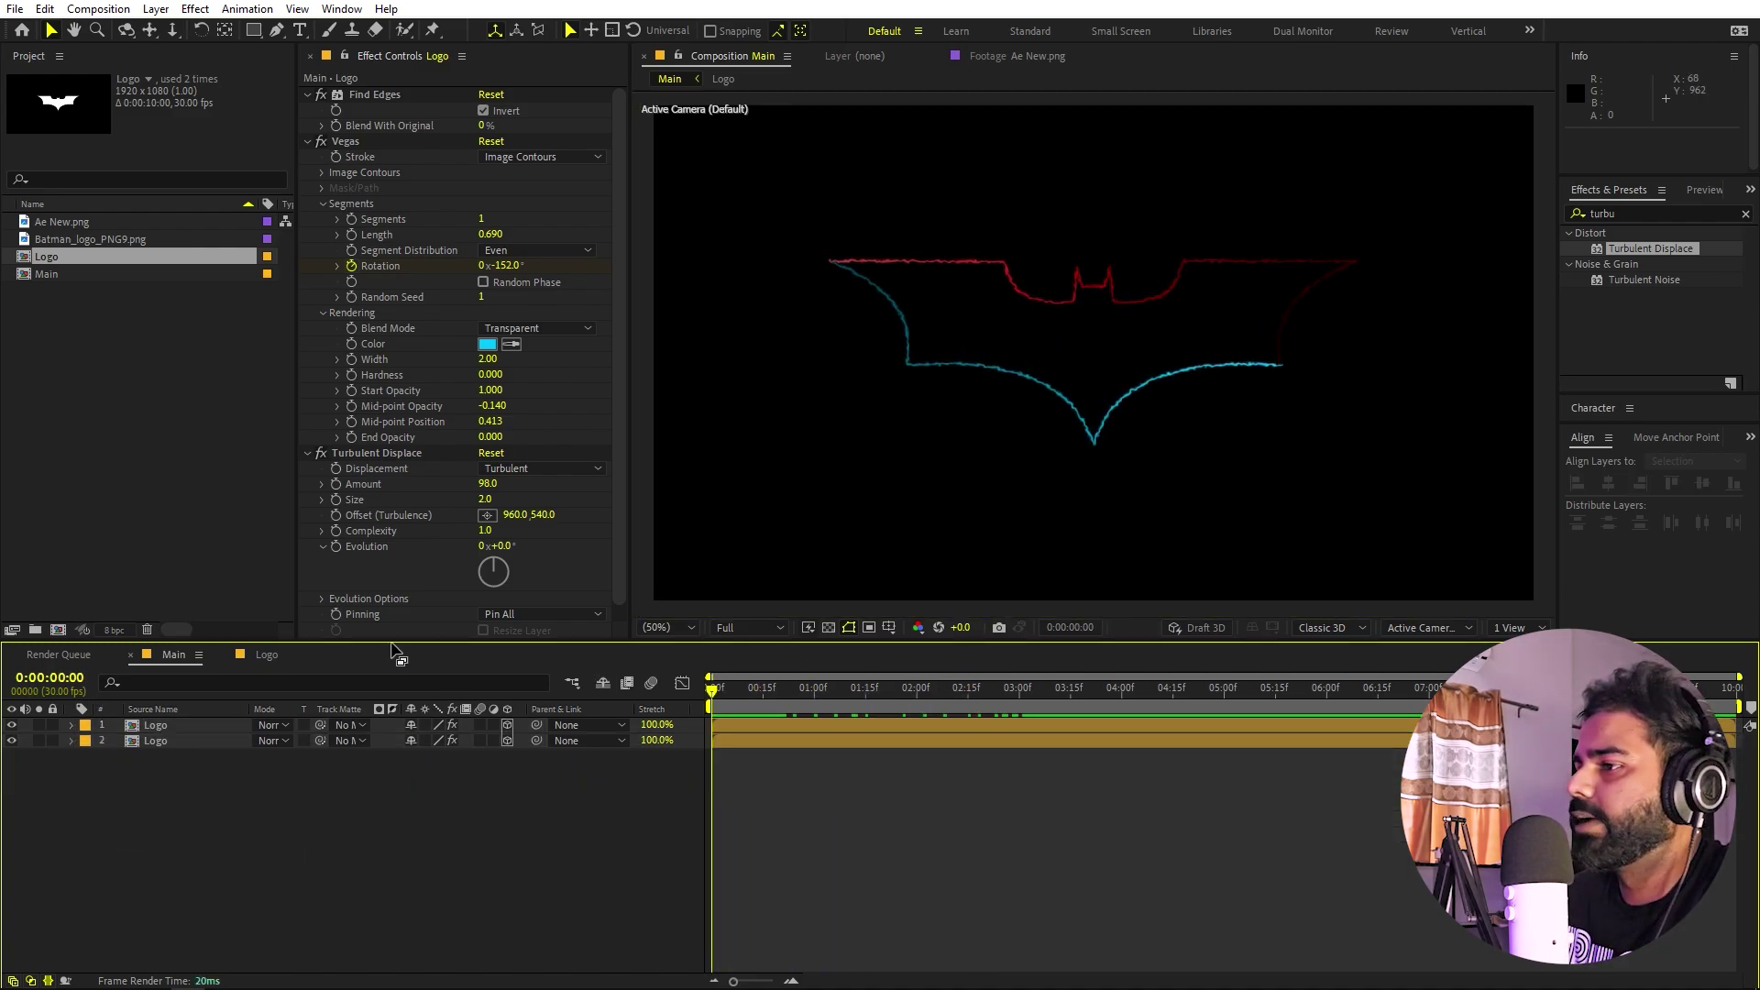
click(167, 729)
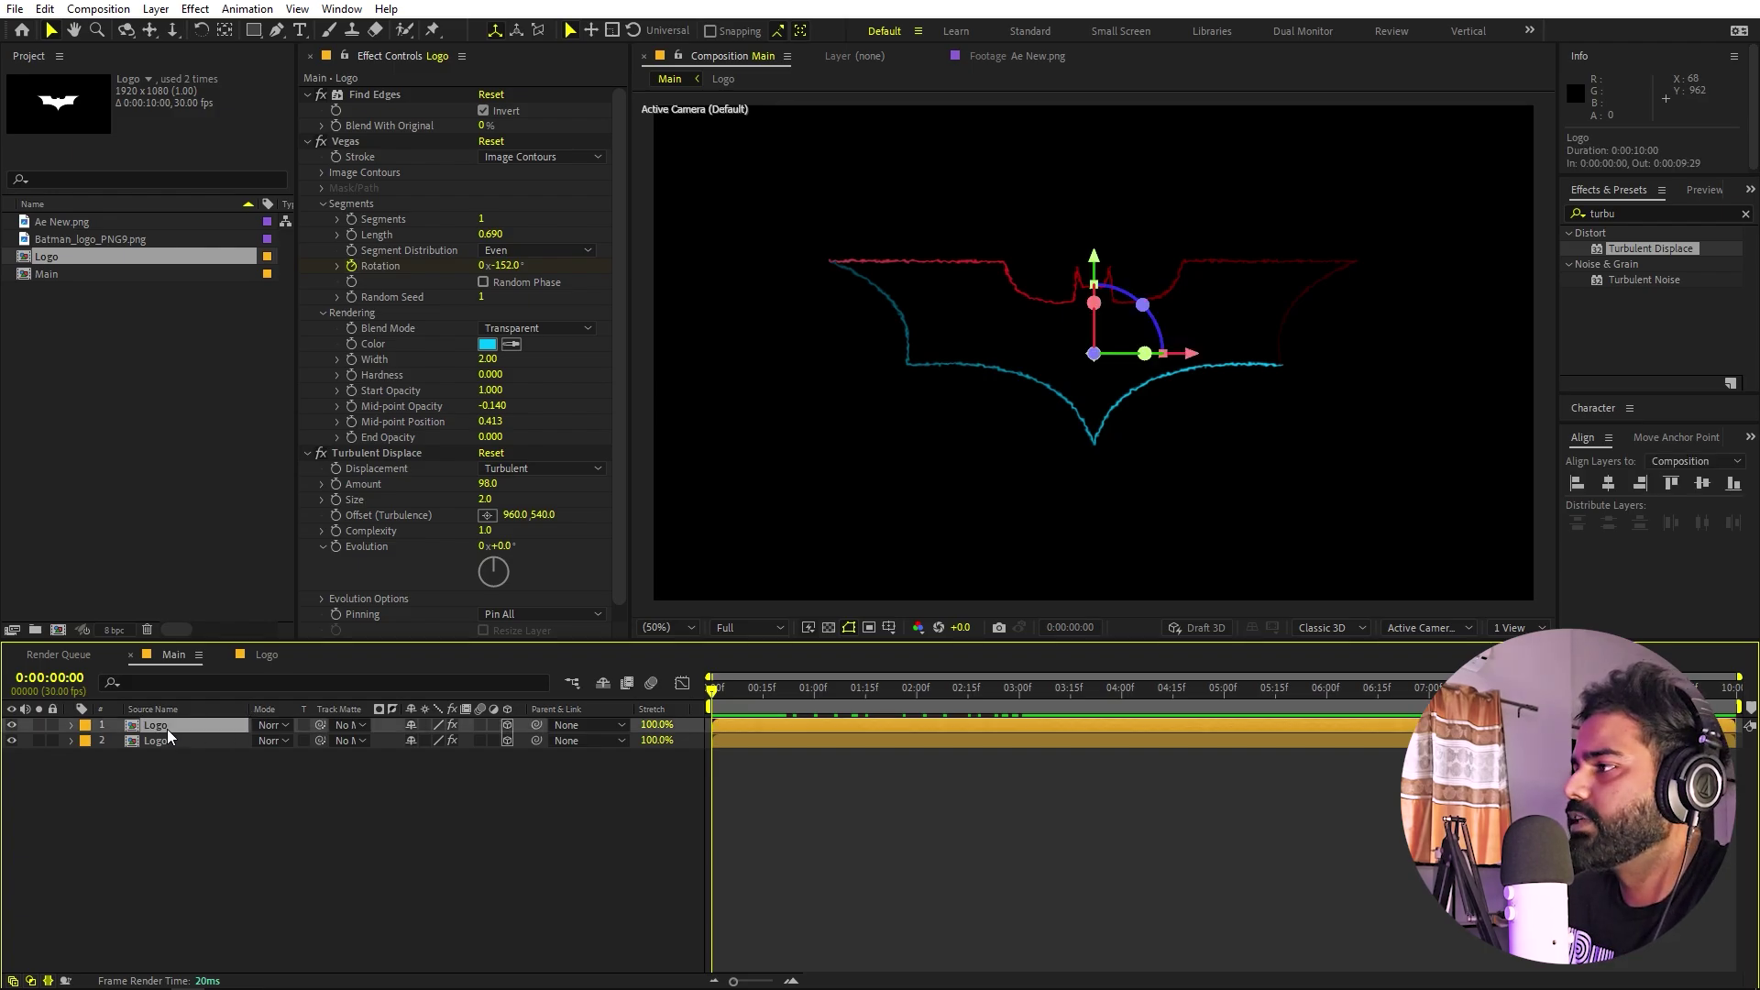
key(ctrl+d)
key(u)
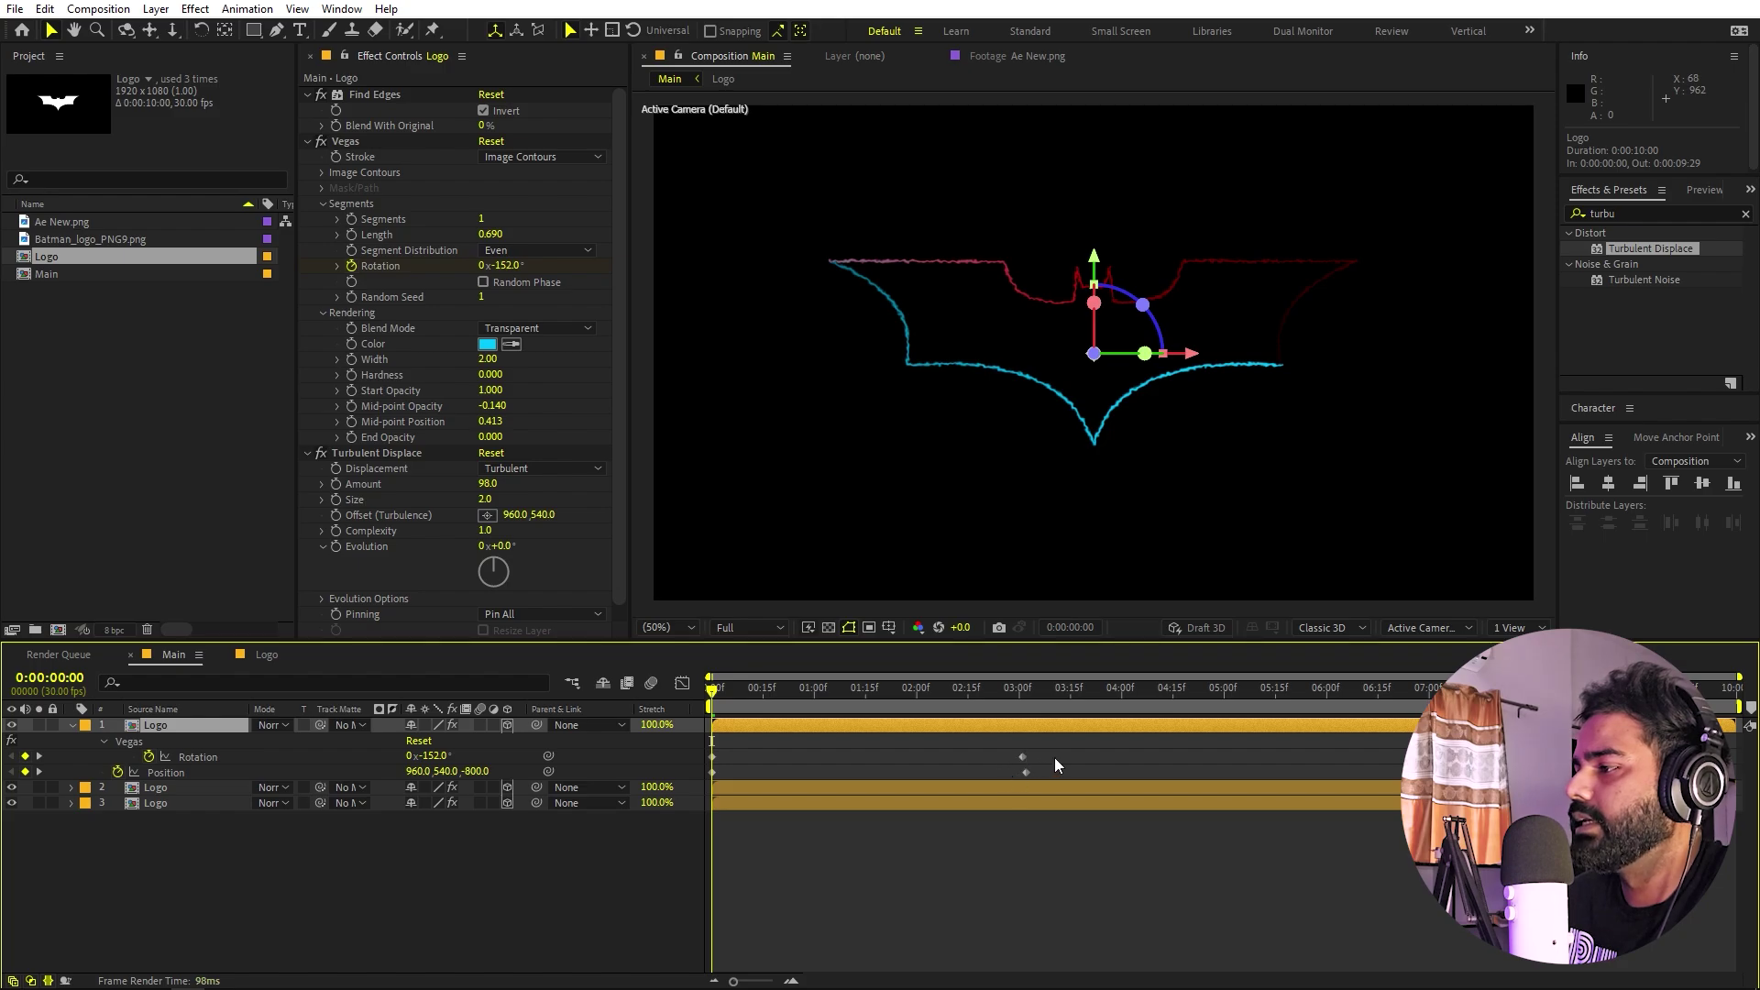
- Set the copy's Vegas stroke colour to white, FFFFFF
drag(1054, 758, 516, 737)
click(488, 344)
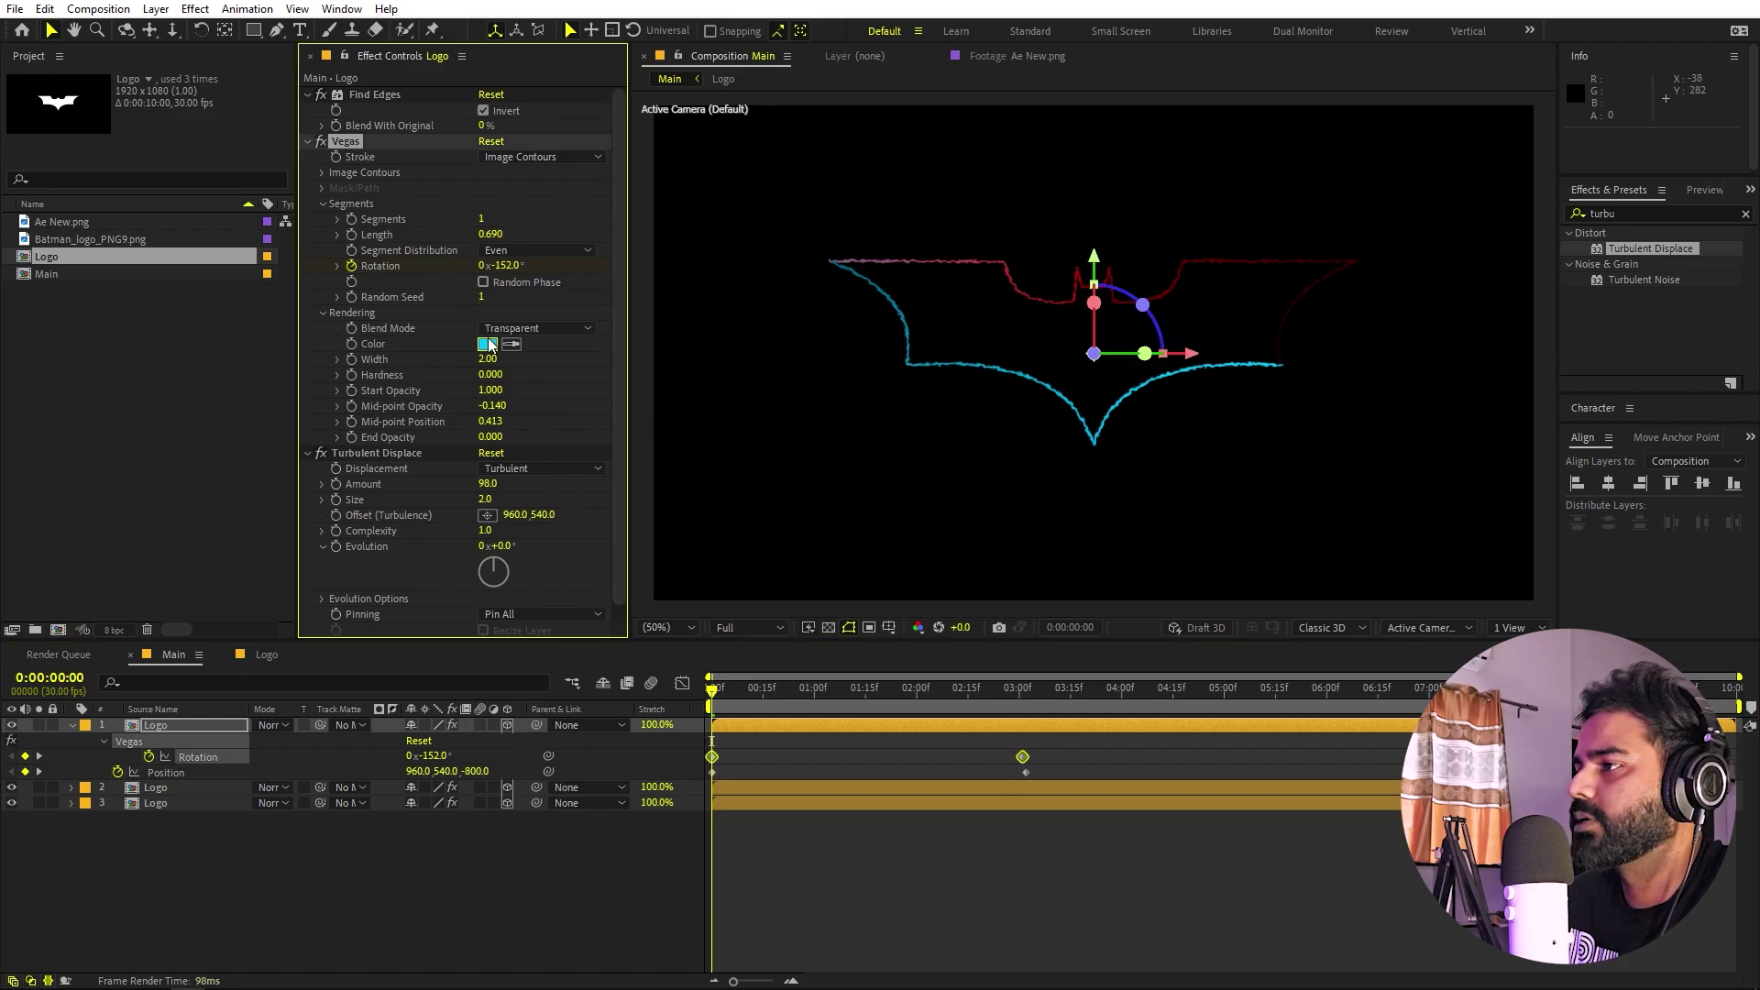
text(FFFFFF)
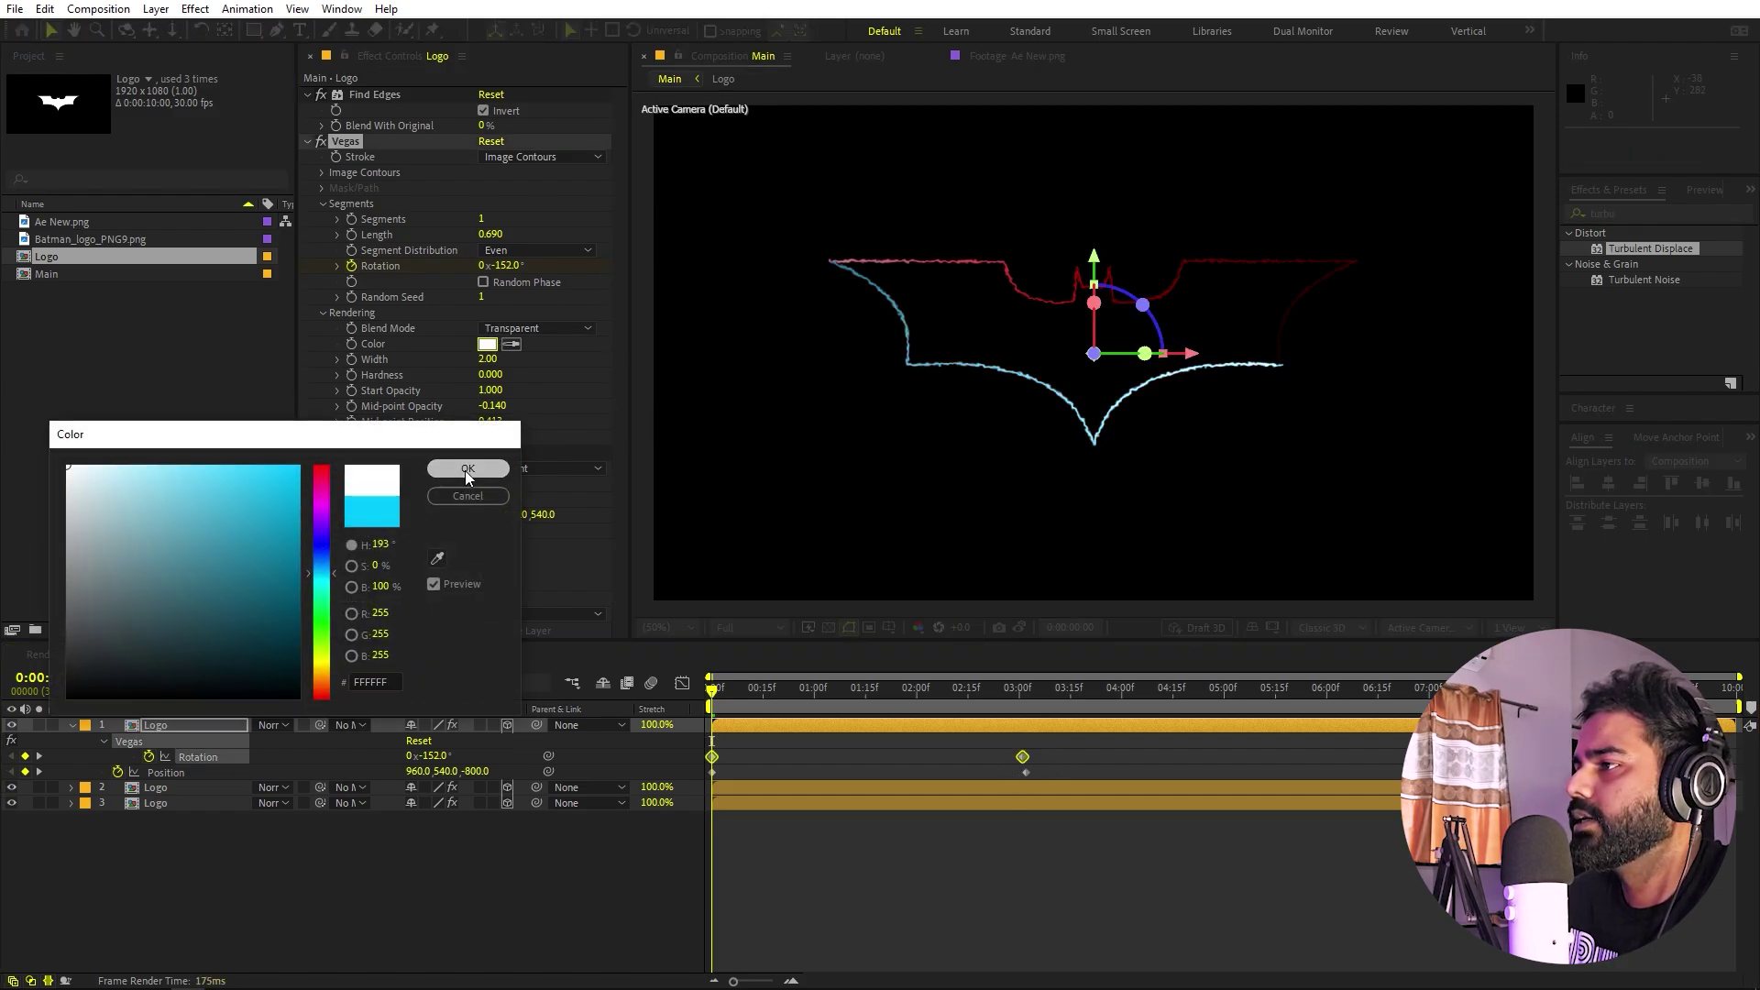
click(466, 471)
- Shift the white stroke's Vegas Rotation to +126° and preview the three strokes
click(492, 207)
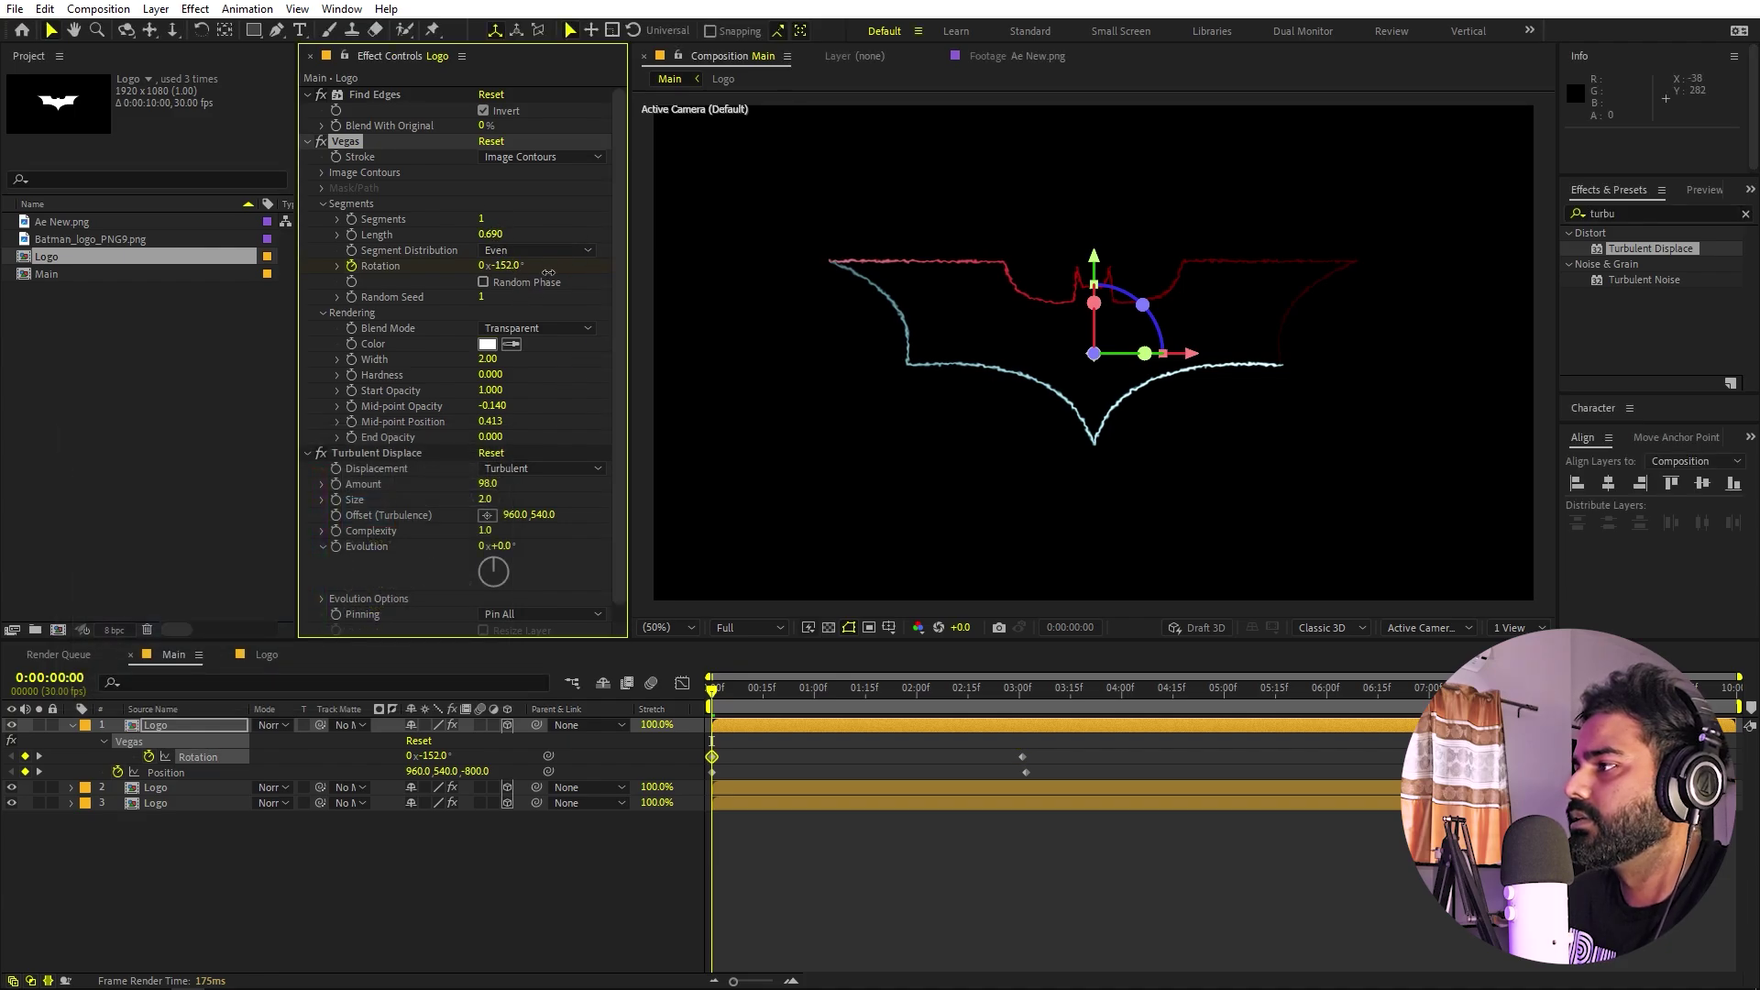
drag(549, 273, 743, 255)
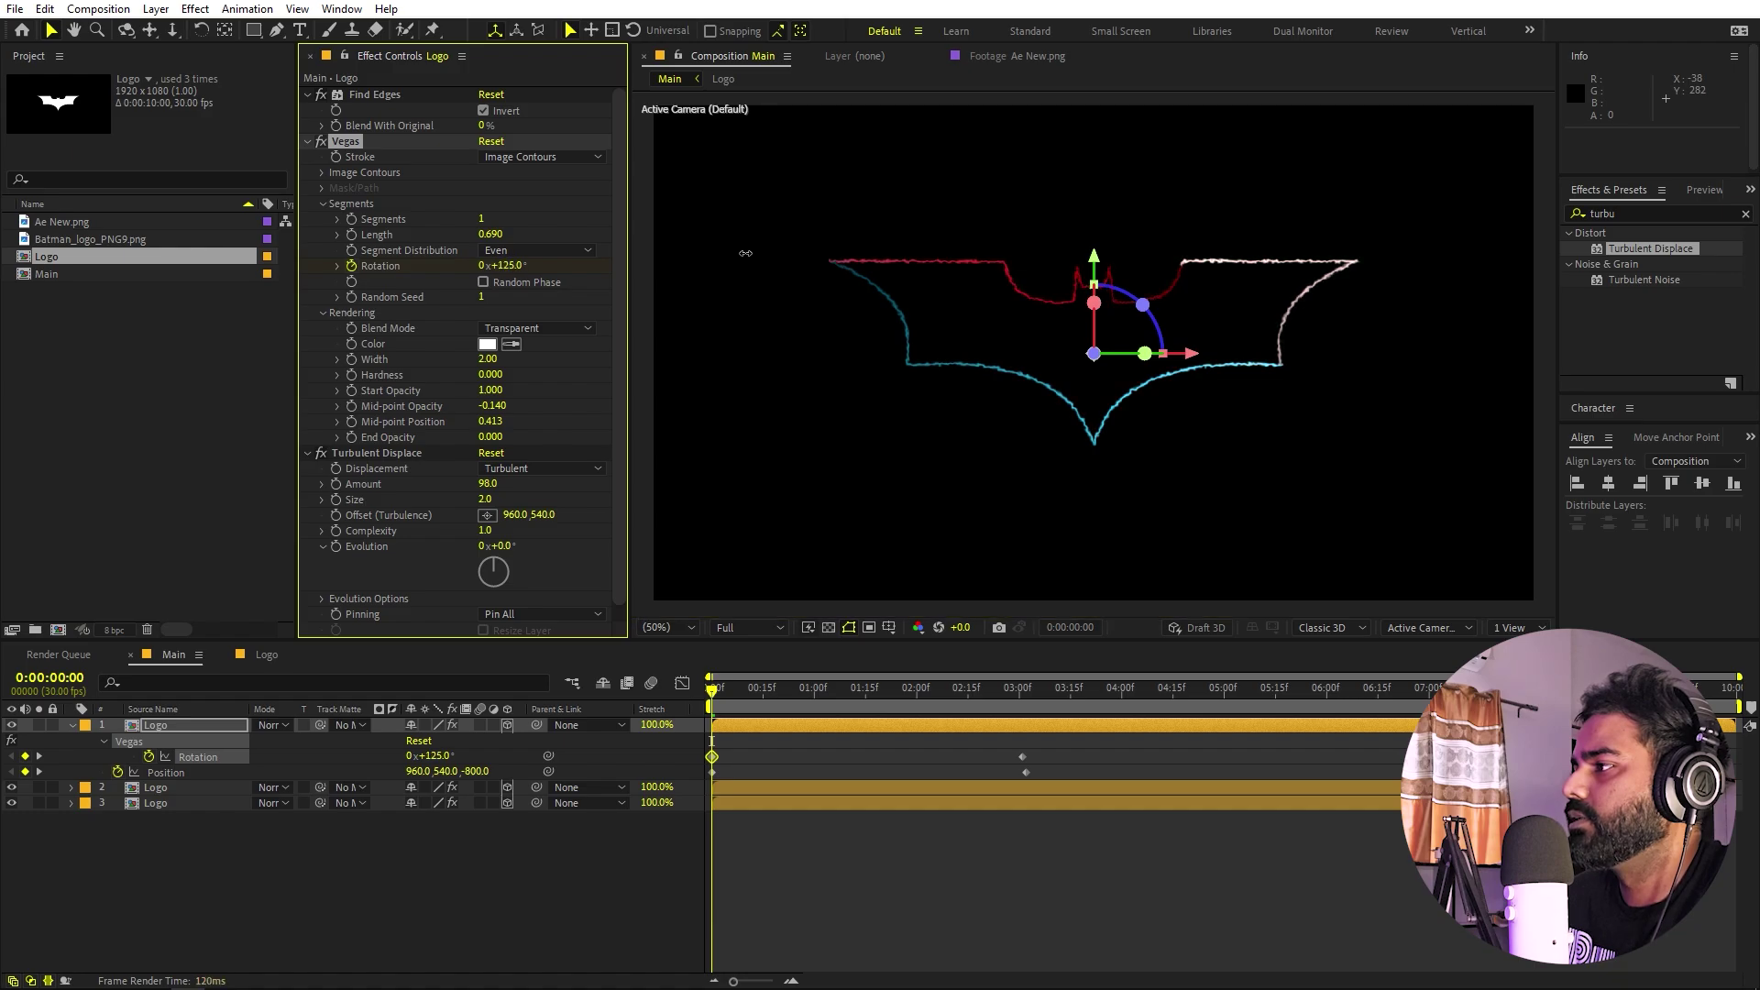
click(921, 831)
key(space)
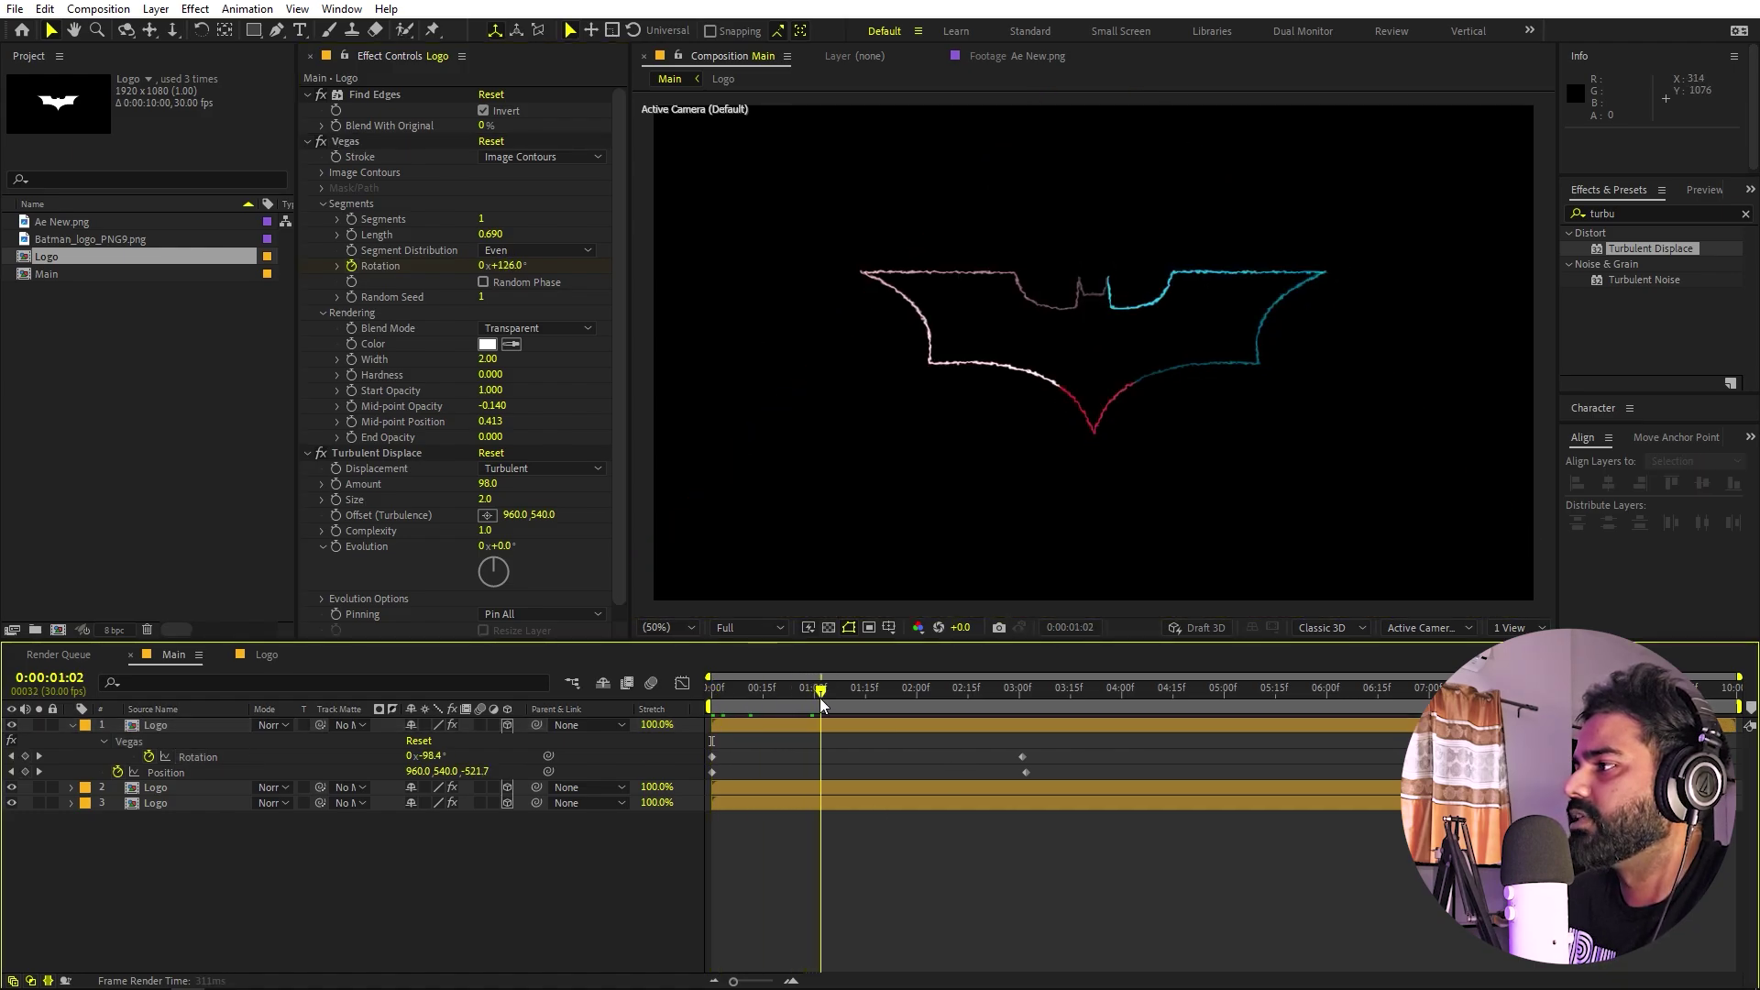
key(space)
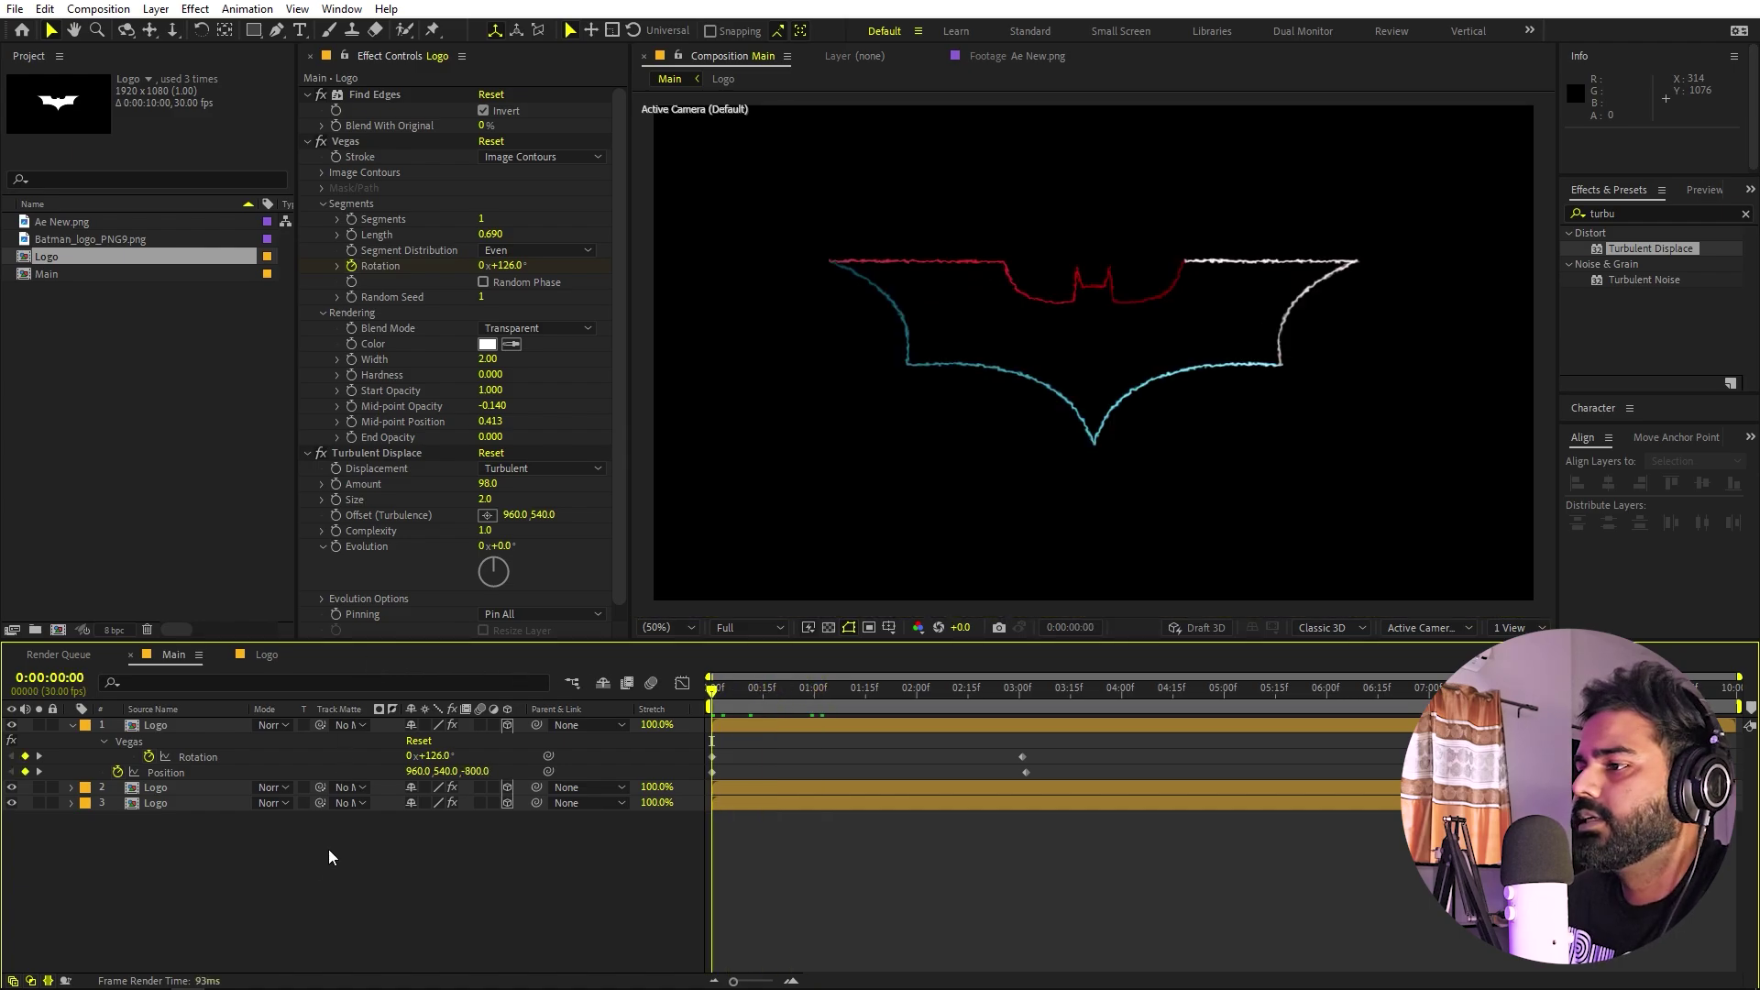
click(70, 725)
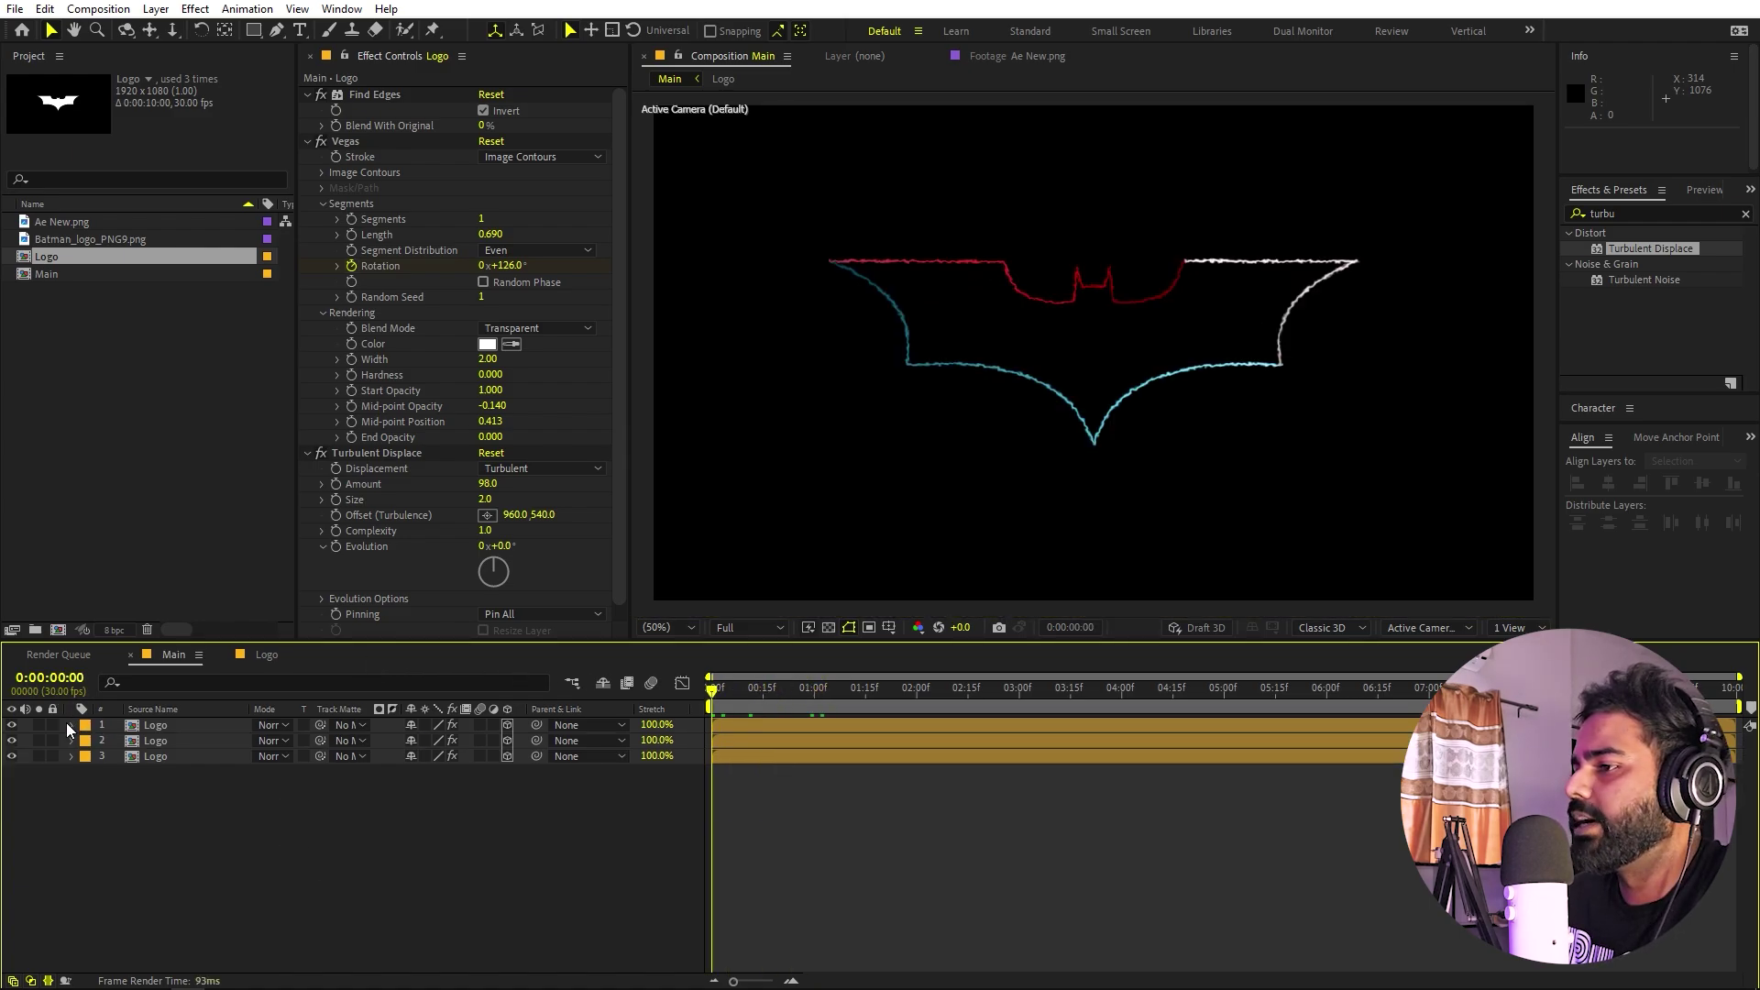
- Duplicate the top Logo layer again, enable Random Phase and set Random Seed to 315
click(152, 727)
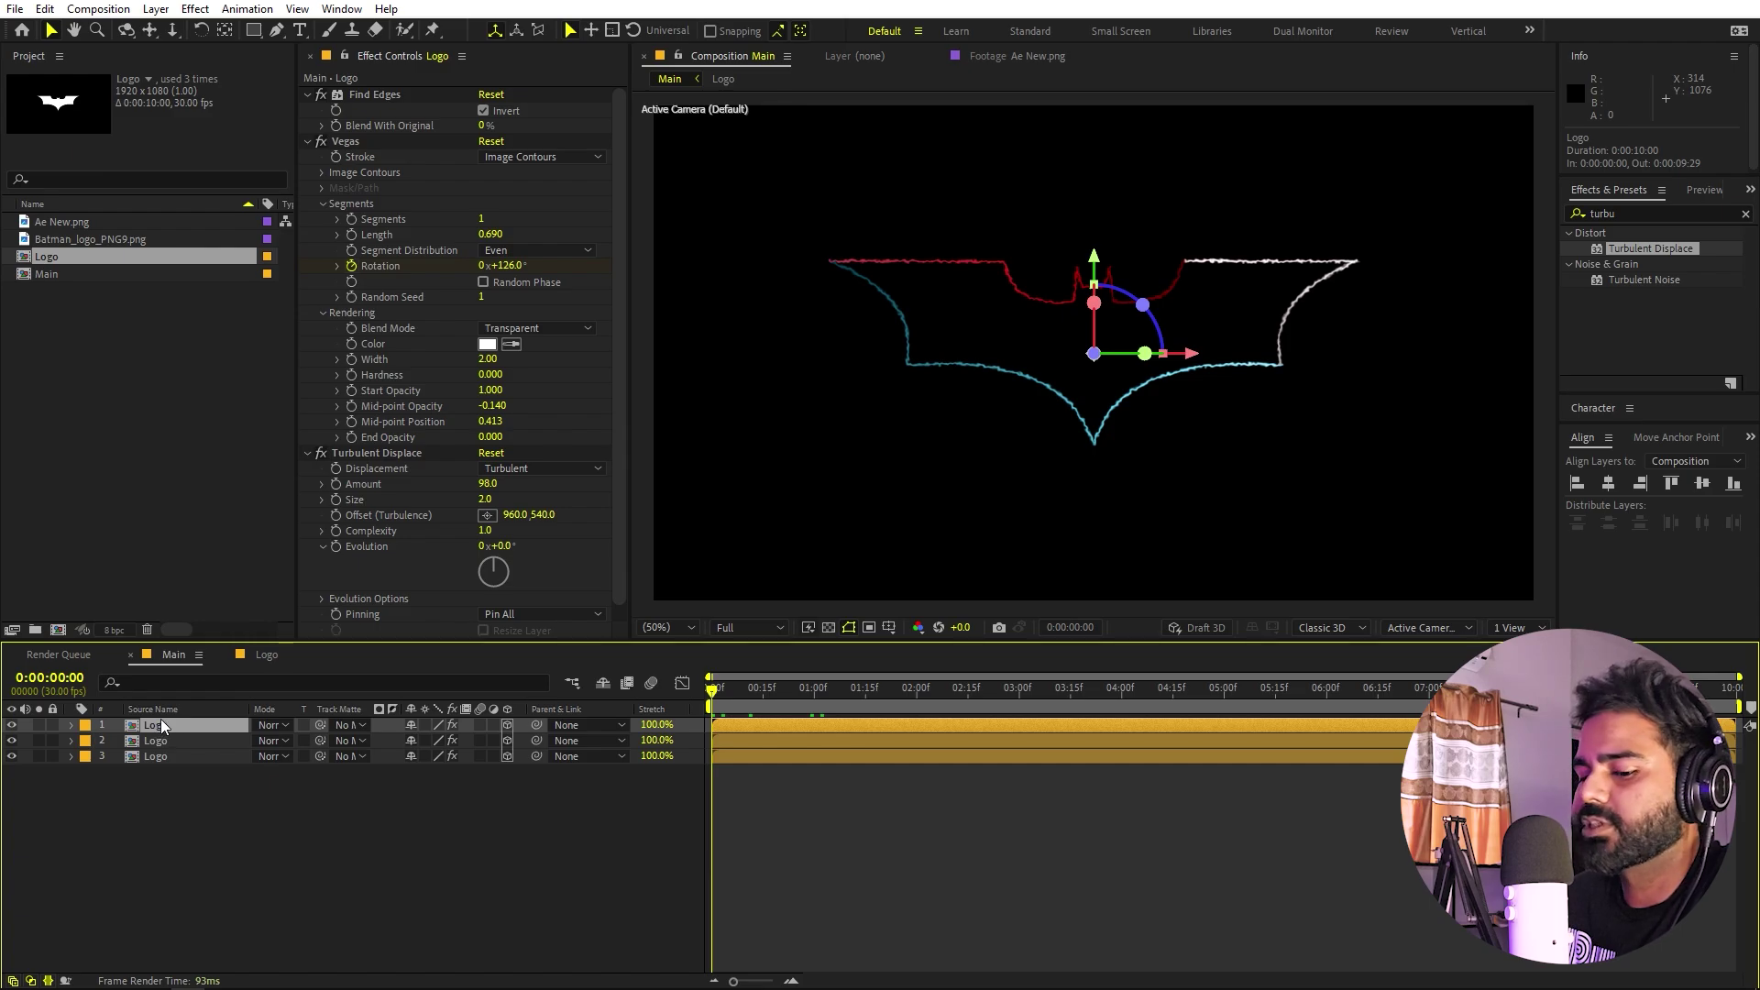
key(ctrl+d)
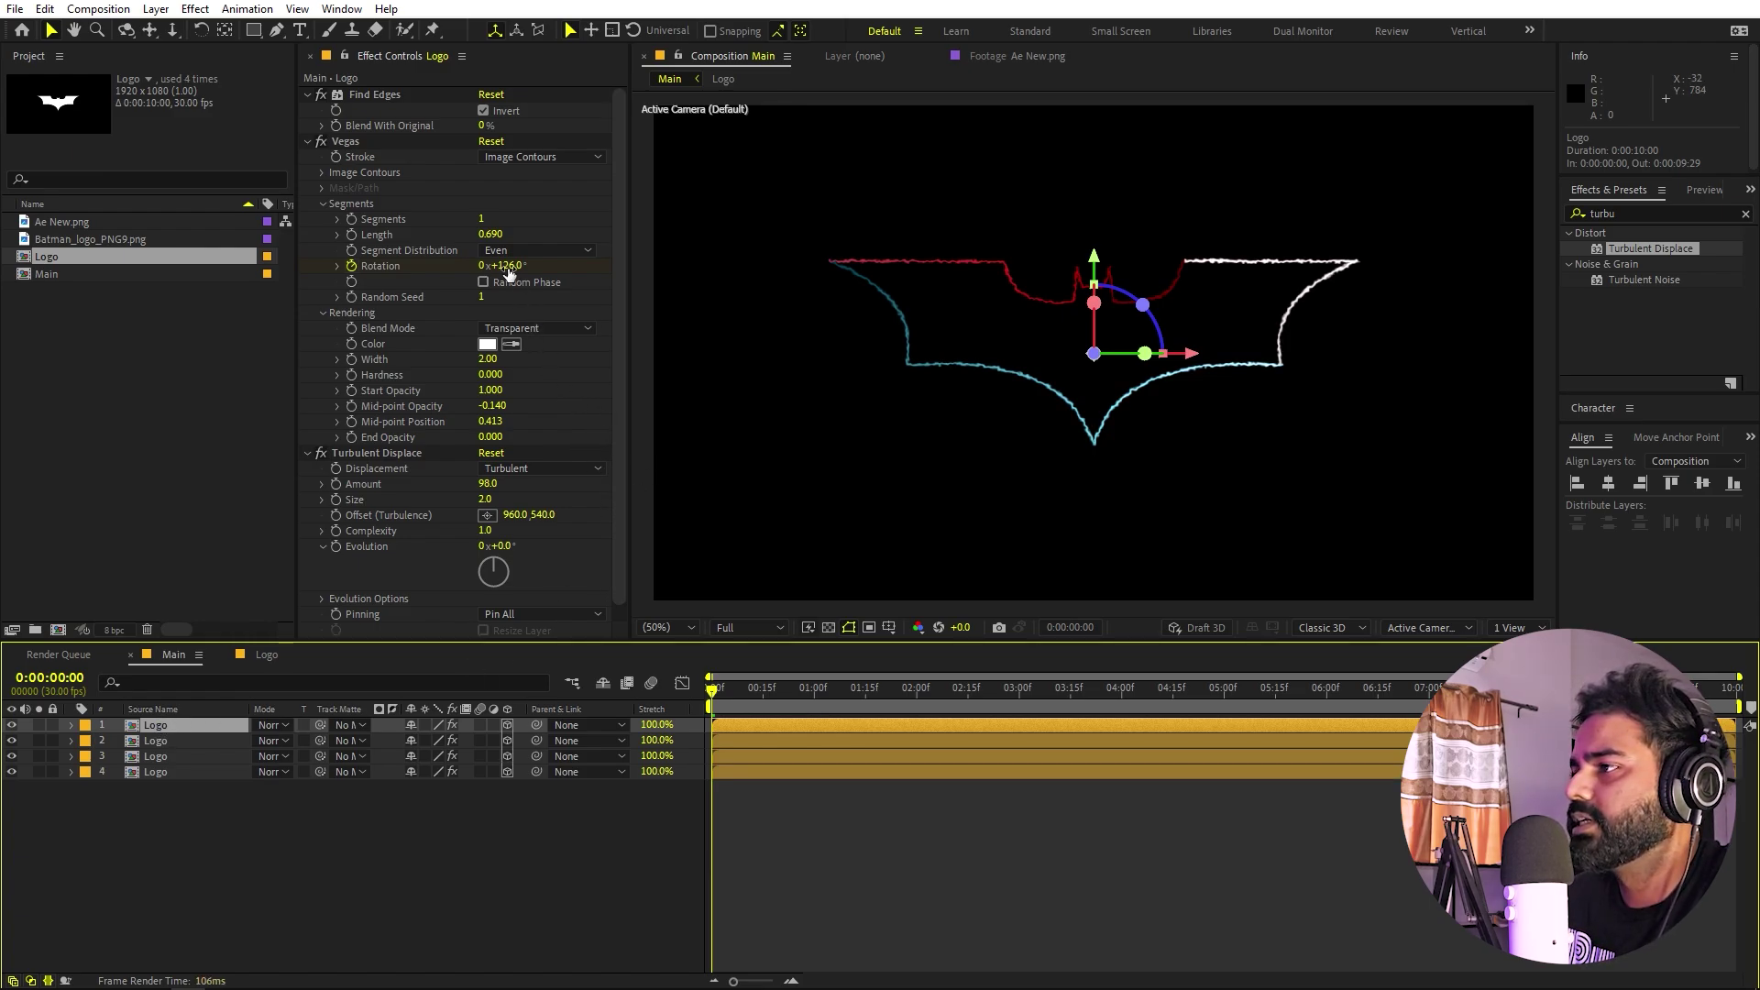
click(352, 271)
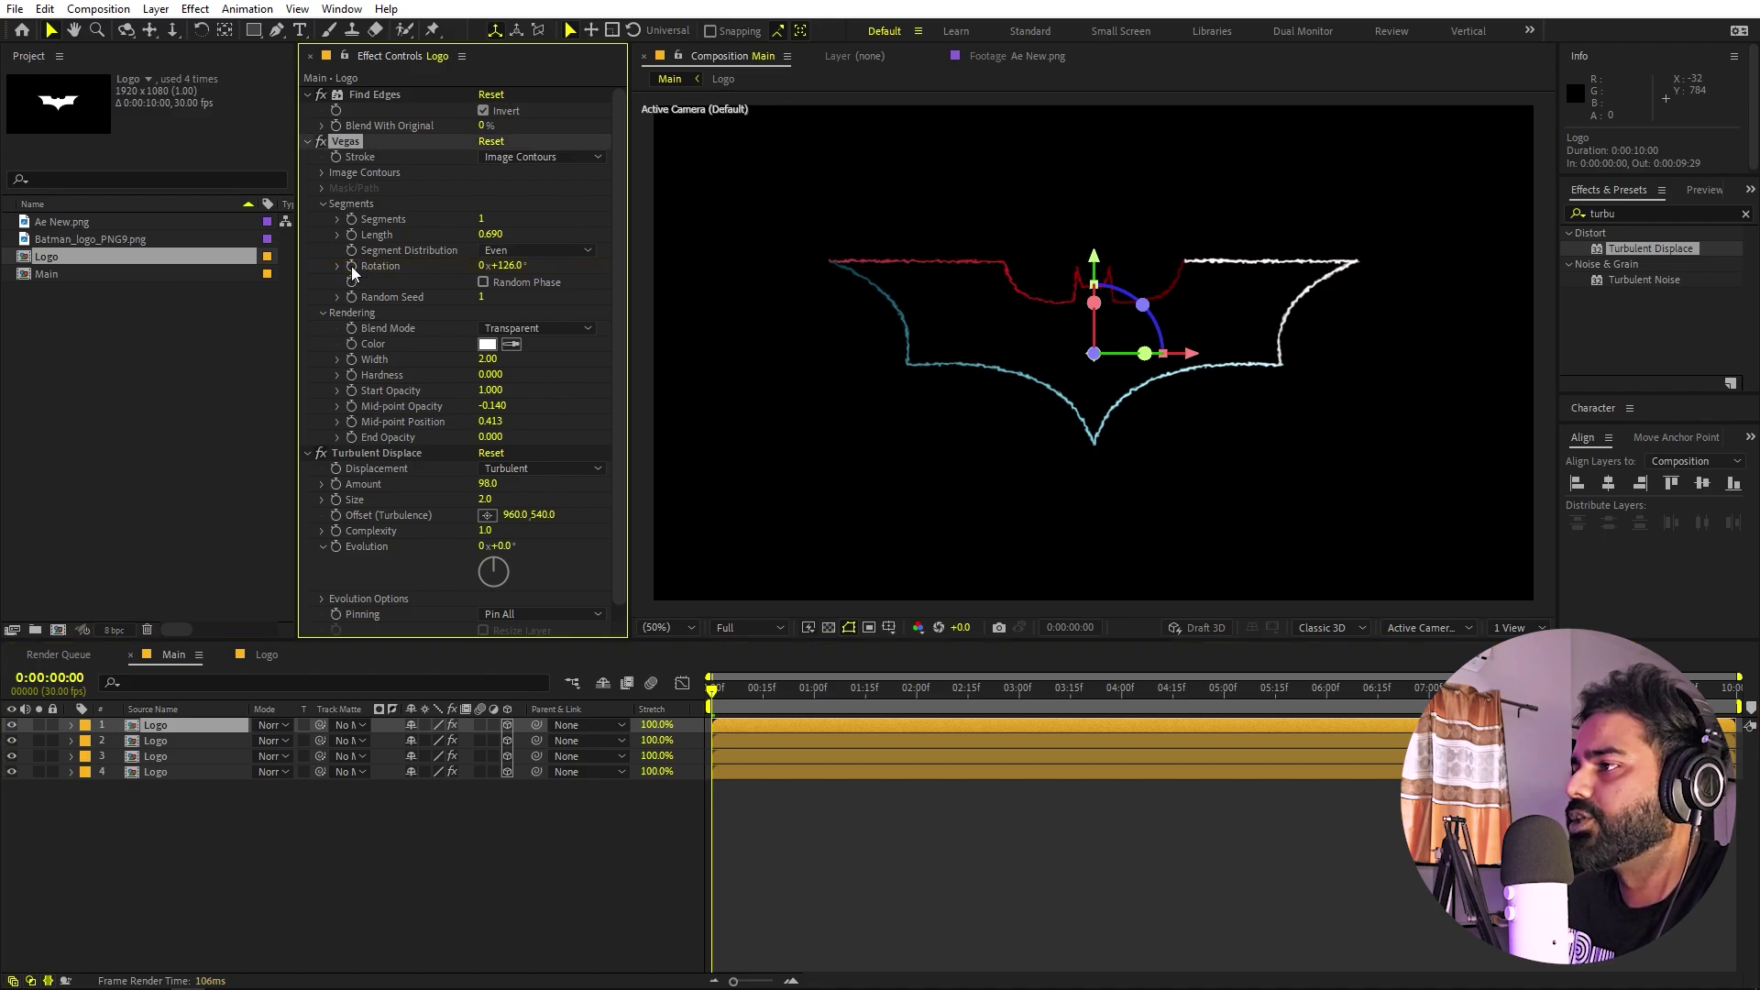
drag(485, 300, 864, 317)
key(ctrl+z)
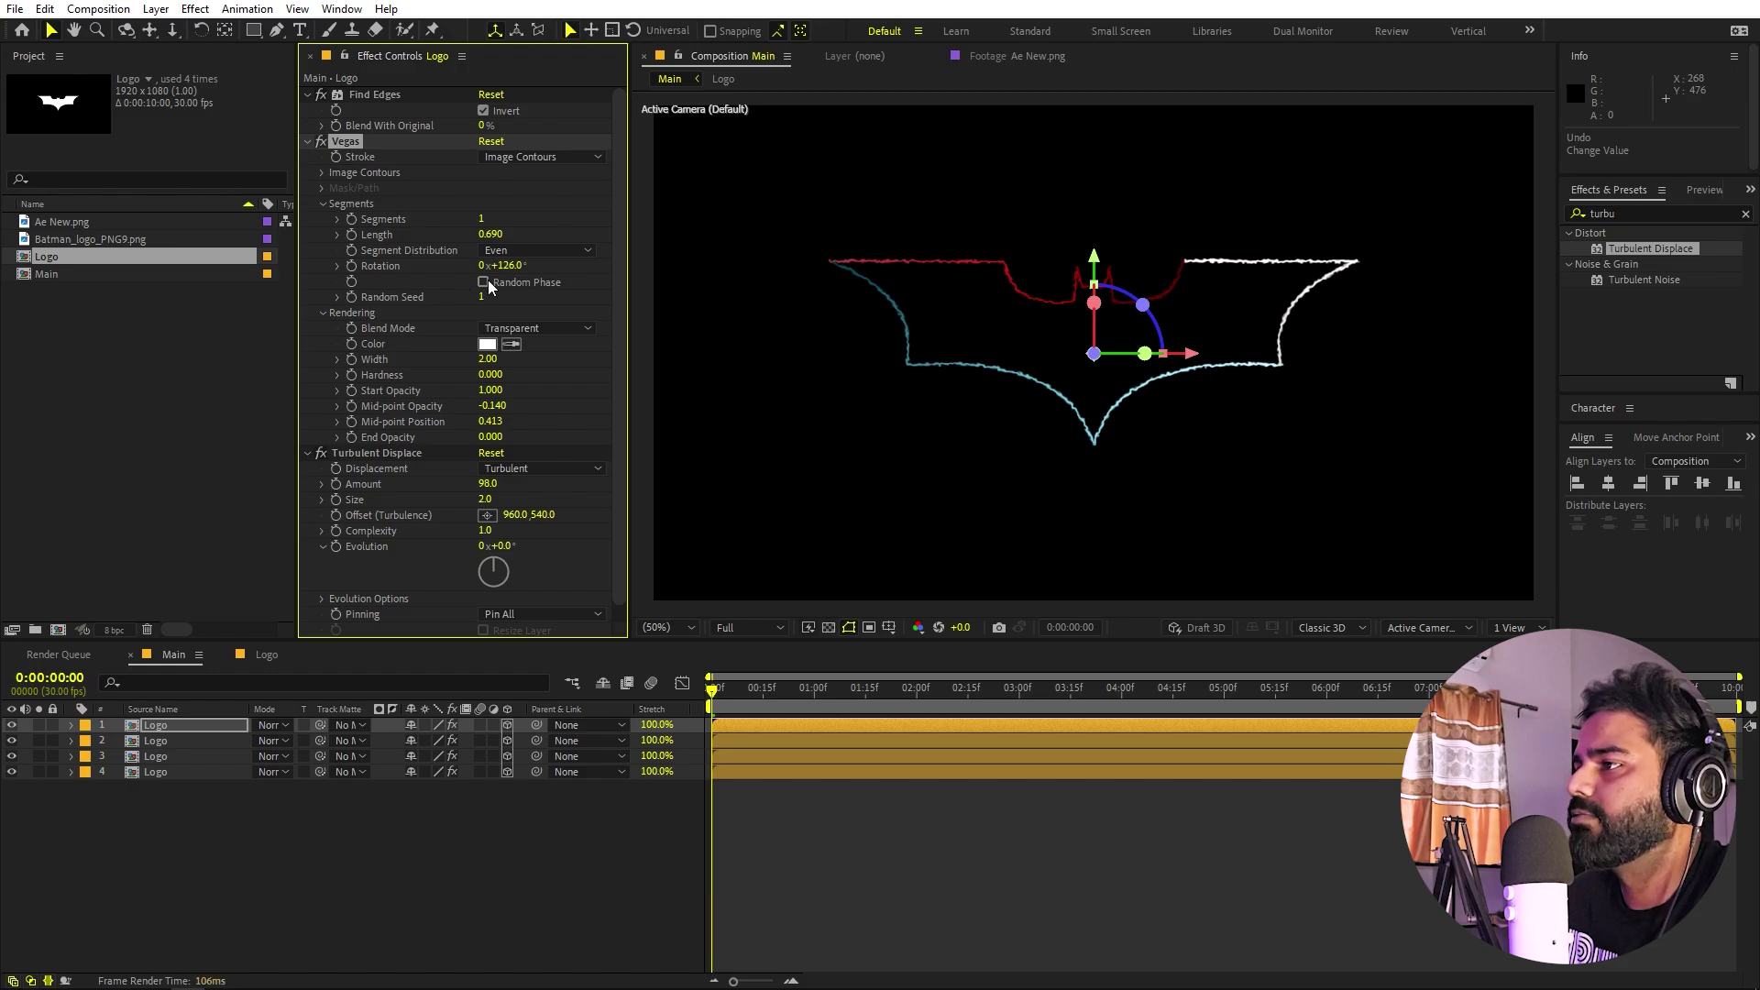
click(483, 281)
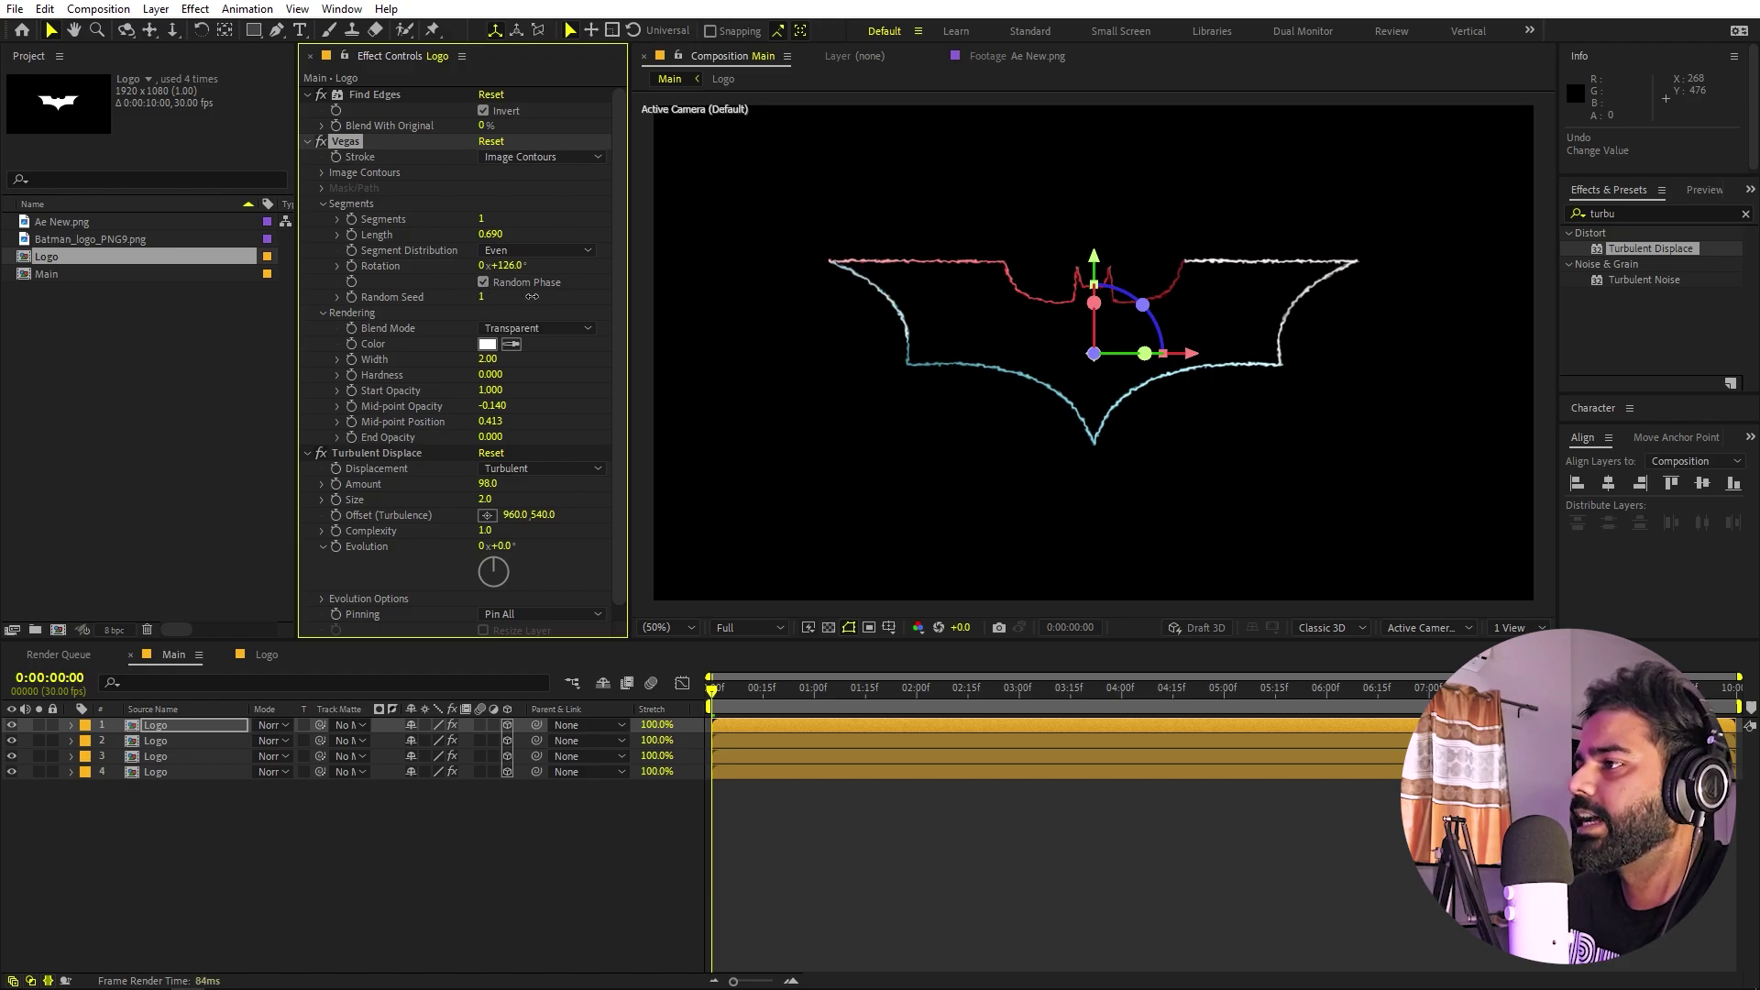
mouse_move(531, 296)
mouse_down()
mouse_move(752, 302)
mouse_move(449, 308)
mouse_move(486, 326)
mouse_move(477, 341)
mouse_up()
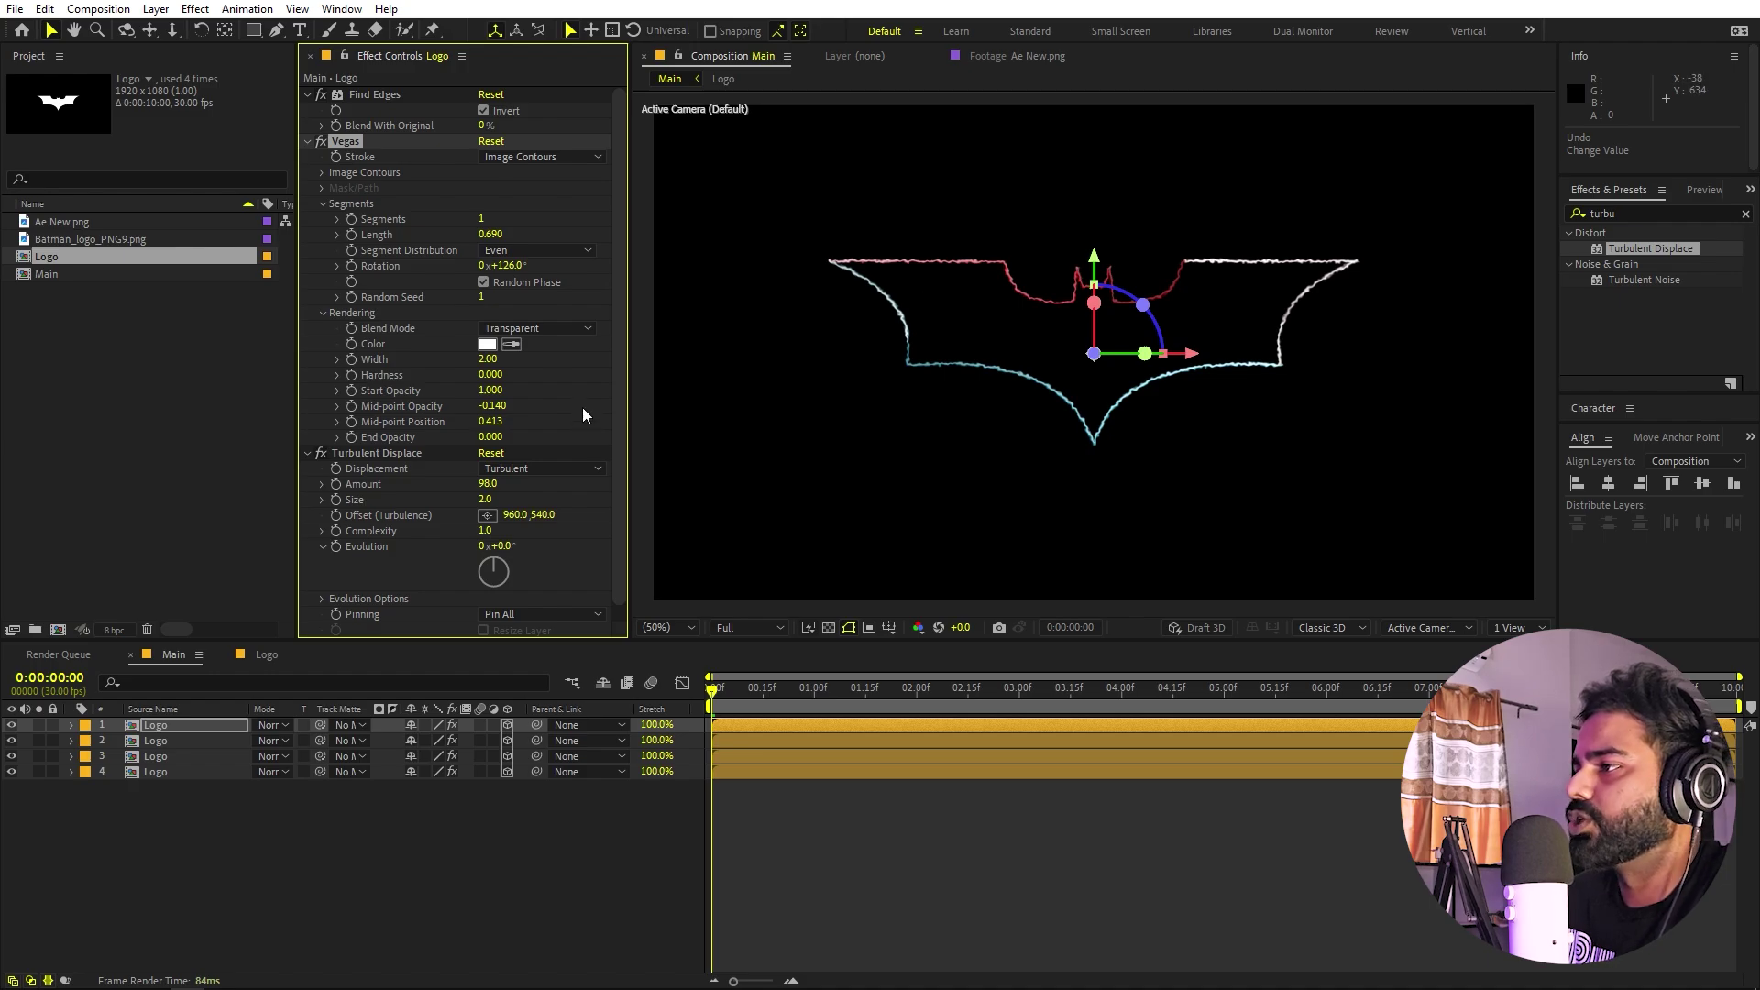
- Raise Turbulent Displace Amount to 957 and scrub the playhead to preview
scroll(568, 521, down, 1)
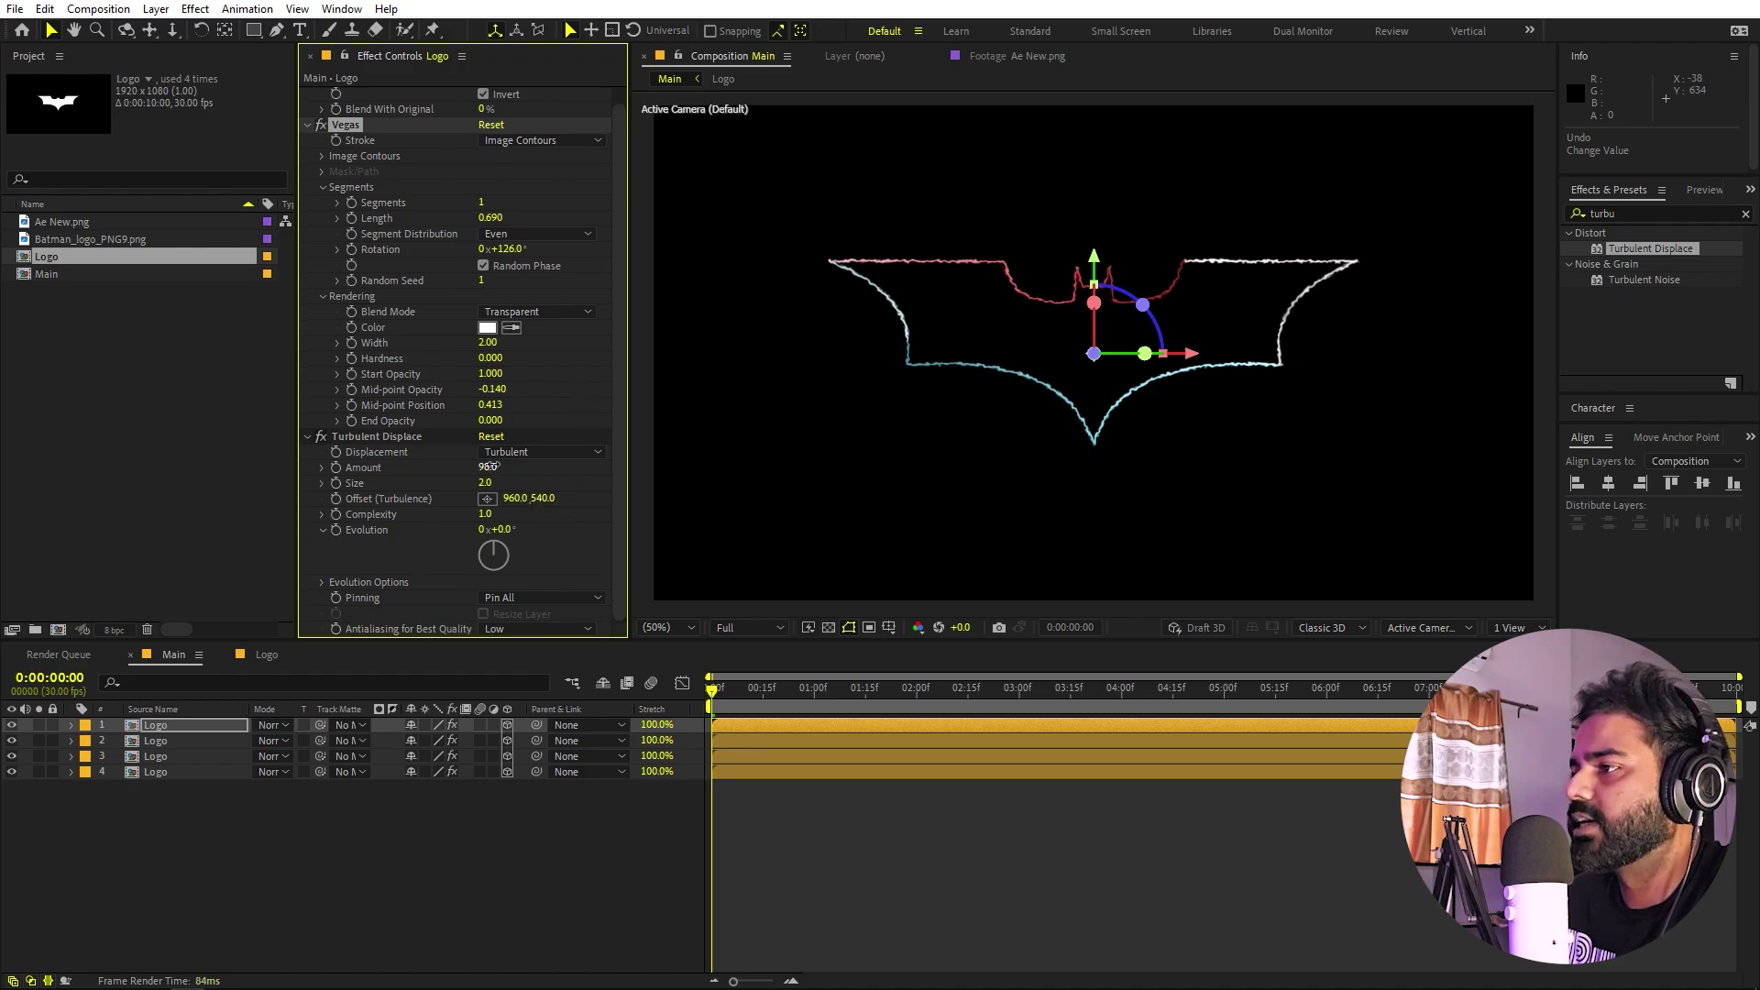
drag(498, 468, 1305, 493)
mouse_move(714, 707)
mouse_down()
mouse_move(872, 707)
mouse_move(712, 715)
mouse_up()
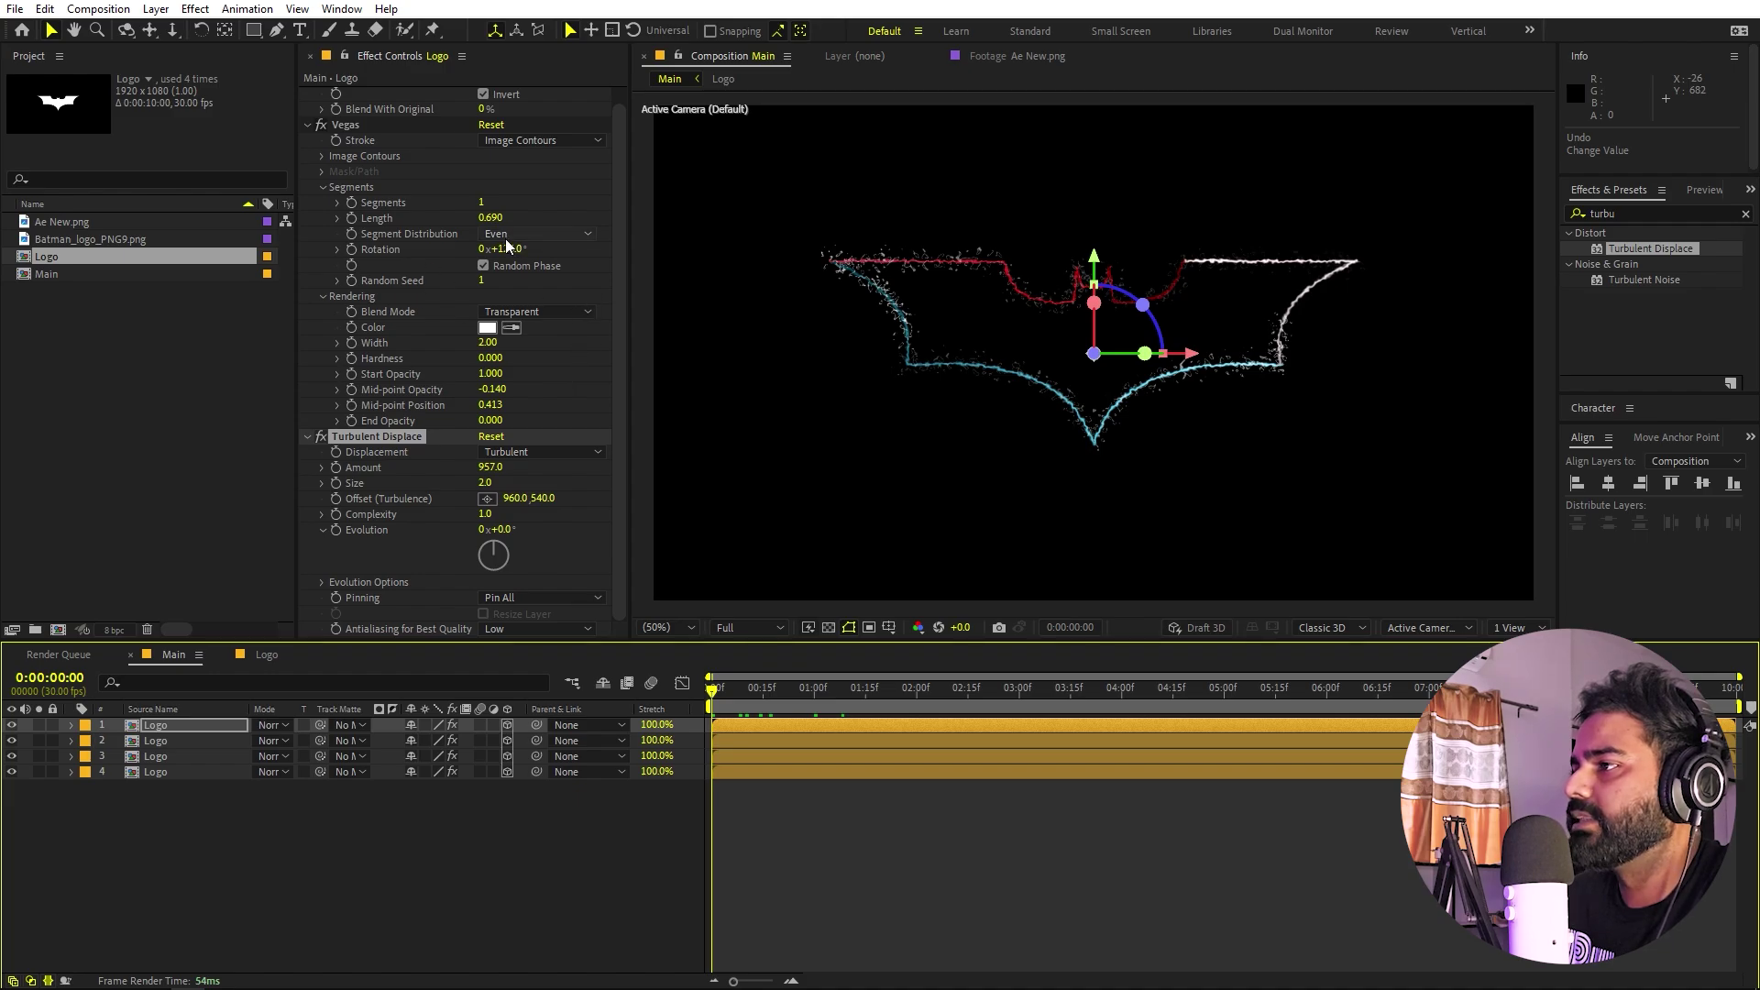
- Drive the Vegas Random Seed with the expression time*100 and play it back
alt+click(350, 280)
text(time)
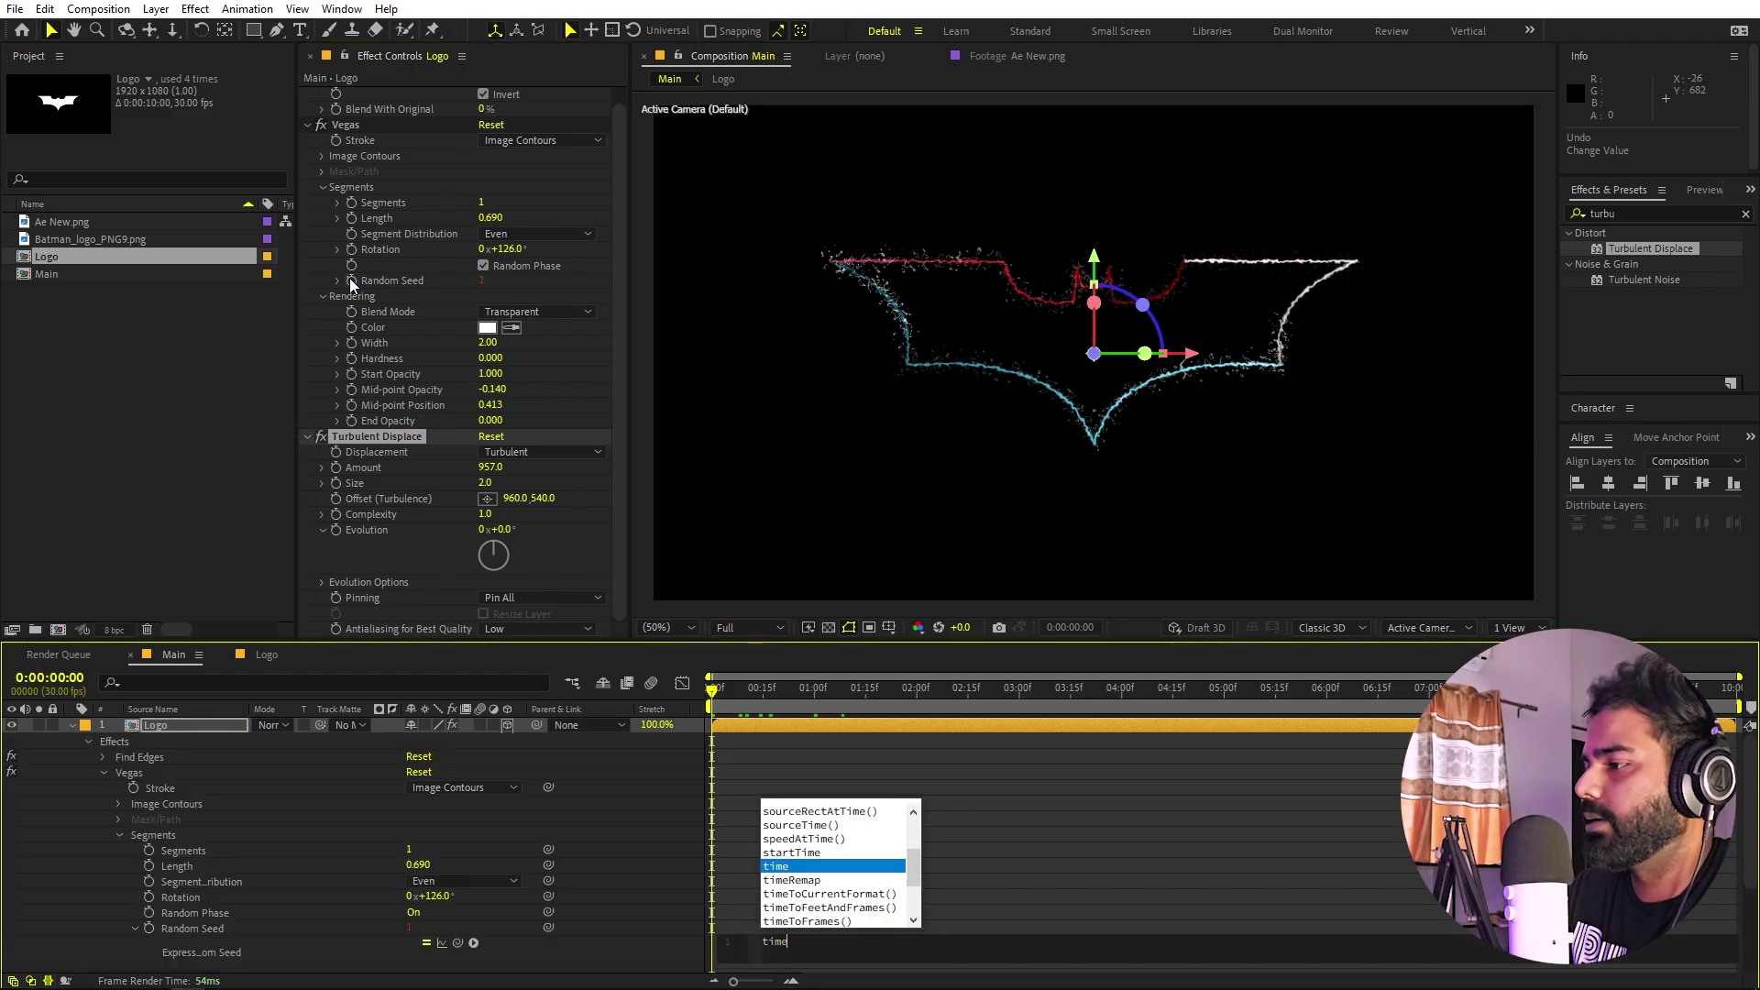
text(*)
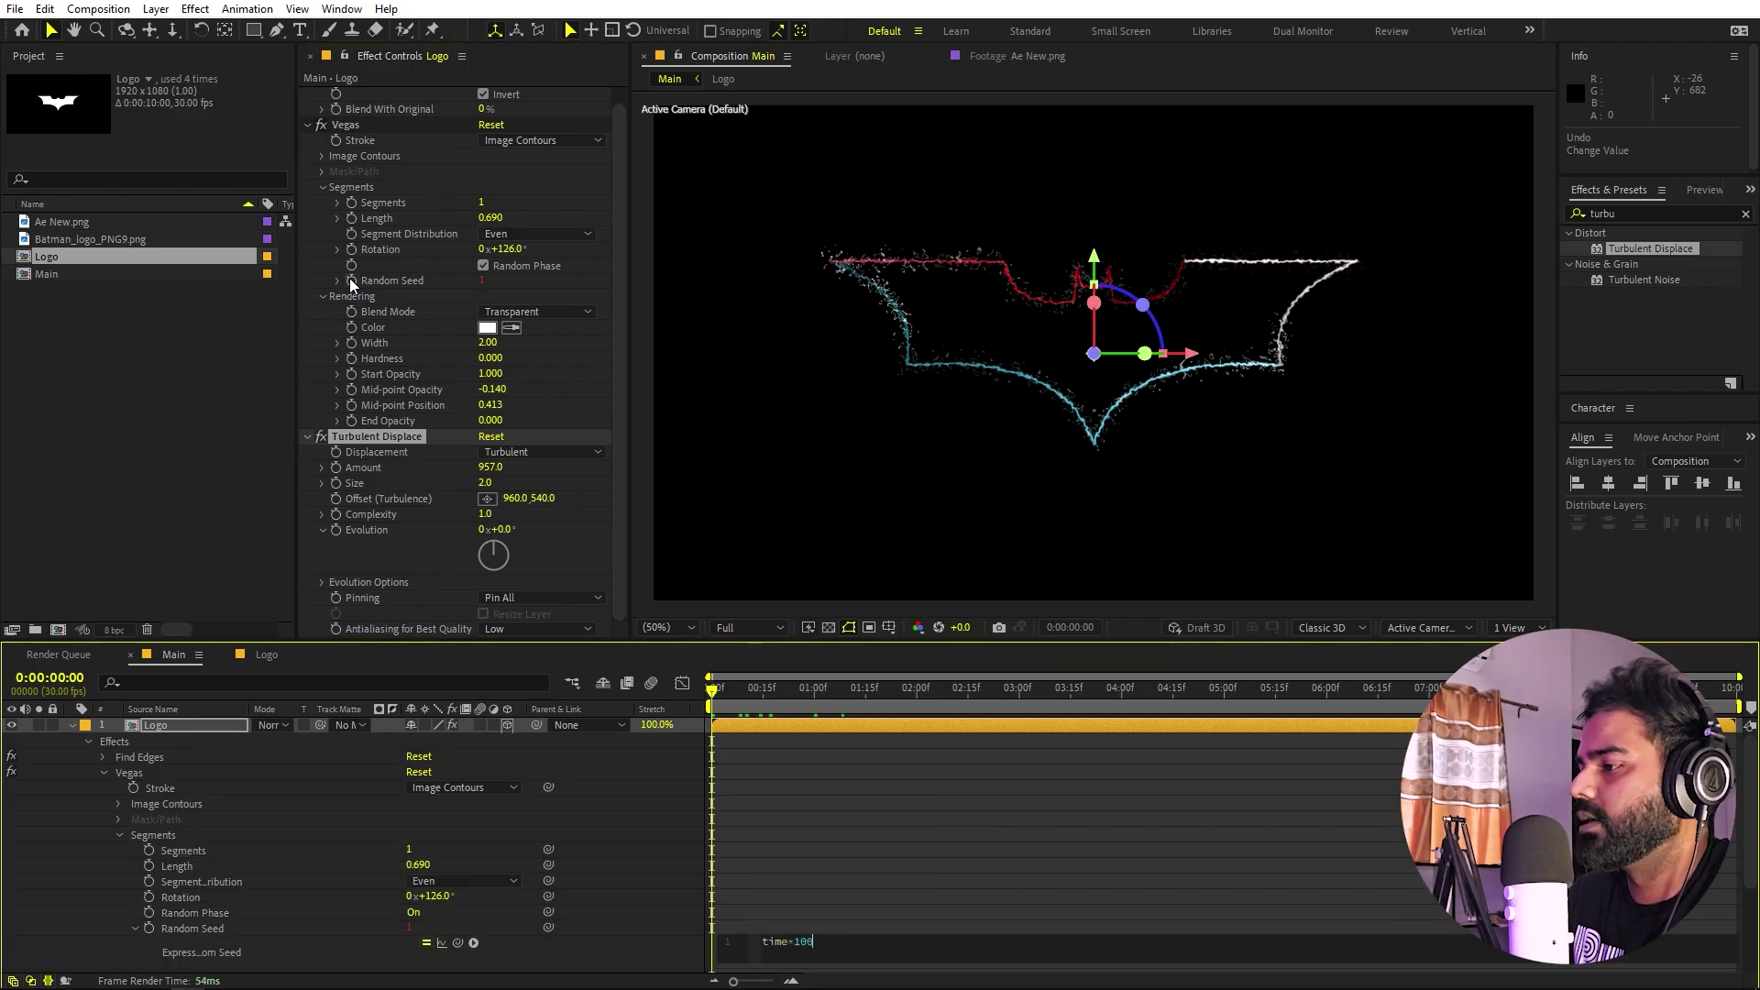
text(100)
click(856, 795)
key(space)
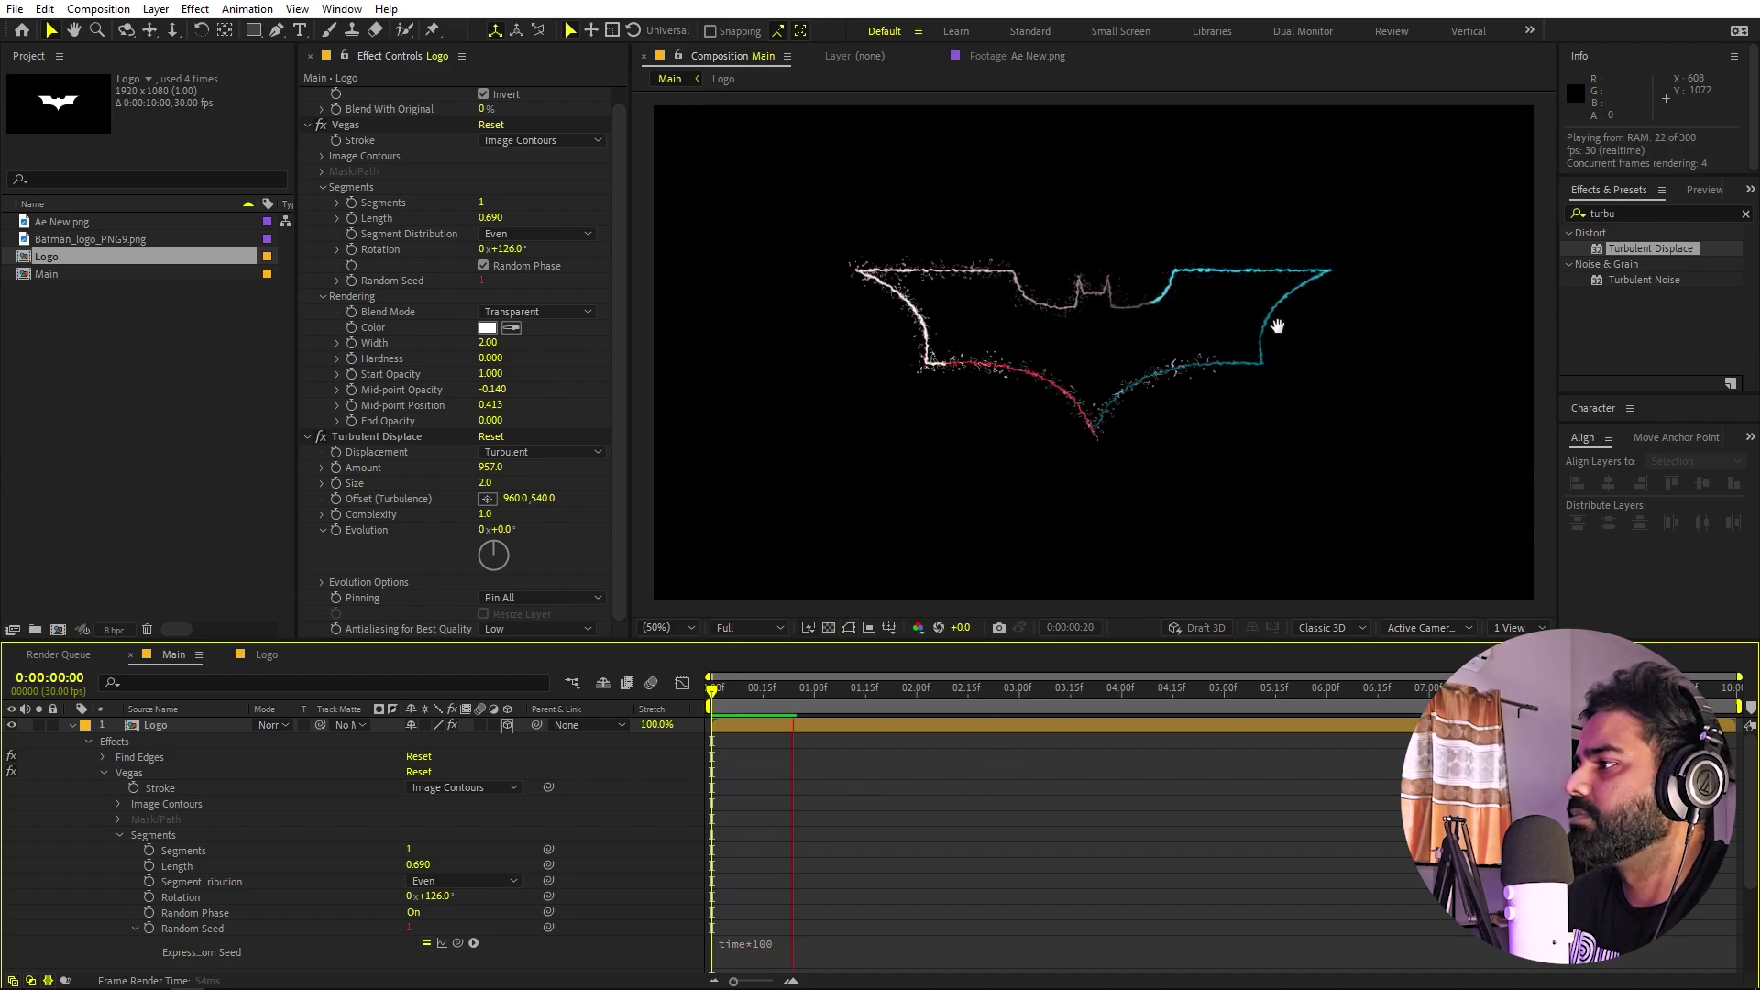
key(space)
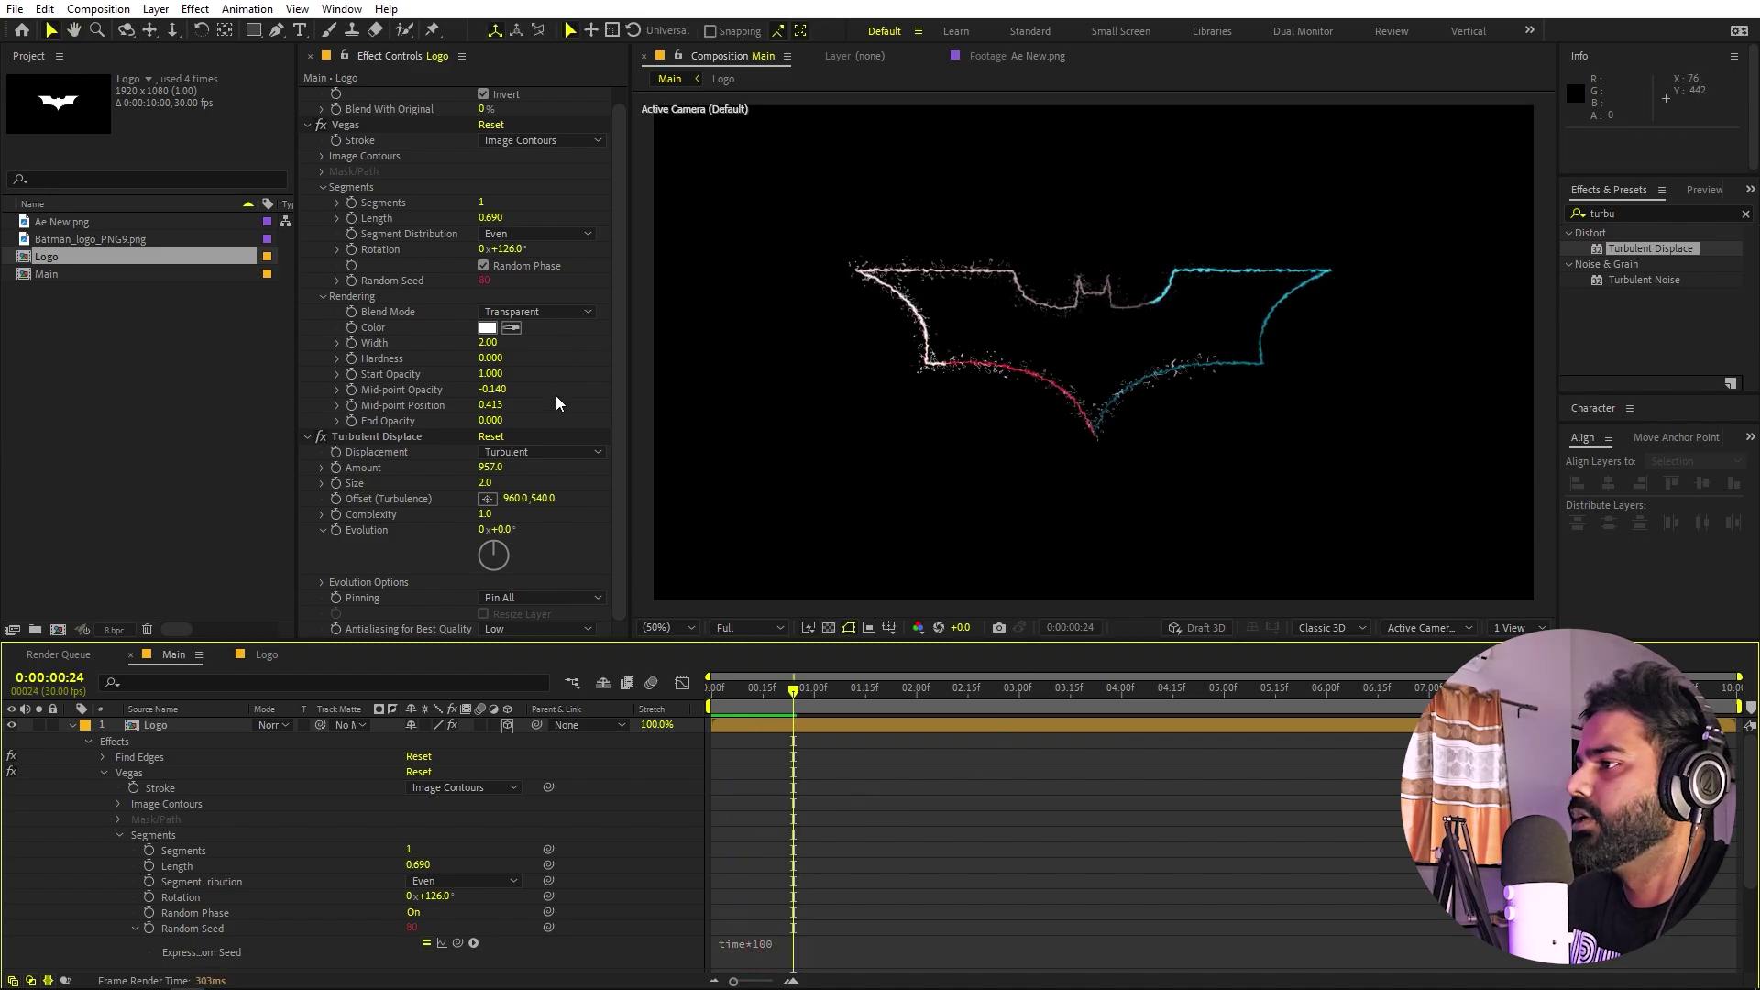
- Set Turbulent Size to 2.5, Complexity to 9.2 and Vegas stroke Width to 2.80
drag(495, 486, 1210, 489)
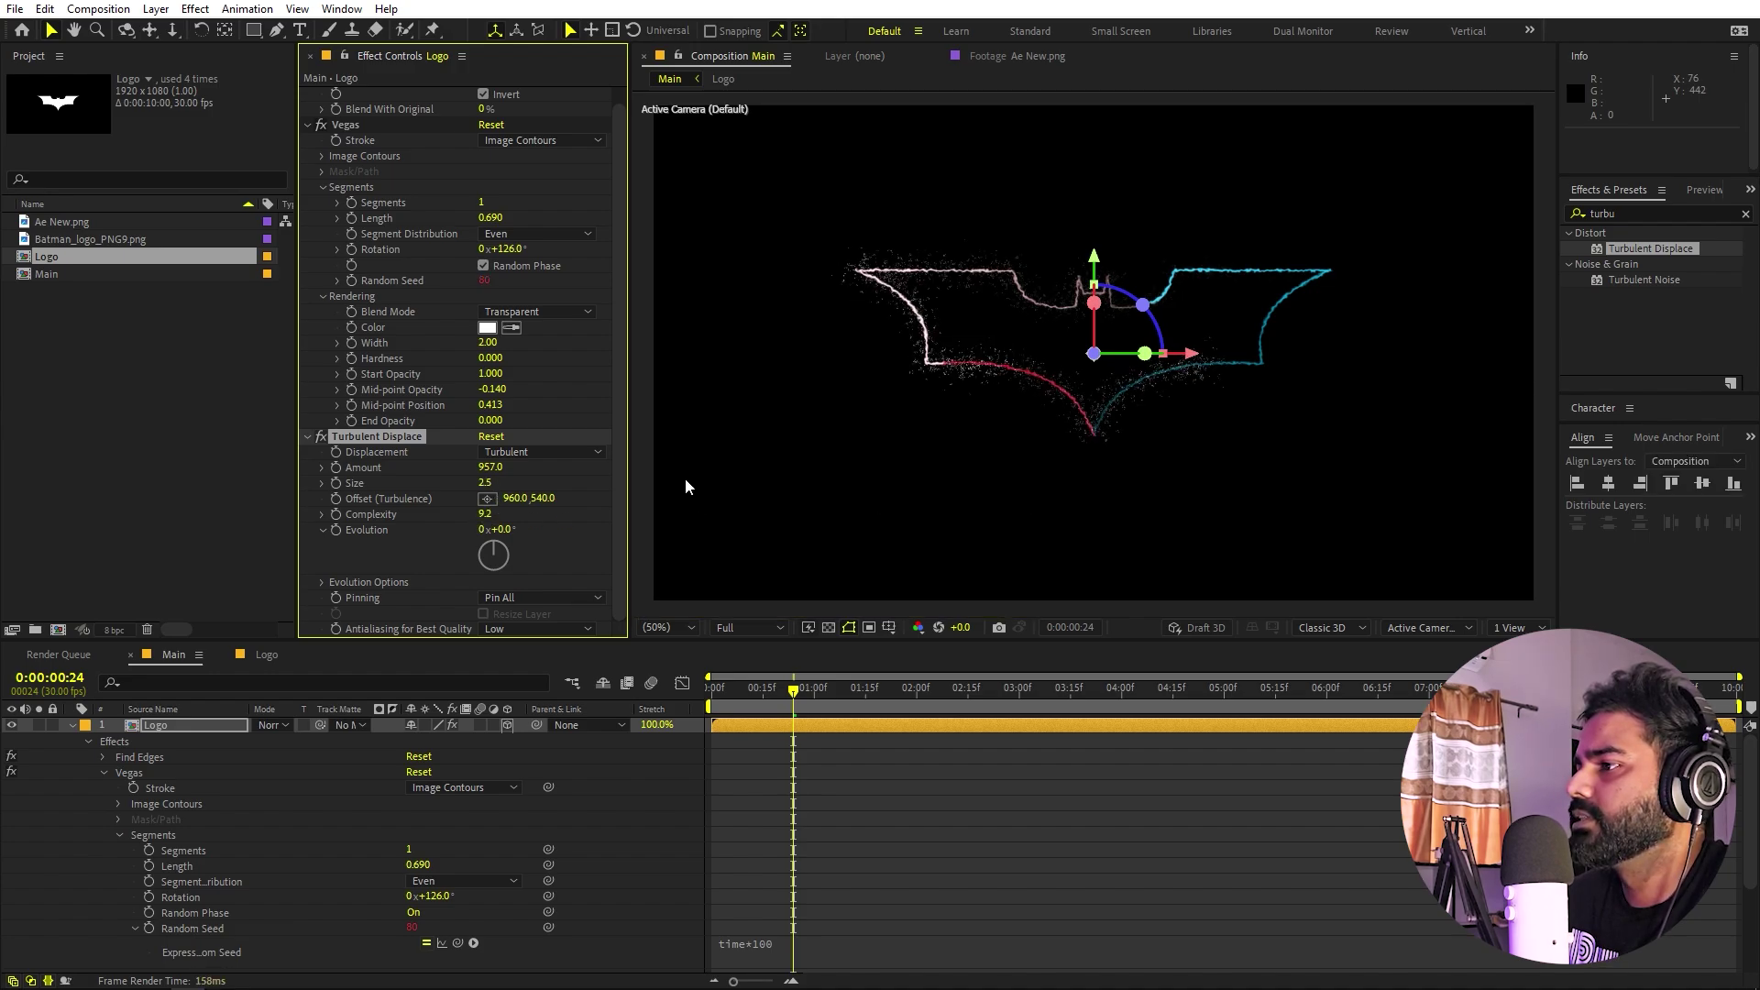
mouse_move(487, 341)
mouse_down()
mouse_move(535, 342)
mouse_move(502, 344)
mouse_up()
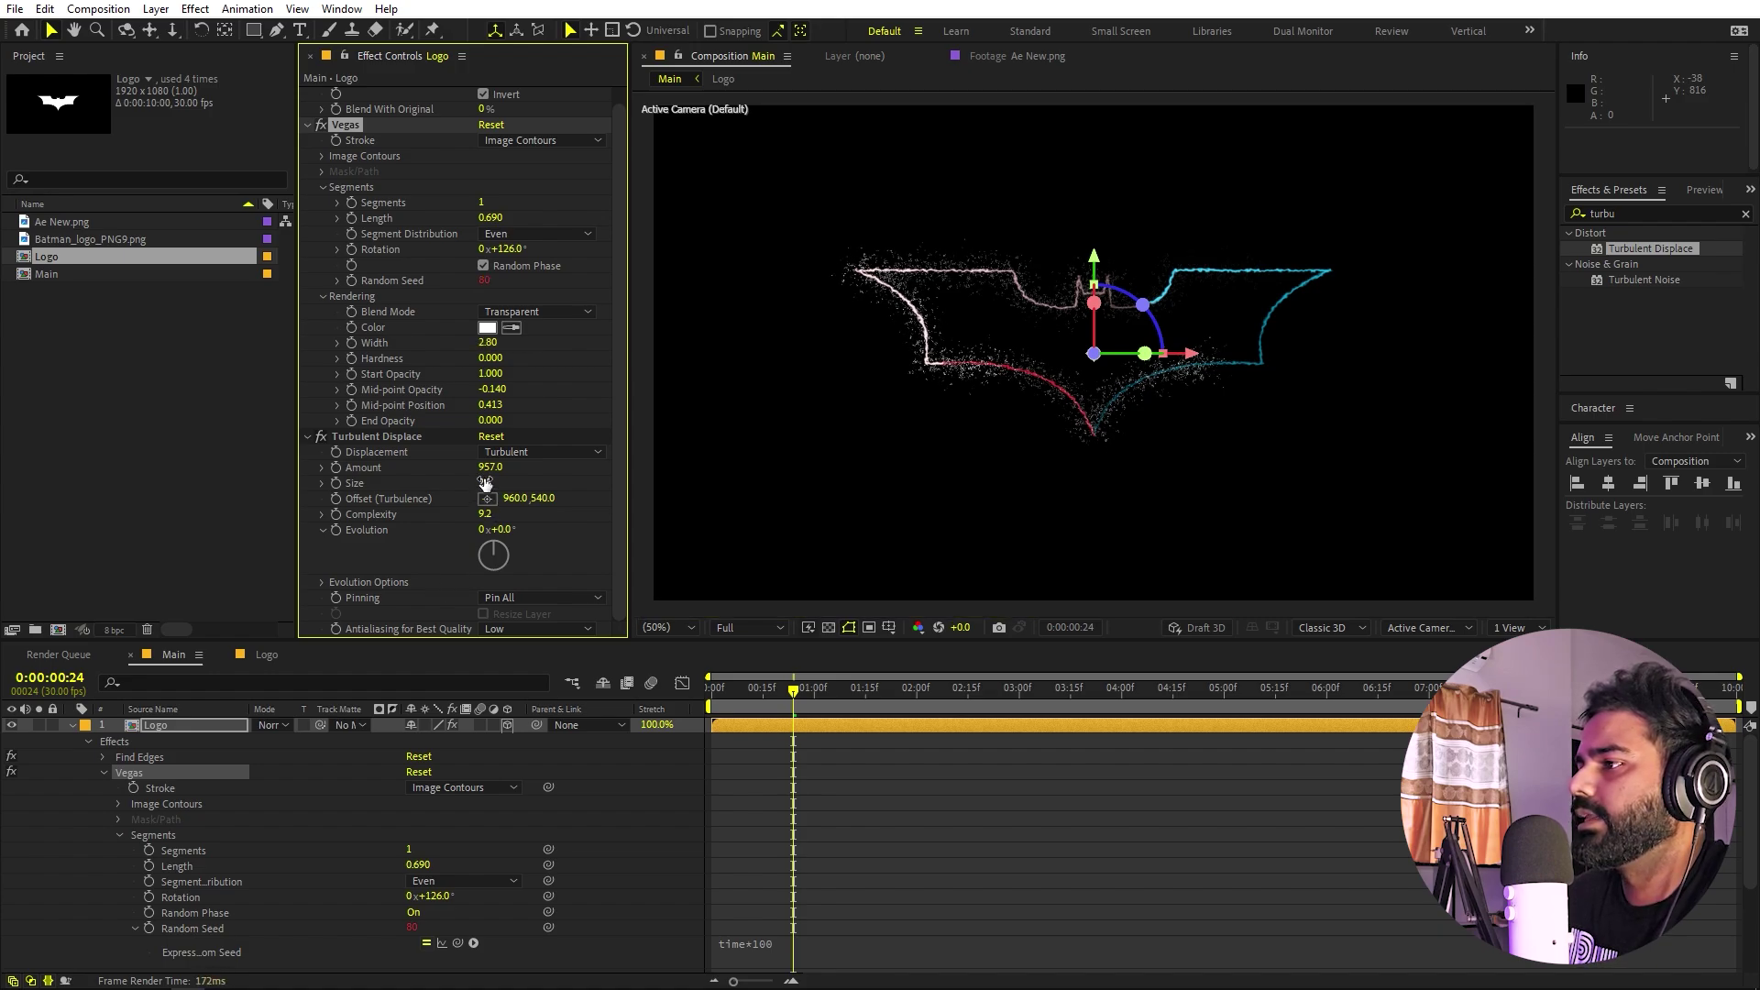
click(829, 816)
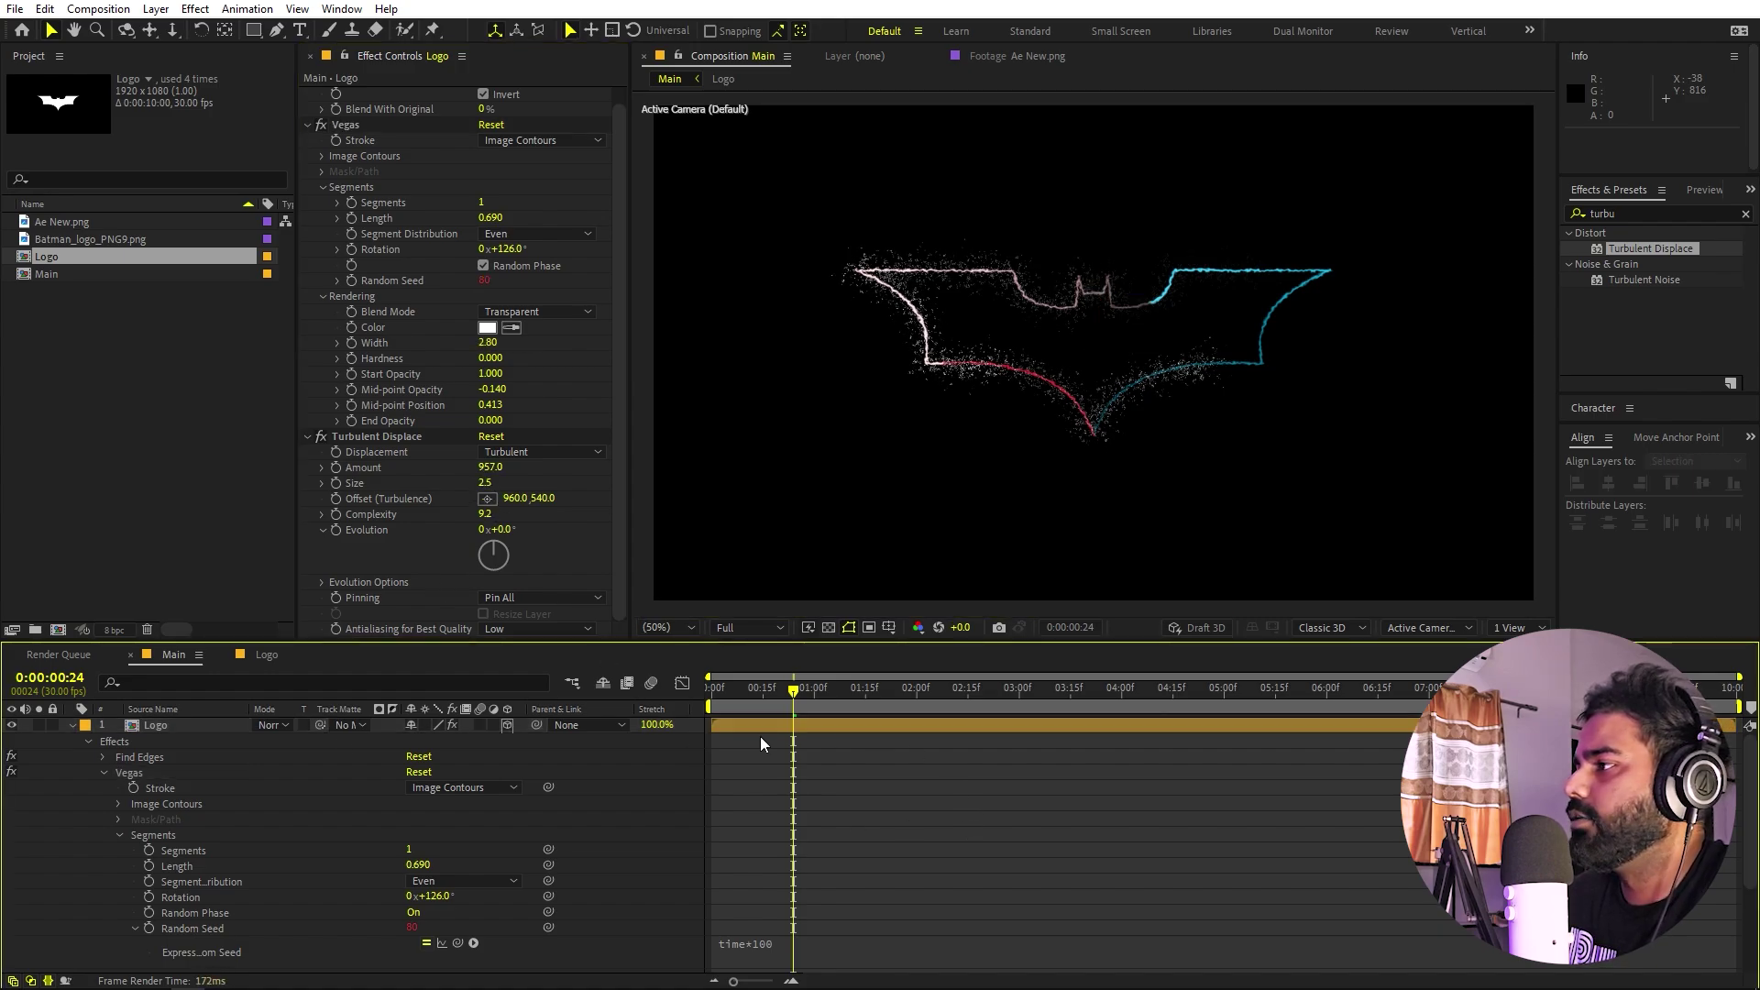
click(70, 727)
right_click(278, 873)
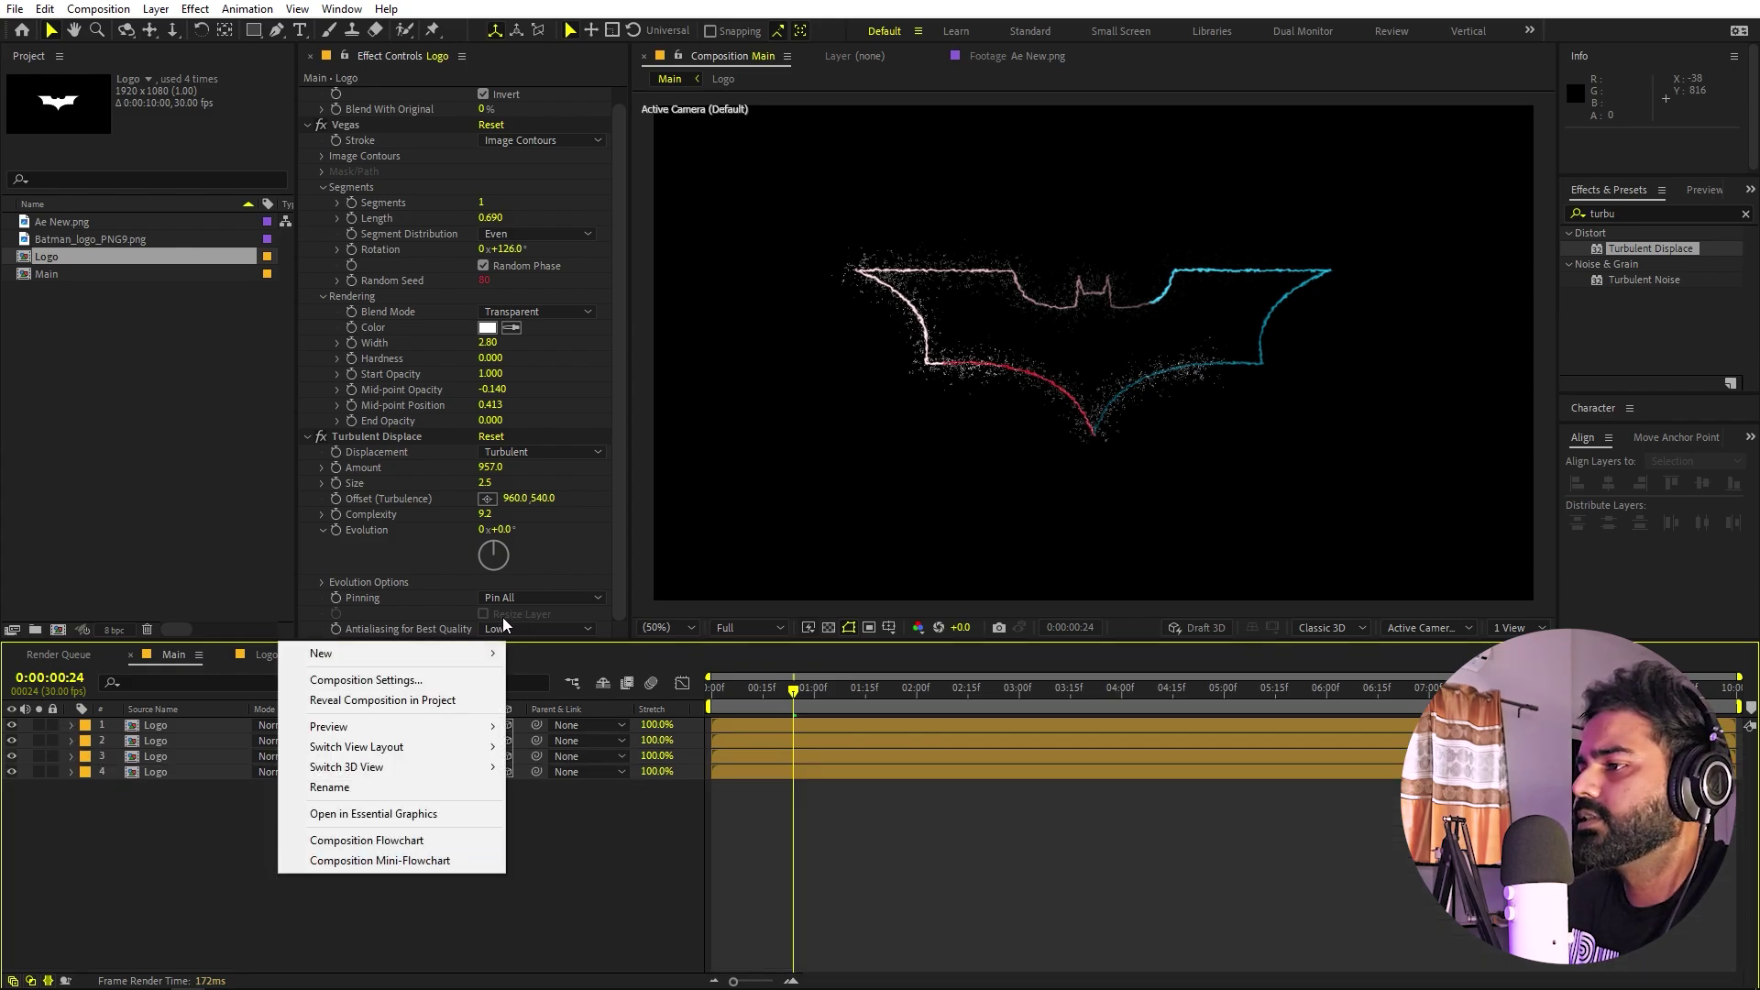
- Add a new adjustment layer above the logos and apply a Glow effect to it
mouse_move(389, 648)
click(581, 799)
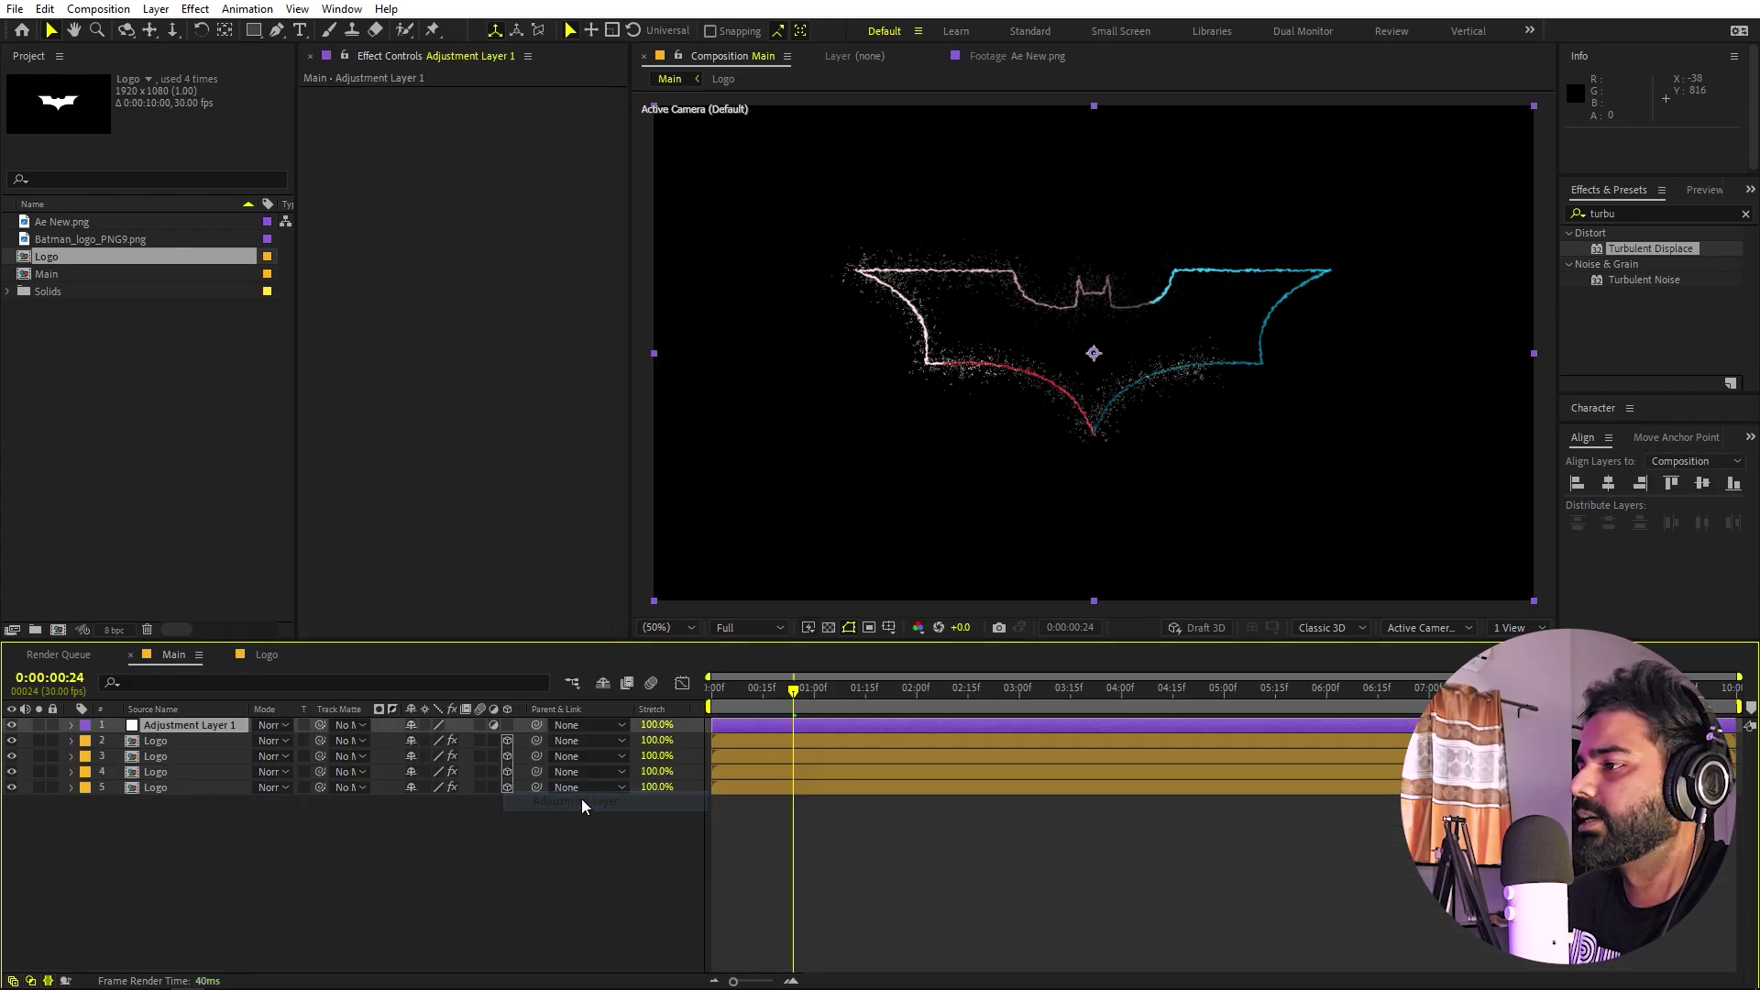
click(1568, 214)
click(1650, 214)
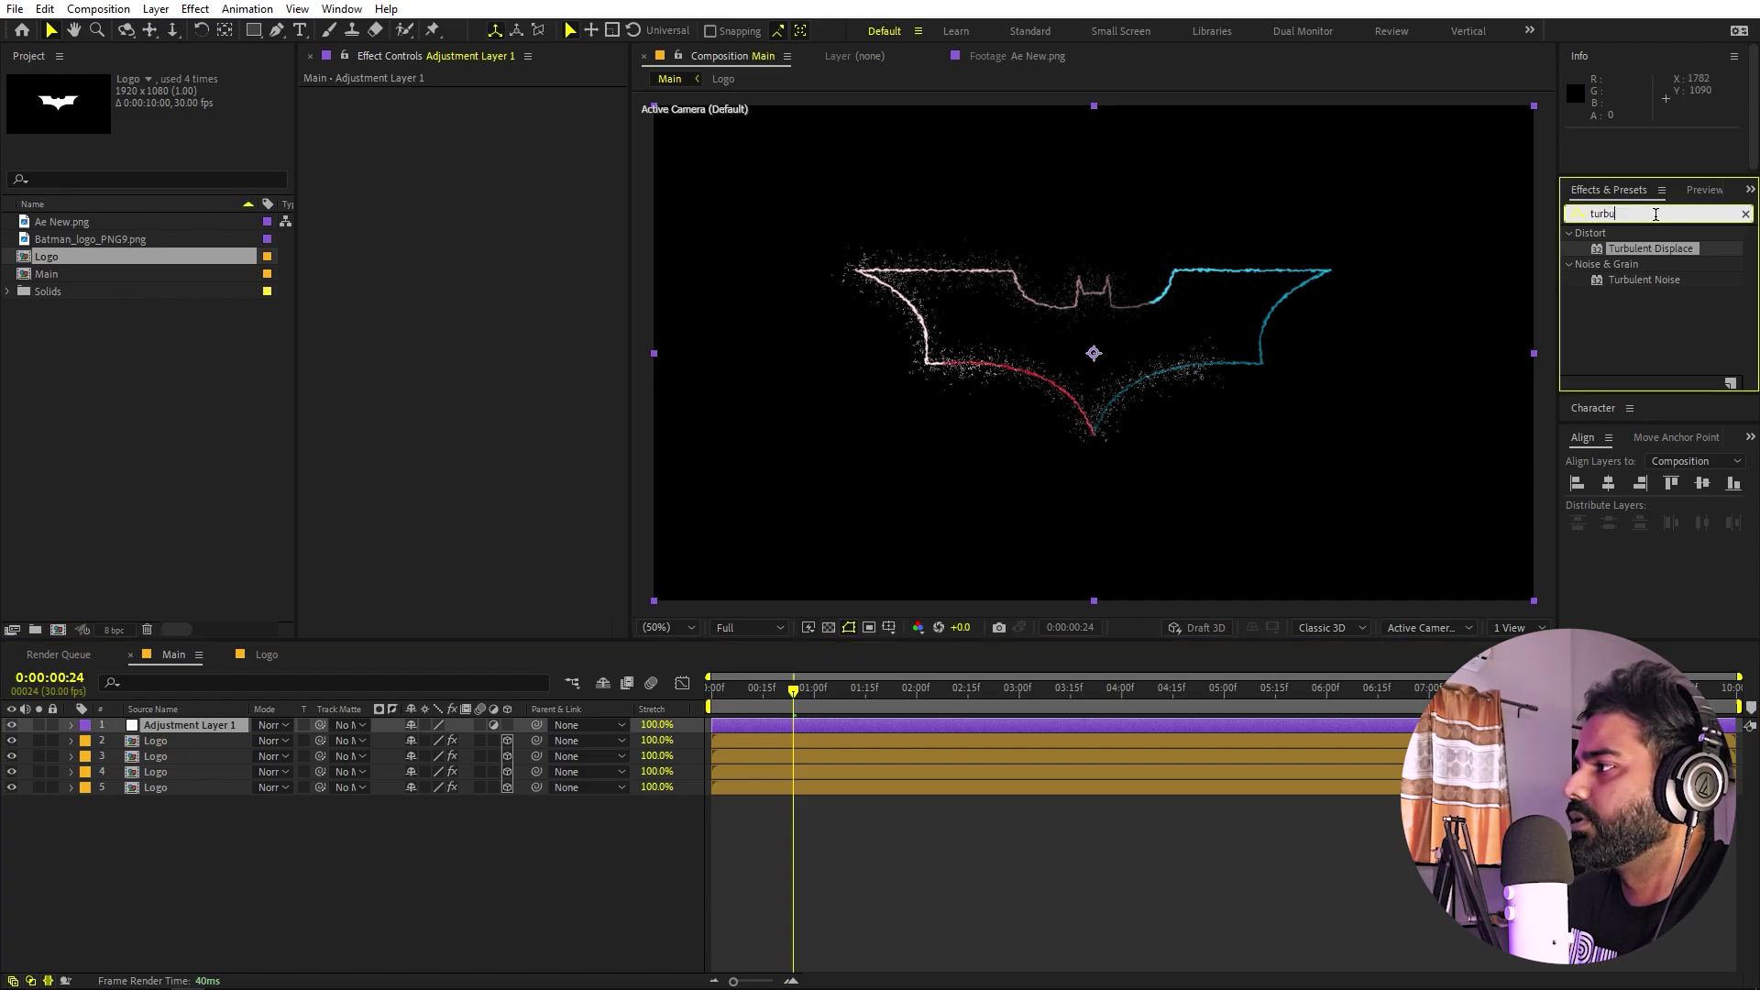
text(glow)
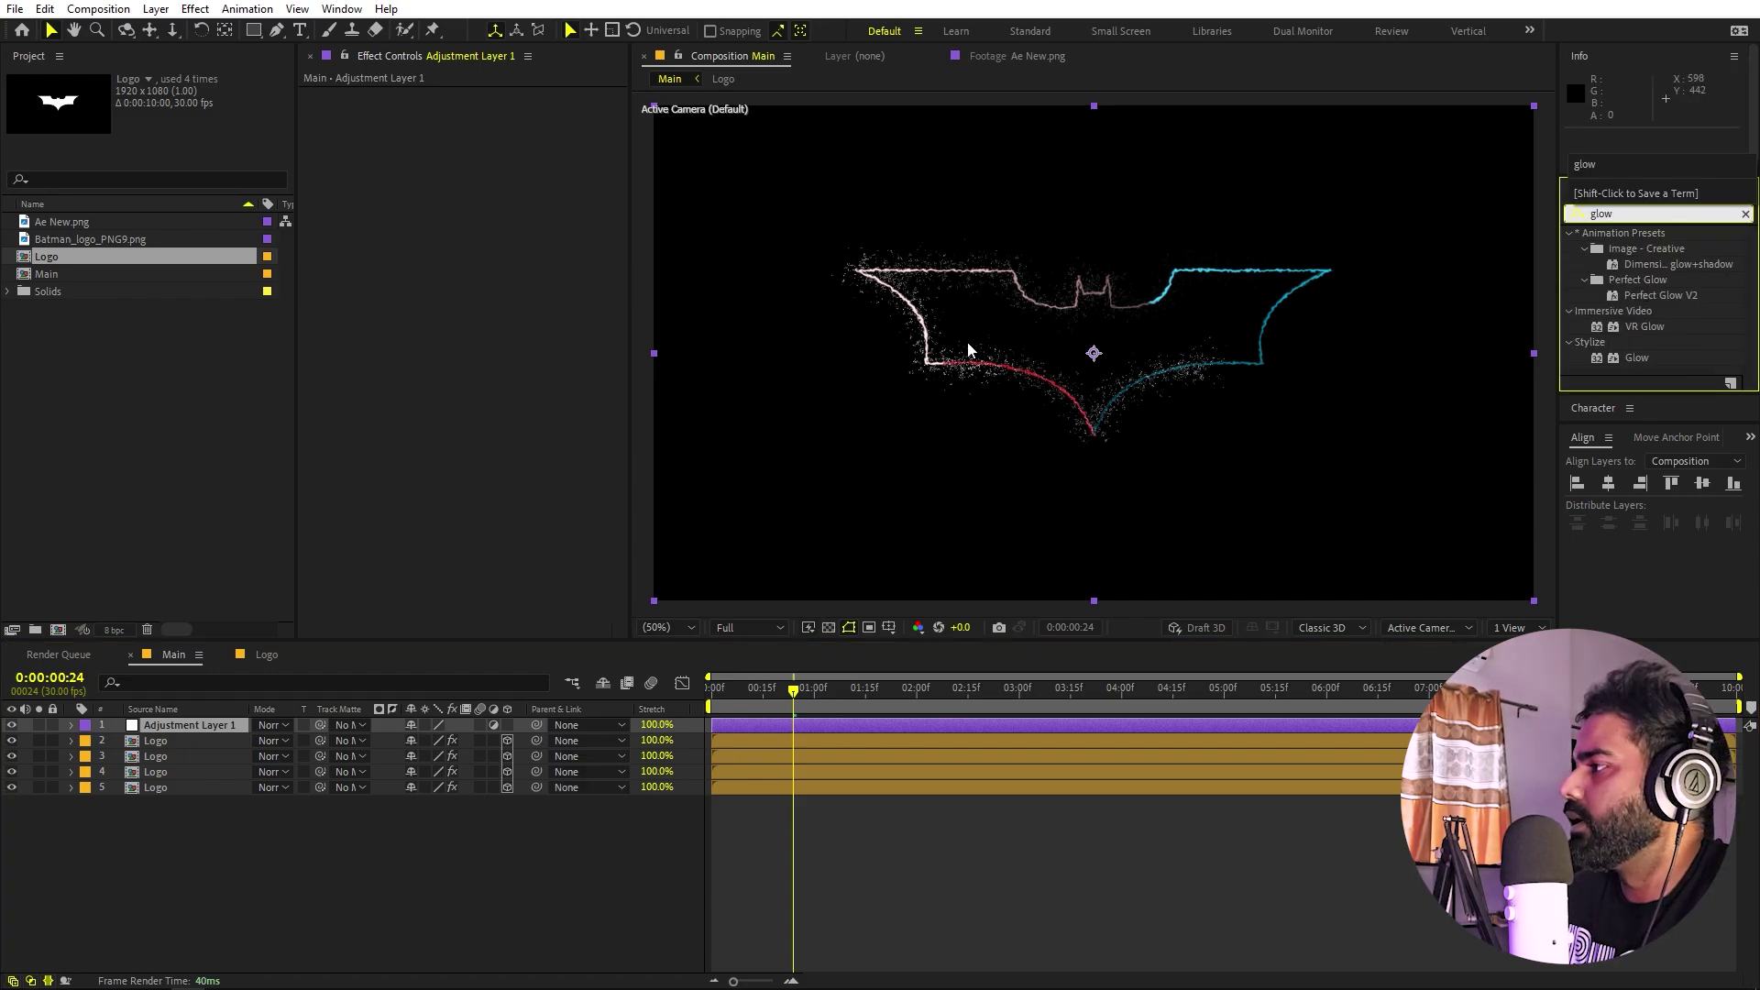
drag(1645, 359, 186, 723)
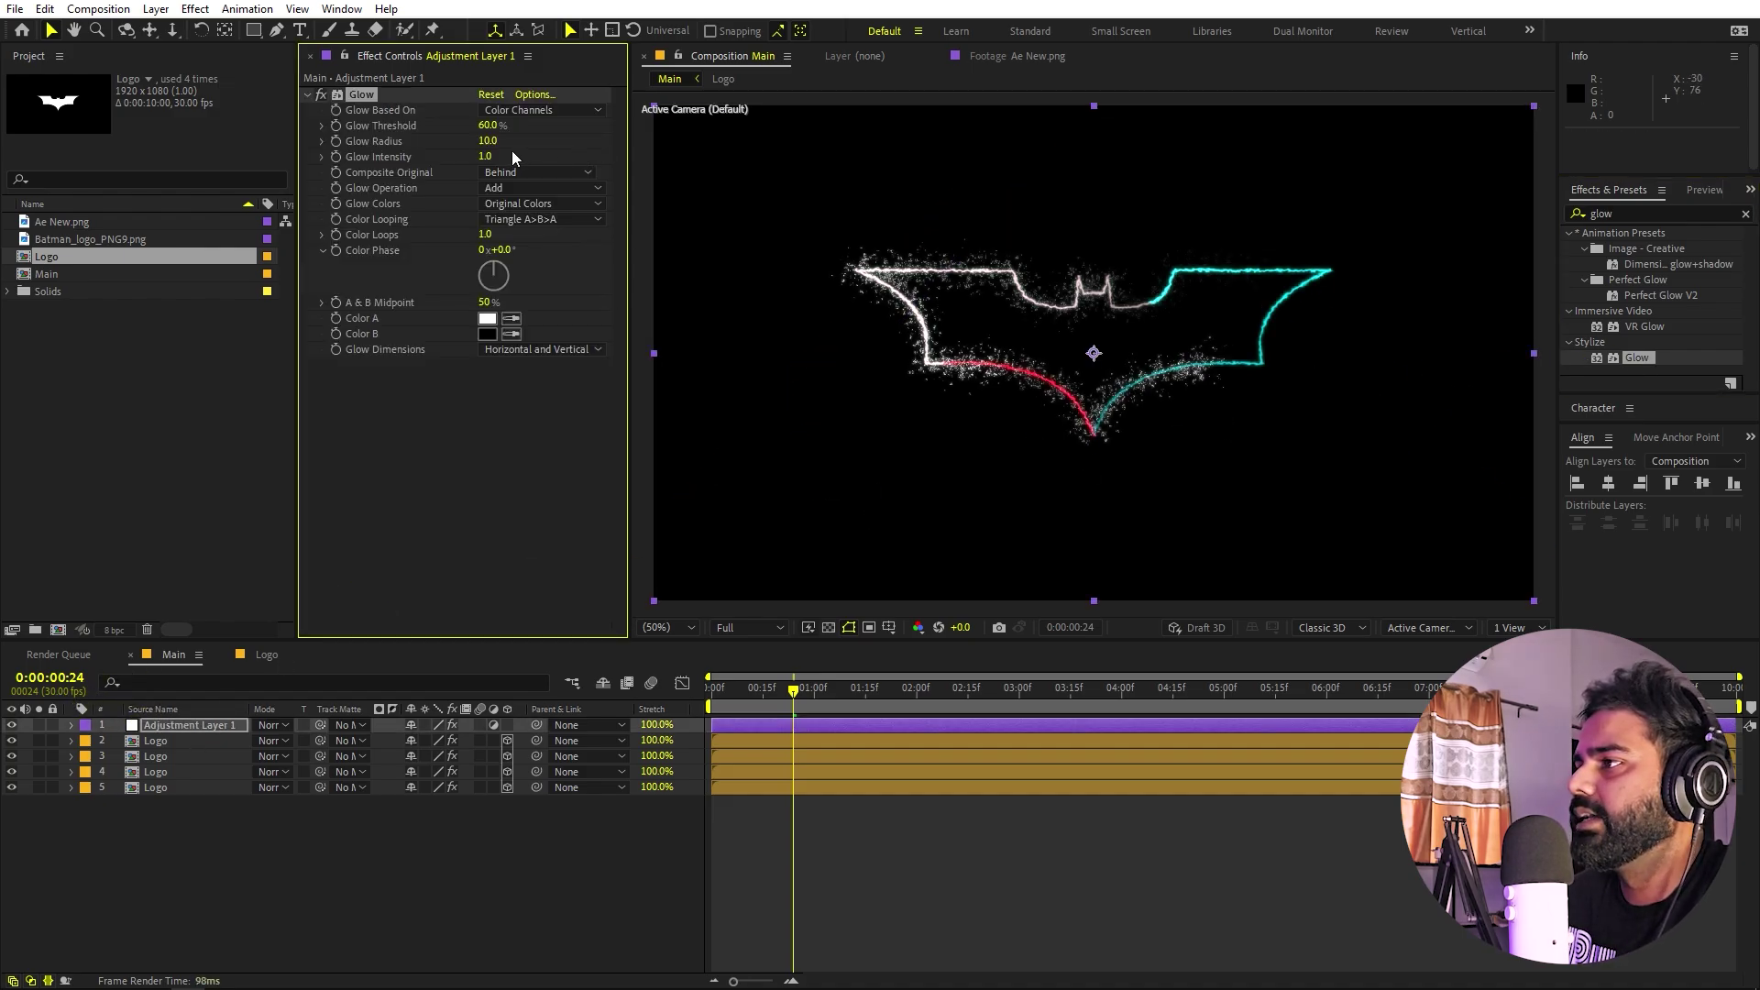
- Set the first Glow's Radius to 32 and Intensity to 0.4
click(481, 140)
text(32)
key(Return)
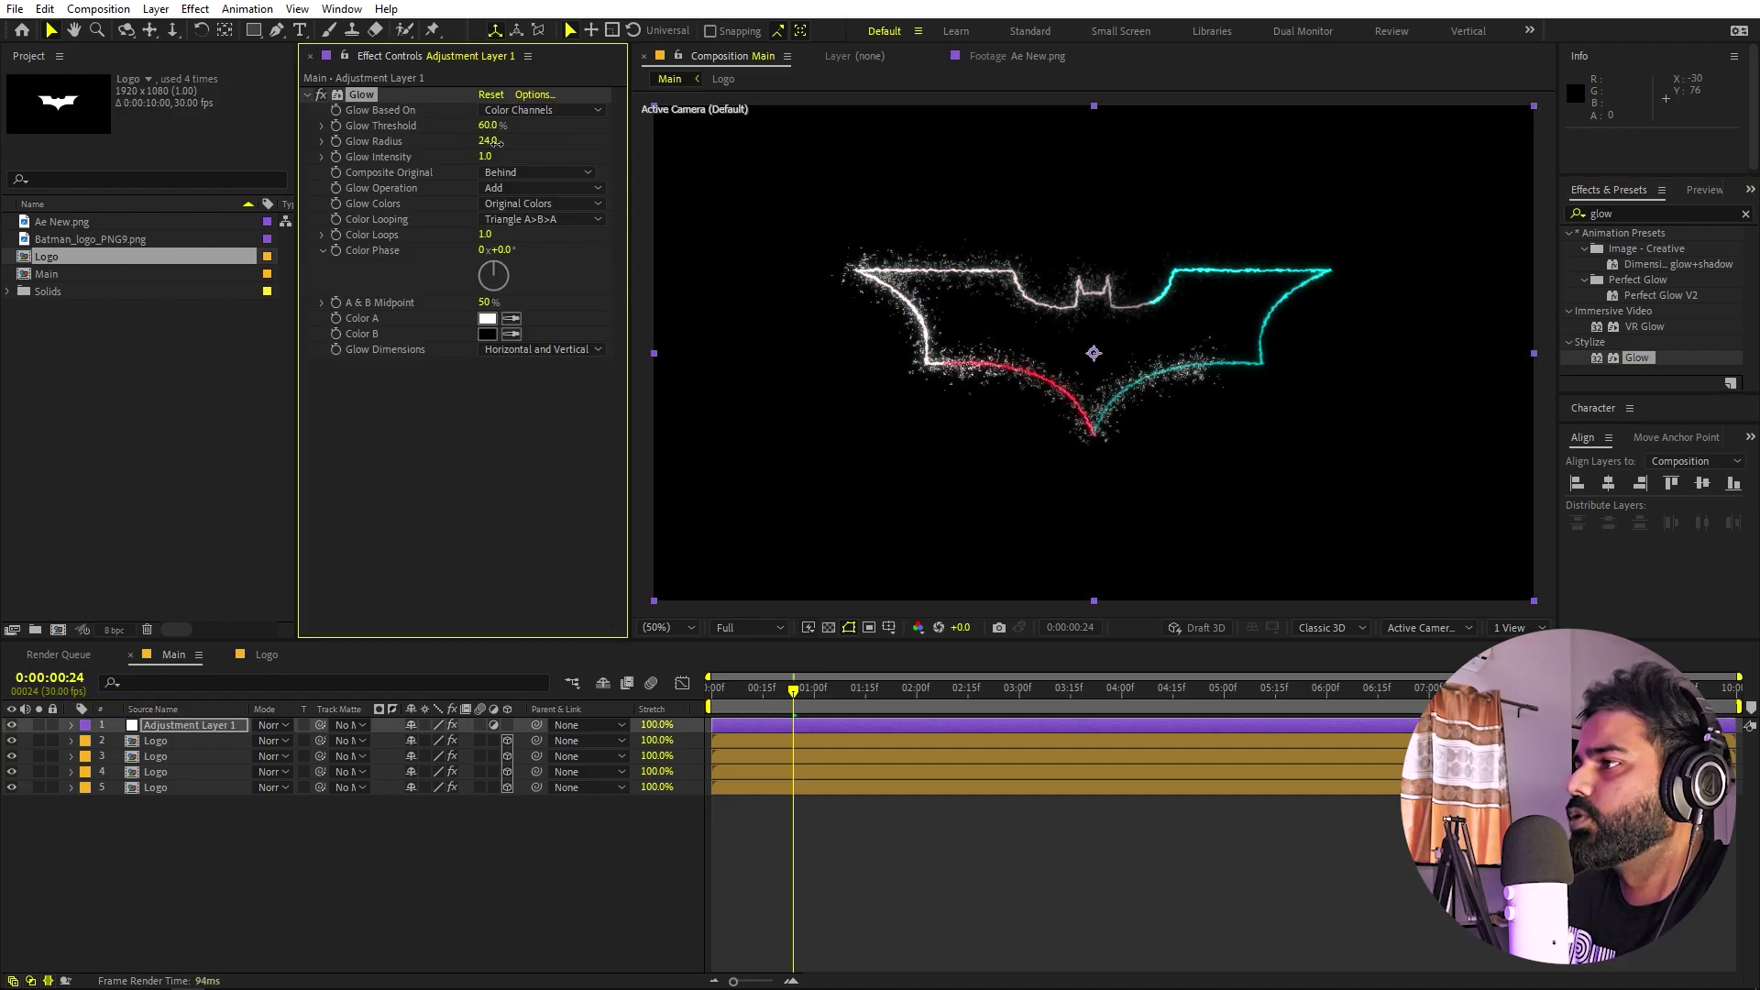
click(485, 156)
text(0.6)
key(Return)
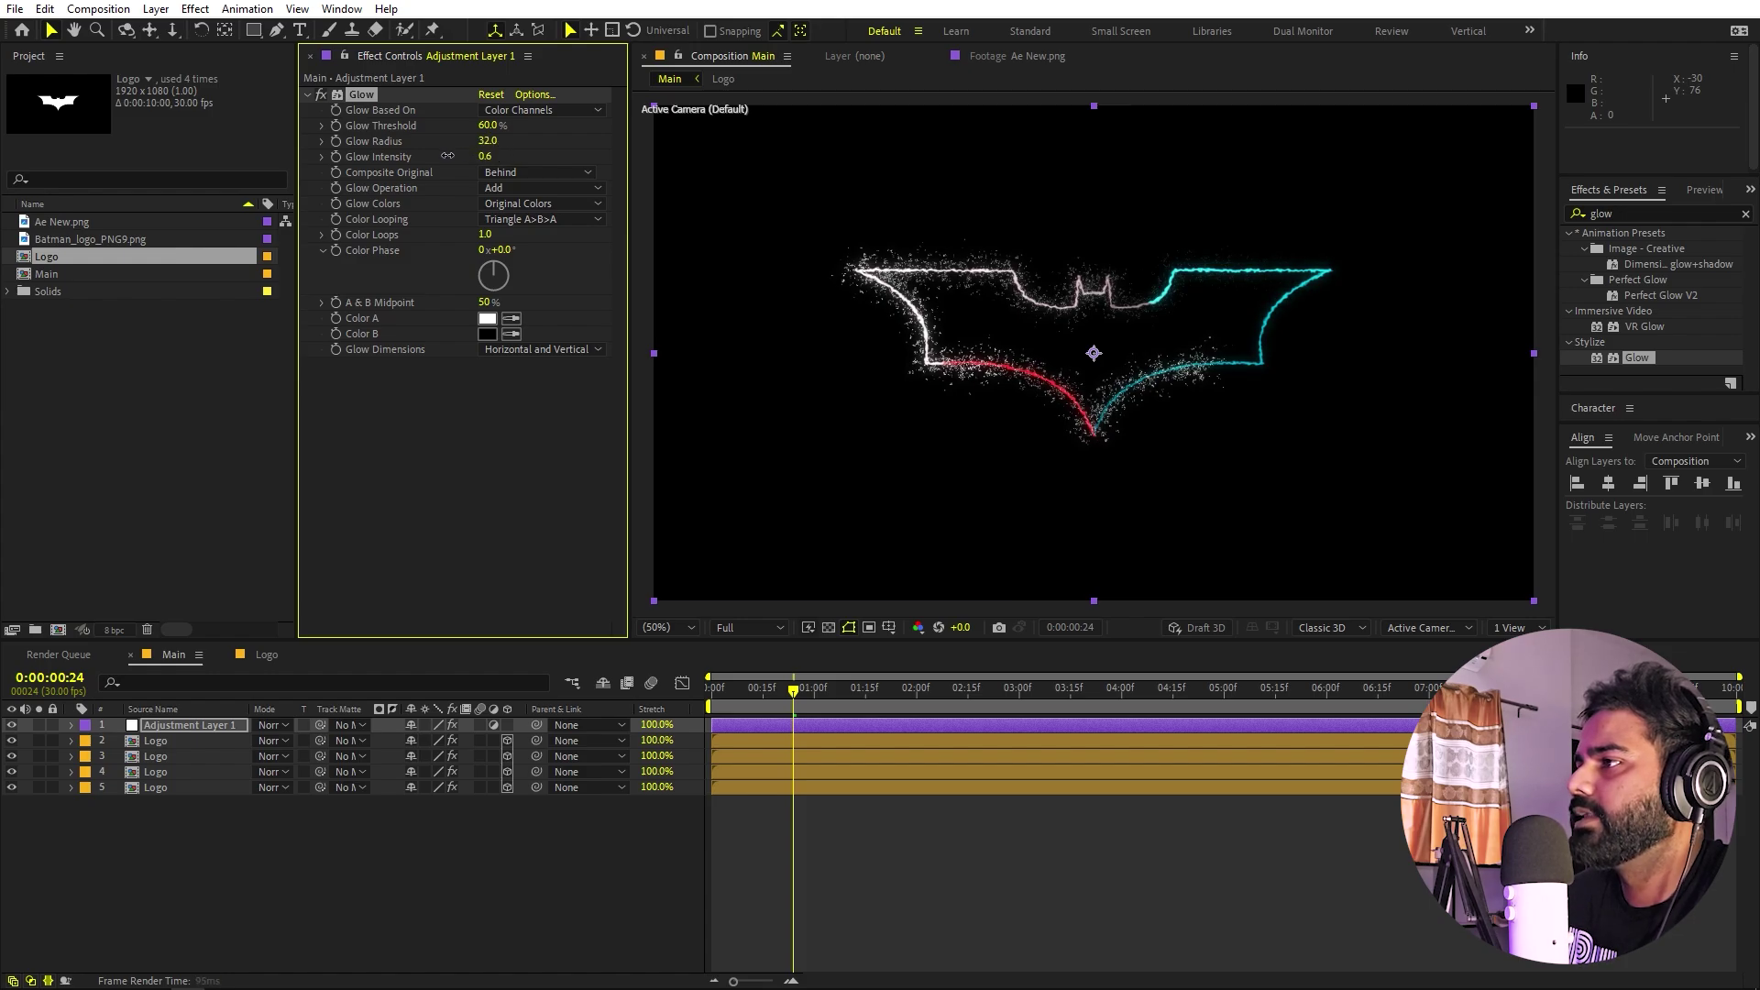
drag(447, 156, 434, 156)
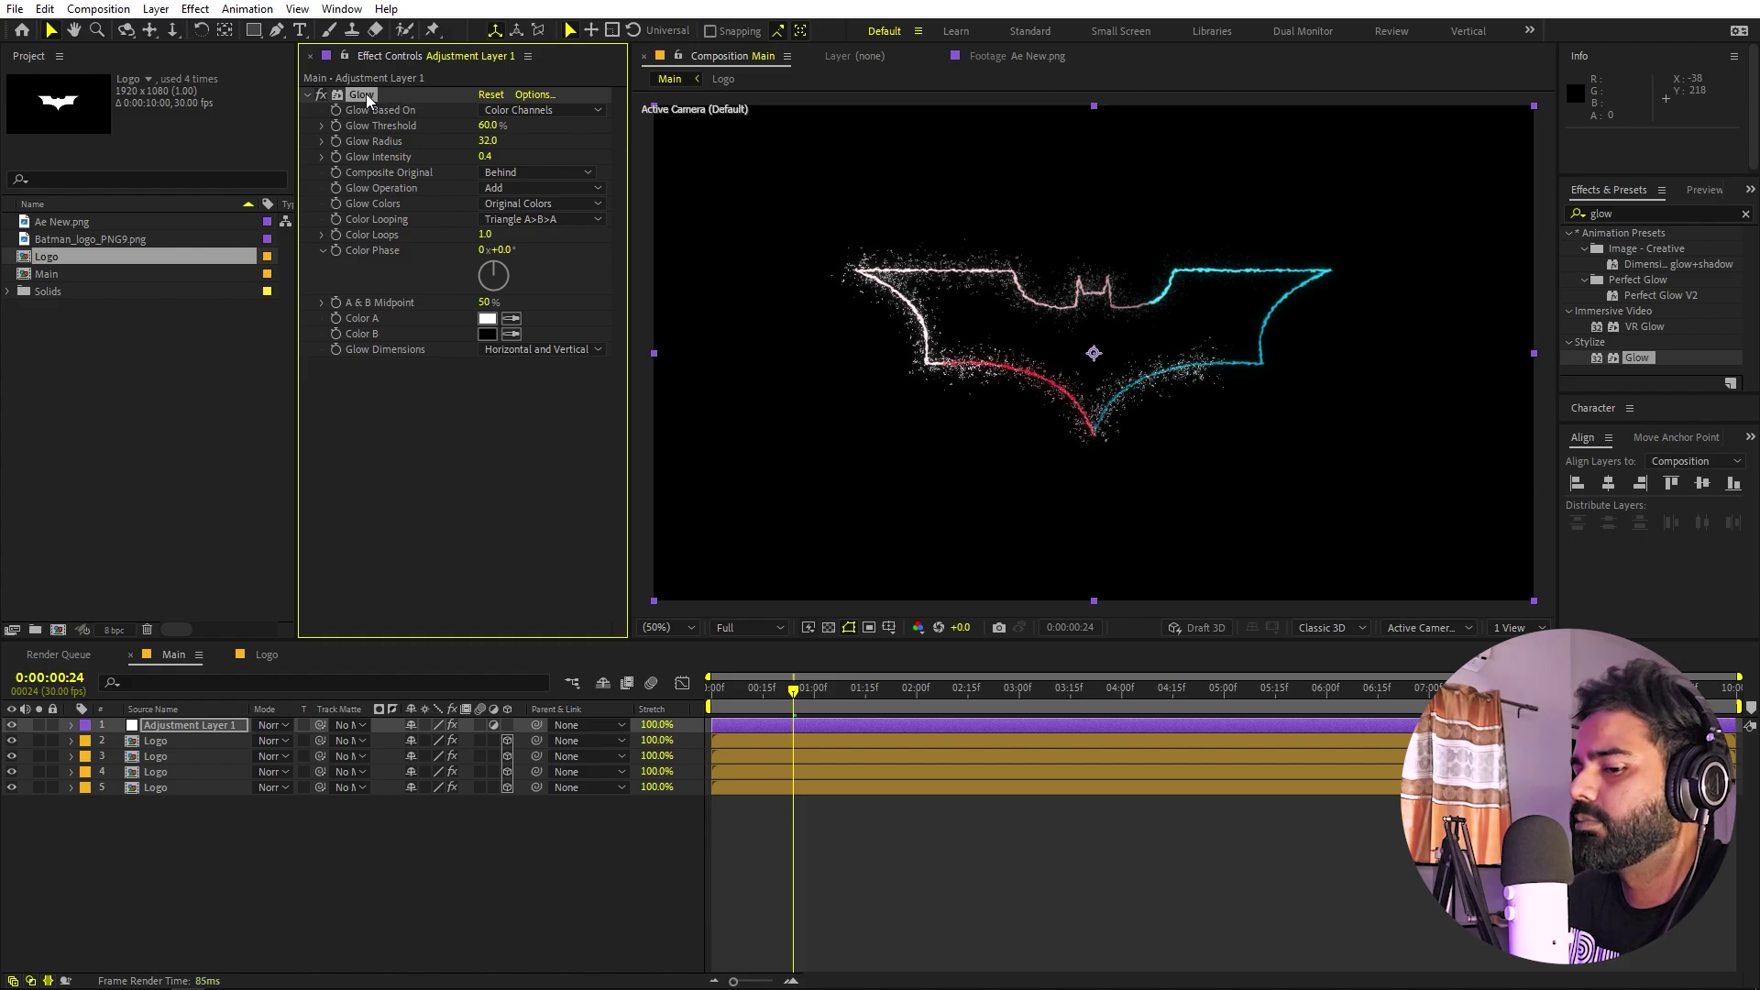
- Duplicate the Glow twice: Glow 2 radius 236 at intensity 1.0, Glow 3 radius 371
key(ctrl+d)
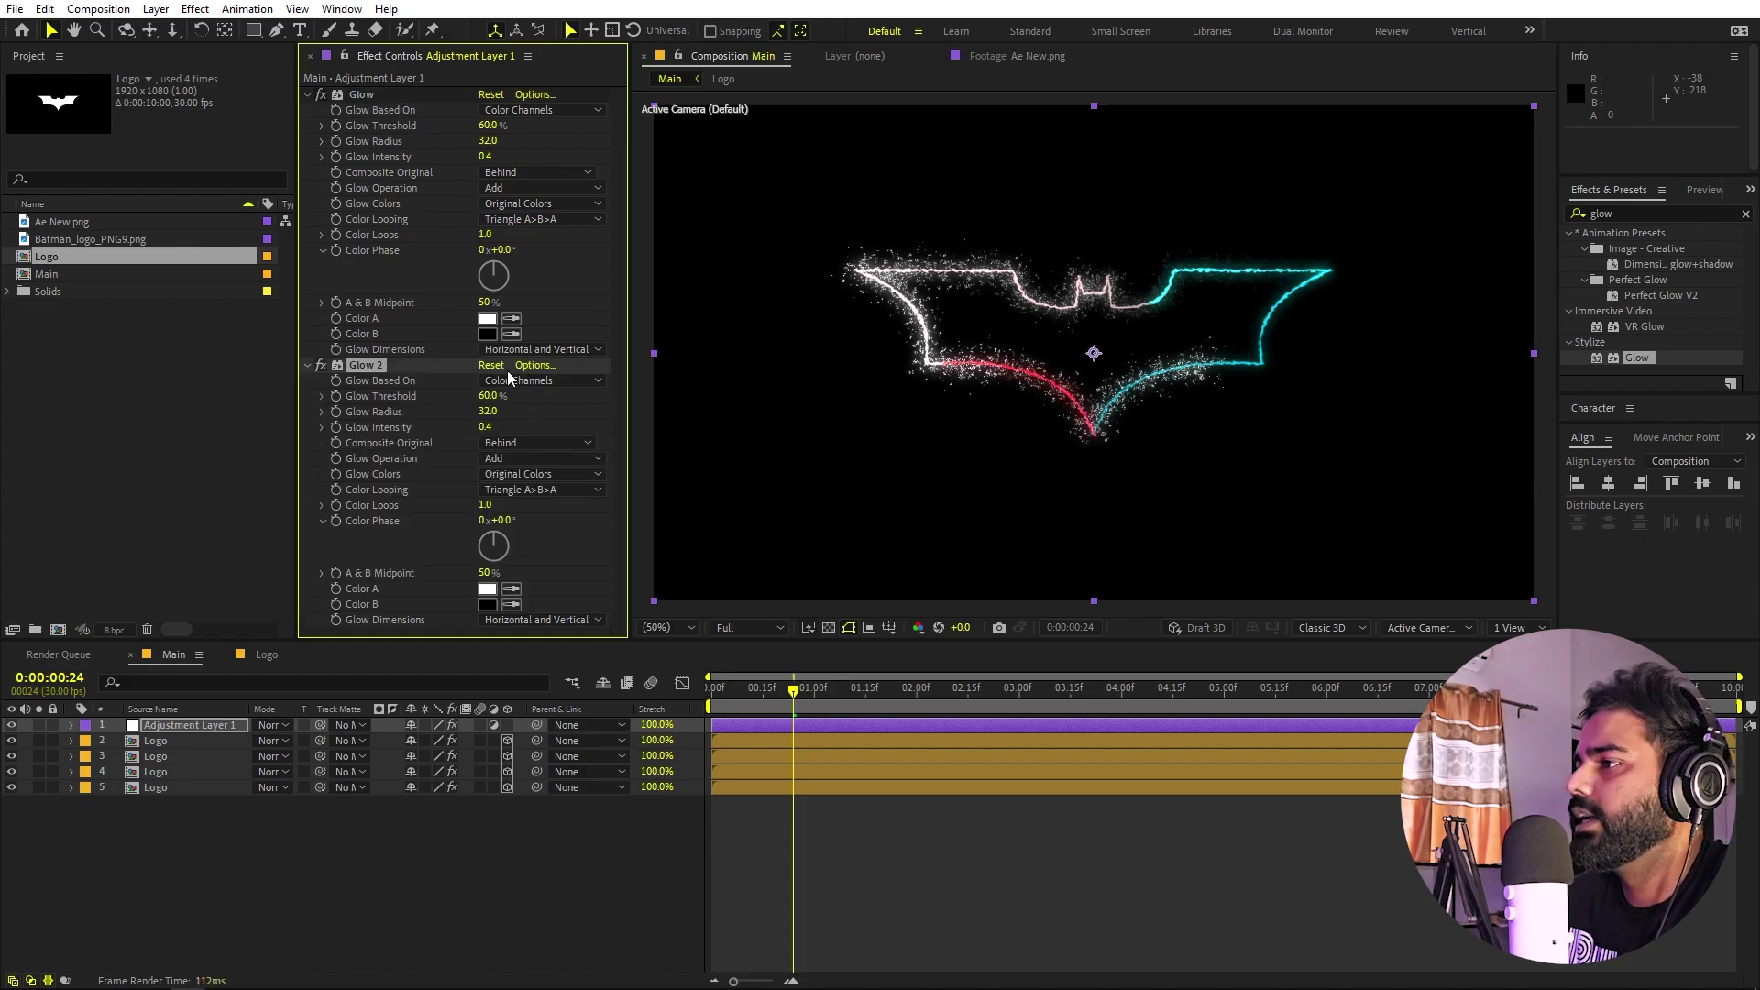
drag(487, 413, 688, 419)
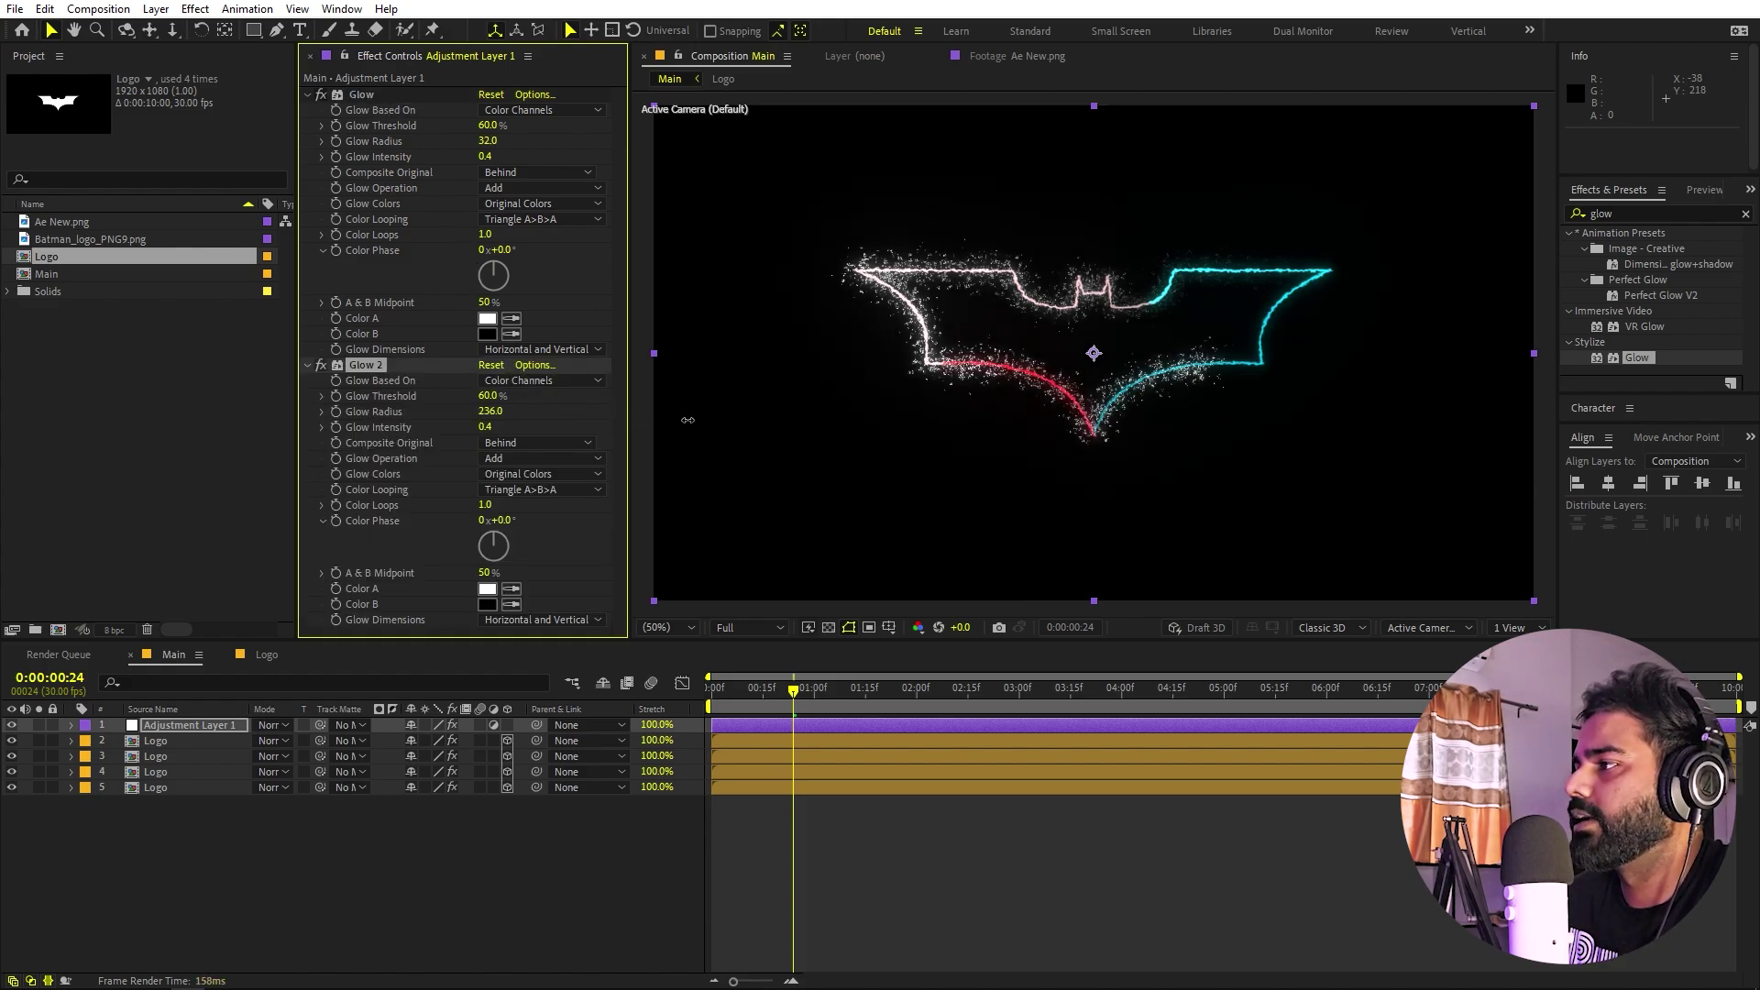
drag(485, 428, 532, 427)
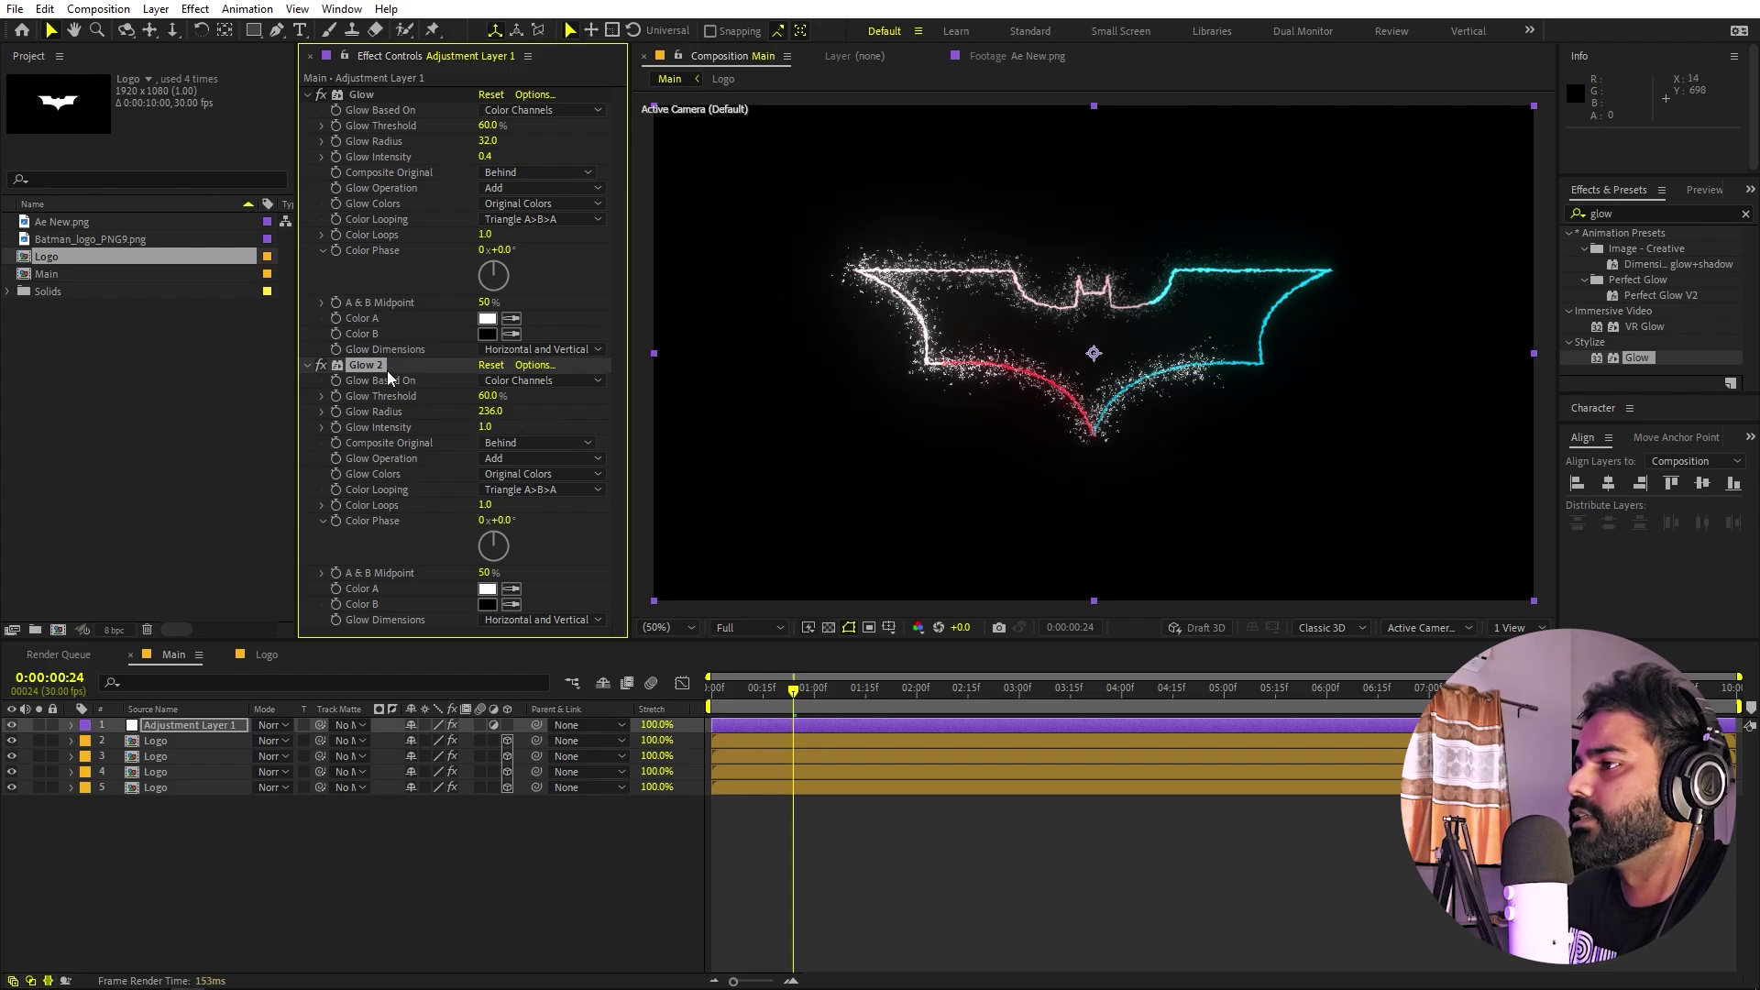
key(ctrl+d)
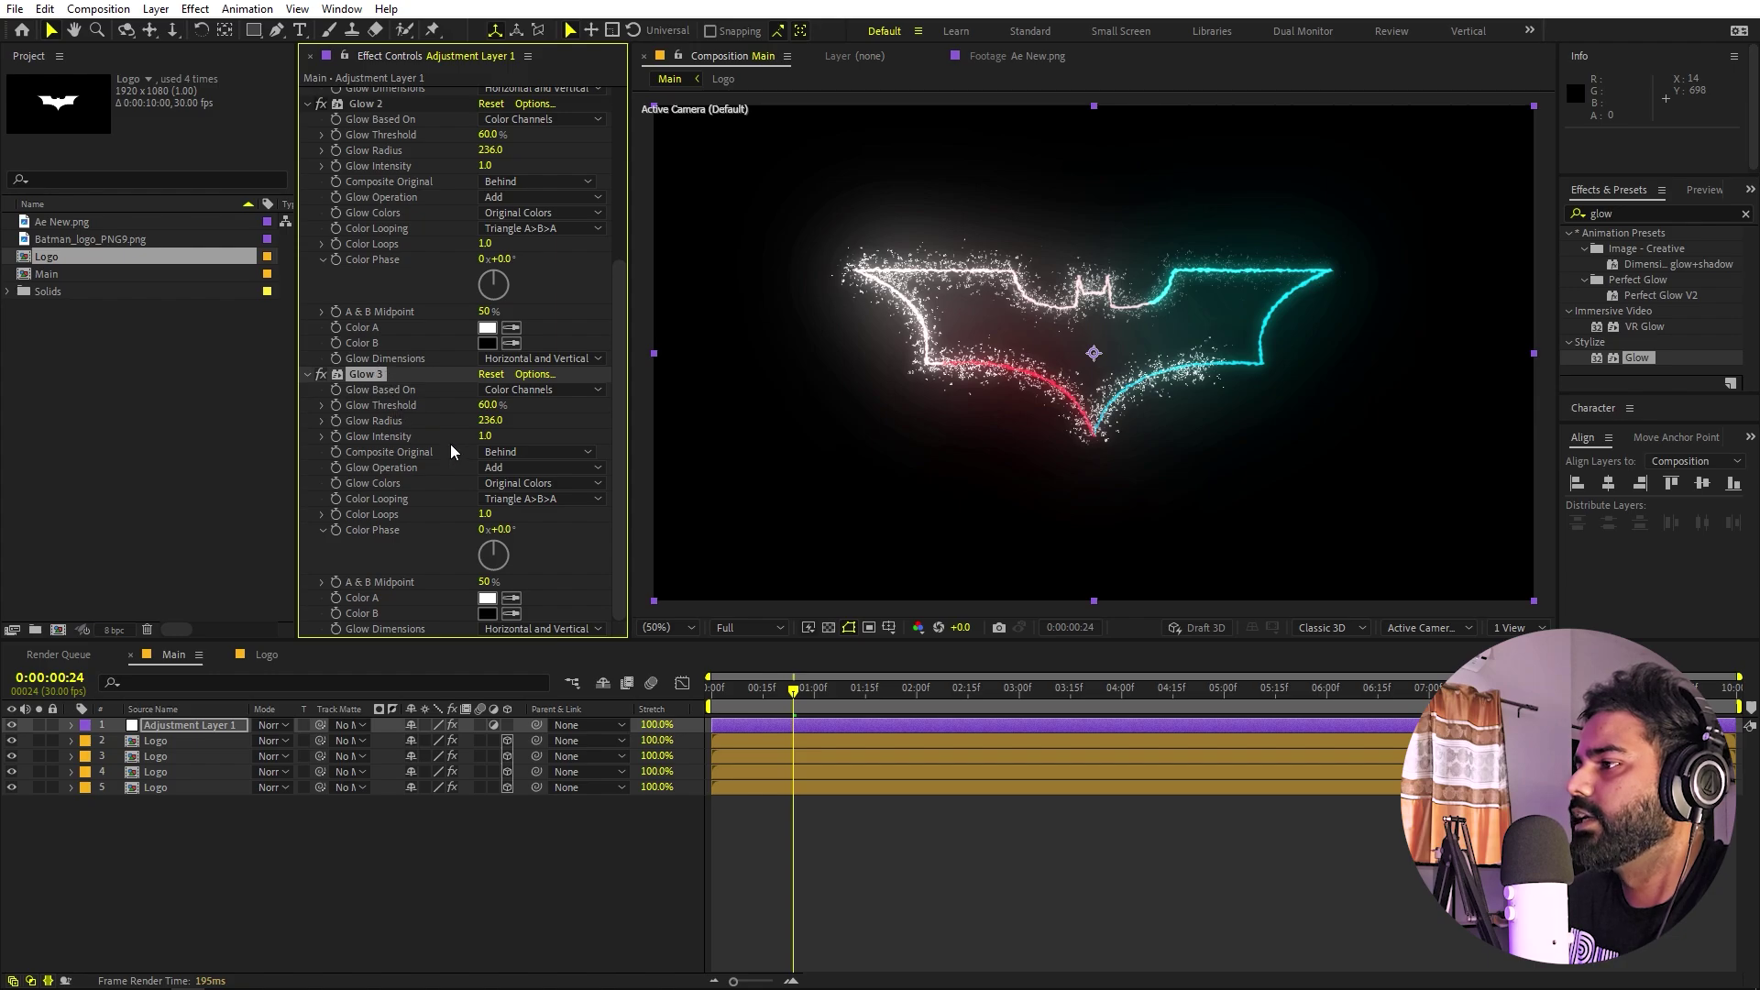
drag(491, 419, 414, 441)
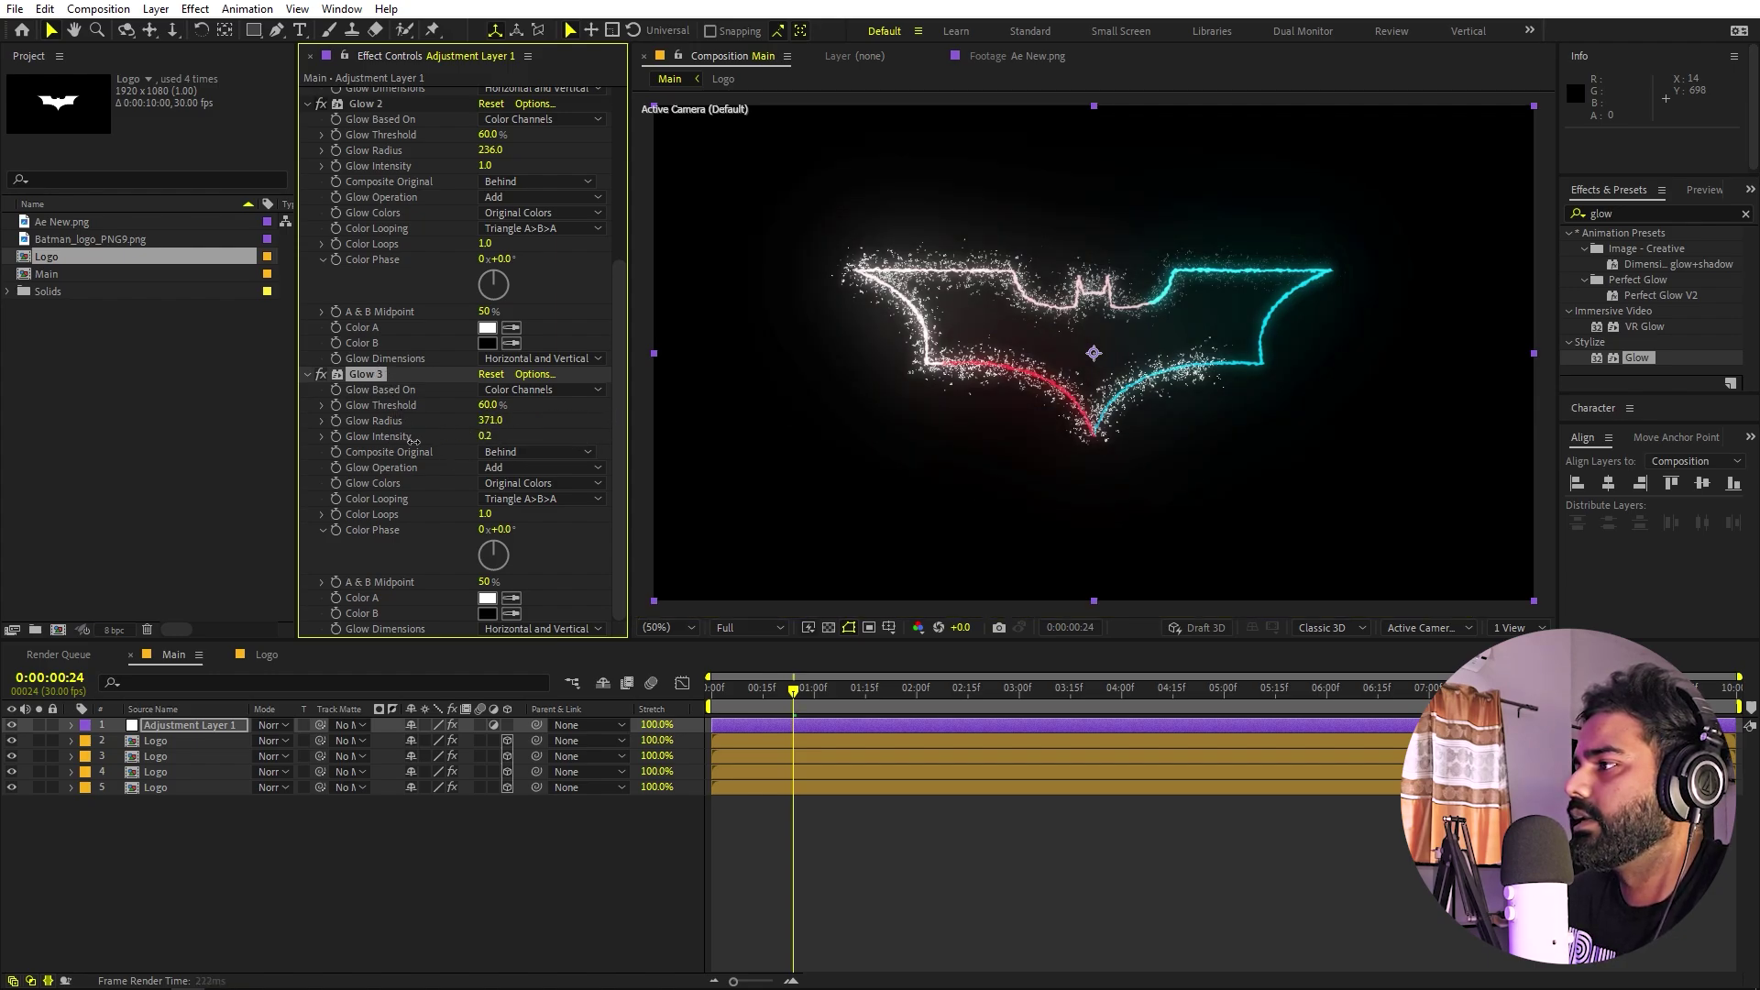
click(863, 904)
- Preview the glow, then shorten the second Logo layer's Vegas stroke length and replay
drag(794, 692, 452, 724)
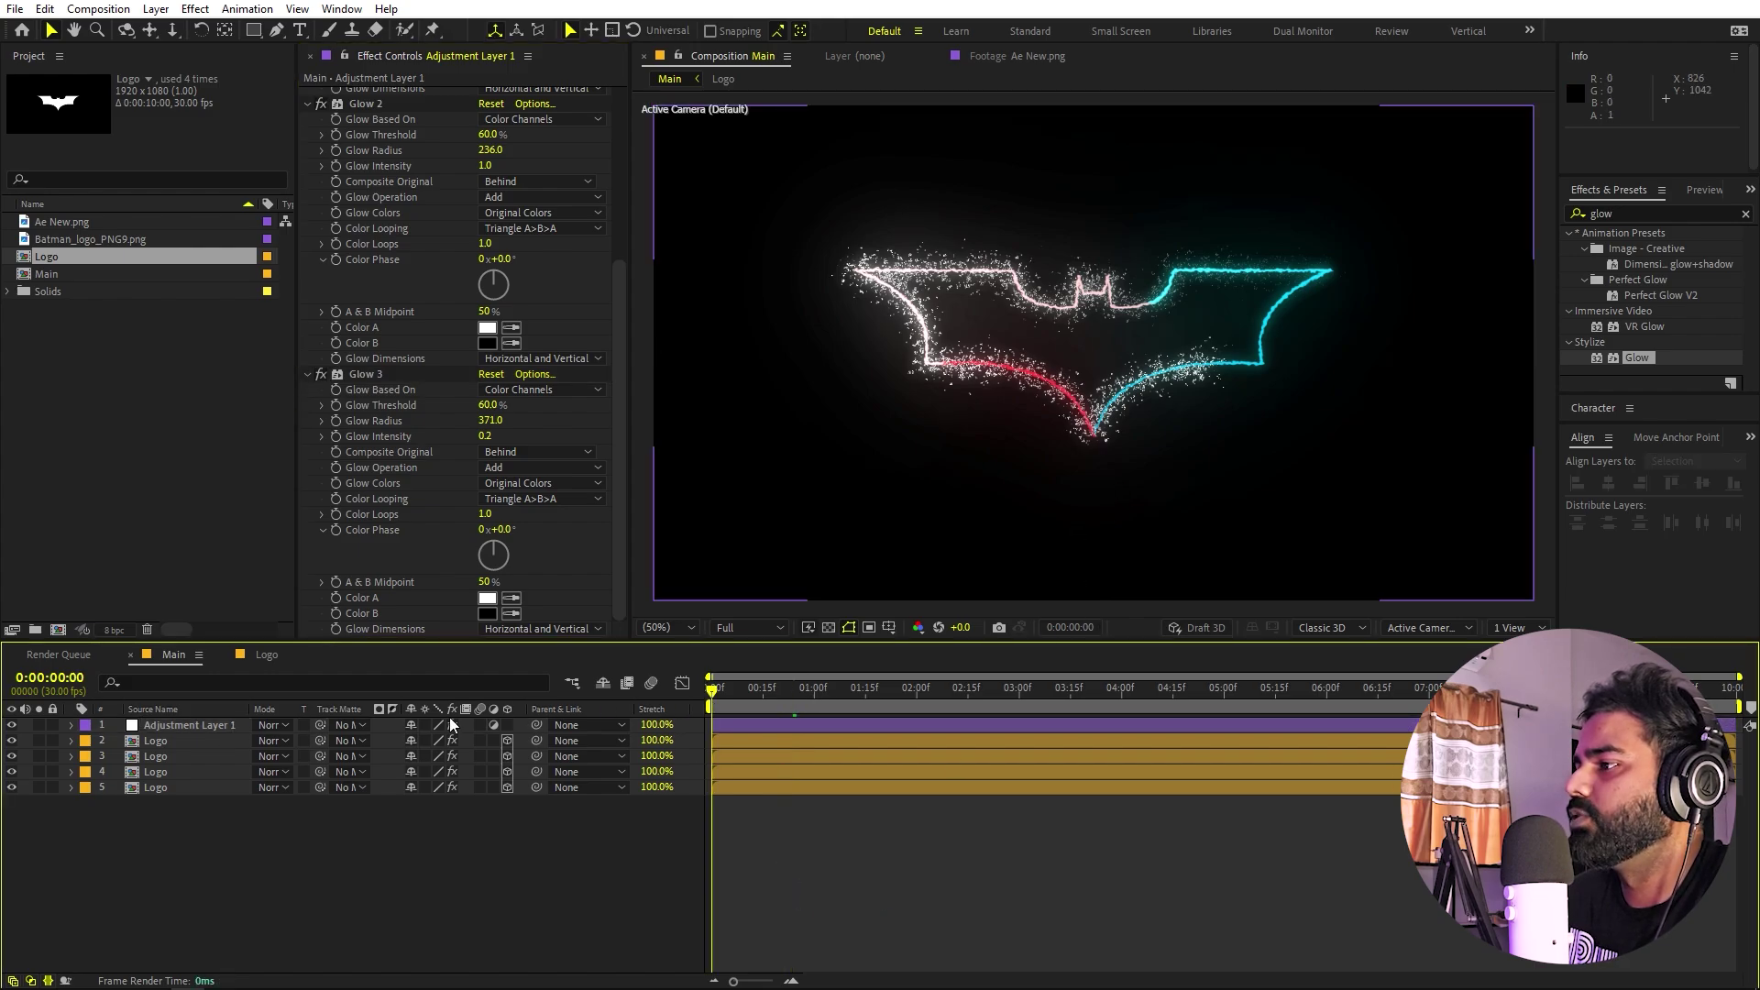
key(space)
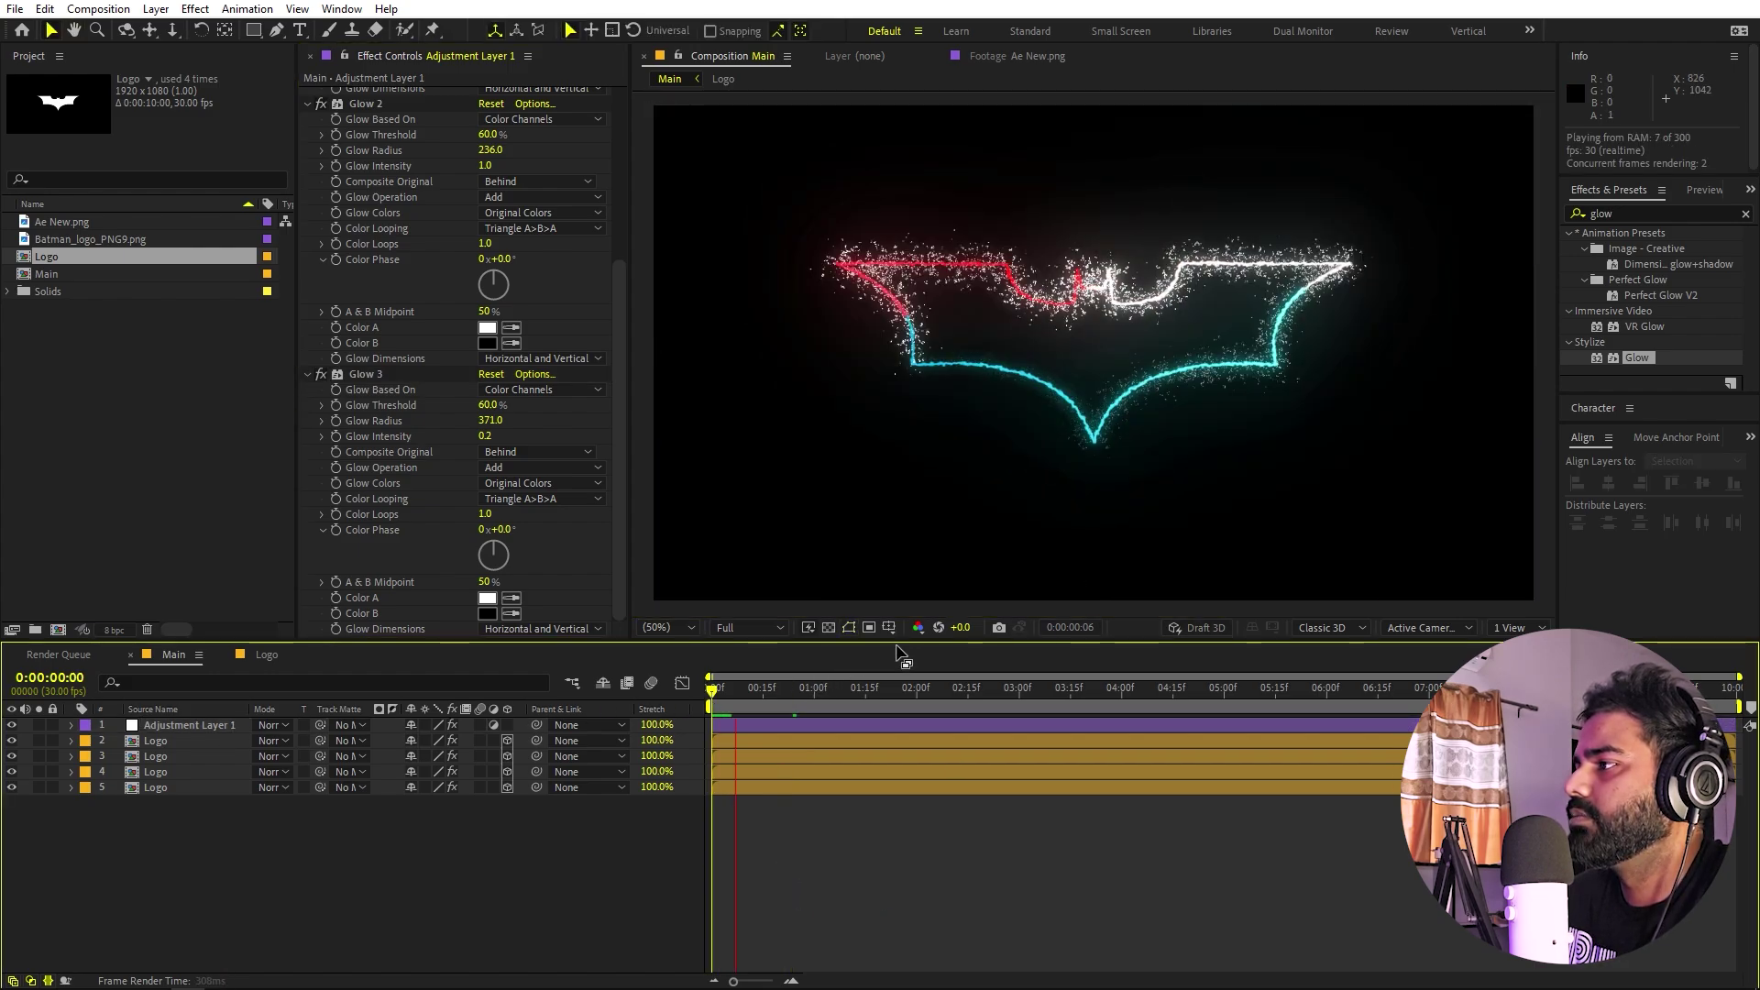
key(space)
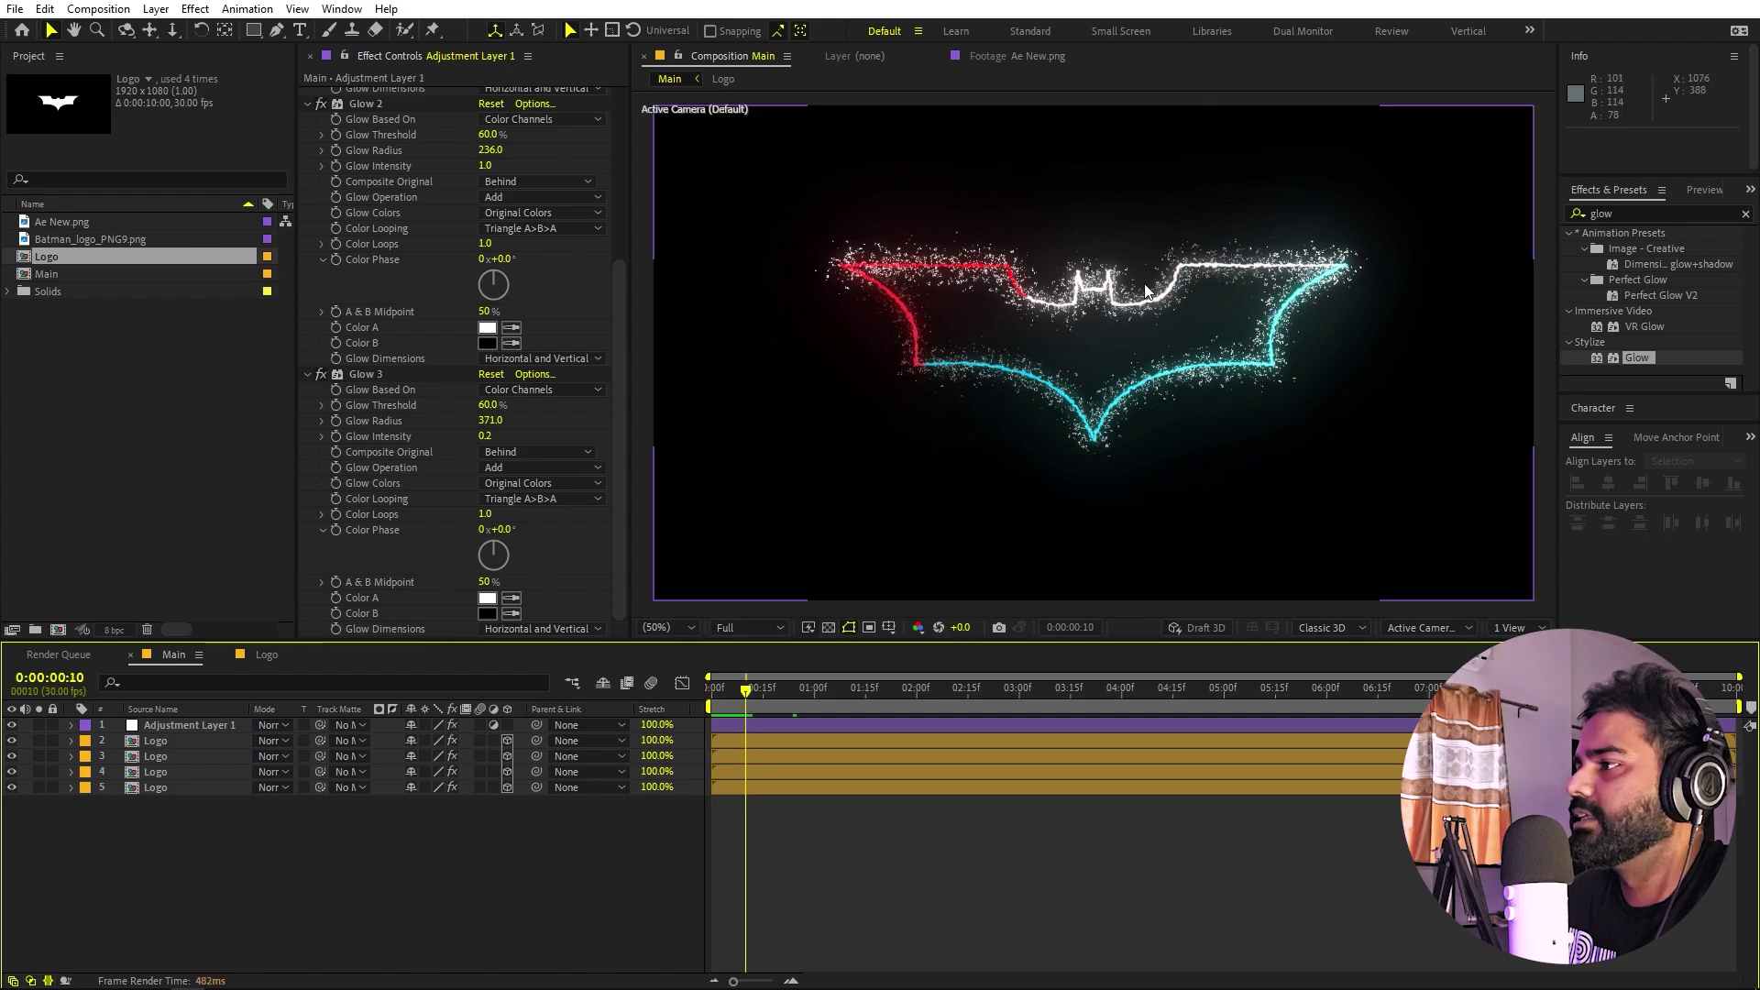
click(168, 755)
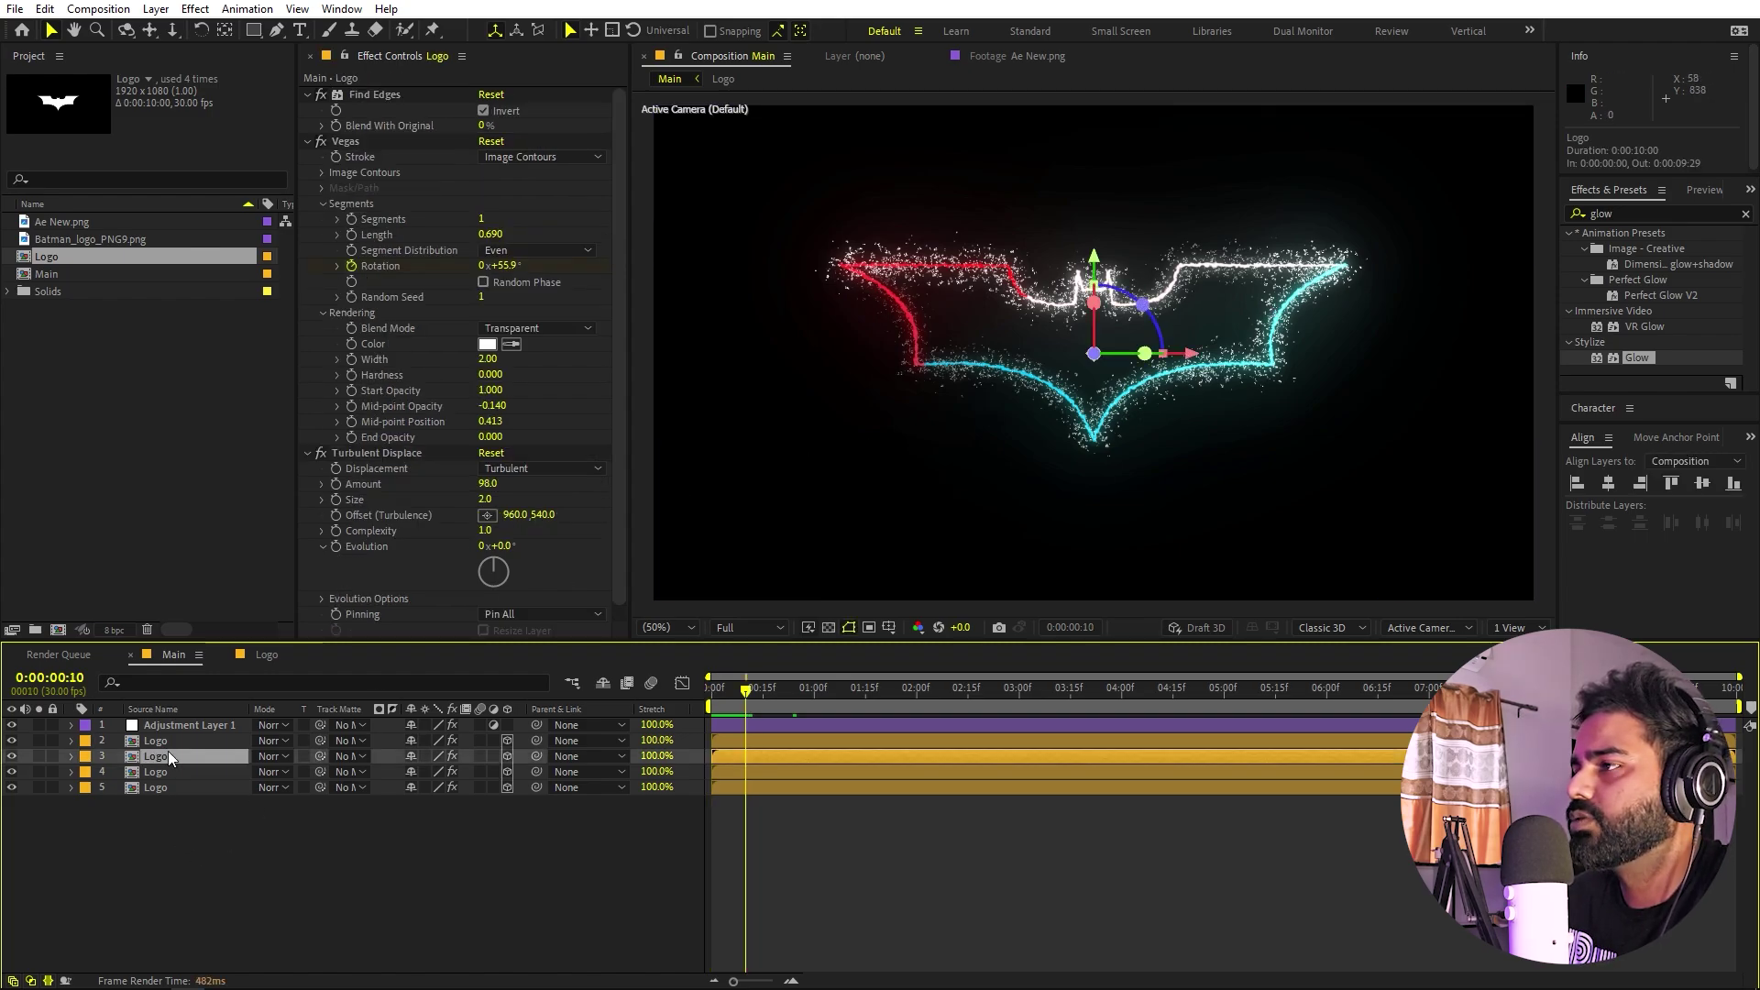
click(172, 743)
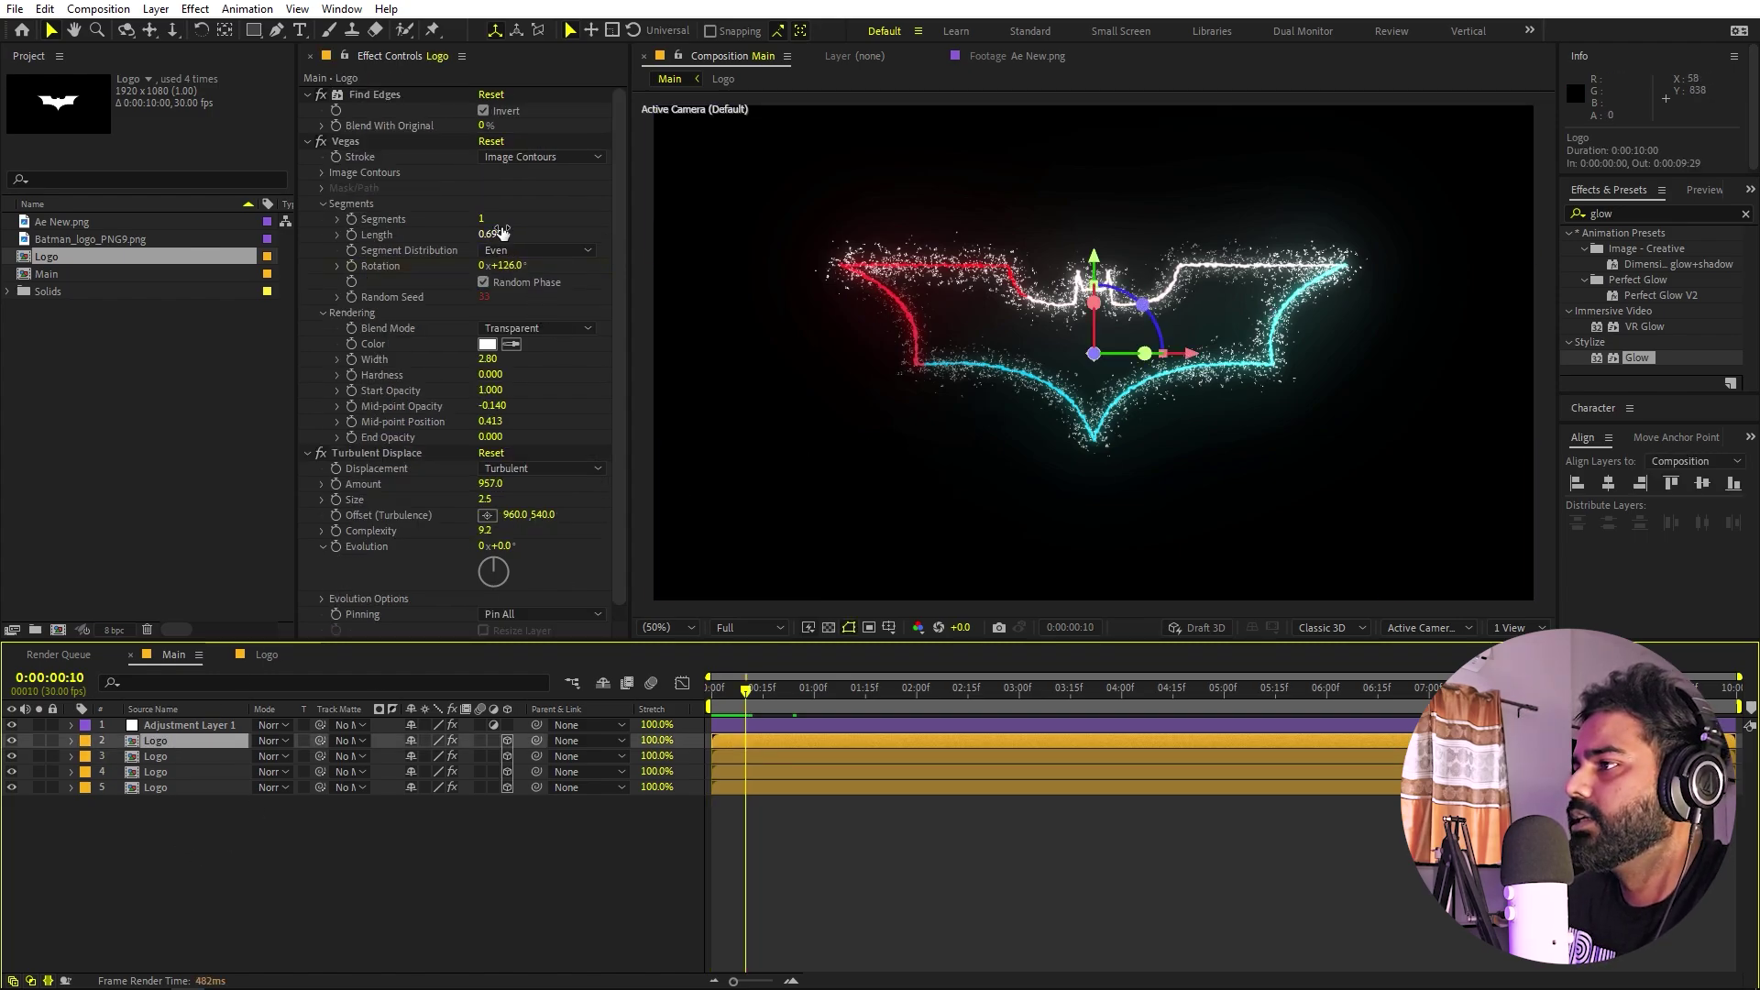
drag(502, 232, 411, 240)
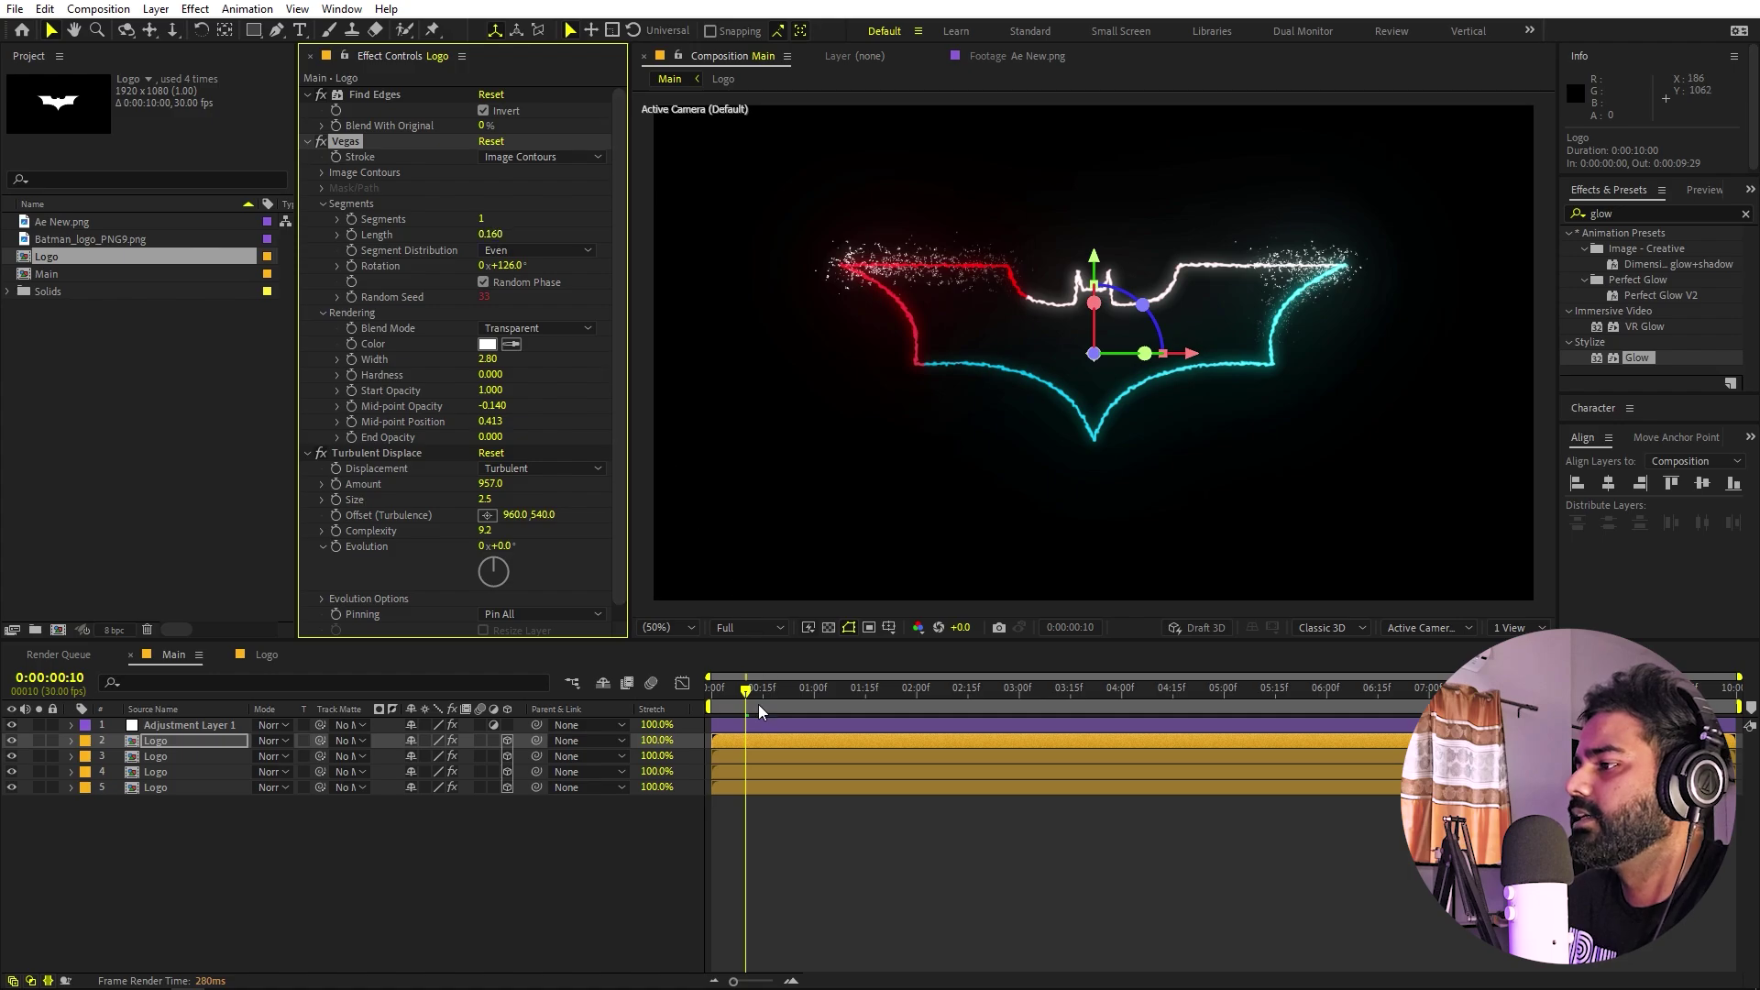
key(space)
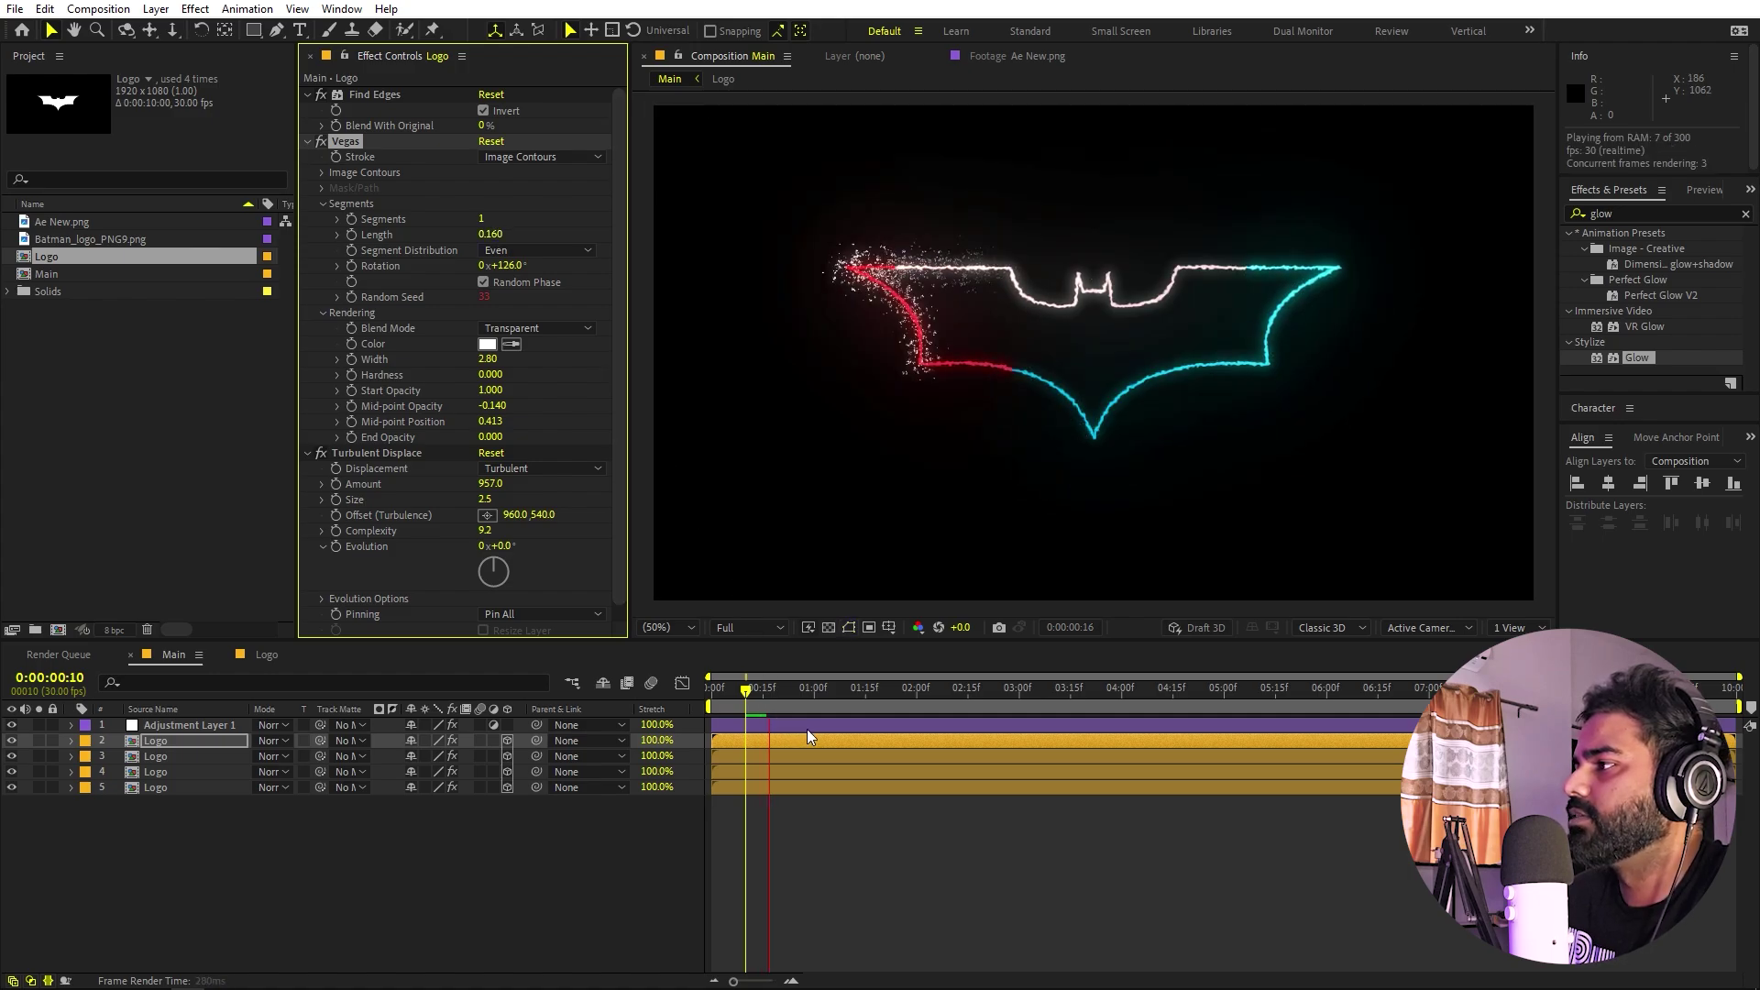
click(693, 389)
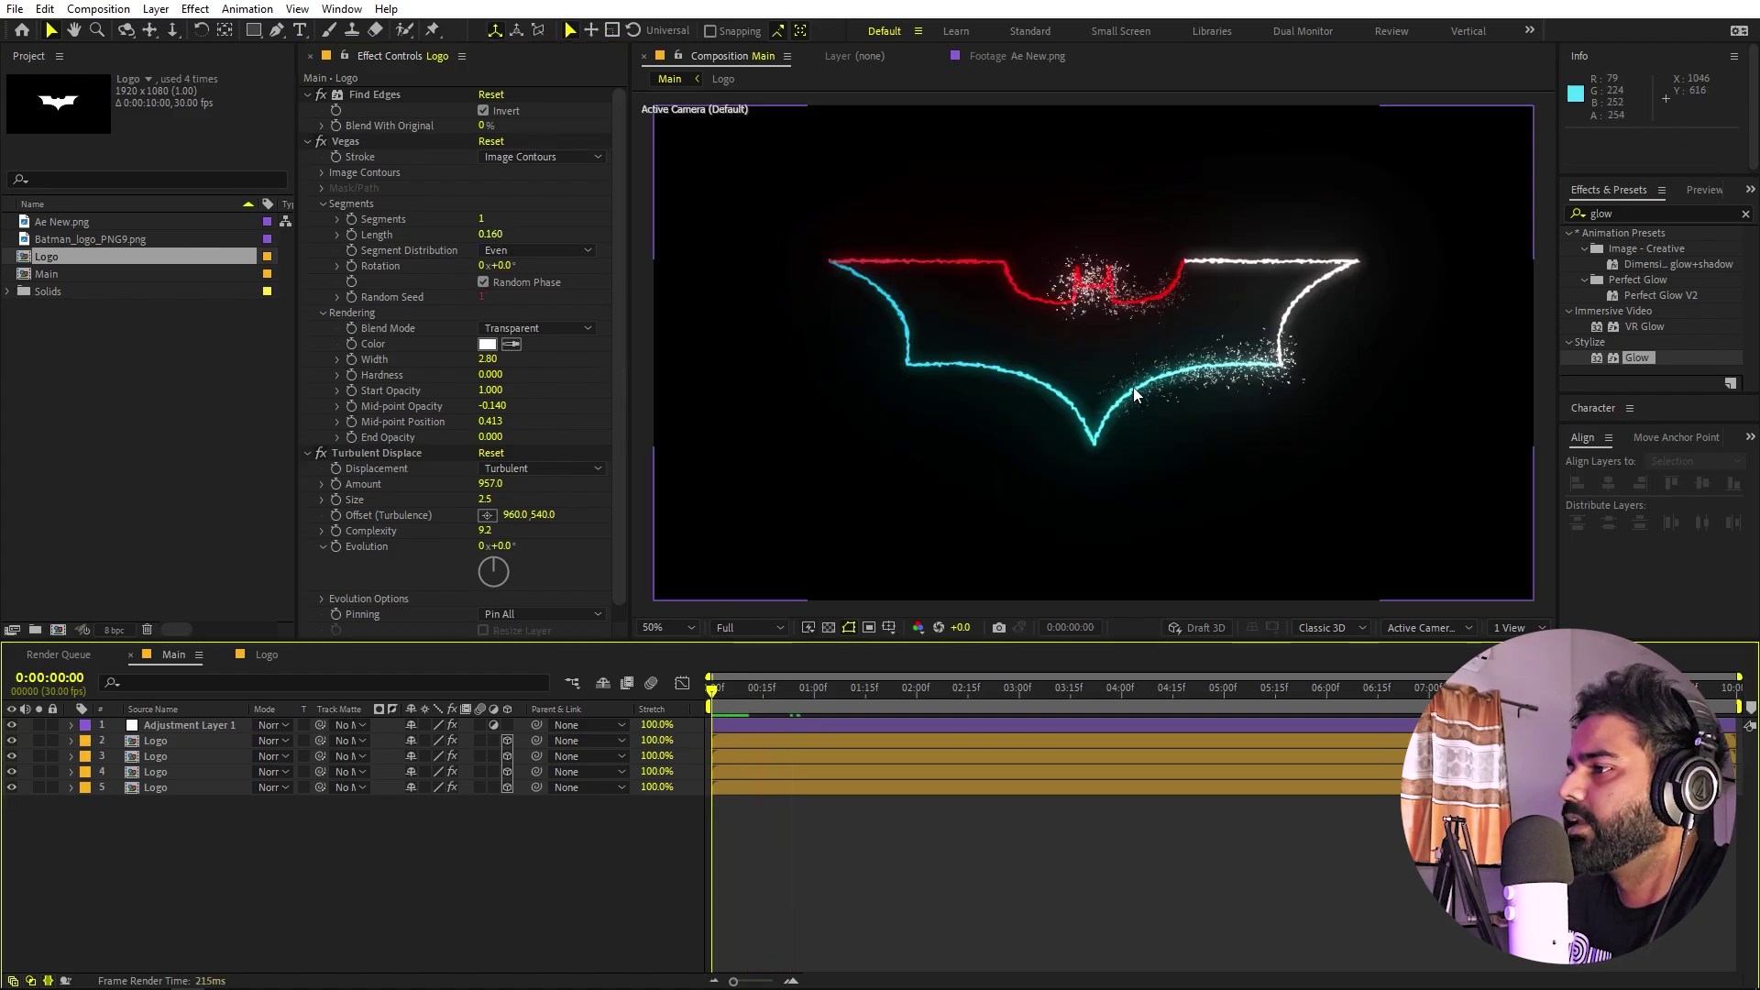
- Reduce the second layer's Turbulent Displace Amount to 724, delay it four frames, and preview
scroll(597, 532, down, 1)
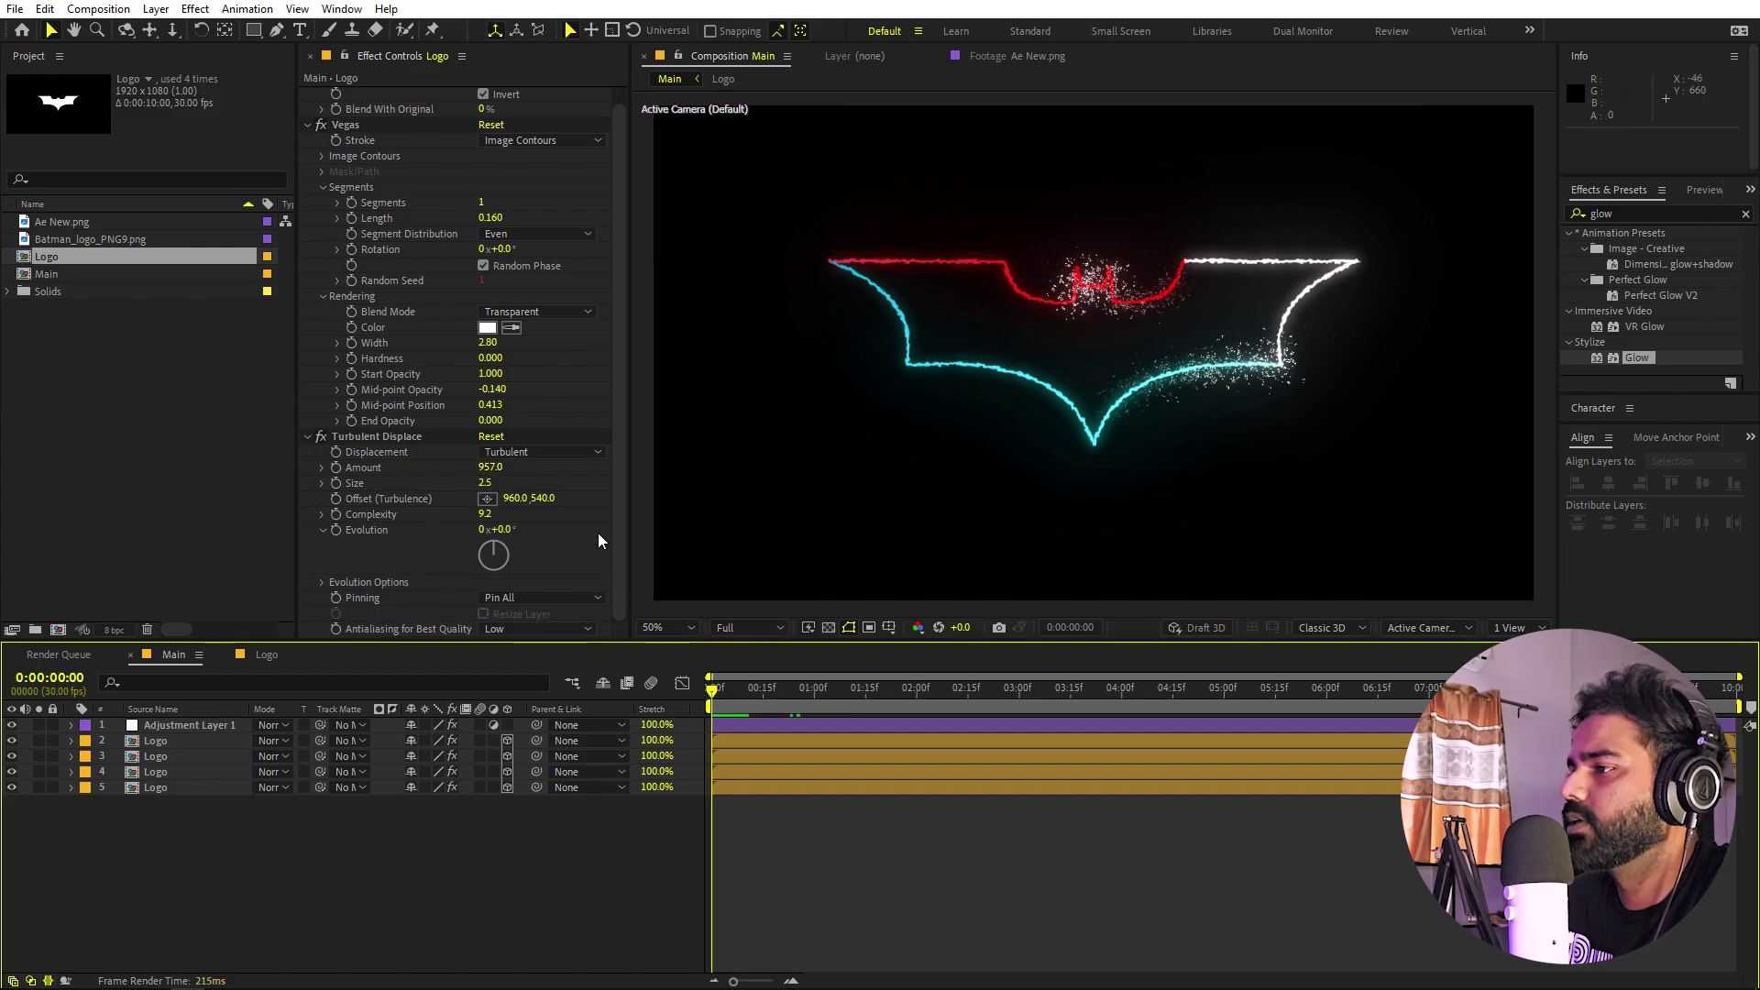
click(450, 467)
drag(450, 467, 949, 840)
drag(813, 750, 821, 746)
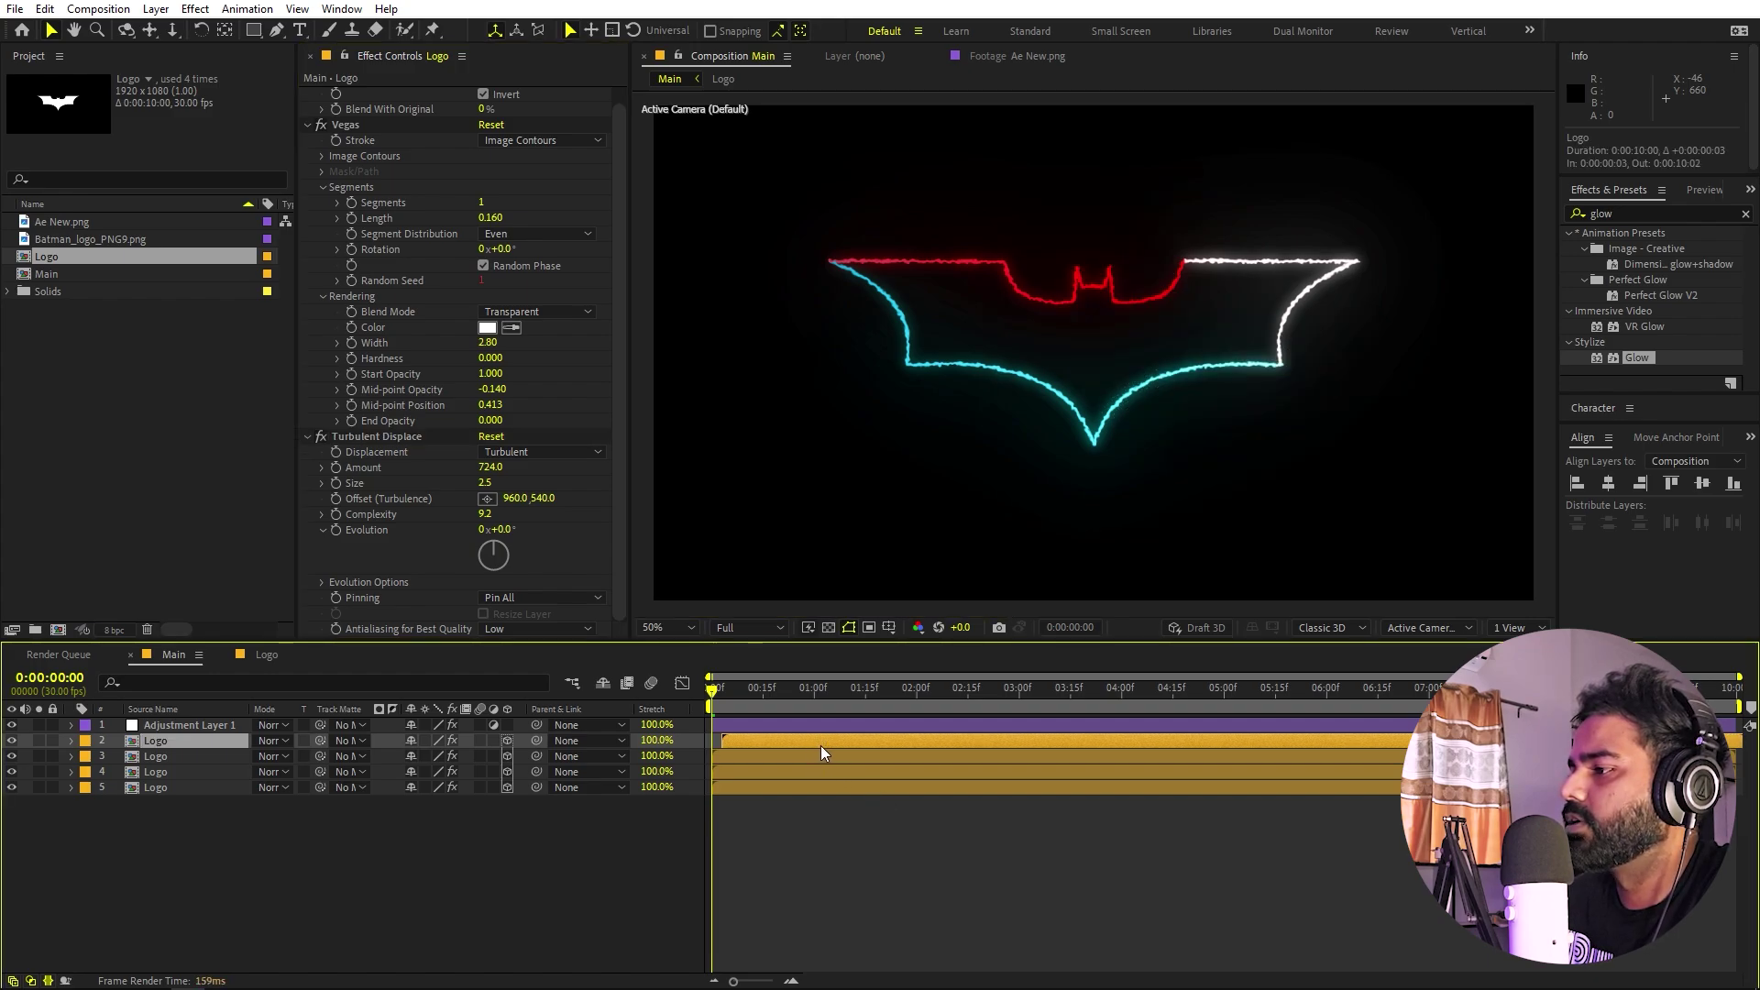
key(space)
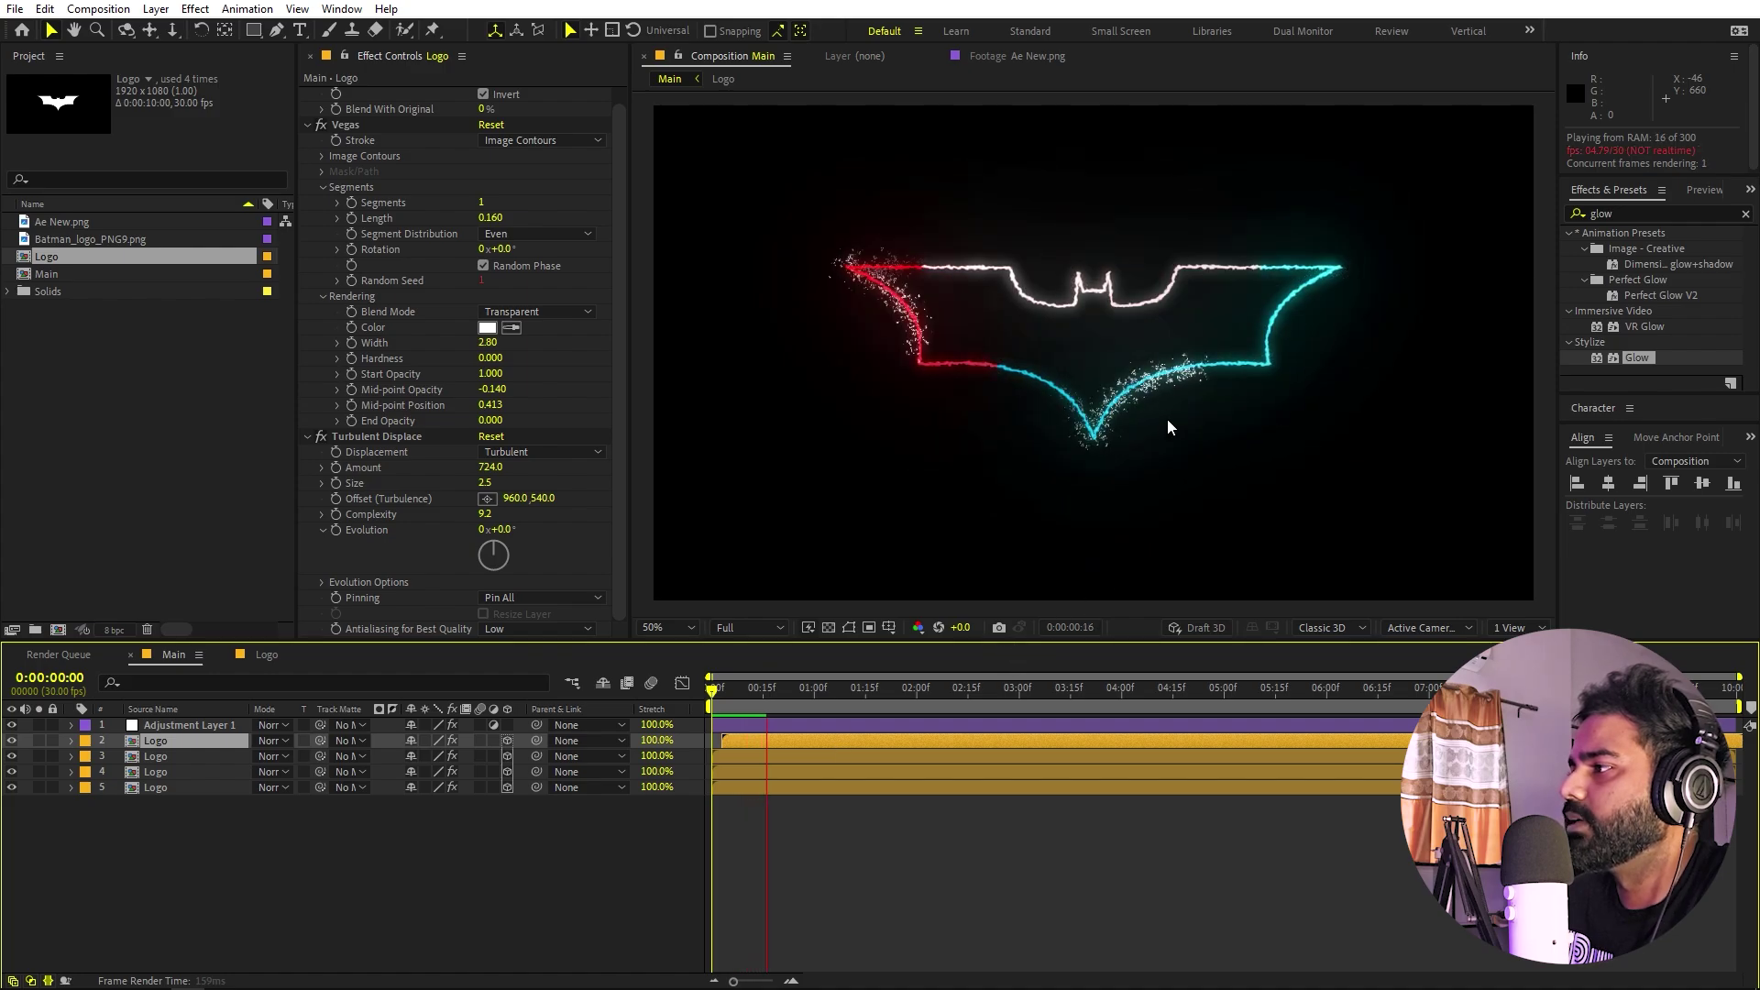
key(space)
- Lengthen the Vegas stroke to 0.250 with Mid-point Opacity -0.520 and preview
drag(495, 216, 501, 217)
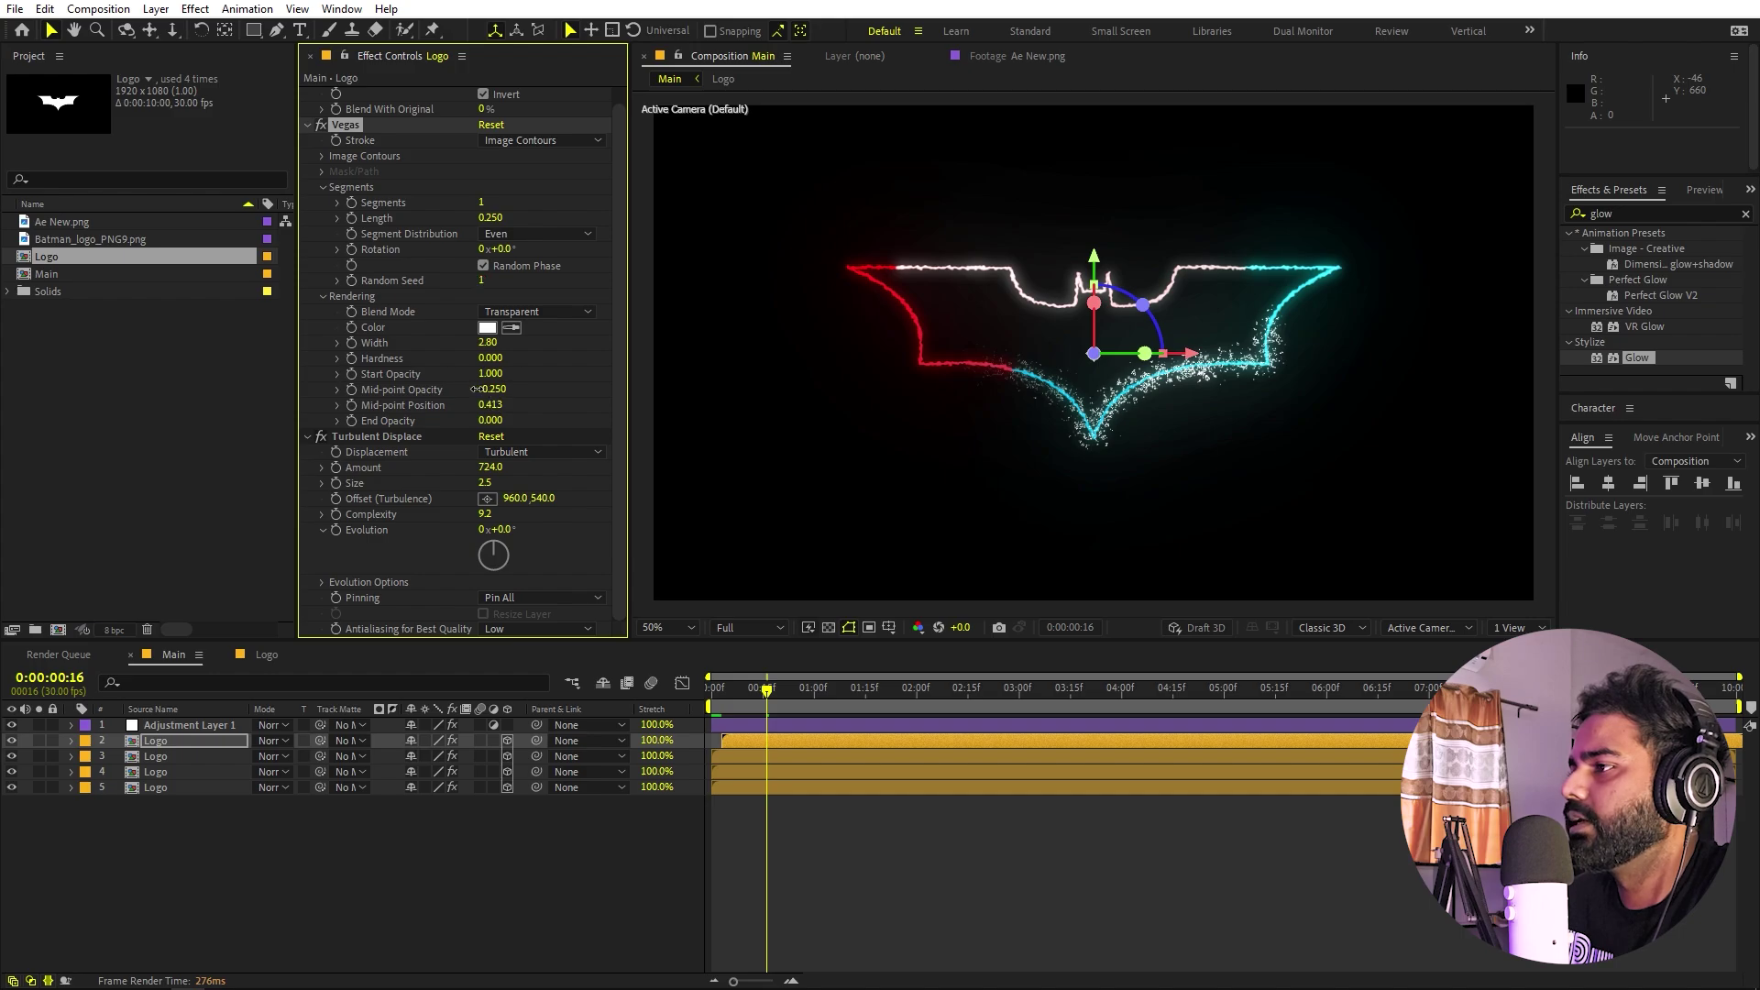
drag(476, 388, 460, 389)
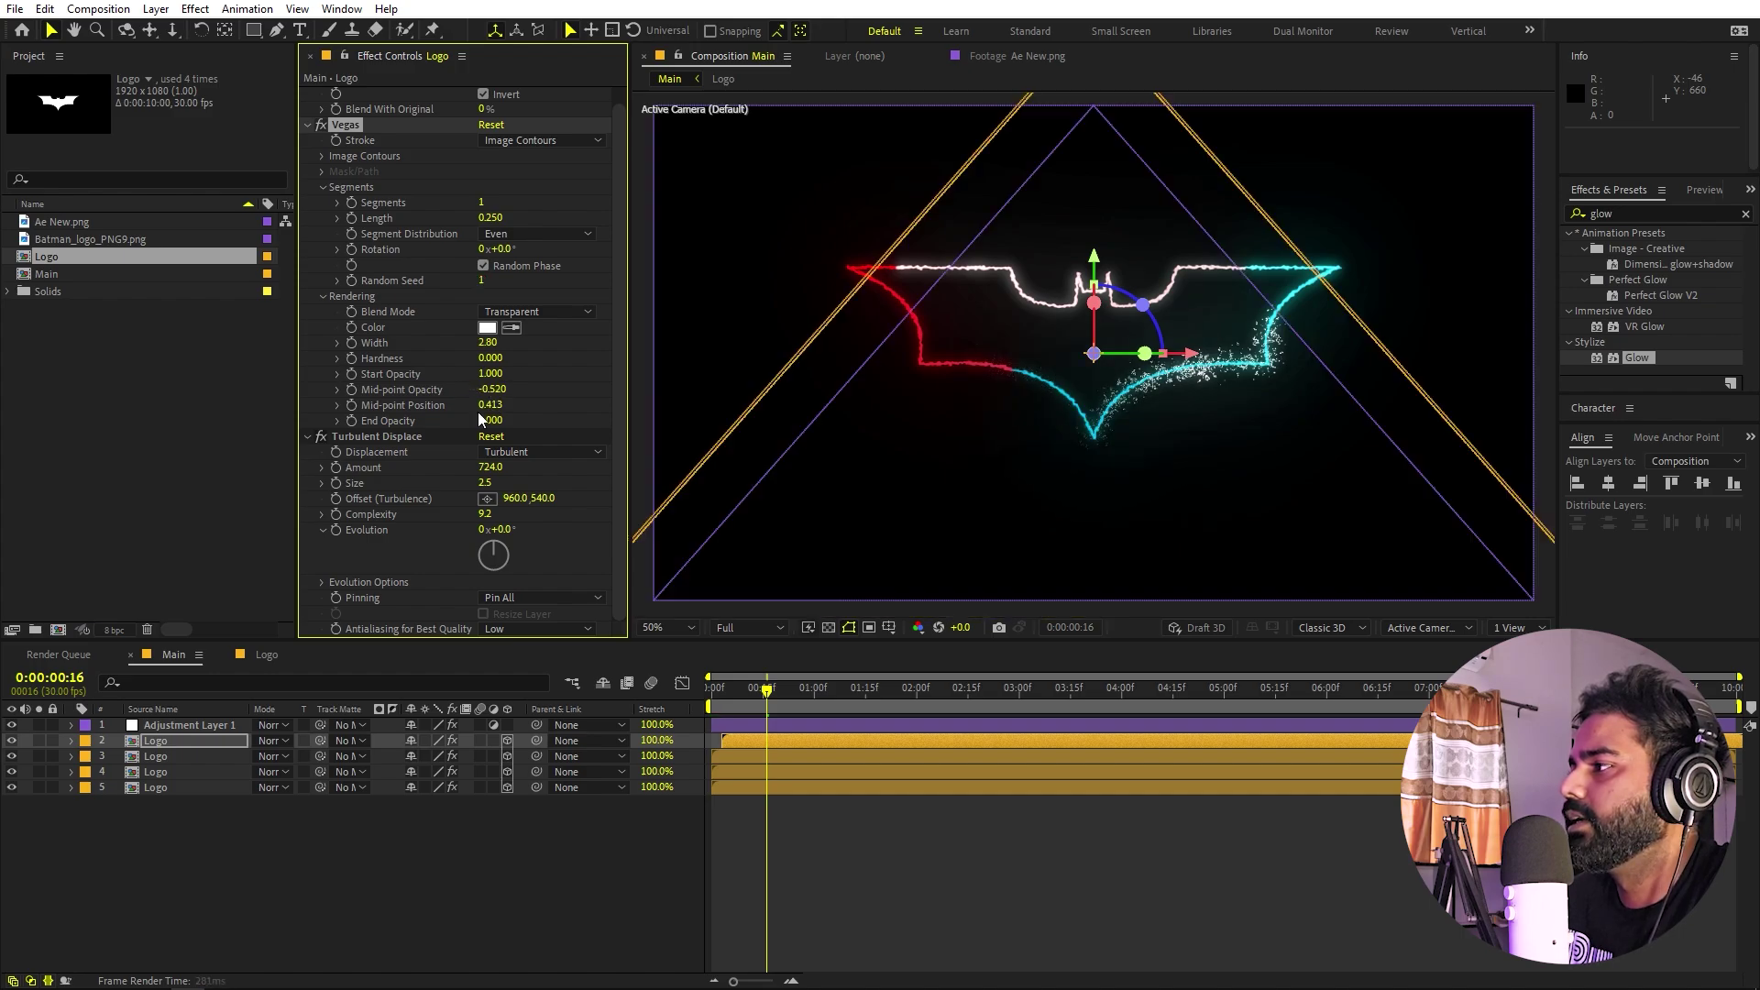
key(space)
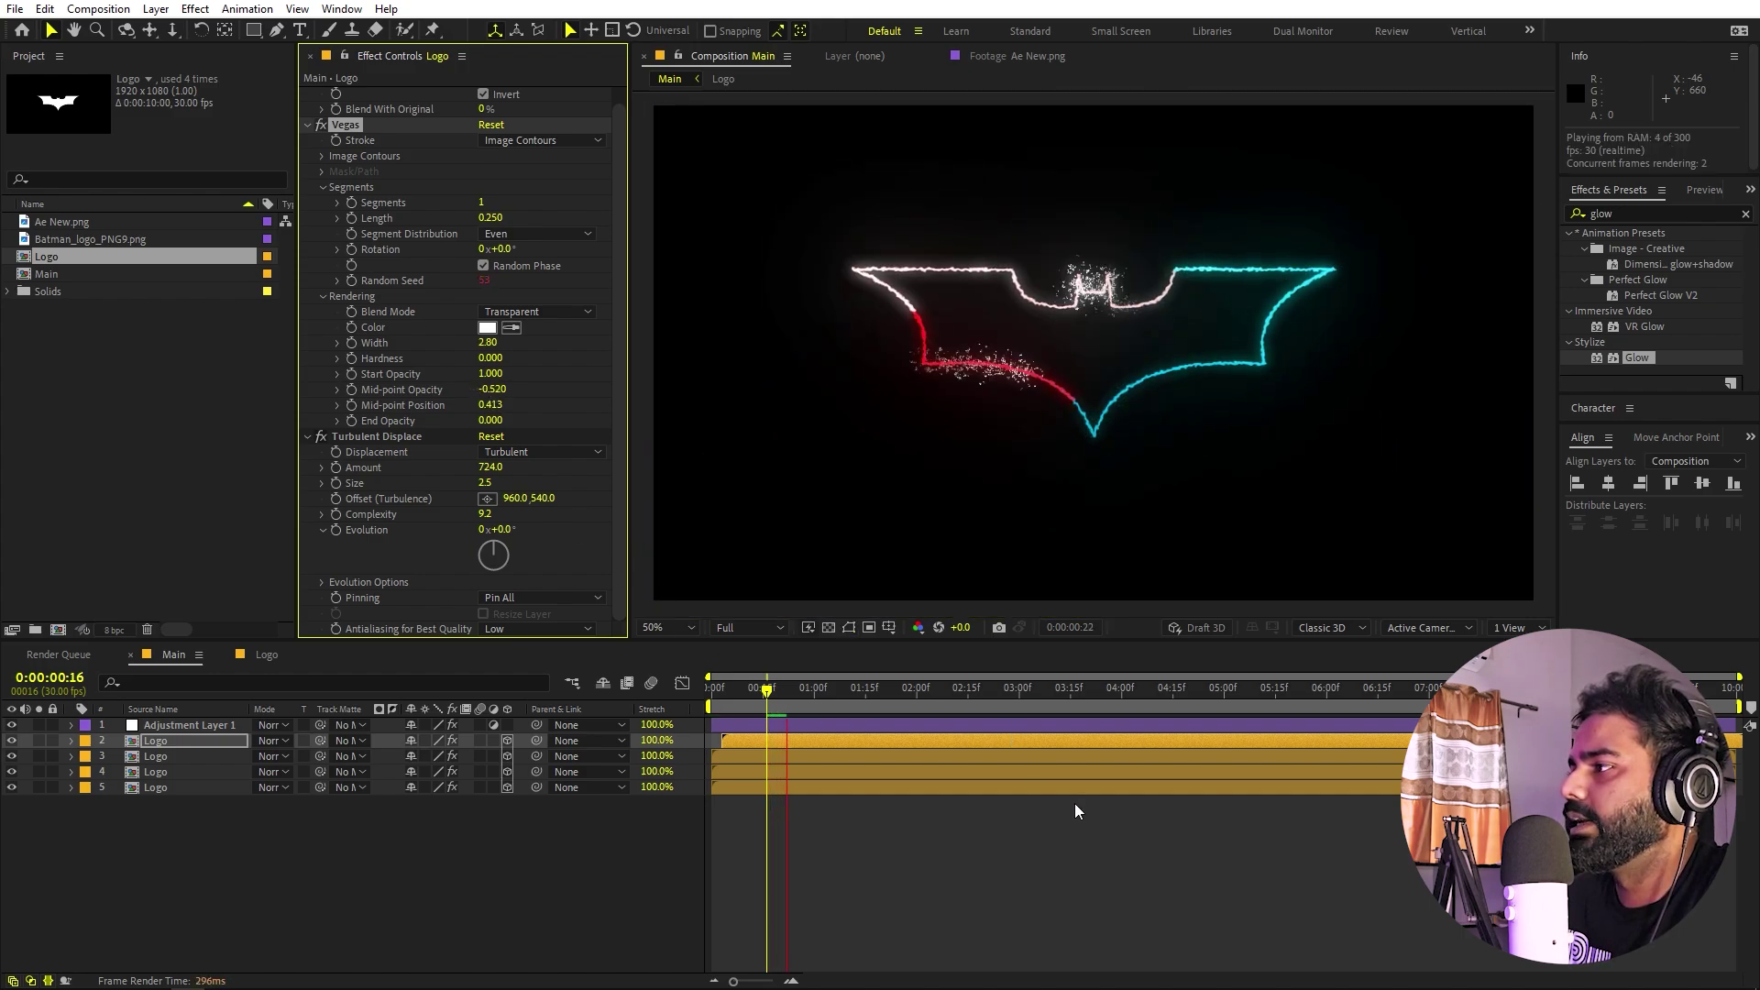
click(1032, 820)
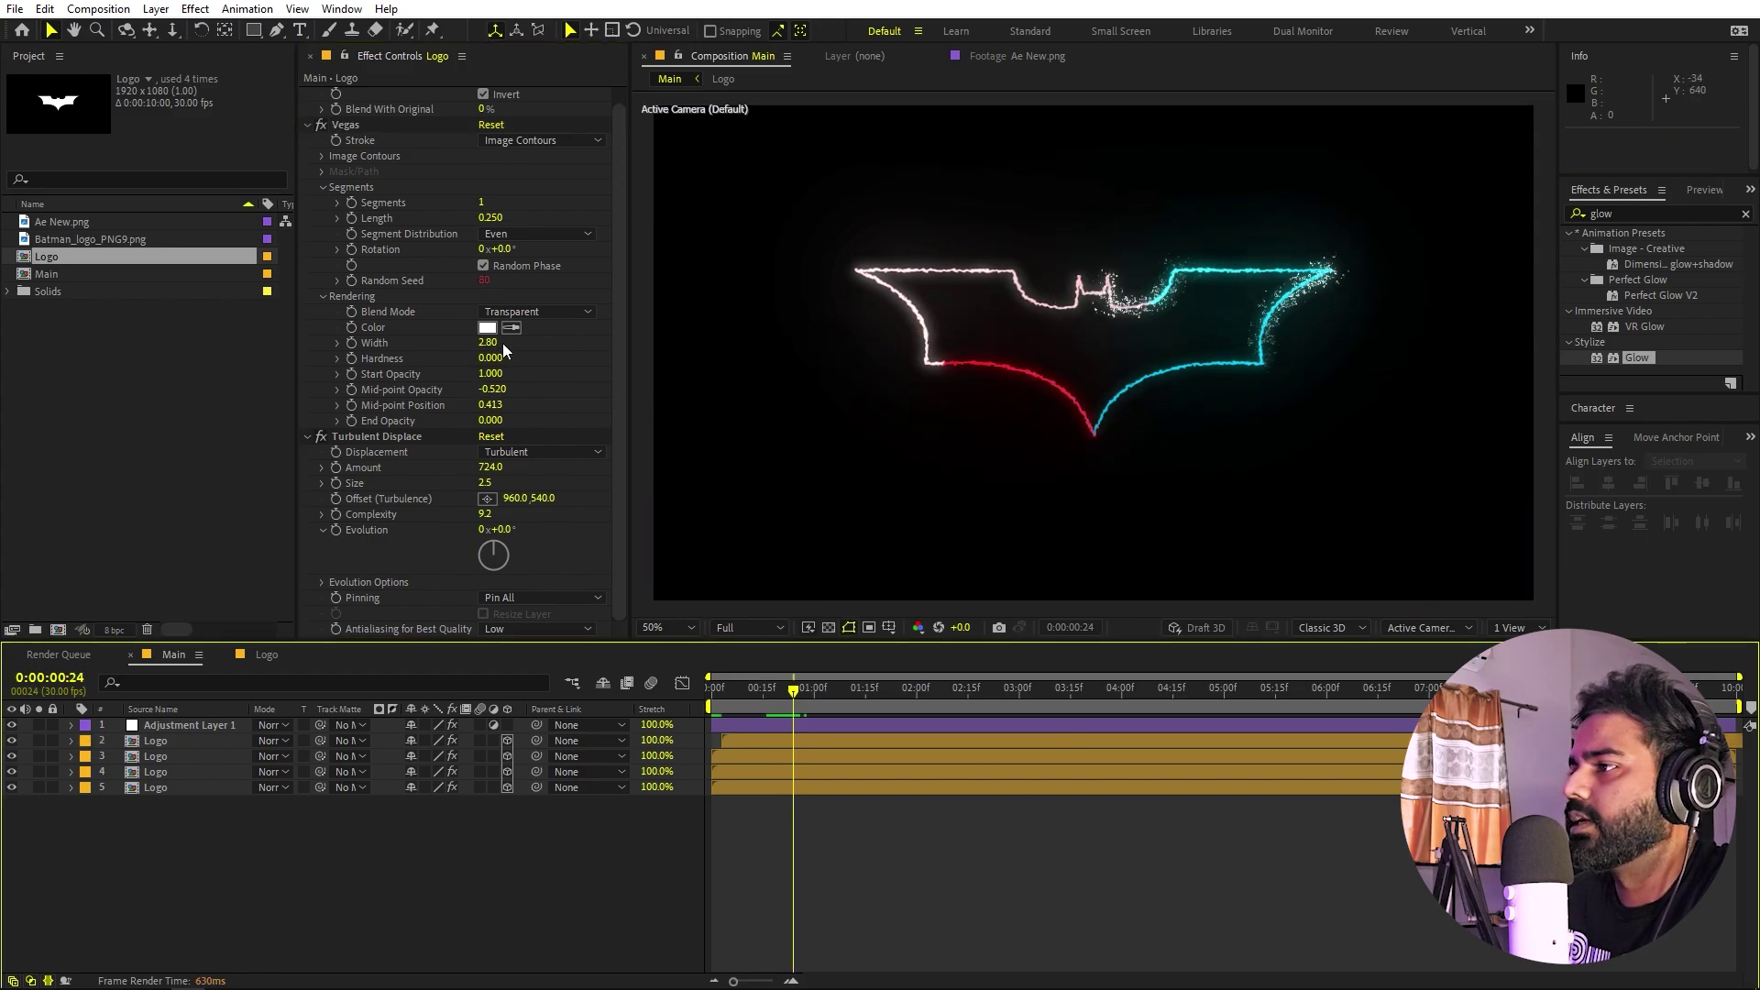
- Set Turbulent Displace Size to 11.9, preview the scattered particles, and park the playhead at 0:00:01:17
mouse_move(486, 483)
mouse_down()
mouse_move(546, 482)
mouse_move(503, 483)
mouse_up()
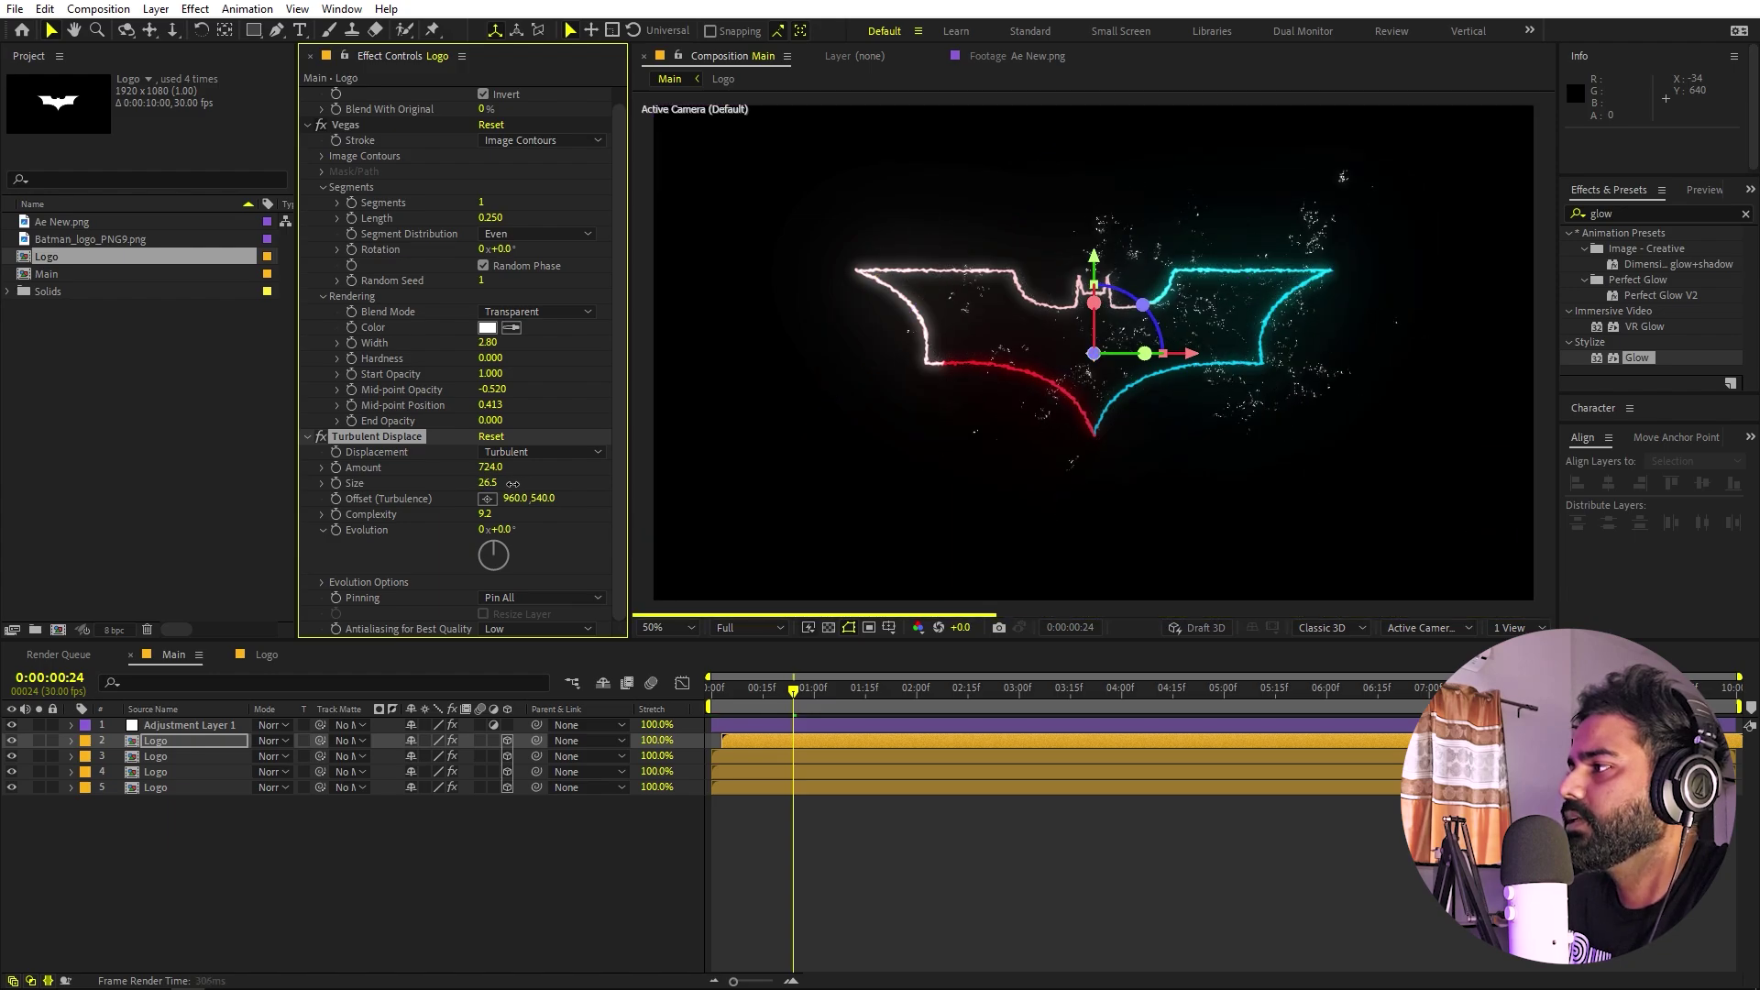
key(space)
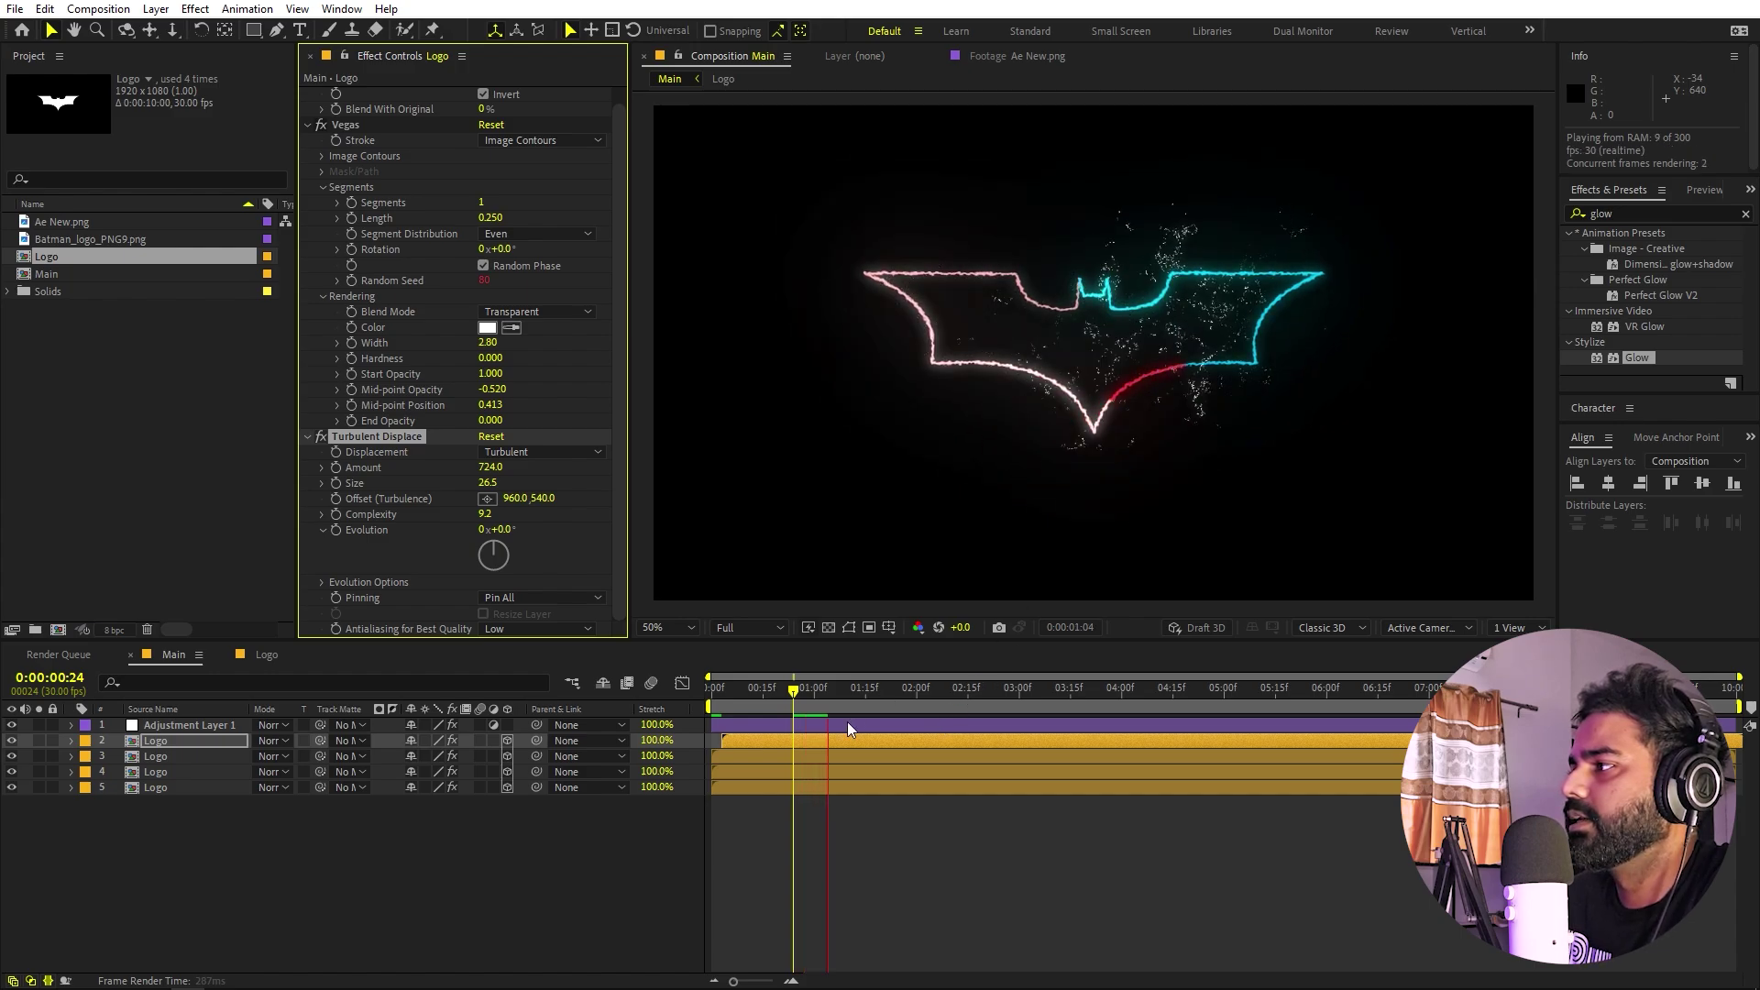
key(space)
key(space)
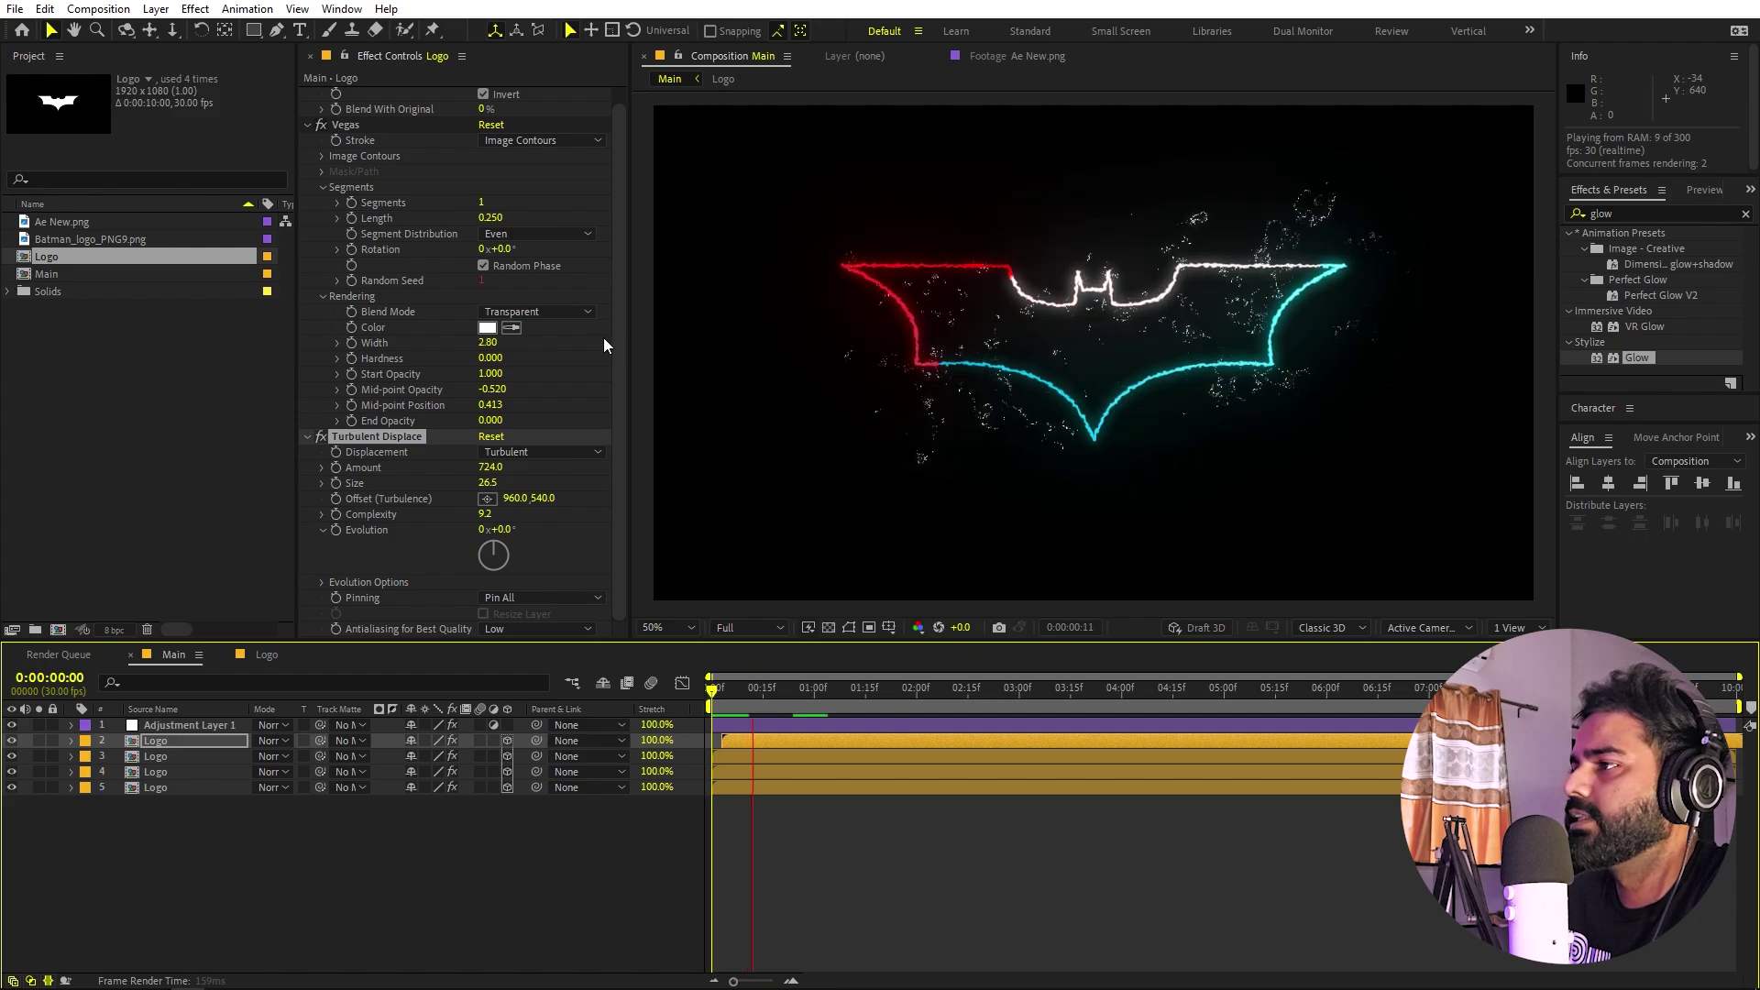
key(space)
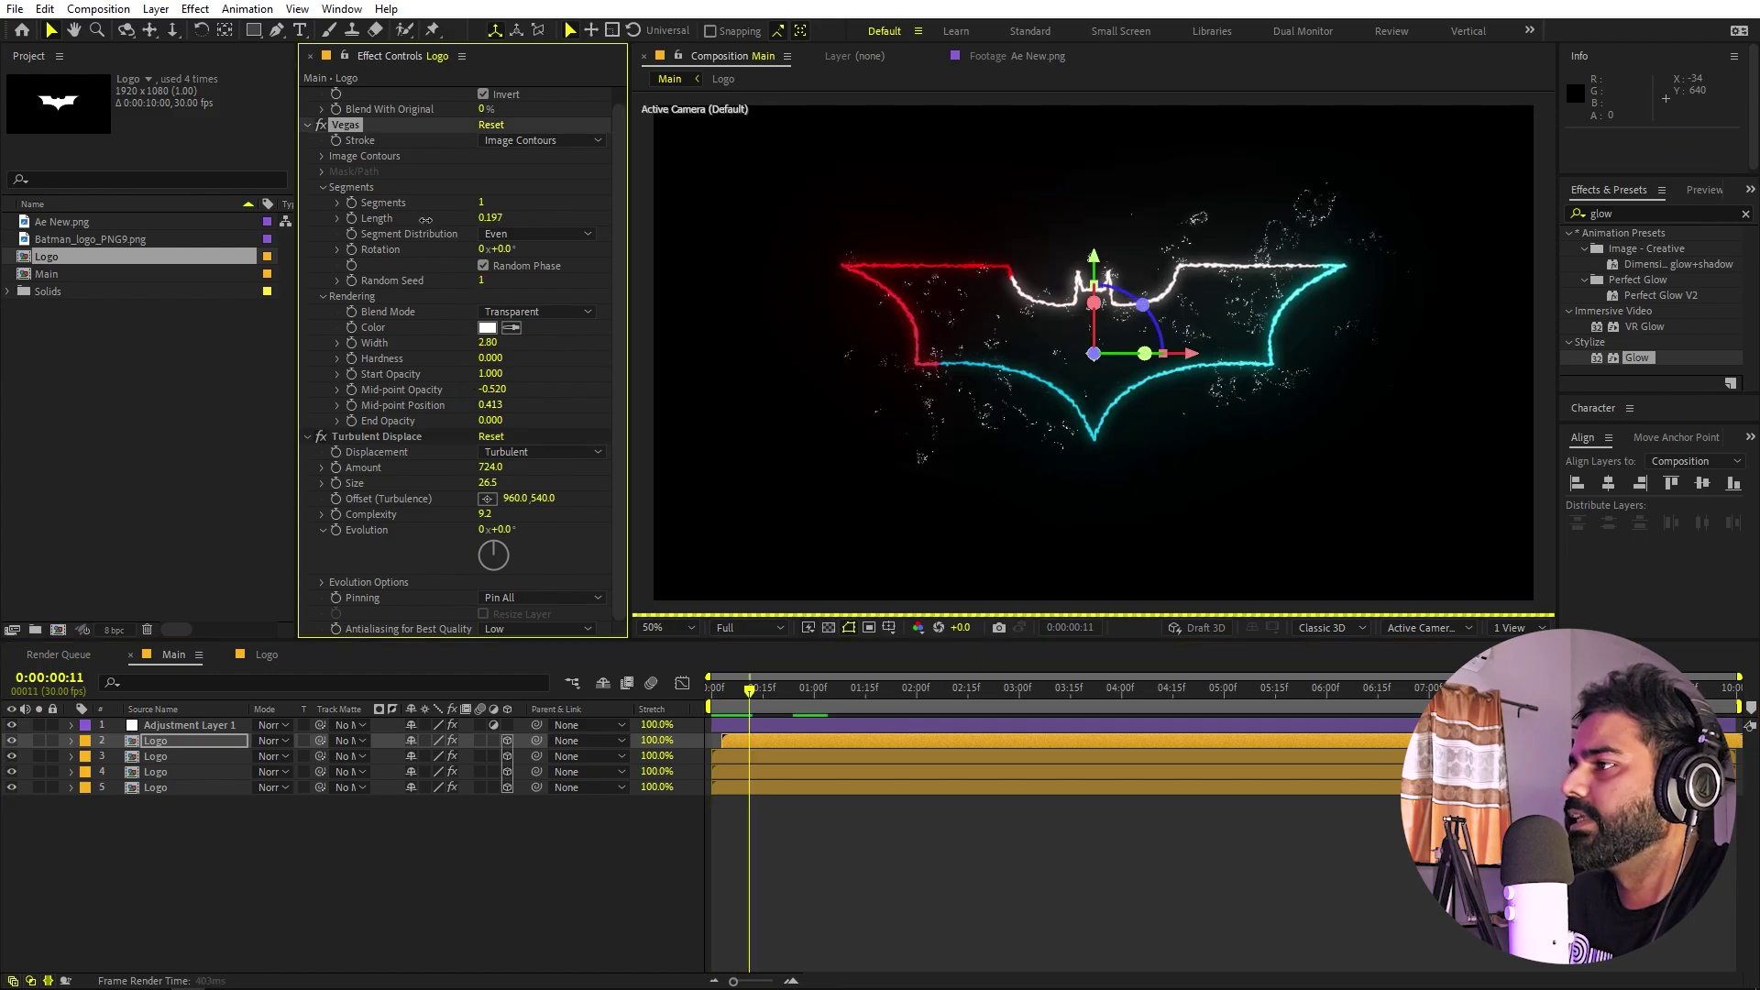
key(space)
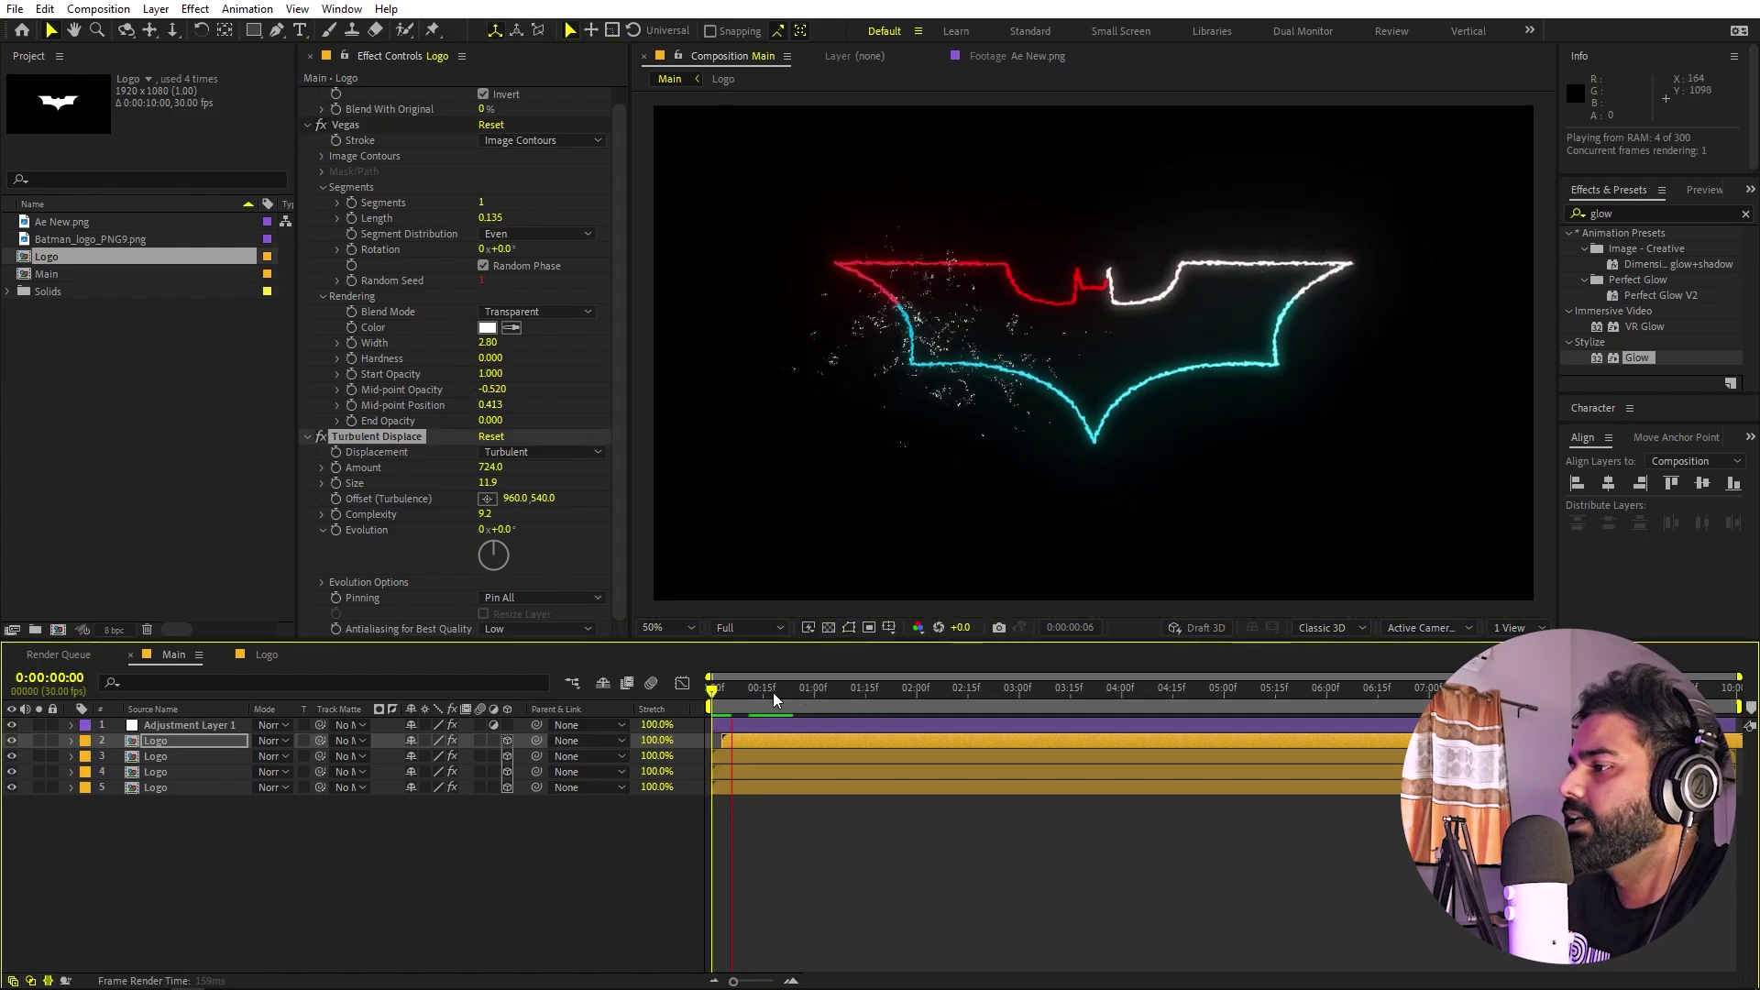
click(872, 697)
click(970, 894)
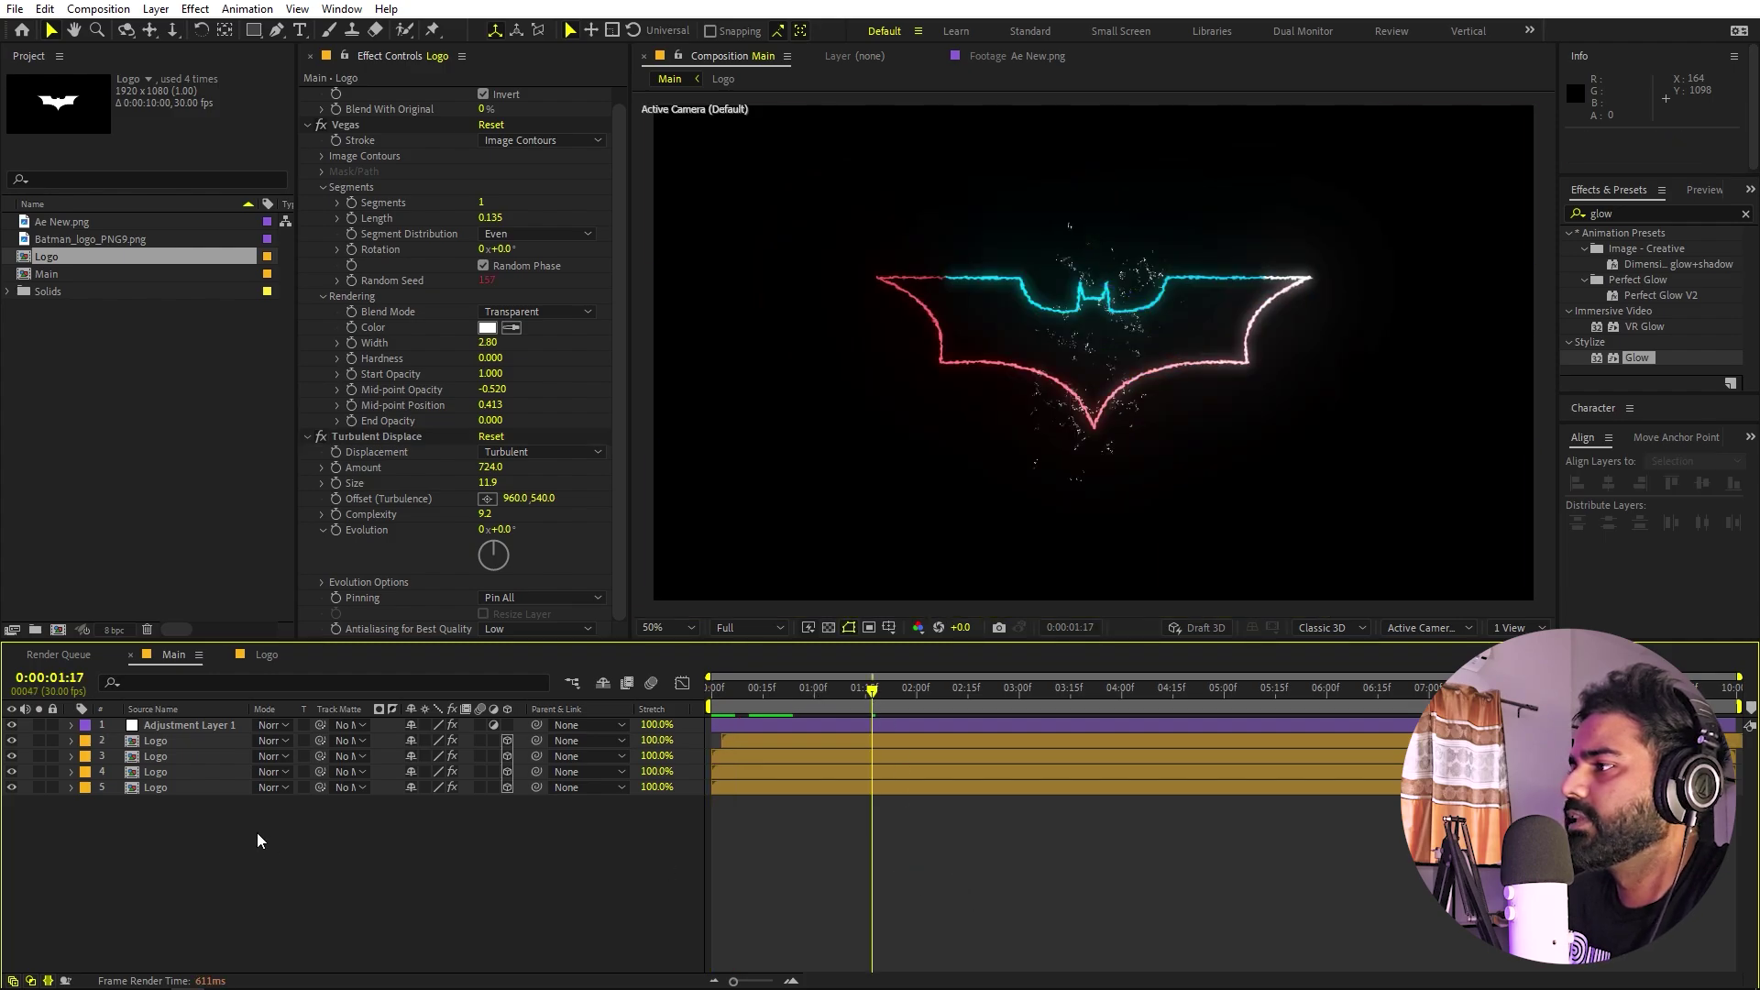
- Select the three Logo stroke layers and duplicate them
click(173, 794)
click(171, 772)
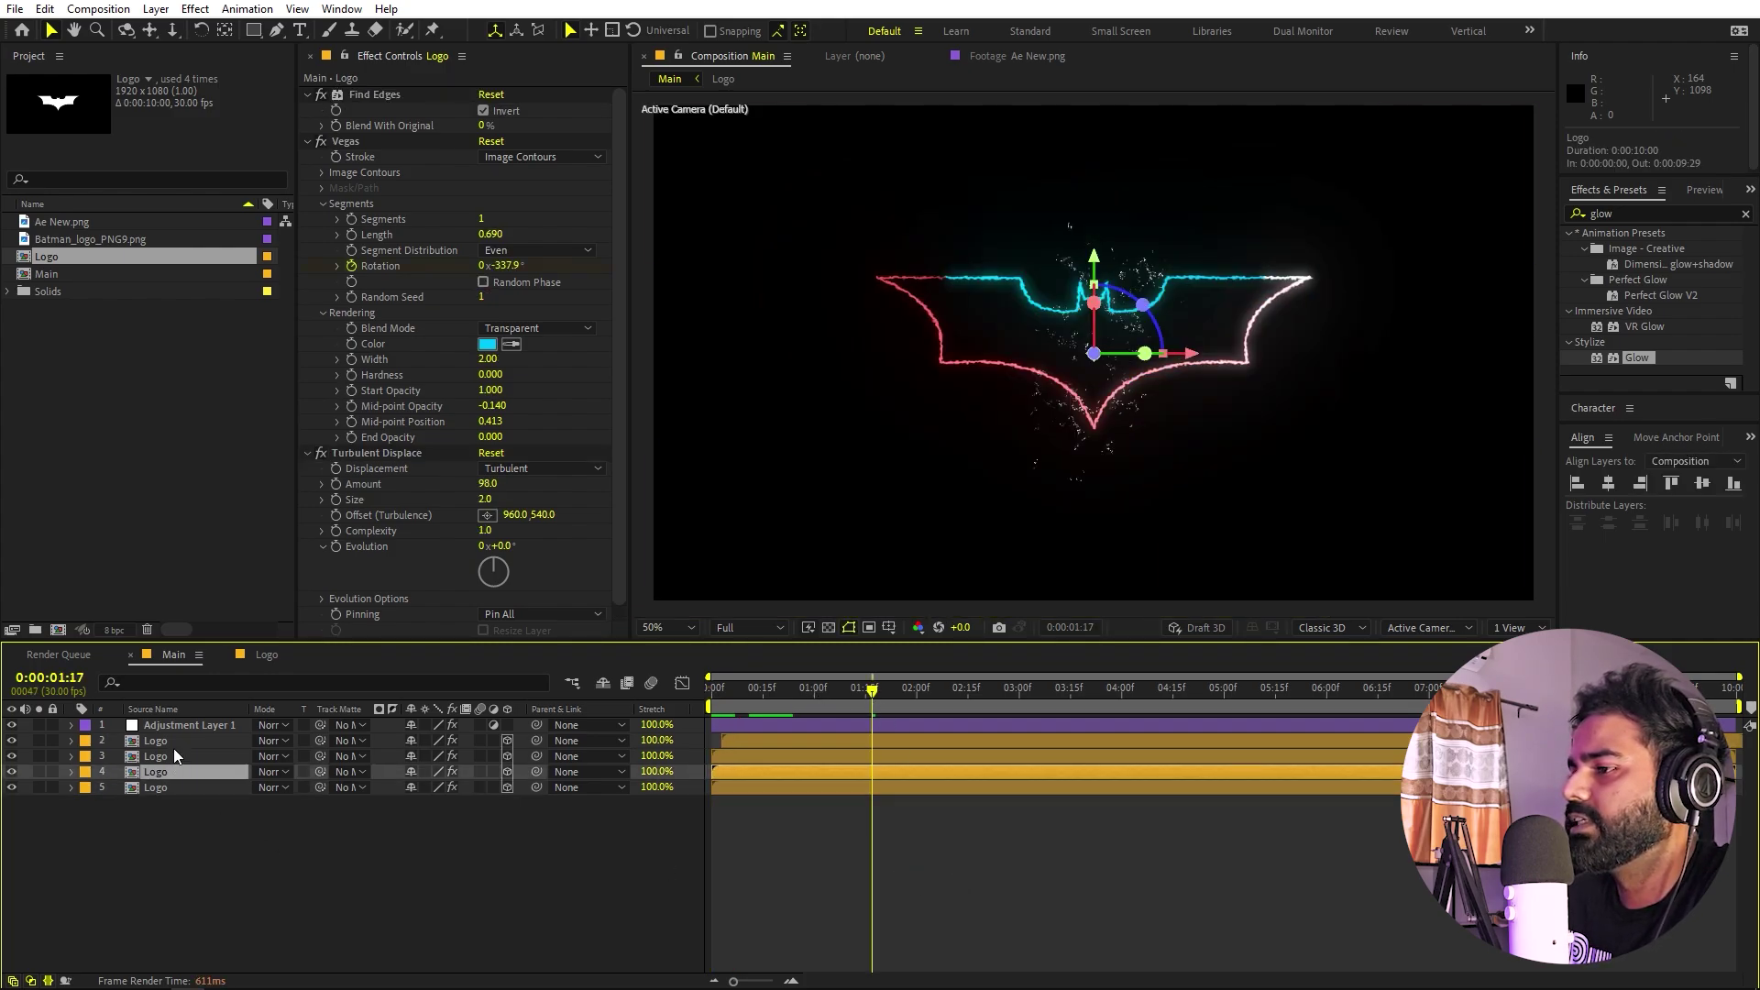
shift+click(174, 744)
click(167, 789)
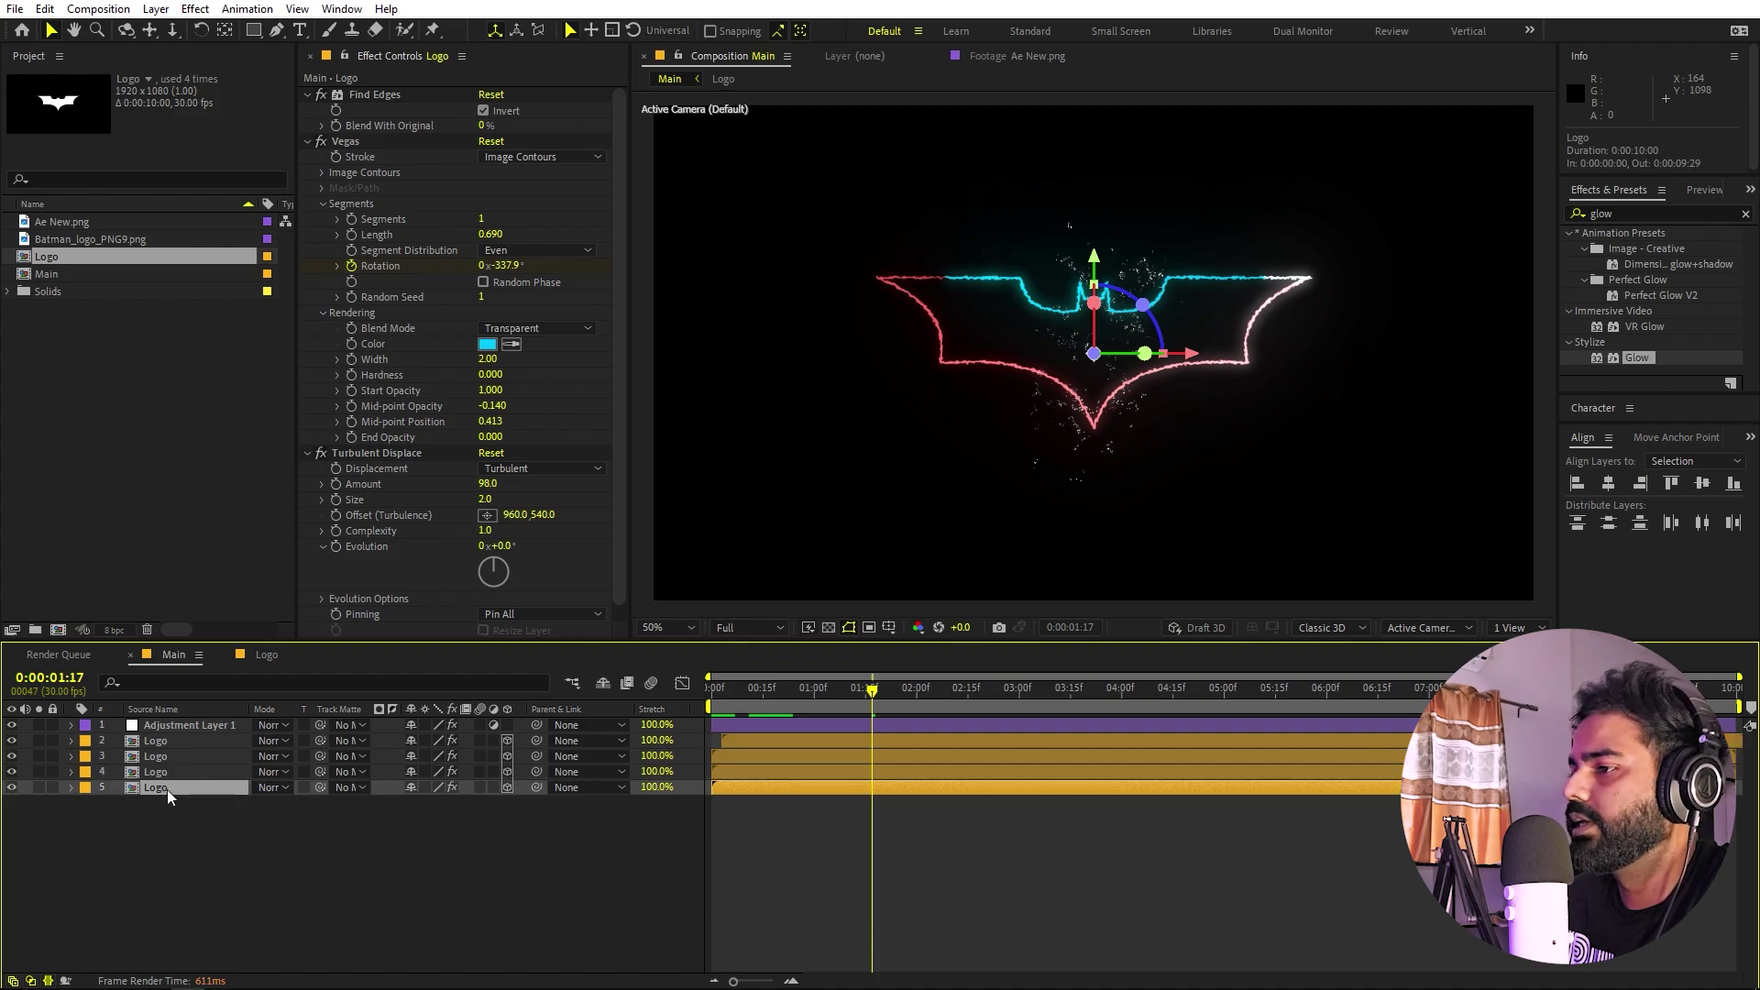
shift+click(167, 753)
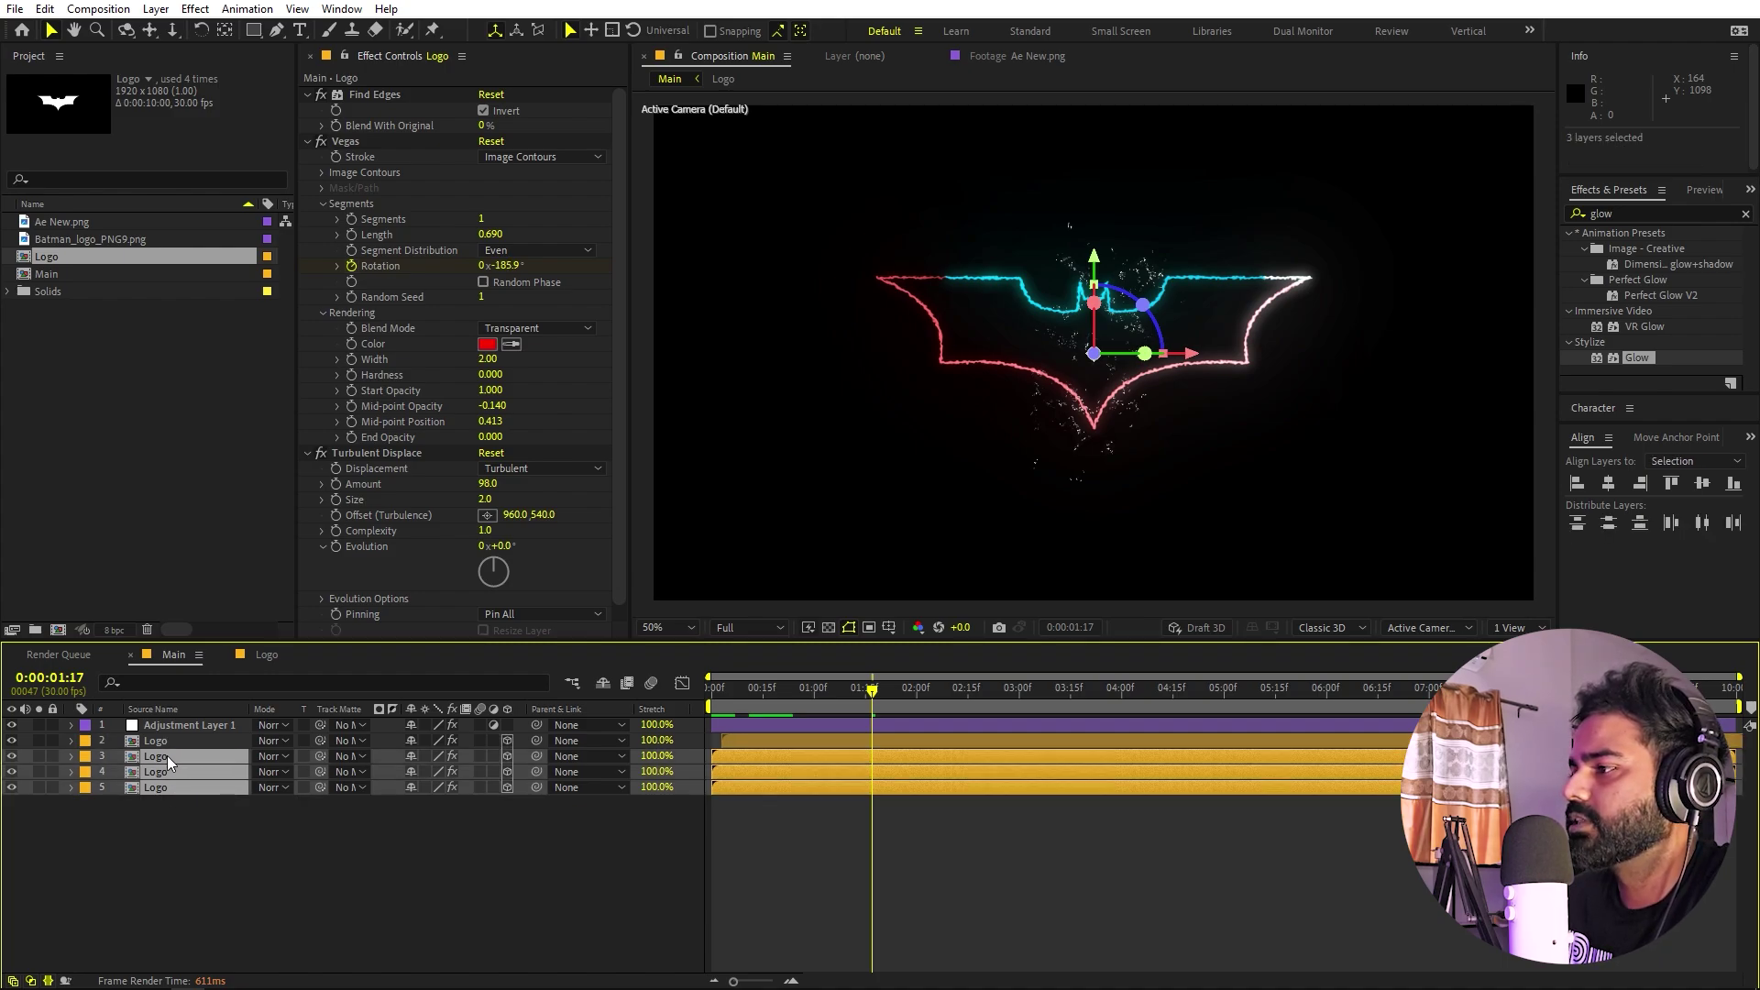
key(ctrl+d)
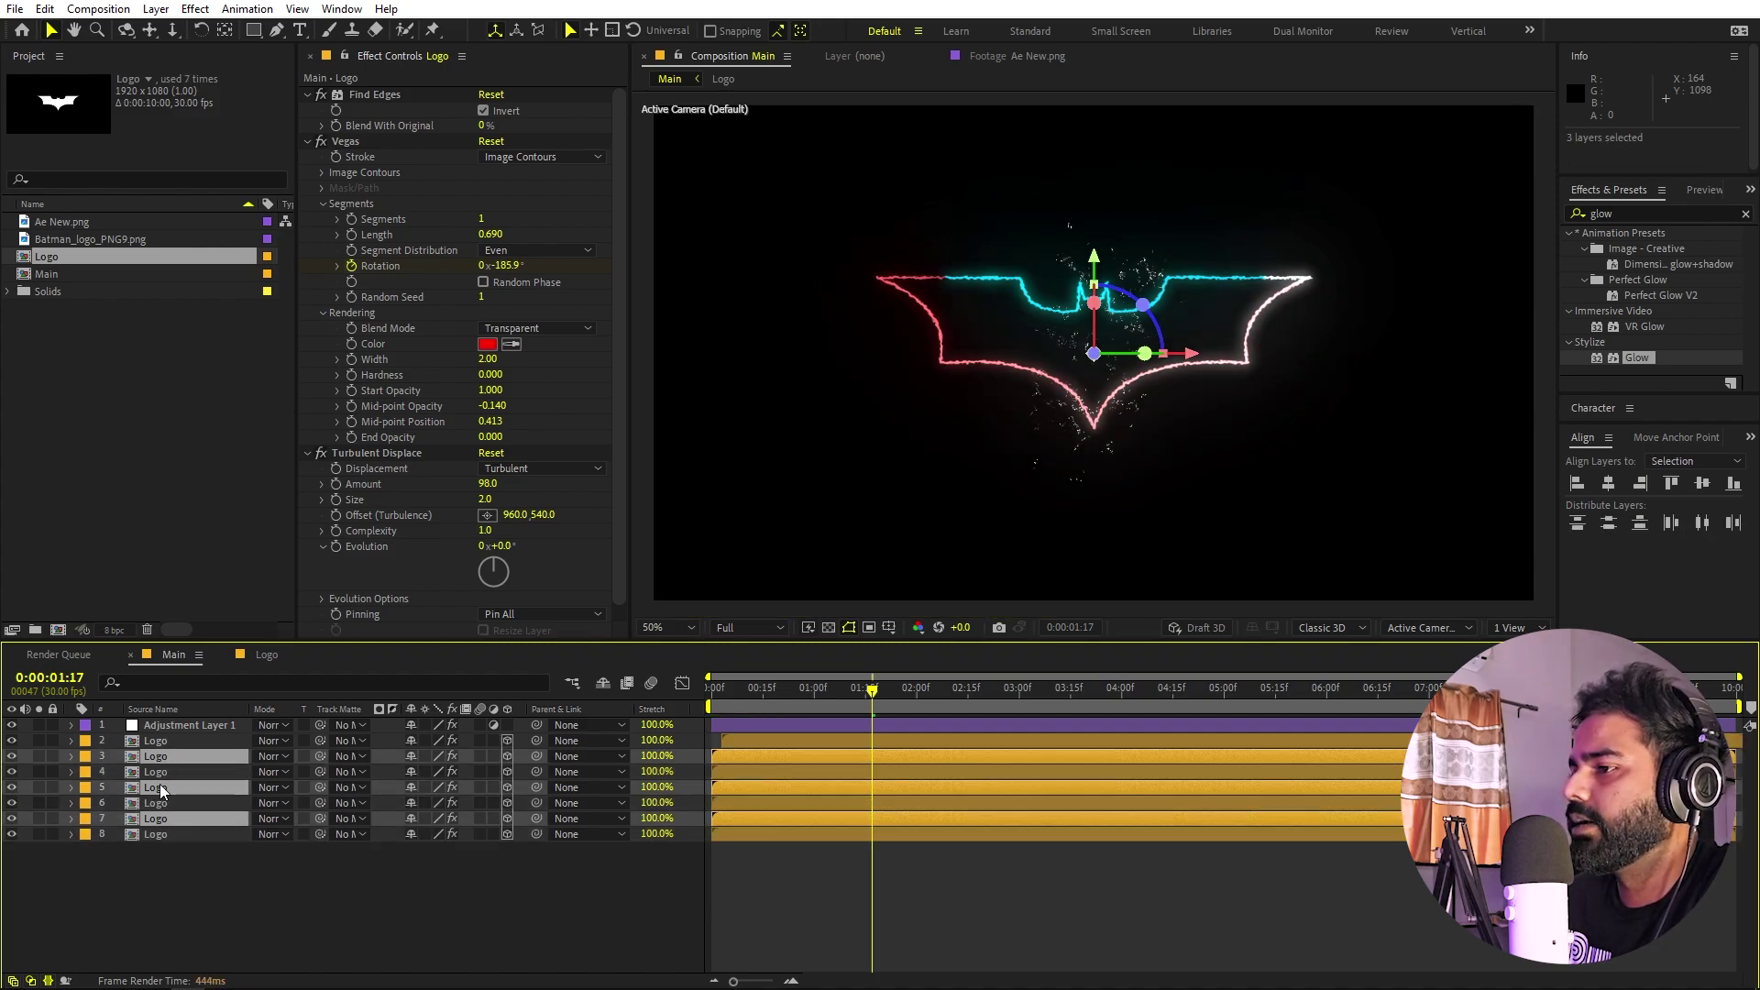
drag(167, 761, 147, 863)
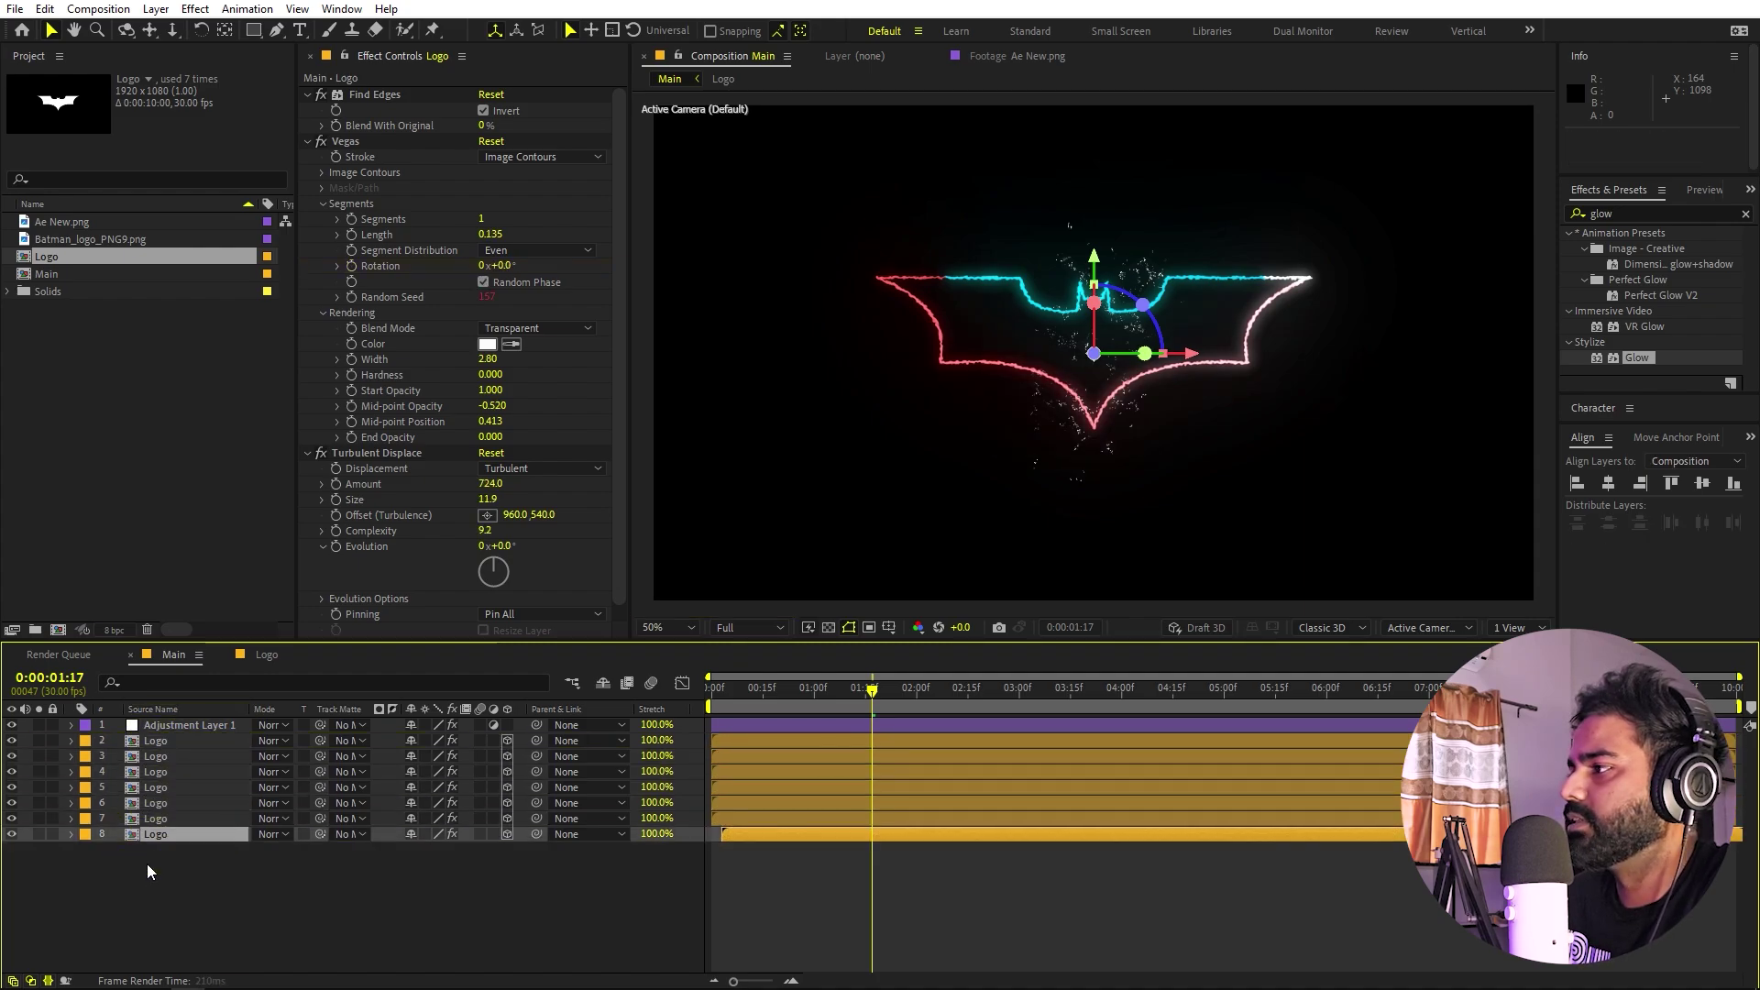
- Delay Logo layers 2–4 so they start at 13 frames
click(741, 745)
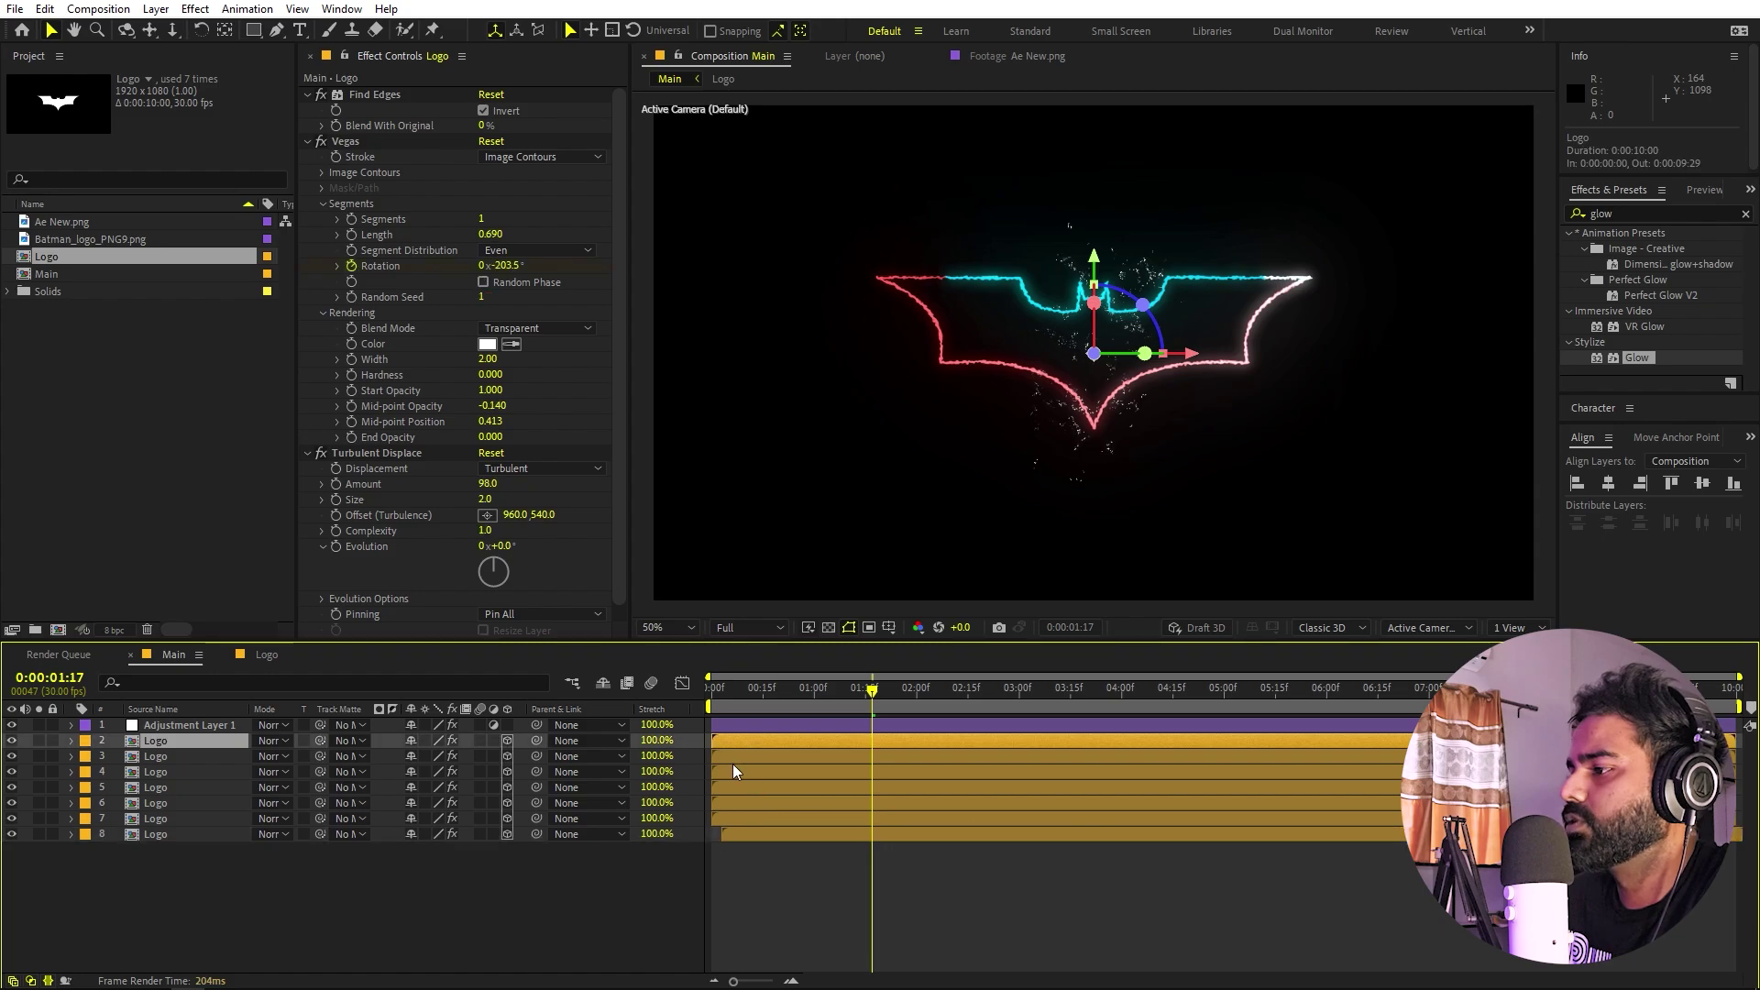
shift+click(729, 775)
key(ctrl+z)
drag(739, 742, 780, 744)
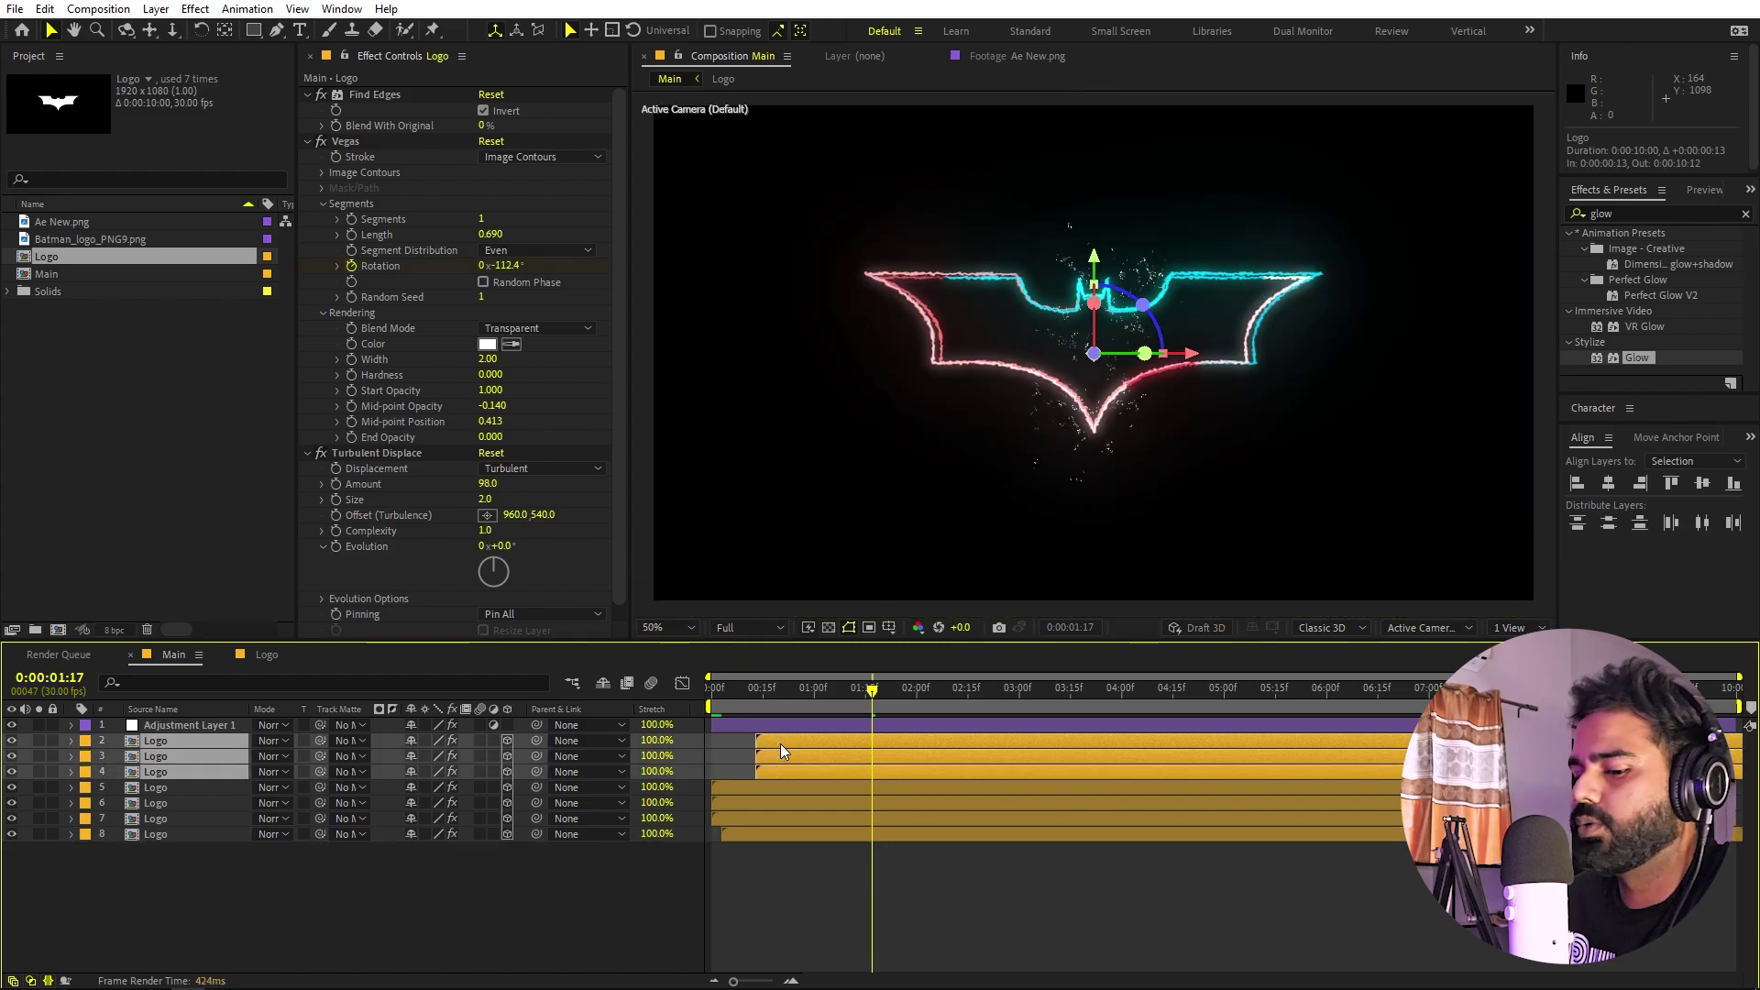
- Lower the three layers' Opacity to 30% and shift layers 2 and 3 earlier
key(t)
drag(423, 758, 352, 761)
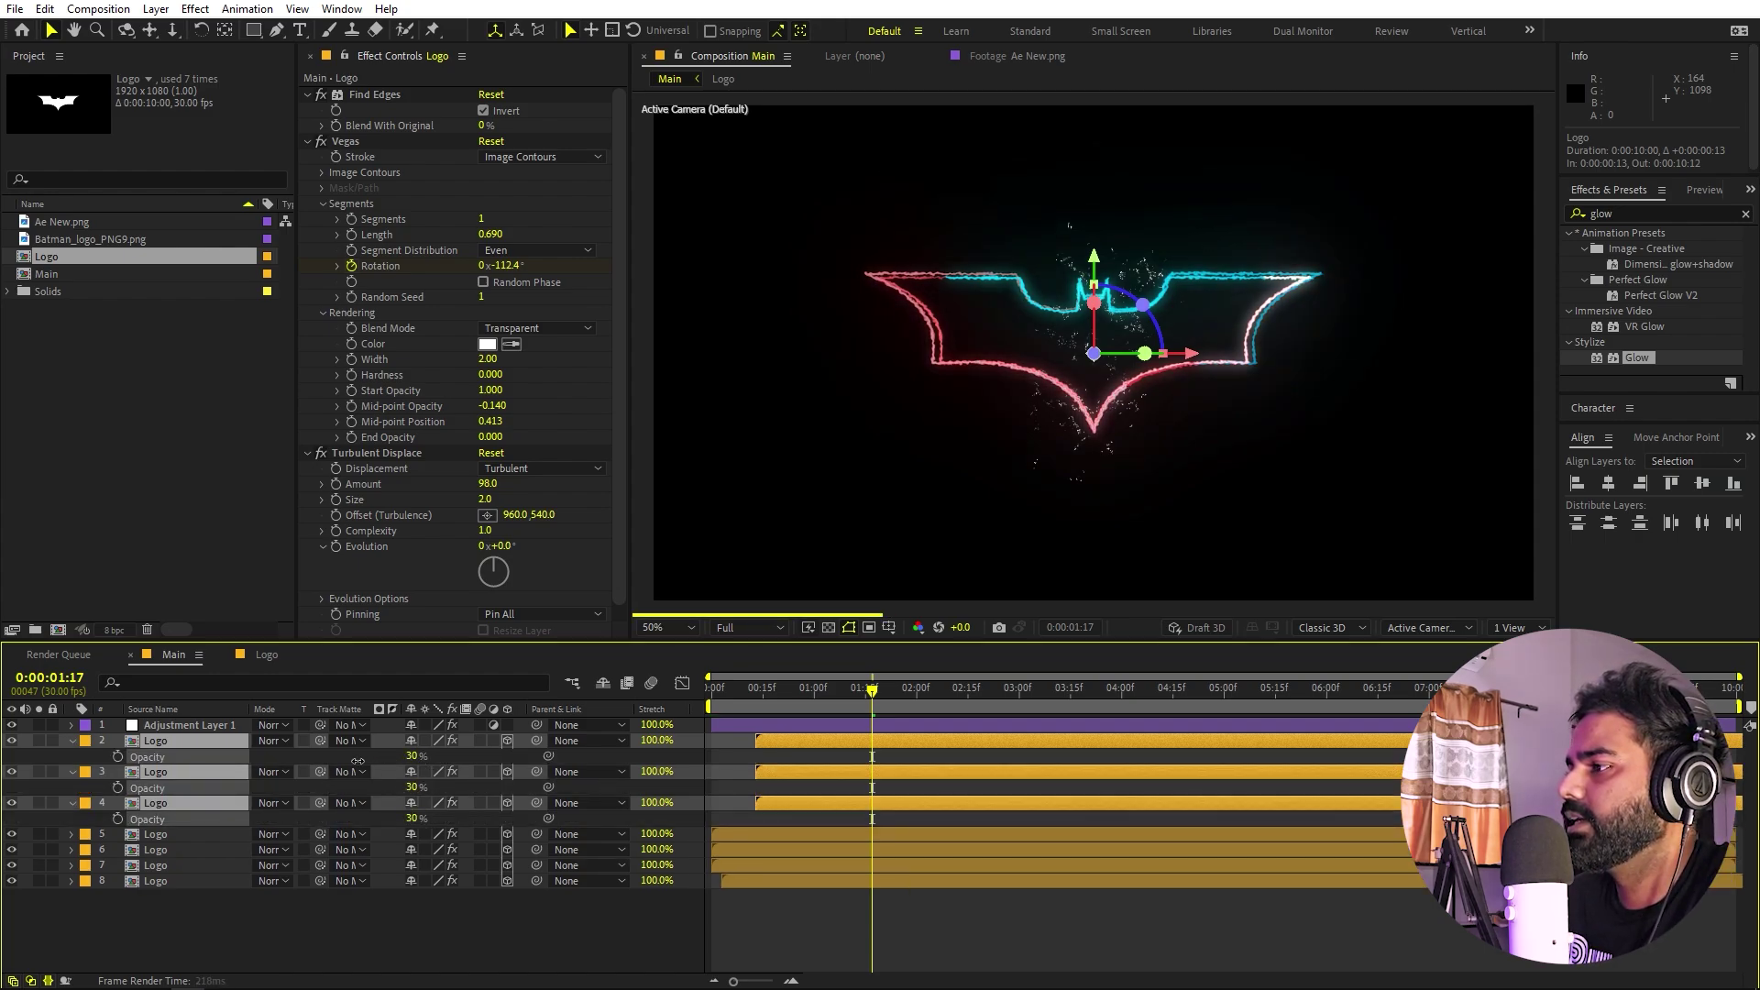
click(880, 743)
drag(879, 737, 803, 807)
key(Home)
- Shorten the cyan layer 6 stroke Length to 0.280, comparing it with layers 5 and 7
key(space)
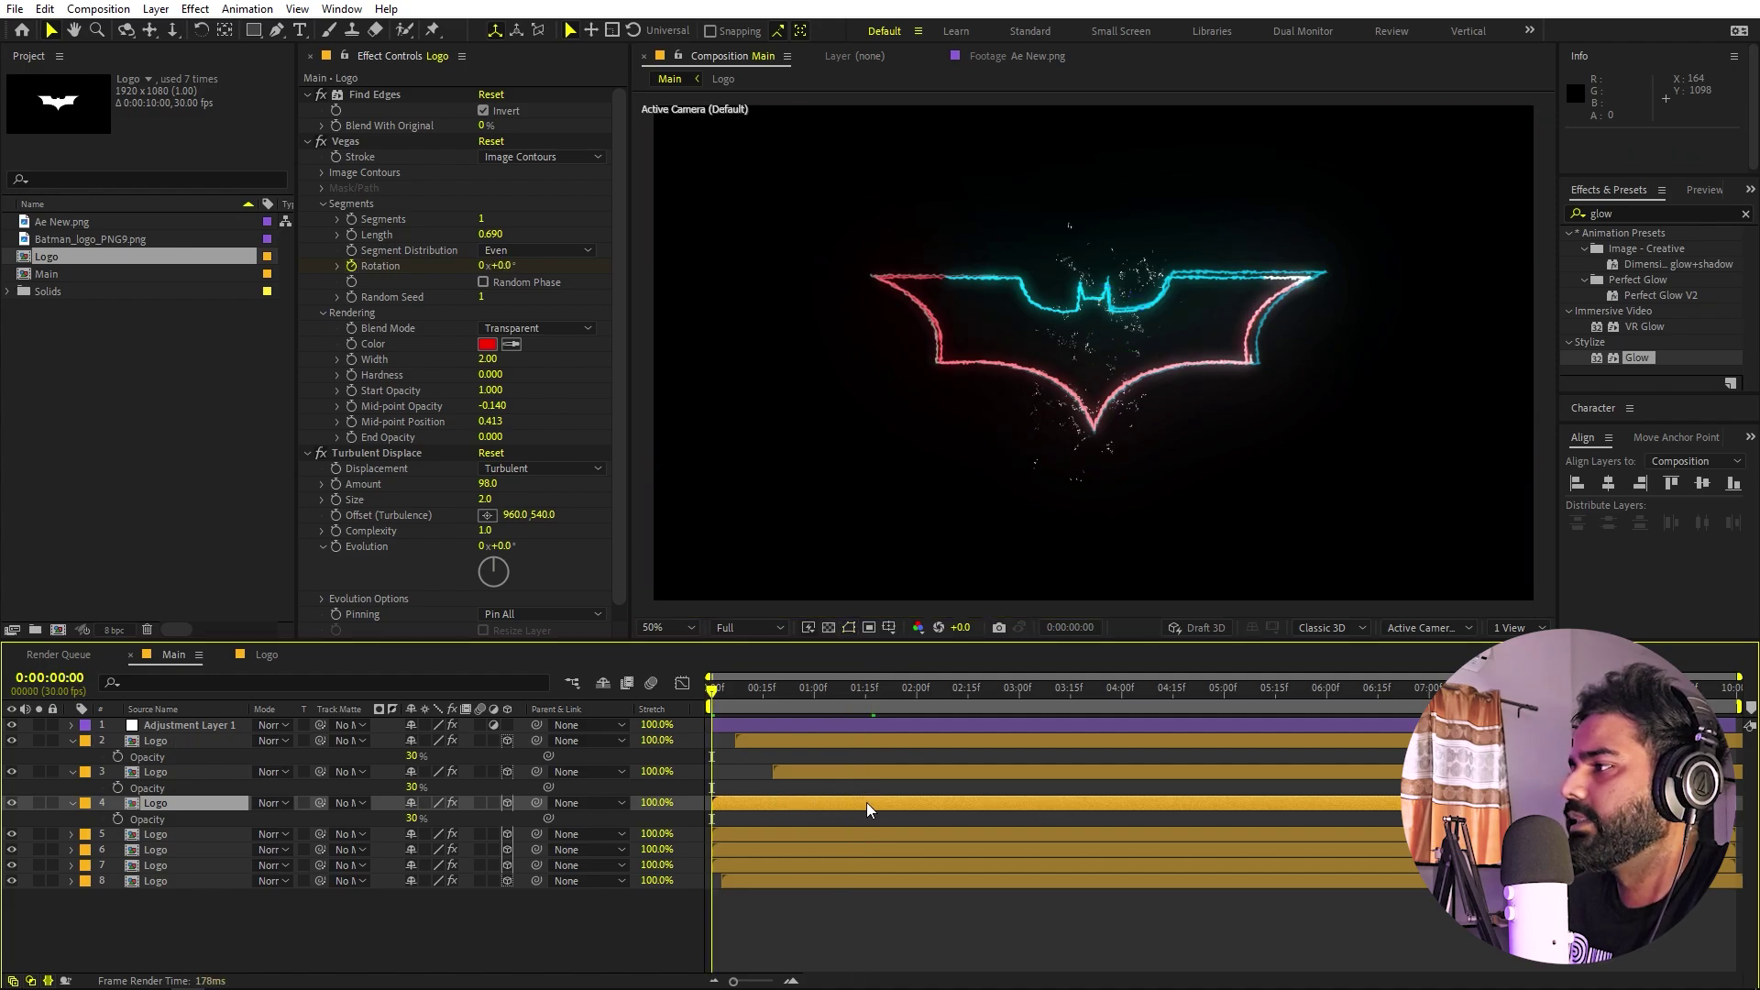
click(834, 834)
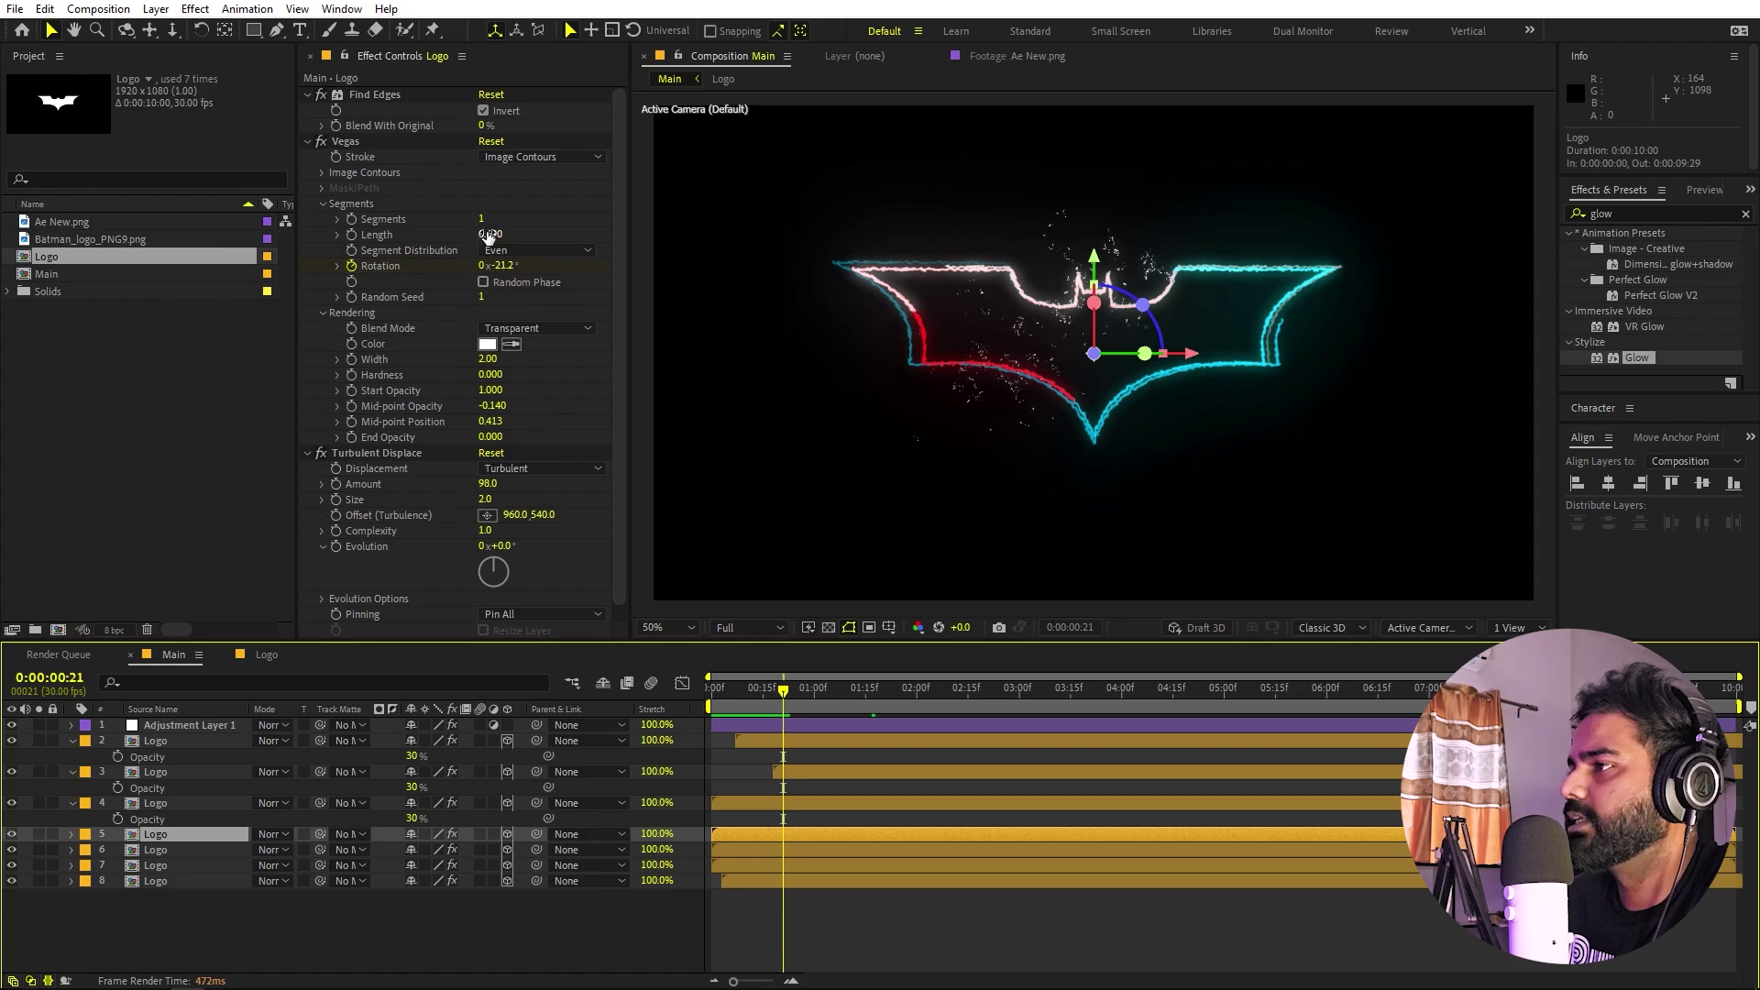
click(838, 853)
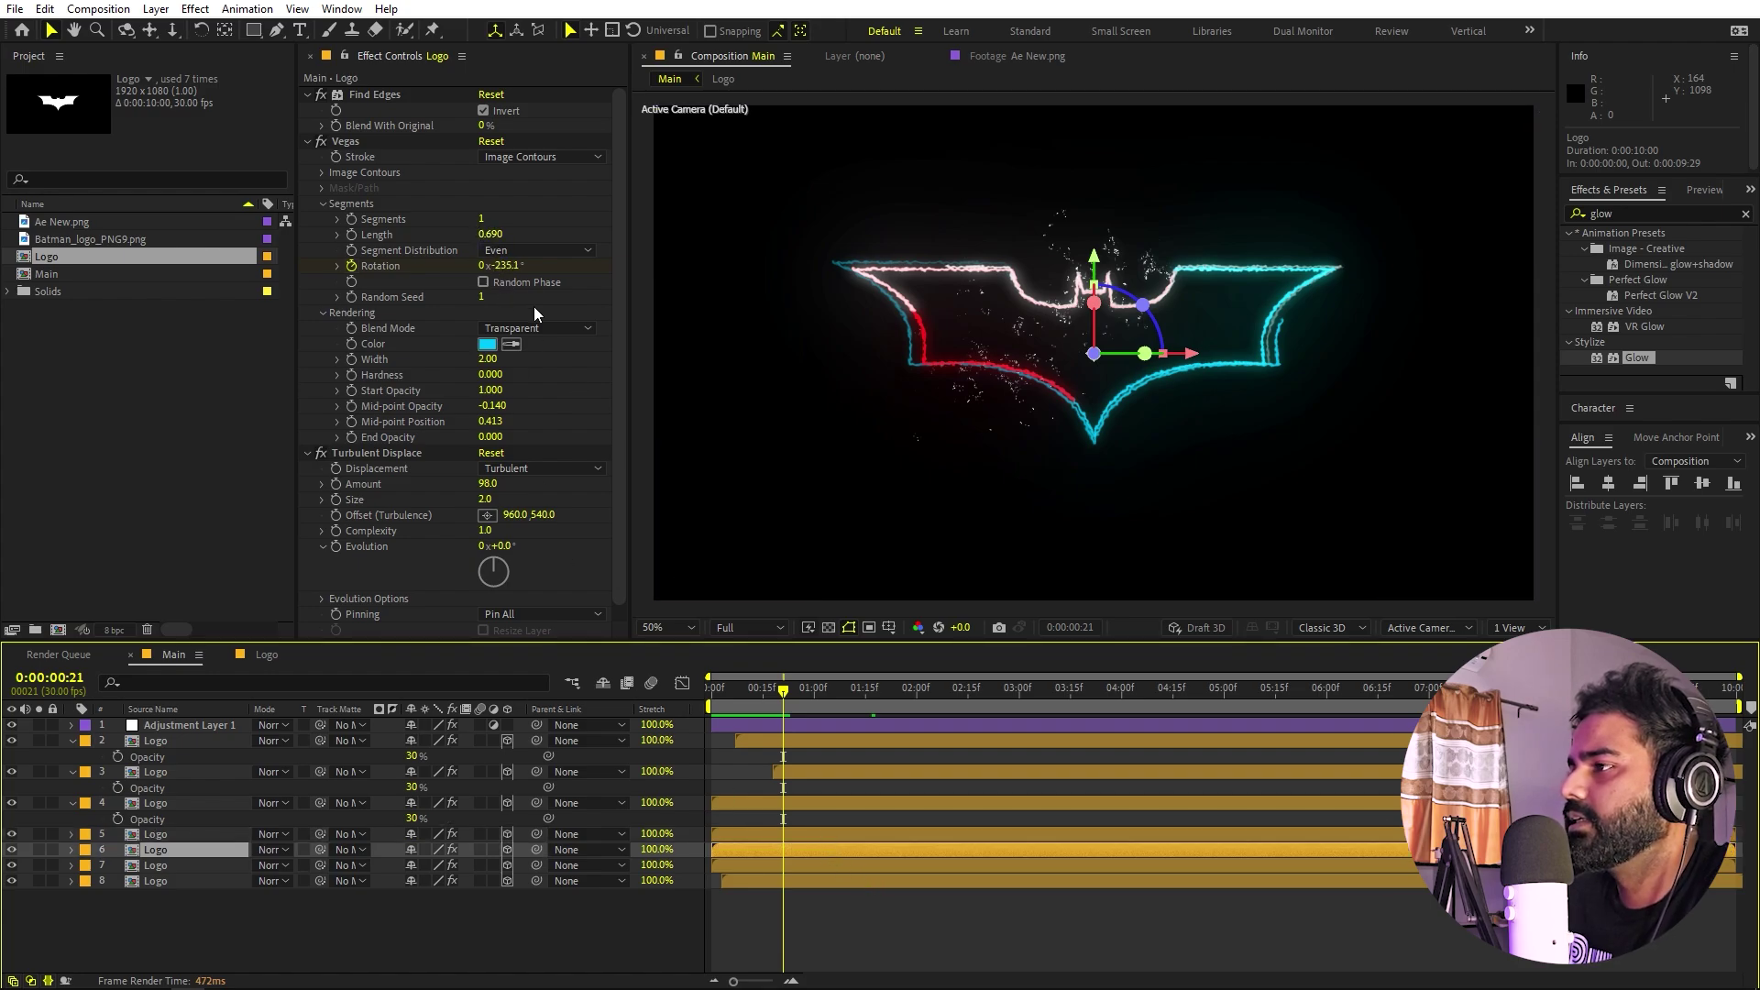
drag(491, 235, 458, 238)
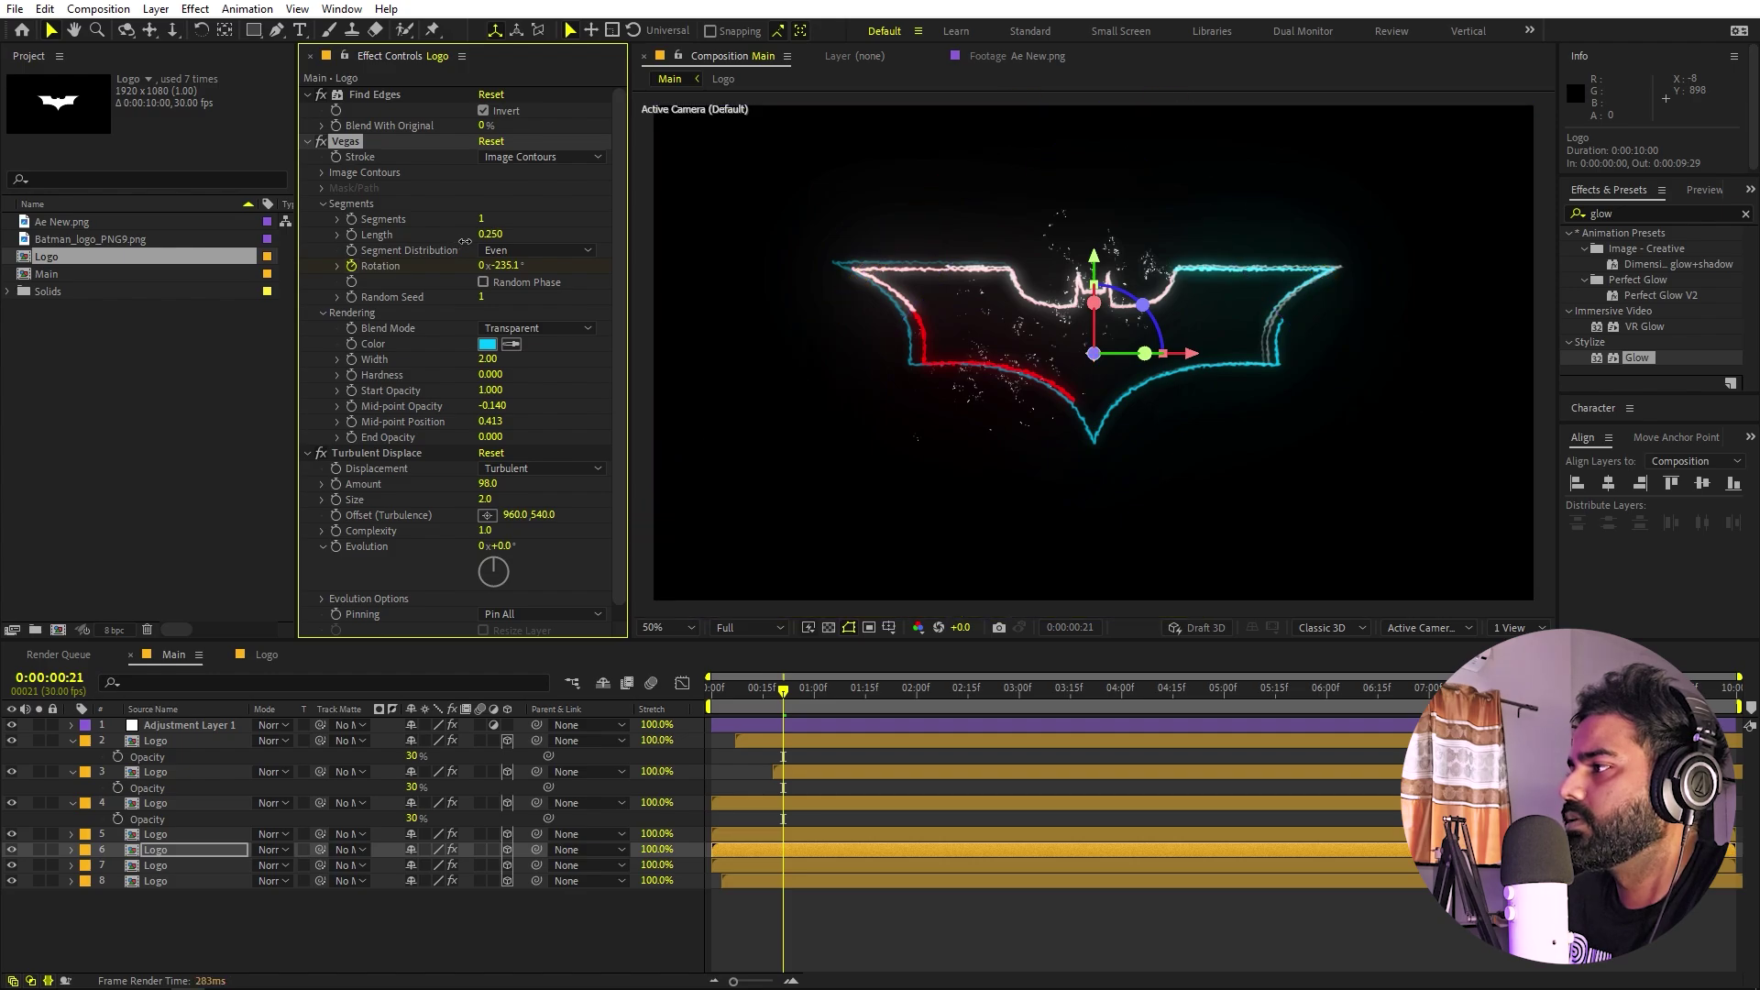
drag(464, 241, 468, 241)
click(834, 865)
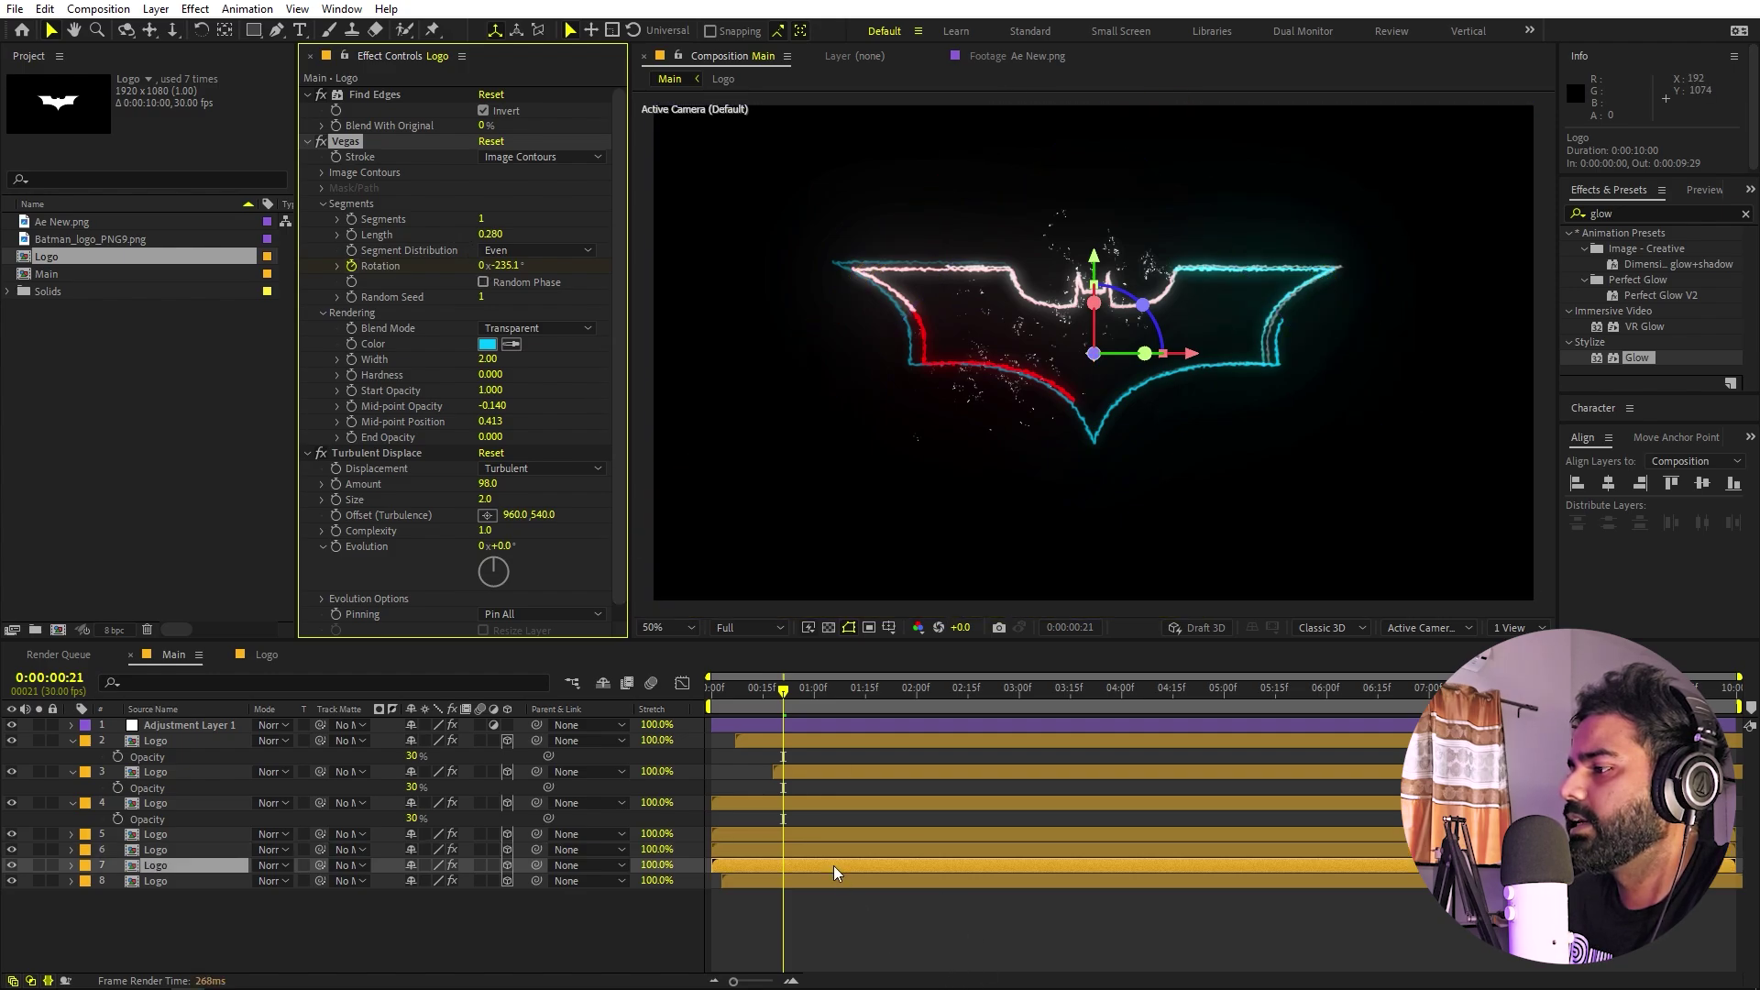
click(819, 836)
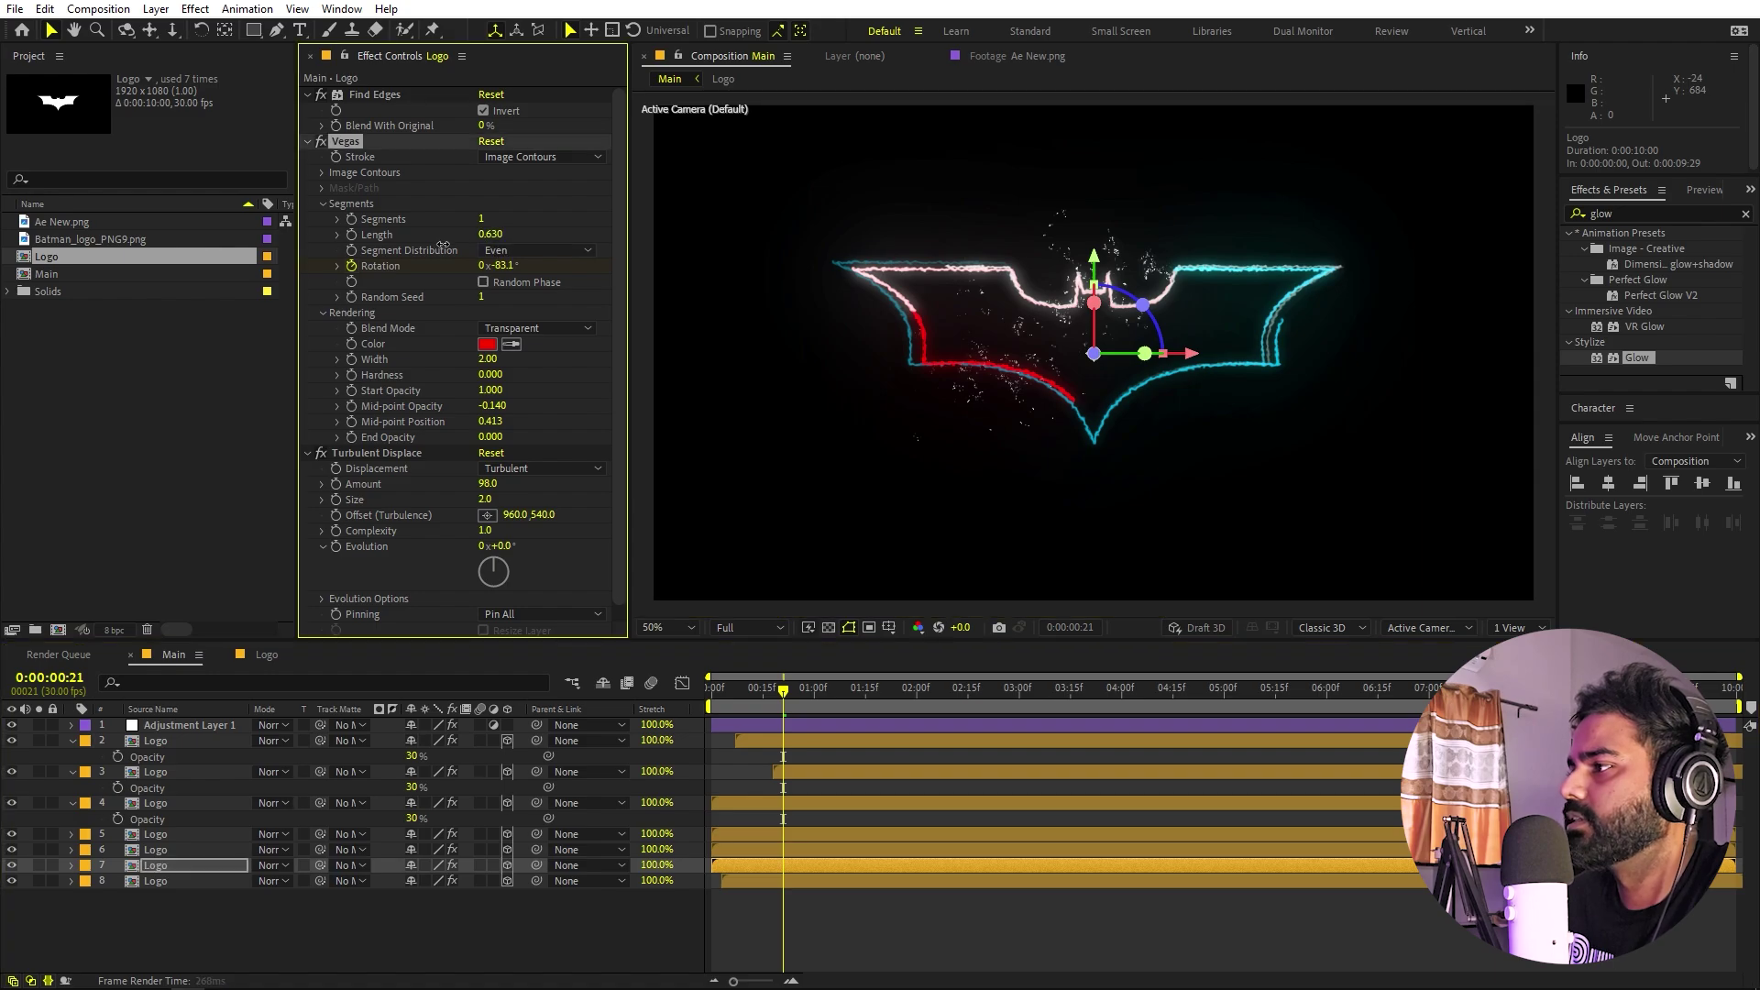
click(820, 845)
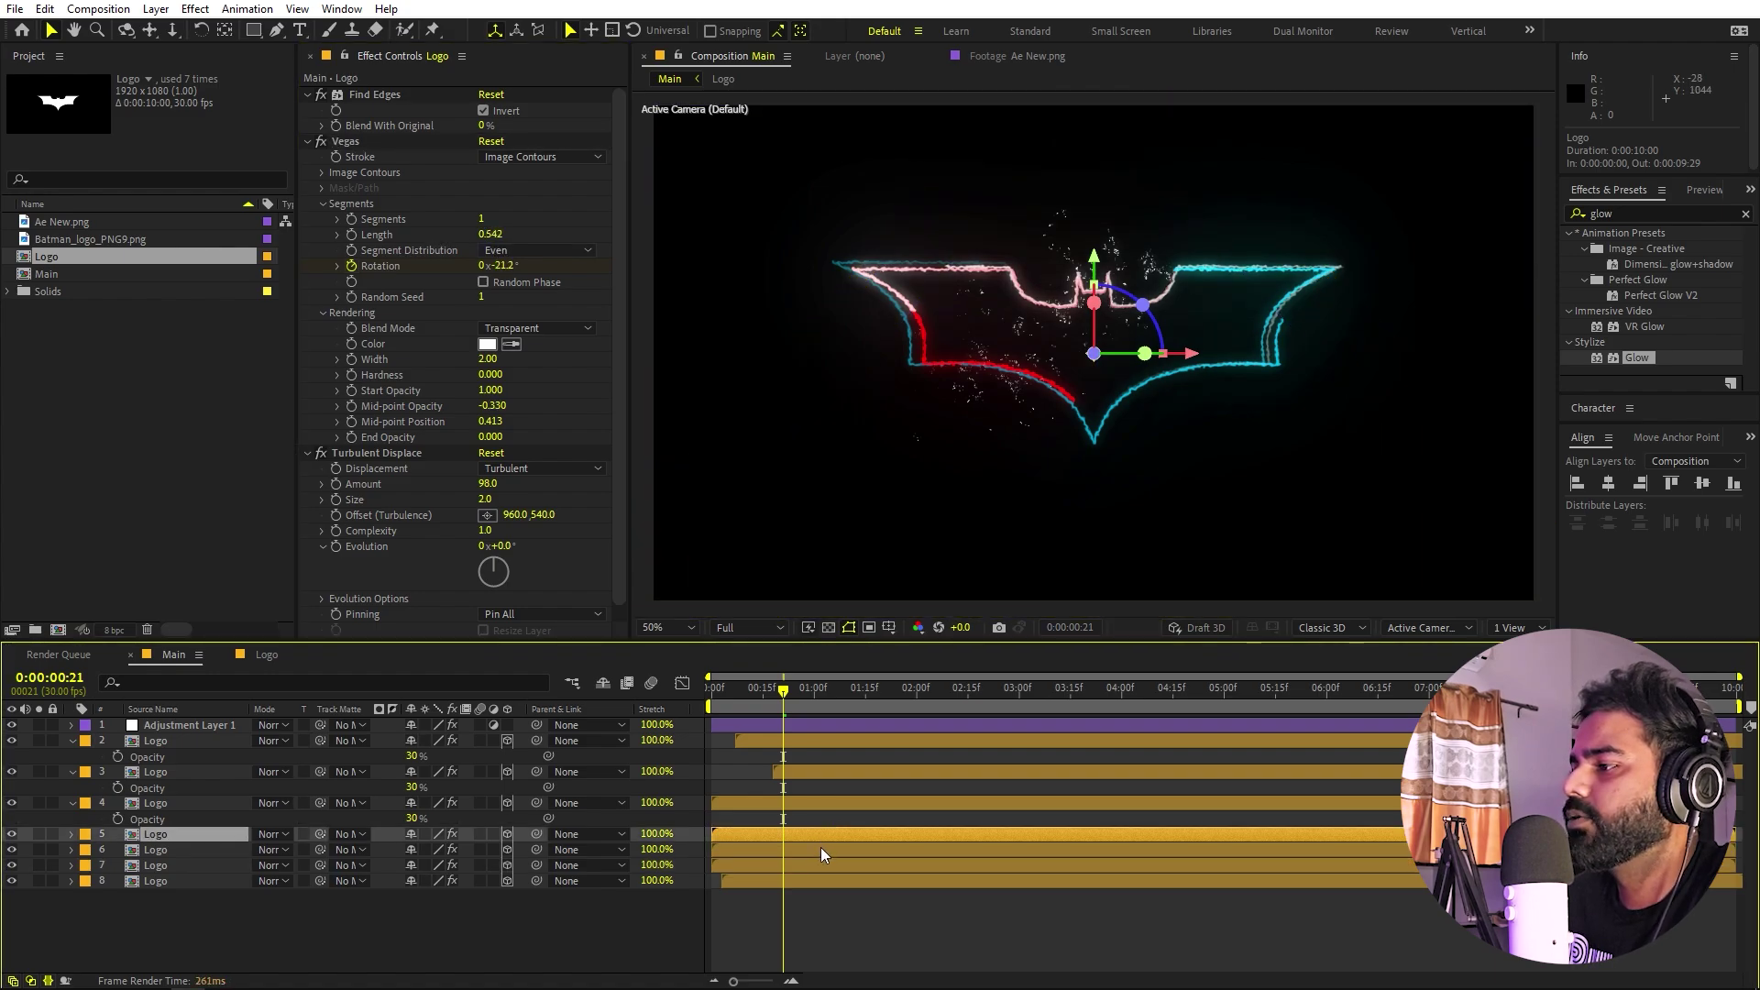
- Set layer 6's Mid-point Opacity to -0.173, then inspect layers 7, 2 and 3
drag(495, 407, 464, 403)
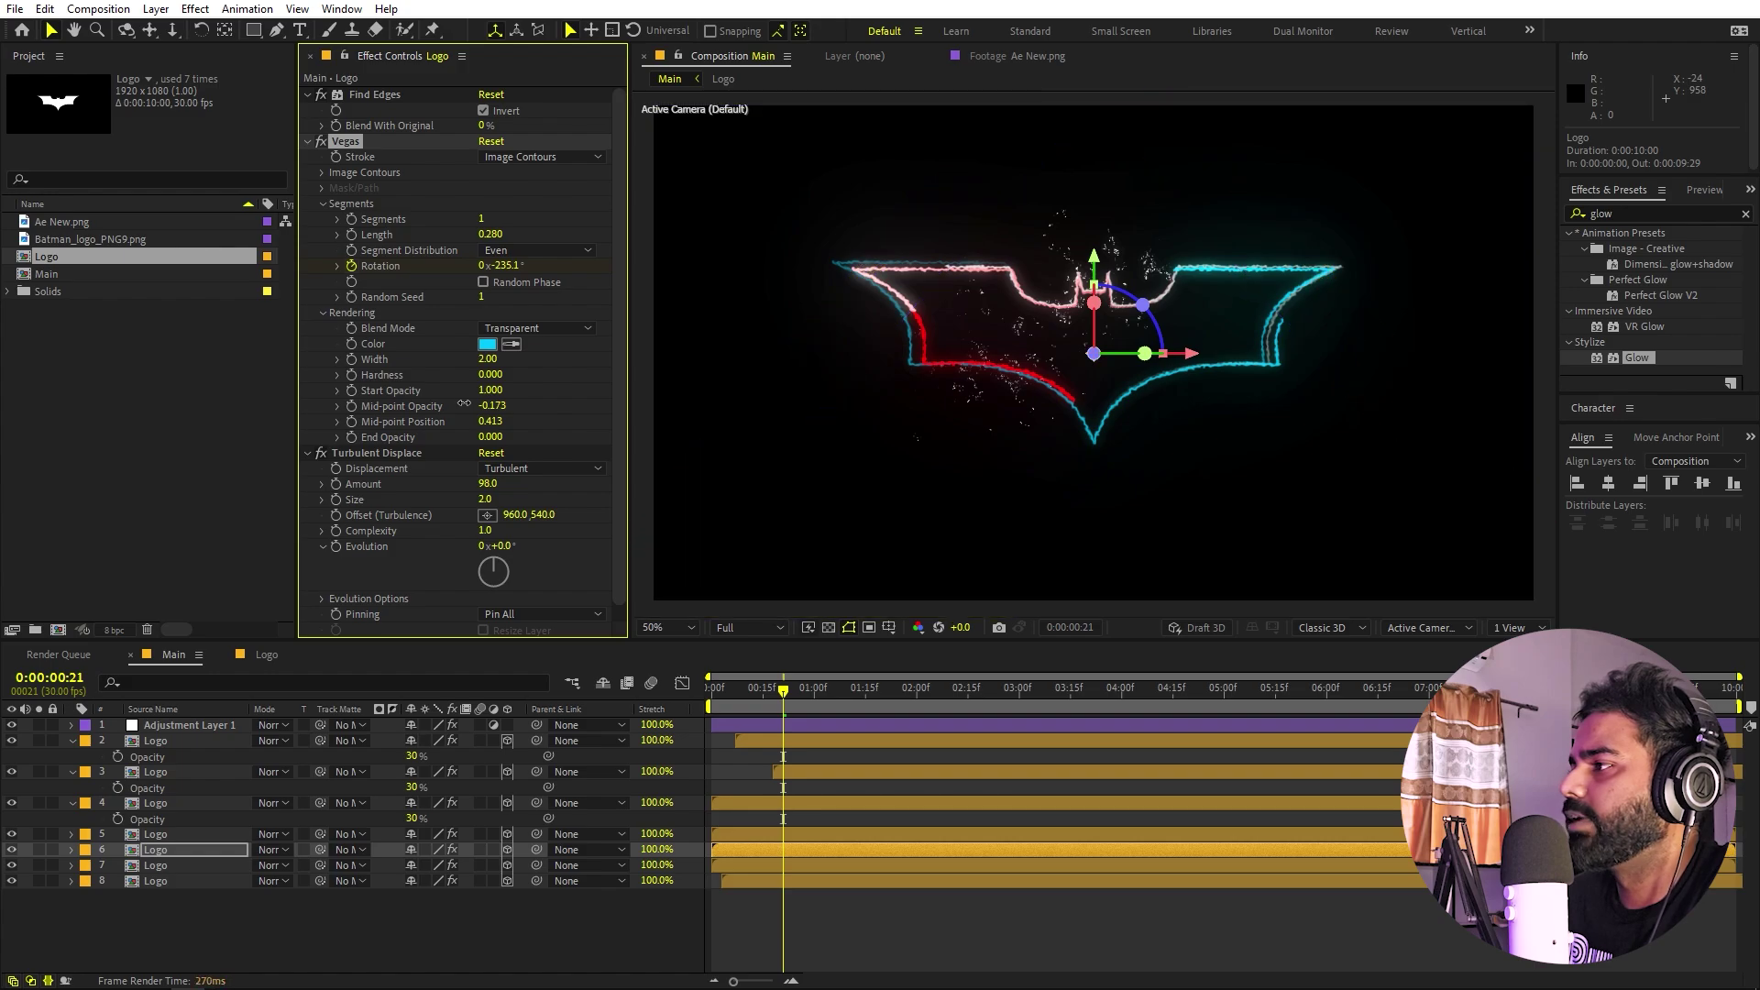
click(857, 860)
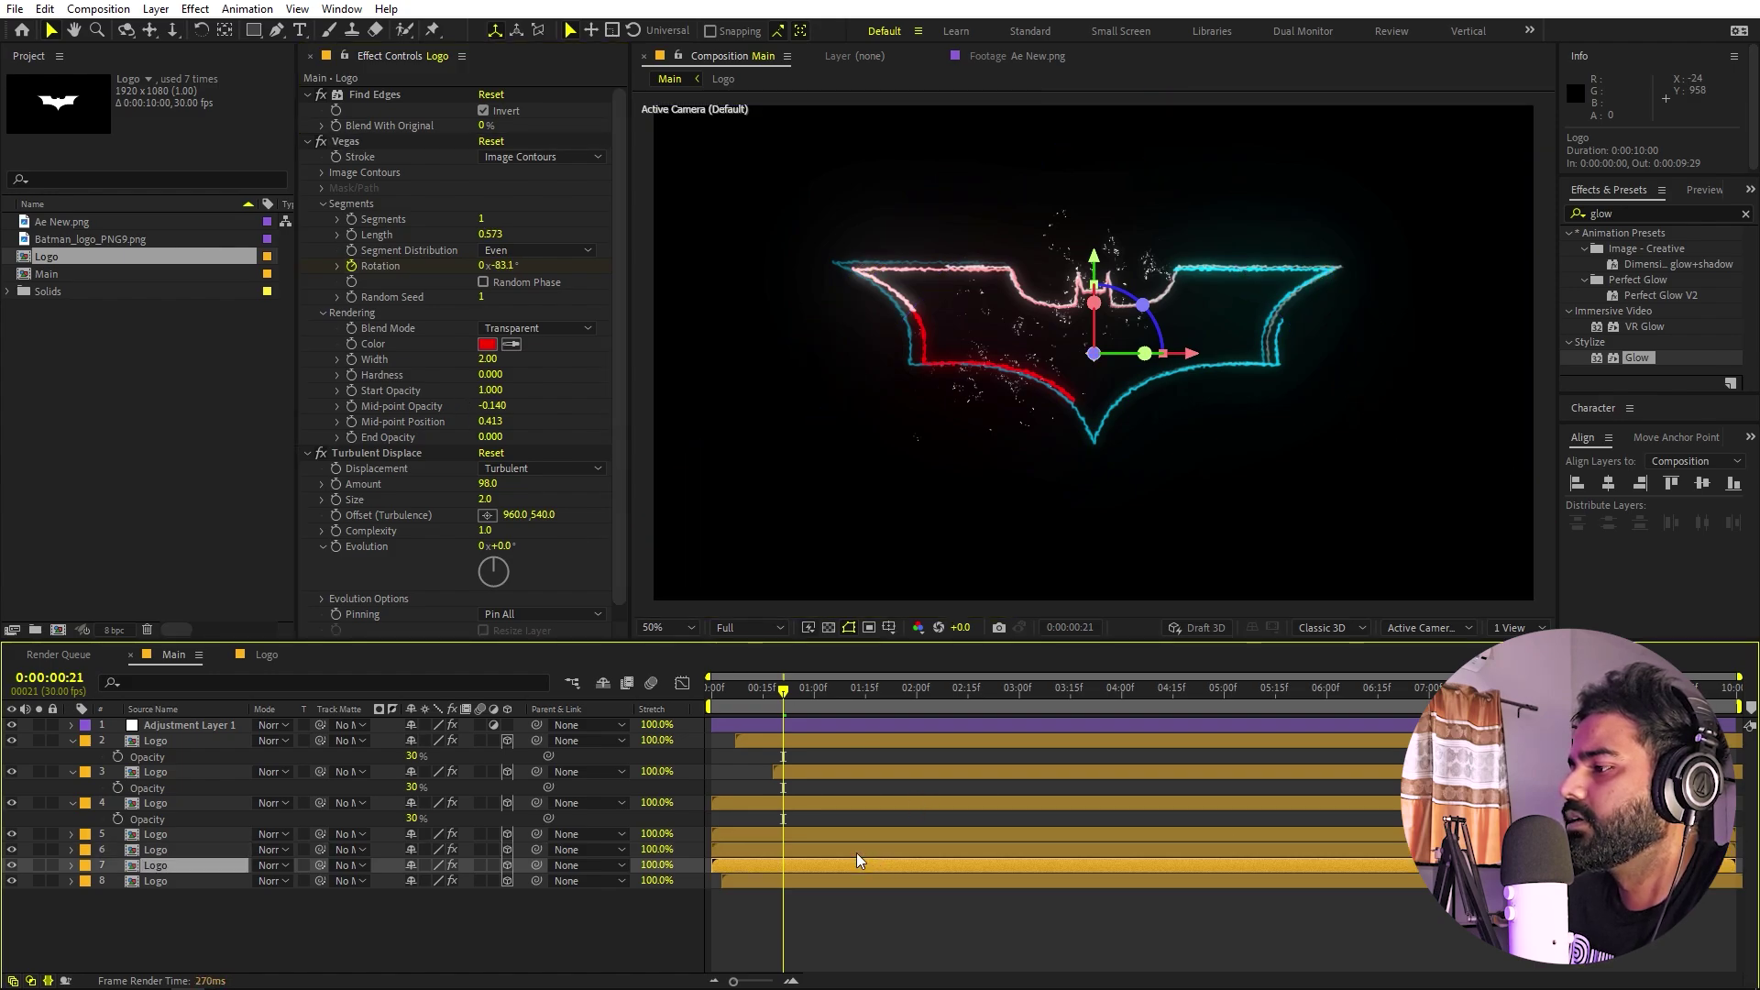
click(866, 750)
click(865, 745)
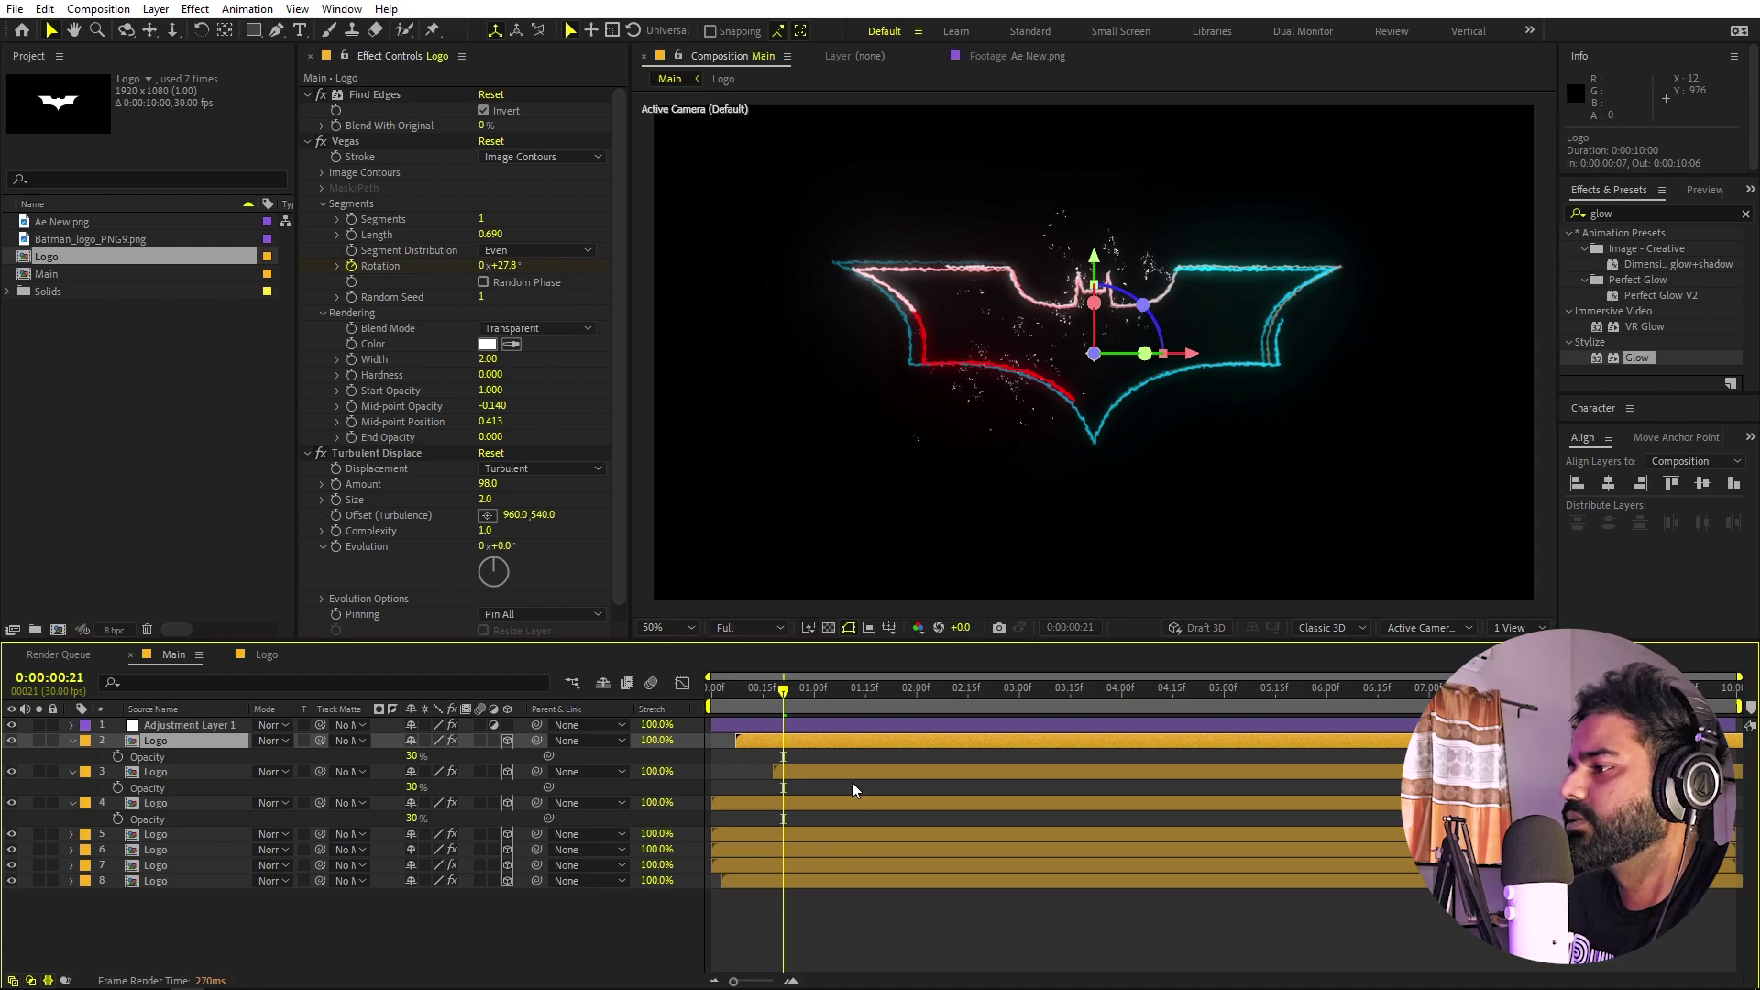
click(851, 781)
click(851, 772)
- Change layer 3's stroke colour from cyan to yellow, hex E4FF00
click(487, 345)
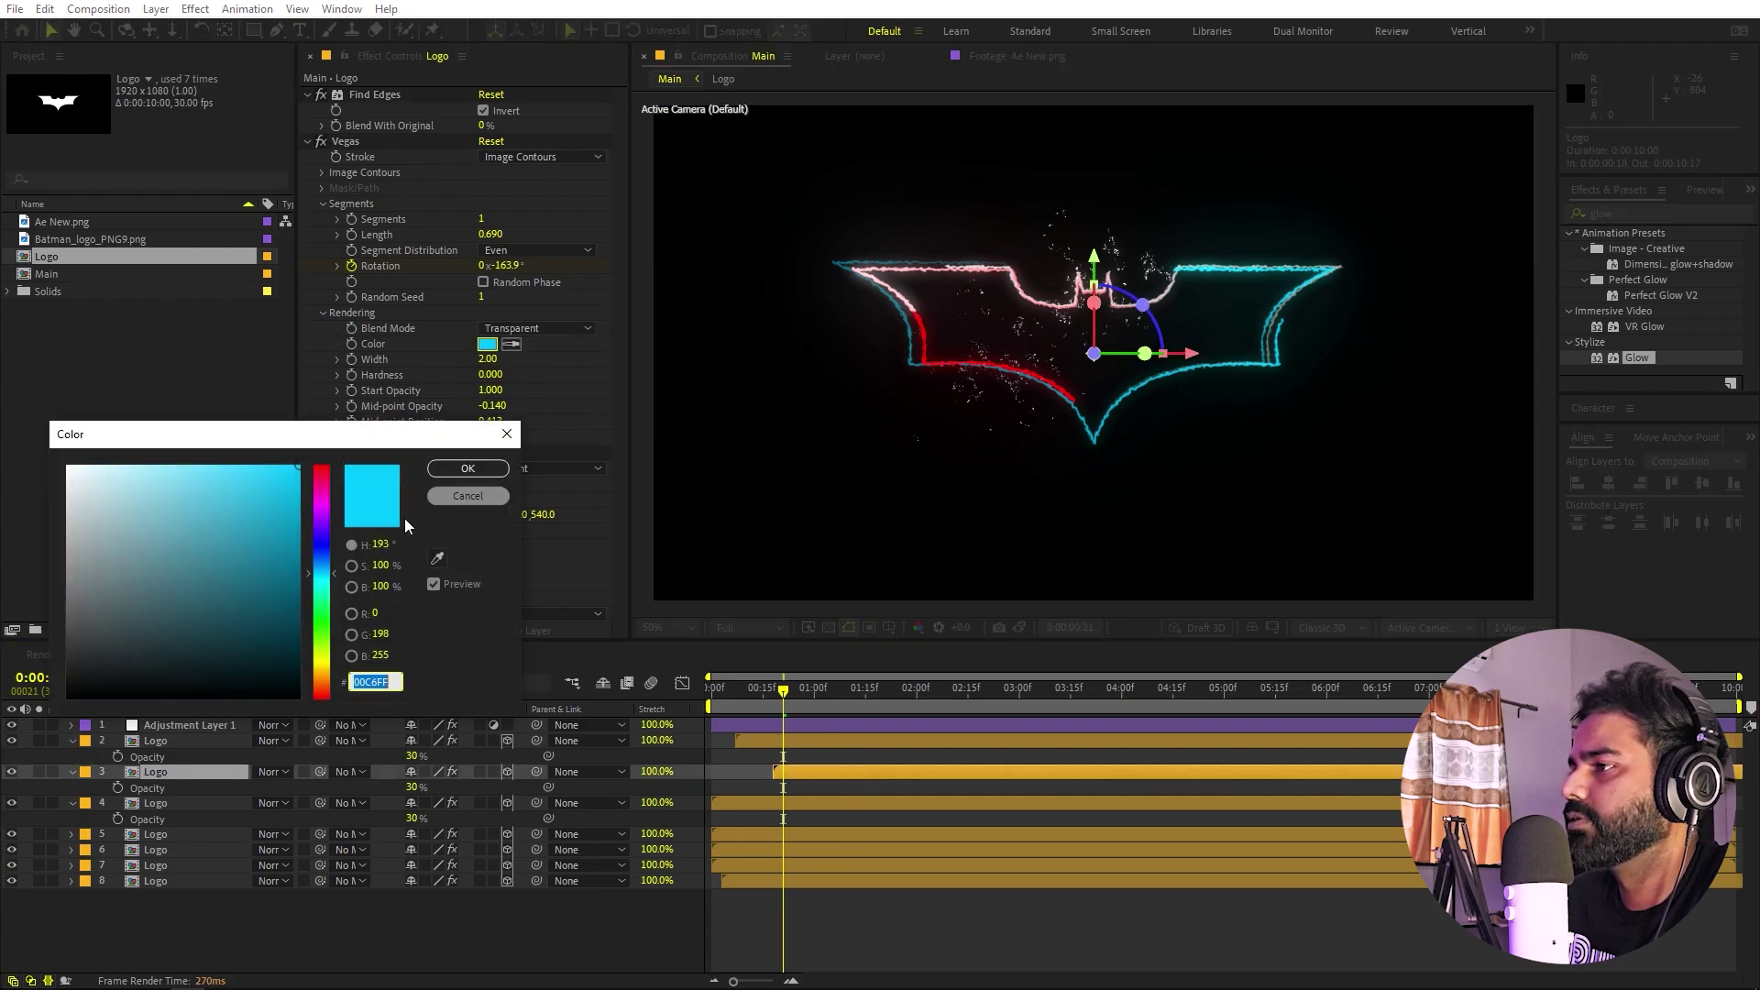
drag(329, 663, 326, 656)
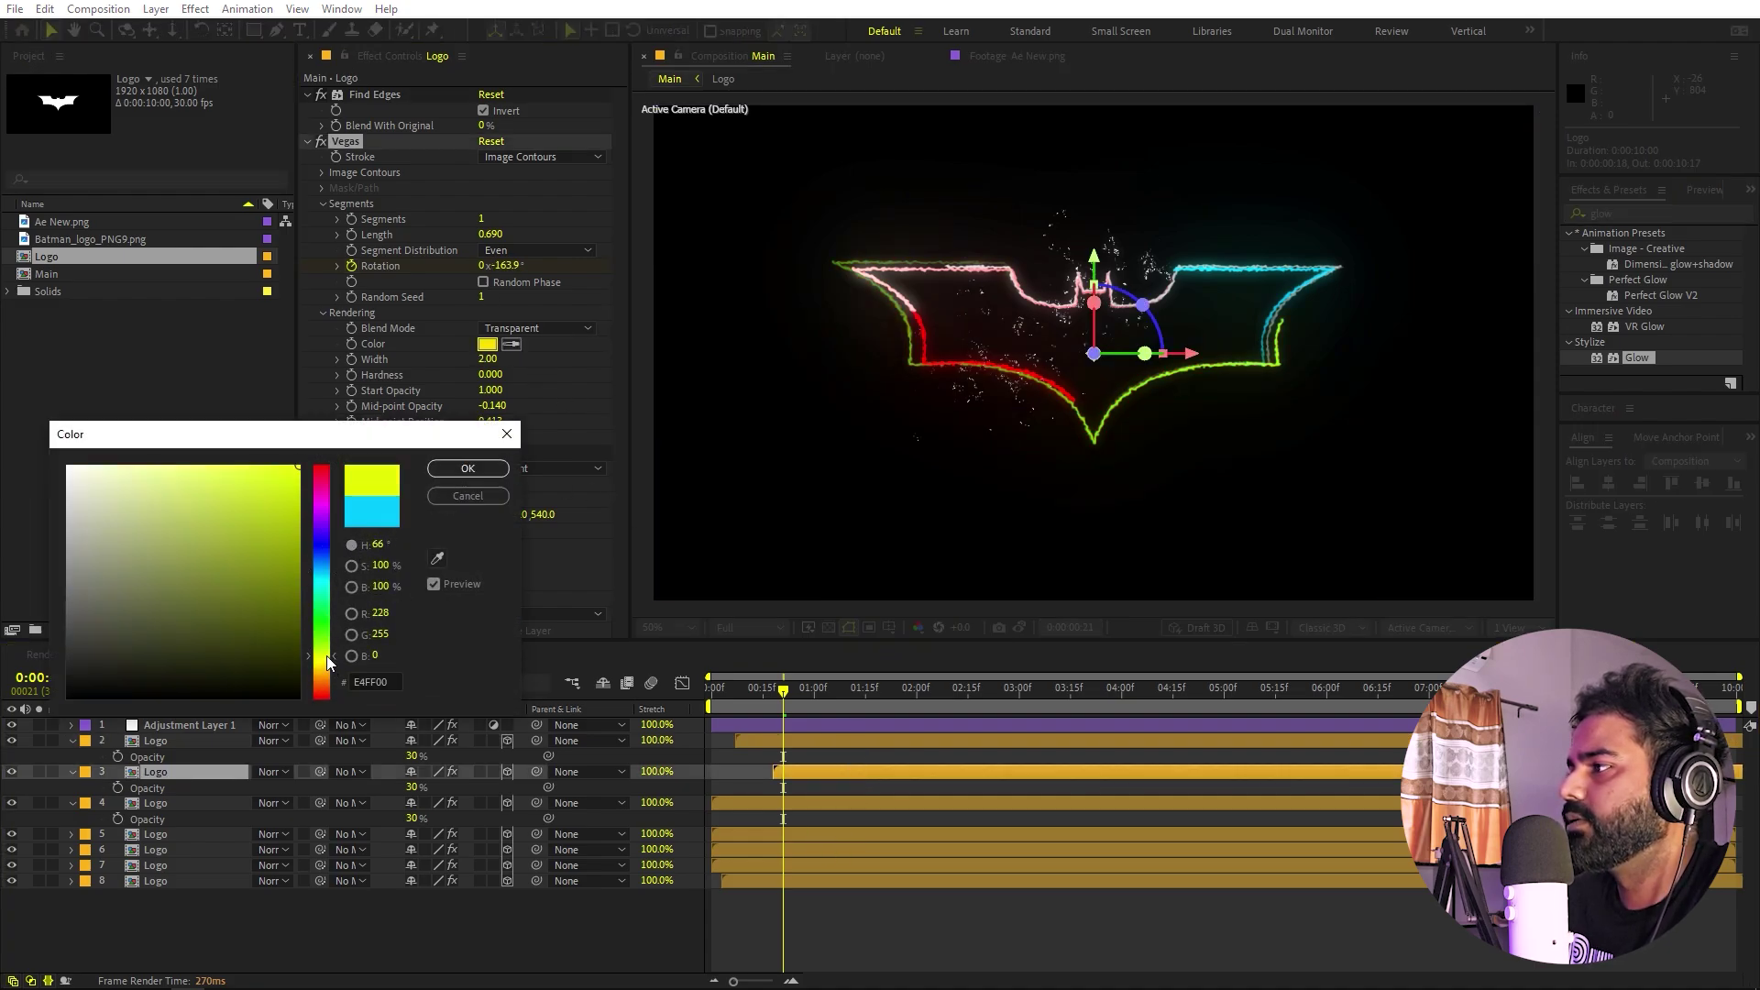
click(467, 469)
click(834, 776)
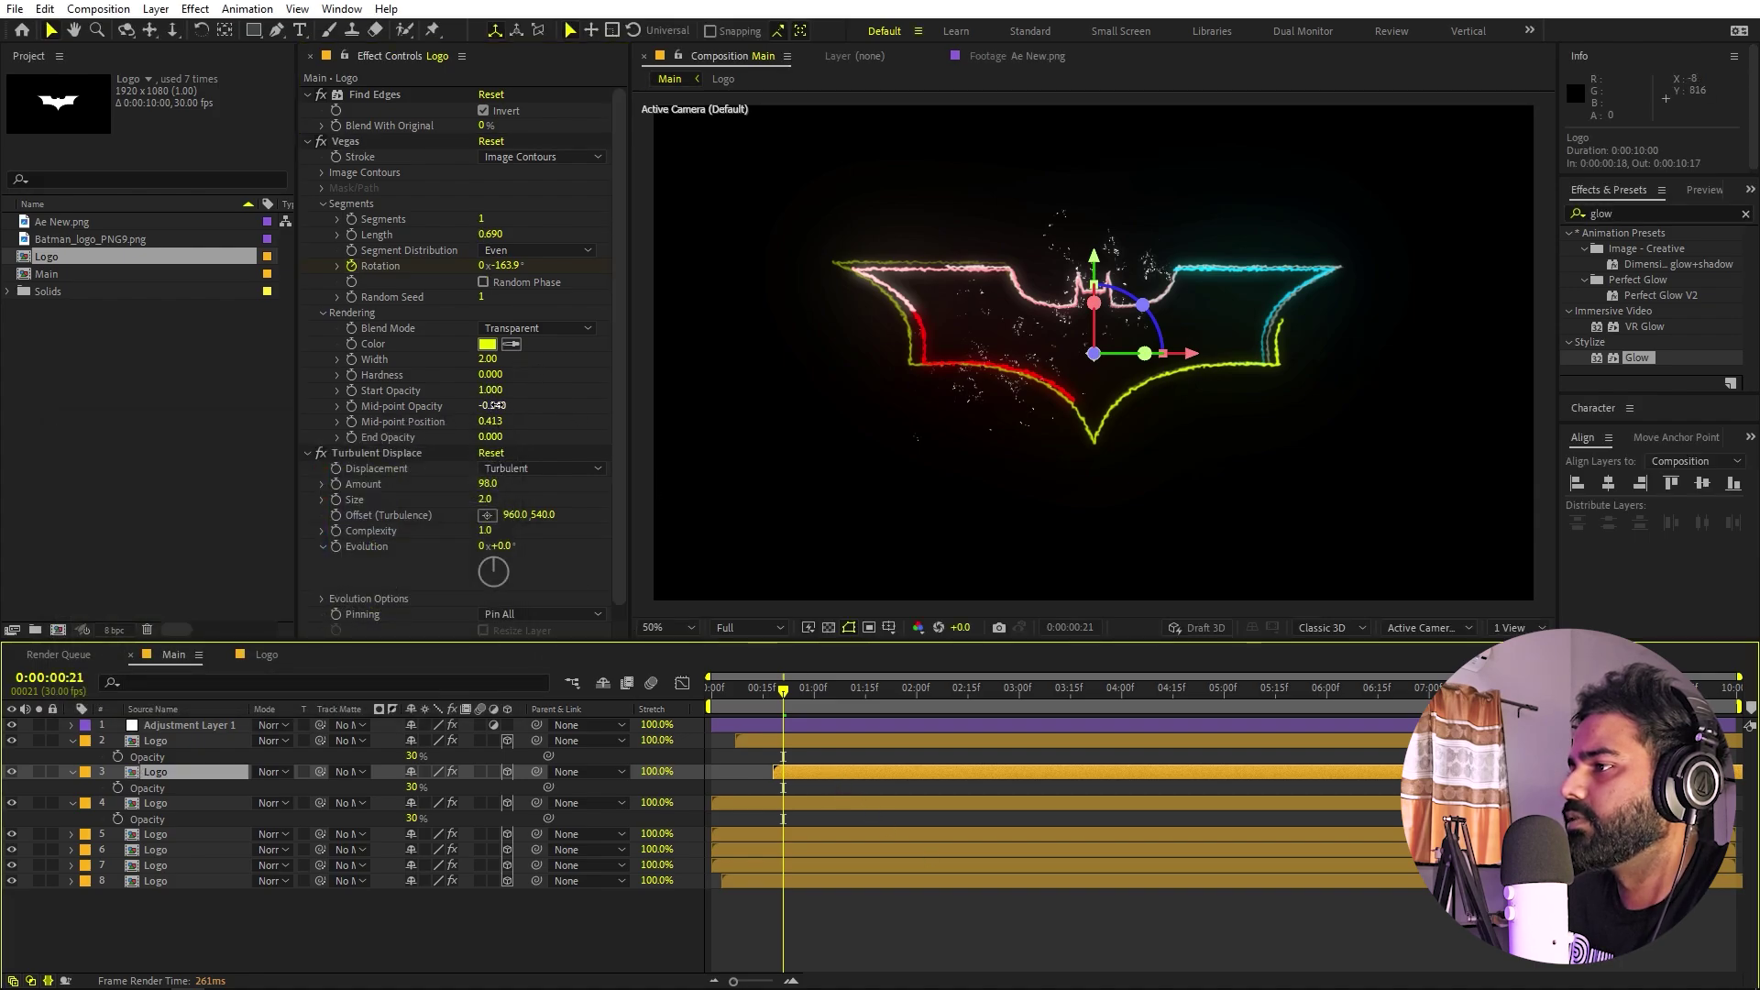
- Fade the tail with Mid-point Opacity -0.650, shorten the stroke Length, and preview from the start
drag(492, 405, 456, 410)
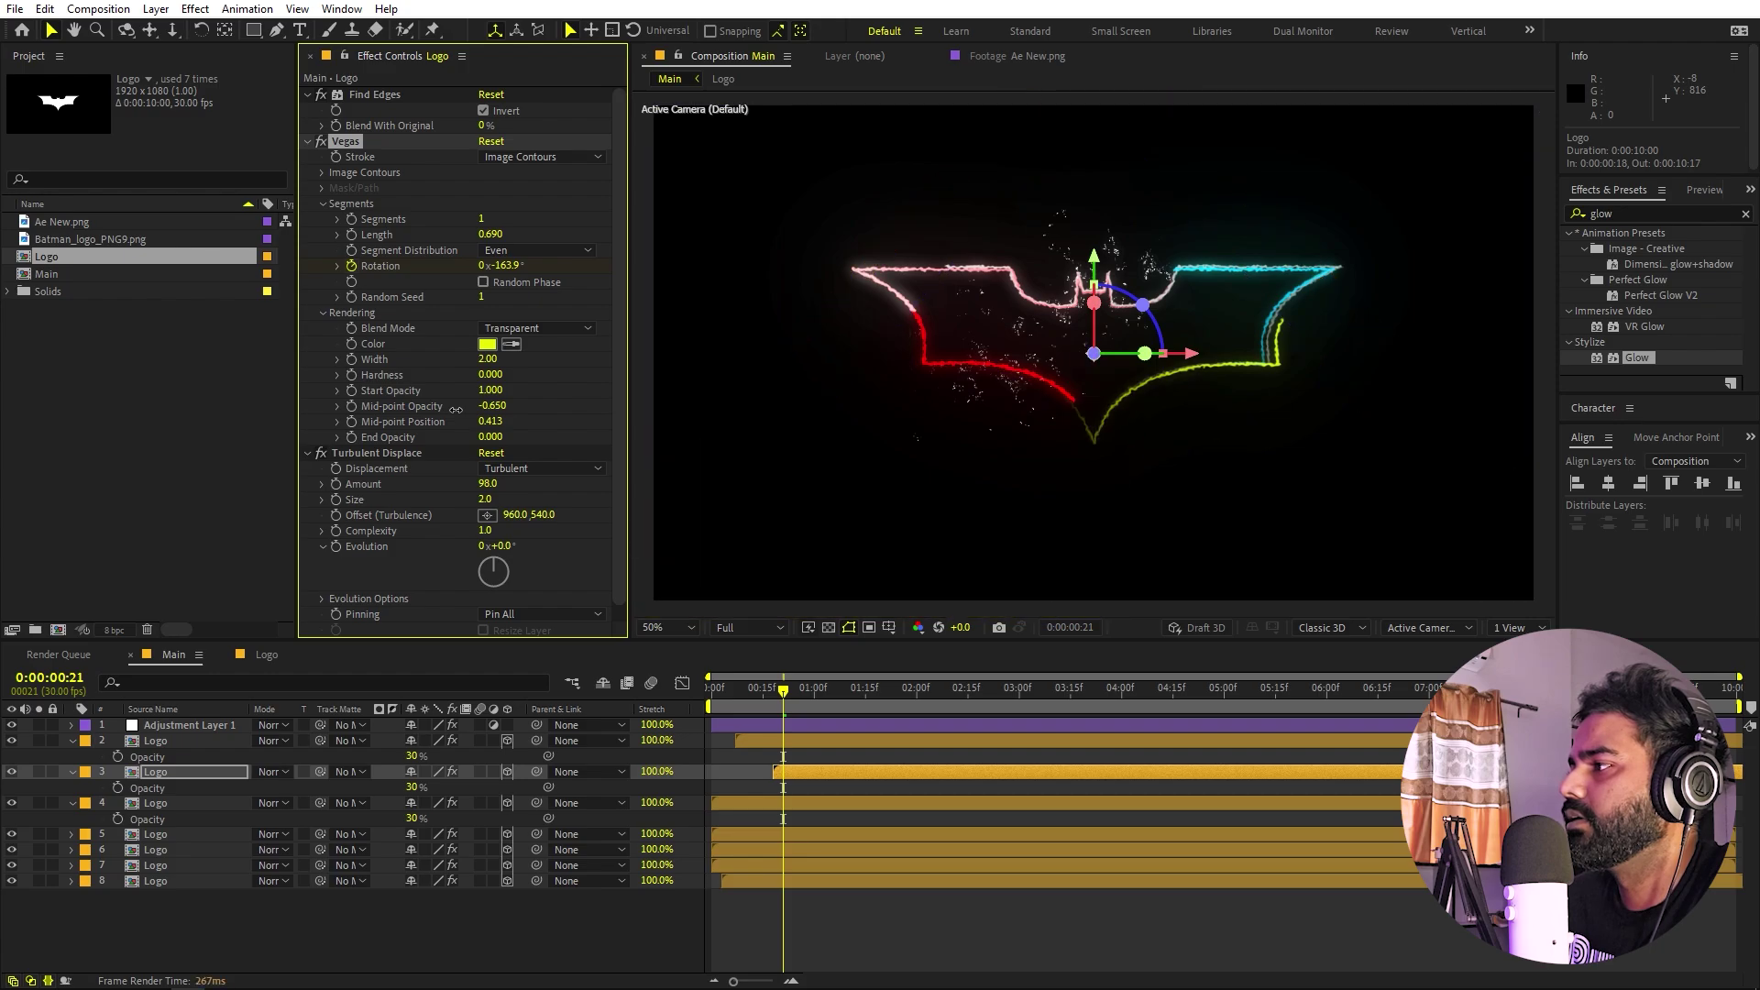
drag(483, 231, 471, 230)
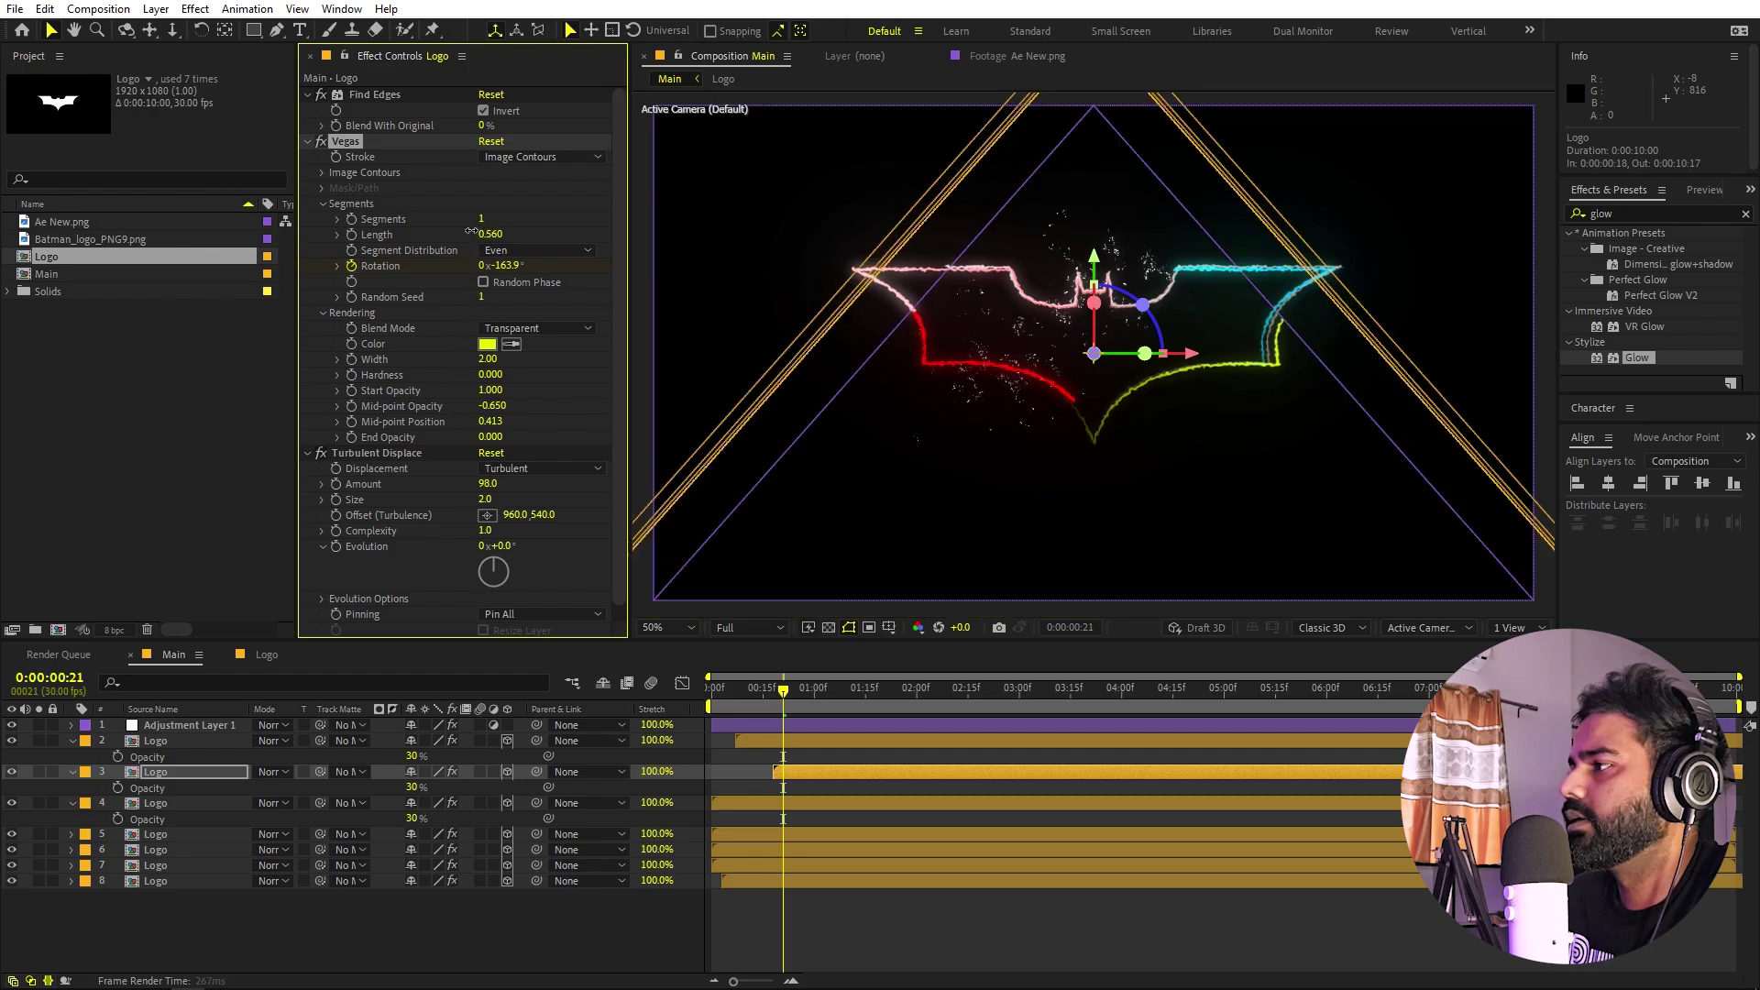
click(777, 702)
key(space)
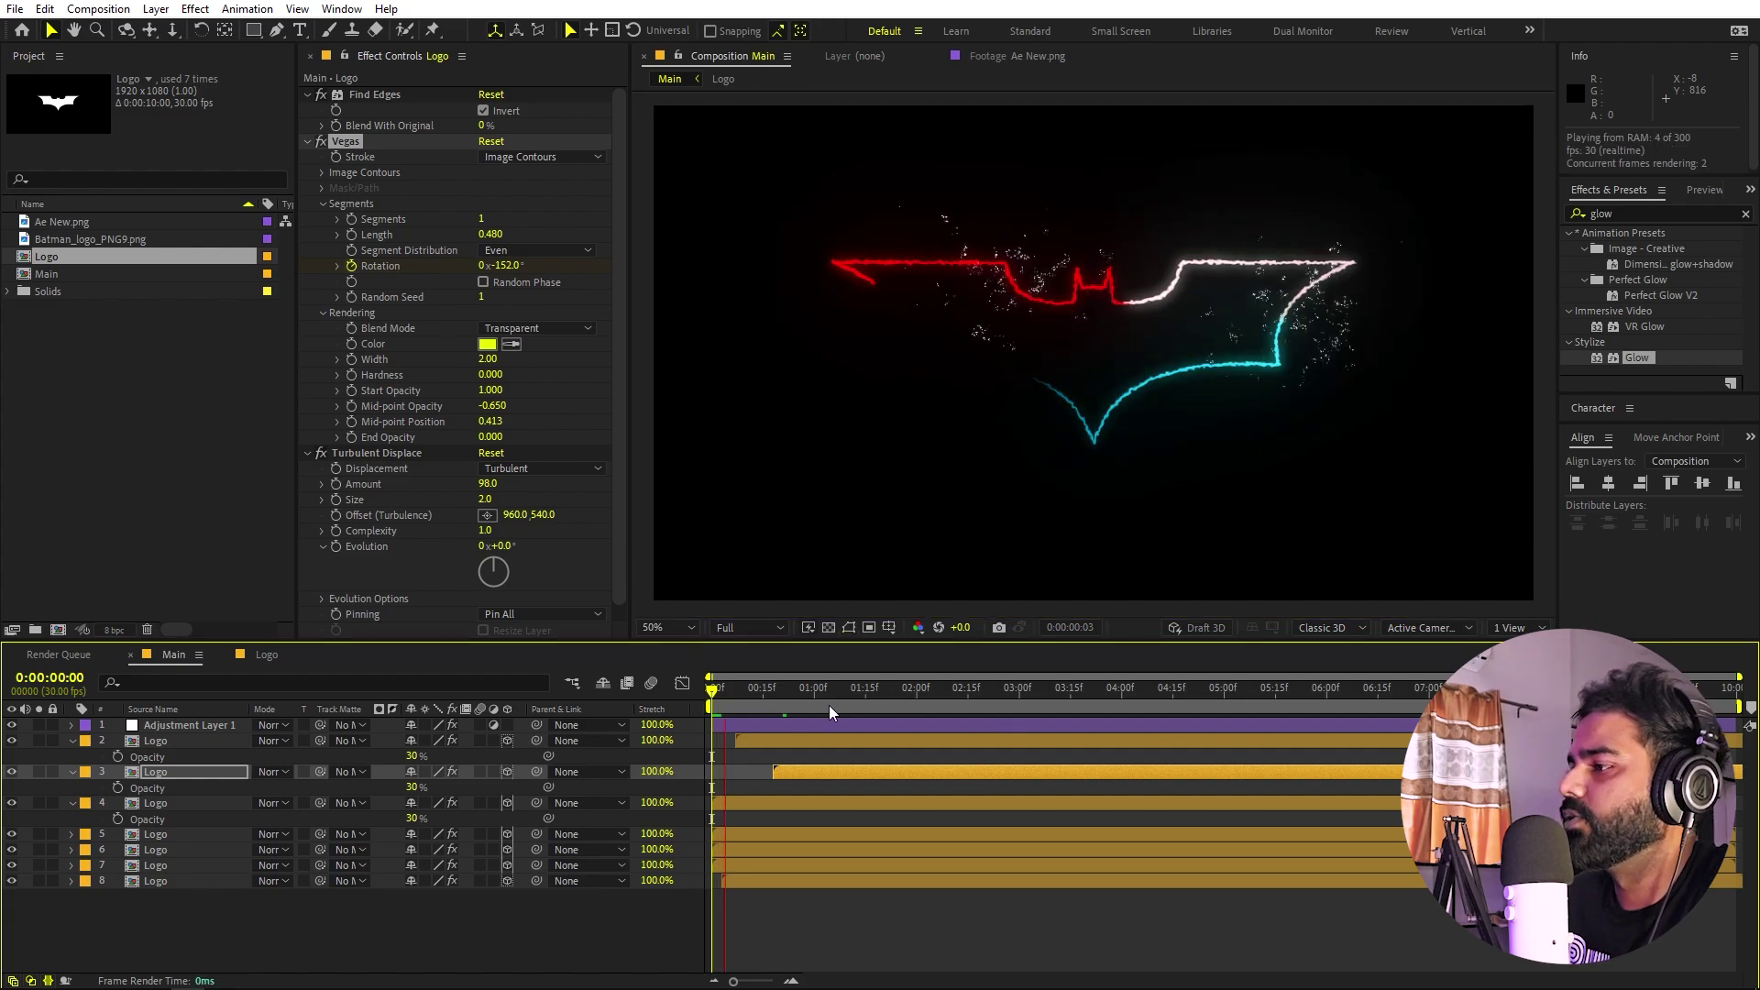
- Set the preview Resolution to Quarter in the Preview panel
click(867, 706)
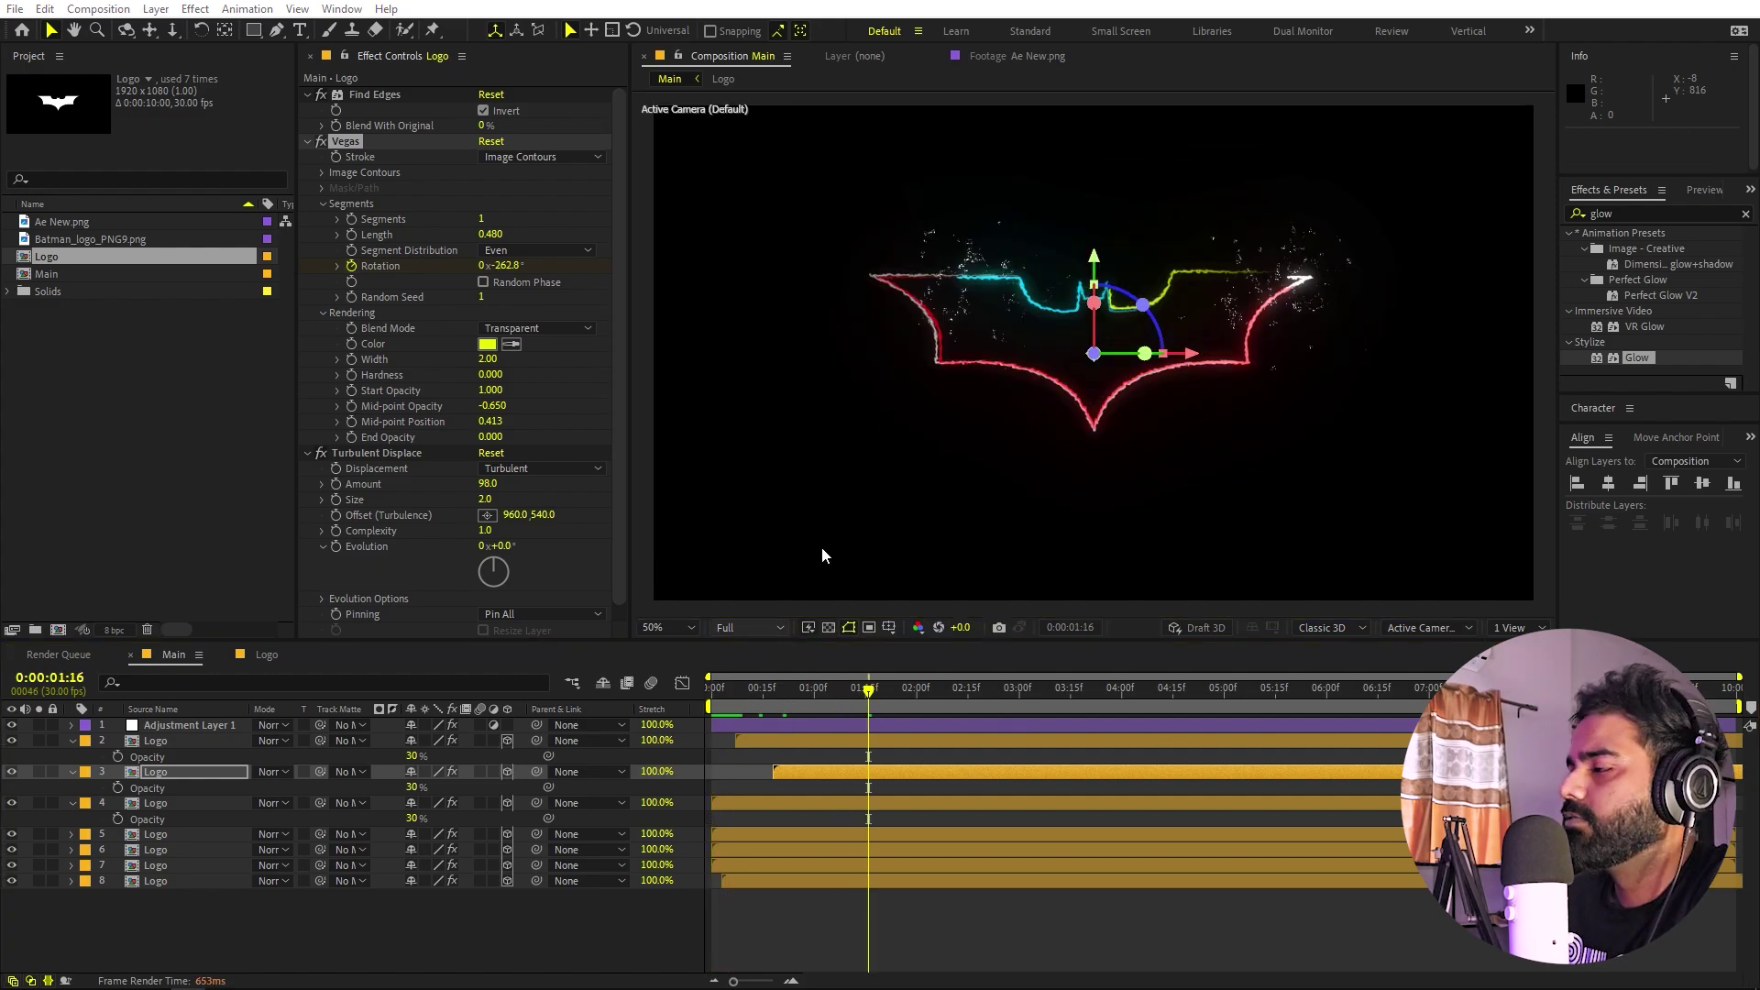
click(1695, 189)
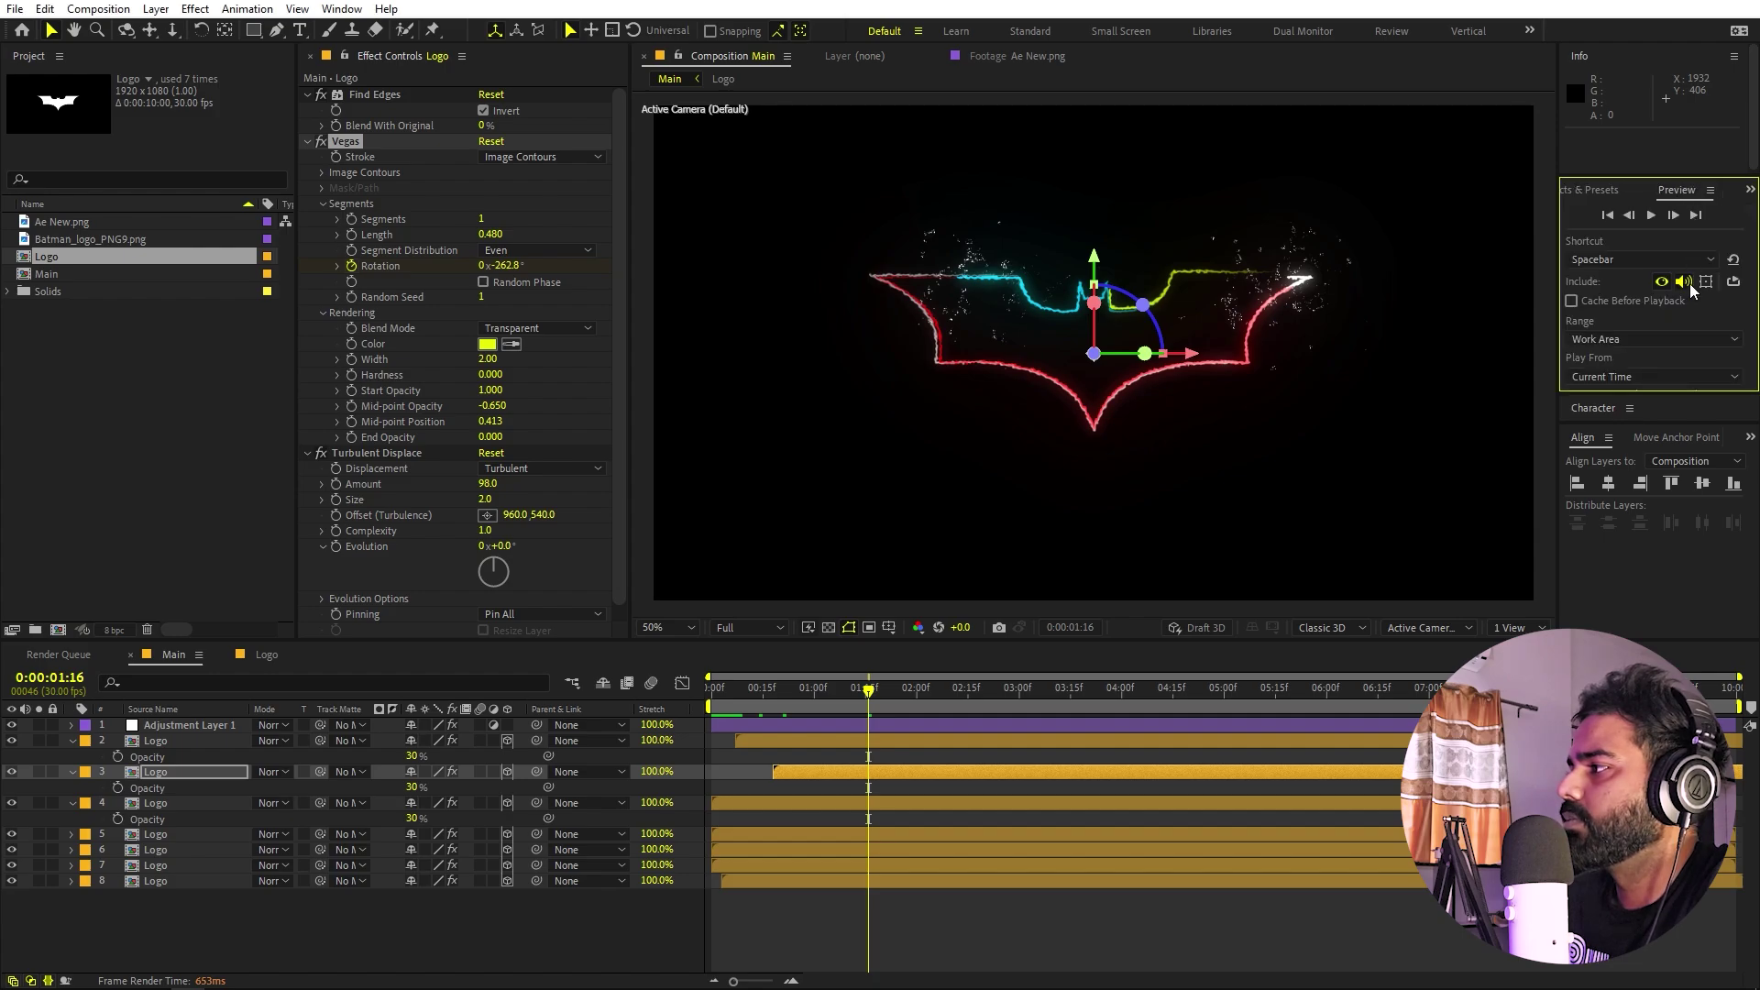
drag(1703, 397, 1704, 507)
click(1703, 414)
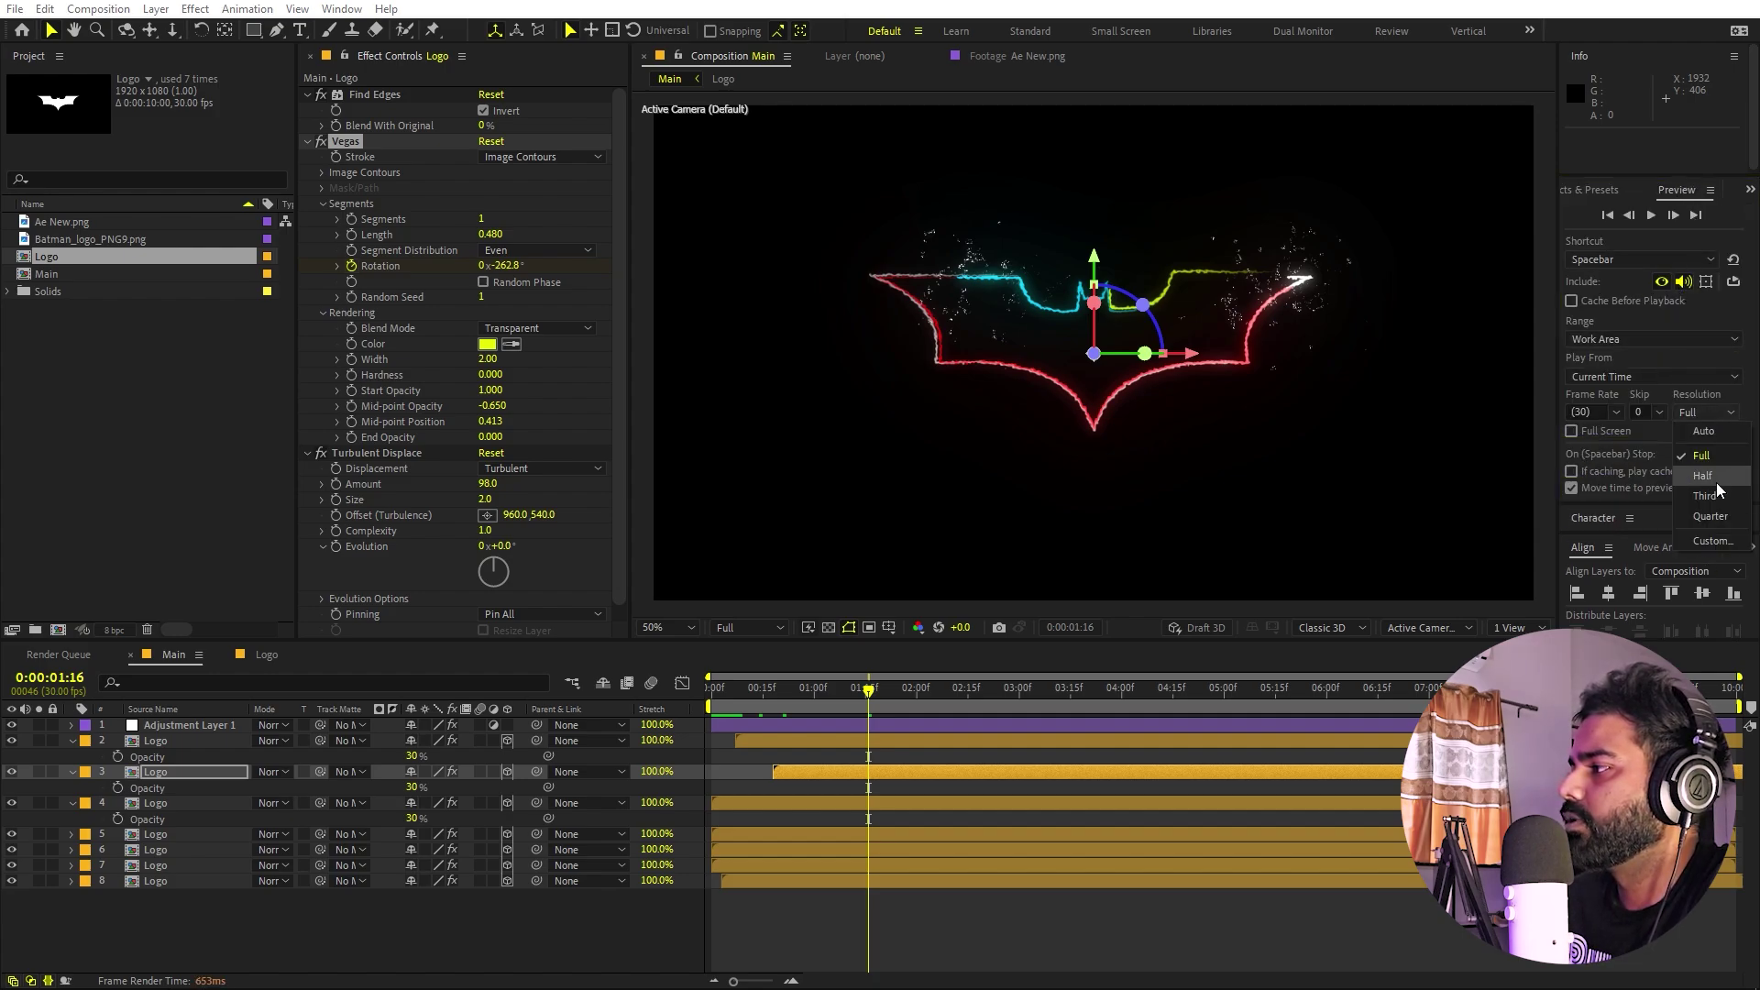
click(1711, 516)
- Replay the stroke animation from the start, checking a frame around 3 seconds
key(Home)
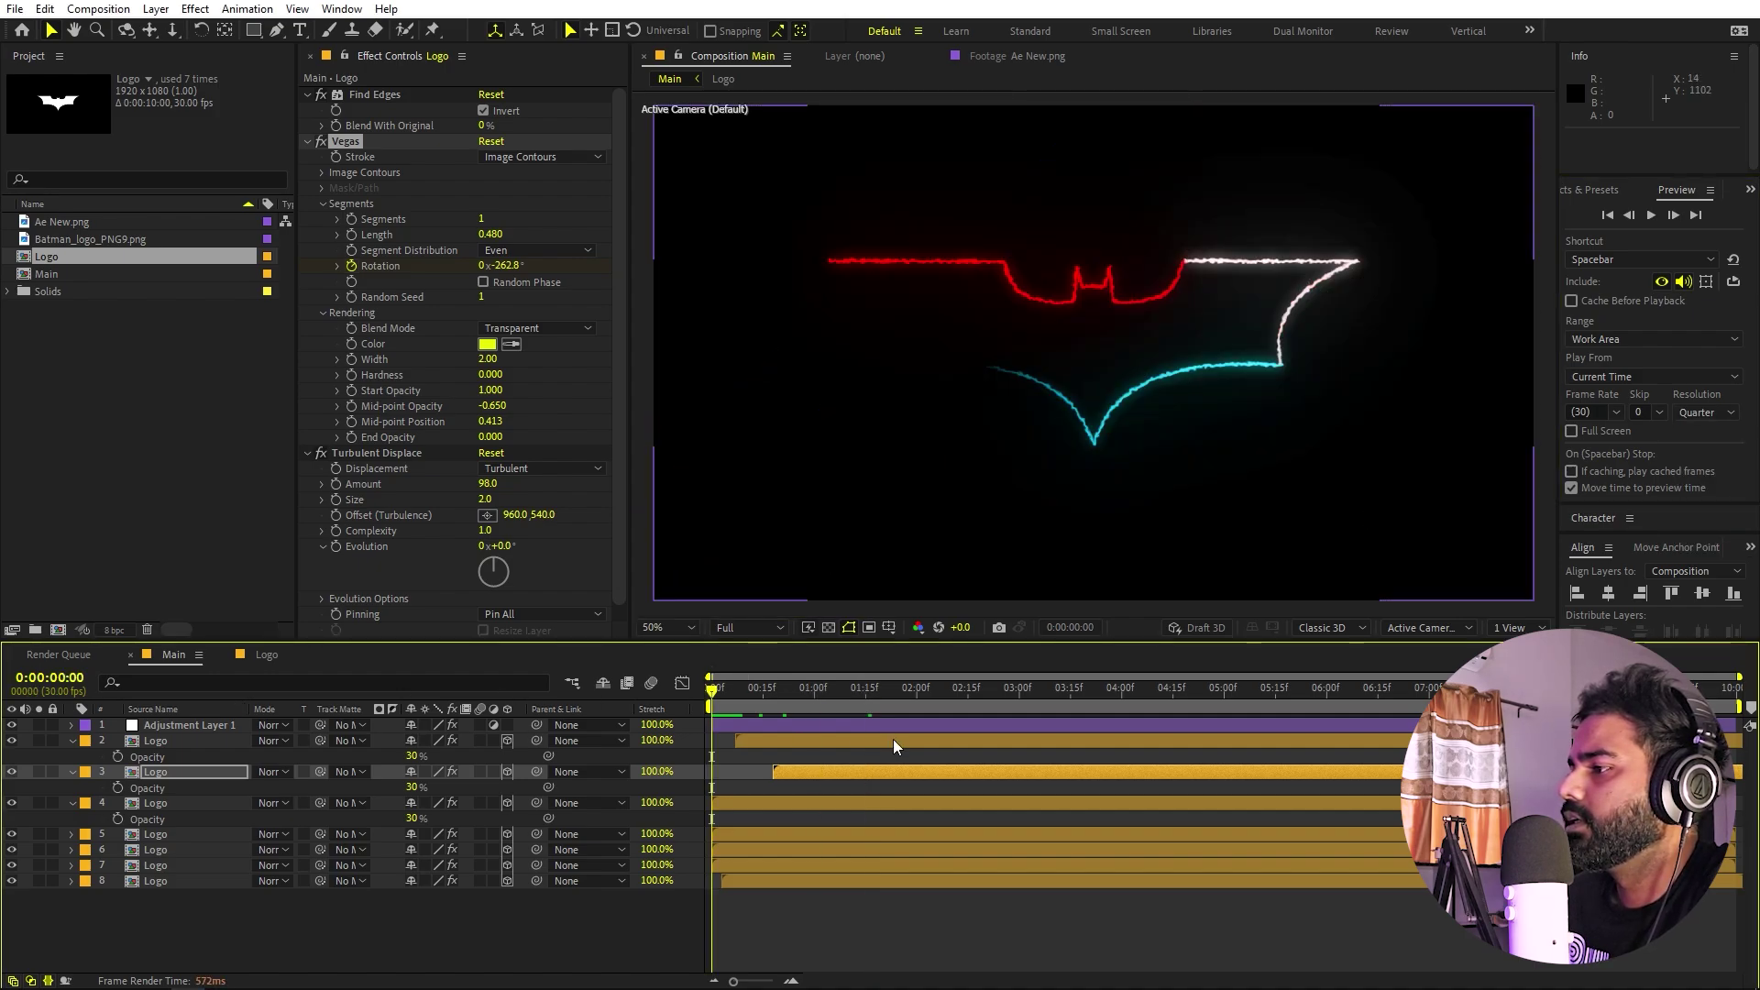
key(space)
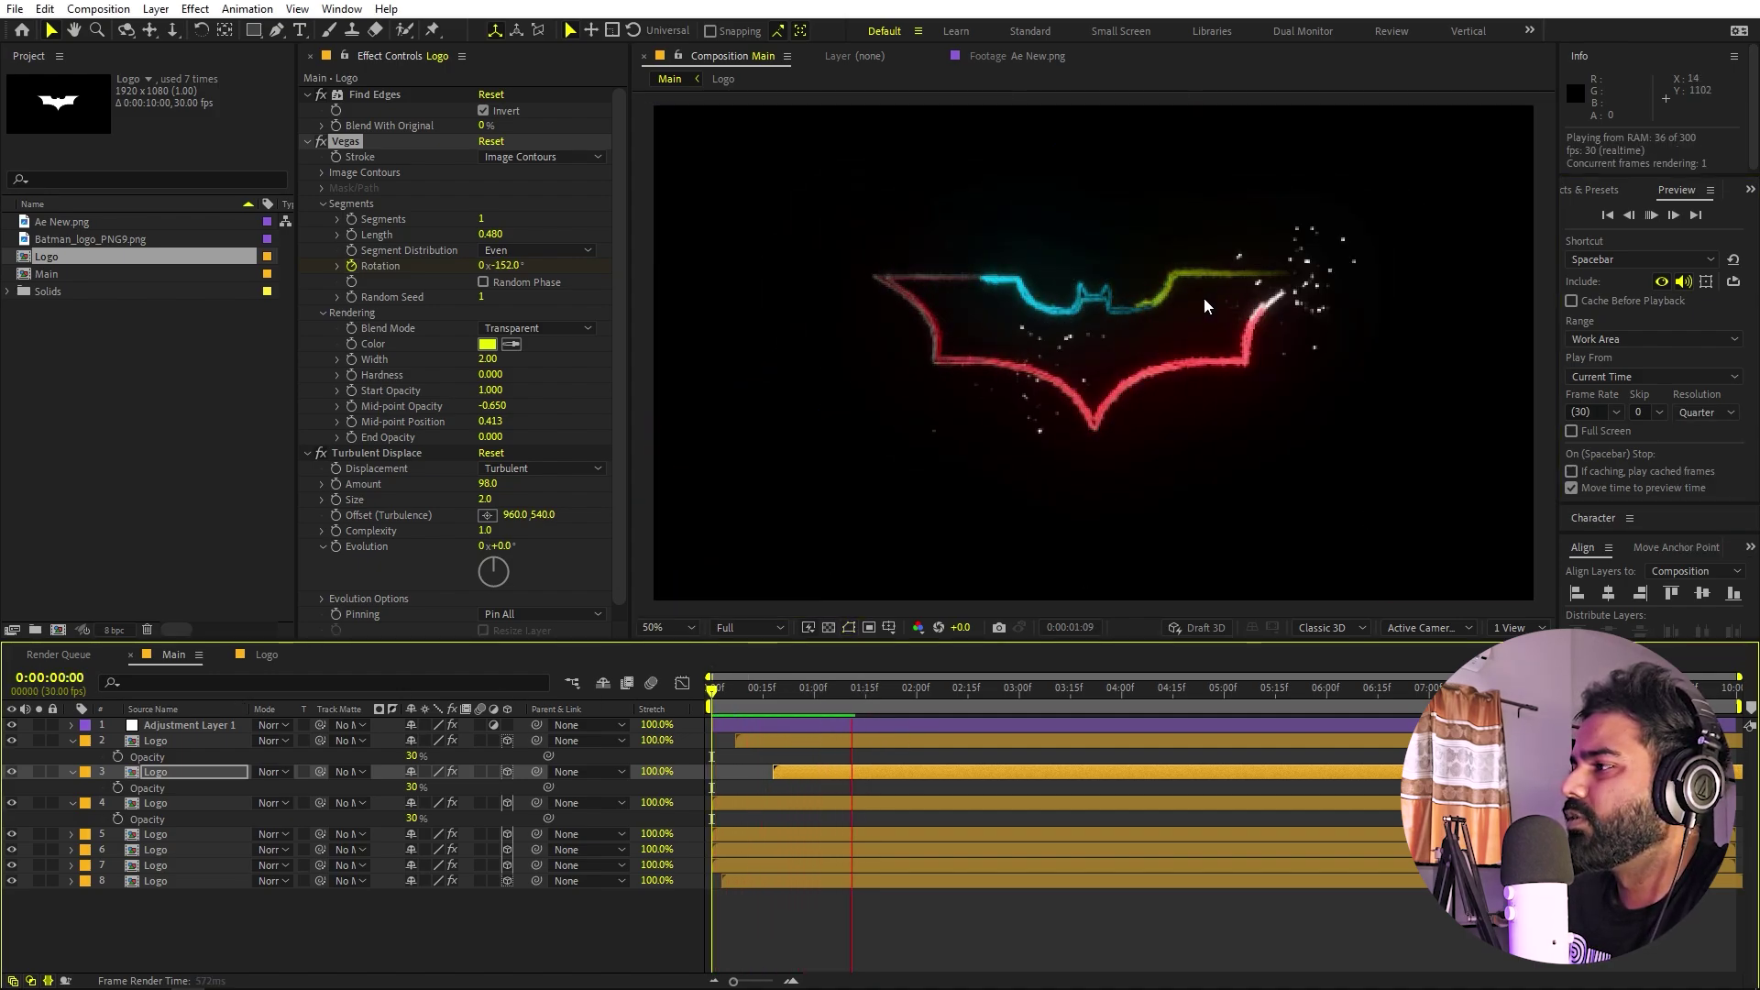
key(space)
drag(921, 699, 1056, 701)
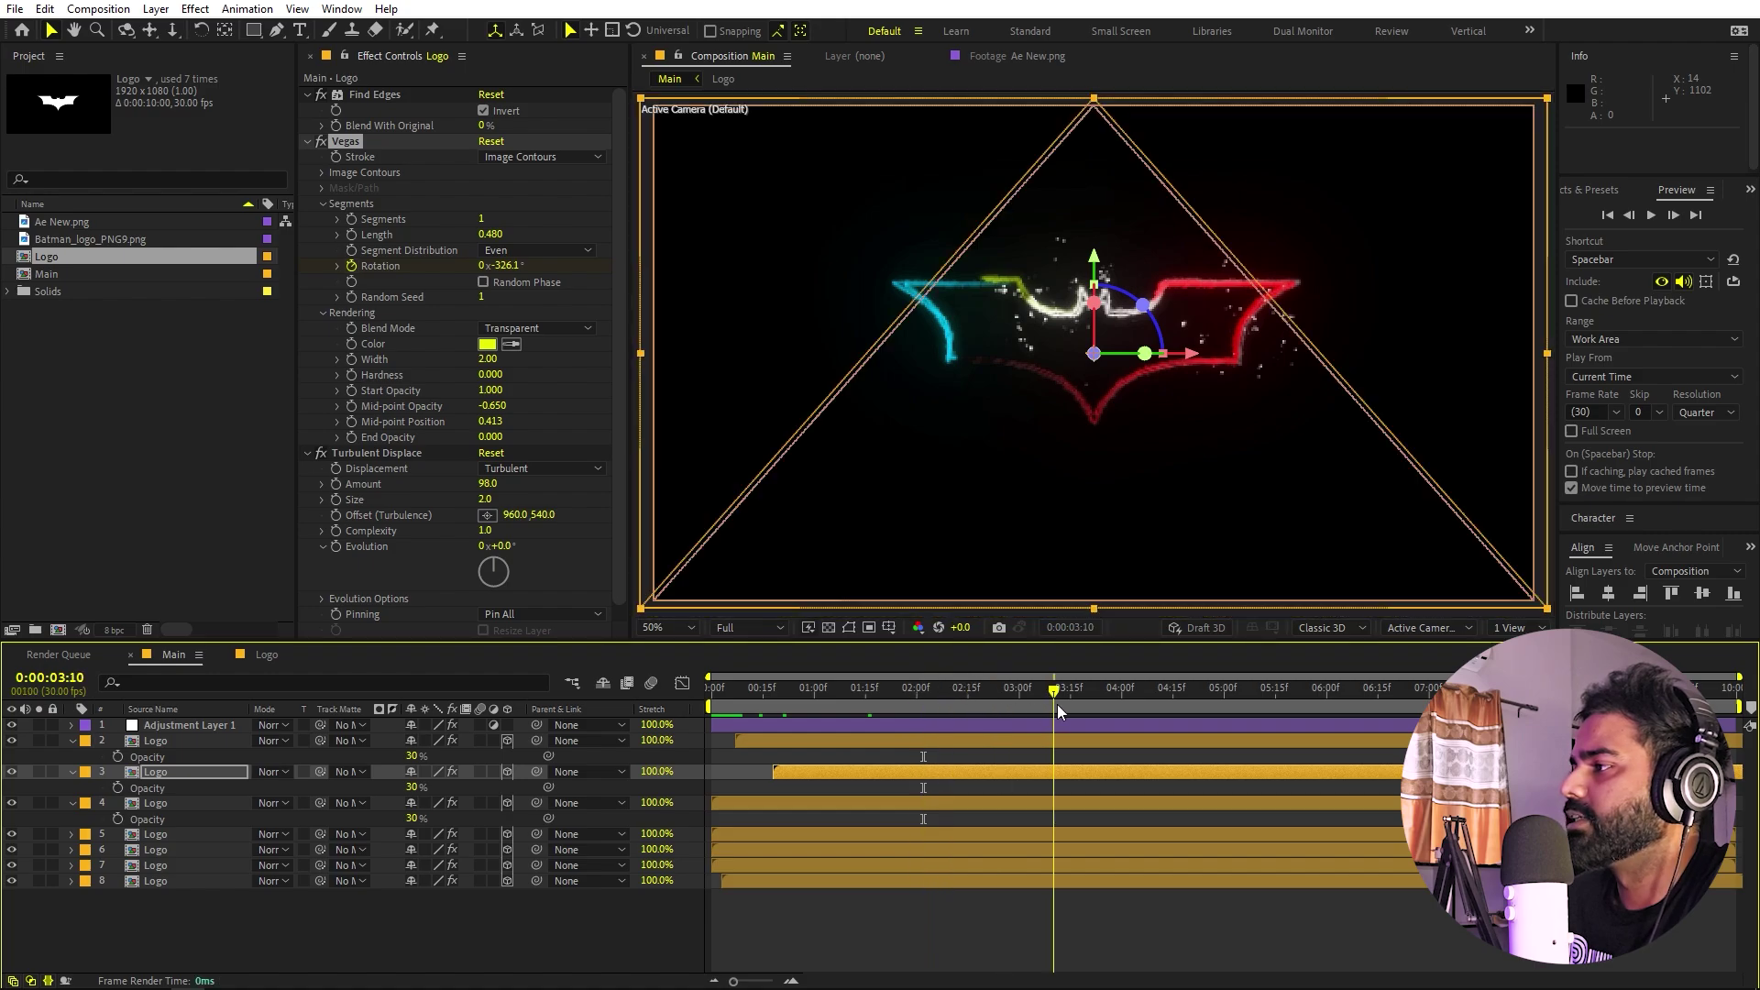
key(Home)
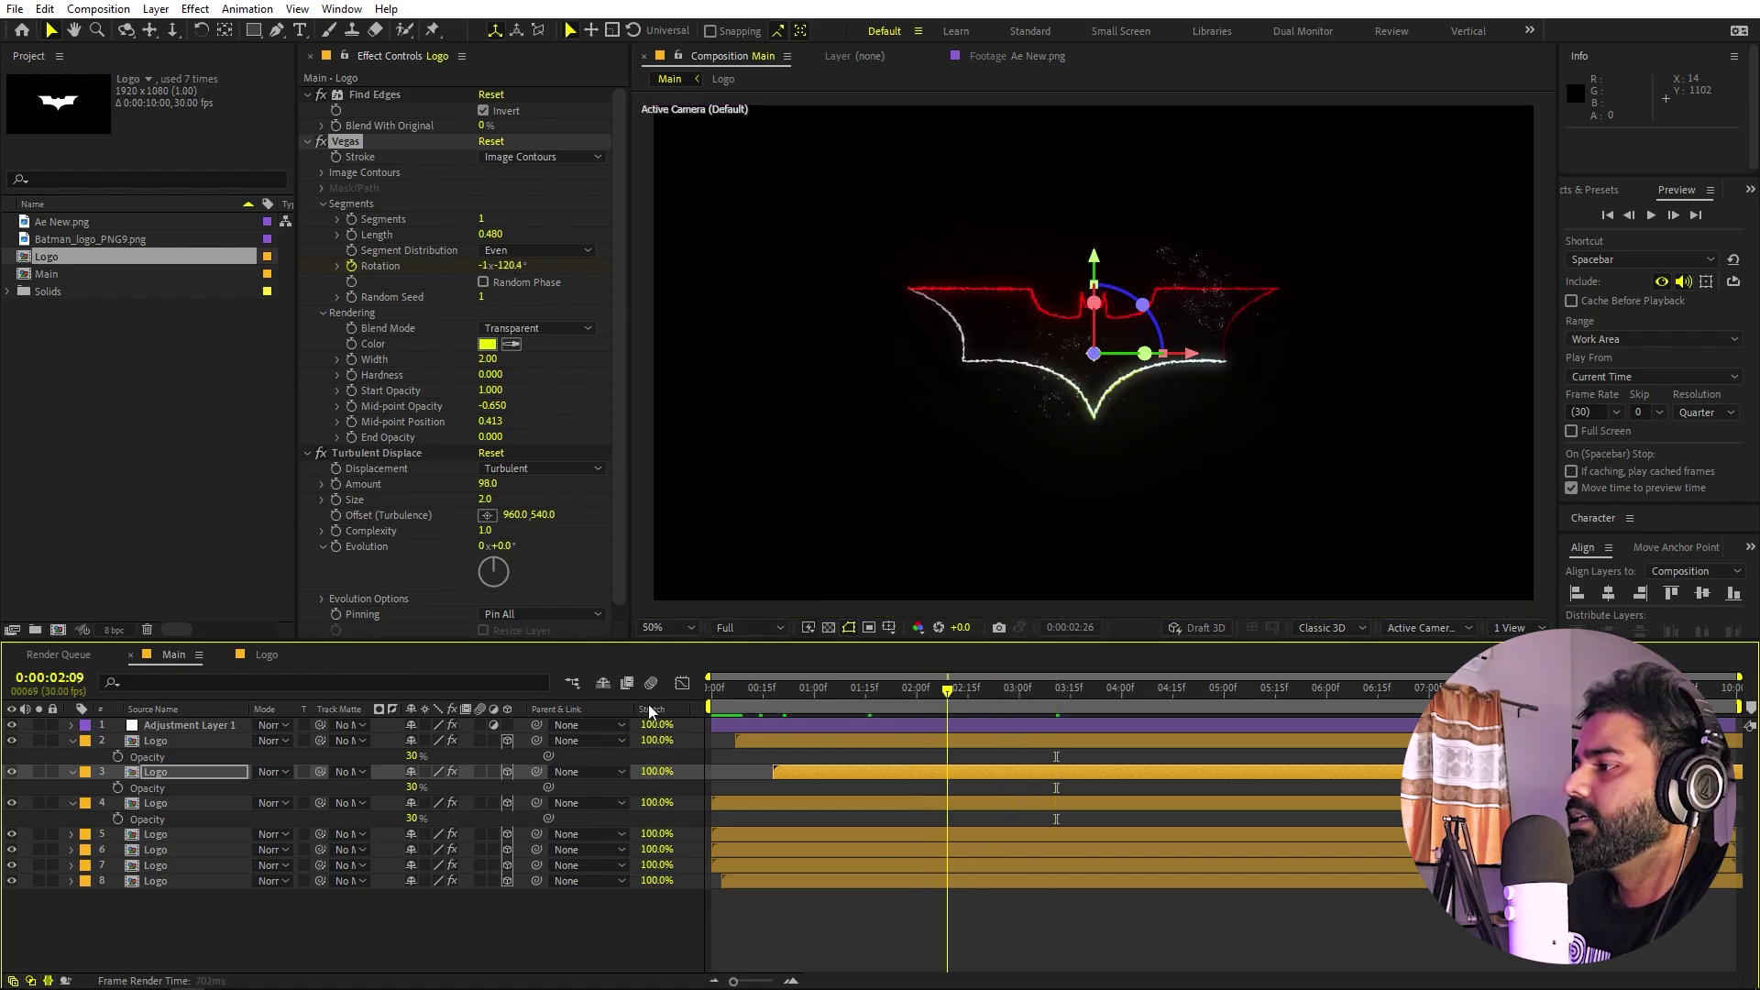
key(space)
click(1052, 927)
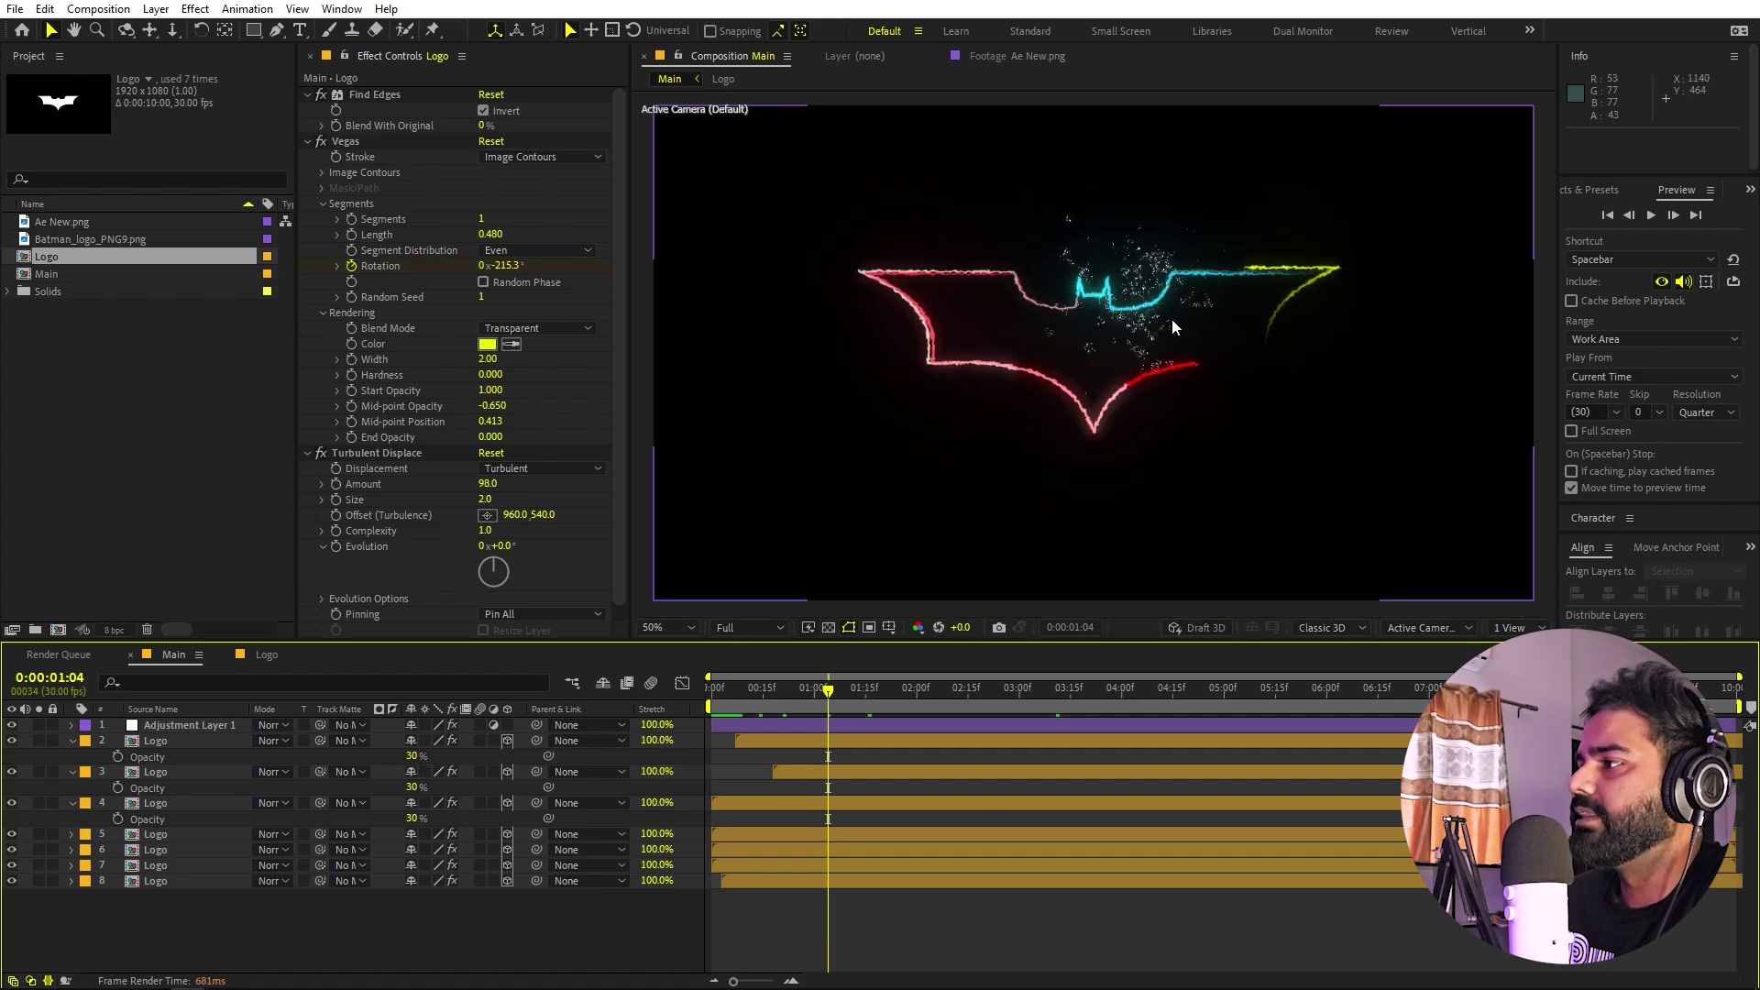
- Select the Logo composition in the Project panel and its bottom logo layer
click(131, 410)
click(64, 258)
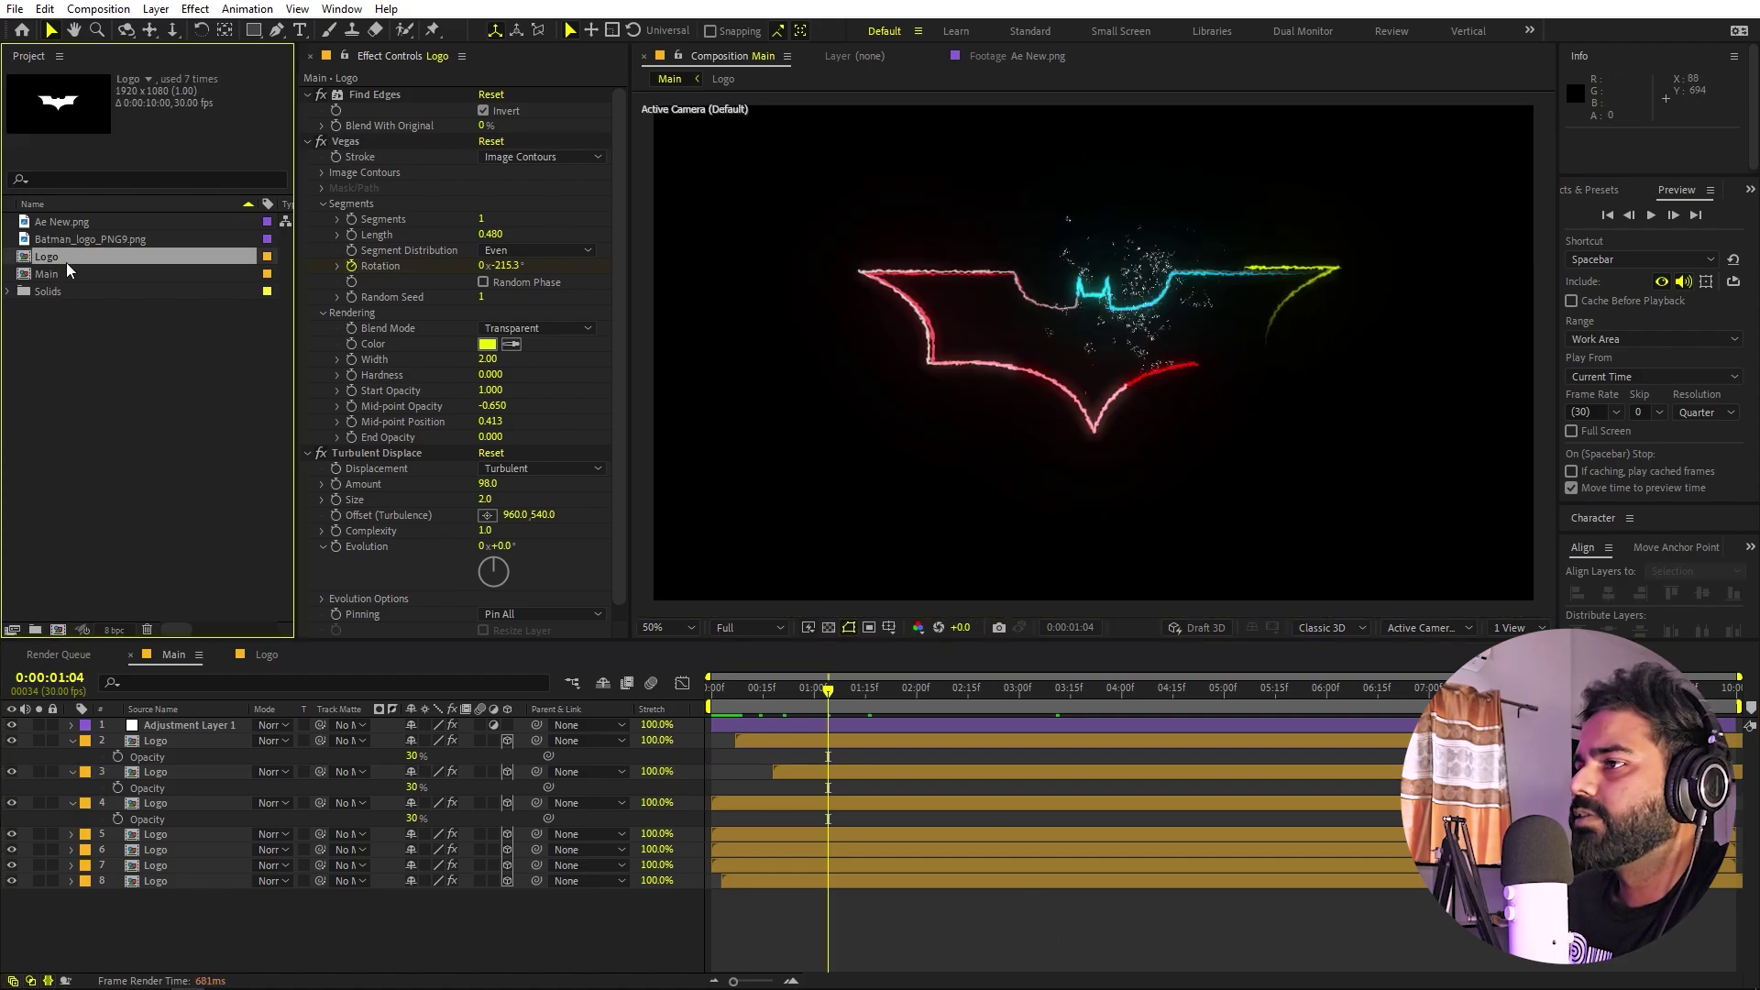
click(162, 886)
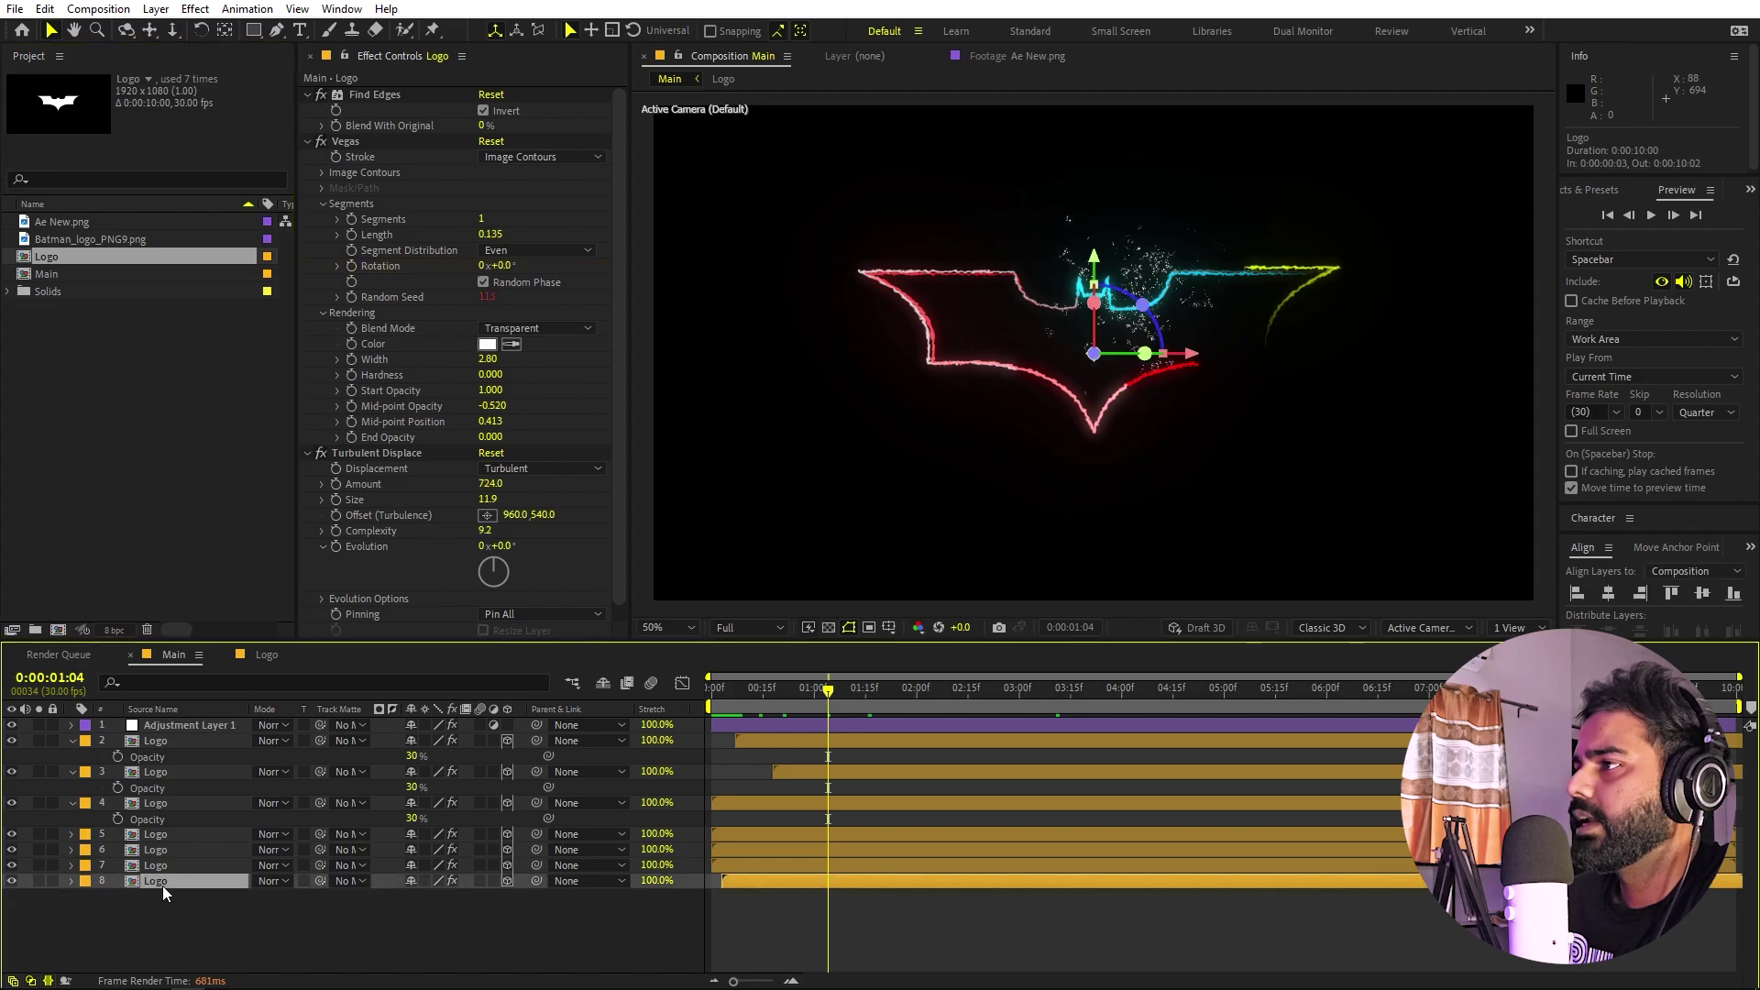
- Duplicate the red-stroke Logo layer 7 and move the copy to the bottom of the stack
click(160, 871)
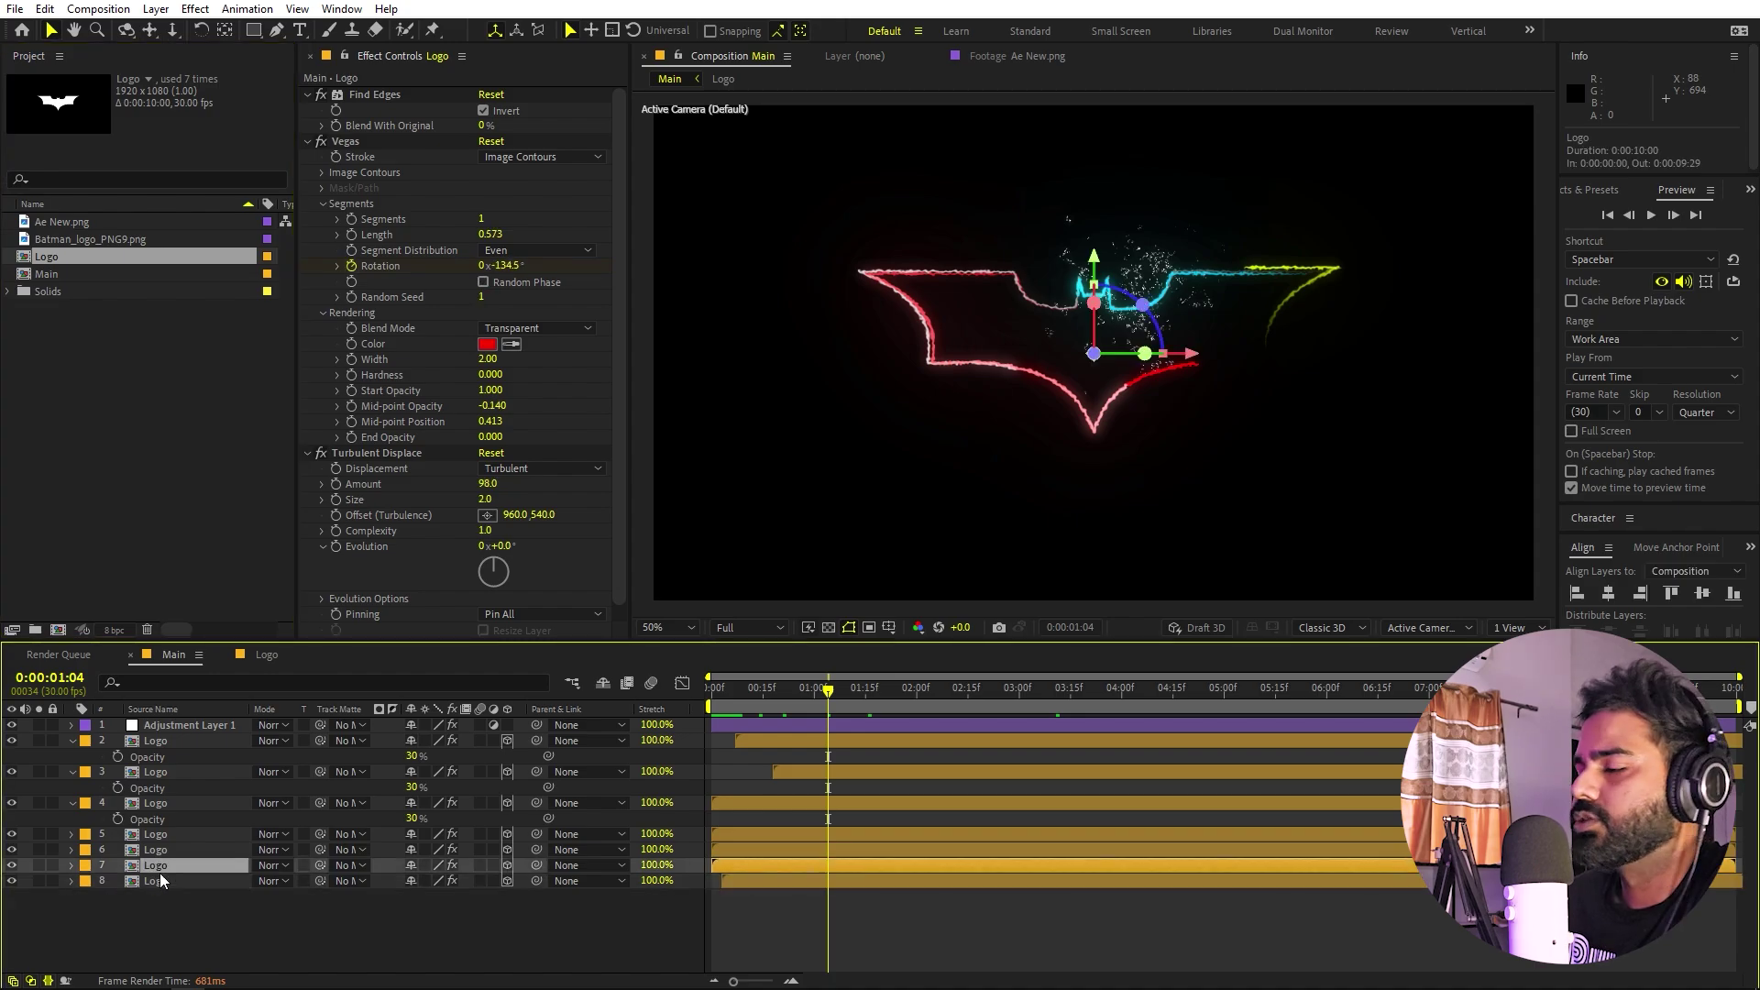
key(ctrl+d)
drag(159, 880, 140, 928)
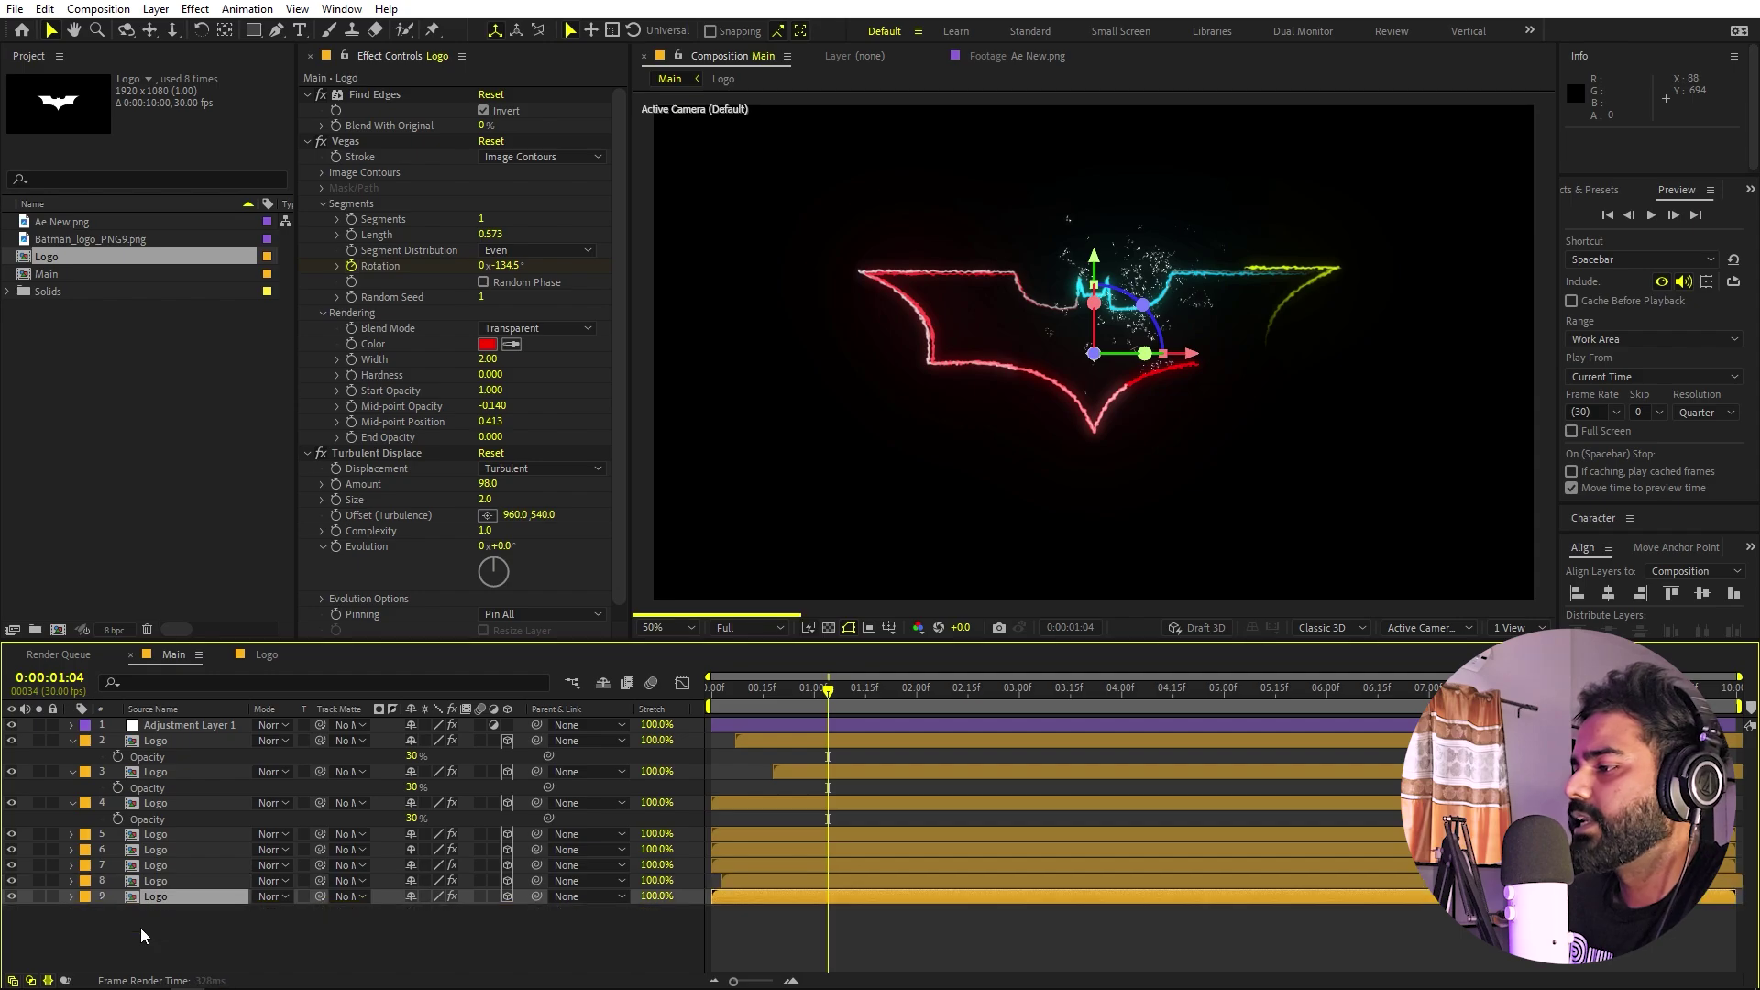
- Delete the copy's Find Edges, Vegas and Turbulent Displace effects
click(304, 92)
click(306, 110)
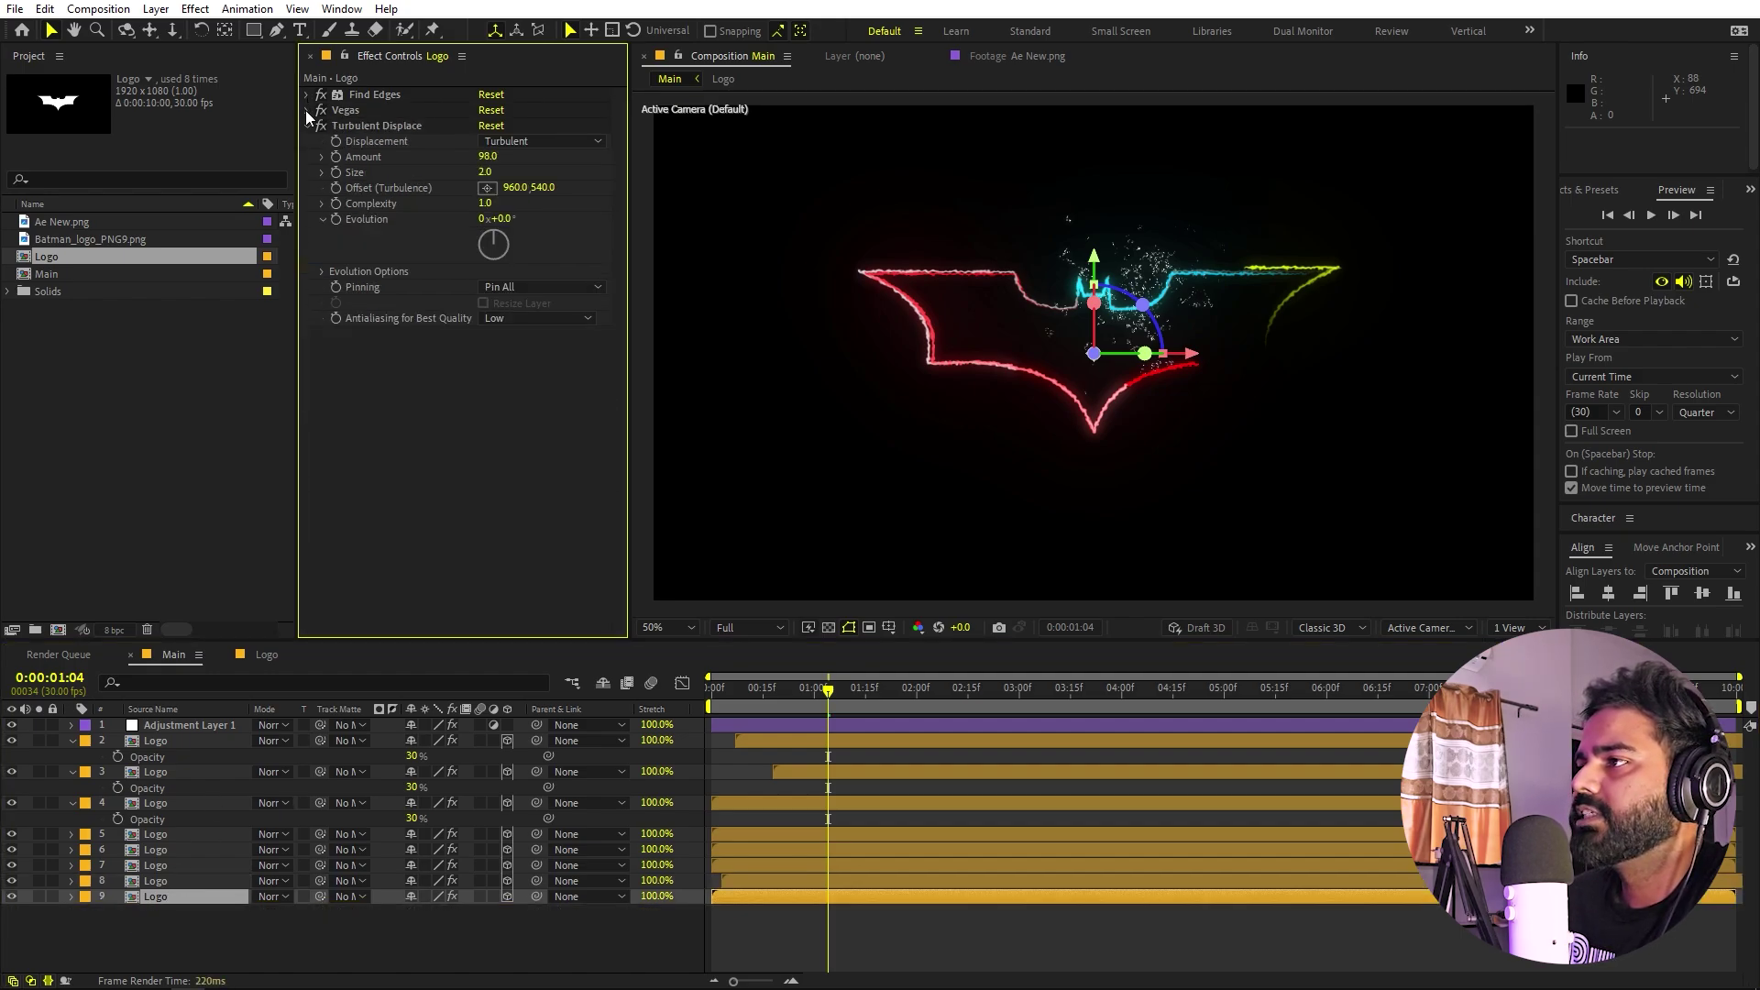
click(362, 95)
key(Delete)
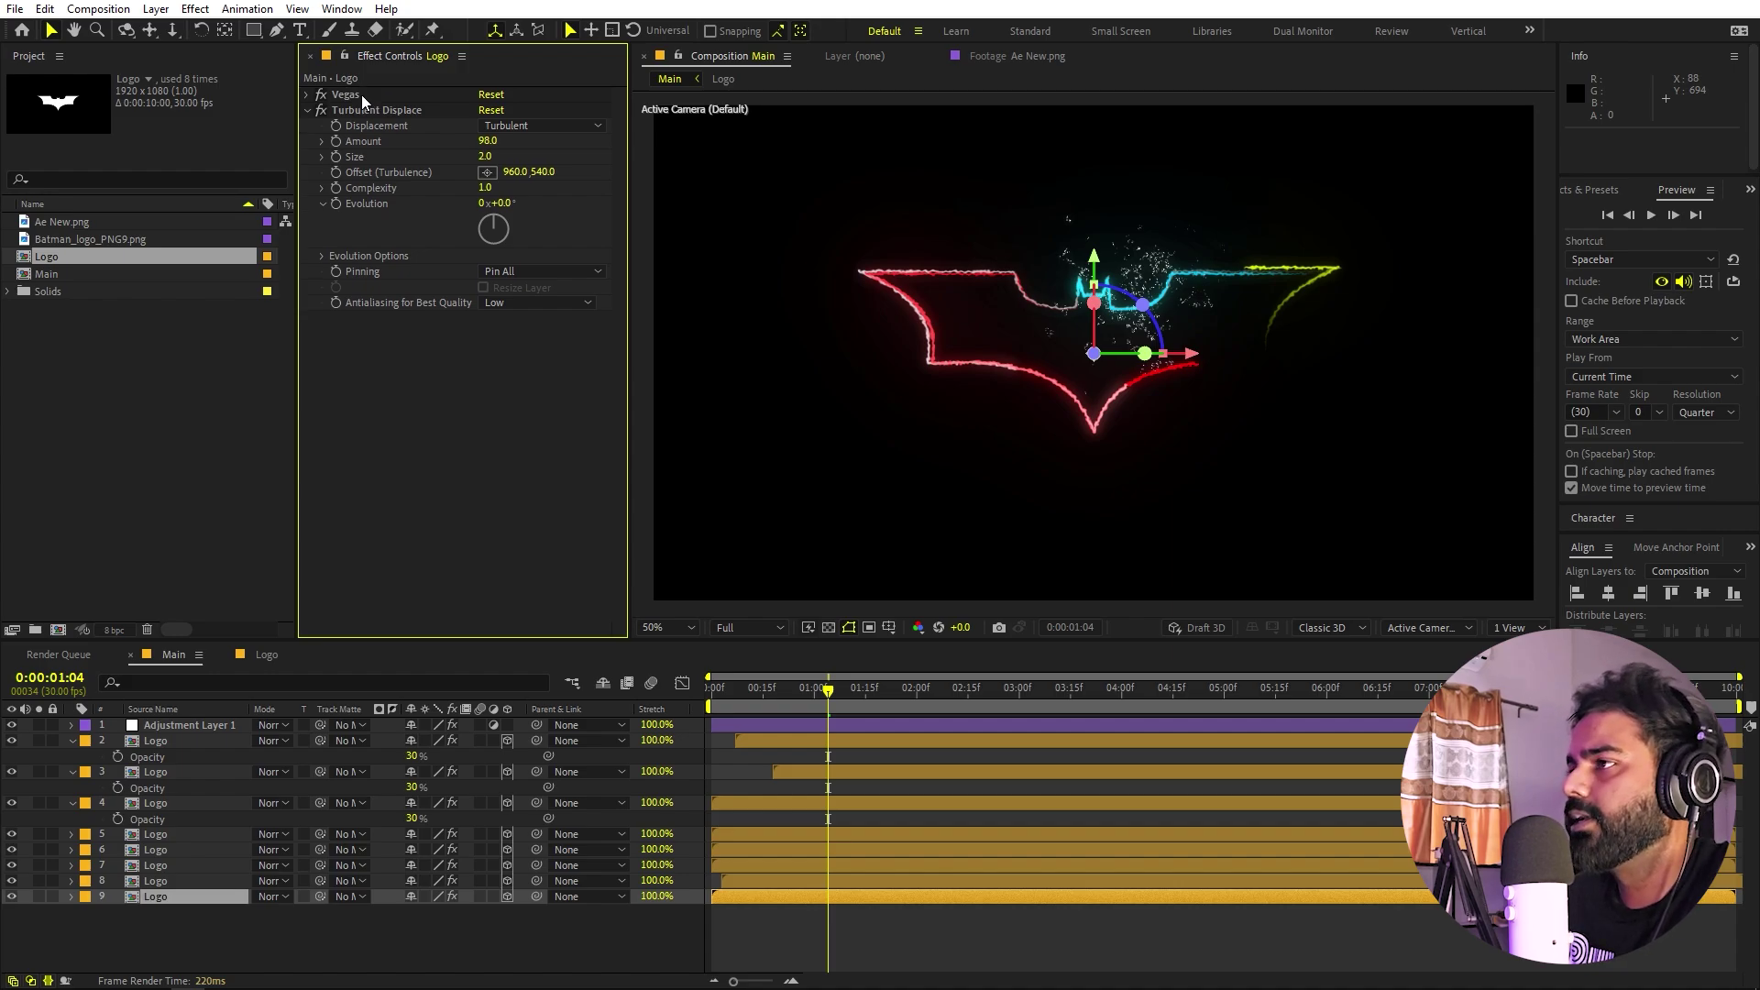
click(361, 95)
key(Delete)
click(362, 95)
key(Delete)
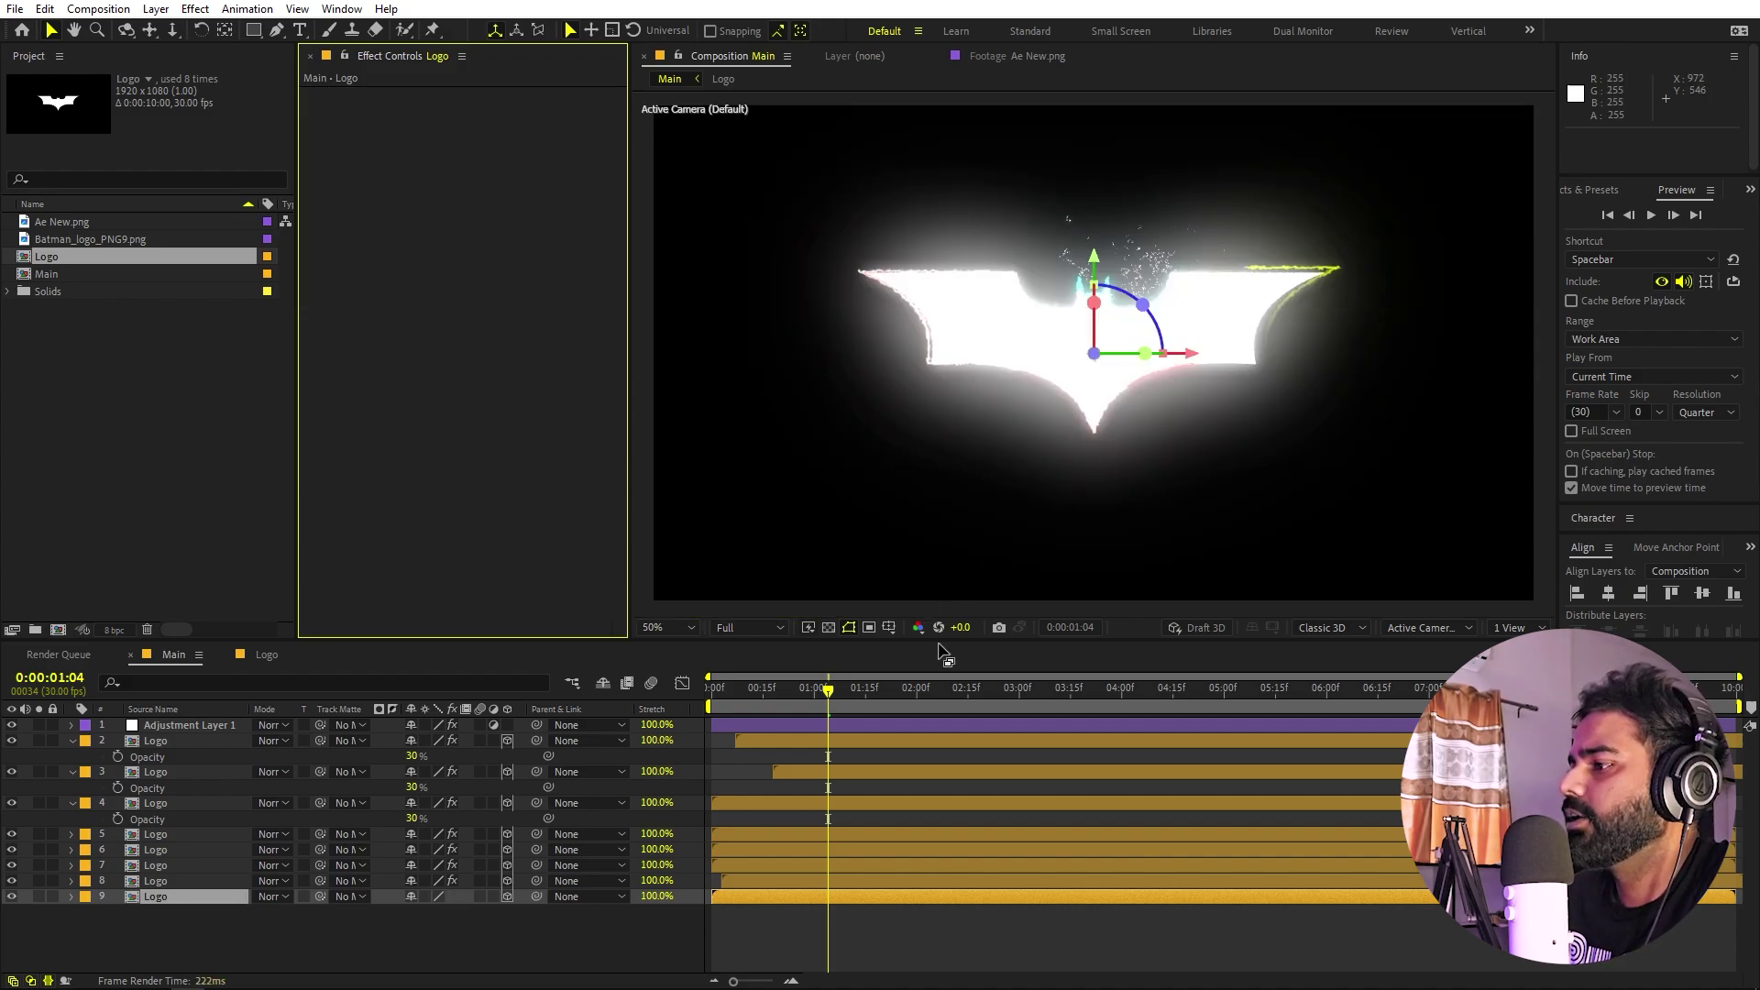
- Search Effects & Presets for Linear Wipe and apply it to the bottom logo copy
click(1589, 189)
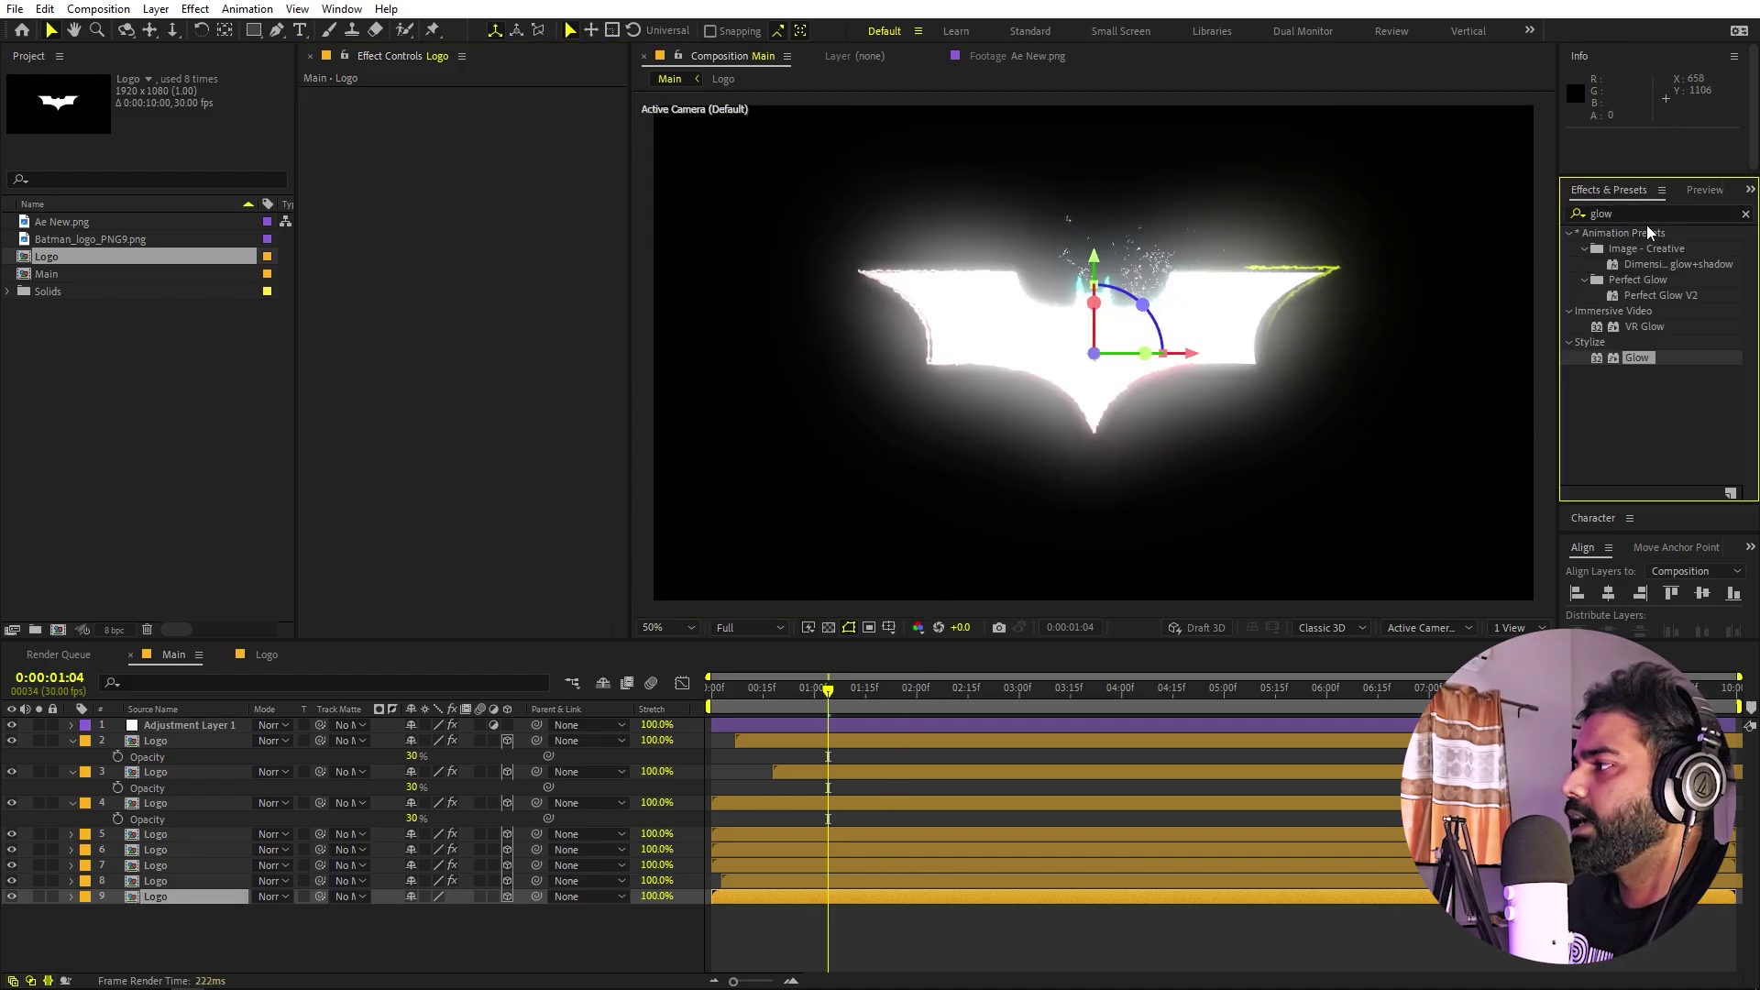
double_click(1641, 213)
text(linear wi)
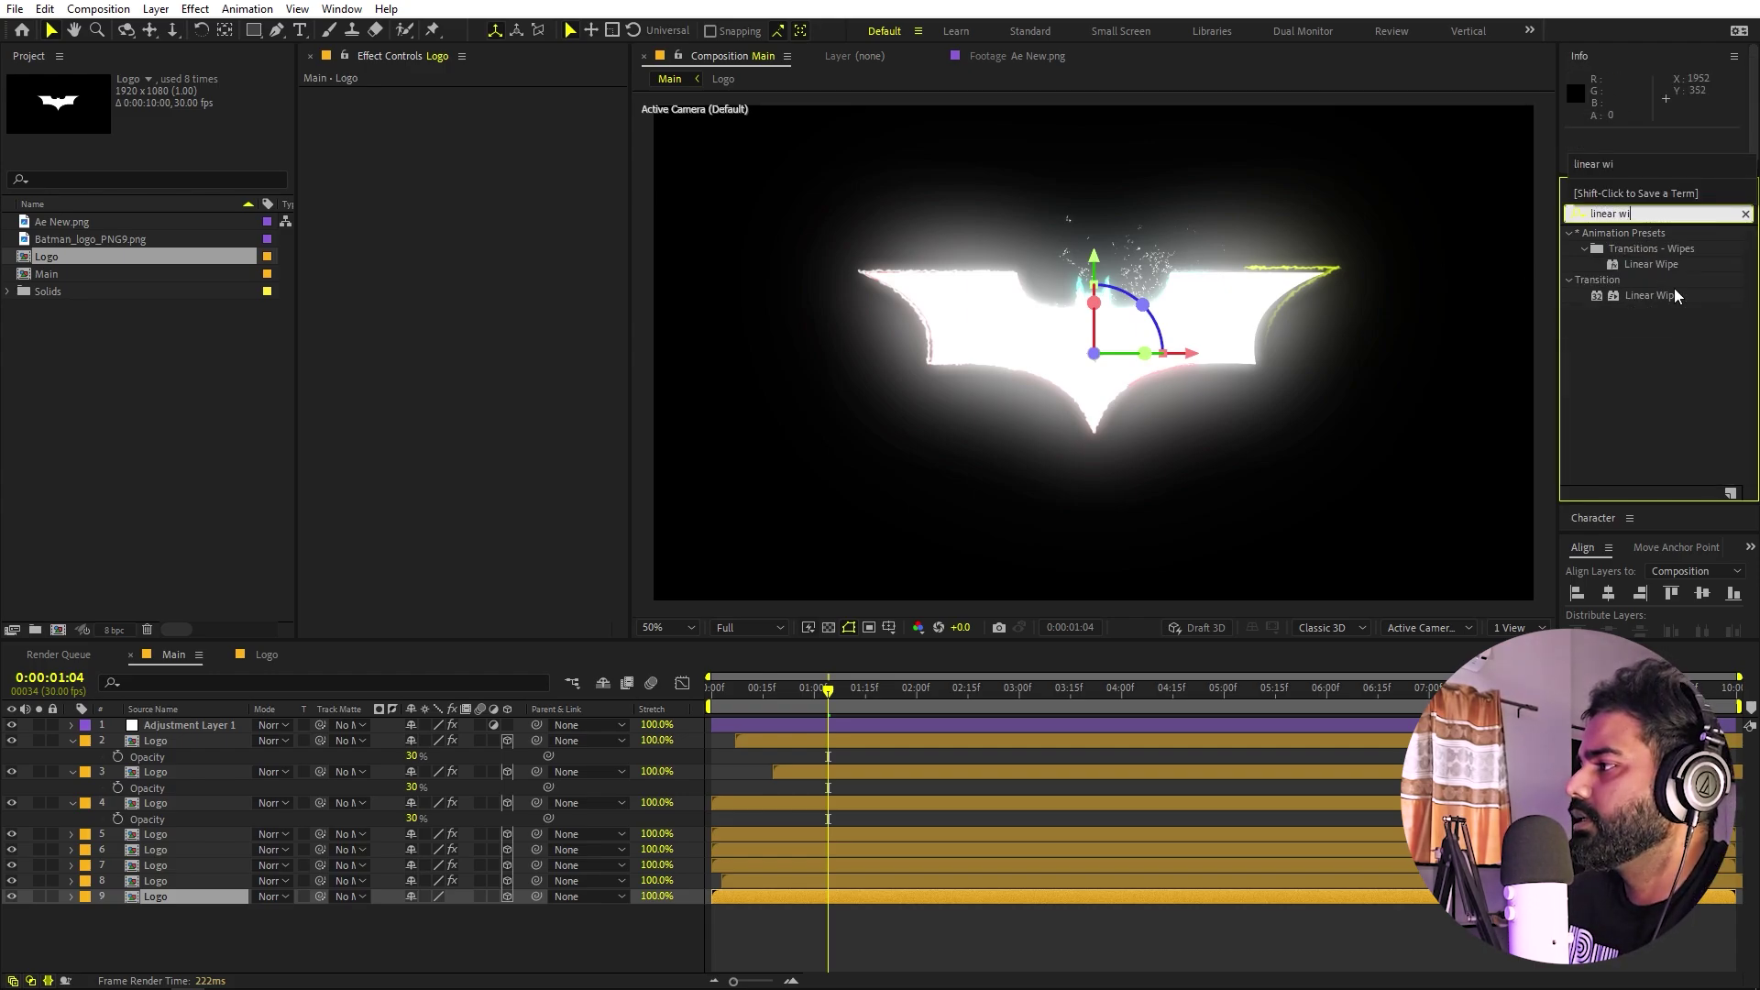
drag(1675, 293, 830, 898)
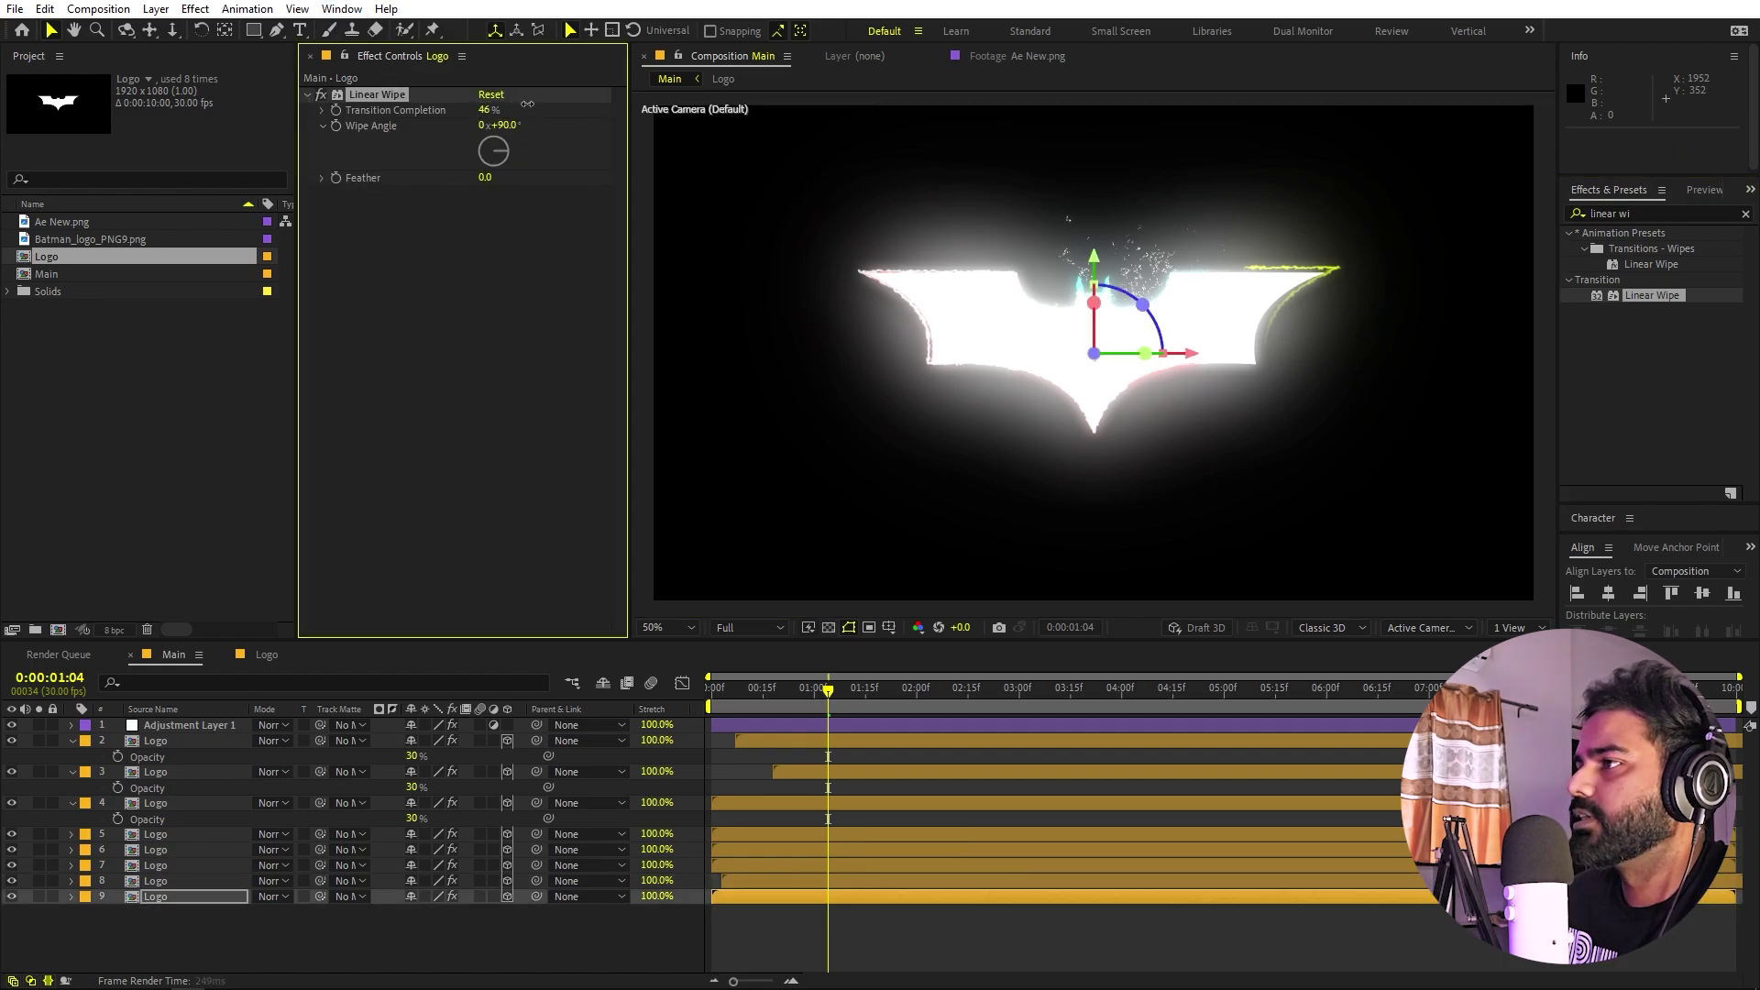
- Set Wipe Angle to -90° and Transition Completion to 100%, keyframed at 1:04
drag(527, 102, 307, 157)
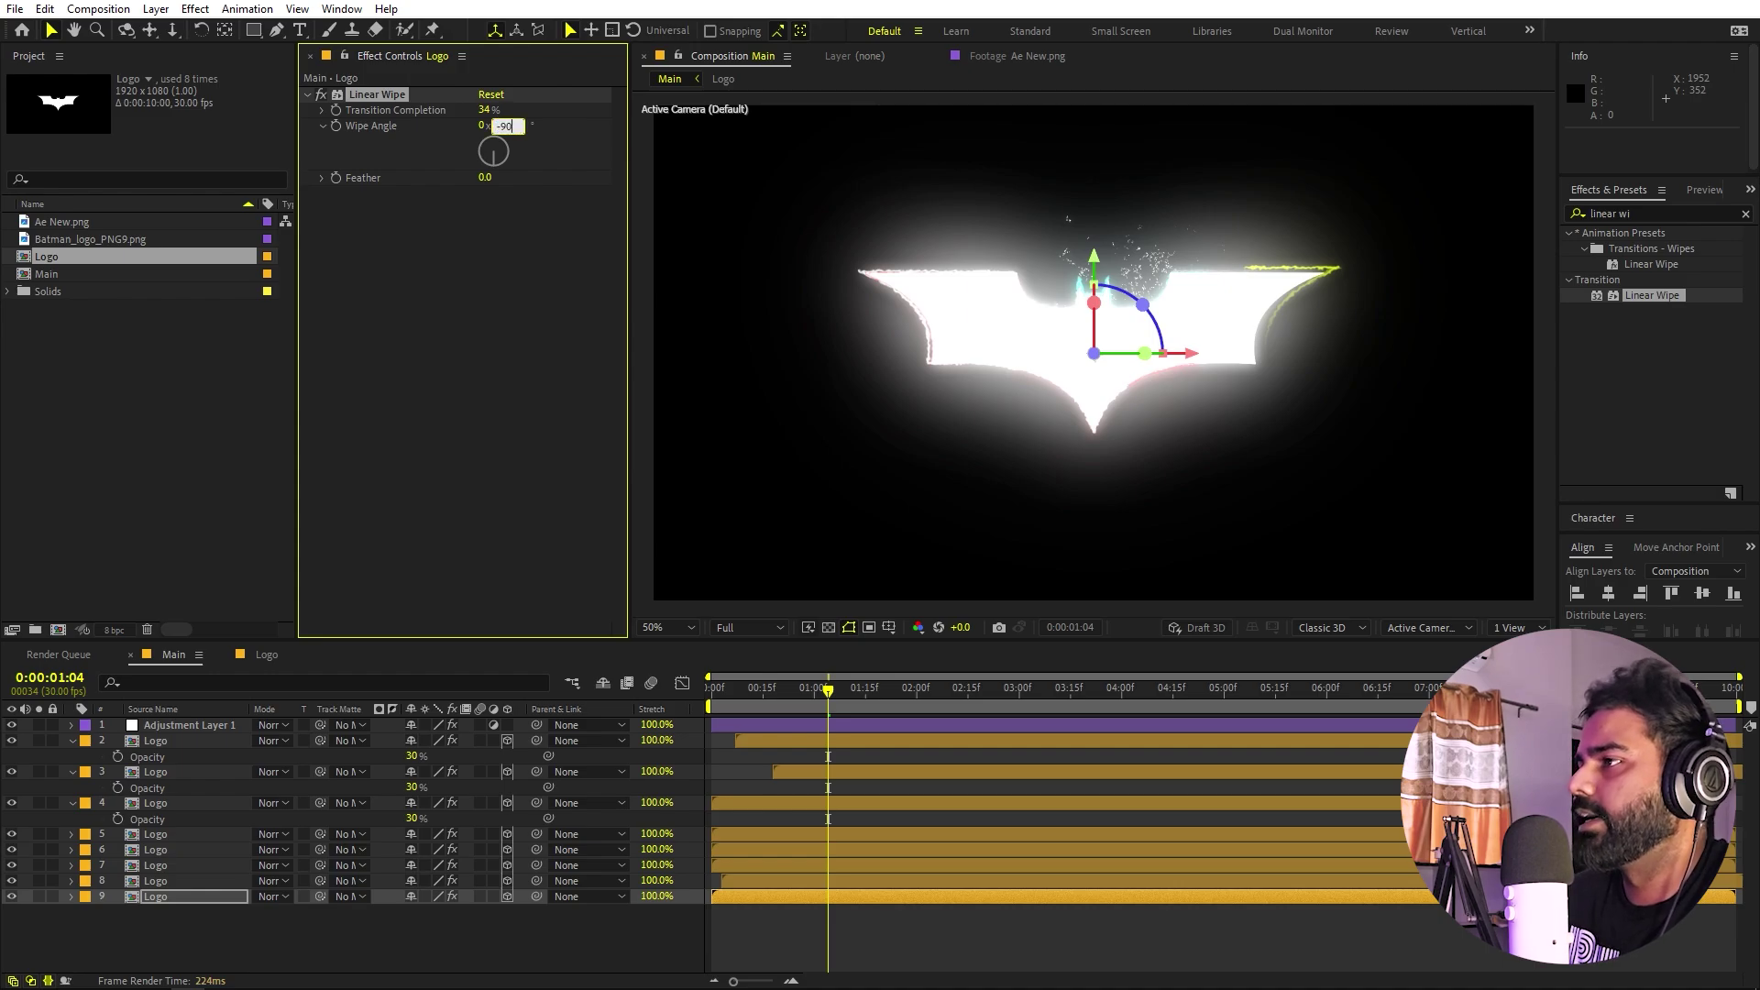
key(Return)
drag(490, 110, 711, 128)
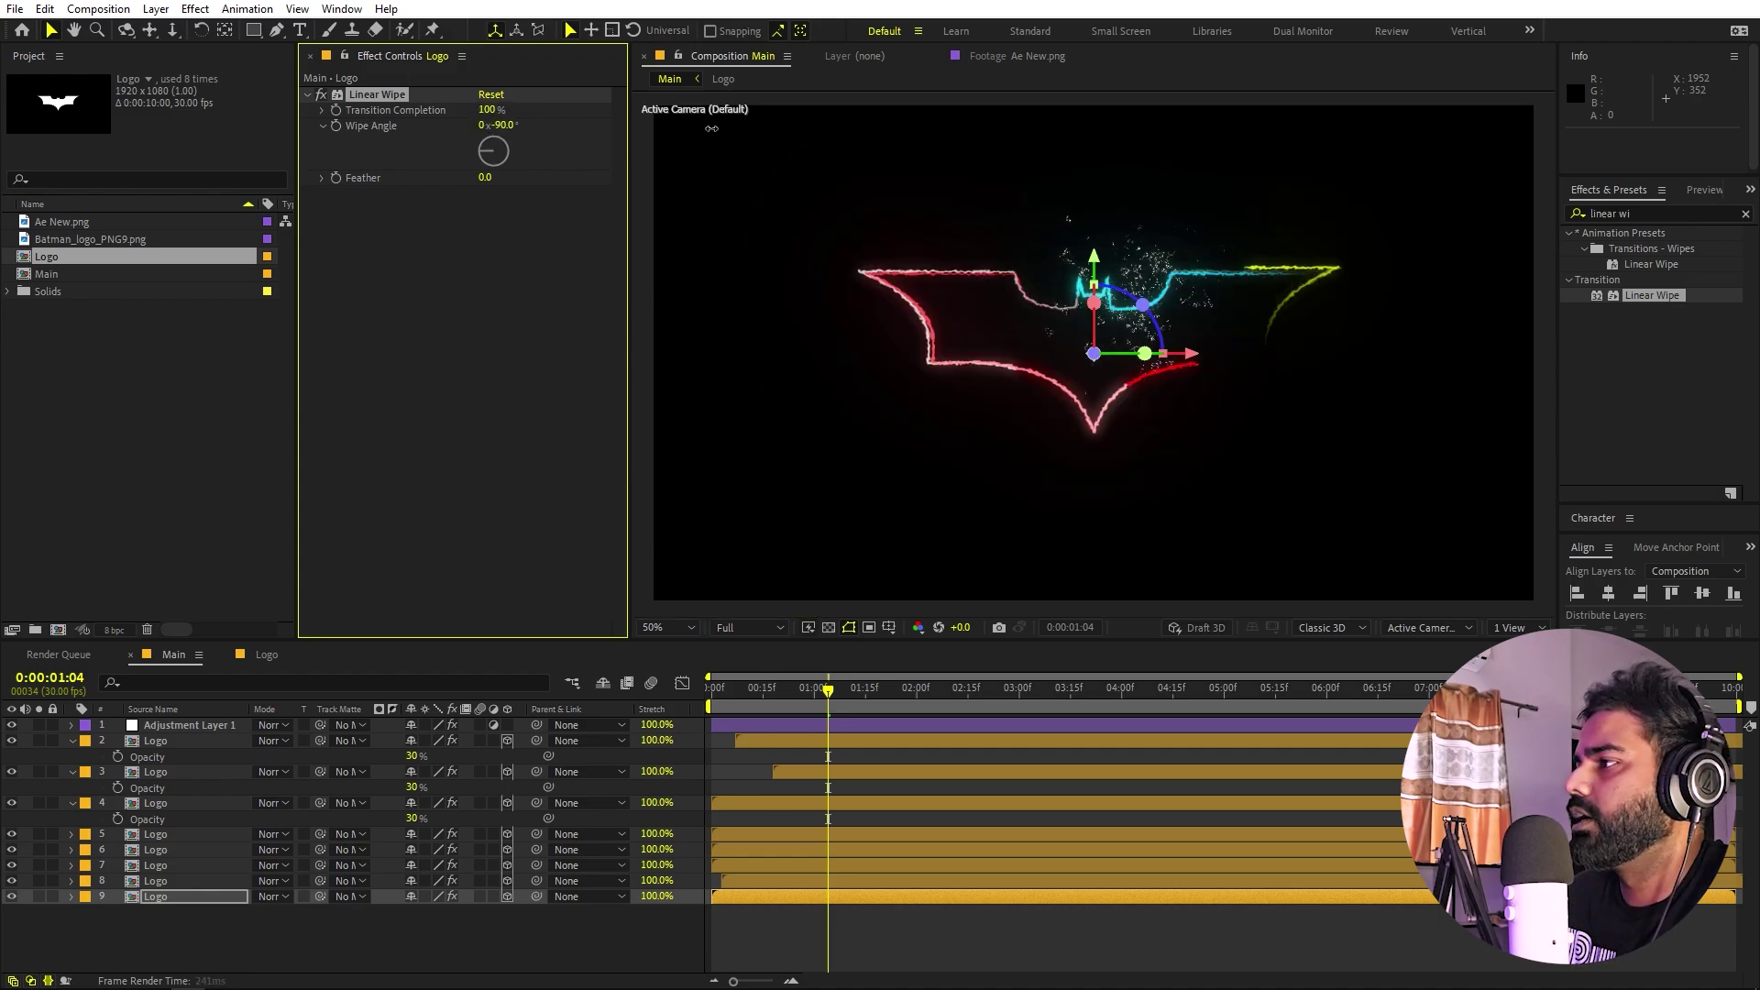
click(336, 110)
- Keyframe Transition Completion to 0% at 2:15, then shift both wipe keyframes later
key(u)
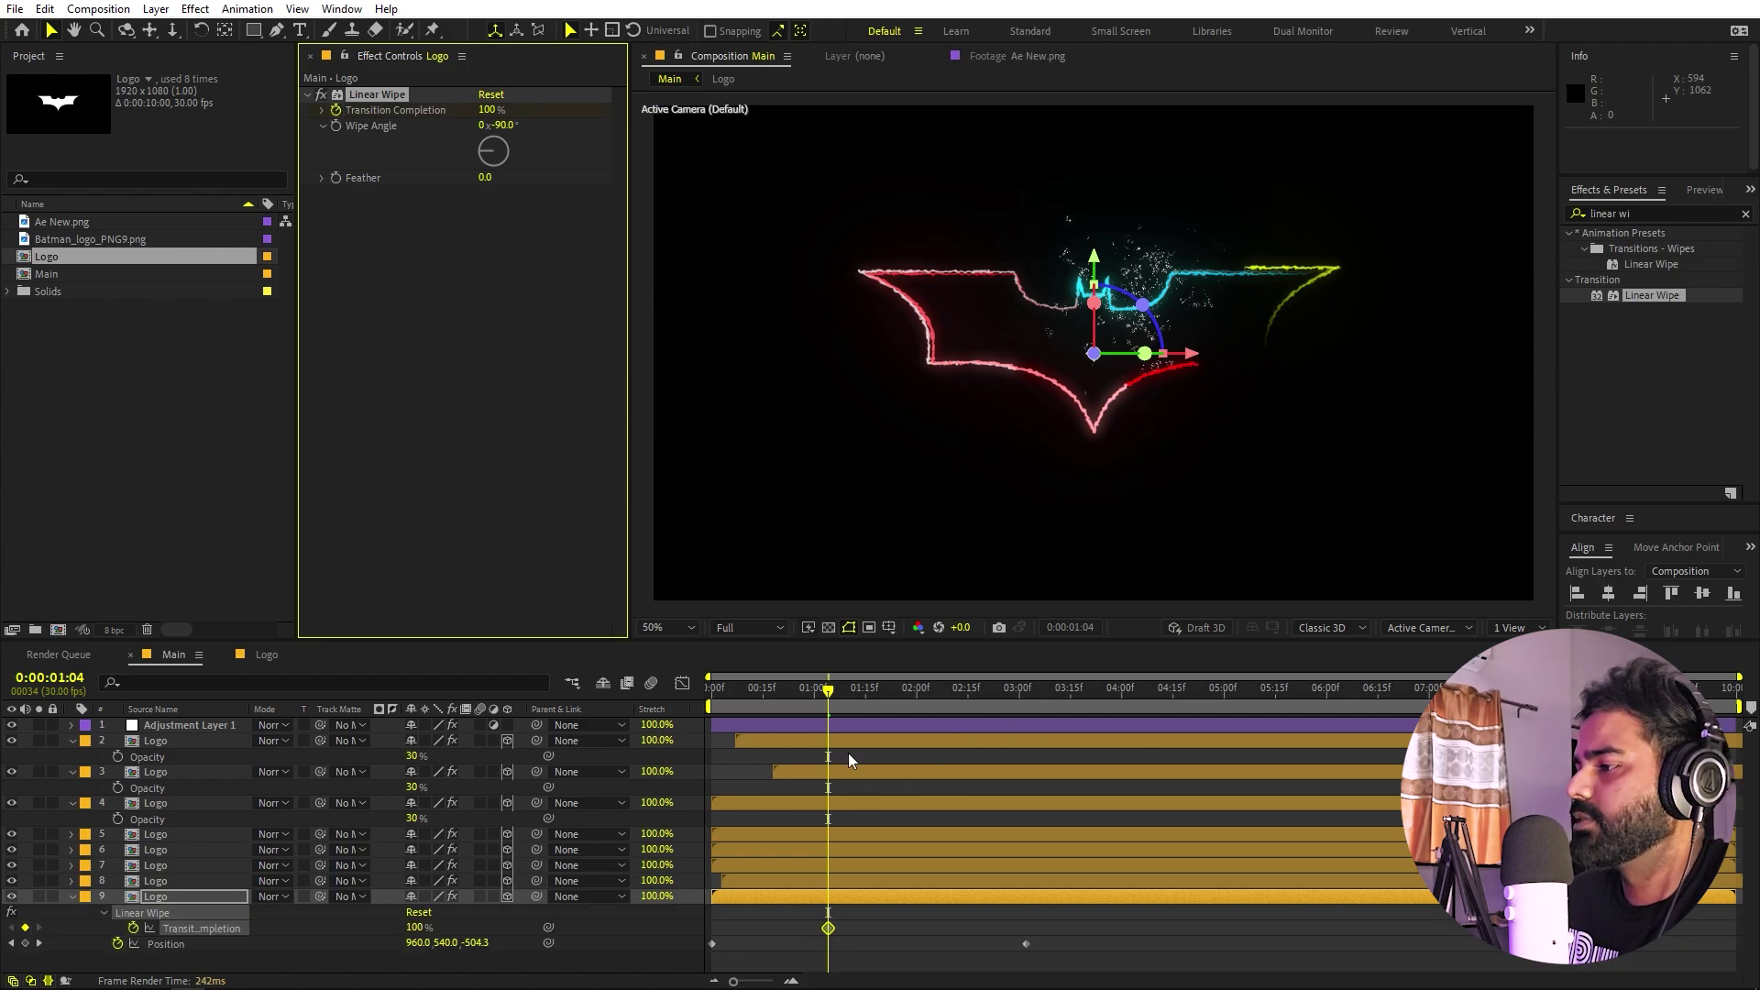
drag(855, 690, 969, 690)
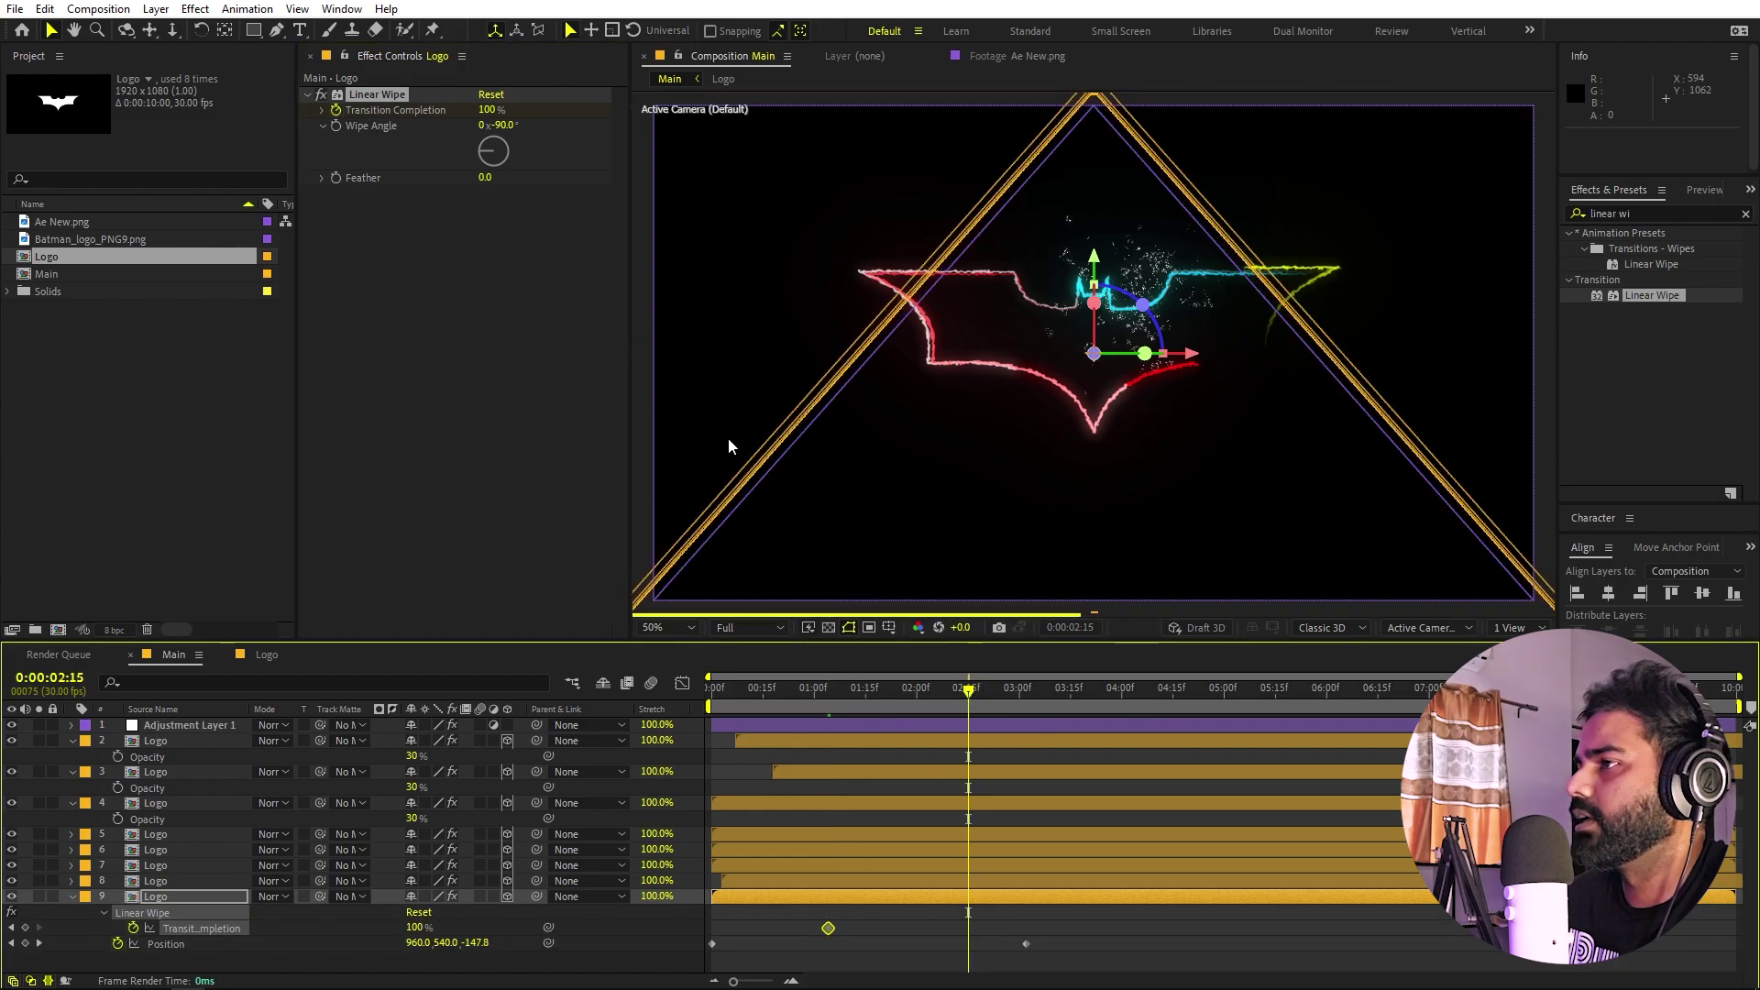
drag(479, 110, 394, 111)
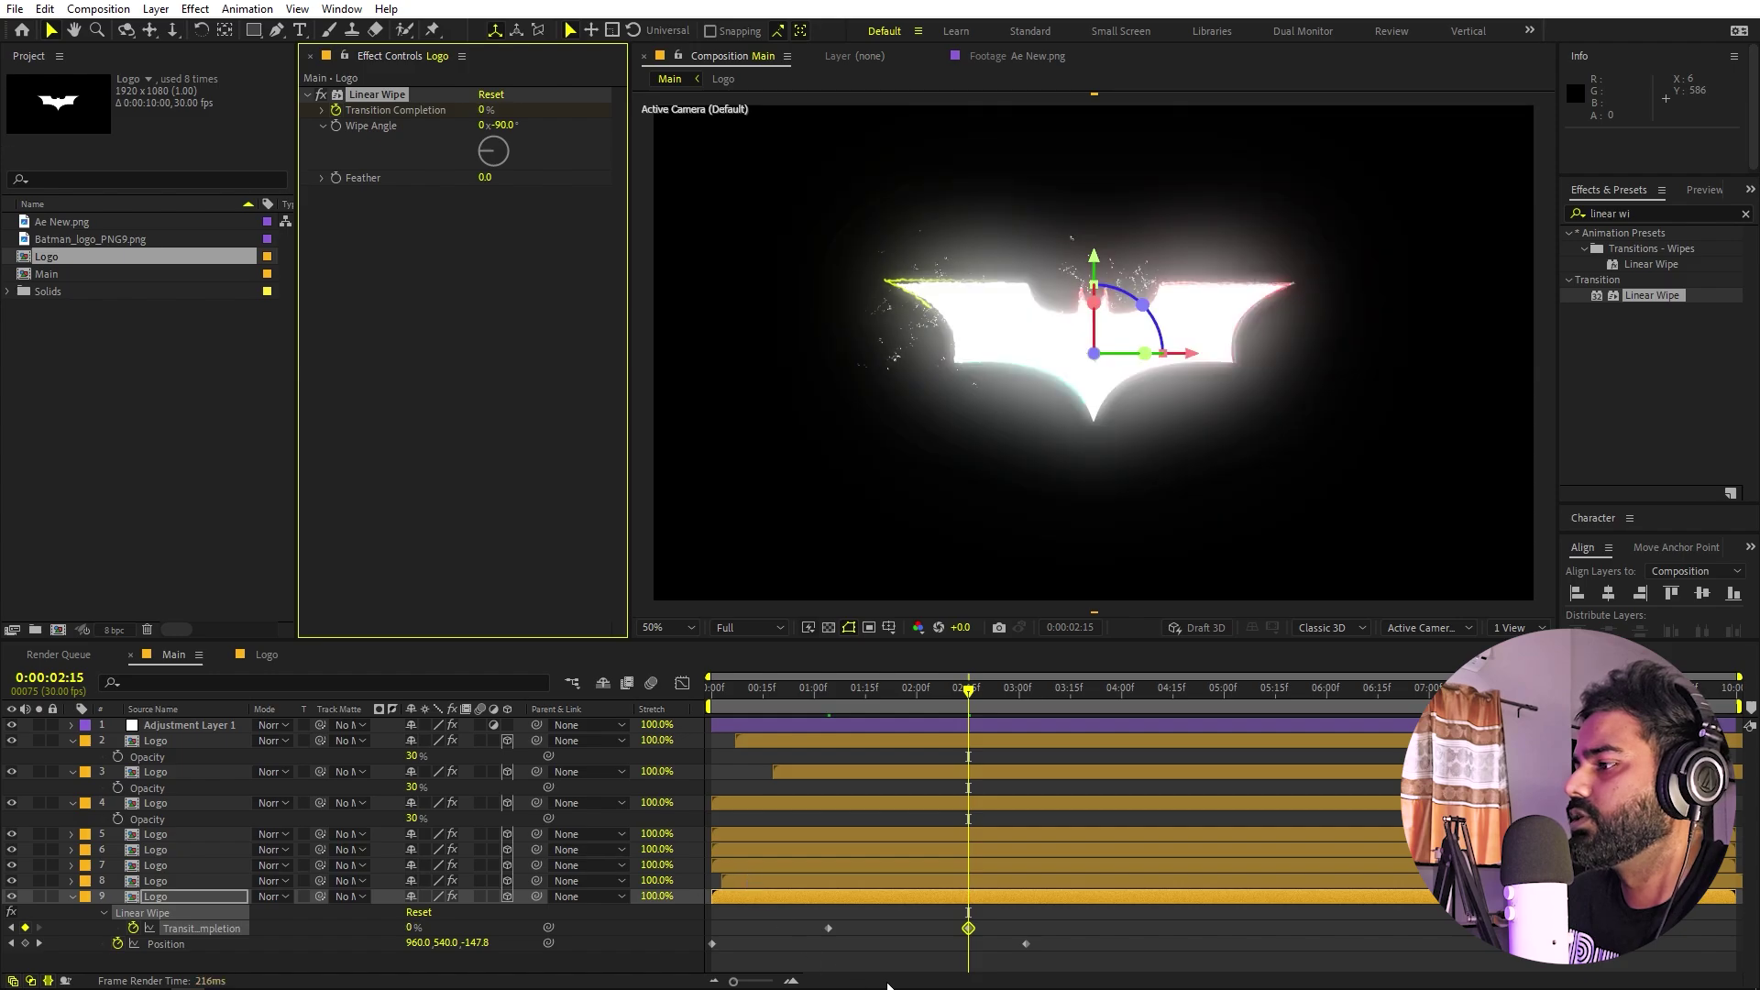
key(Home)
drag(995, 945, 910, 930)
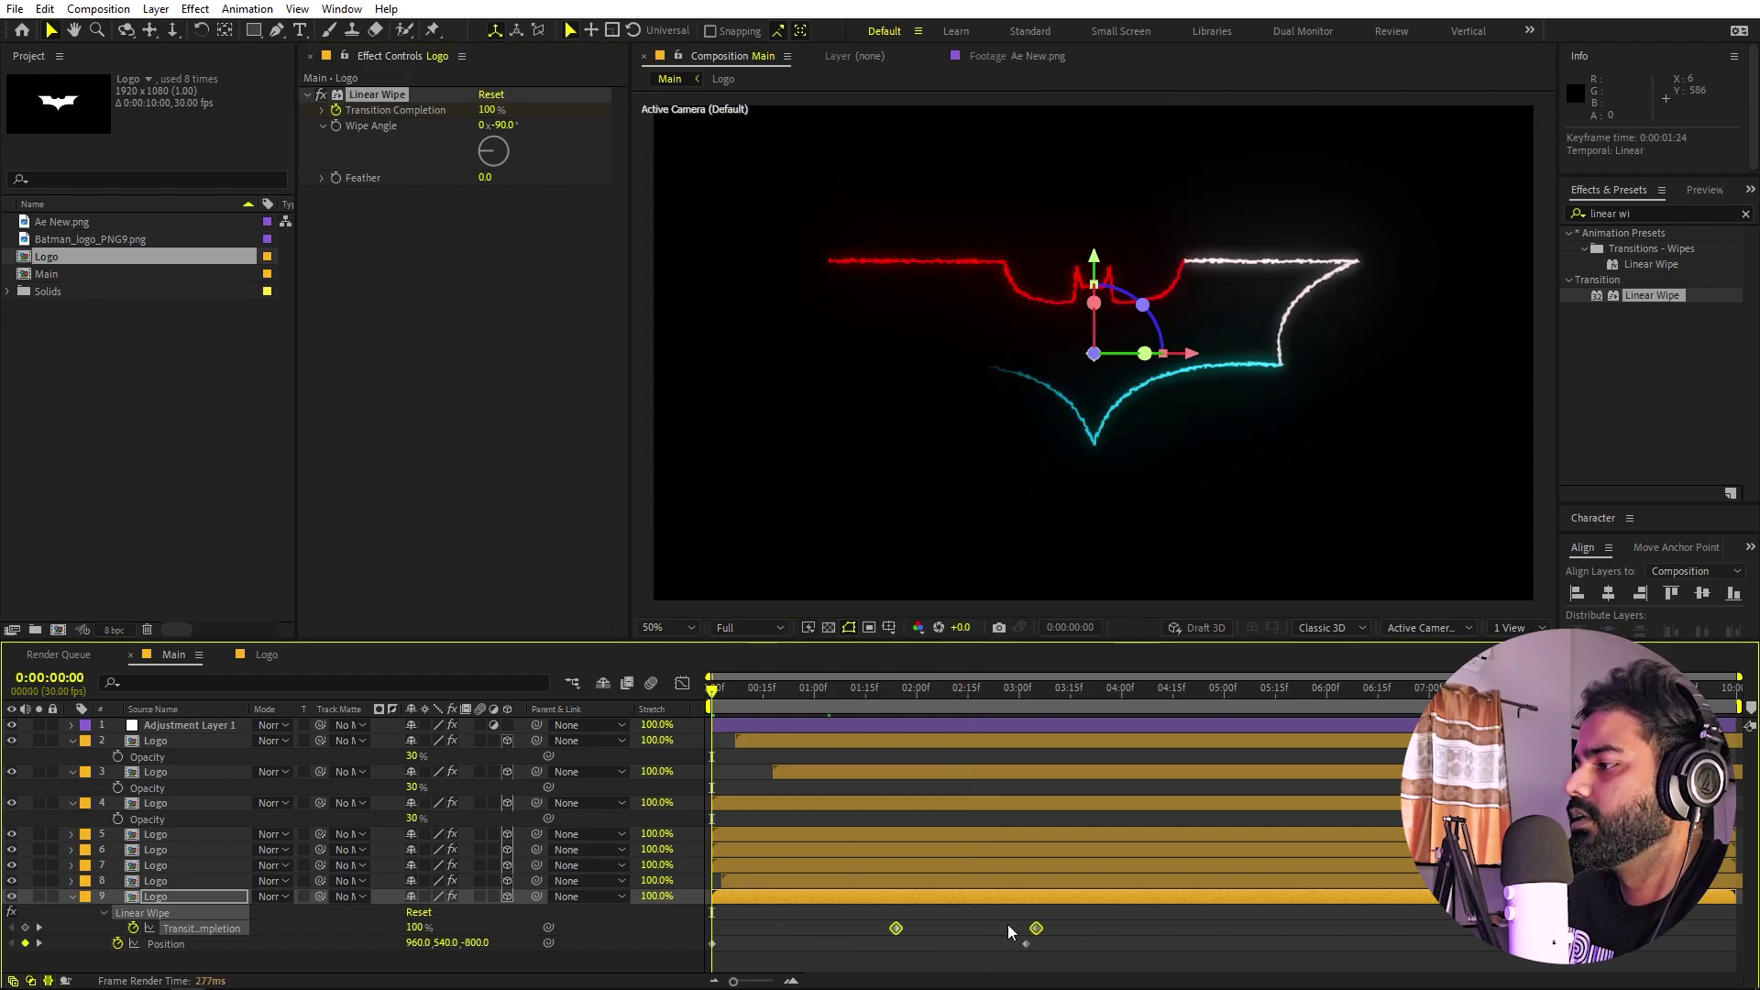
- Preview the wipe, then park at 0:00:02:05 with the glow adjustment layer selected
key(space)
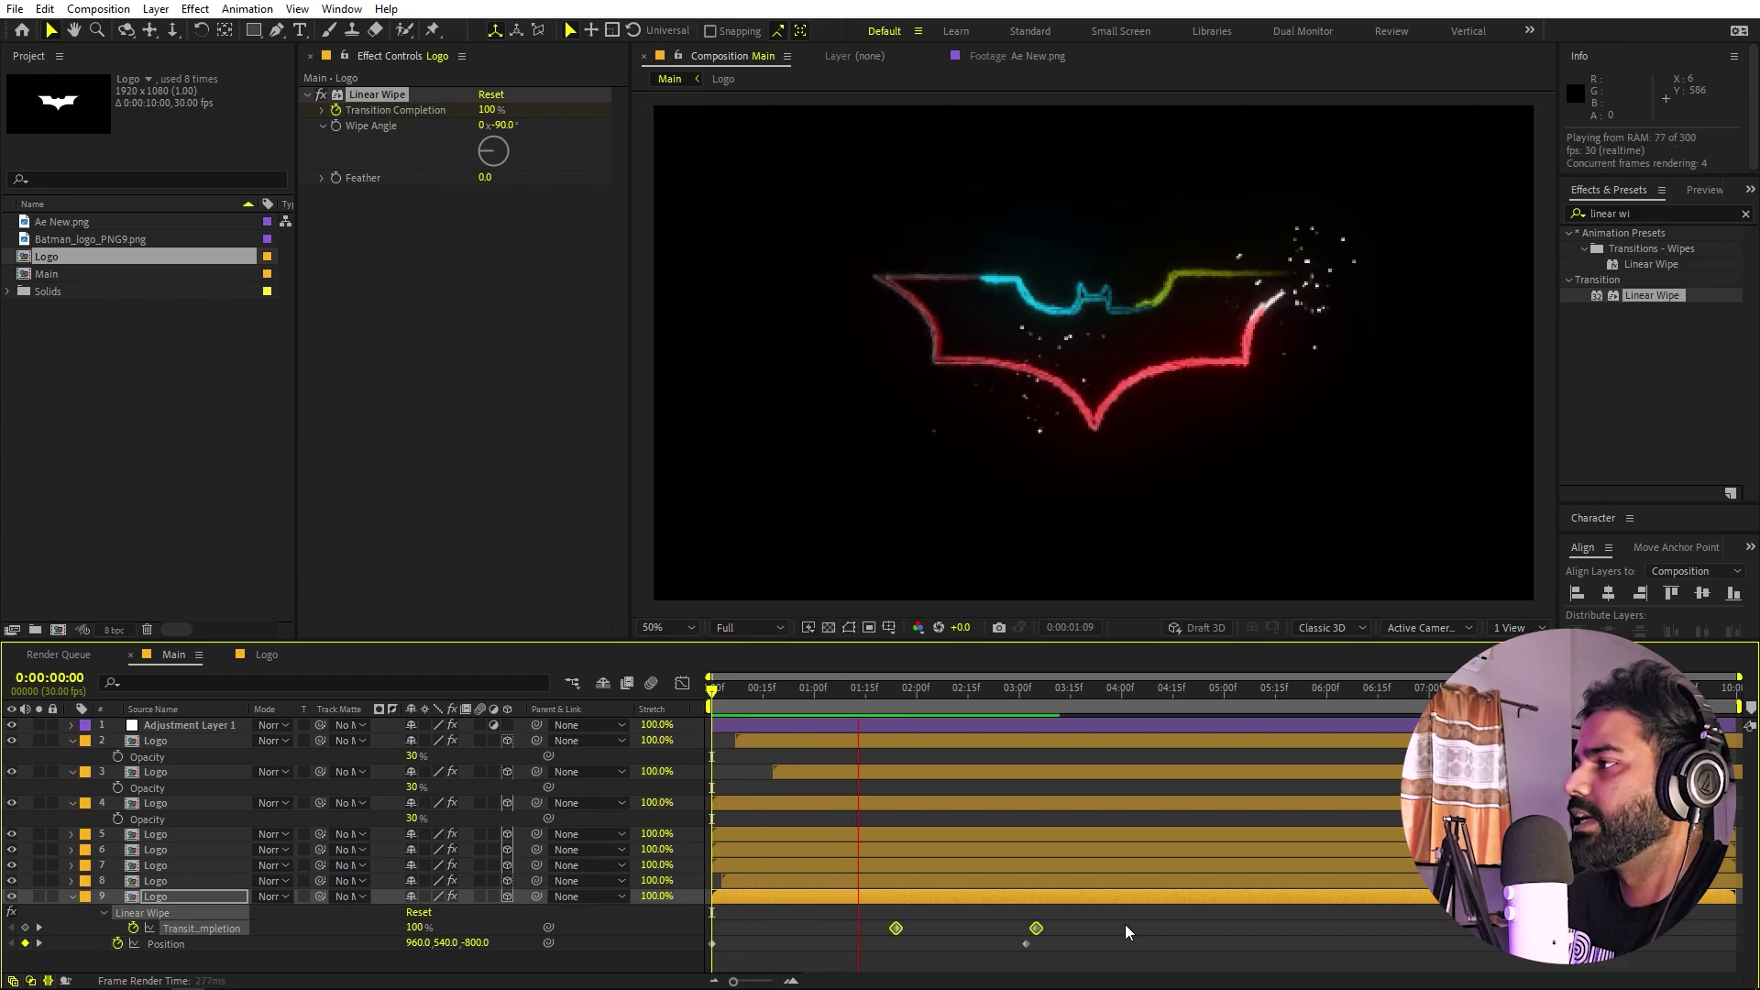
key(space)
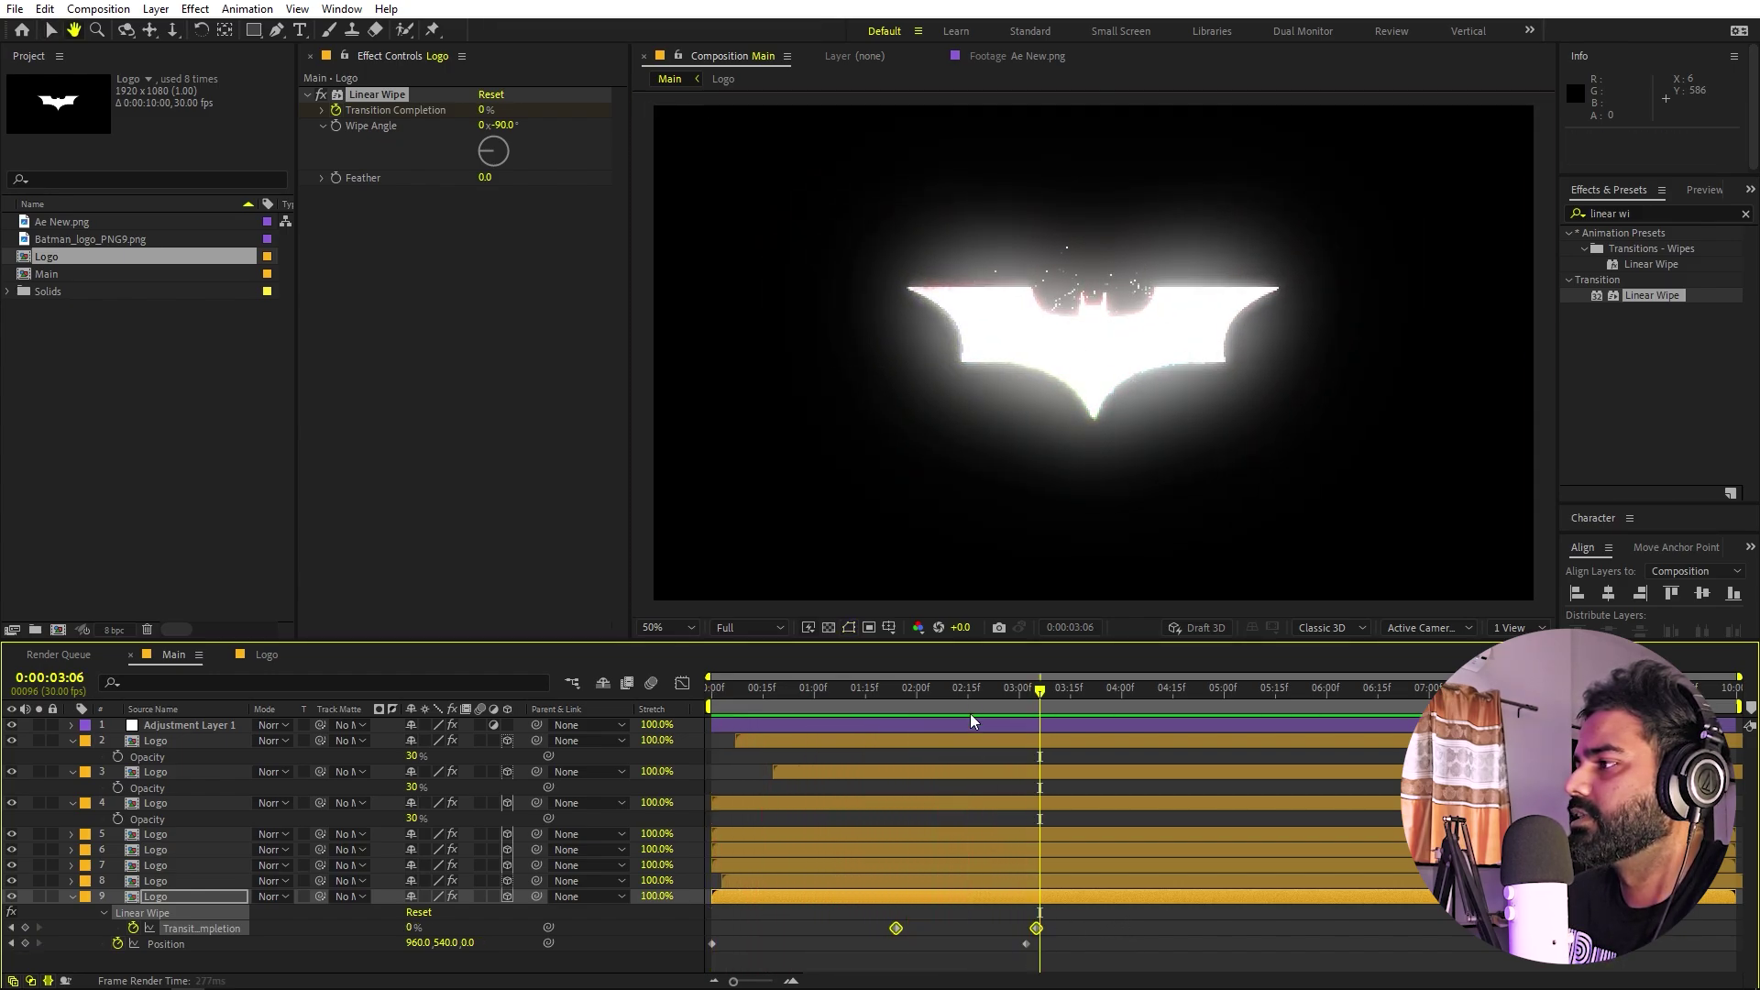
drag(990, 701, 934, 713)
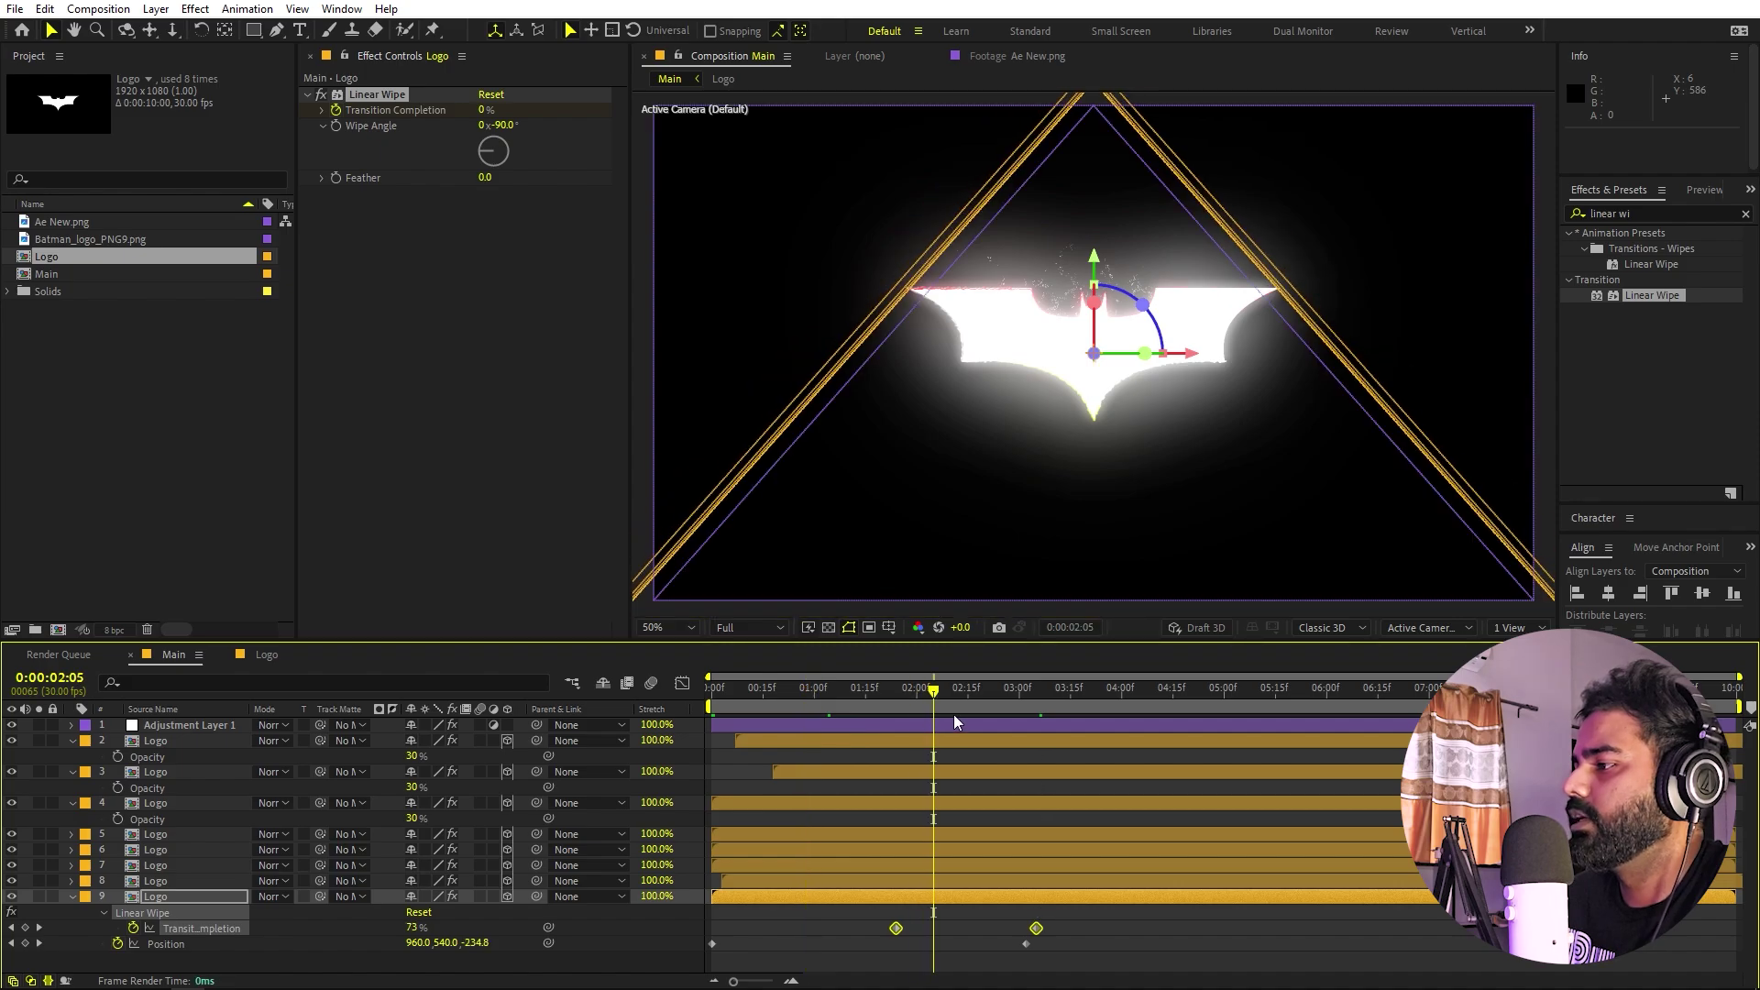
click(950, 722)
- Keyframe the glow adjustment layer's Opacity from 100% at 2:05 to 0% at 3:02
key(t)
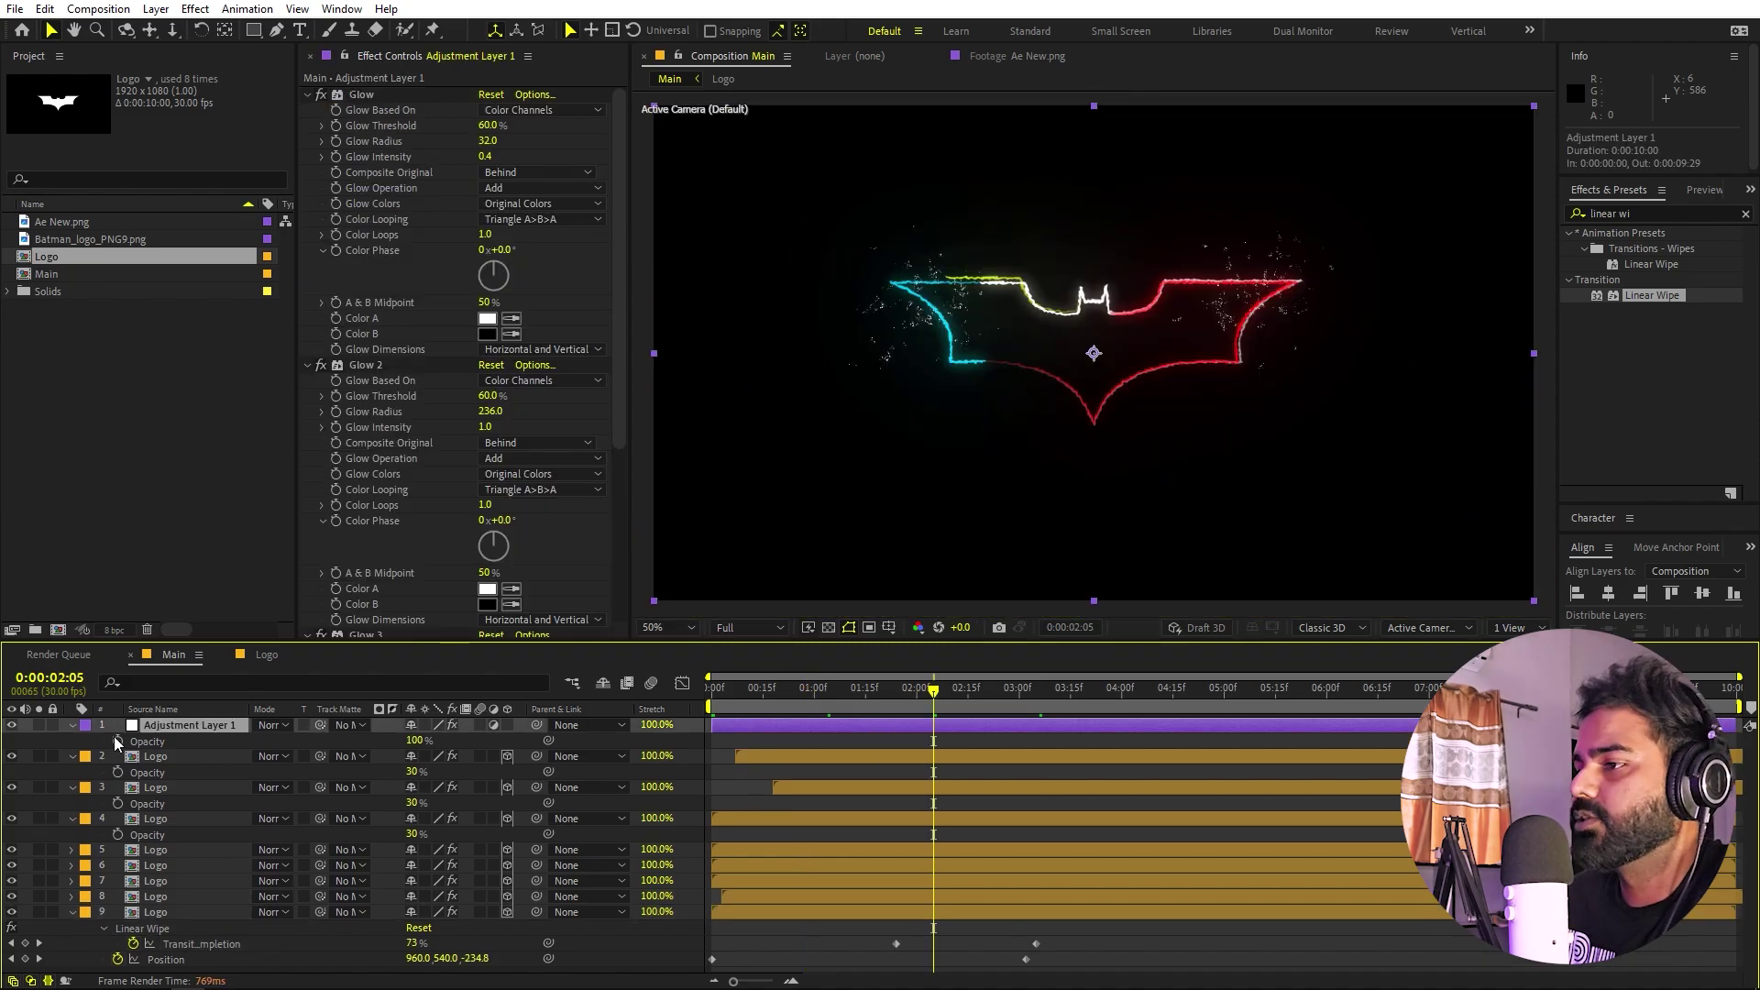
click(116, 741)
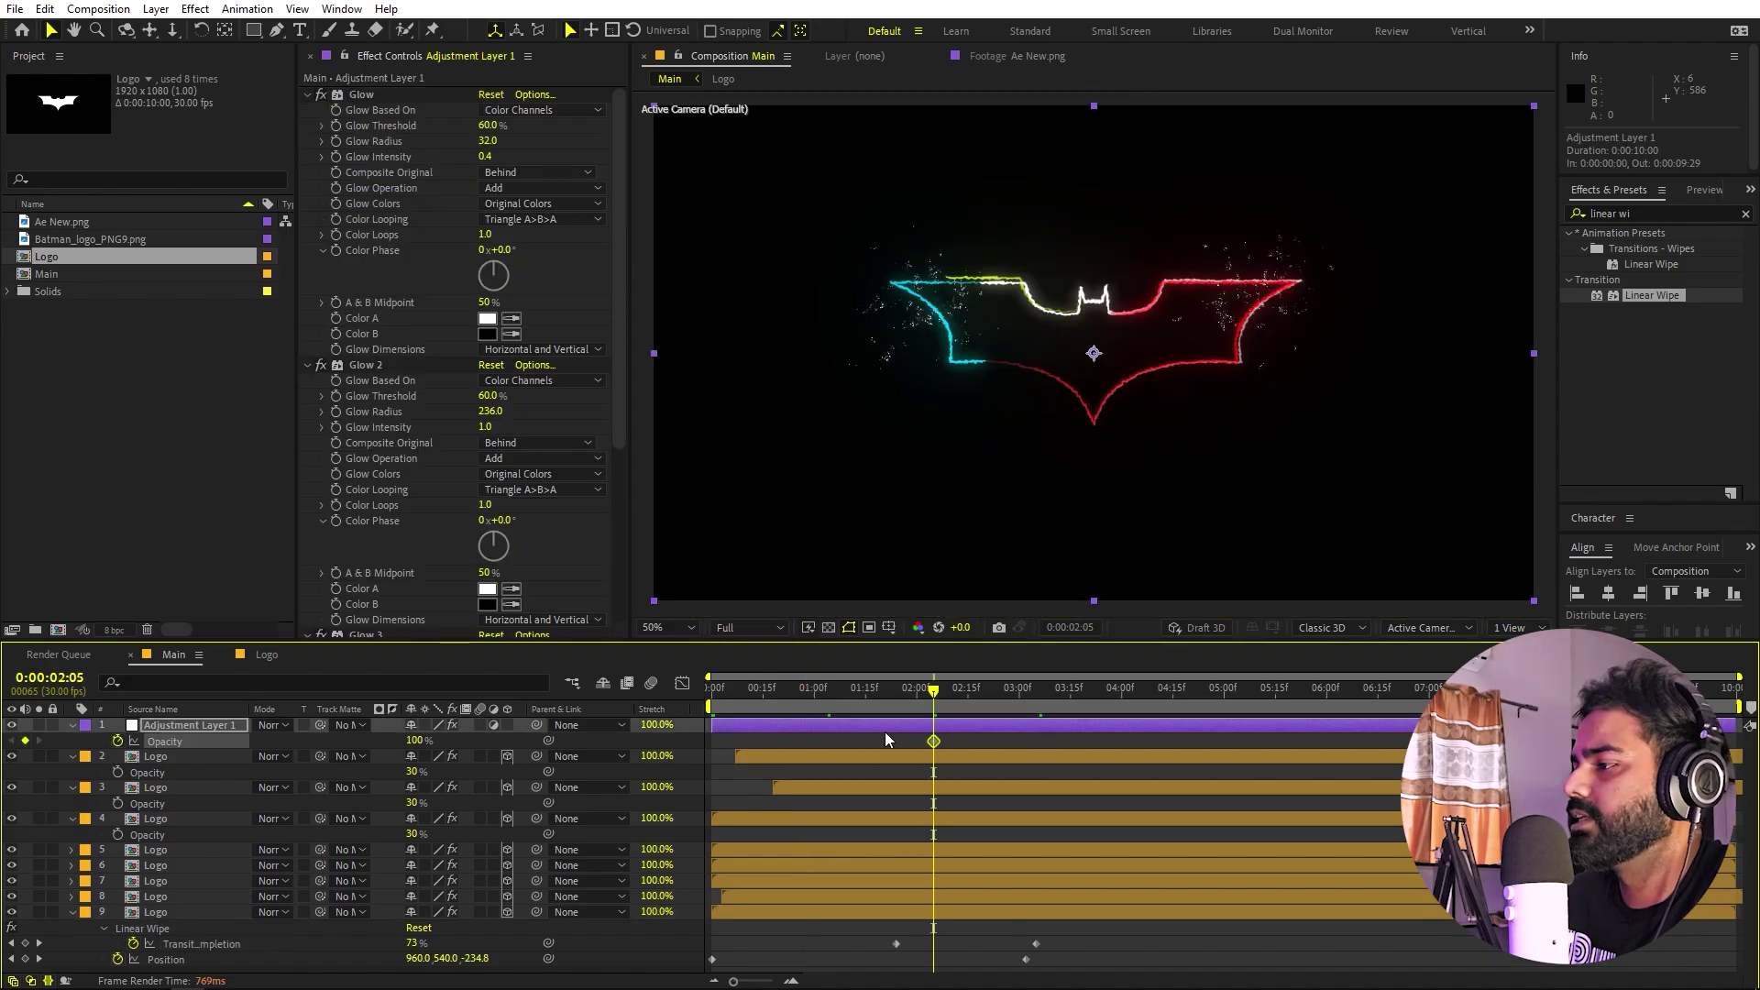
click(947, 699)
click(1026, 699)
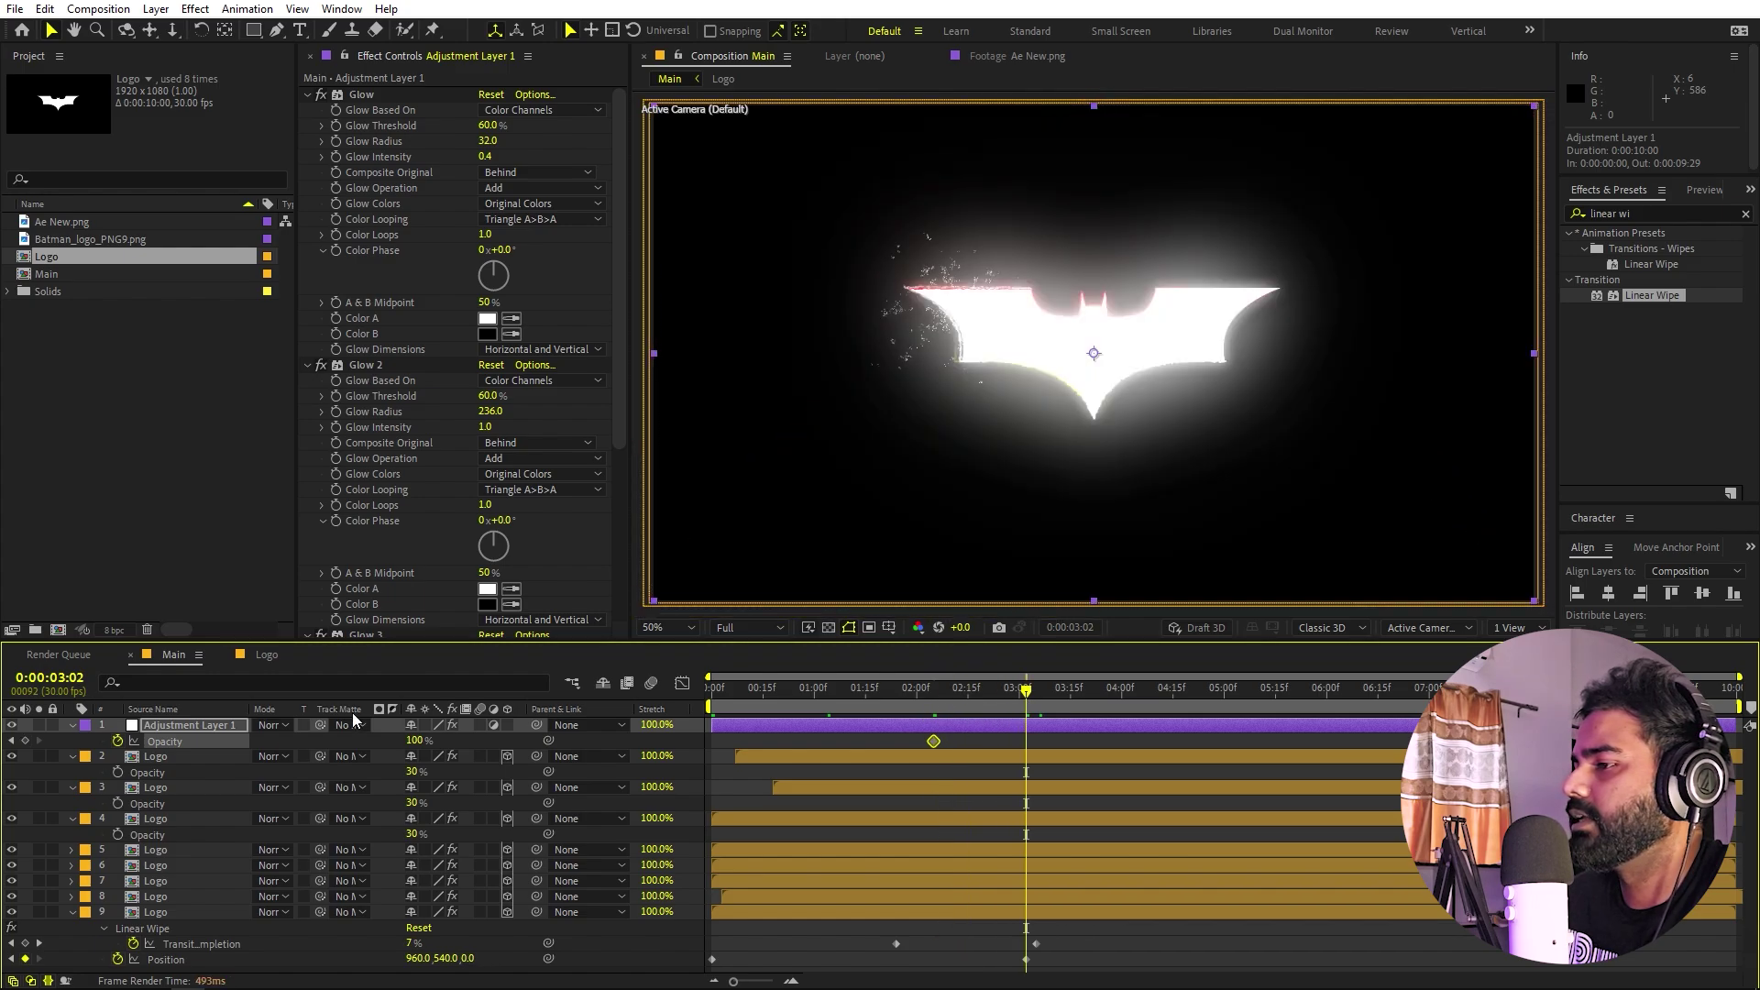
drag(412, 740, 366, 741)
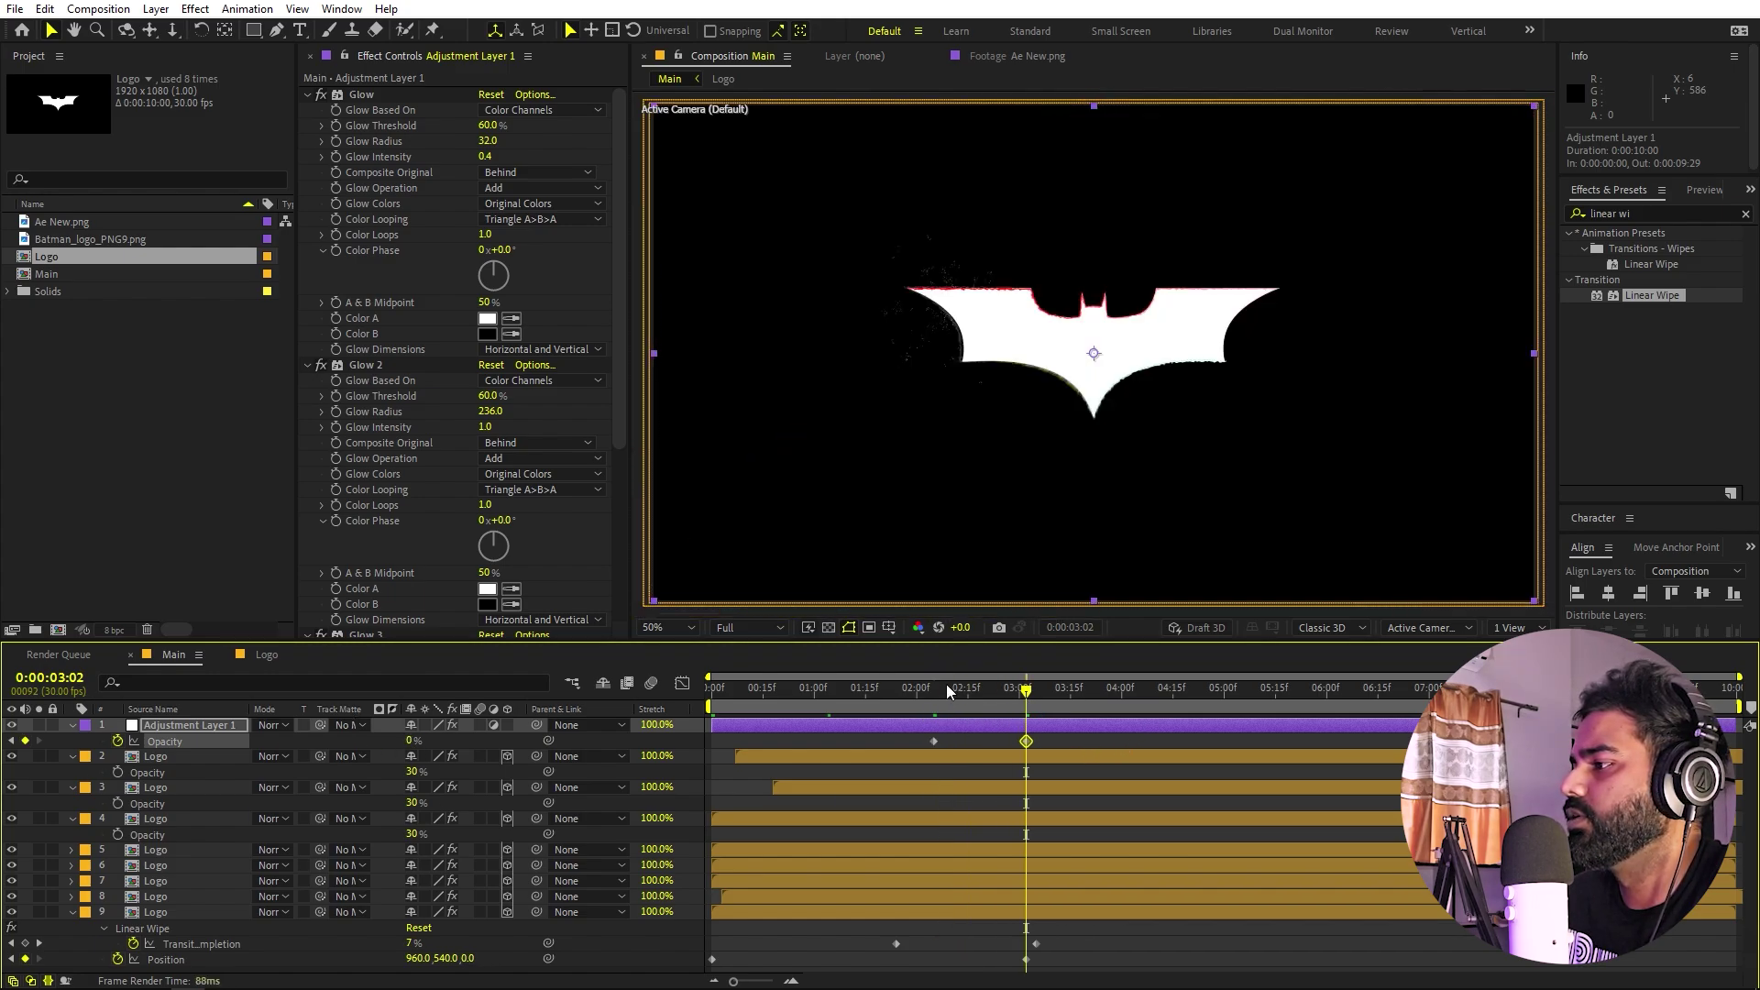
- Lower Logo layers 2–8 Opacity by 30% at 3:23 and trim them to end there
click(944, 757)
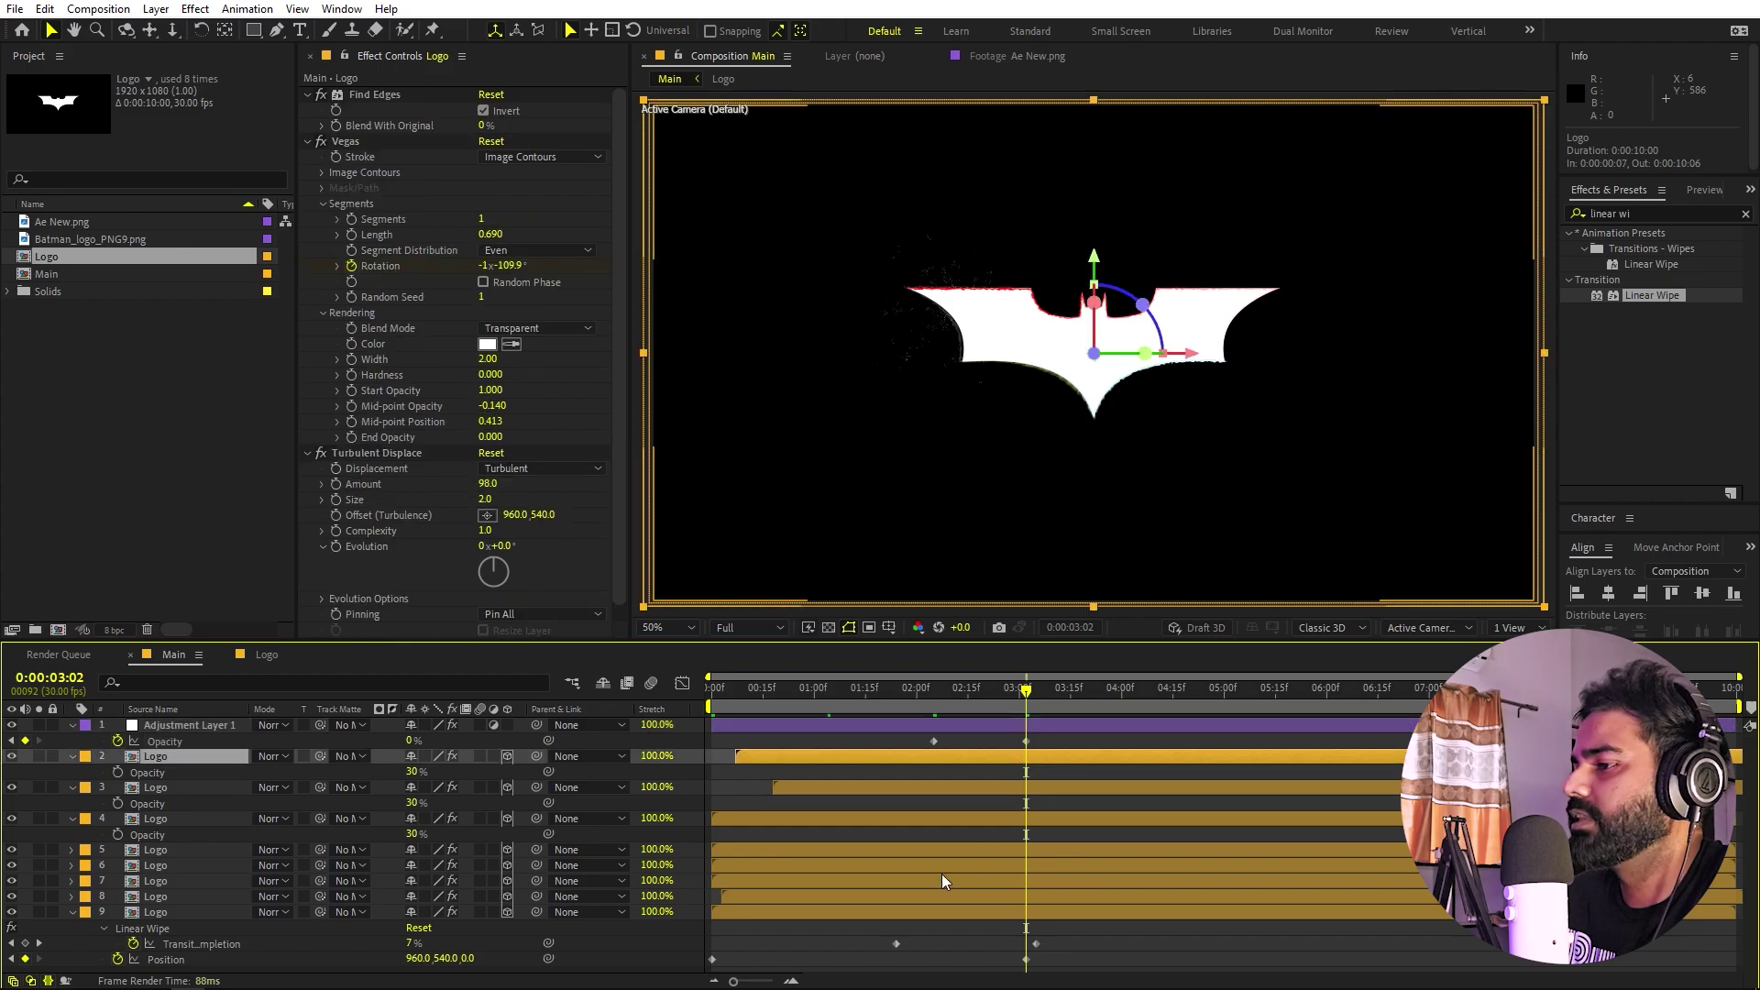
shift+click(1048, 899)
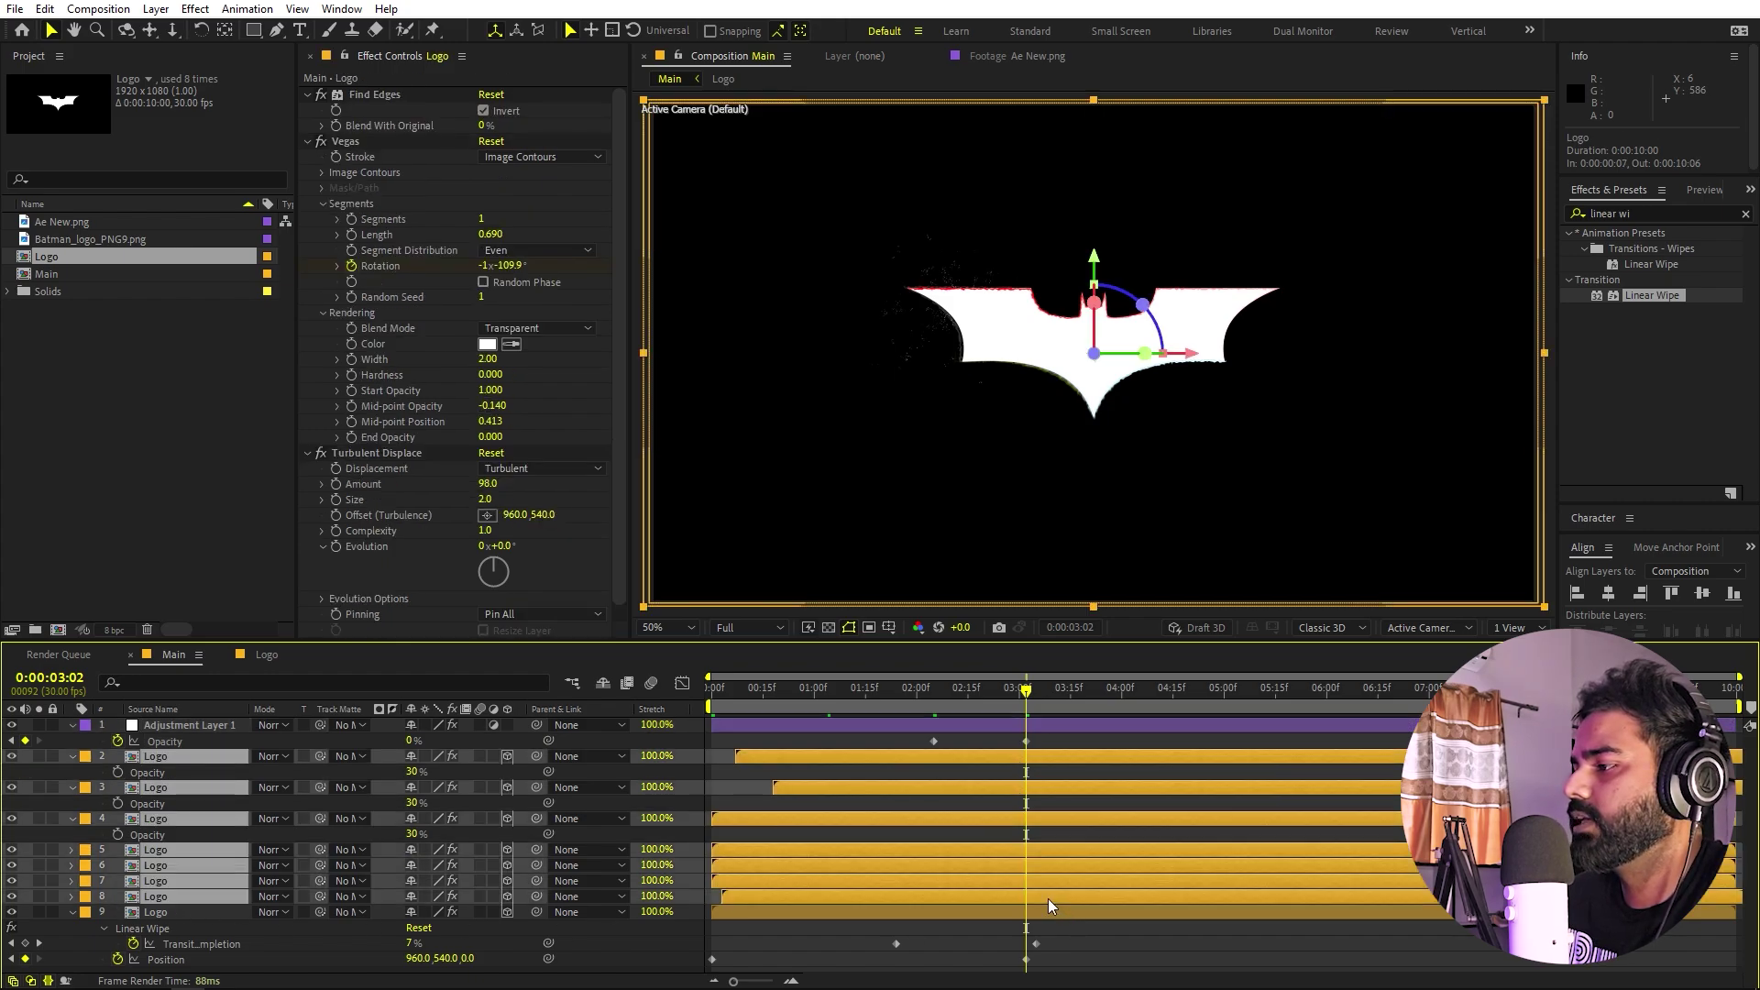
key(u)
key(t)
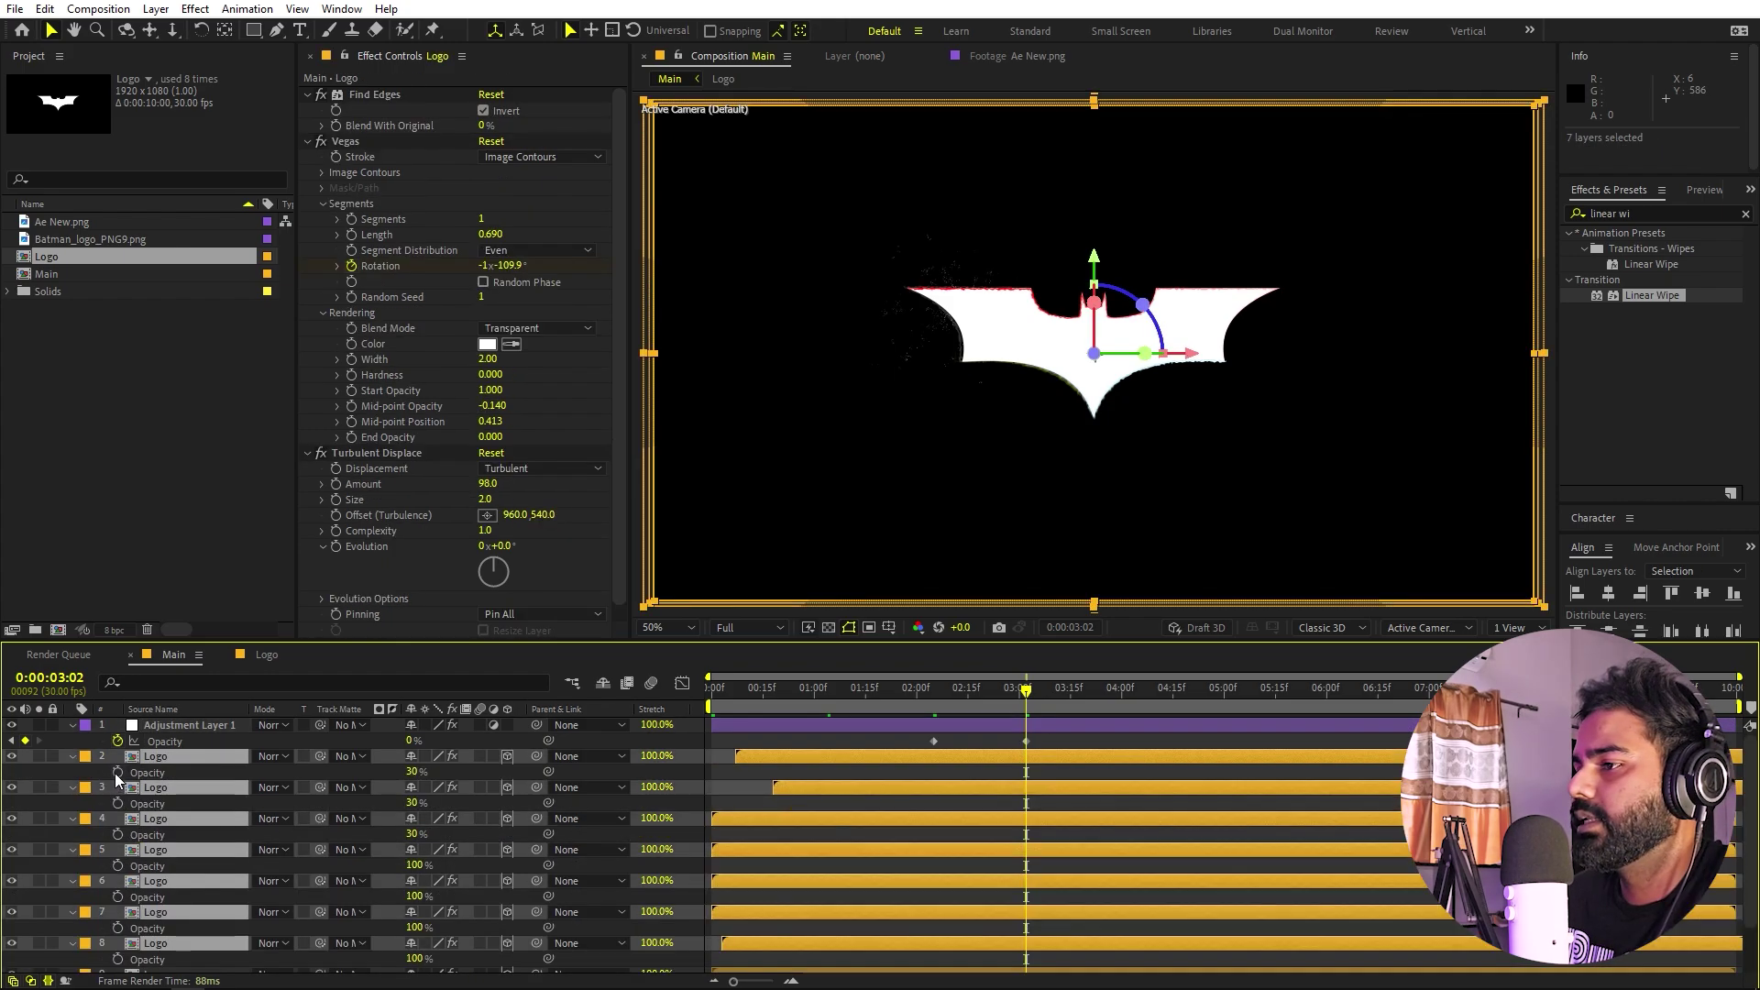
drag(1028, 702, 1097, 695)
drag(412, 772, 385, 772)
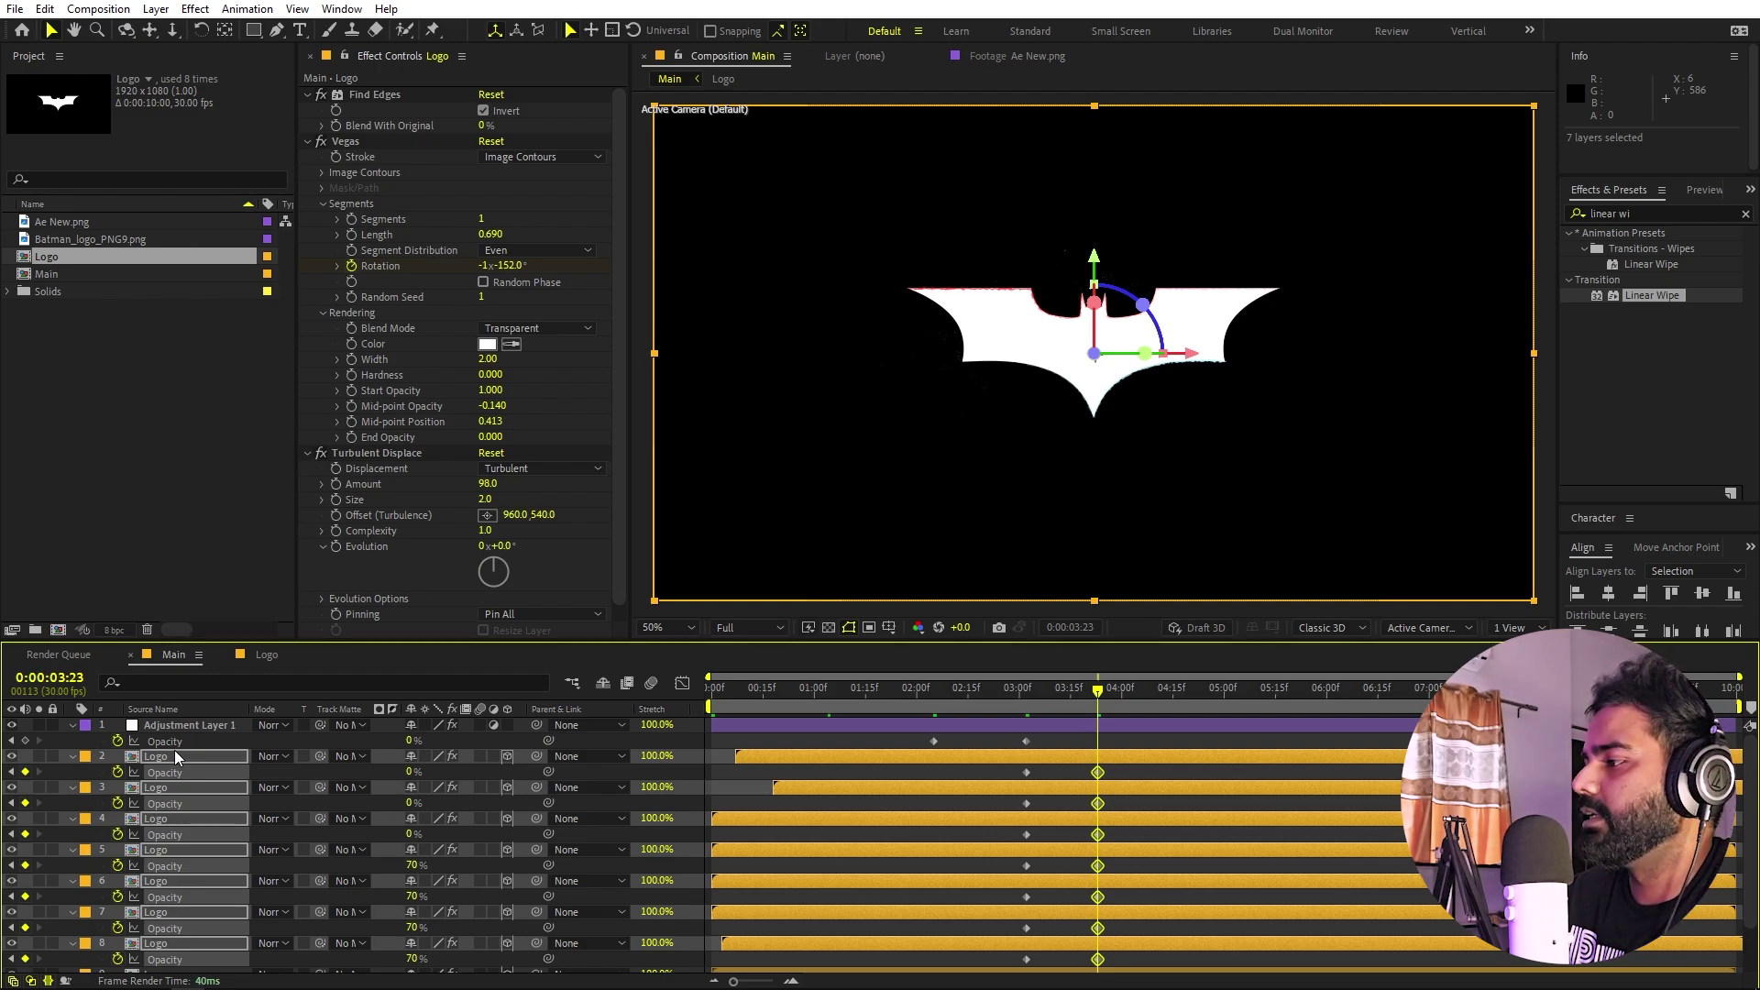
key(alt+bracketright)
- Collapse all layer properties and preview the animation from the start
key(ctrl+a)
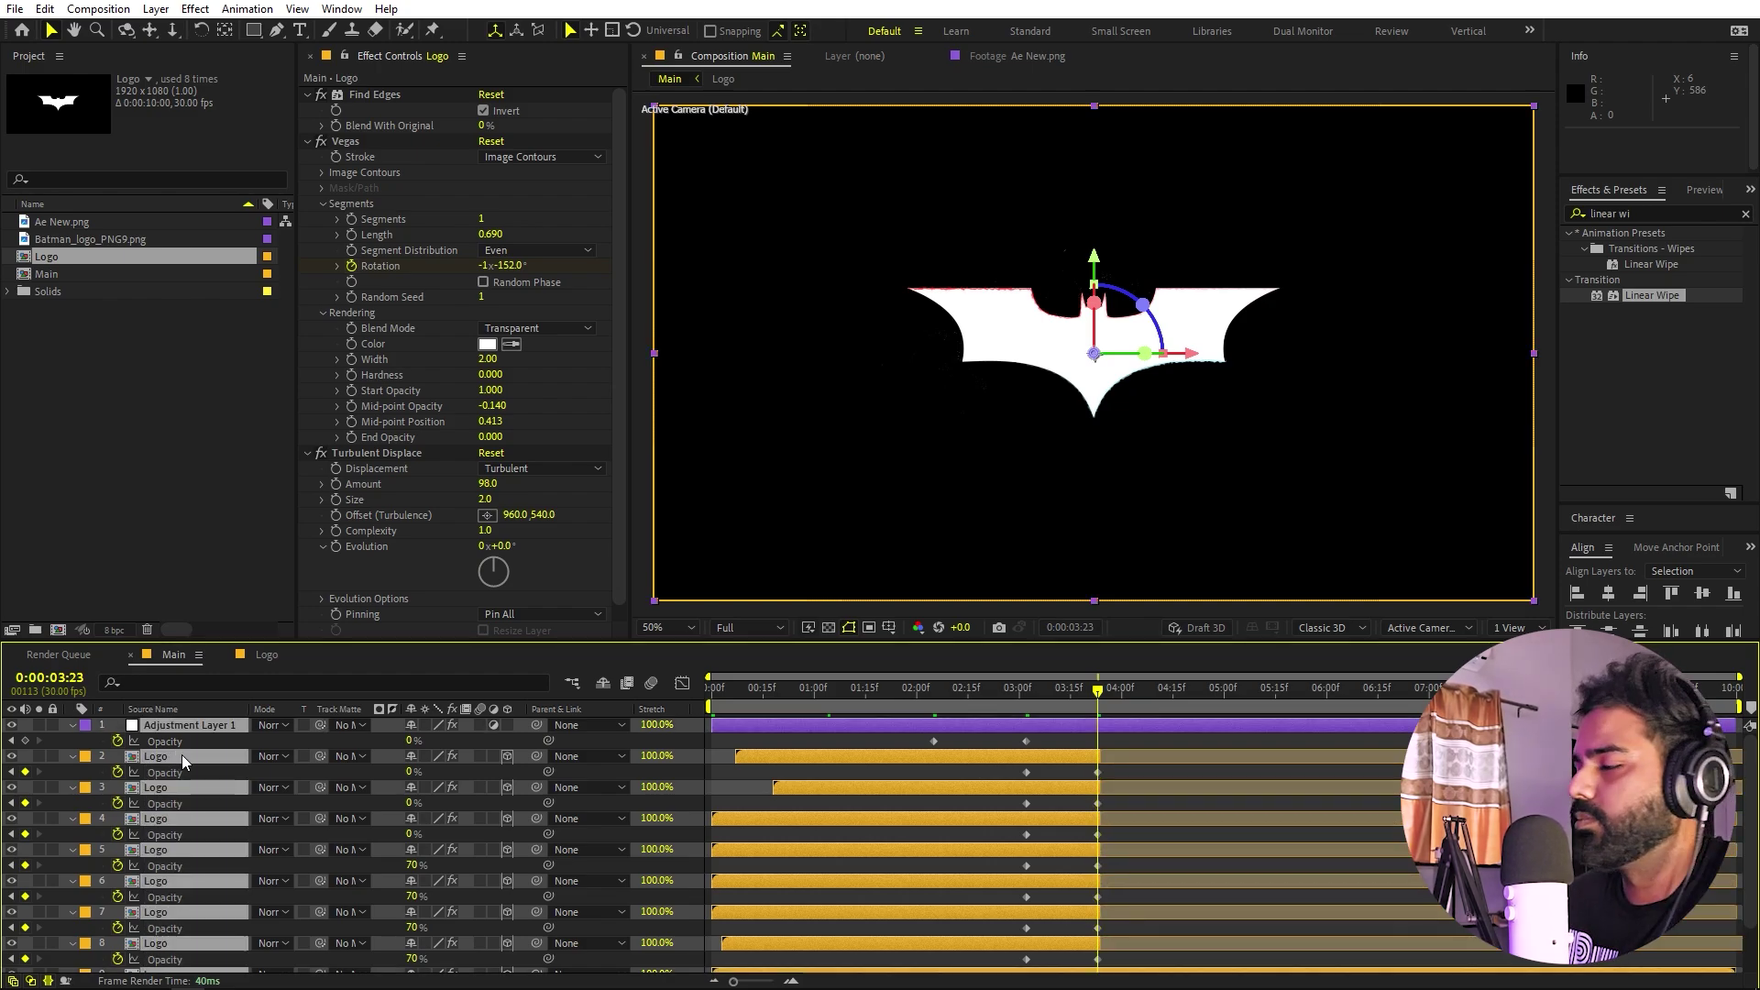
key(t)
key(Home)
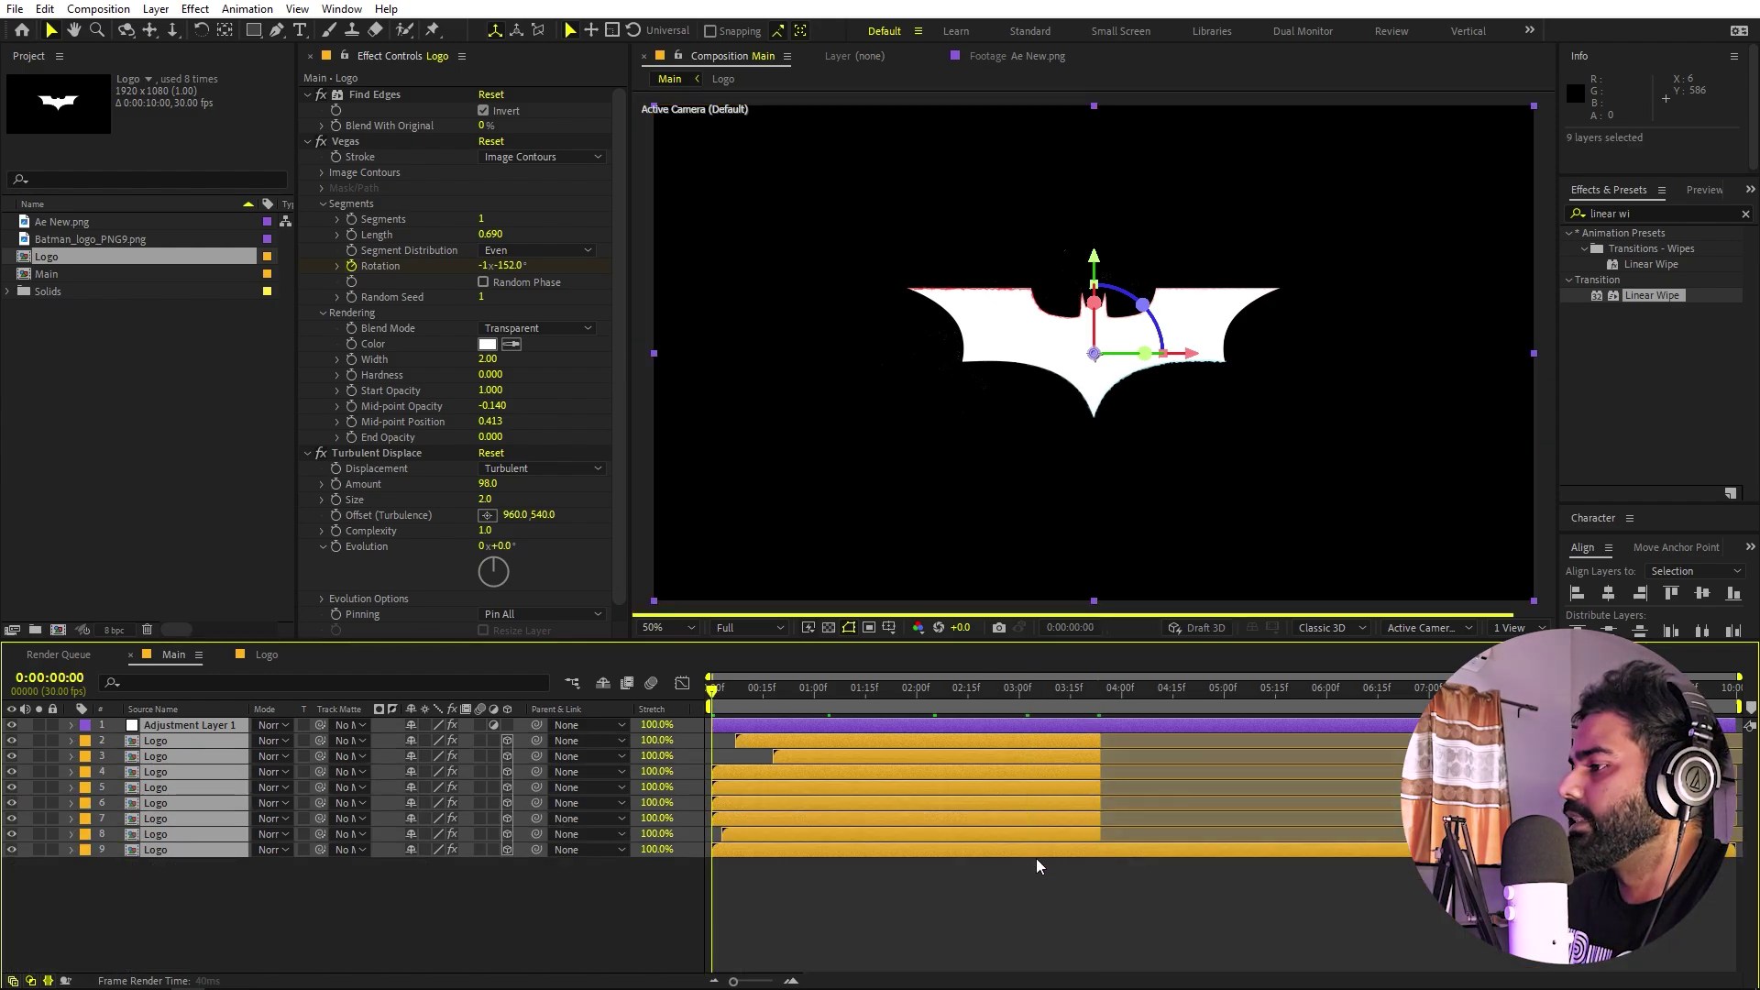
key(space)
- Stop the preview, select the top Logo layer, and return to 0:00:01:17
click(1069, 895)
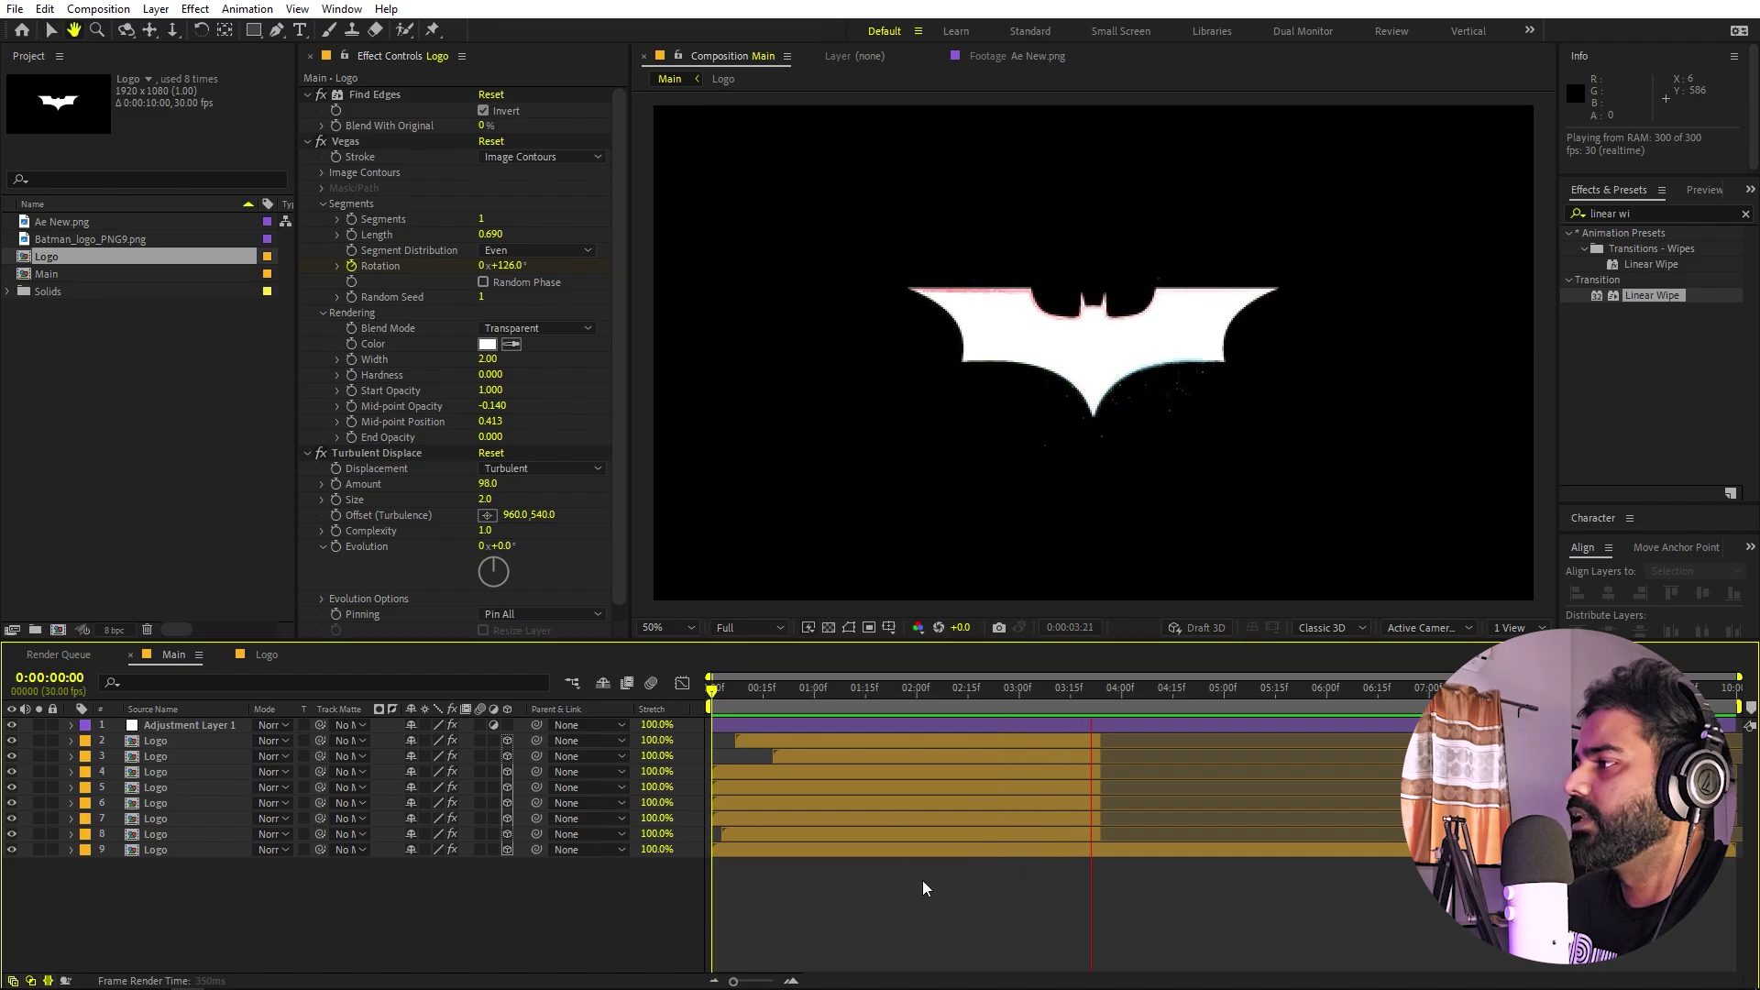
key(space)
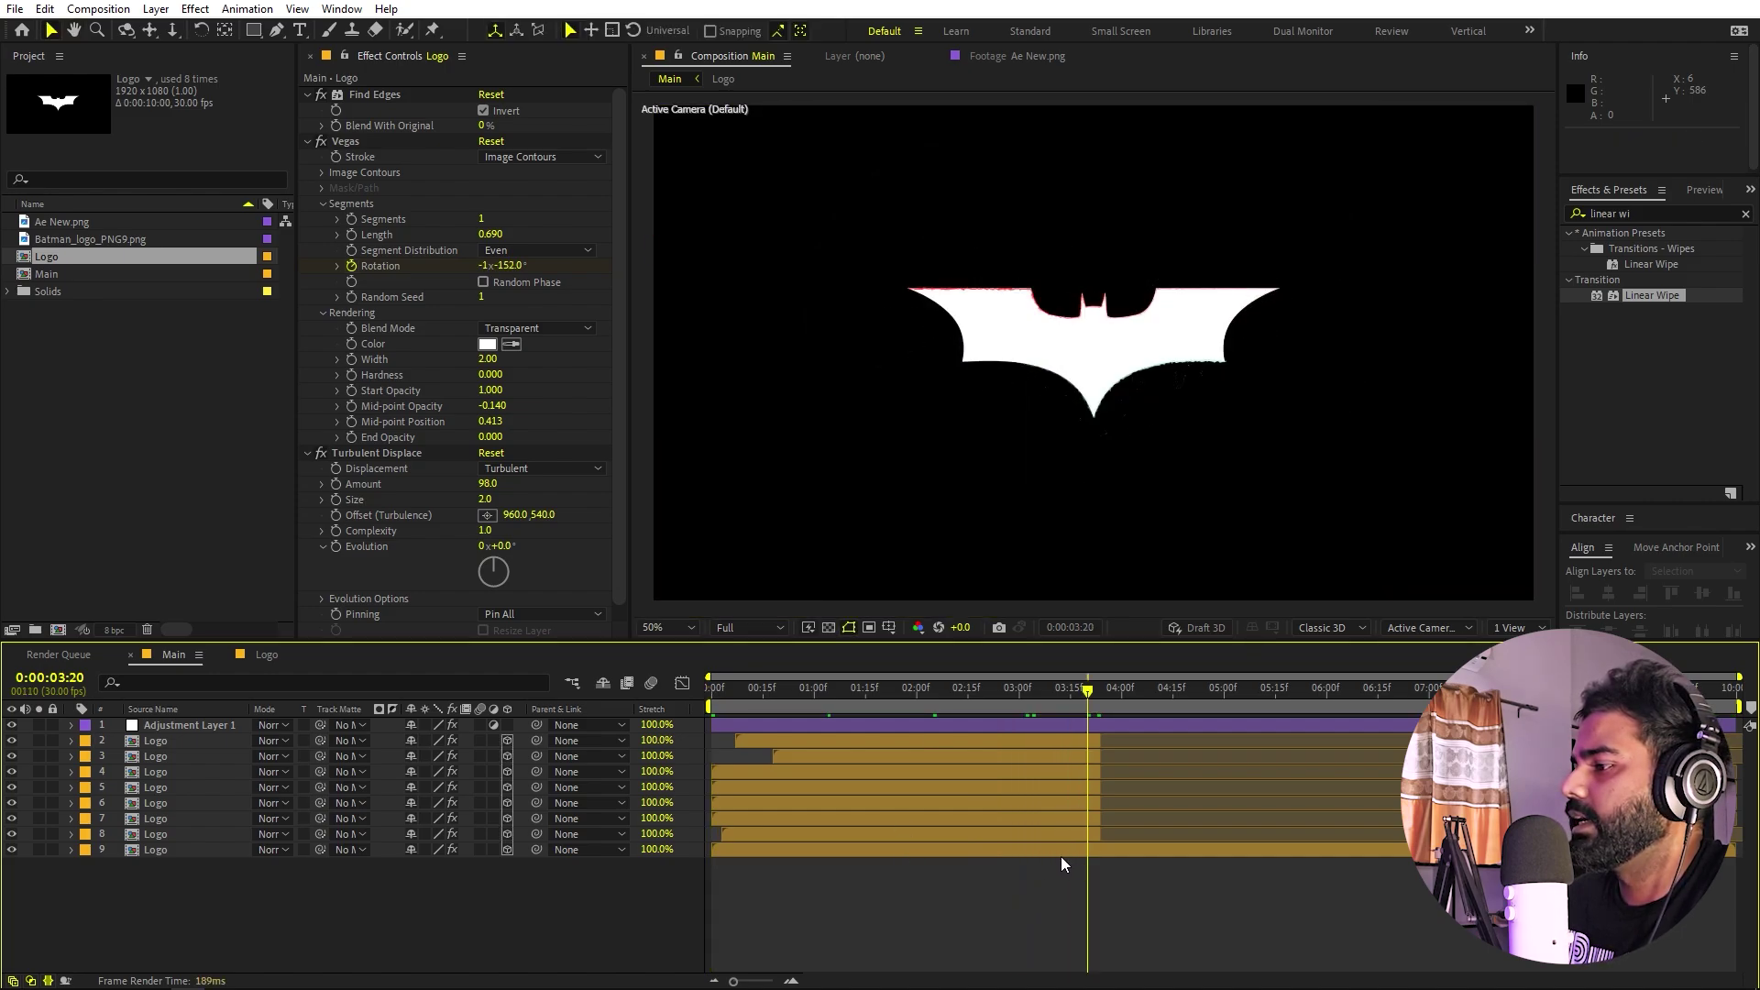
click(174, 739)
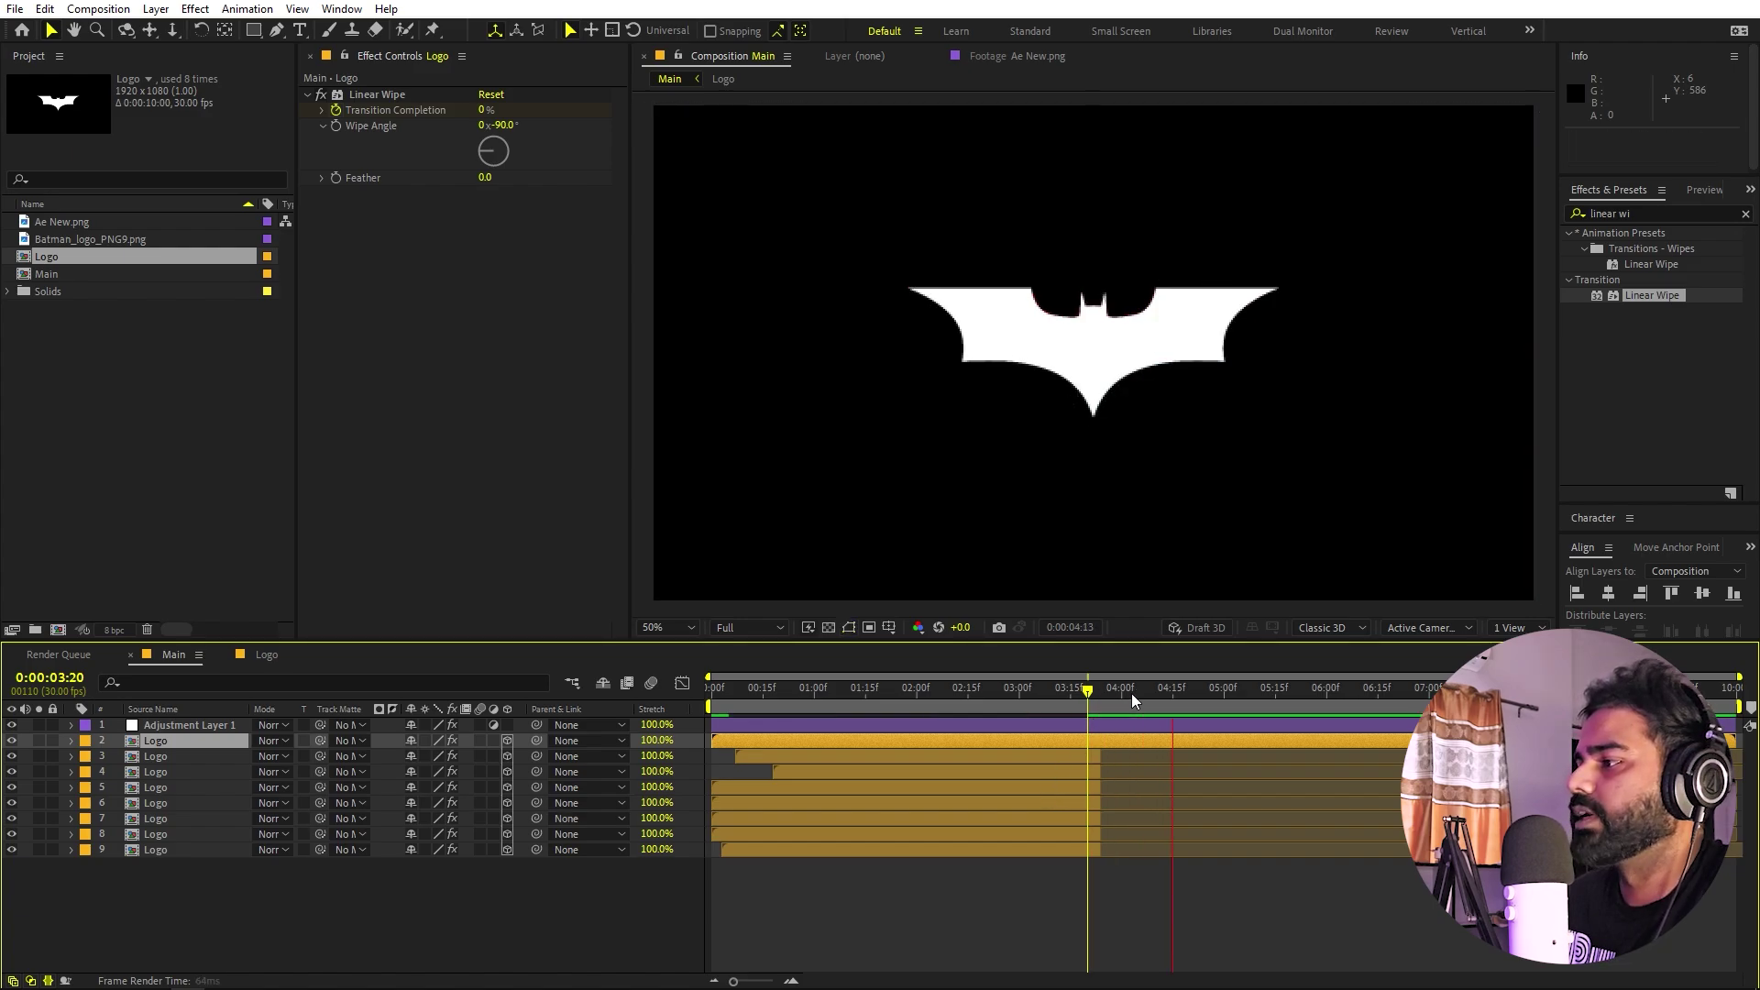
click(872, 688)
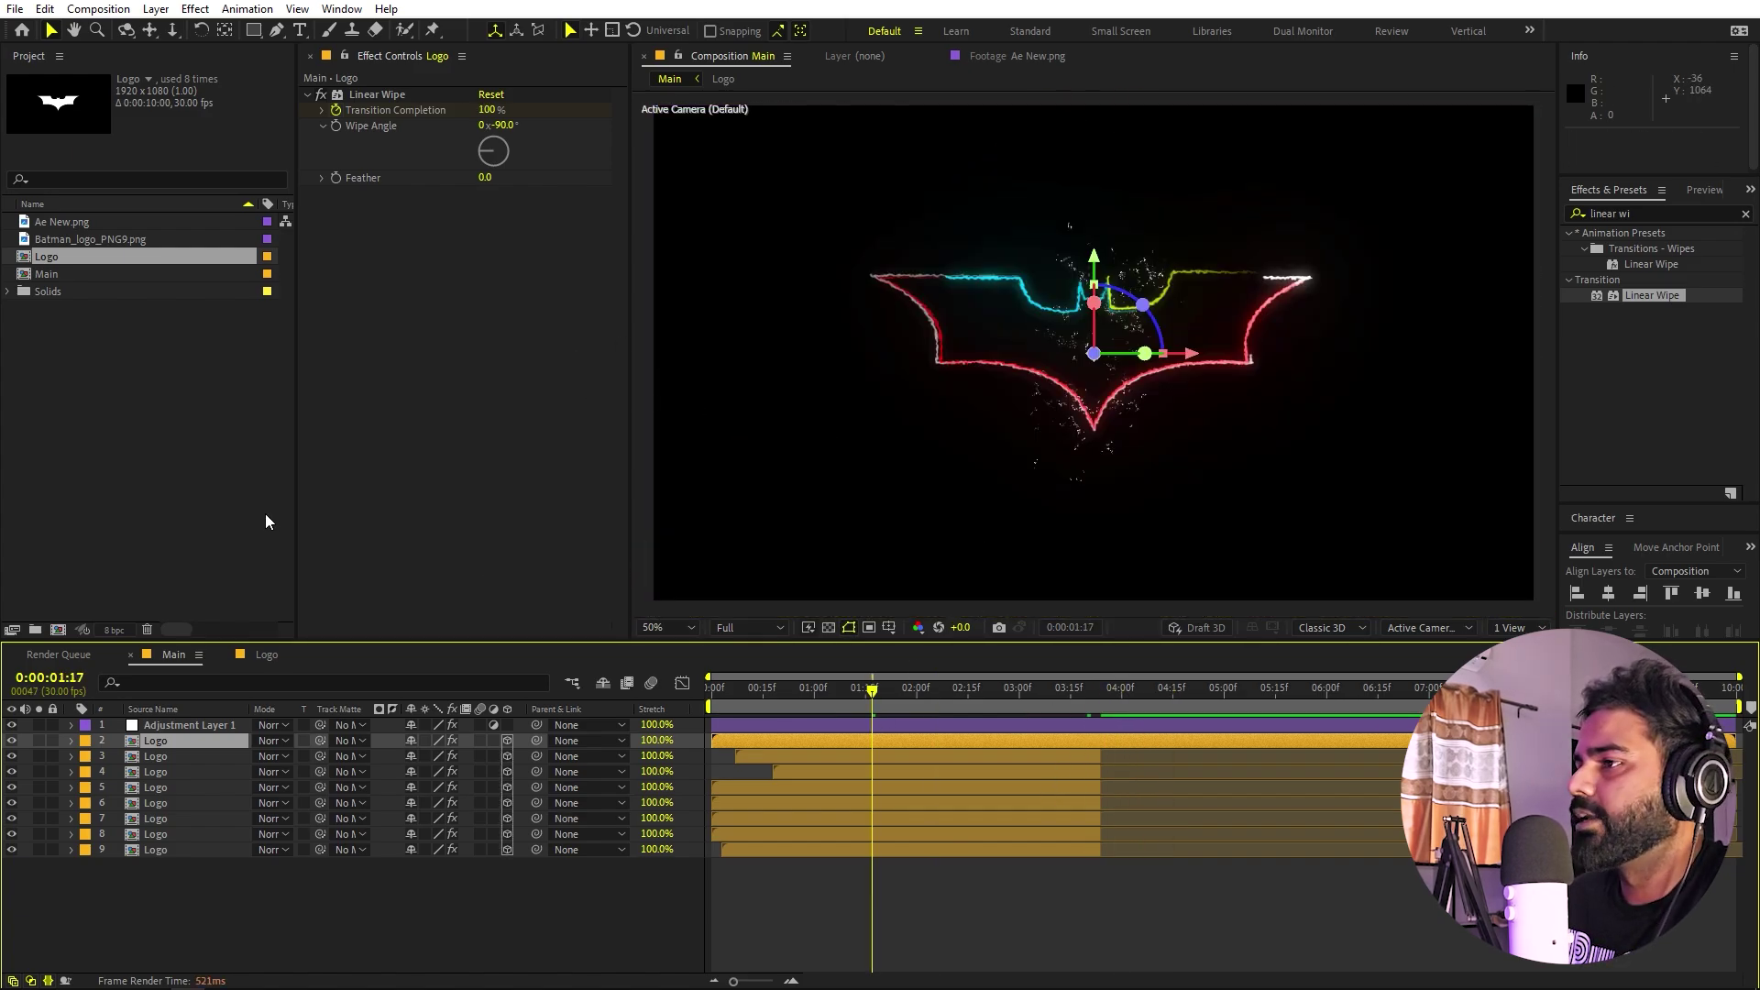
- Create a new solid layer and apply the 4-Color Gradient effect to it
right_click(304, 896)
mouse_move(425, 678)
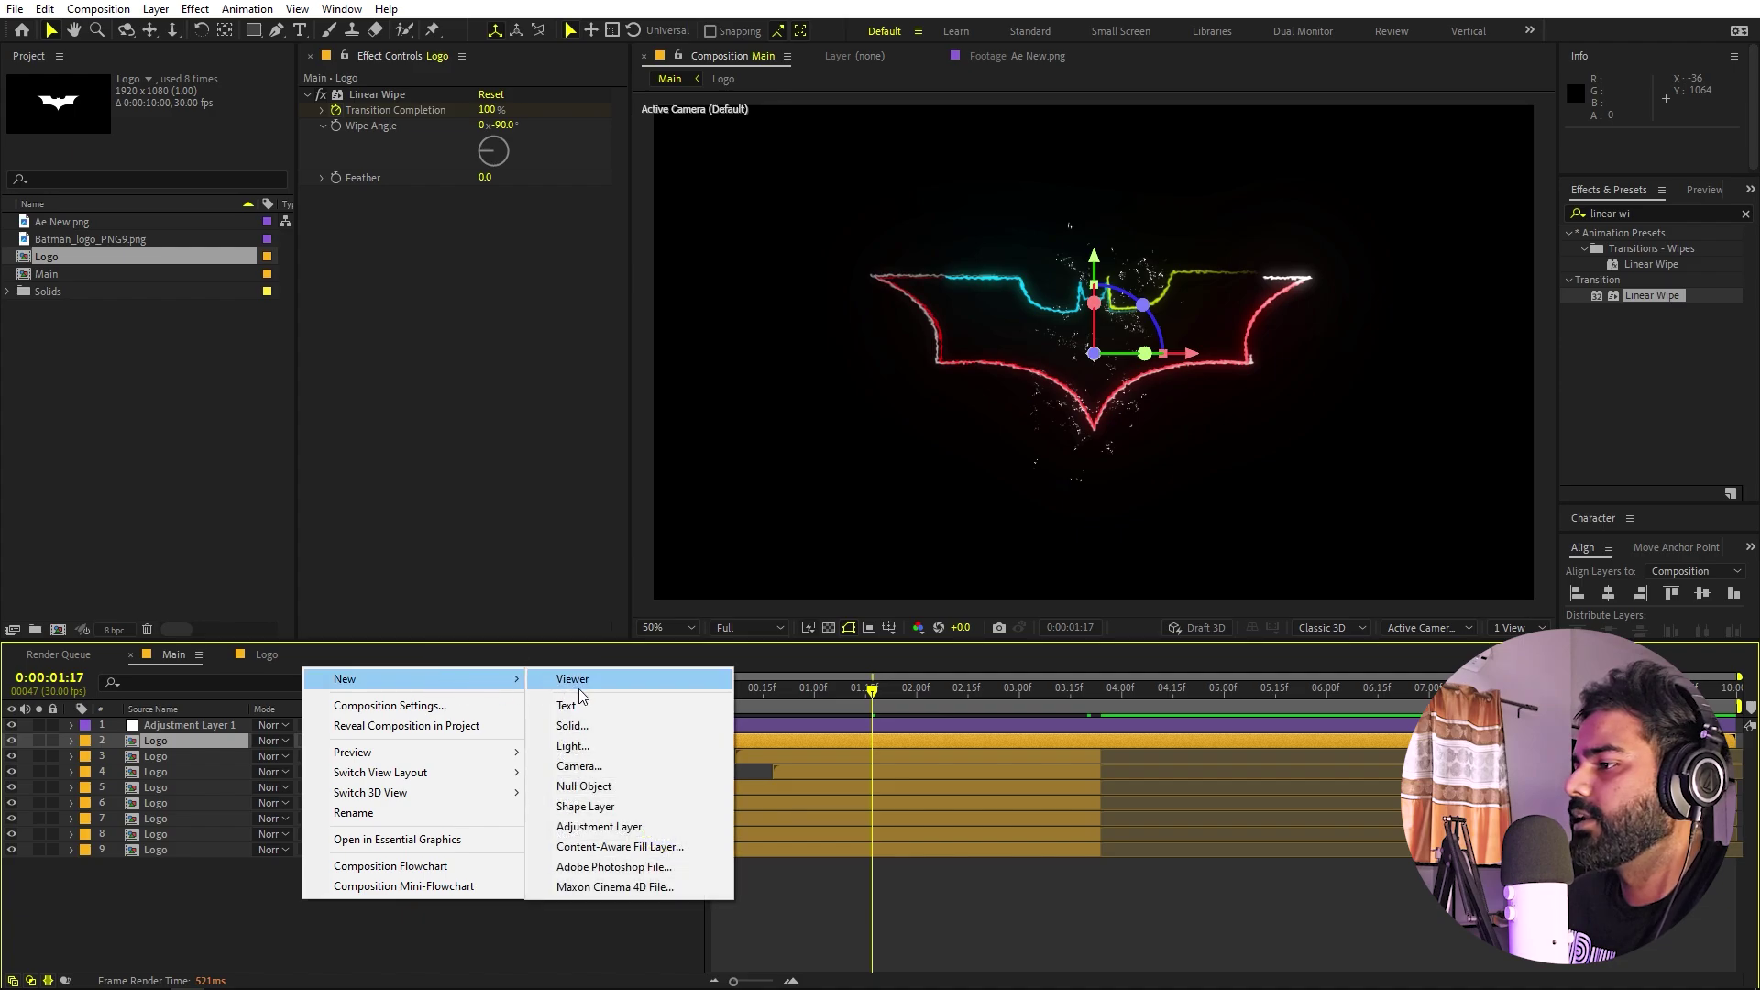
click(570, 726)
click(612, 538)
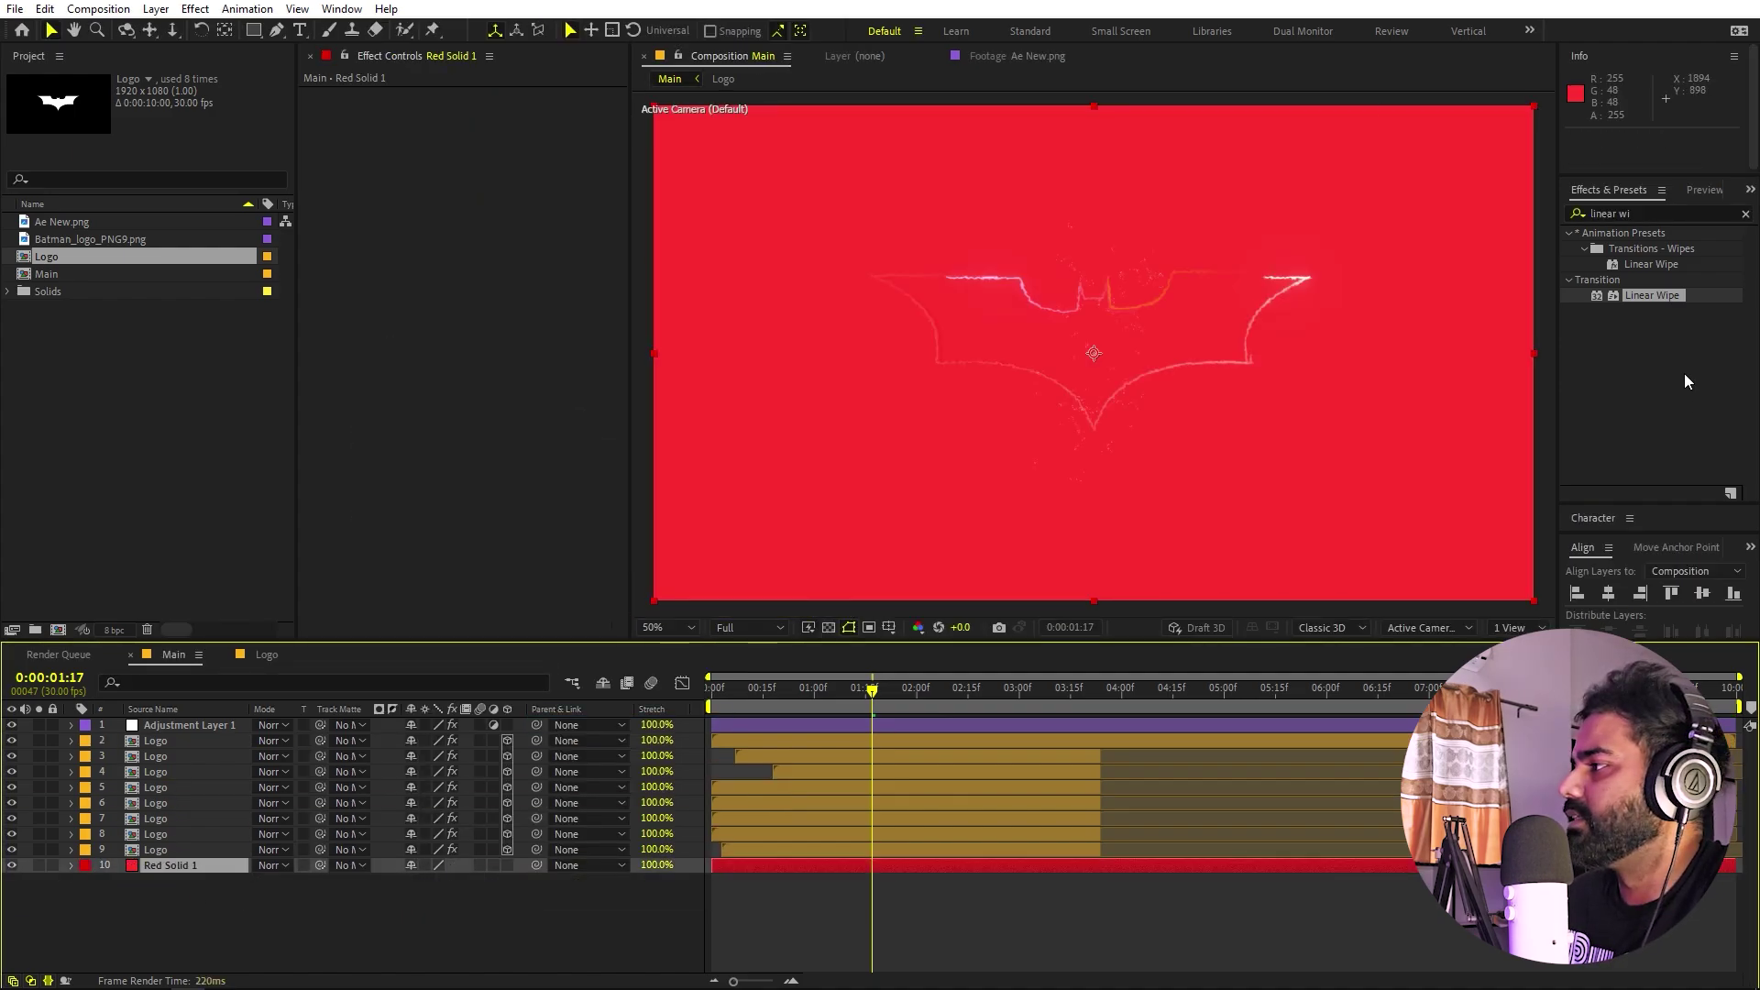
key(ctrl+5)
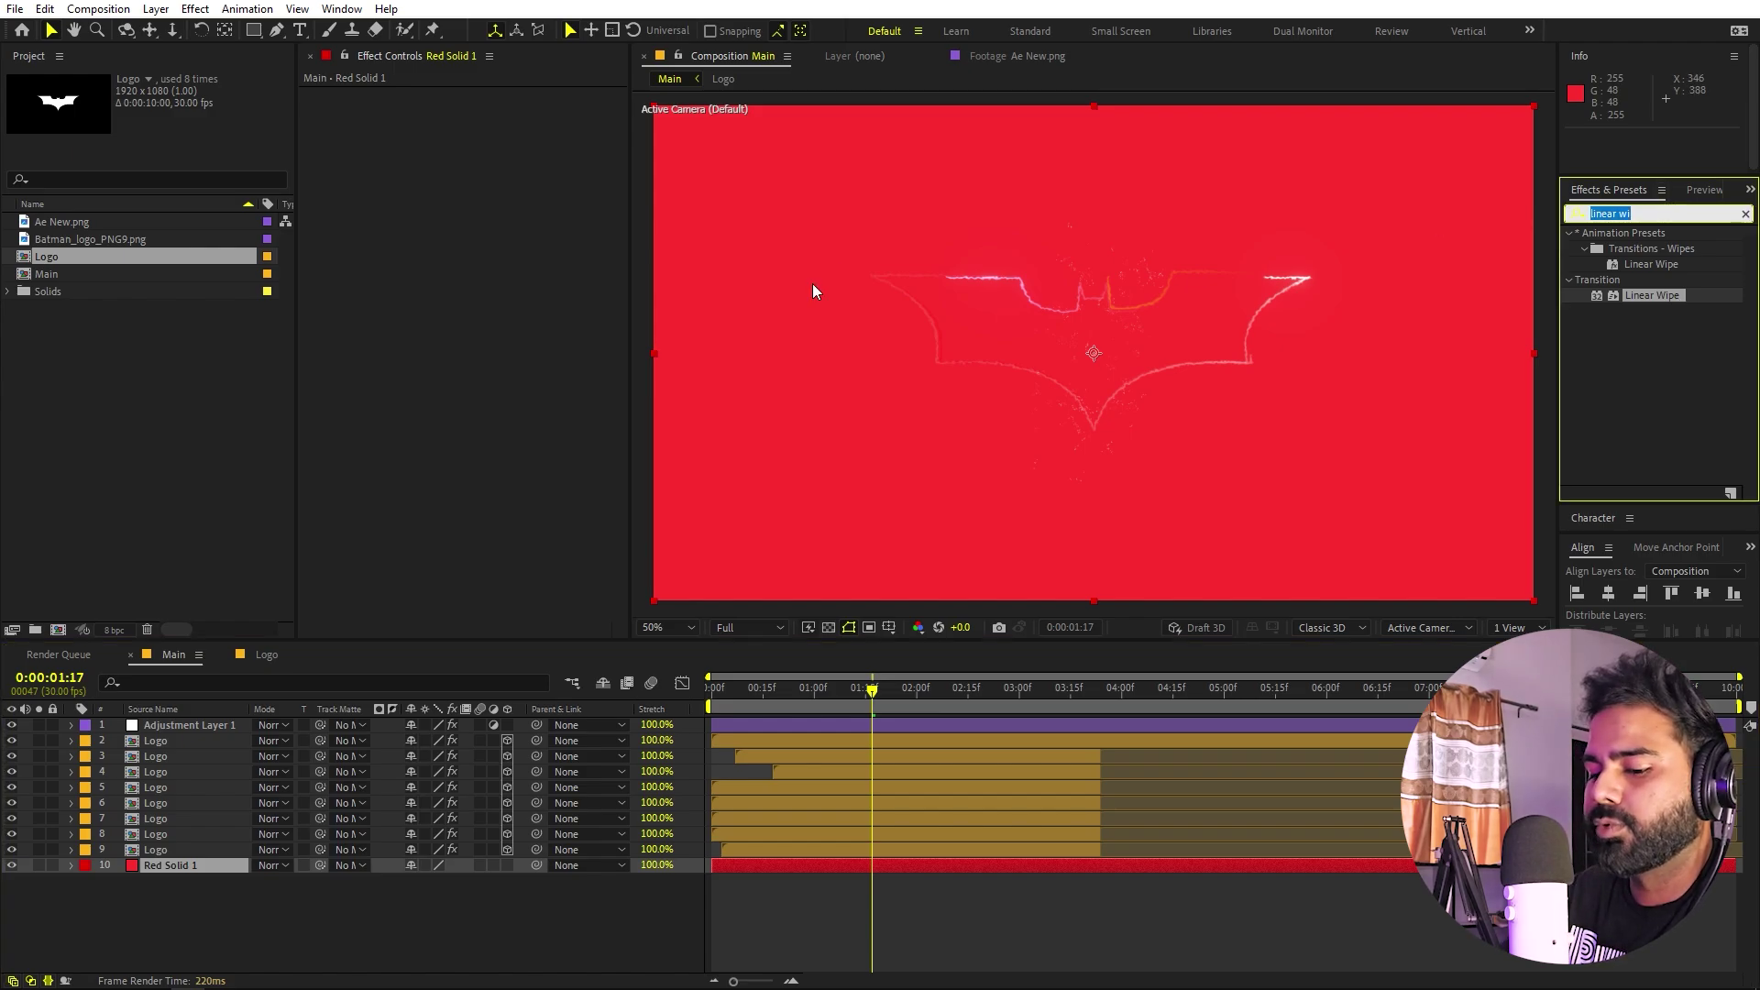
text(color gra)
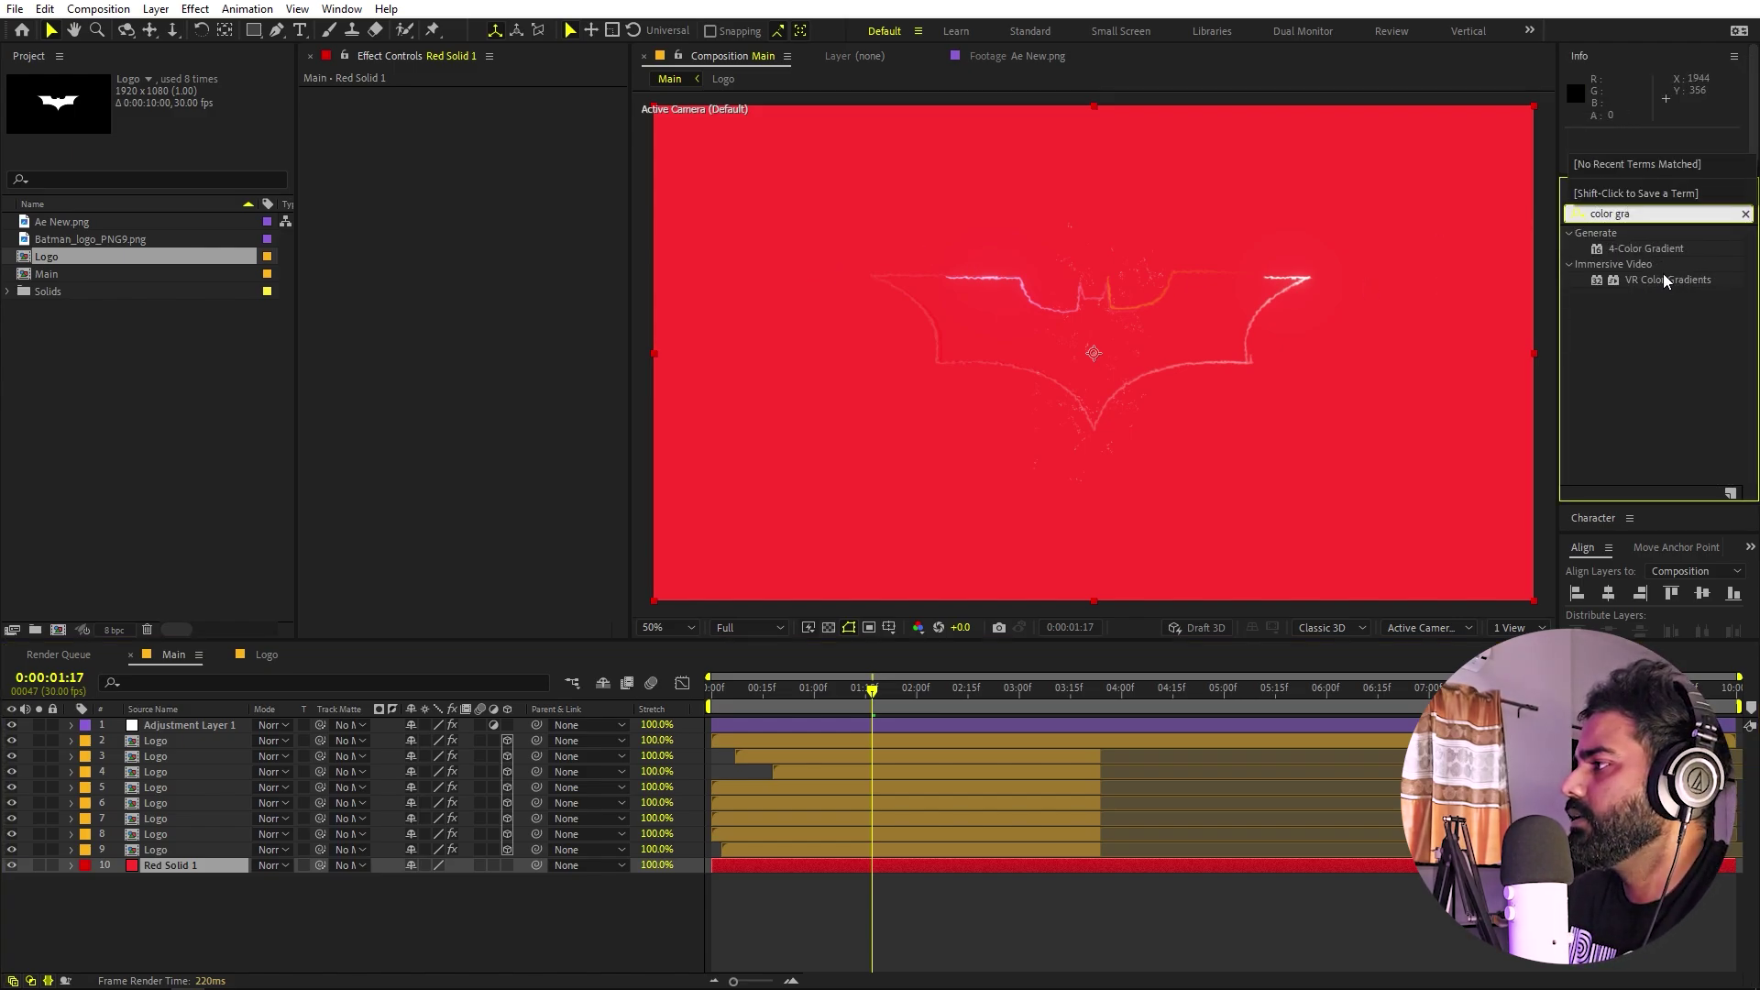
drag(1646, 249, 440, 865)
- Set the gradient's first three colours to black, red and cyan
click(487, 141)
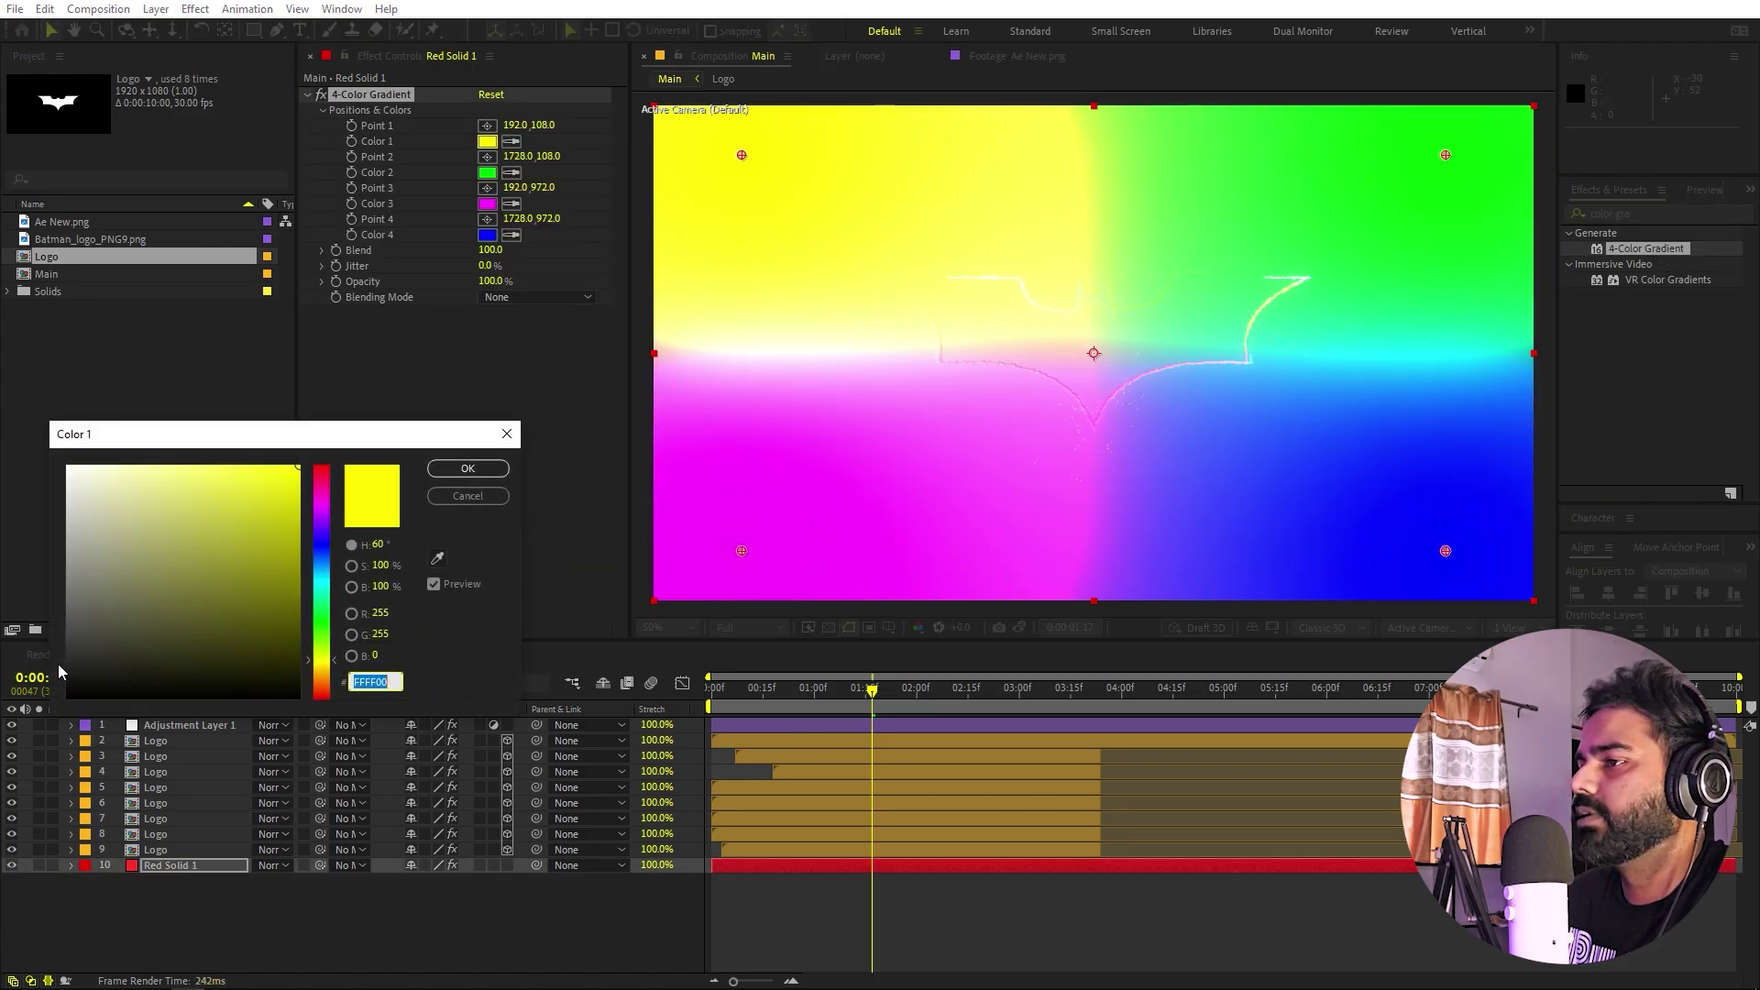
drag(60, 667, 66, 699)
click(467, 470)
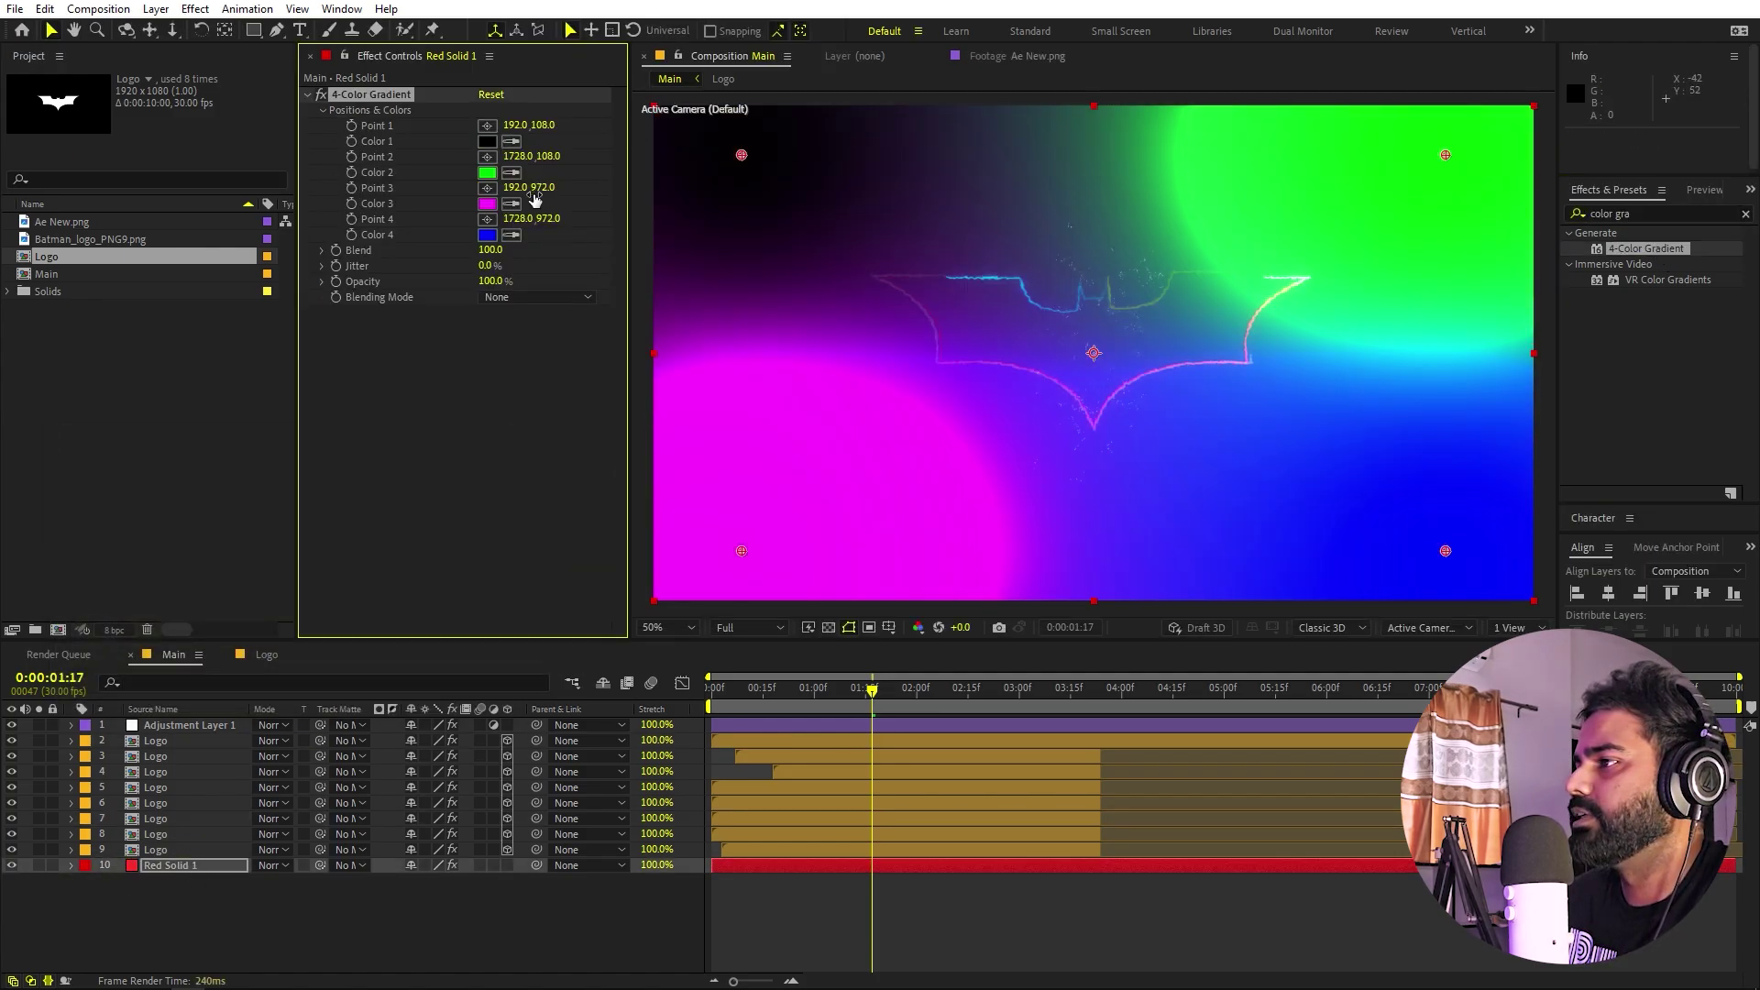
click(487, 172)
click(321, 470)
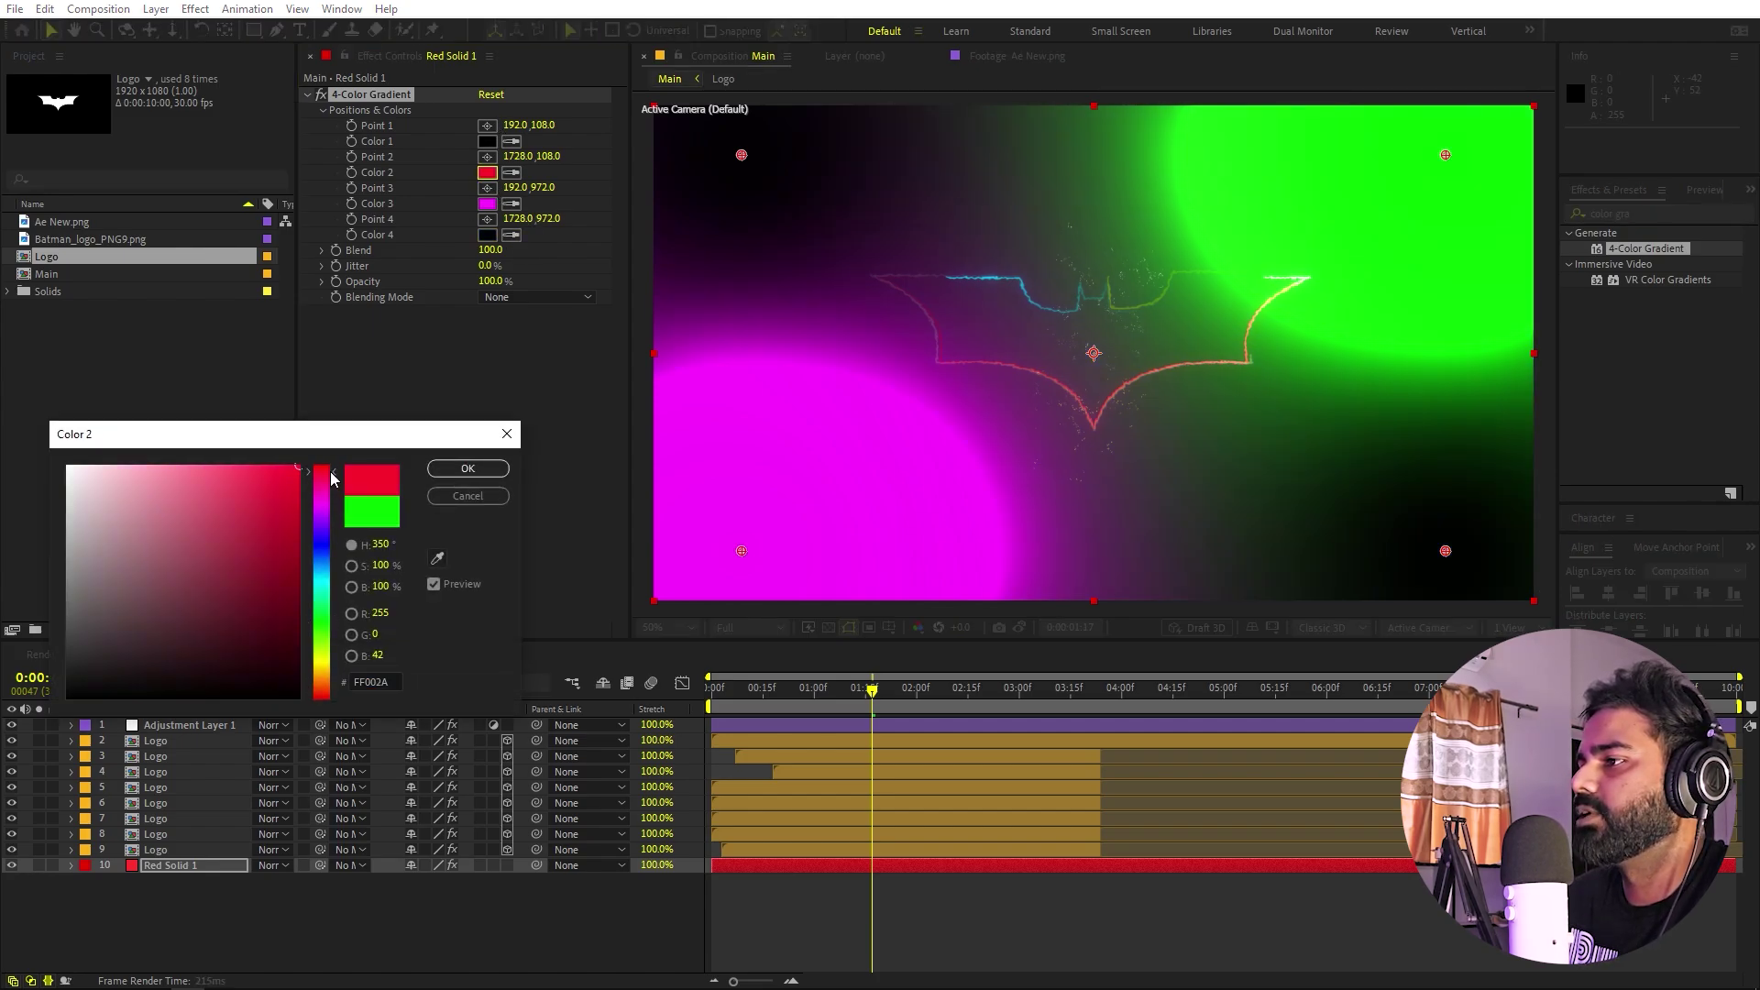
click(467, 468)
click(487, 203)
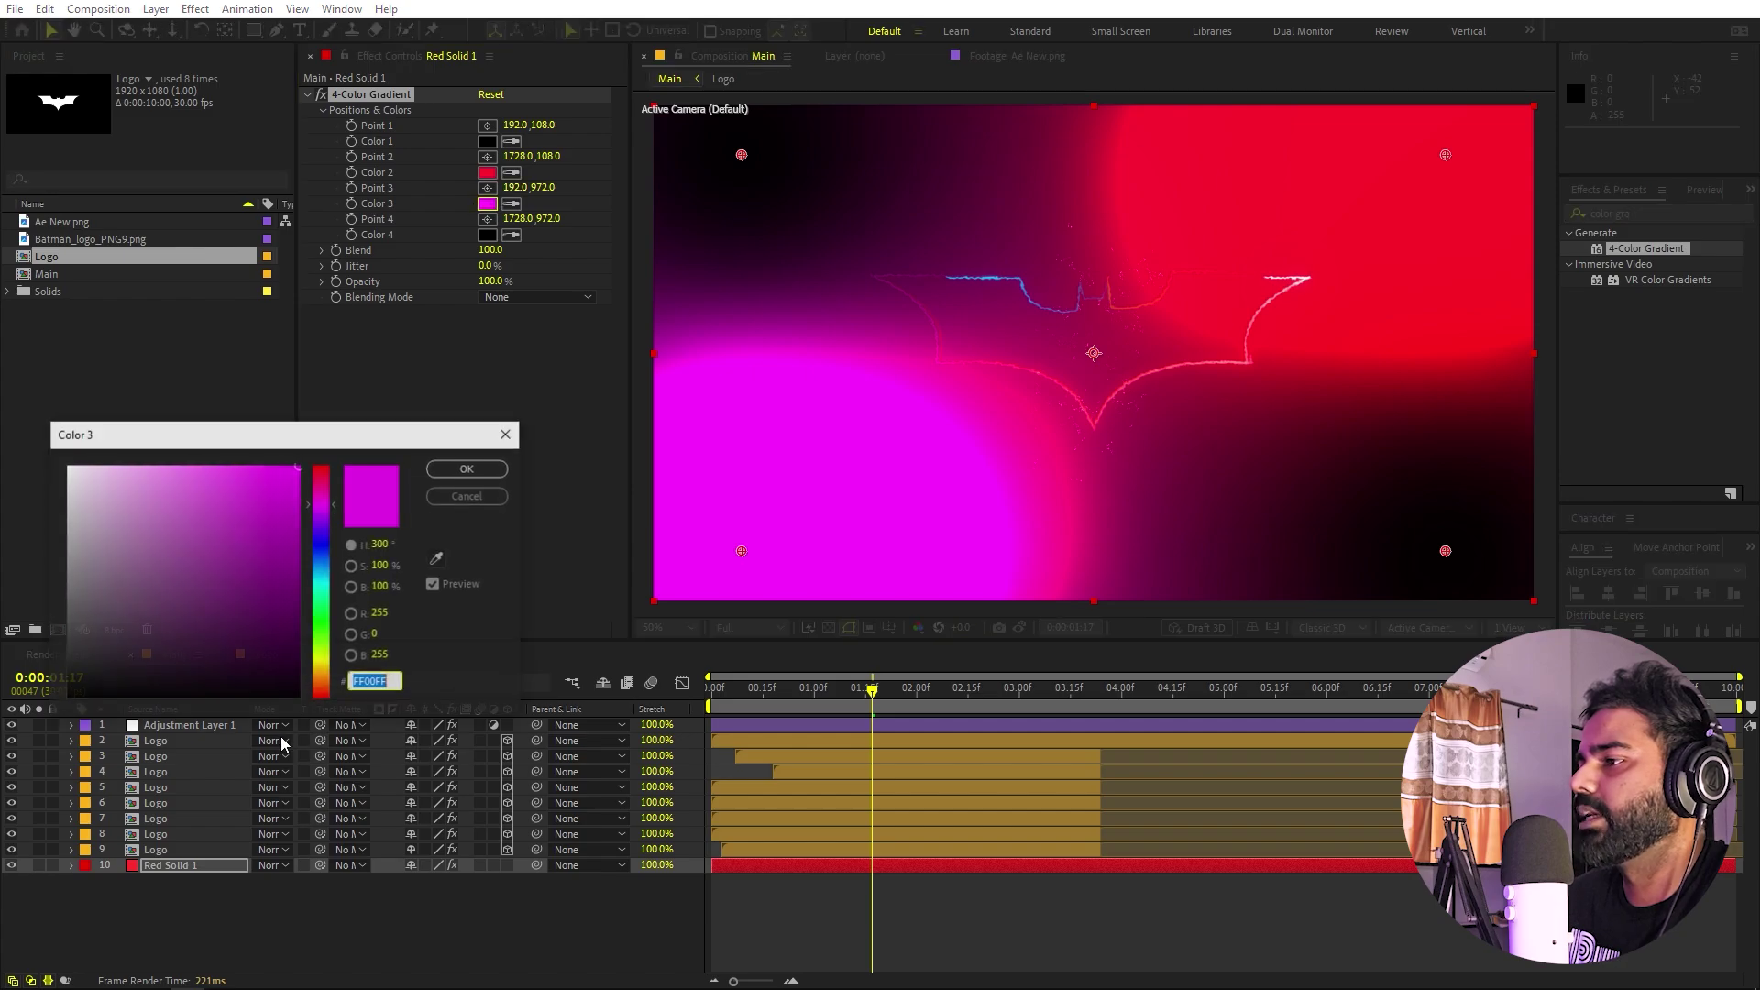
drag(321, 509, 328, 579)
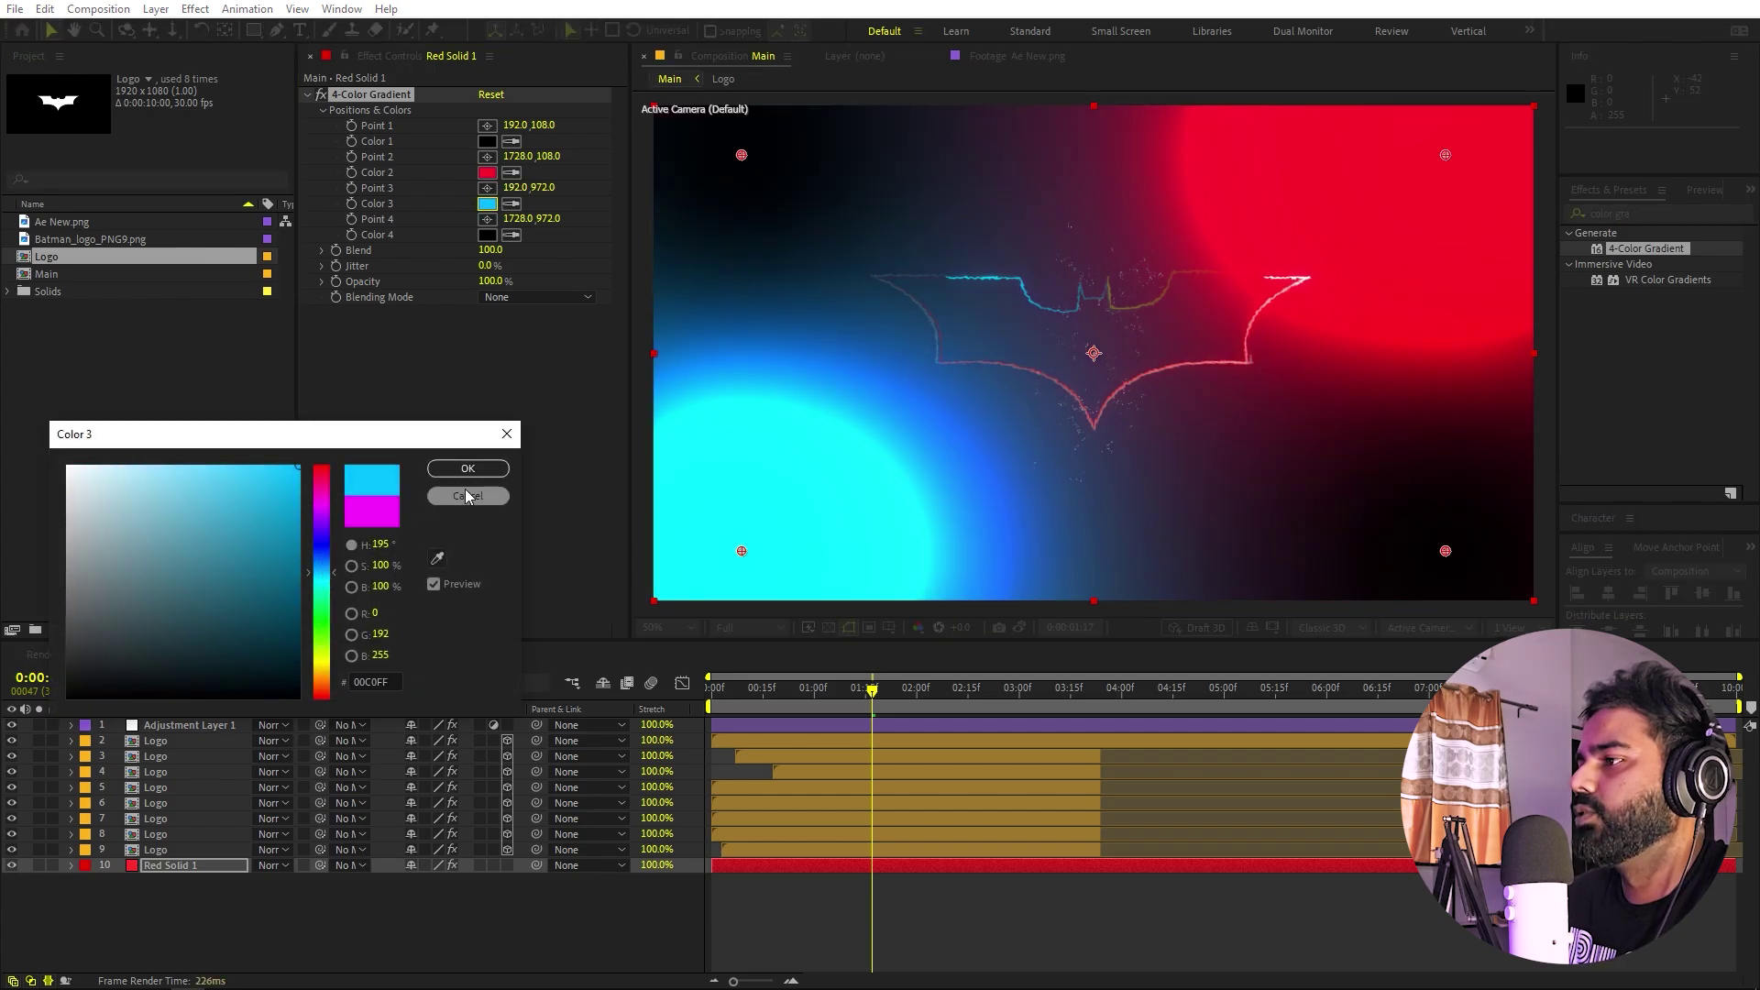
click(468, 469)
- Move the red point beyond the top-right and cyan beyond bottom-left, then fit the view
key(comma)
key(comma)
key(comma)
key(comma)
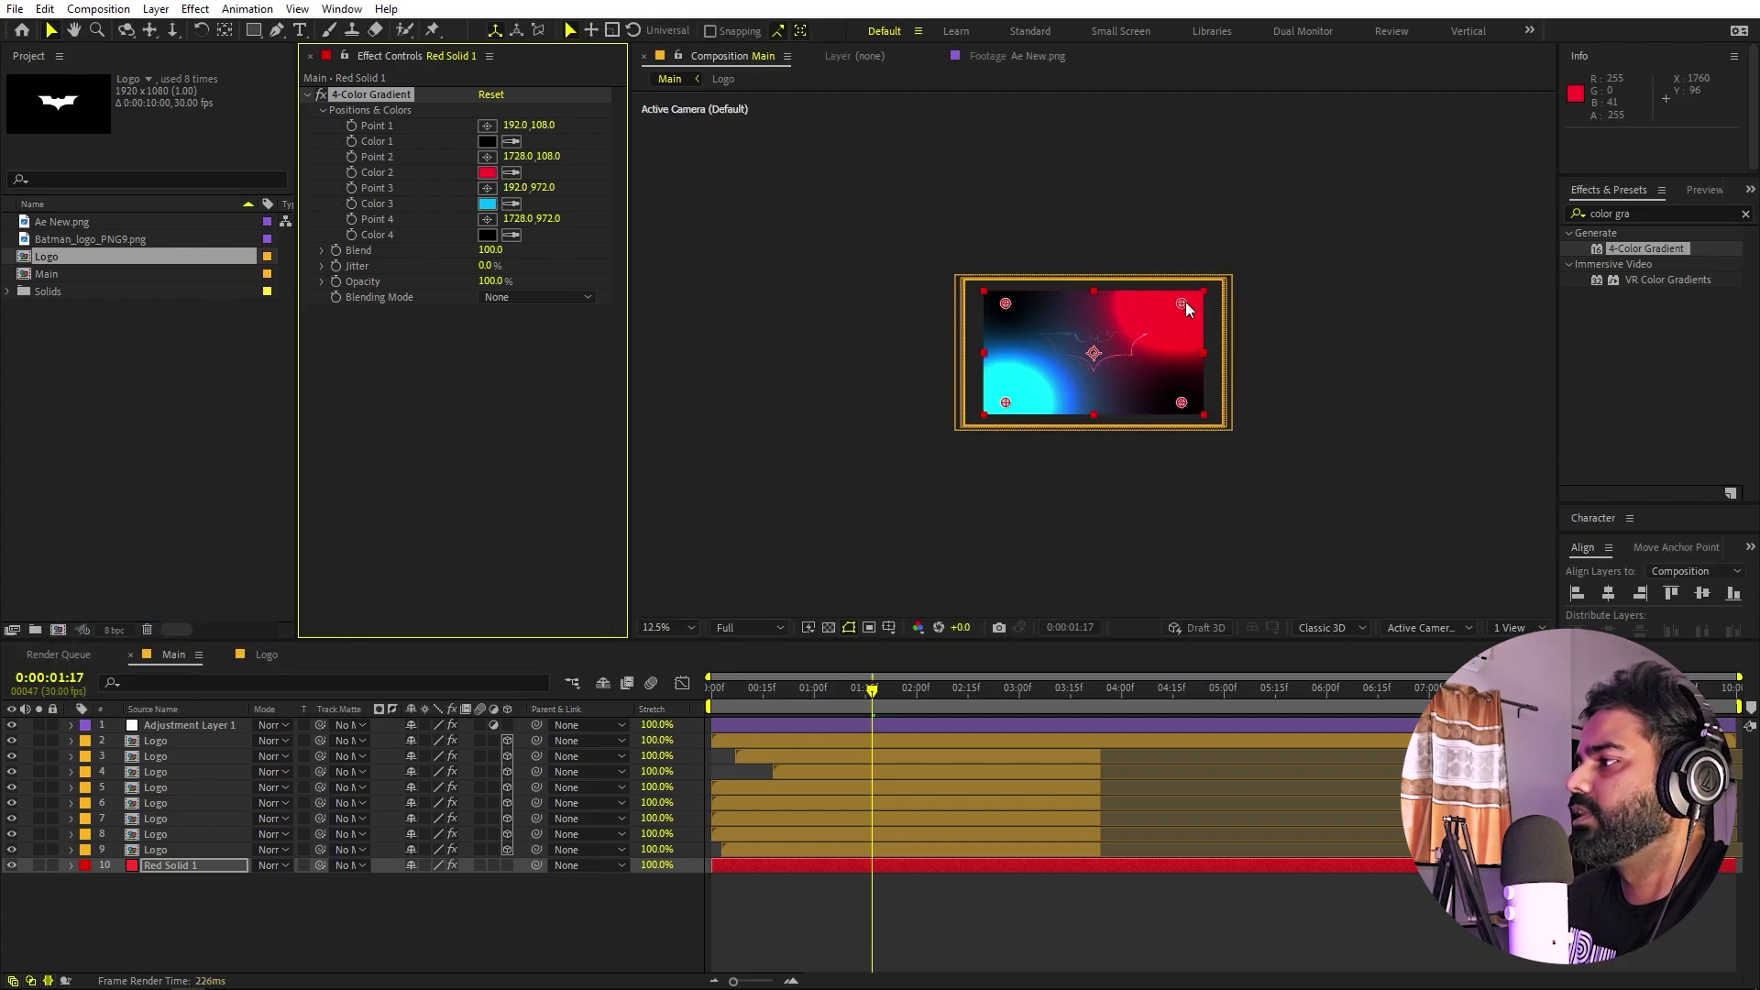
drag(1184, 302, 1336, 213)
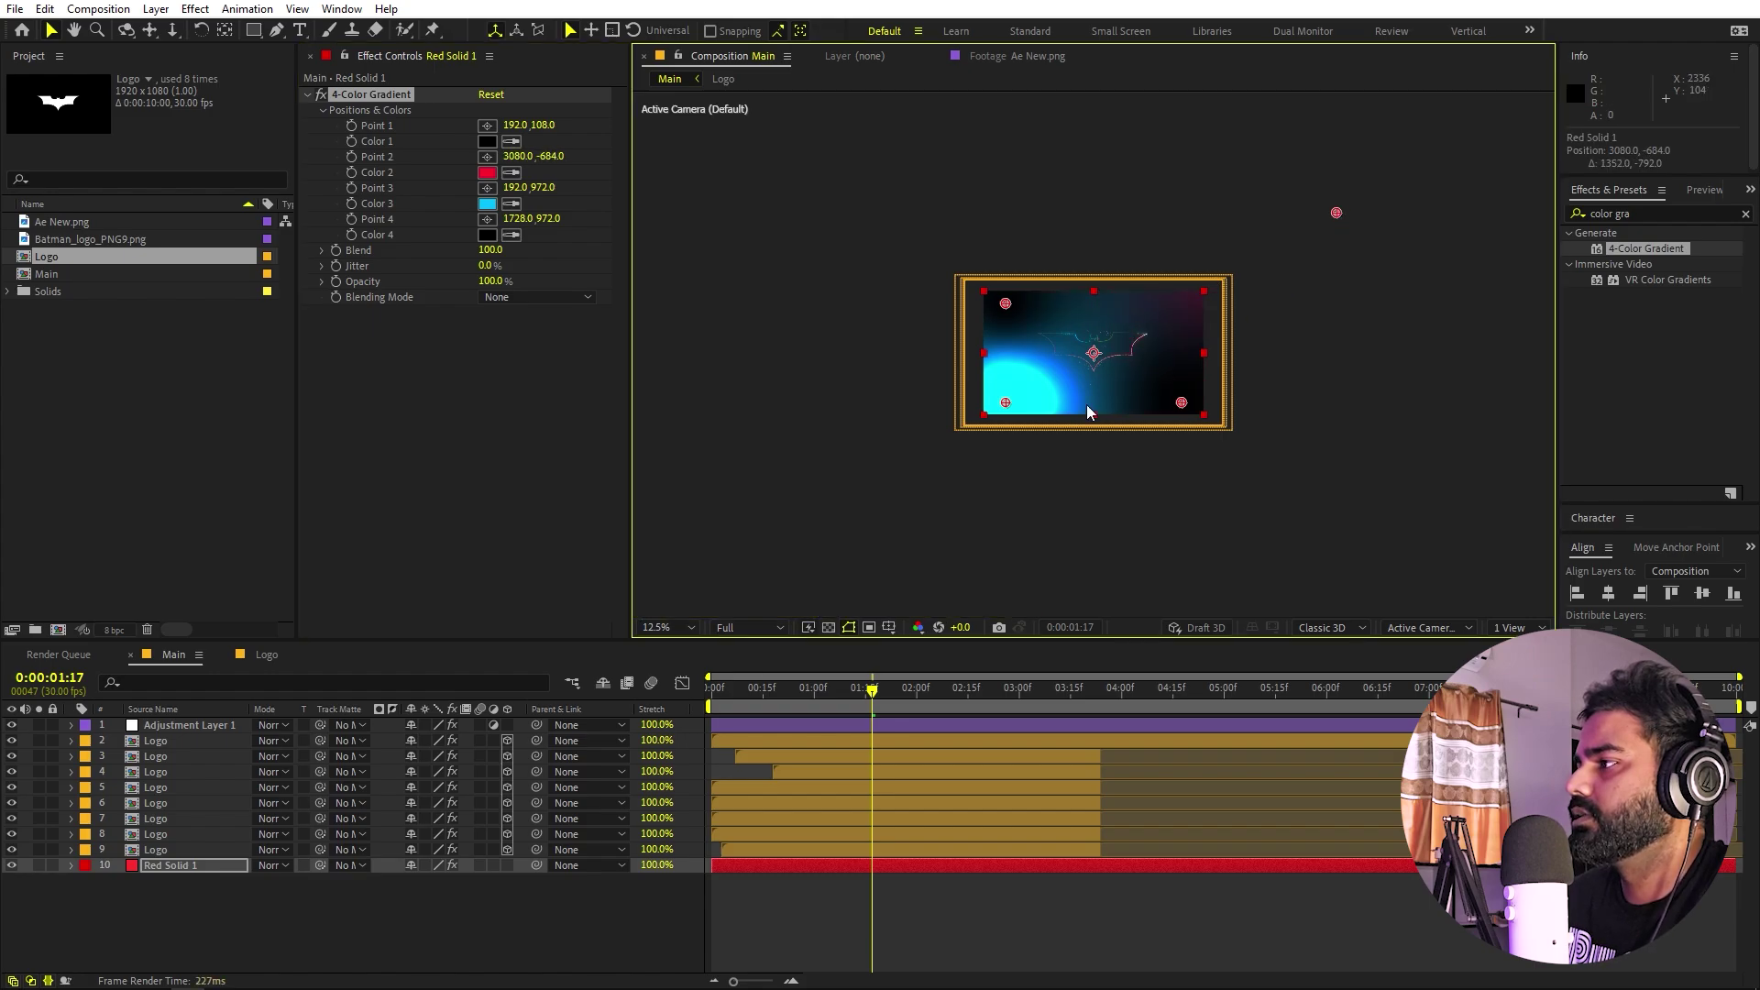
drag(1005, 403, 915, 524)
click(970, 916)
scroll(1131, 492, up, 4)
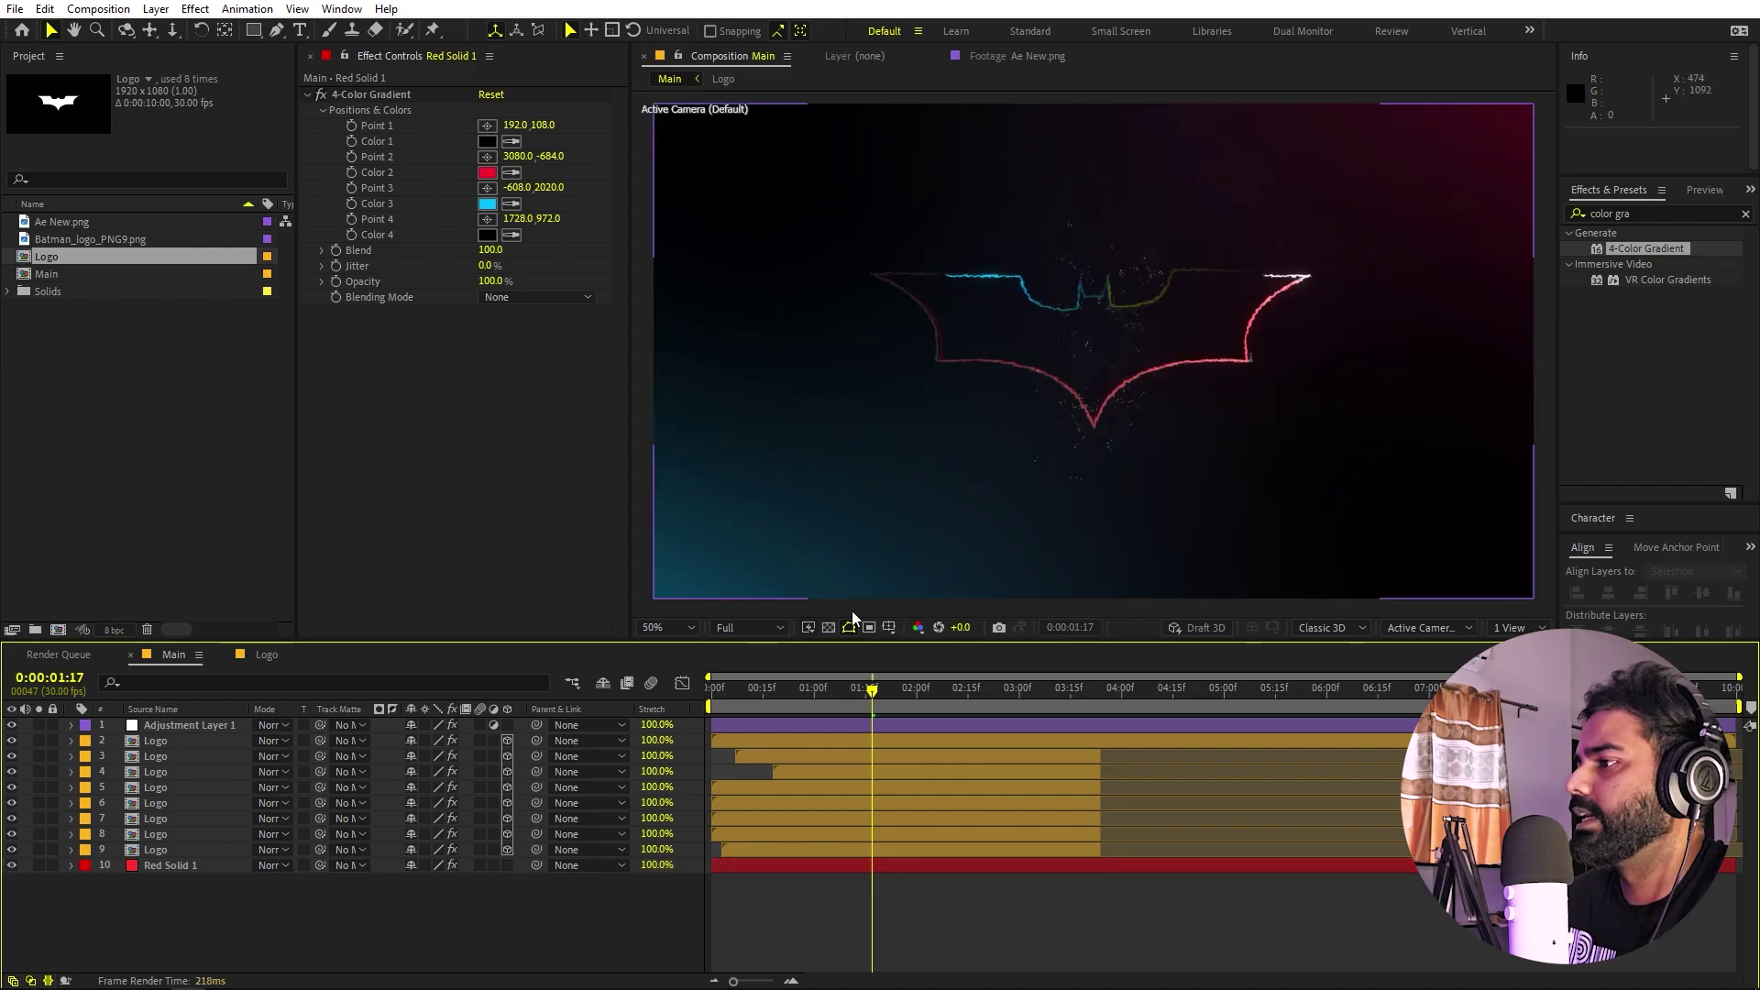
click(667, 627)
click(683, 954)
- Preview the animation, then set the preview resolution to Full
key(Home)
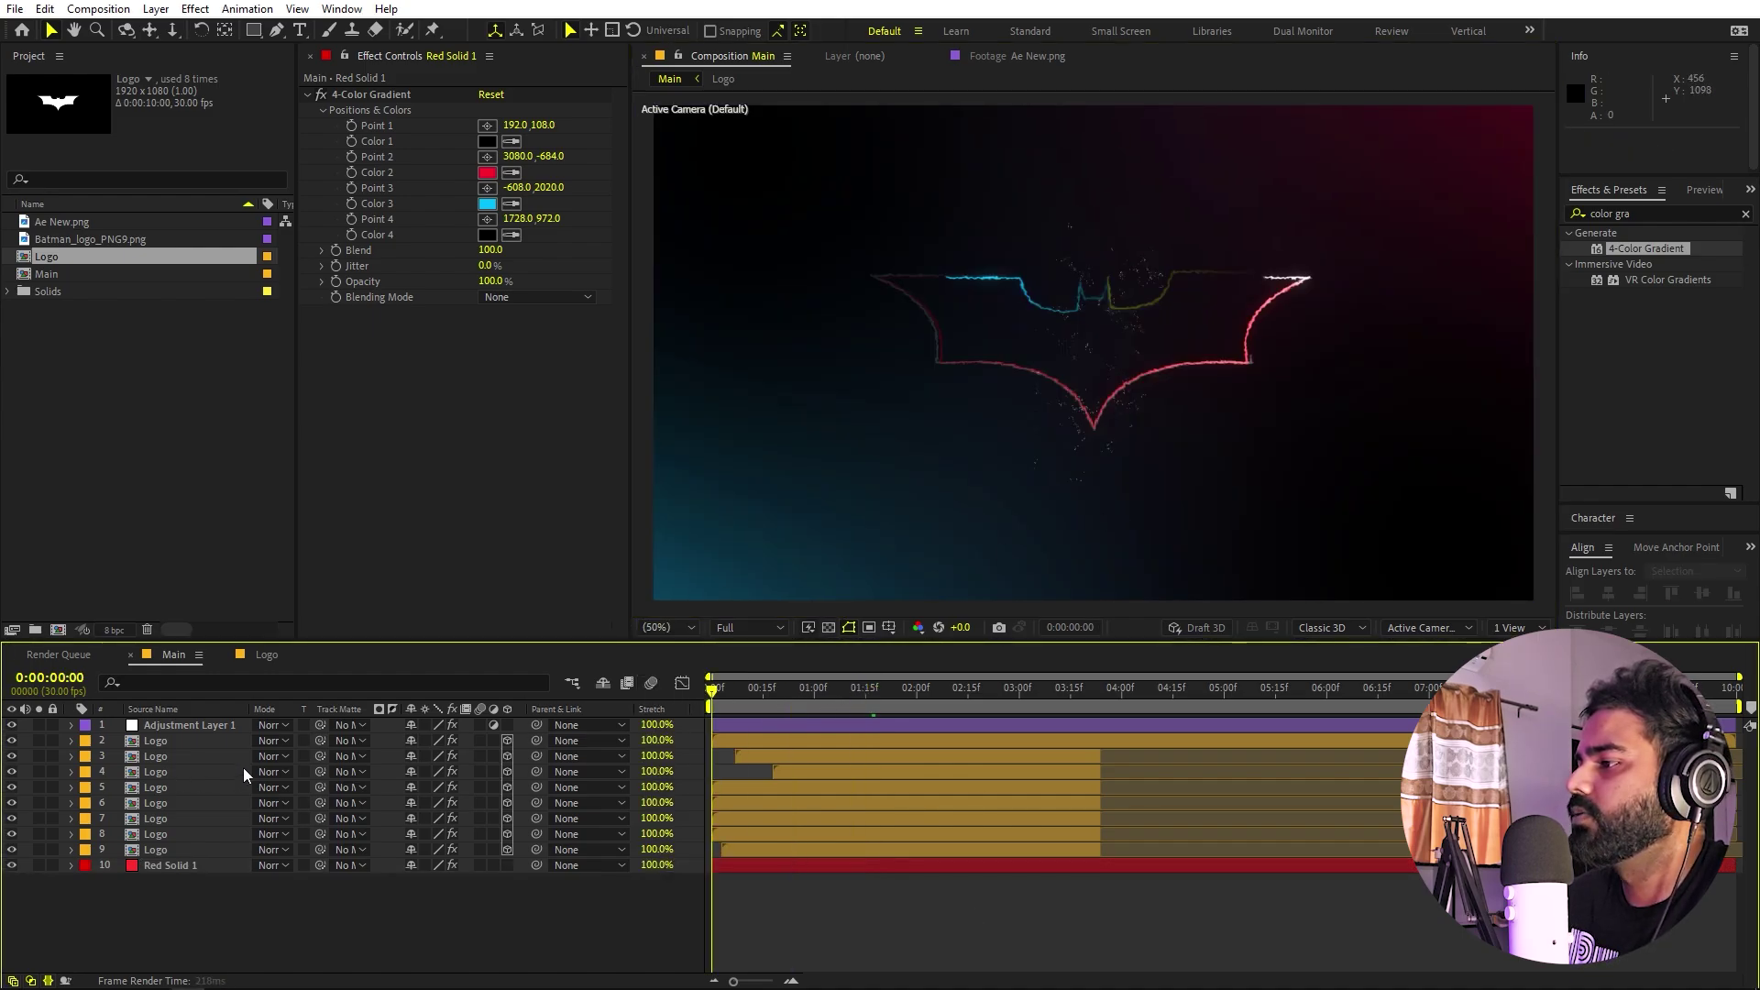
key(space)
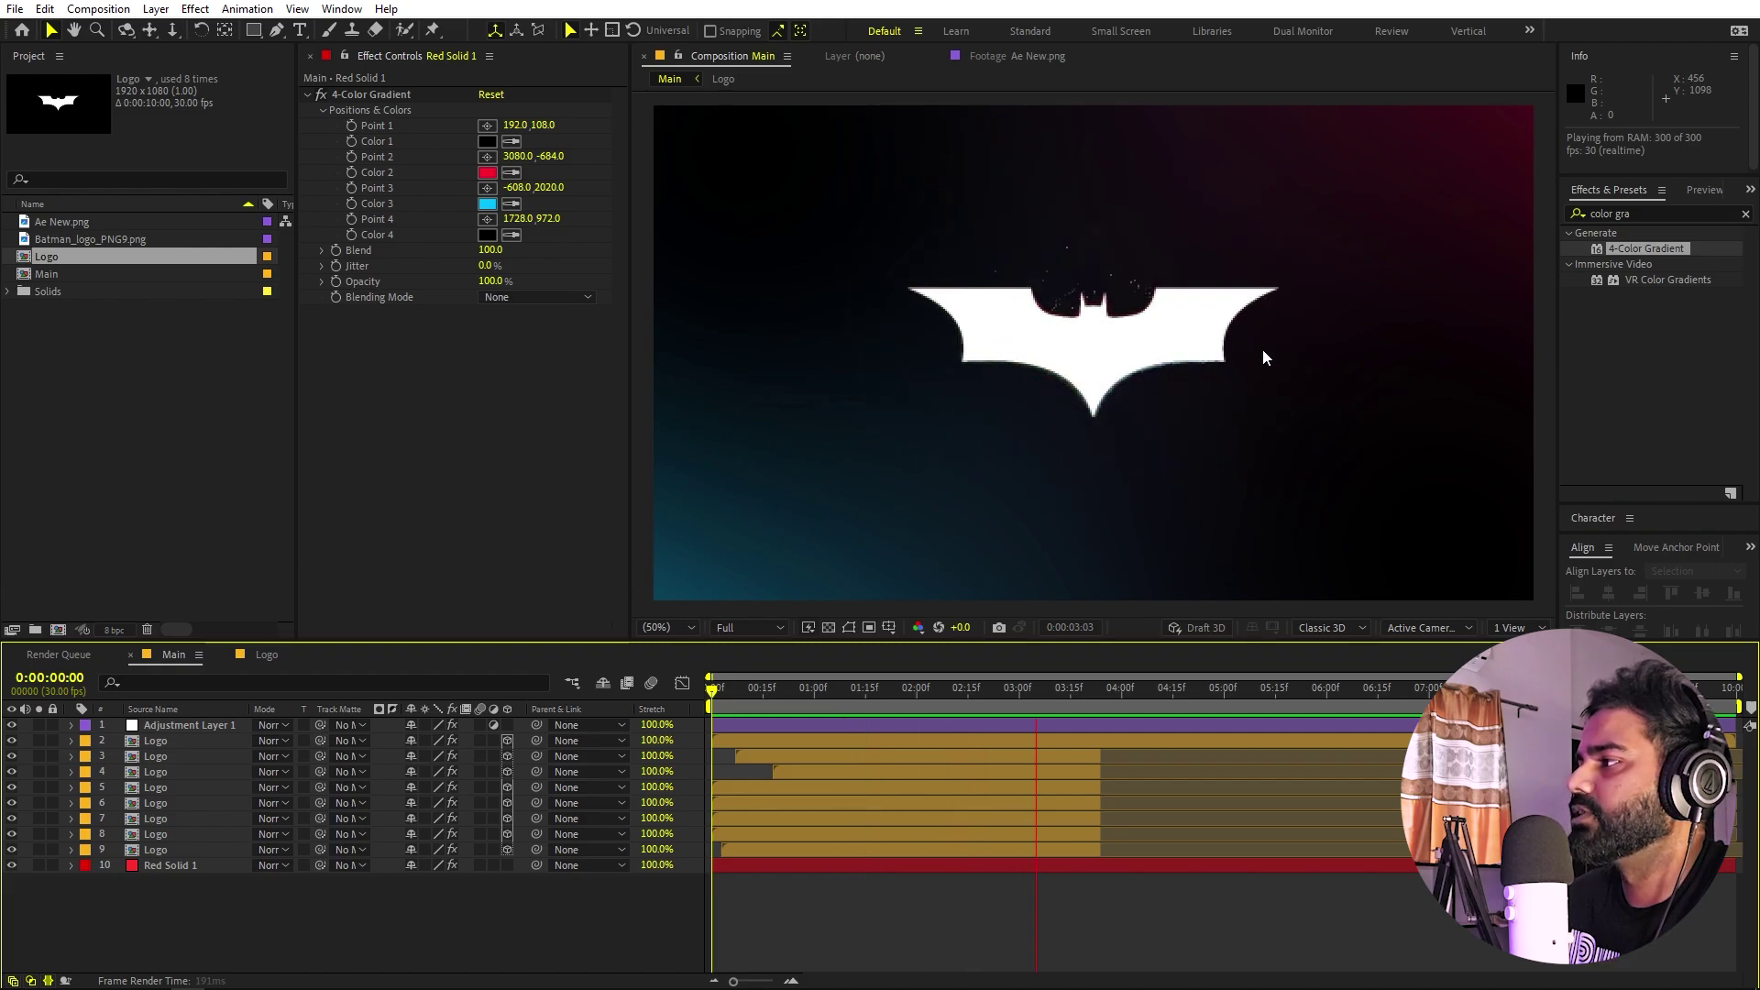
key(space)
click(1703, 190)
click(1696, 414)
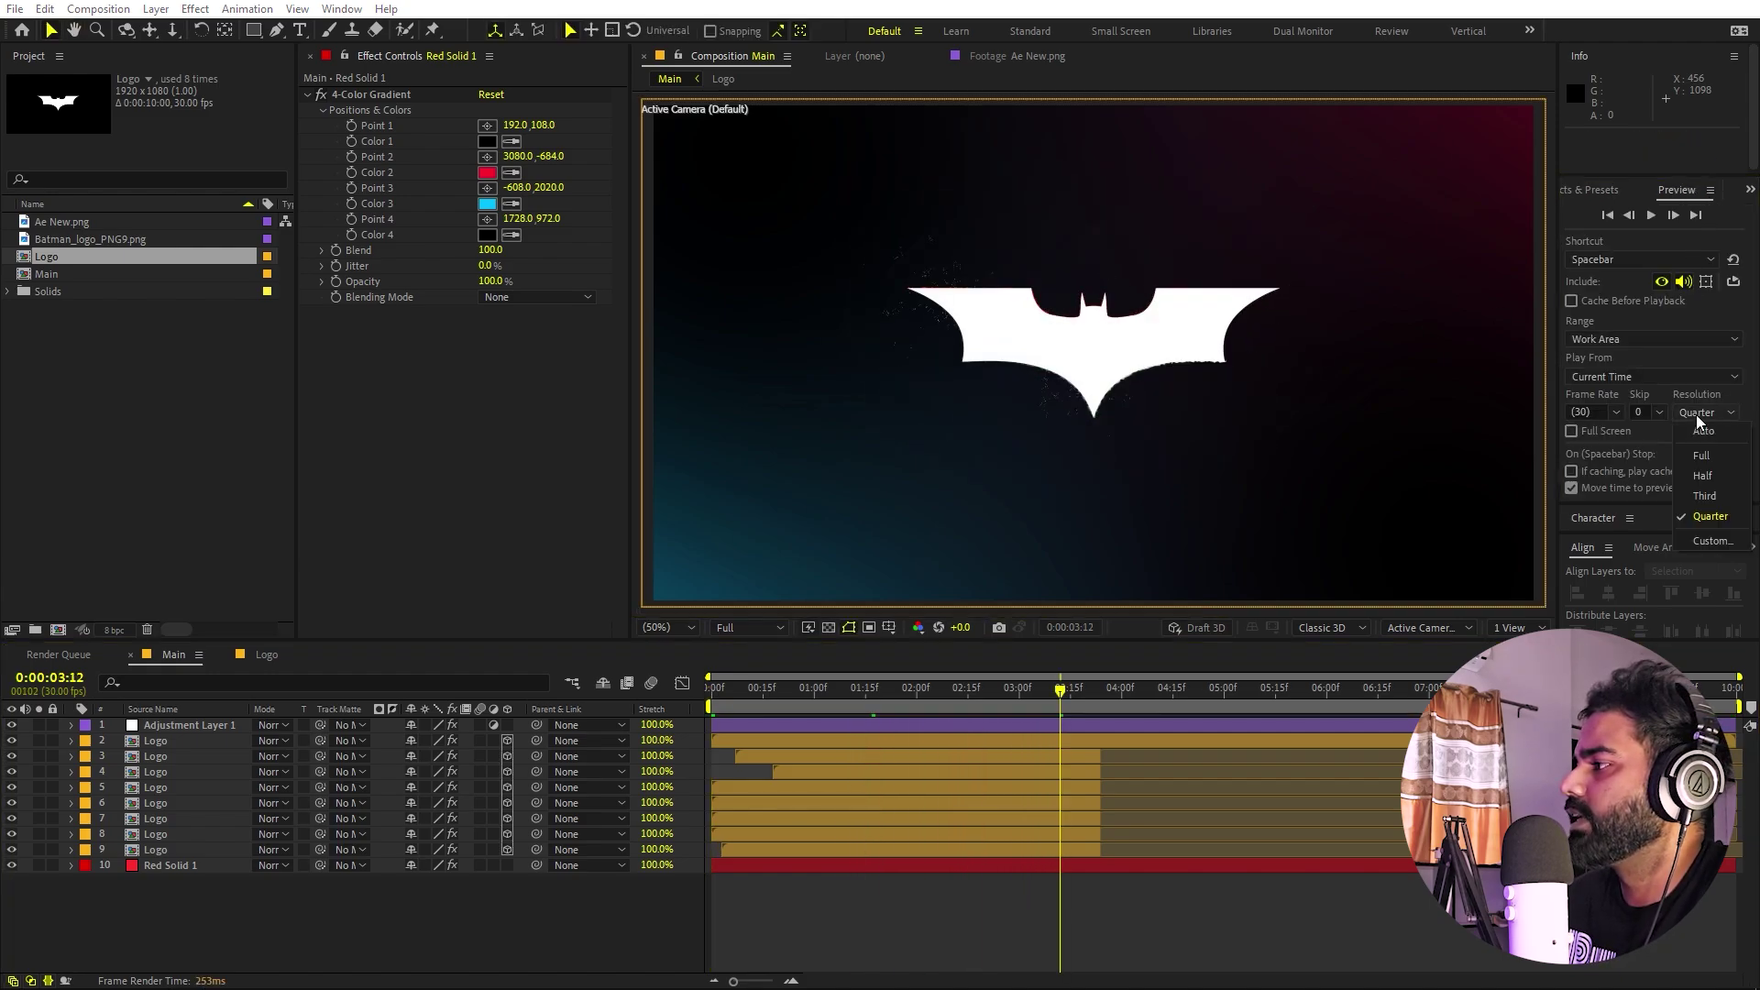
click(1702, 449)
- Preview at full resolution, stop at frame 24, and select the top Logo layer
key(Home)
key(space)
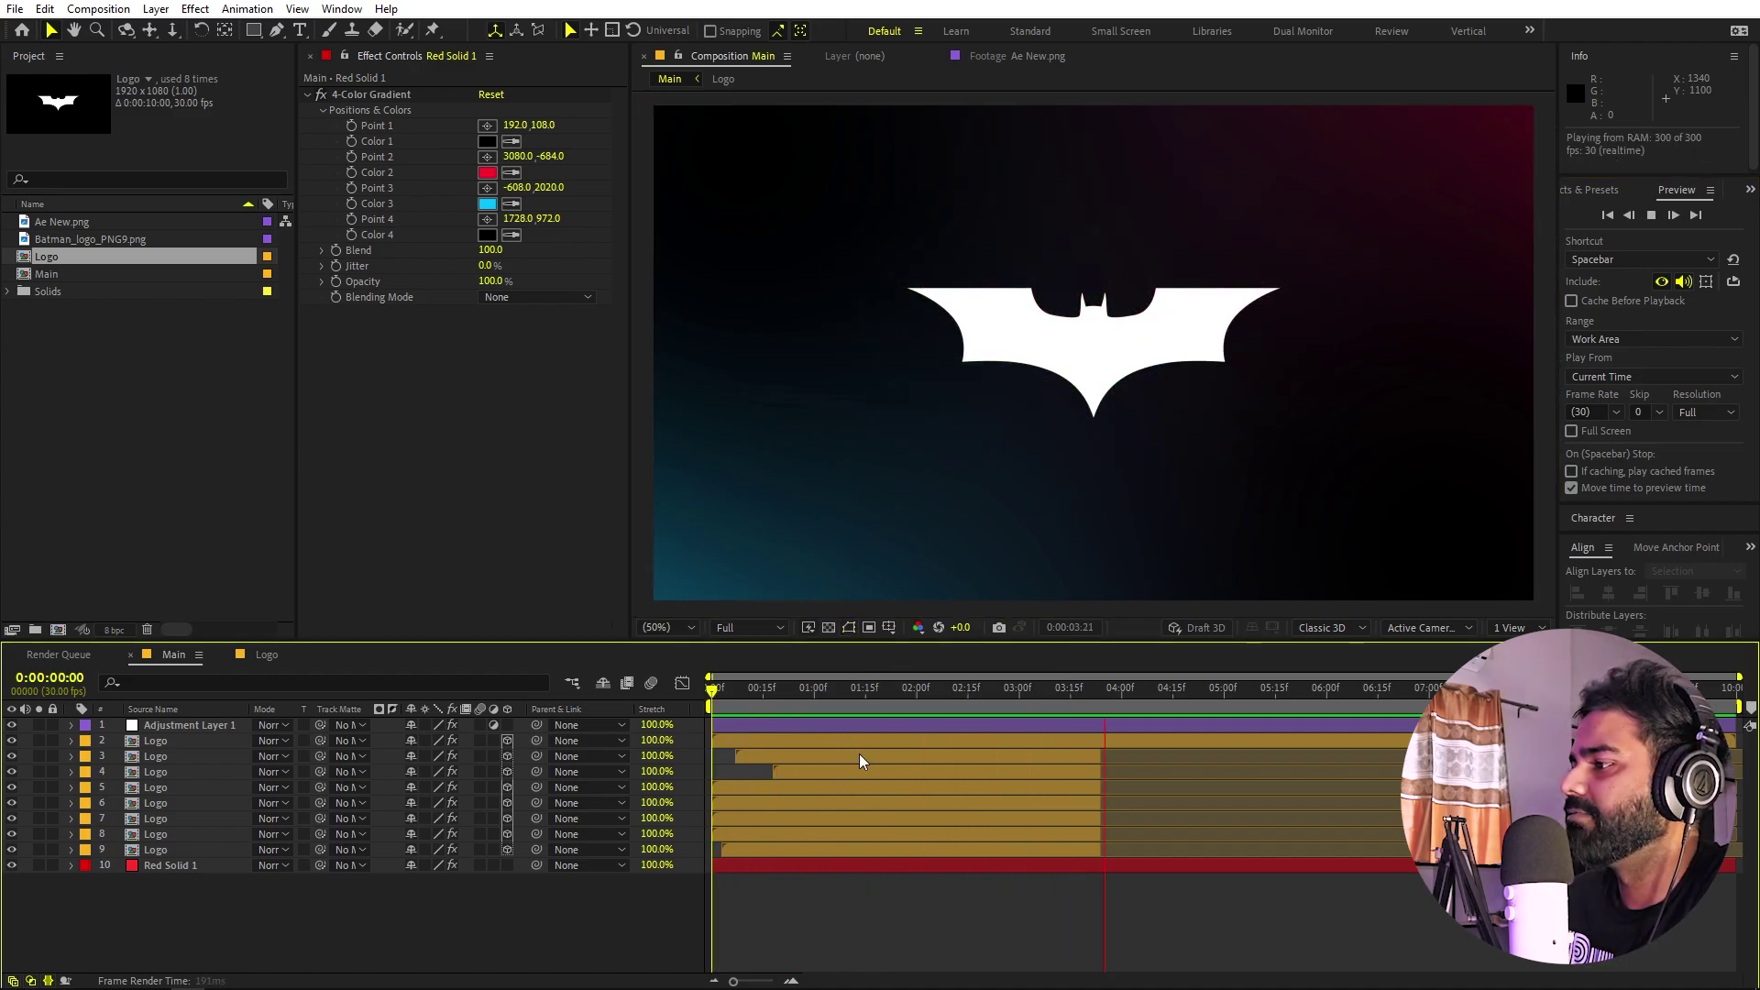
click(795, 697)
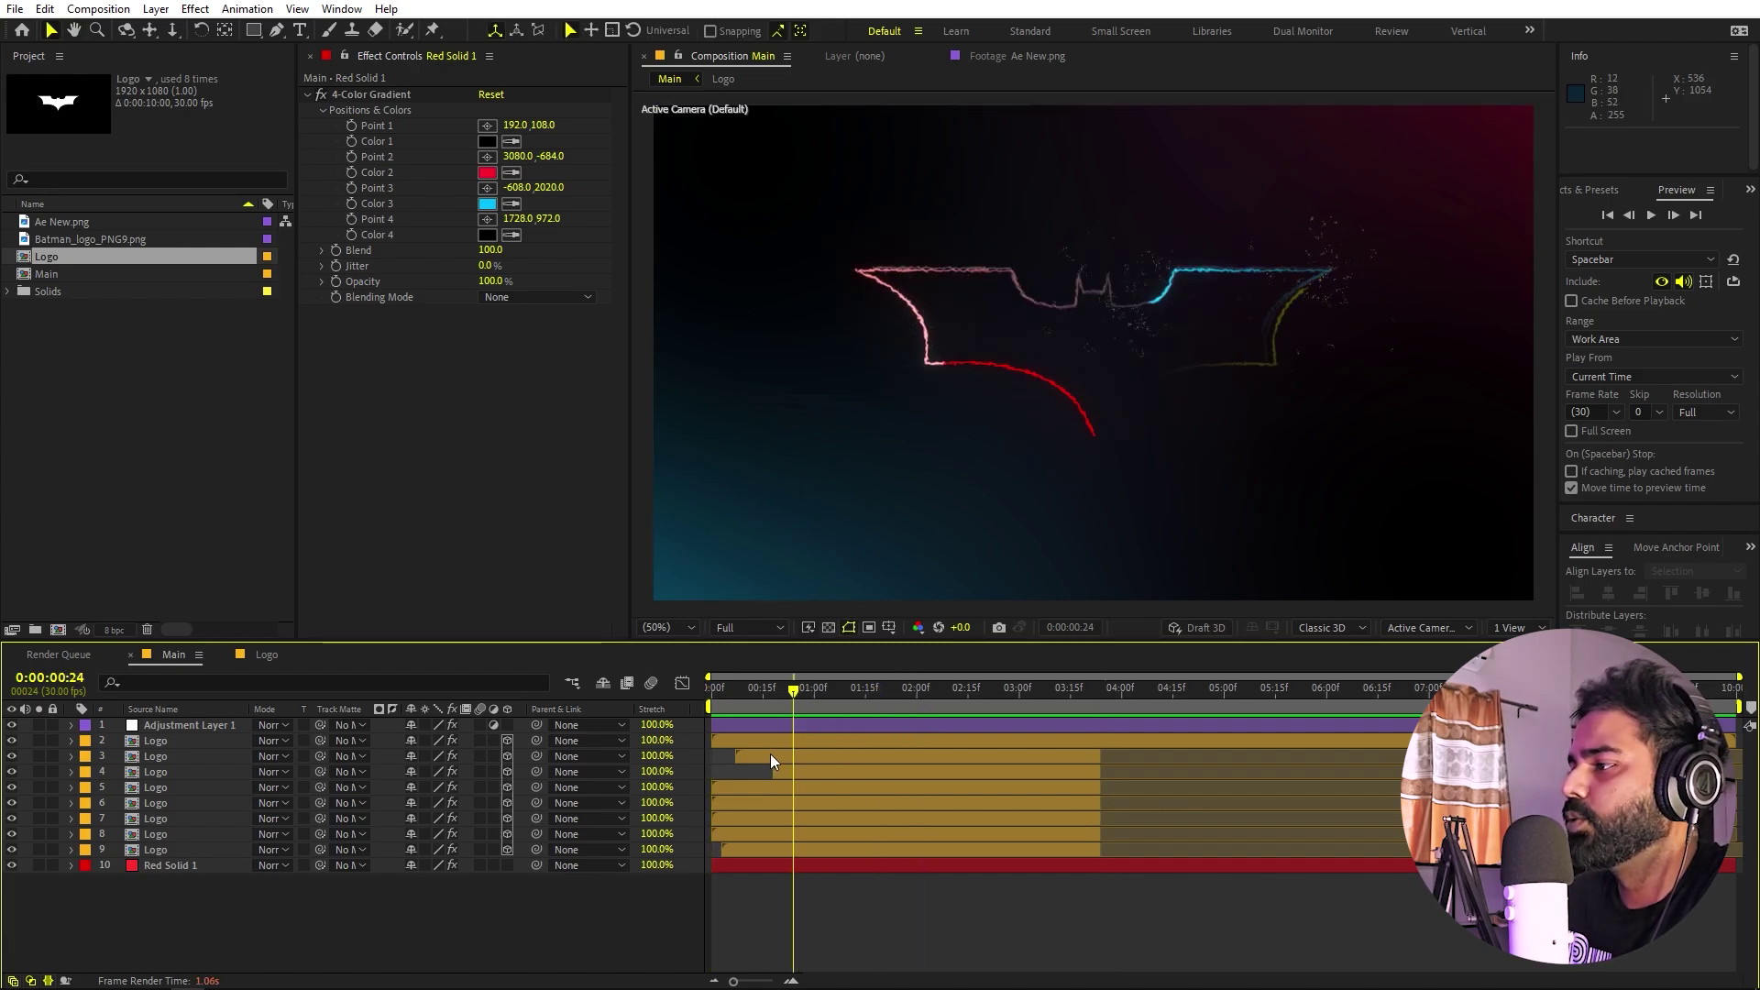
click(772, 744)
- Duplicate Logo layers 2–4, delay the copies slightly, and raise their 30% opacity keyframes to 100%
shift+click(783, 772)
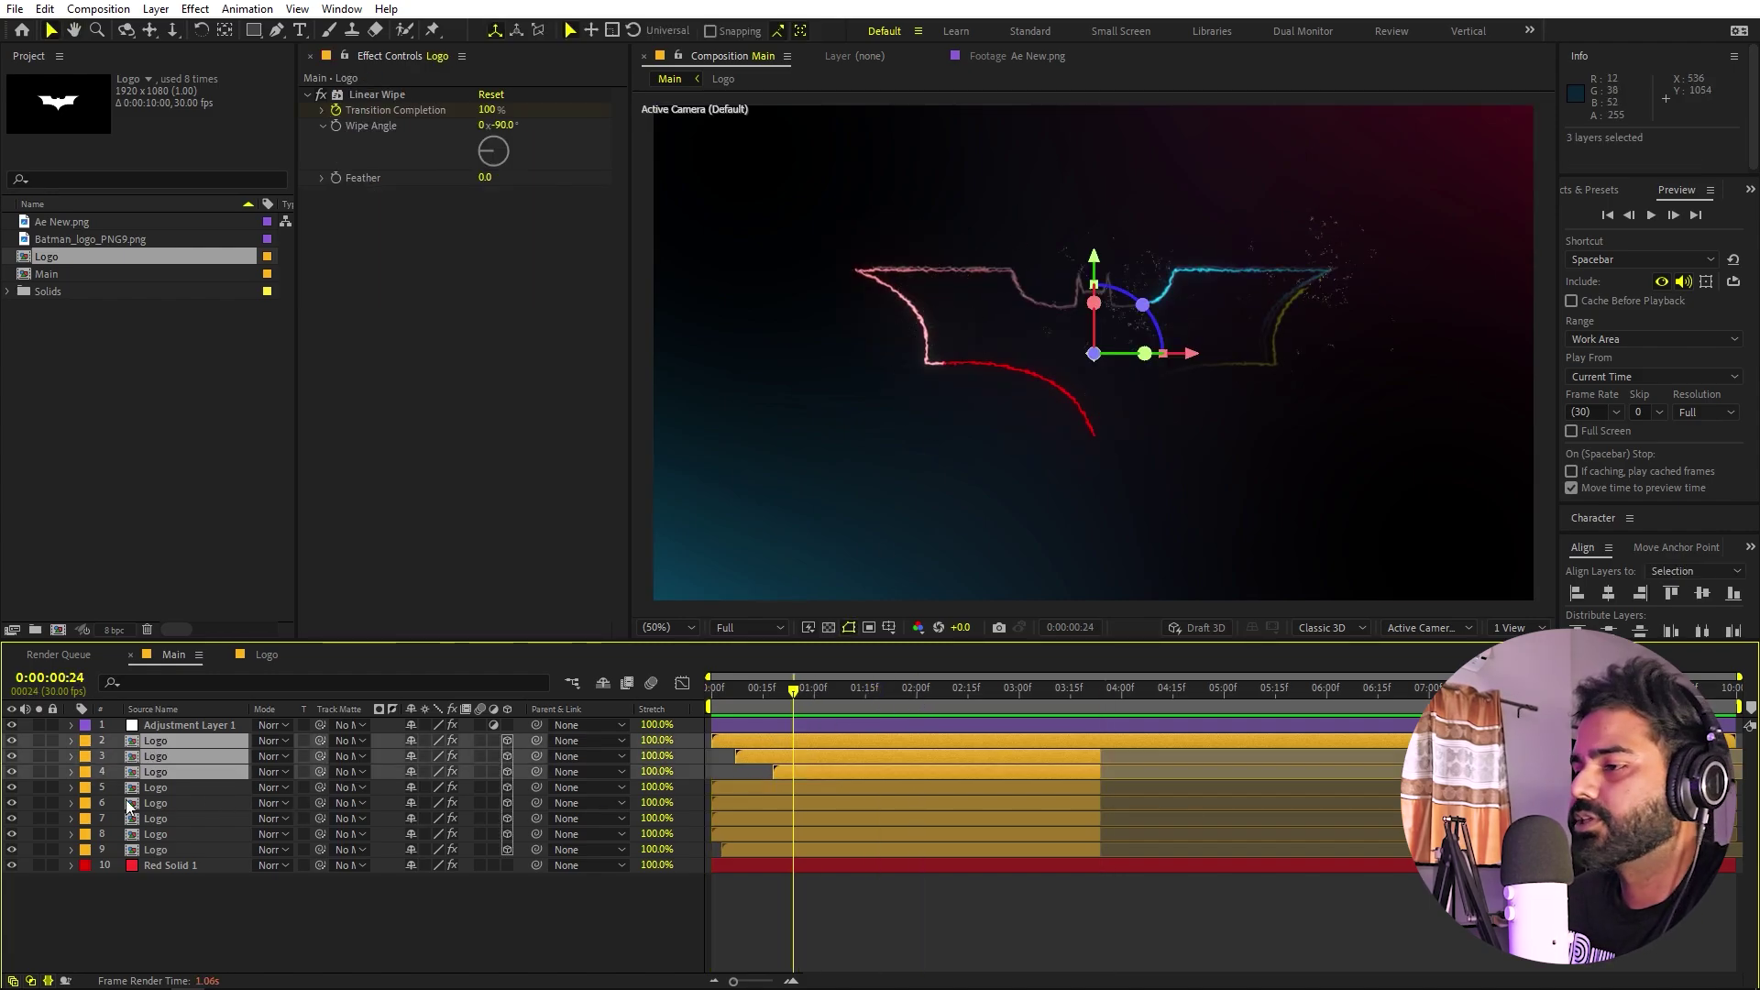
key(ctrl+d)
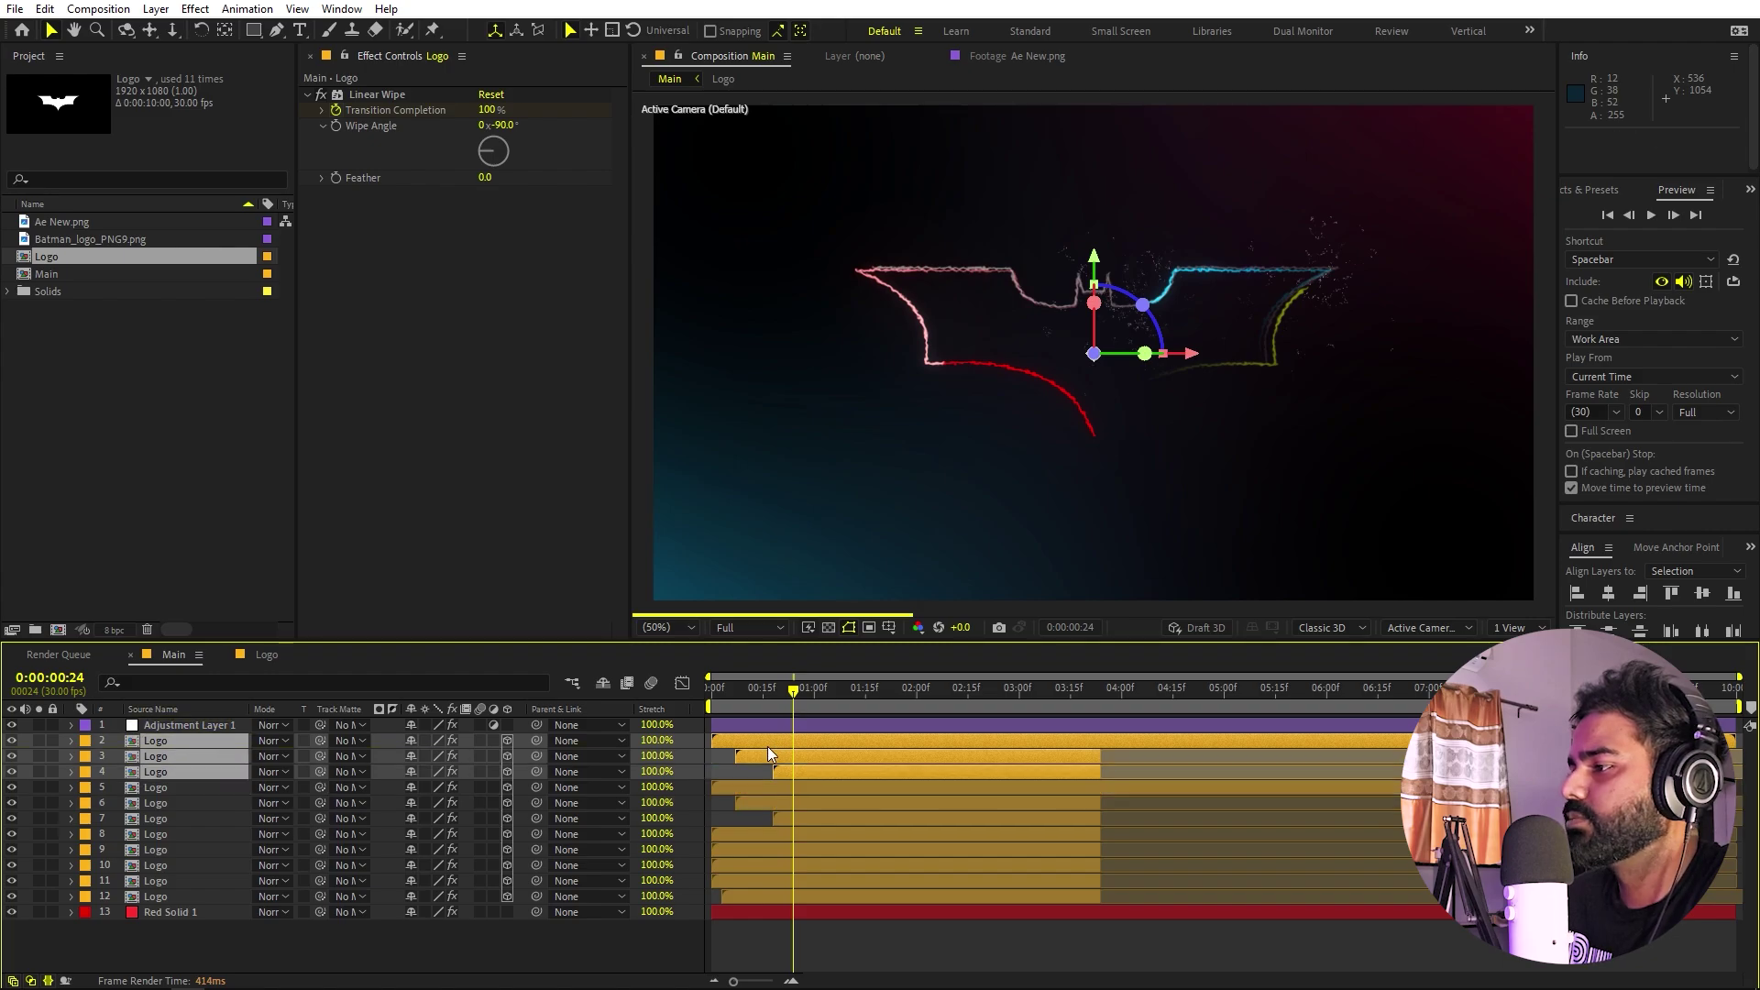
drag(768, 748, 893, 696)
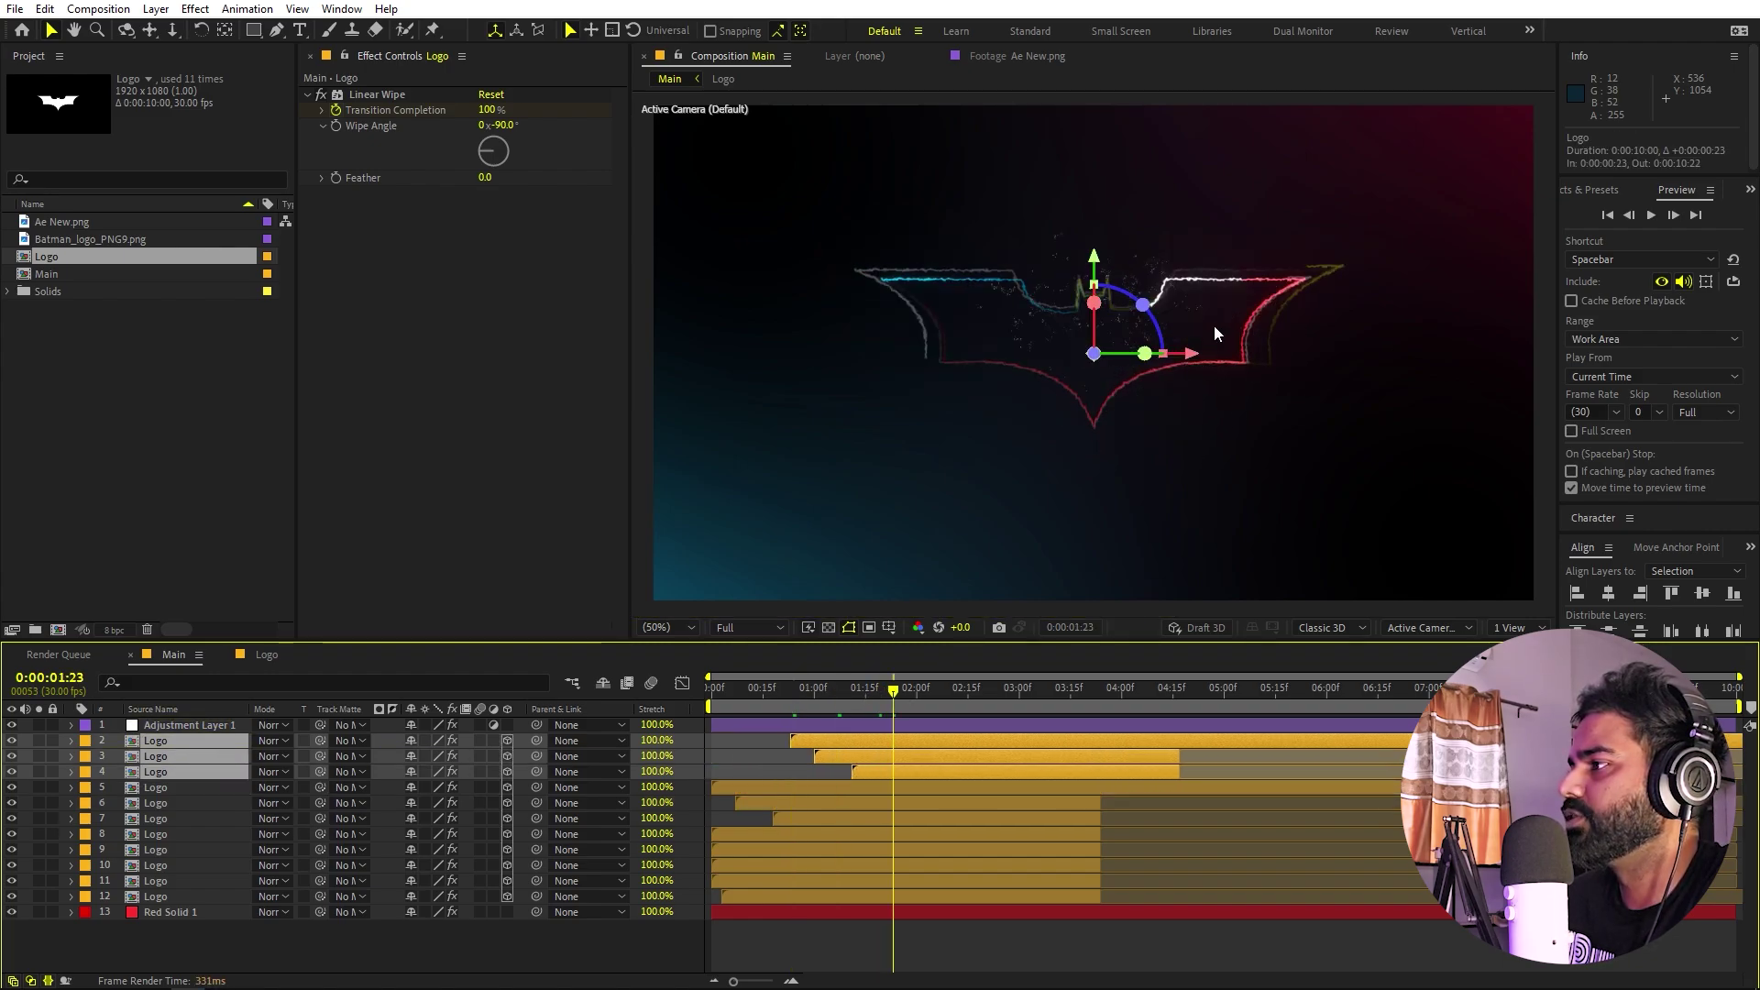
key(t)
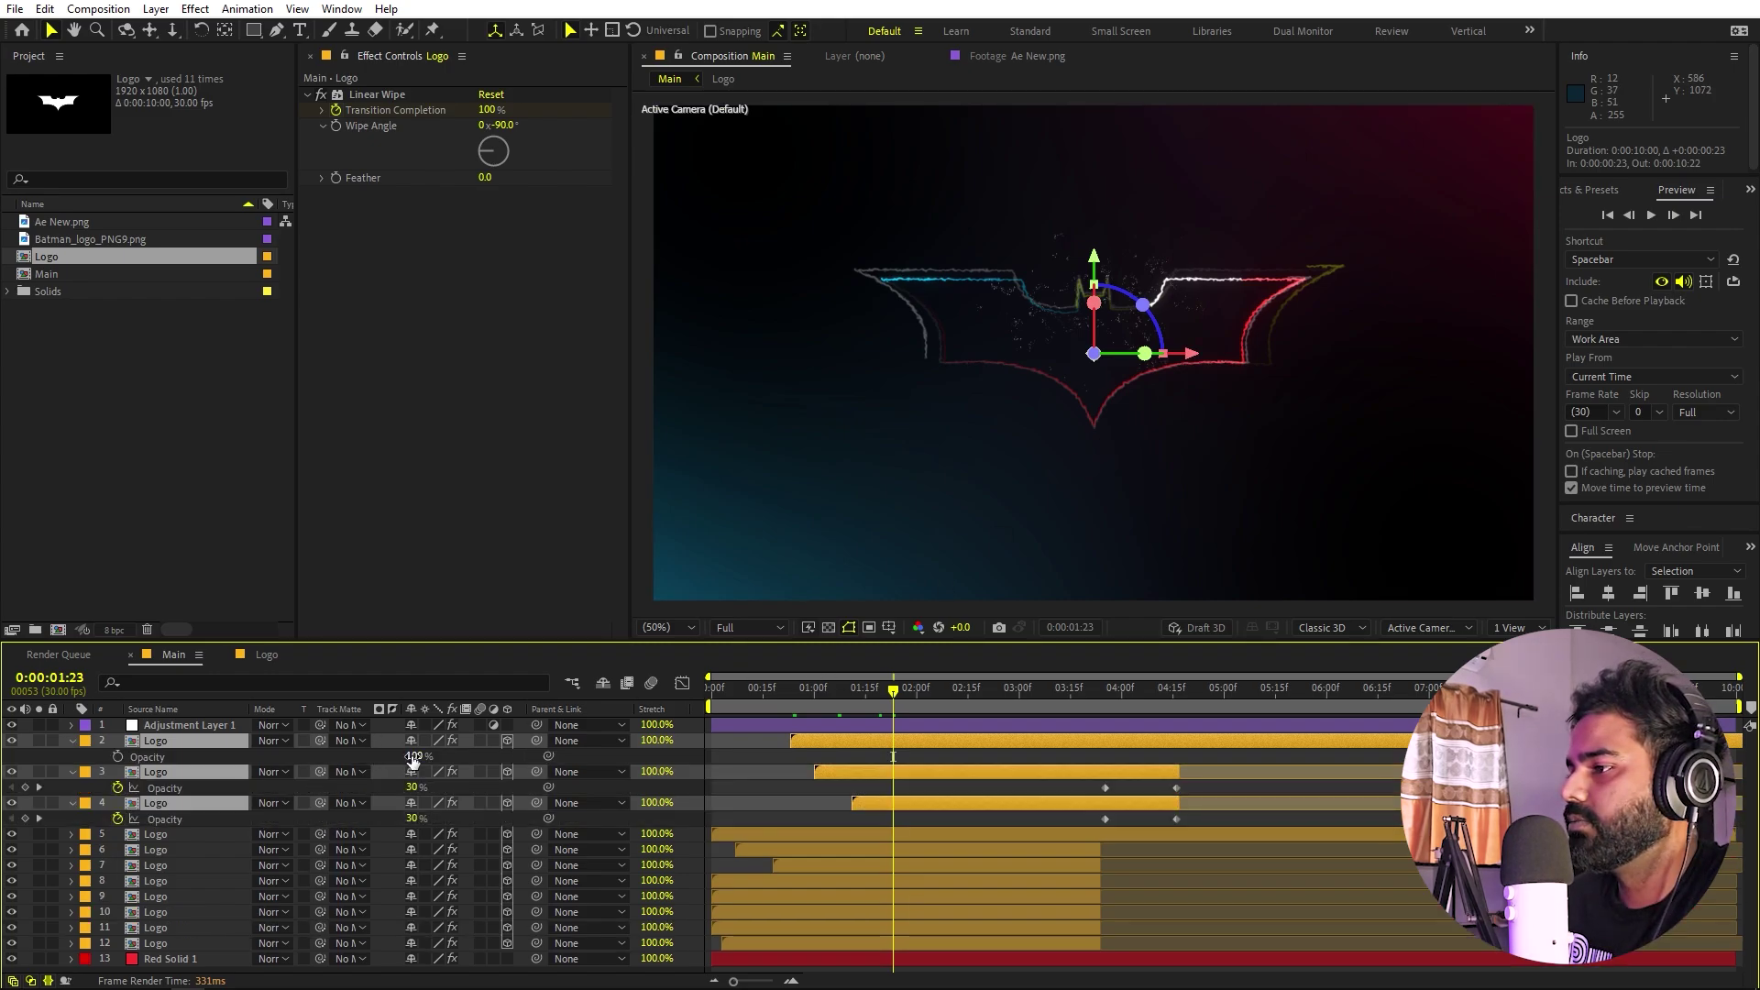
click(1067, 781)
click(1104, 688)
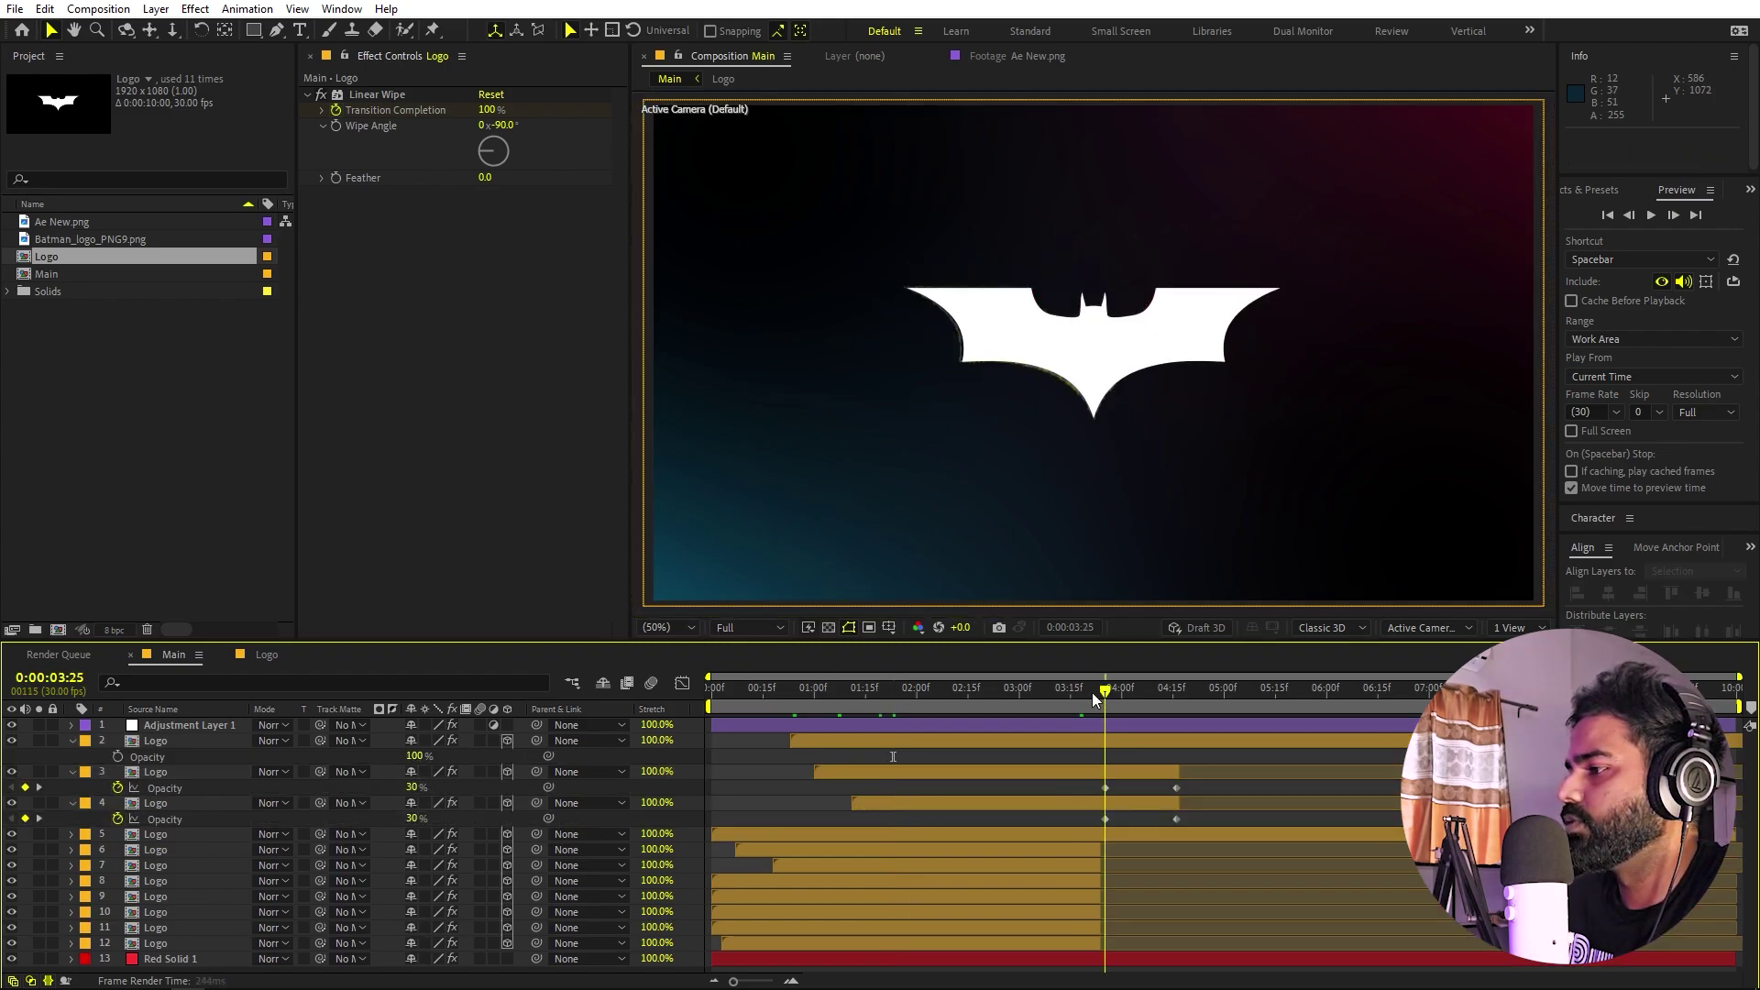
drag(414, 787, 778, 691)
- Preview the result and stop on the logo mid-wipe at 3:03
click(910, 701)
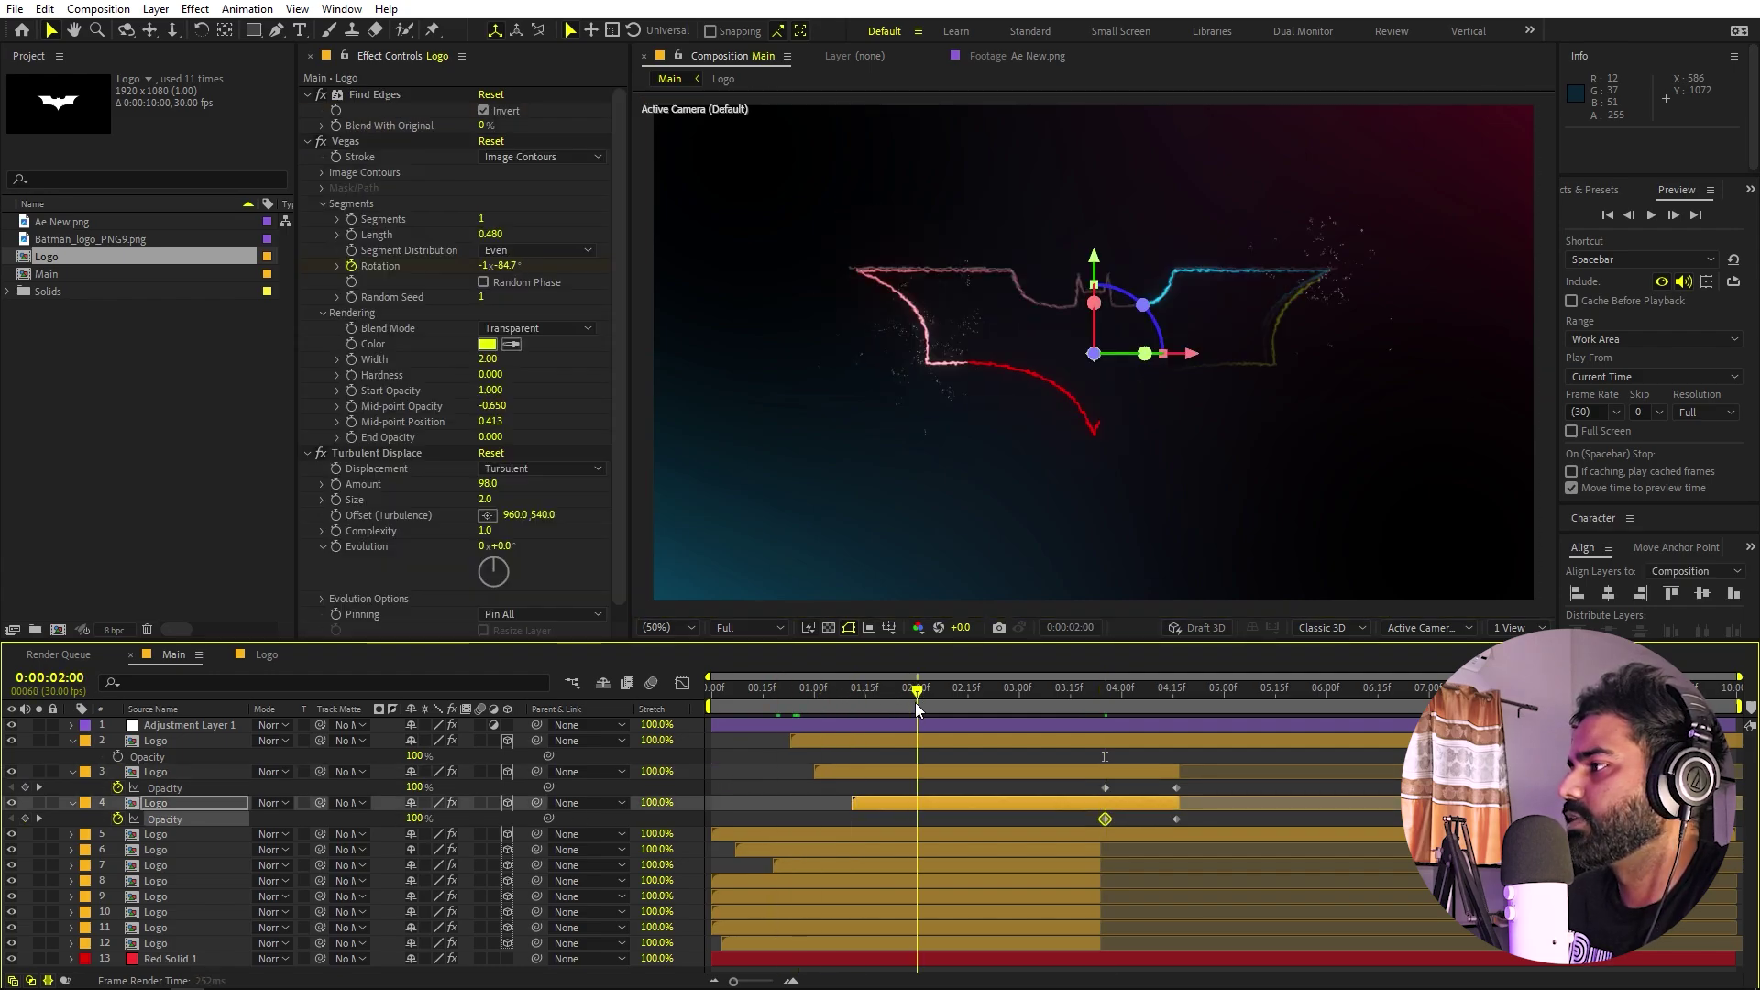
click(1179, 404)
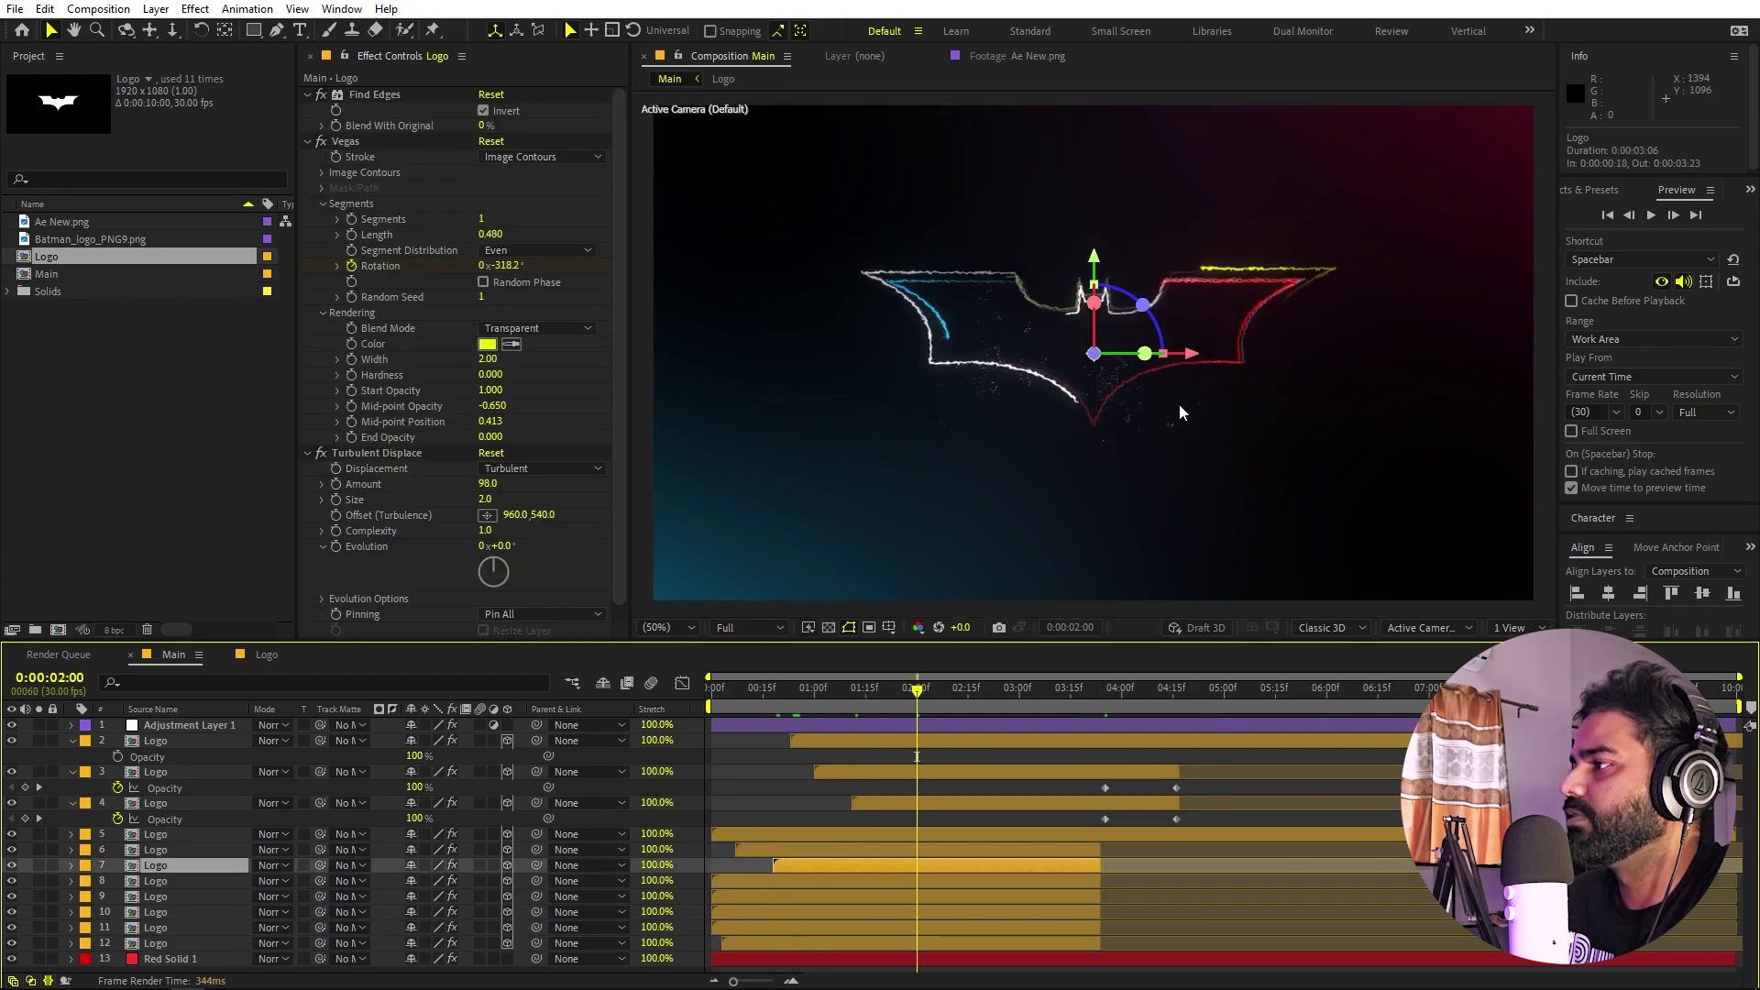
click(1301, 783)
key(space)
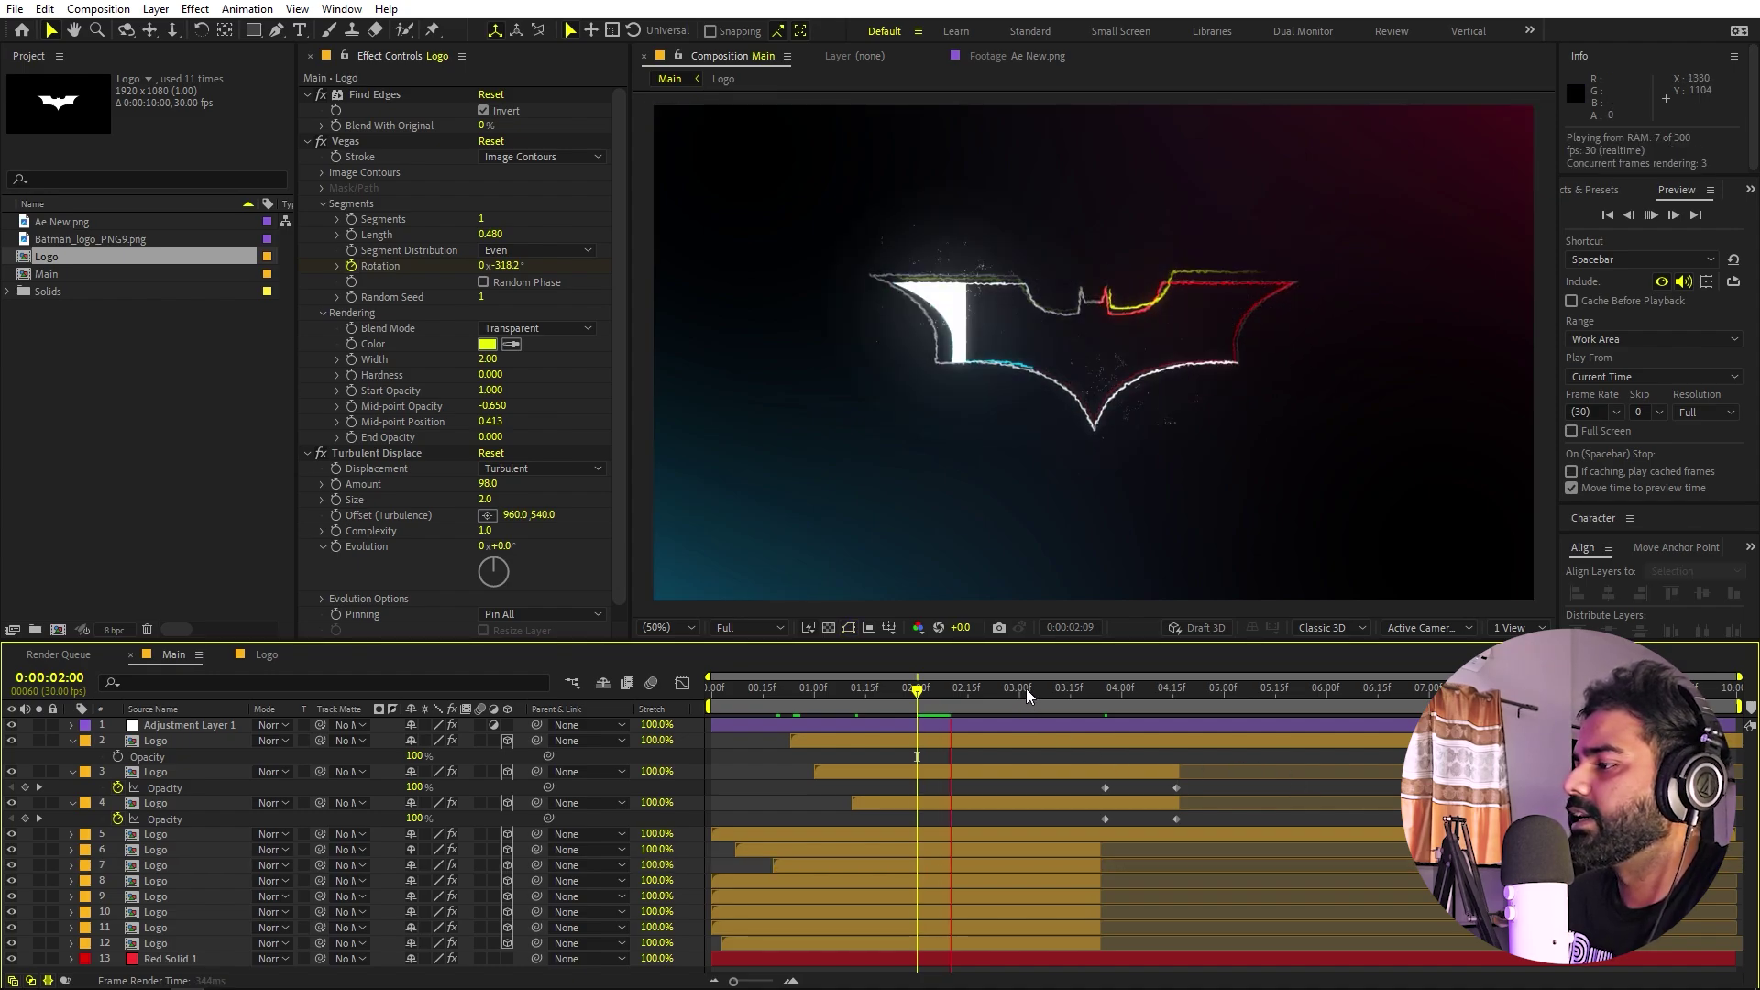
click(914, 696)
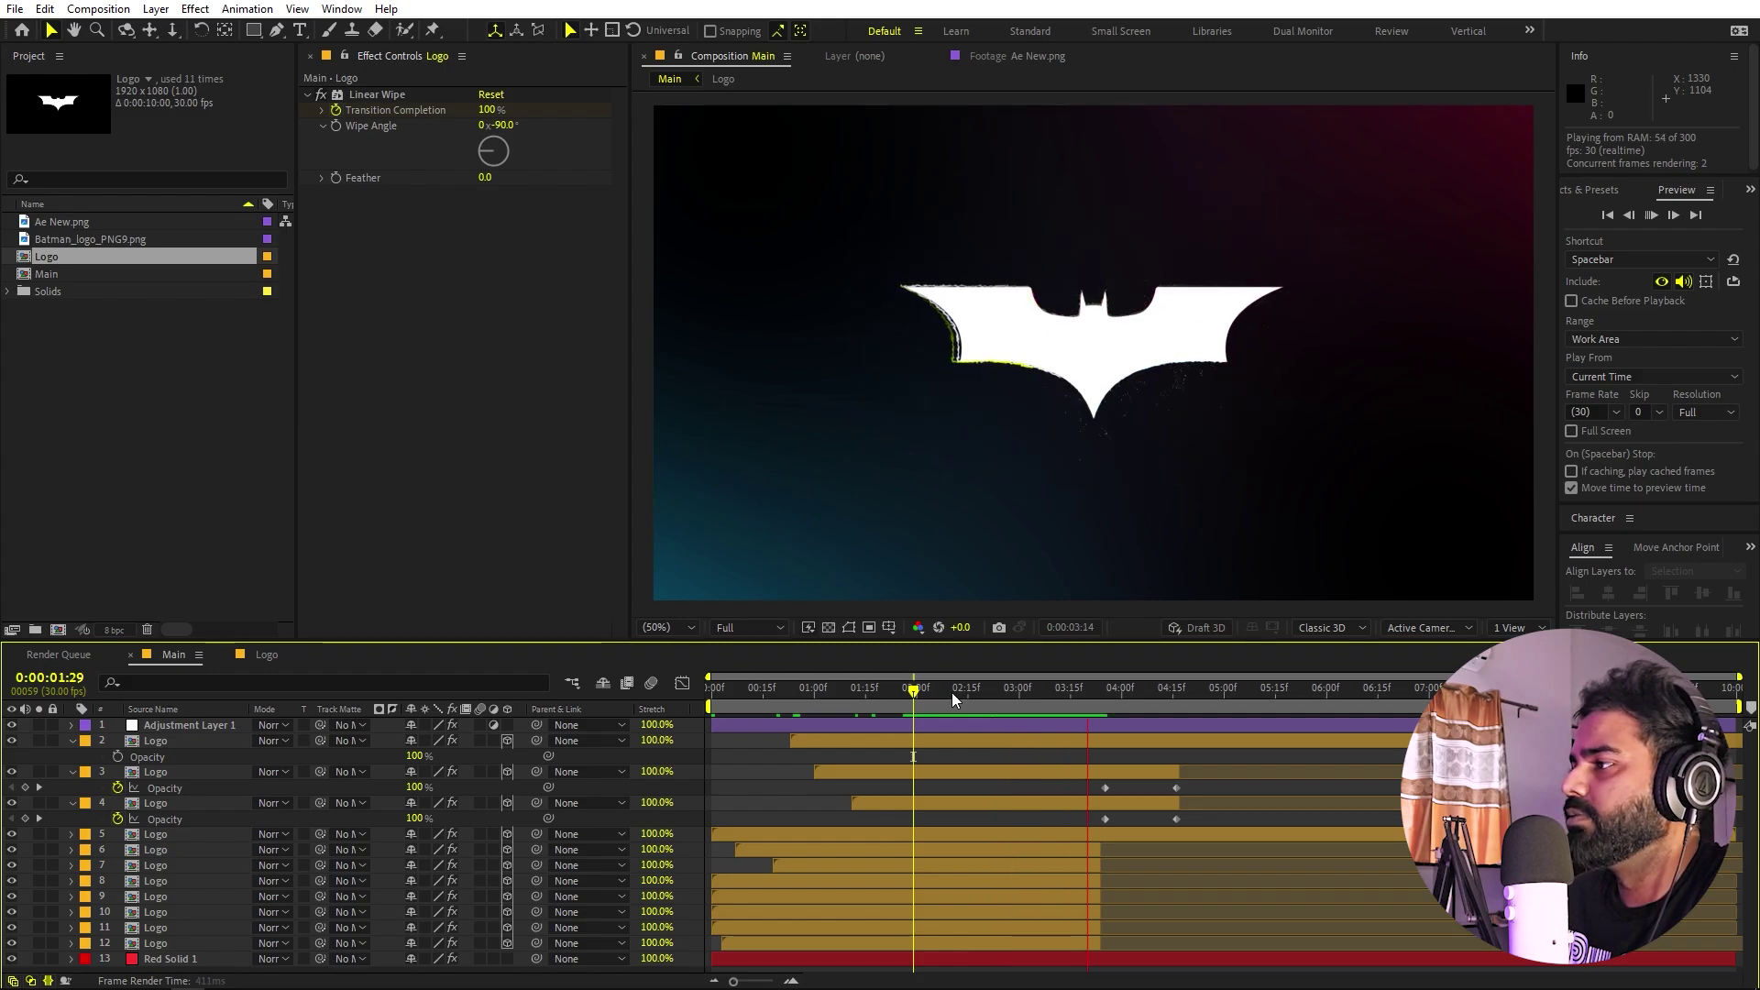
click(1063, 687)
click(1032, 687)
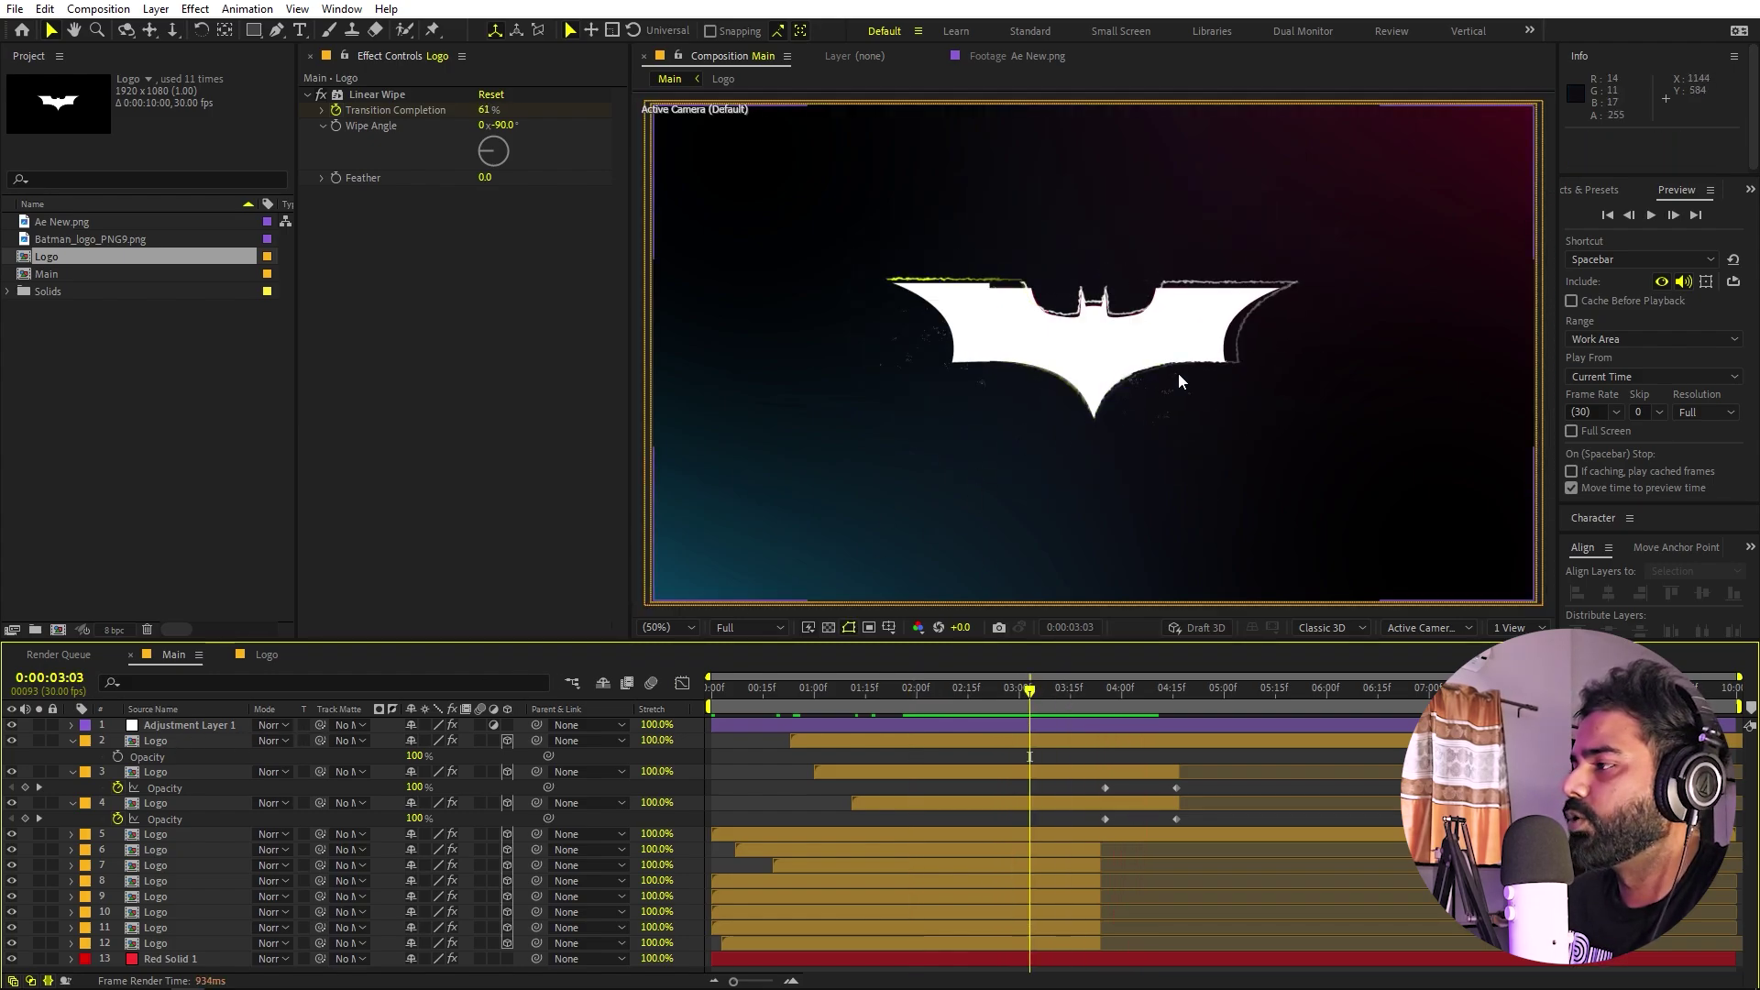
- Add Ae New.png to the Logo pre-comp, scale it to 29.9%, and return to Main
double_click(185, 741)
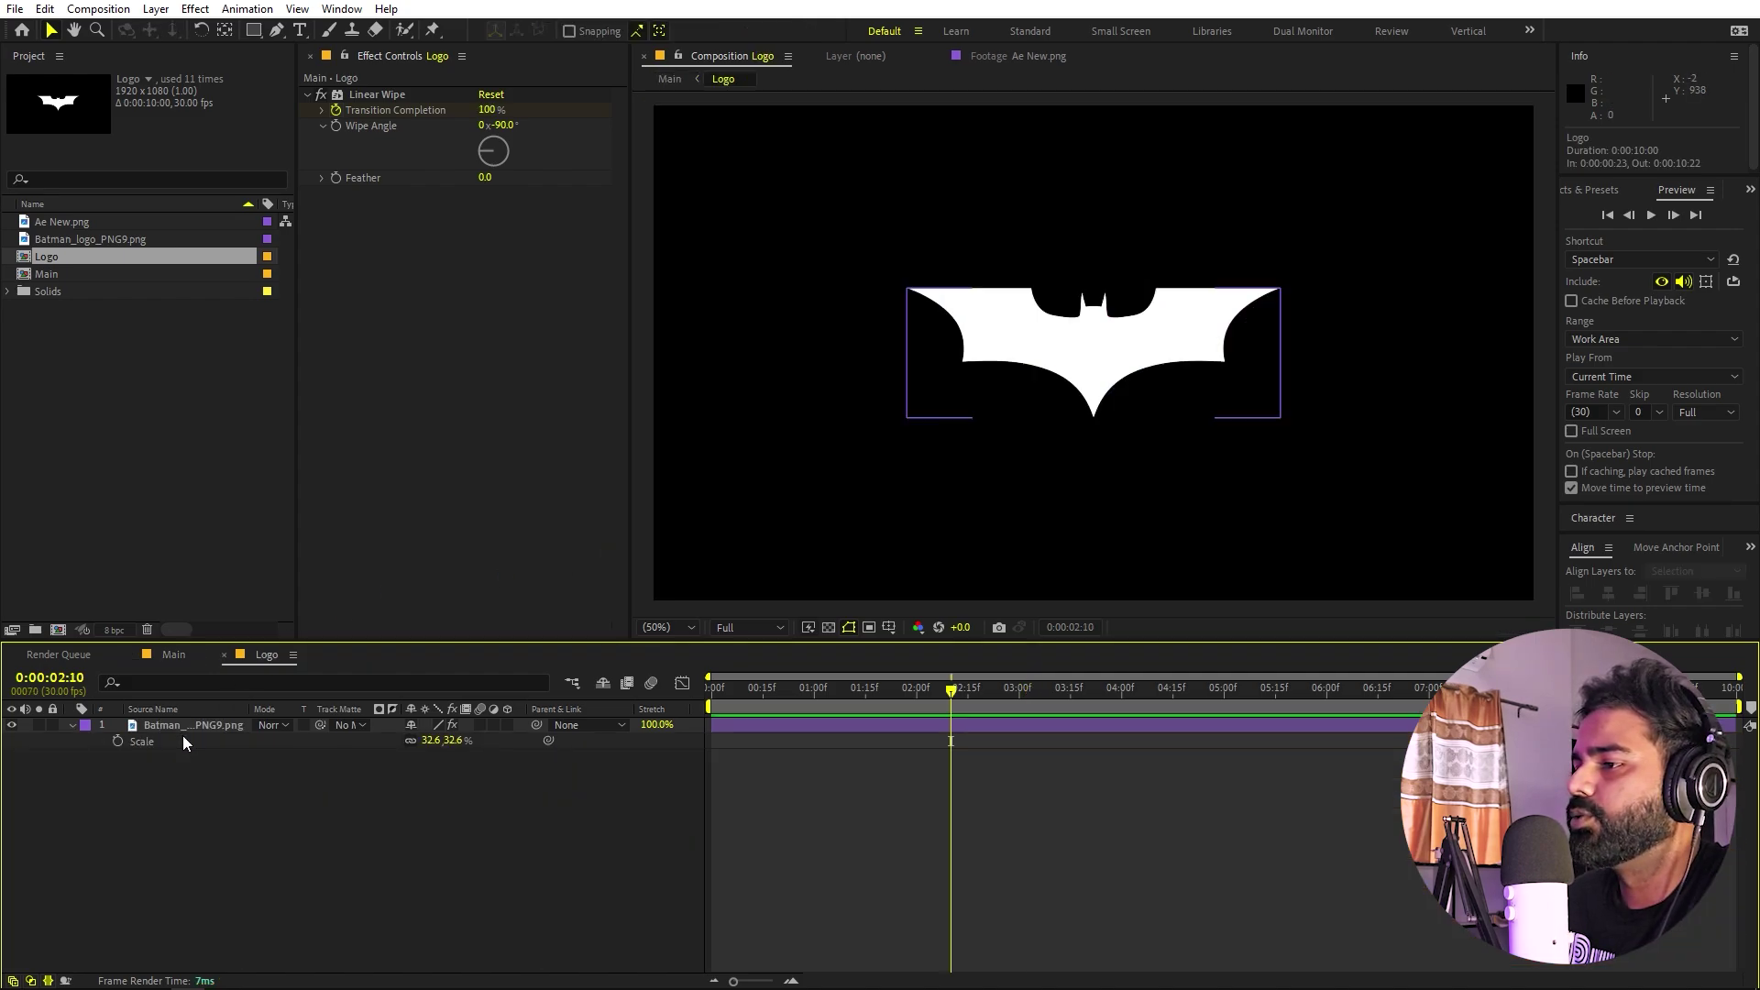
click(60, 186)
click(74, 223)
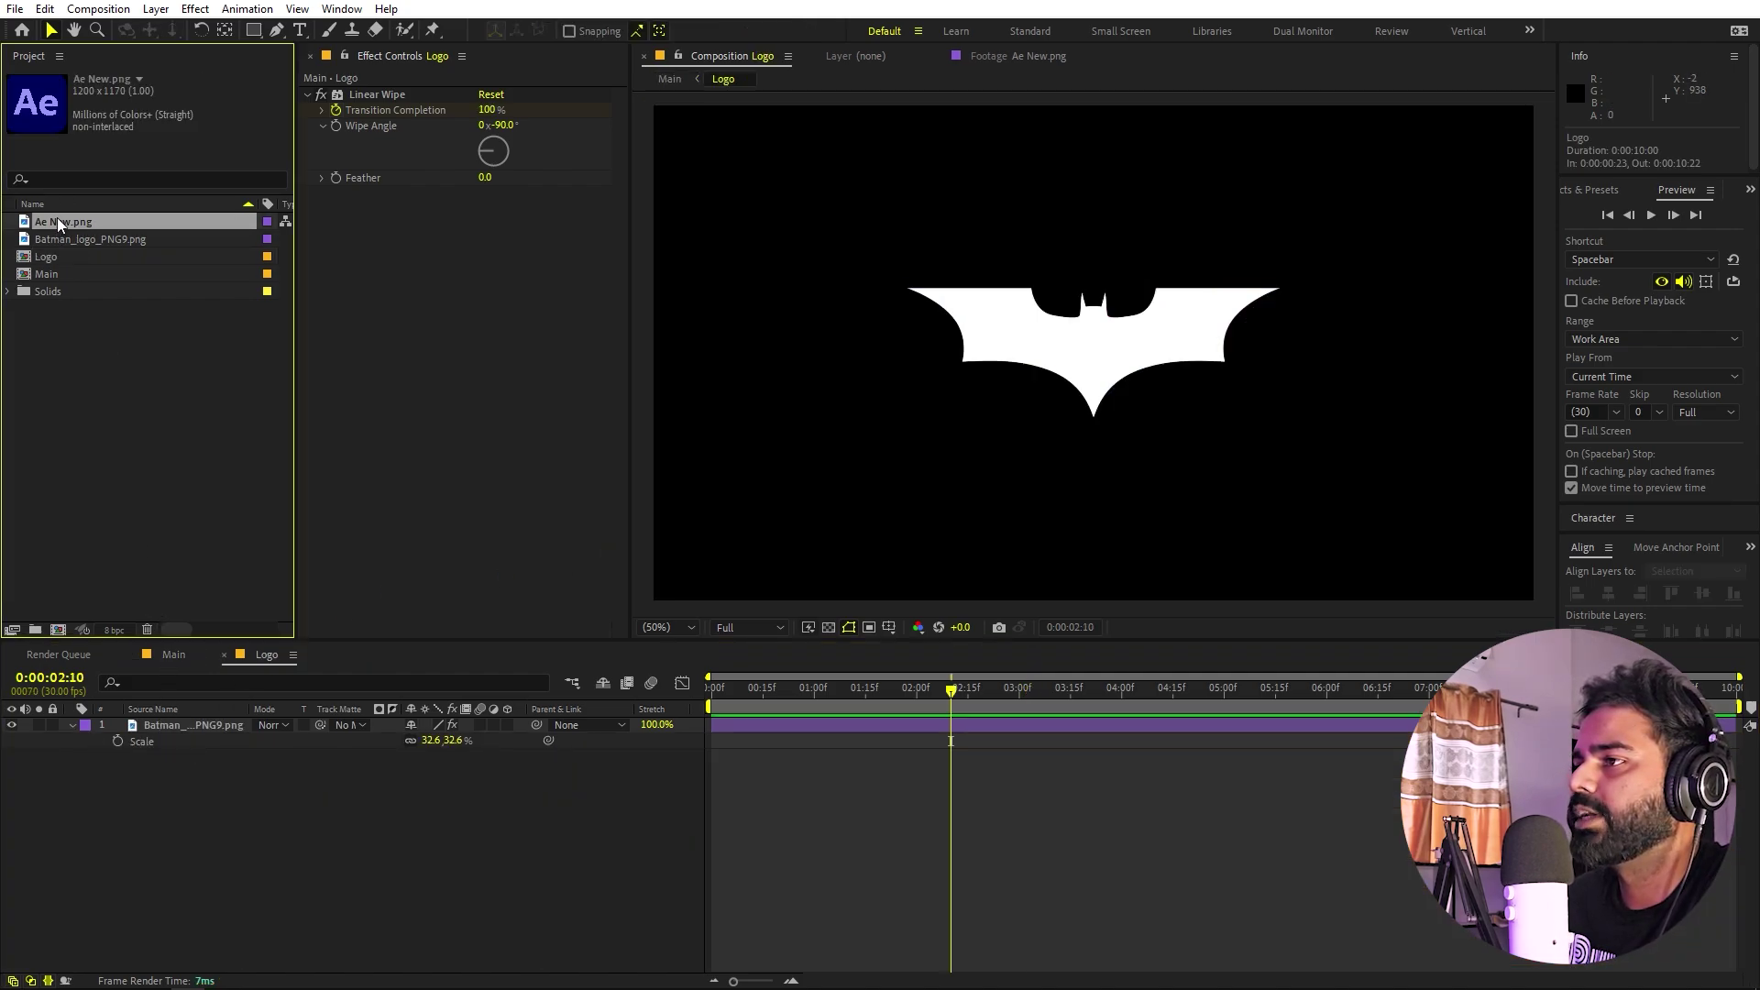
drag(57, 221, 147, 720)
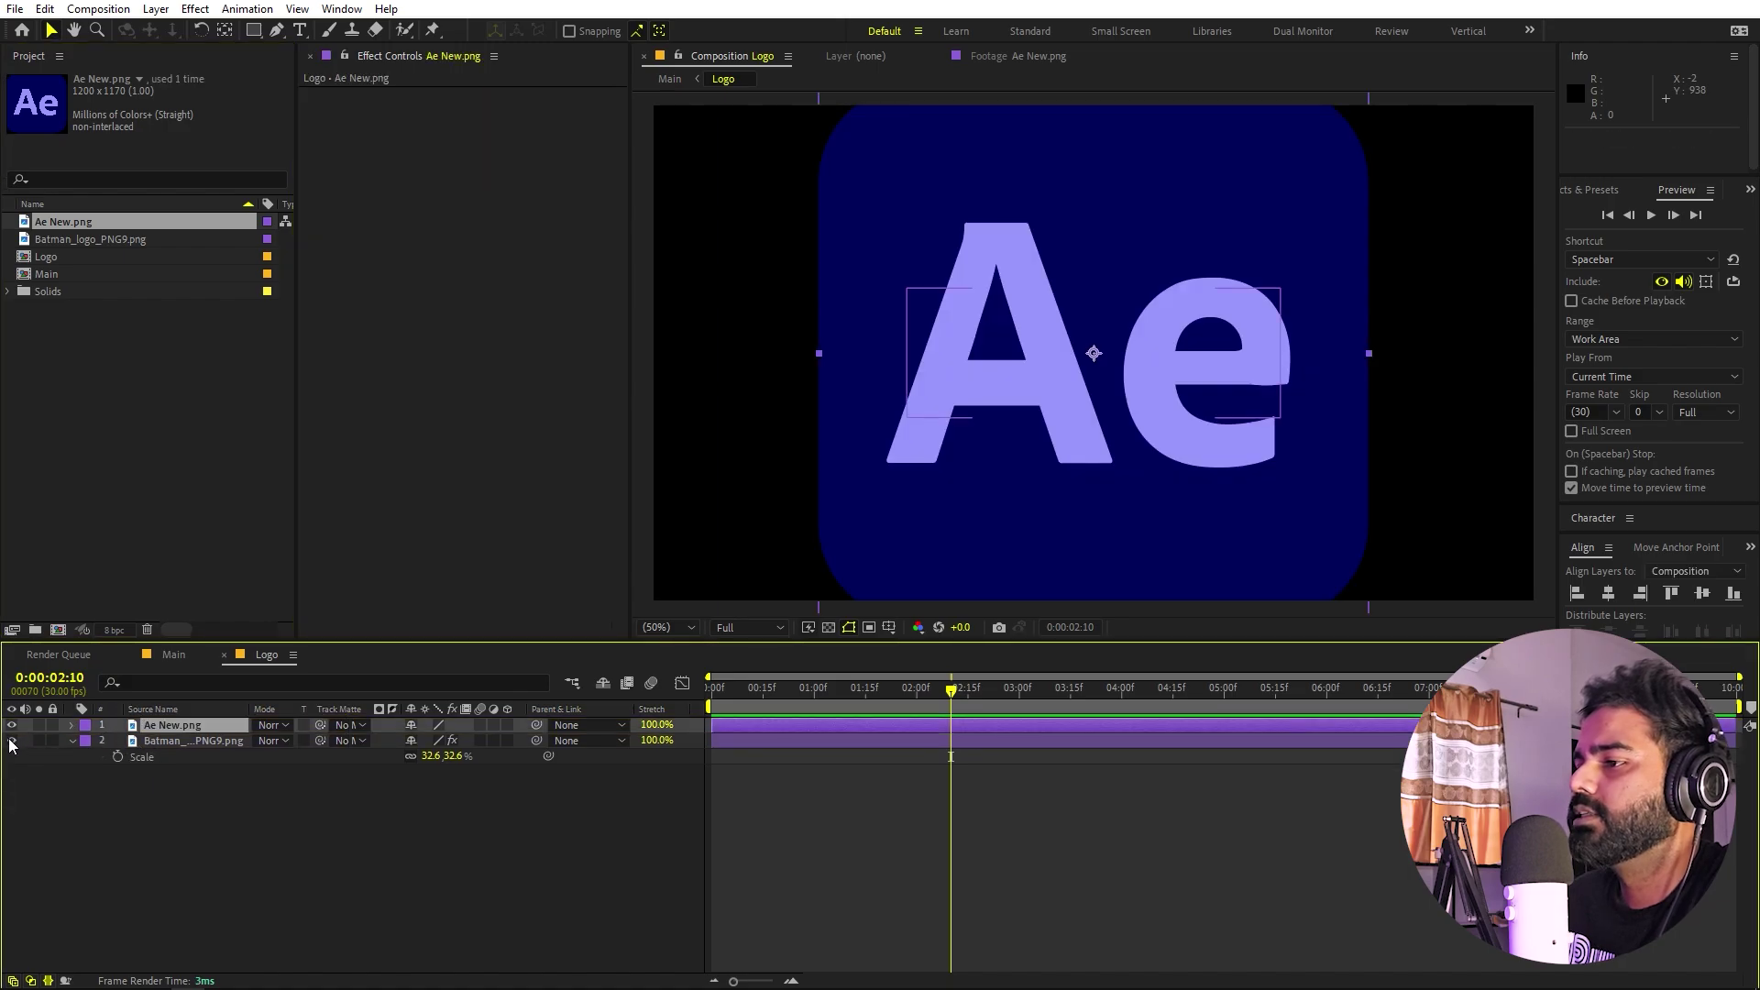
key(s)
drag(432, 741, 275, 690)
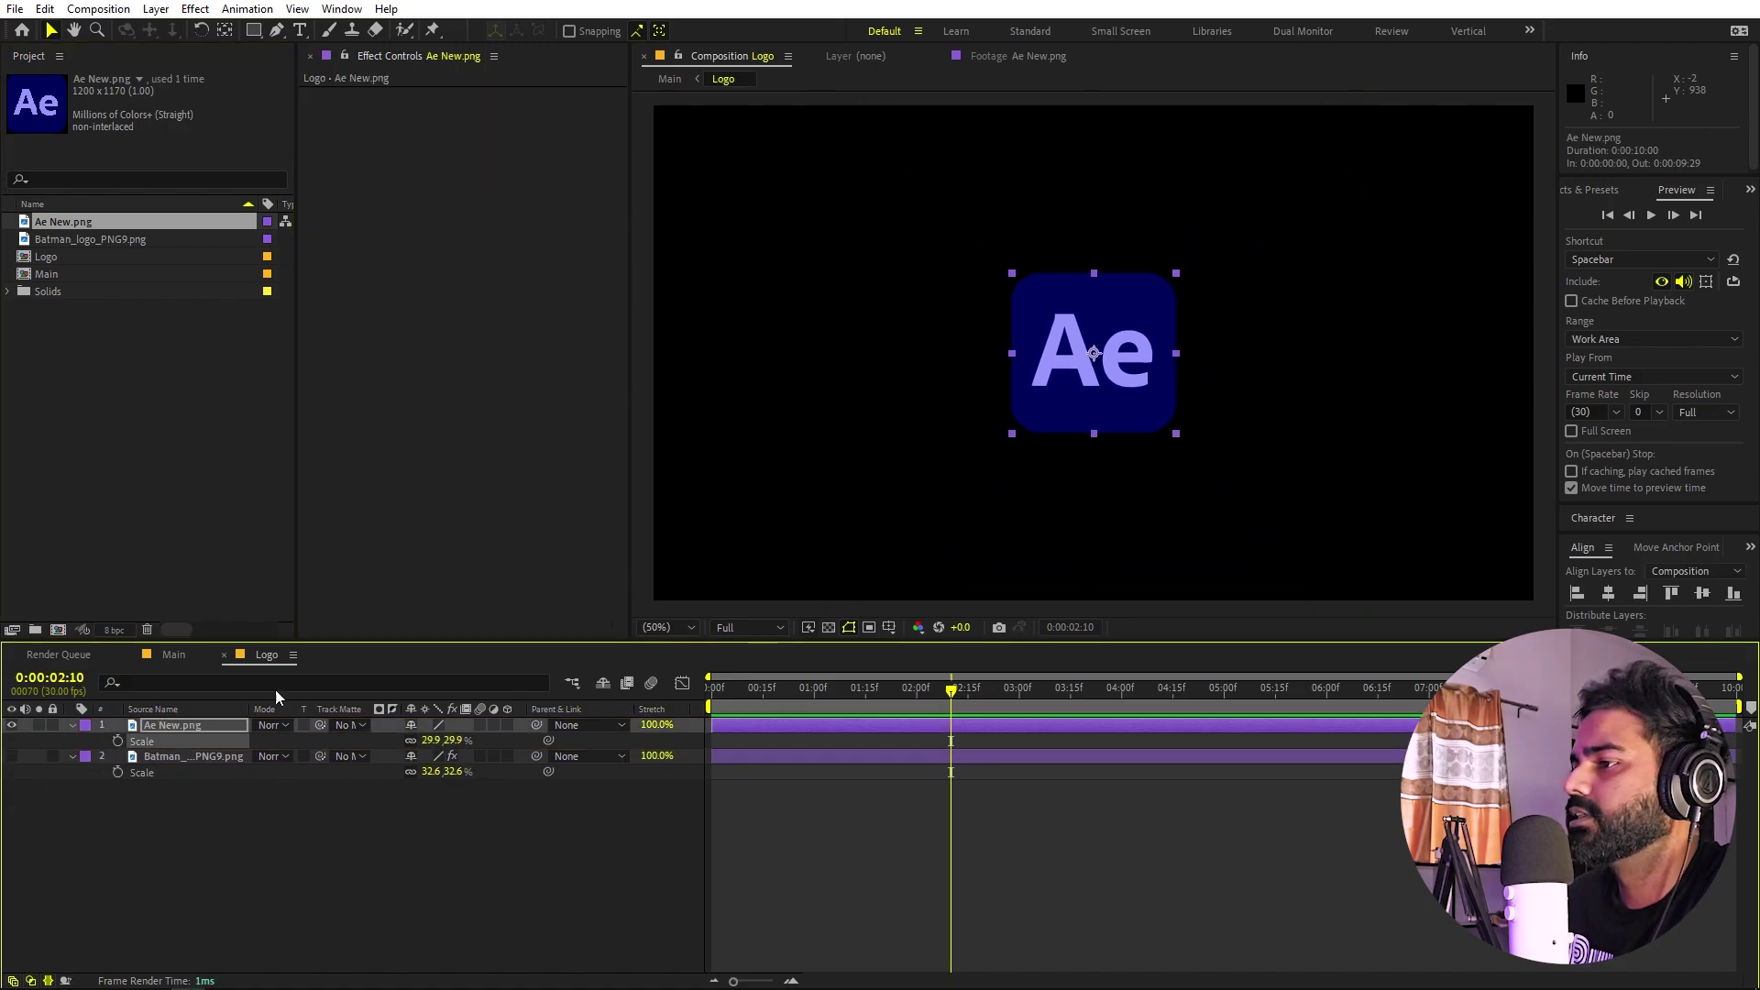
click(173, 655)
- Preview from the start, stop at 2:02, and open the project color settings
key(Home)
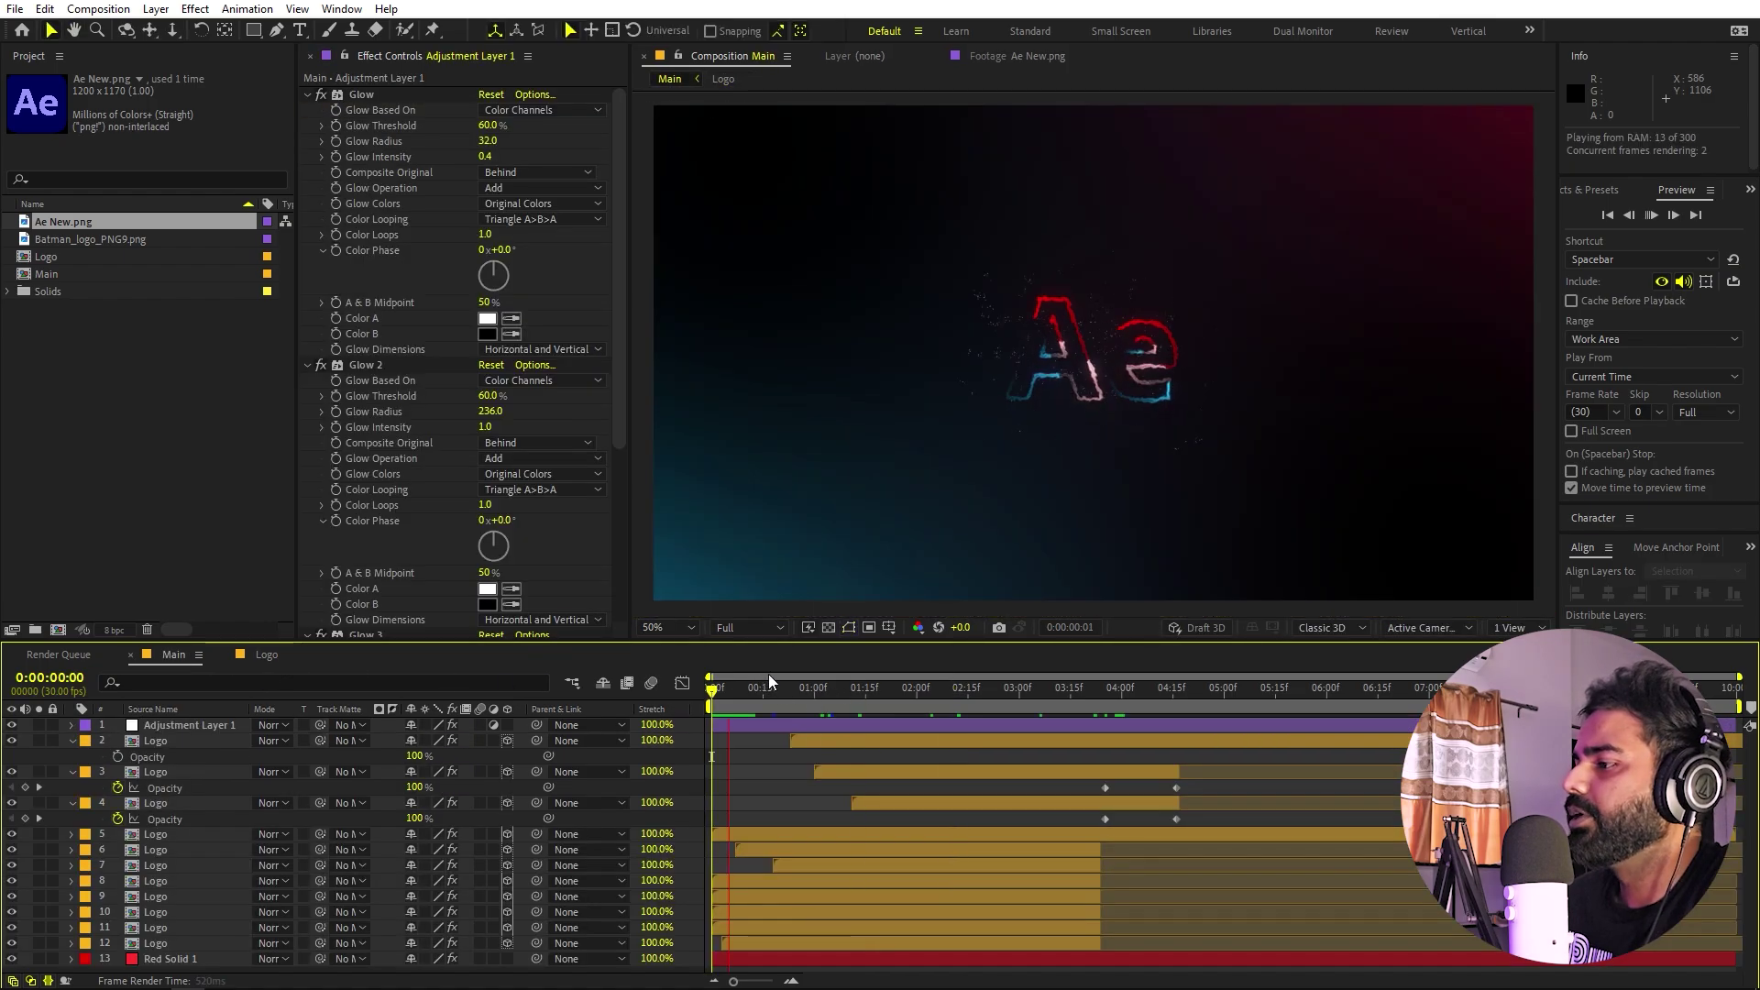
key(space)
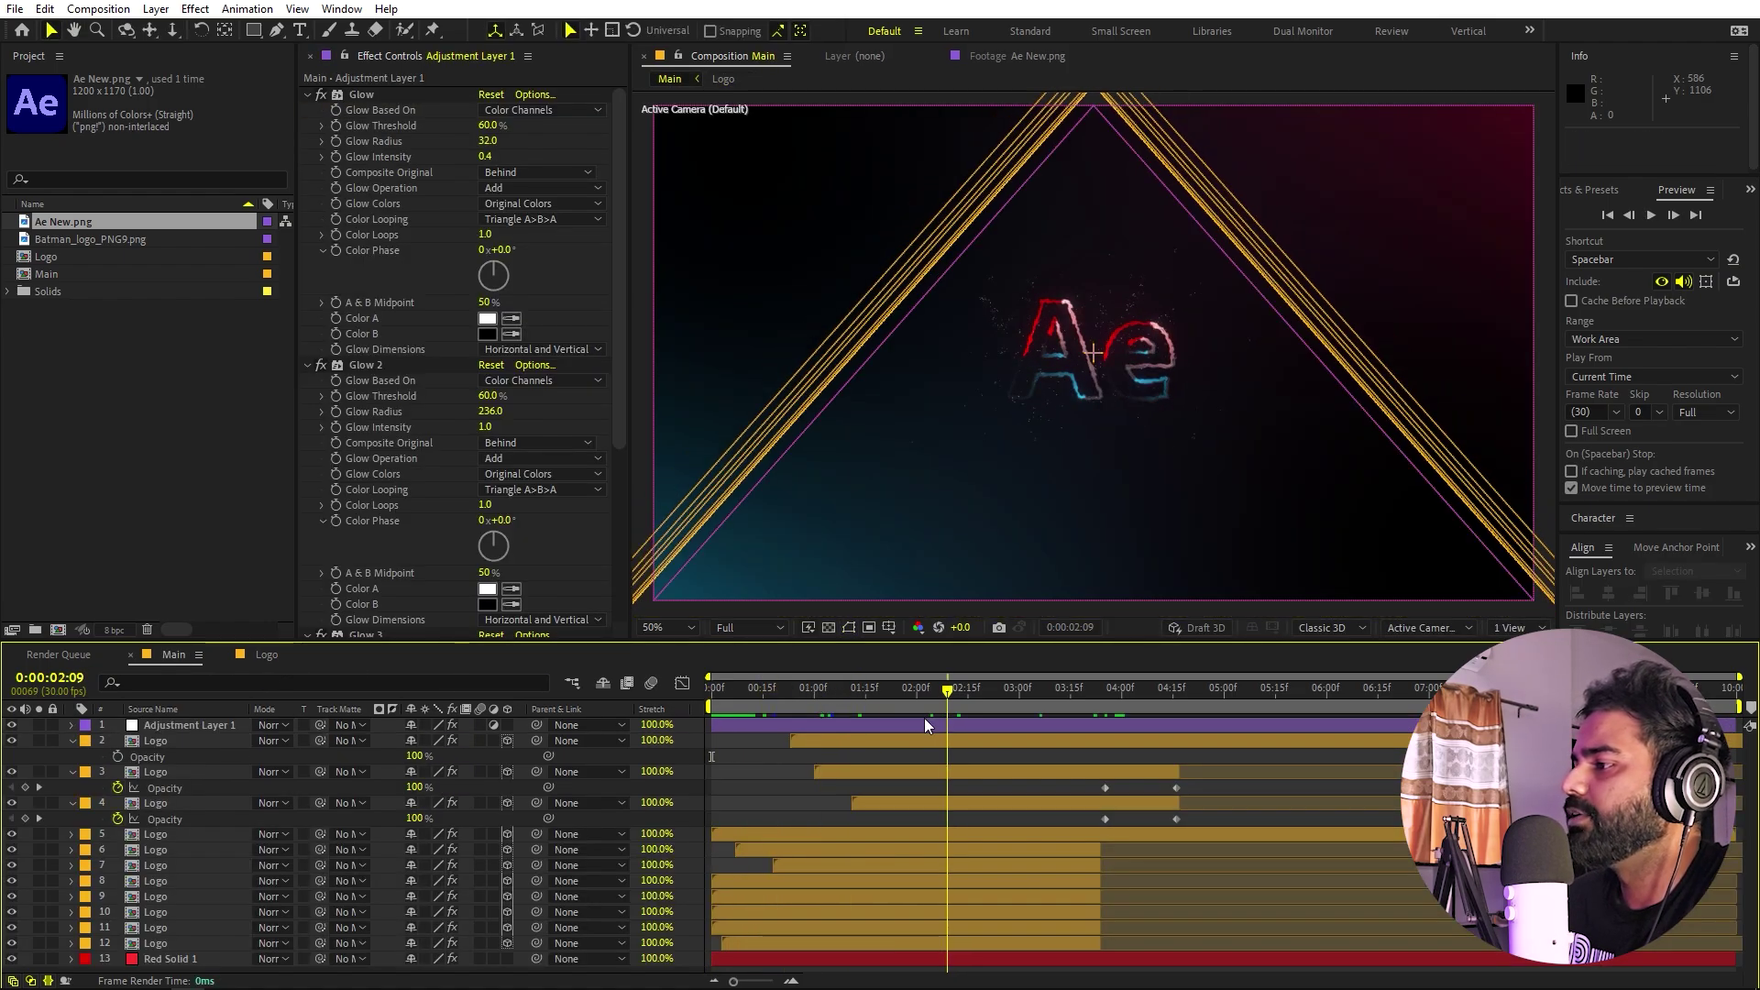
click(1102, 420)
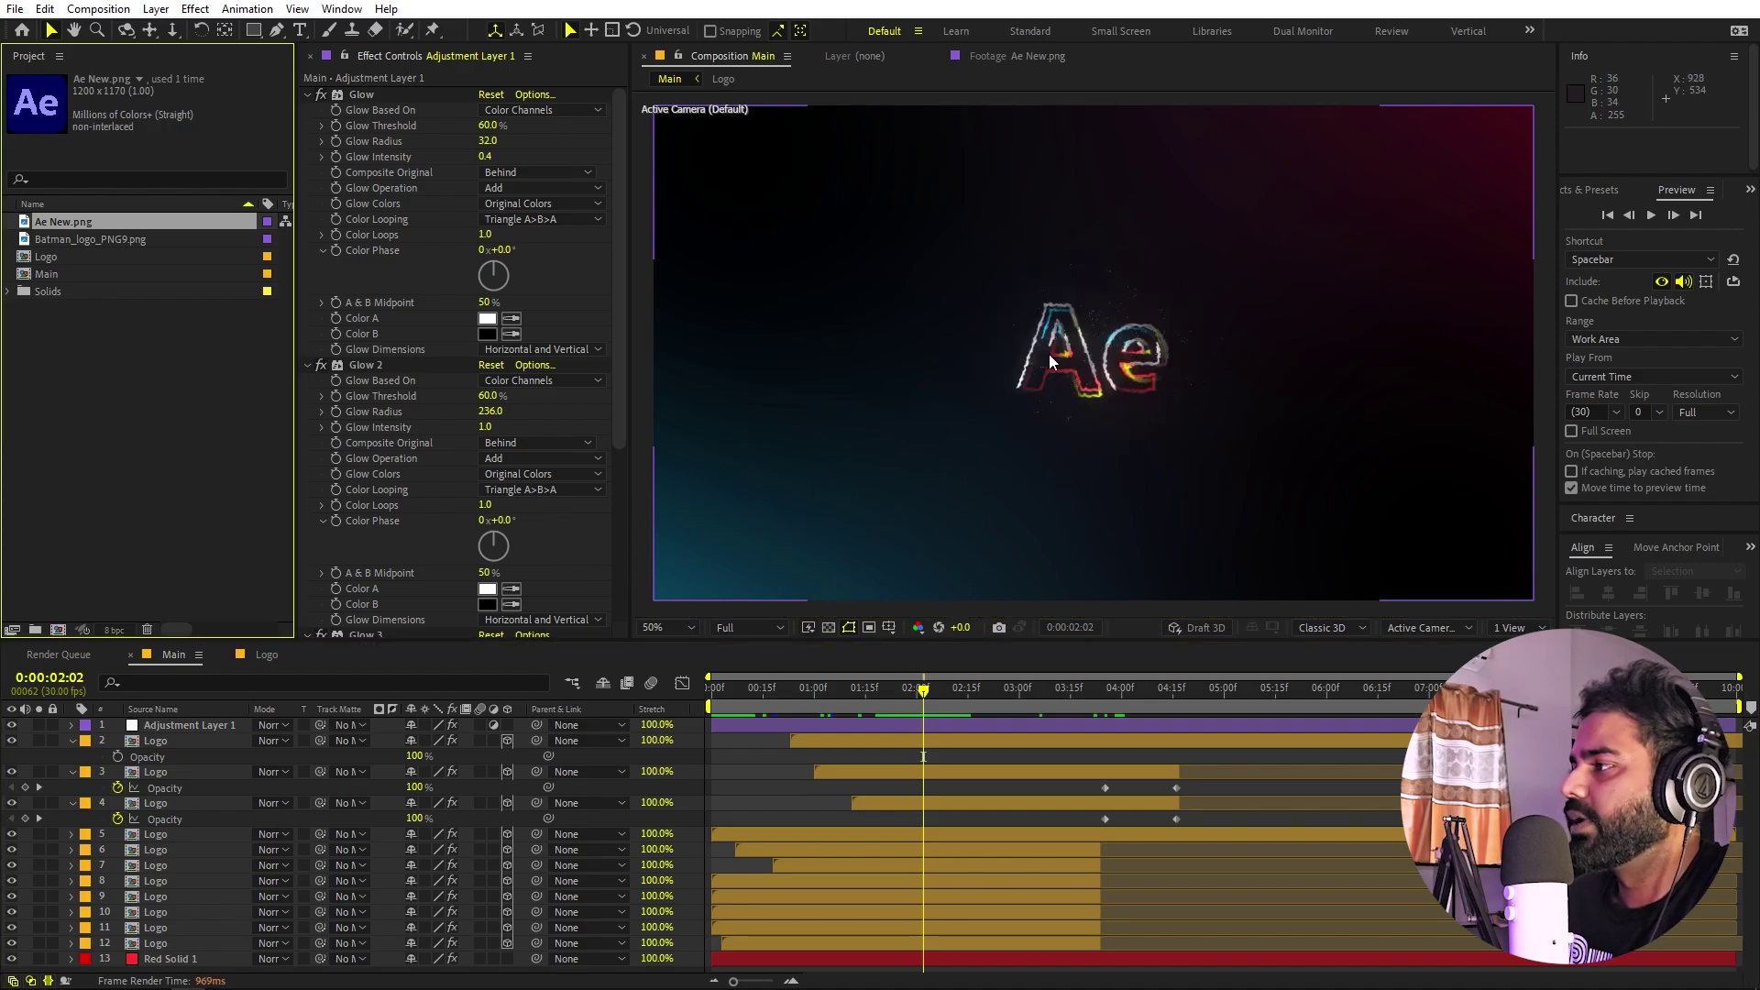
click(113, 631)
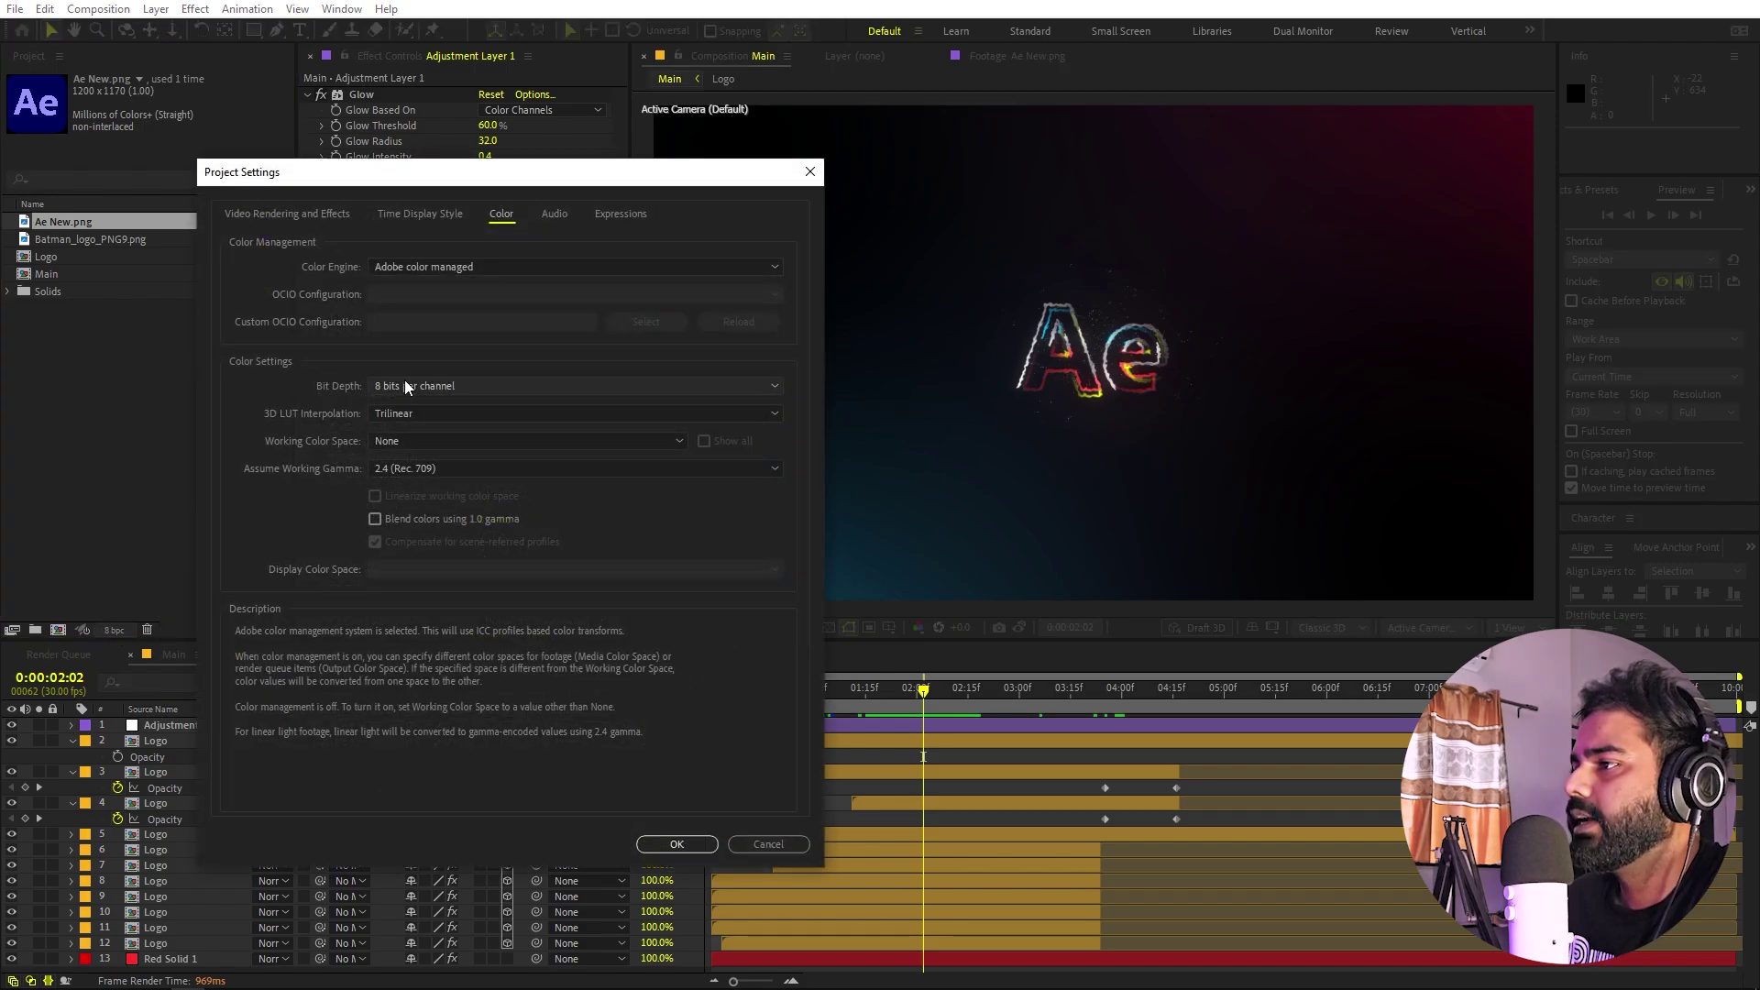
- Set the project bit depth to 32 bits per channel (float)
click(405, 383)
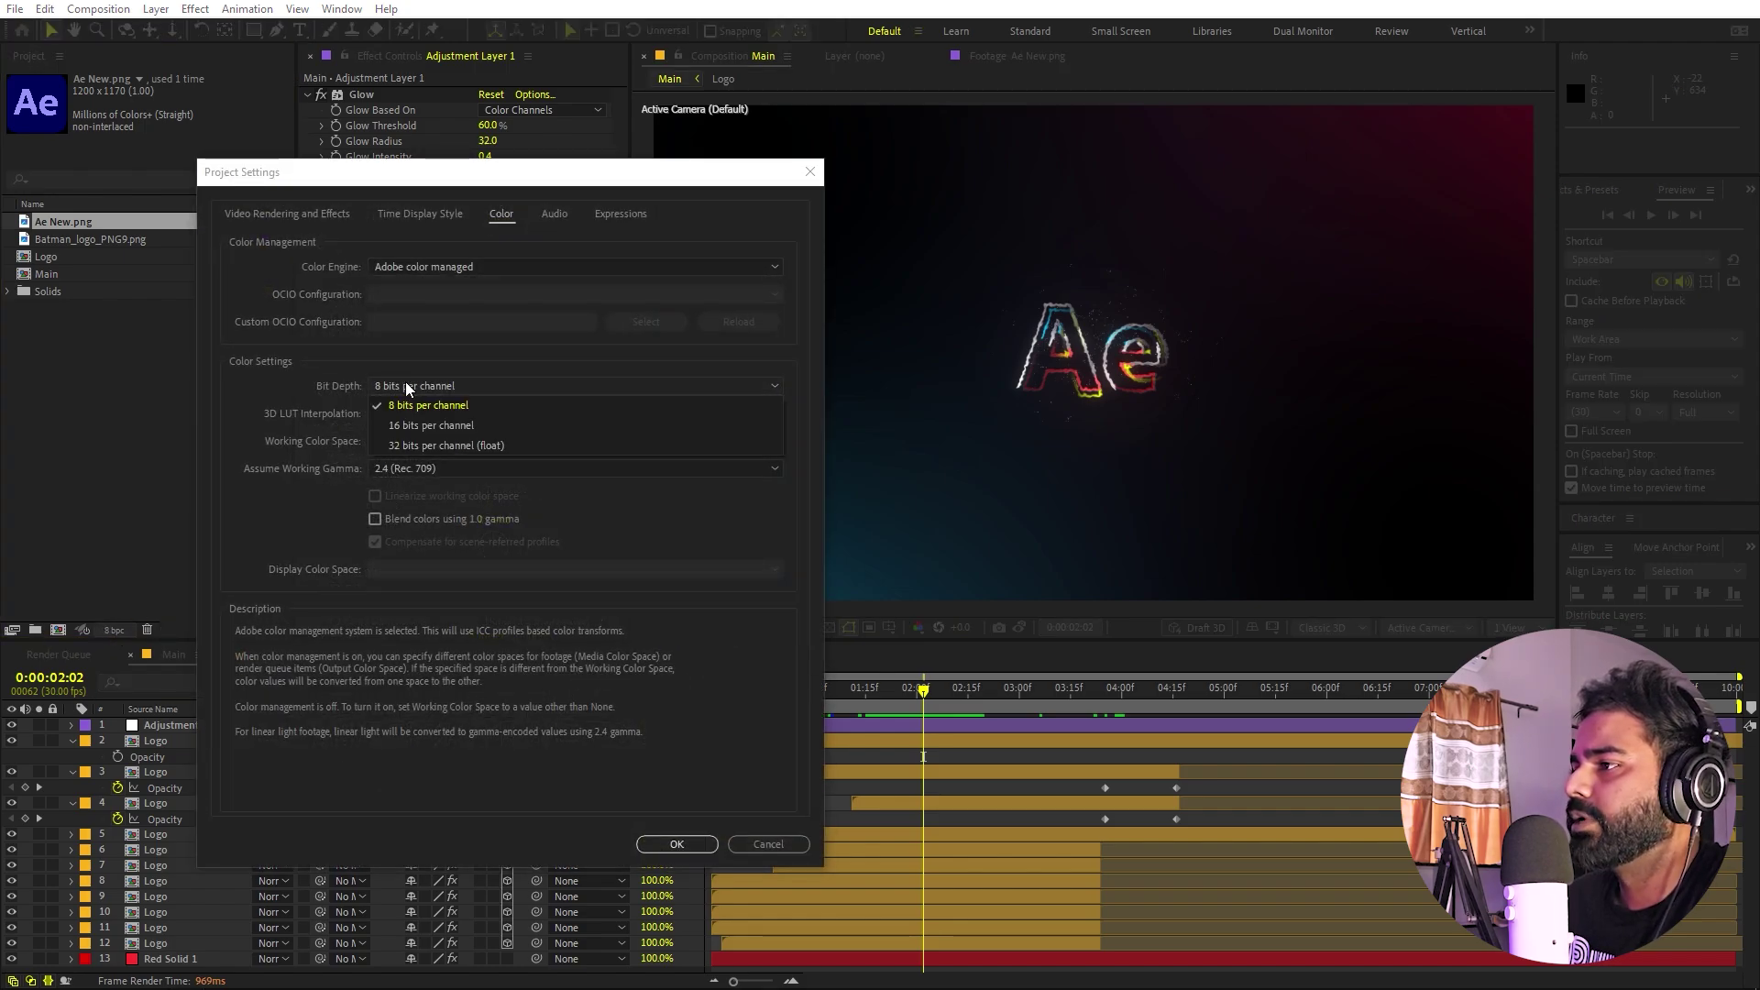
click(423, 445)
click(676, 844)
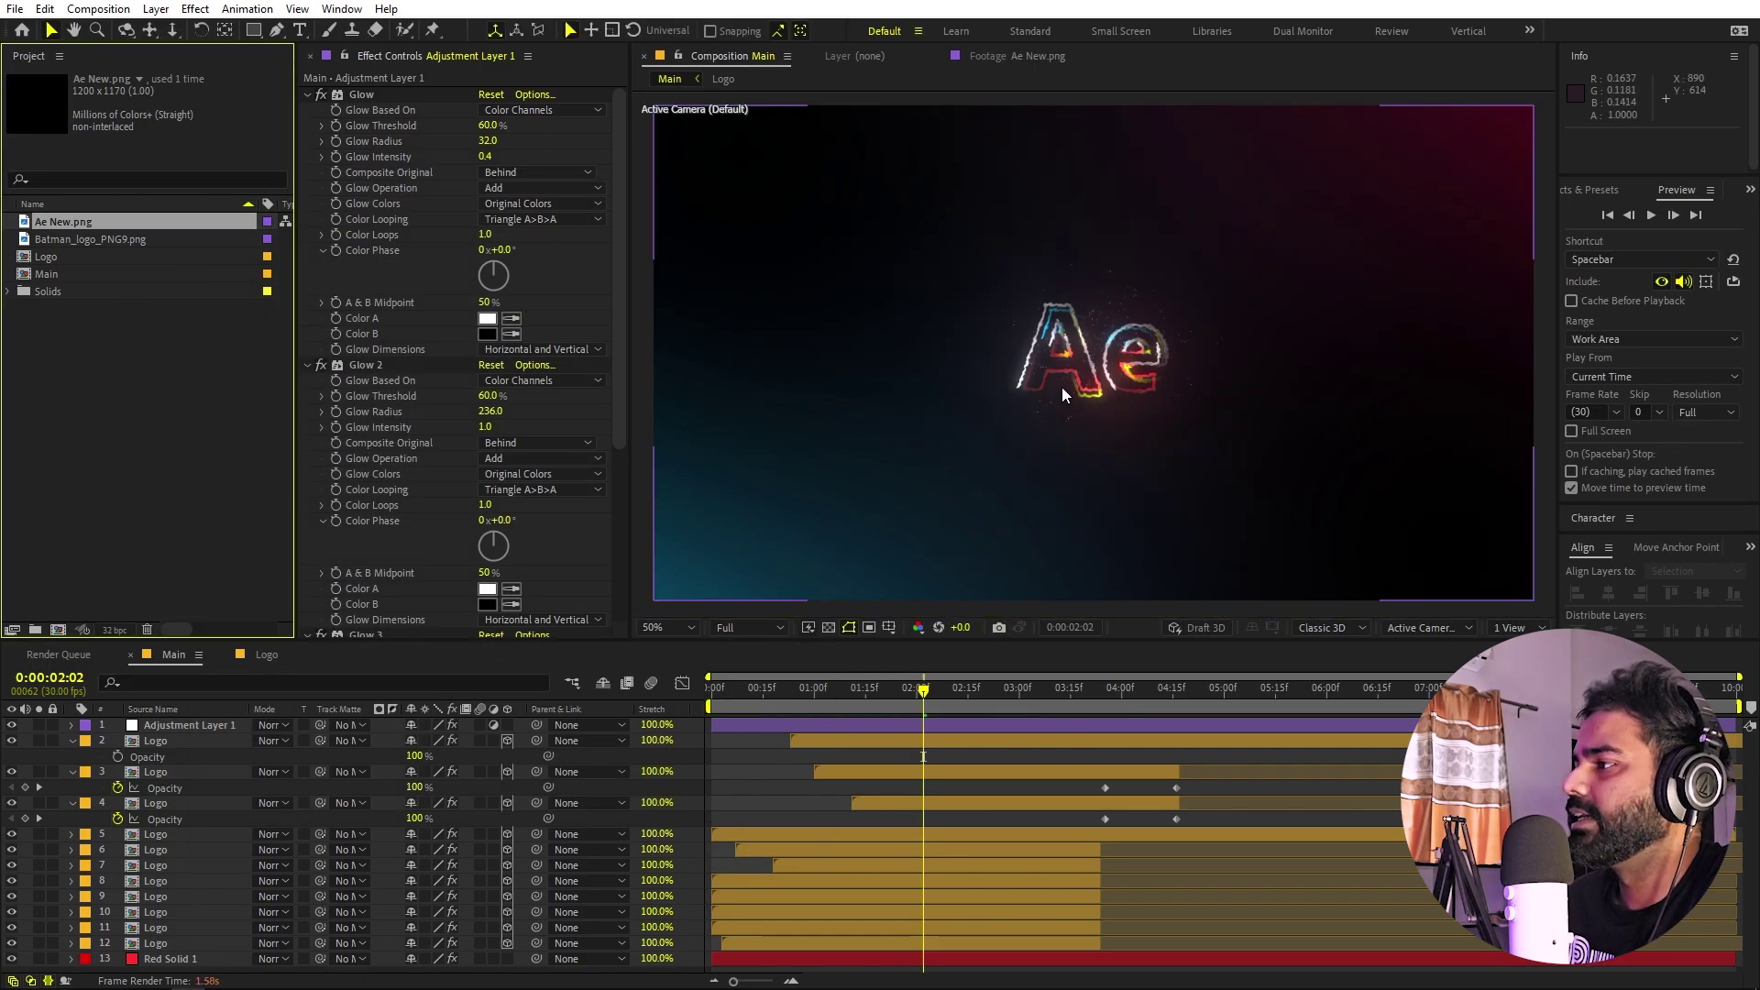
- Preview the Ae logo animation, then return to the start of the timeline
key(space)
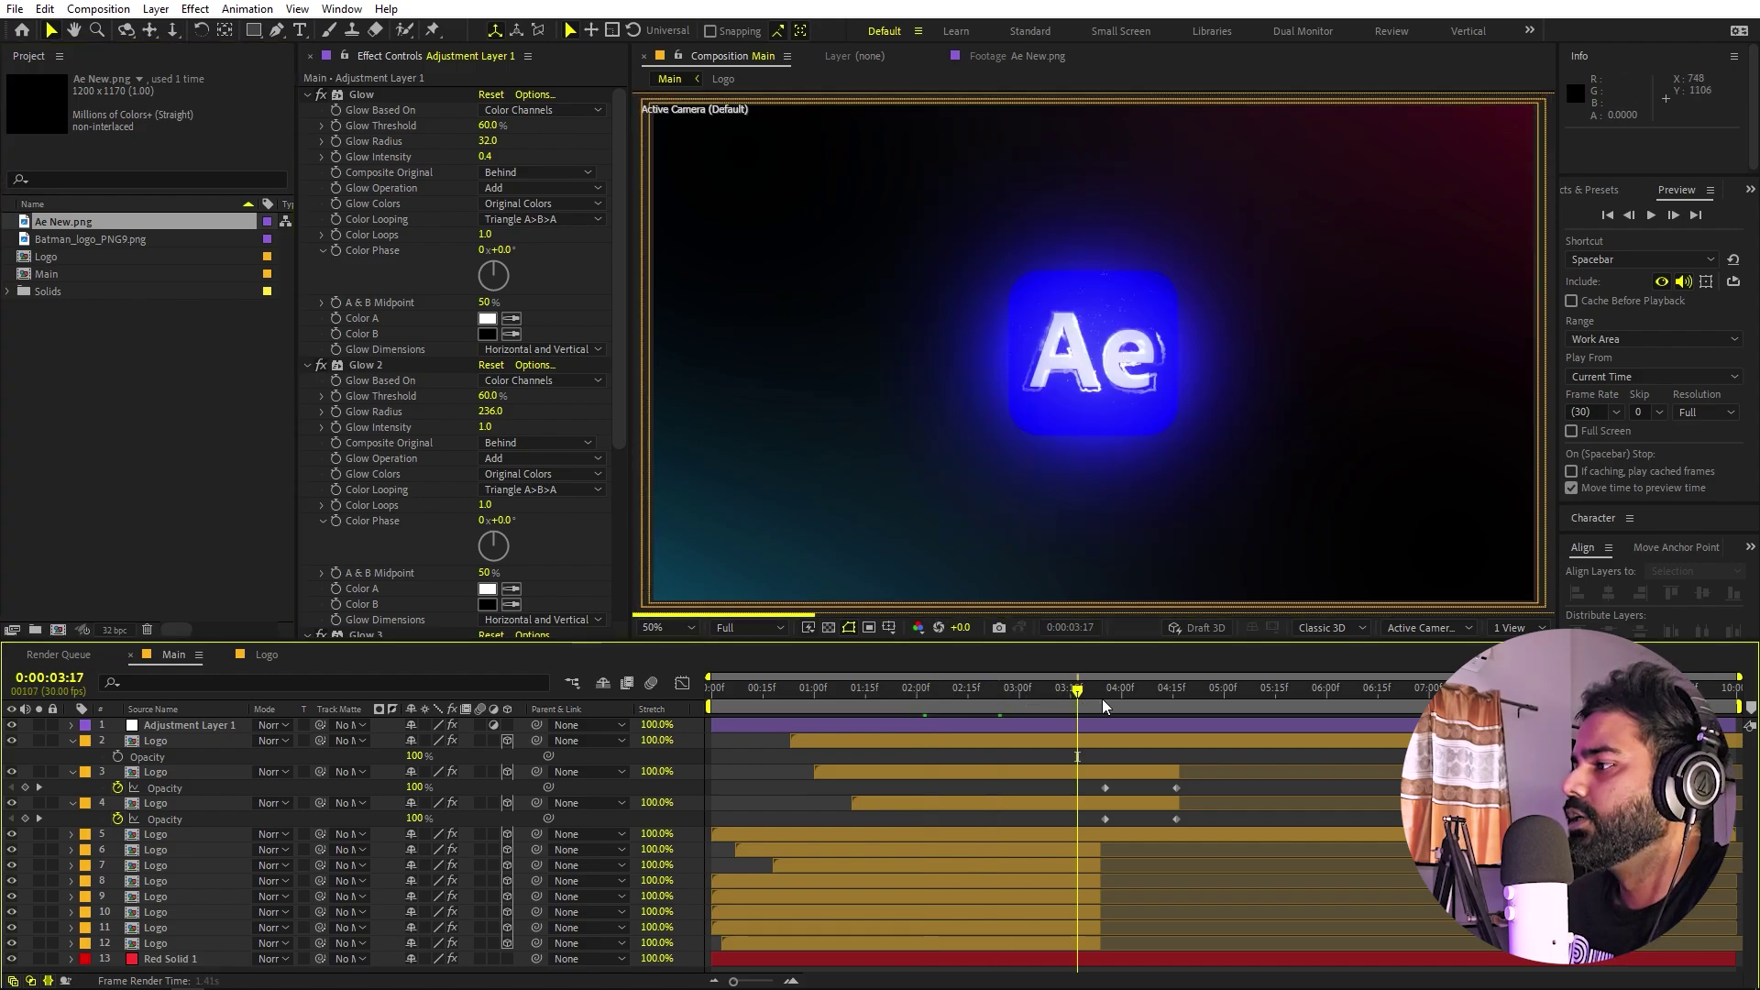
key(space)
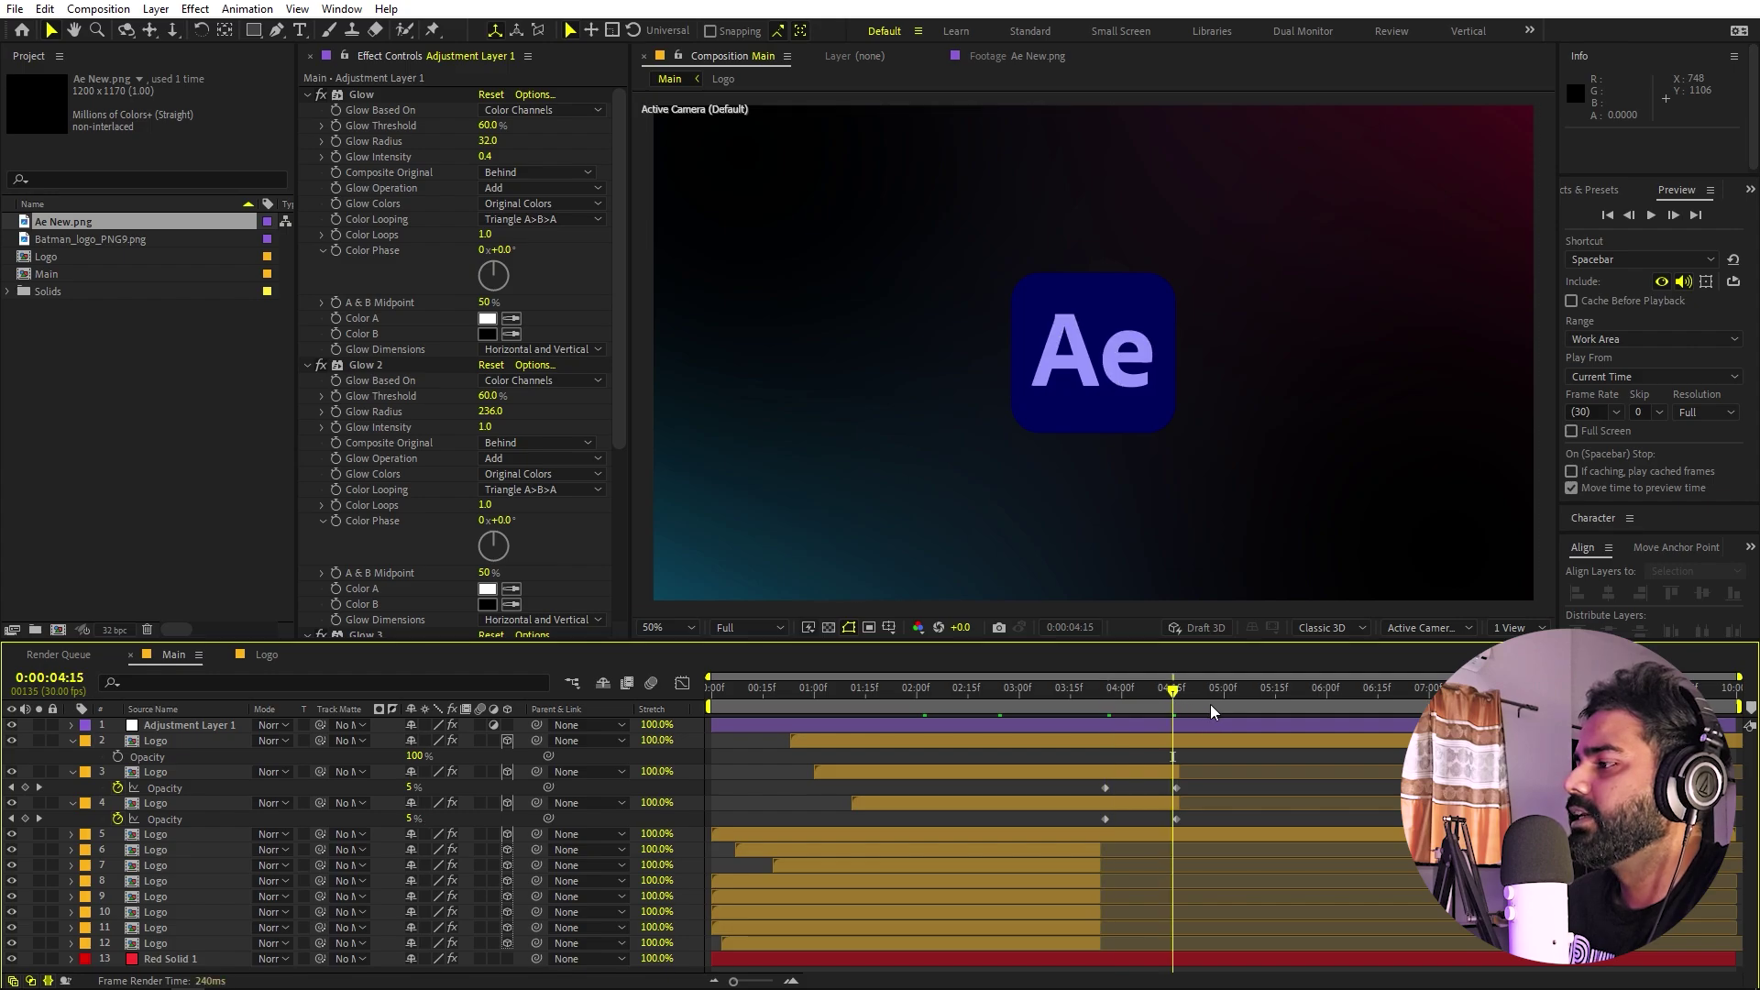
key(Home)
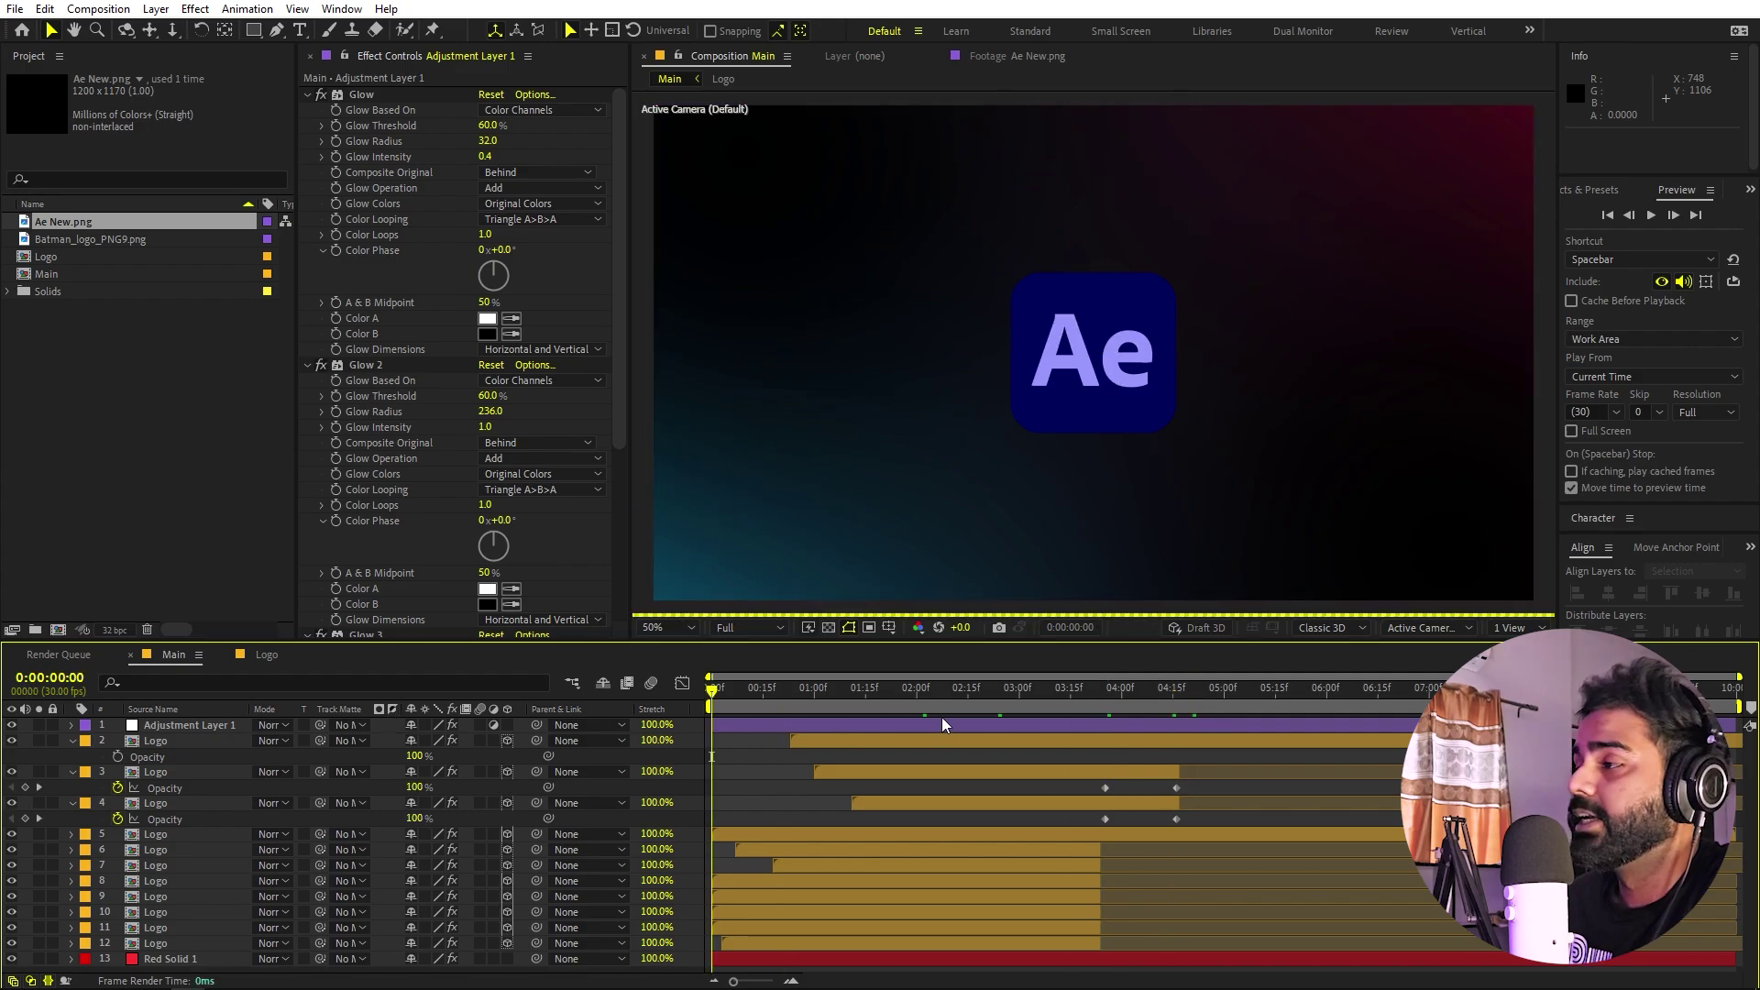